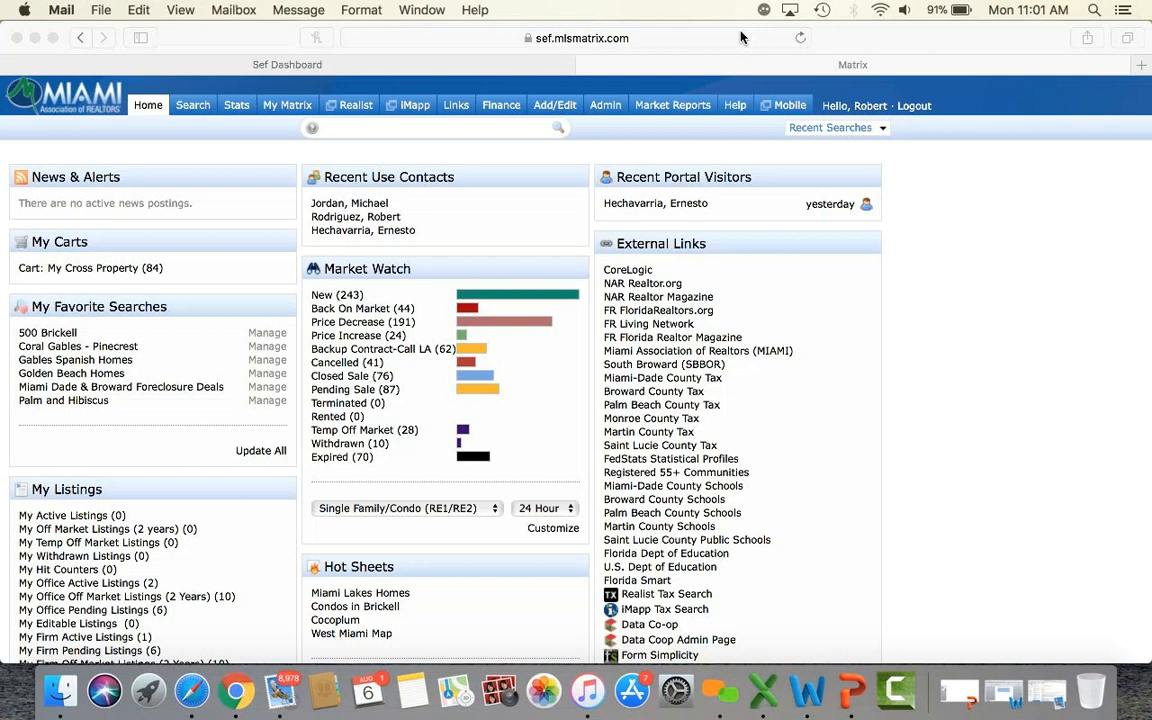
# Bring Safari forward and show the Search menu's list of property search types.
pyautogui.click(873, 43)
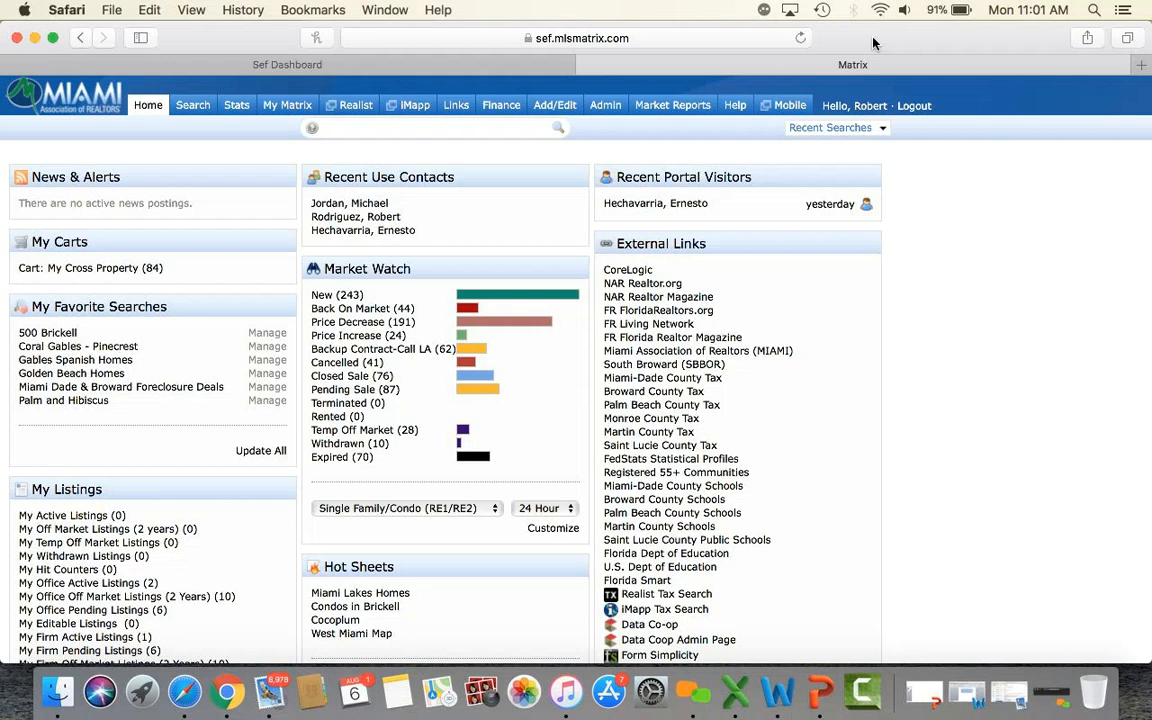
pyautogui.moveTo(189, 110)
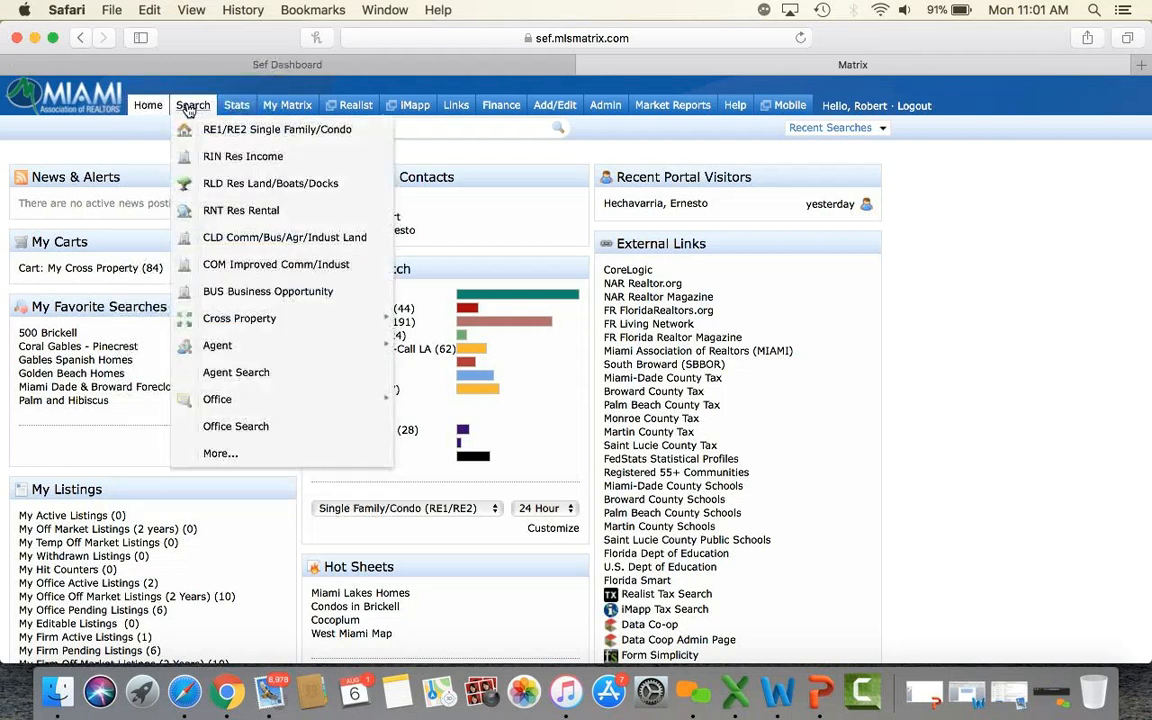
# Start an RE1/RE2 Single Family search for Single properties priced 500-800 thousand.
pyautogui.click(231, 133)
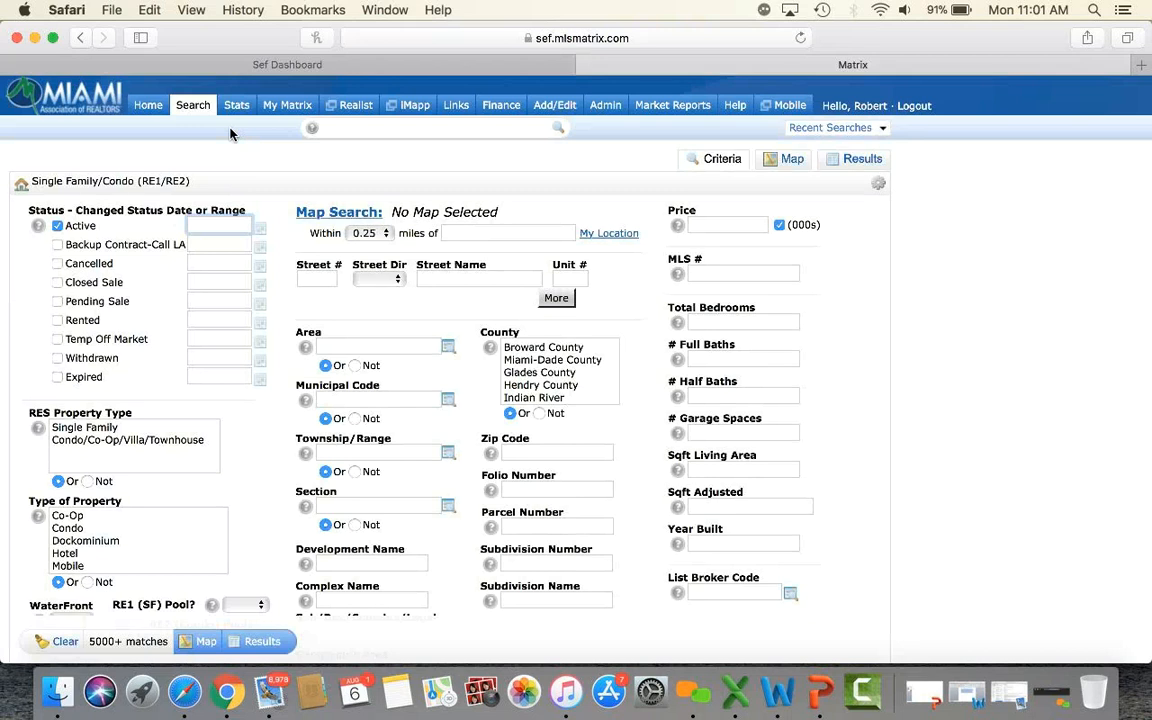
pyautogui.click(109, 428)
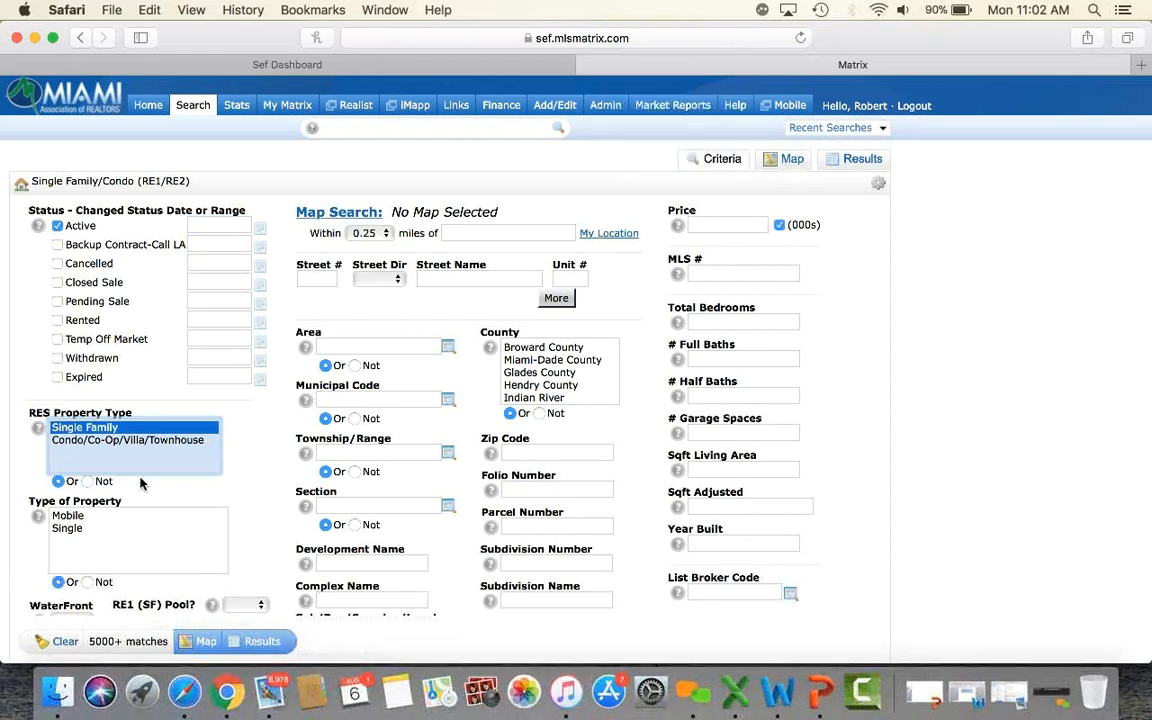
pyautogui.click(78, 530)
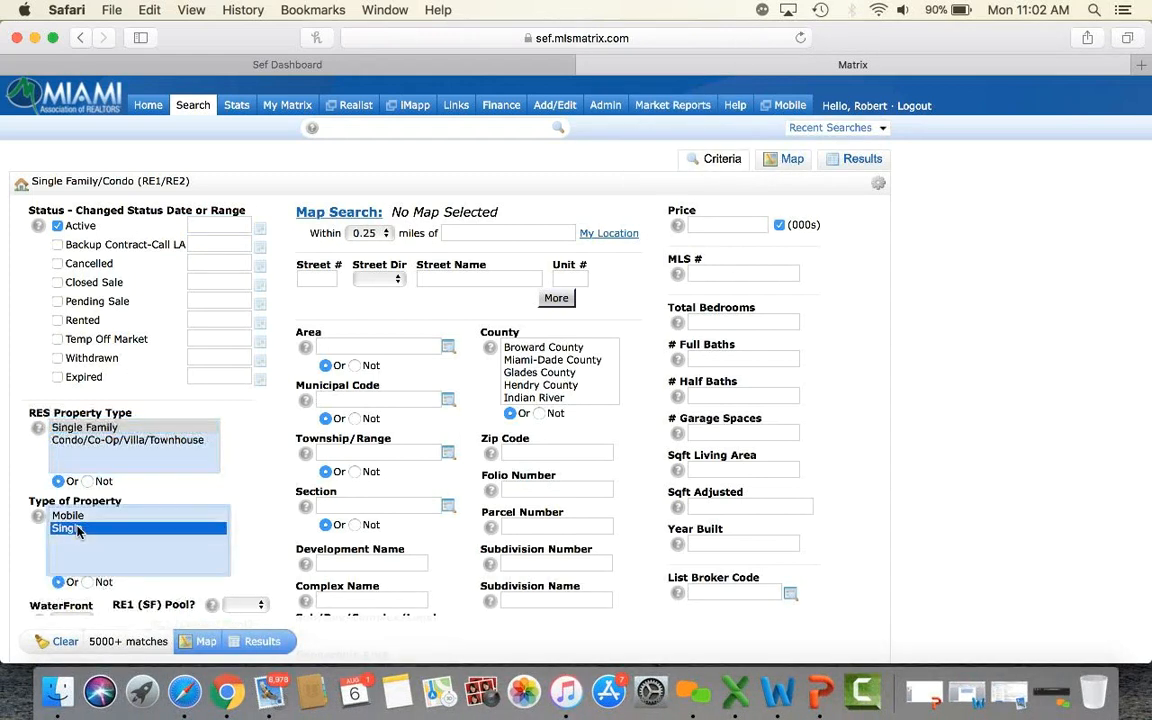
pyautogui.click(710, 226)
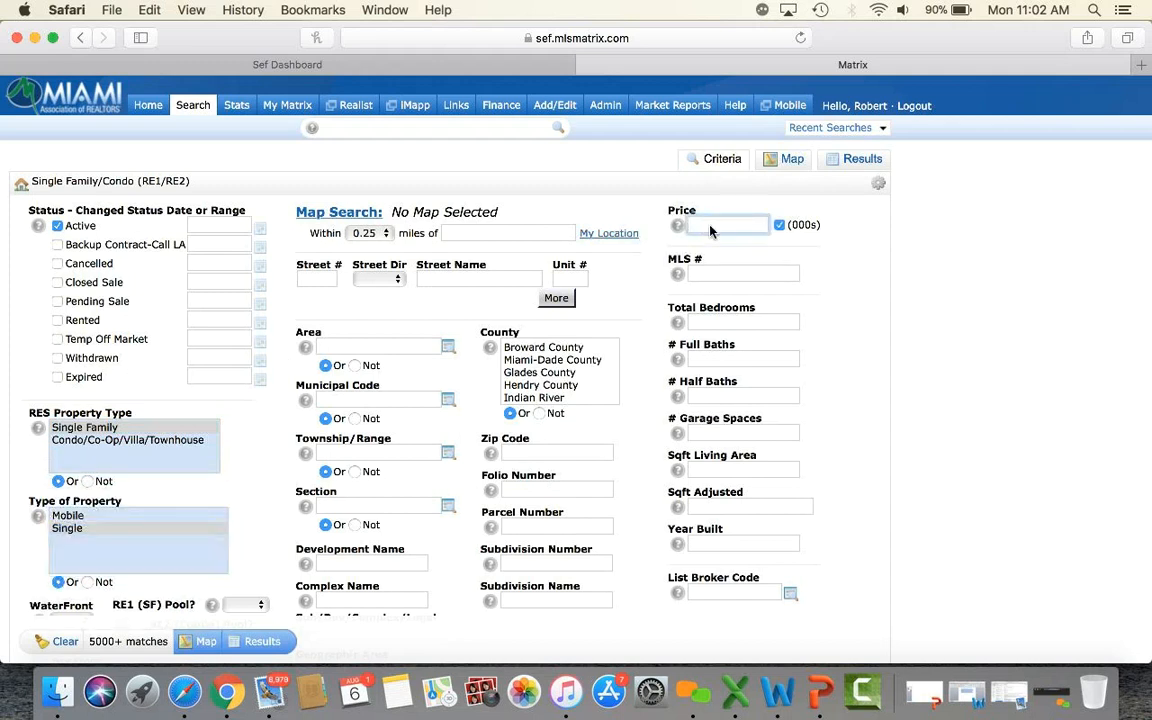
pyautogui.write('500')
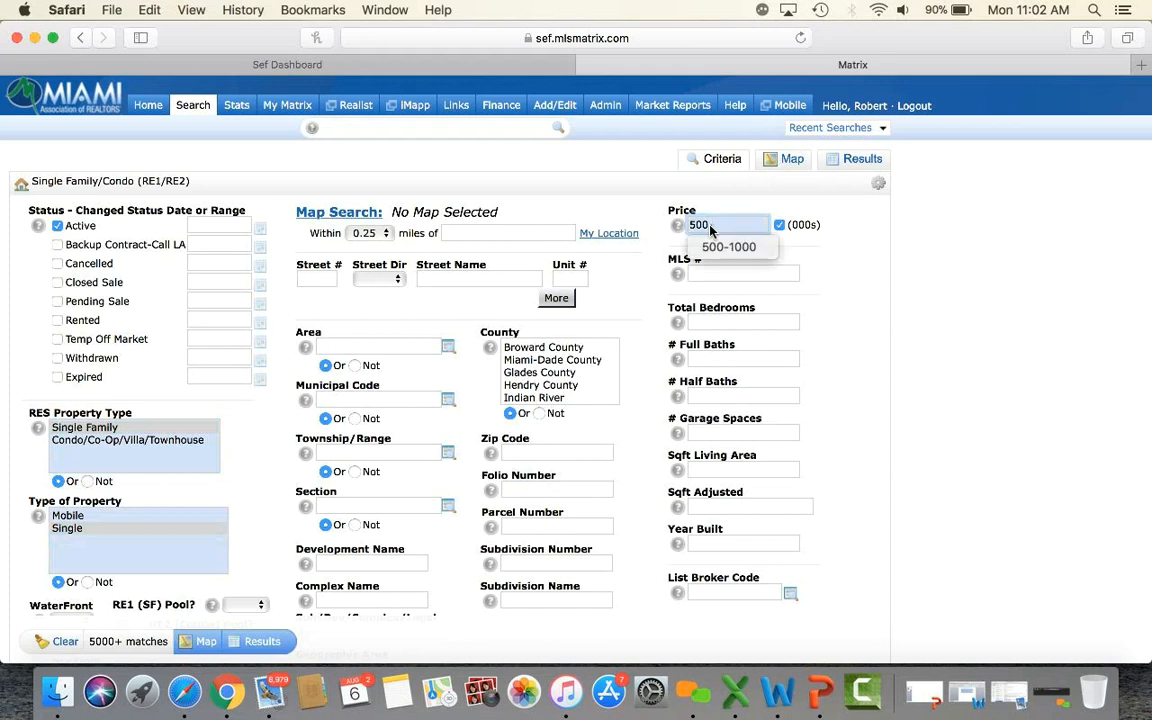
pyautogui.write('-800')
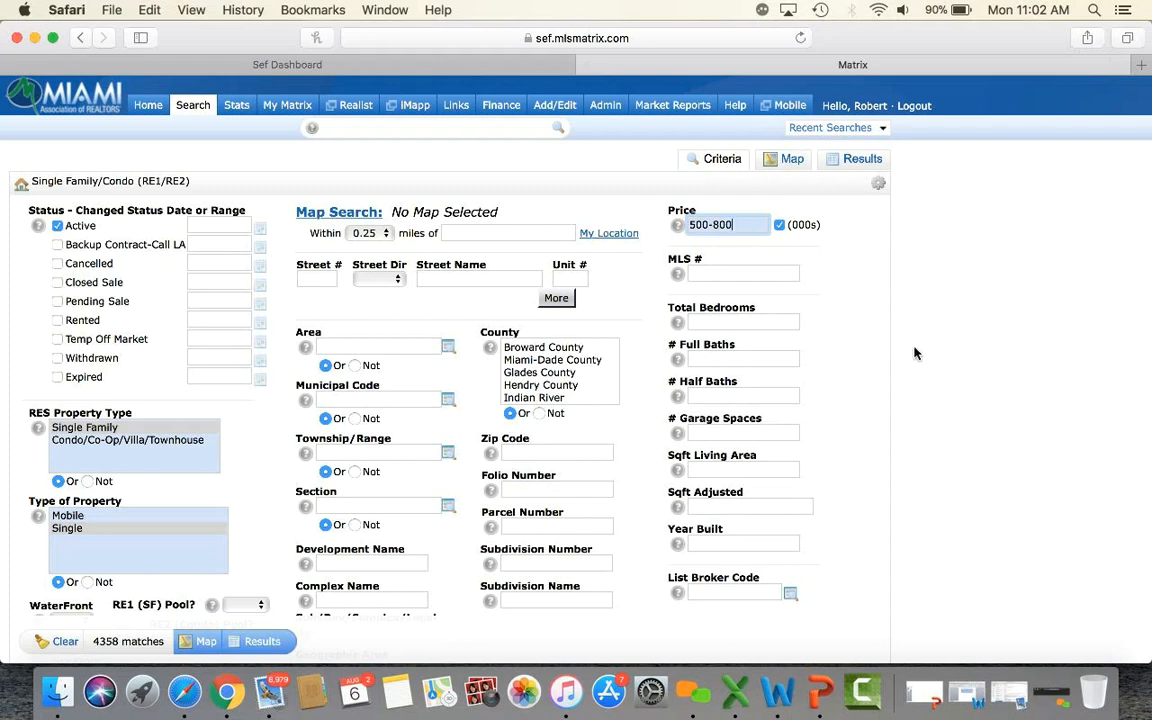
# Require a pool, 3+ bedrooms and 2+ full baths, giving 2454 matches.
pyautogui.scroll(-4, 914, 353)
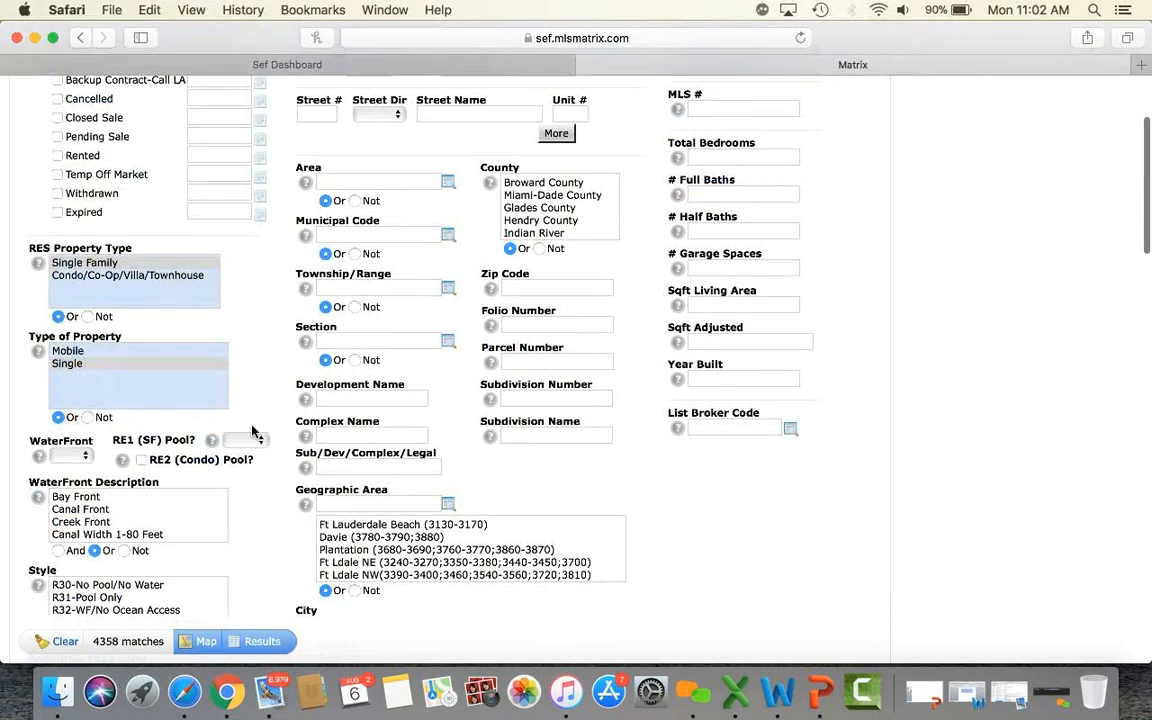
pyautogui.click(254, 442)
pyautogui.click(238, 457)
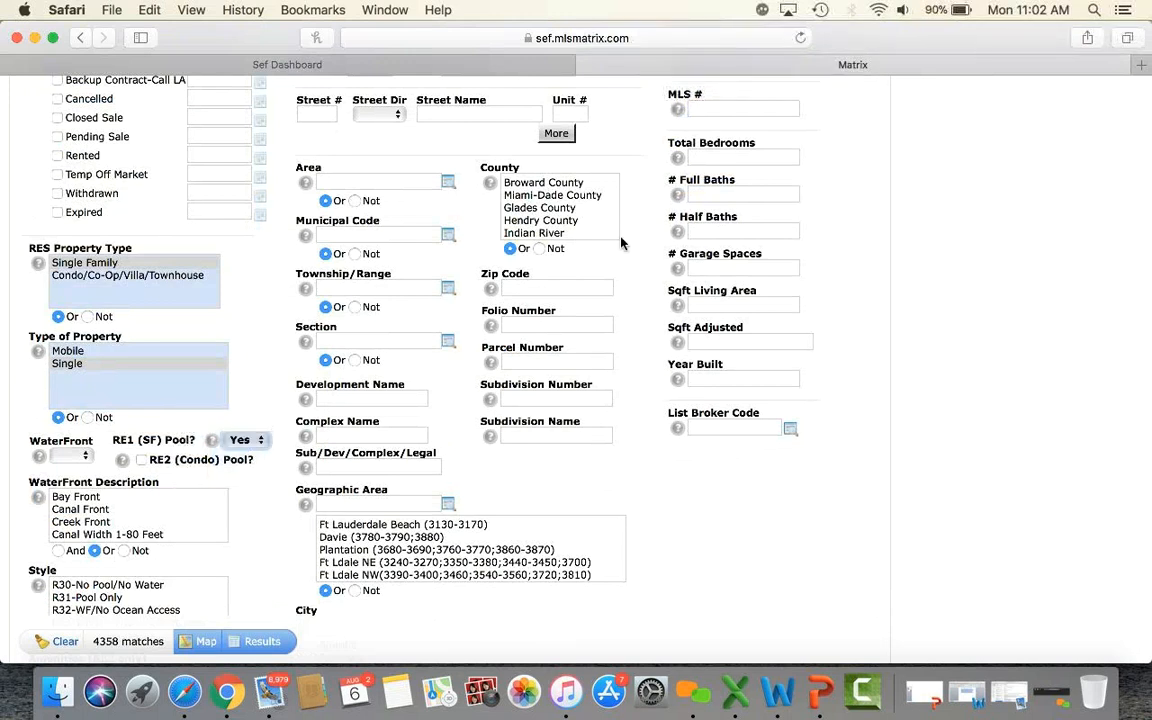
pyautogui.click(757, 158)
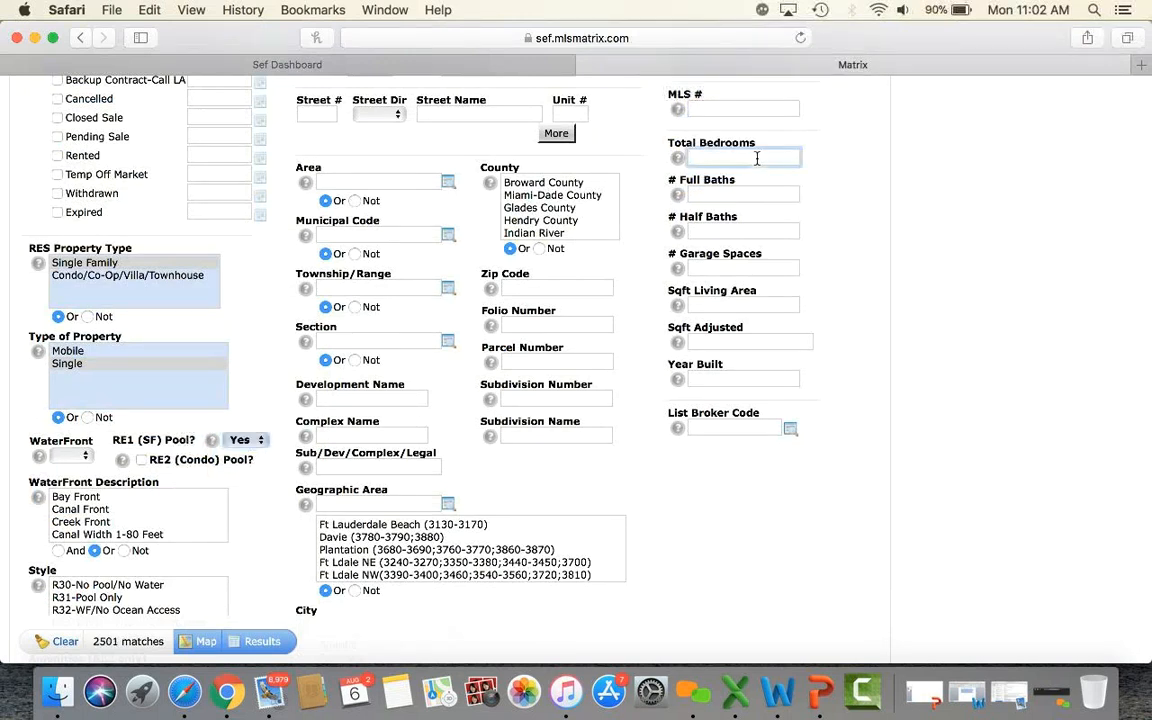
pyautogui.write('3+')
pyautogui.click(770, 195)
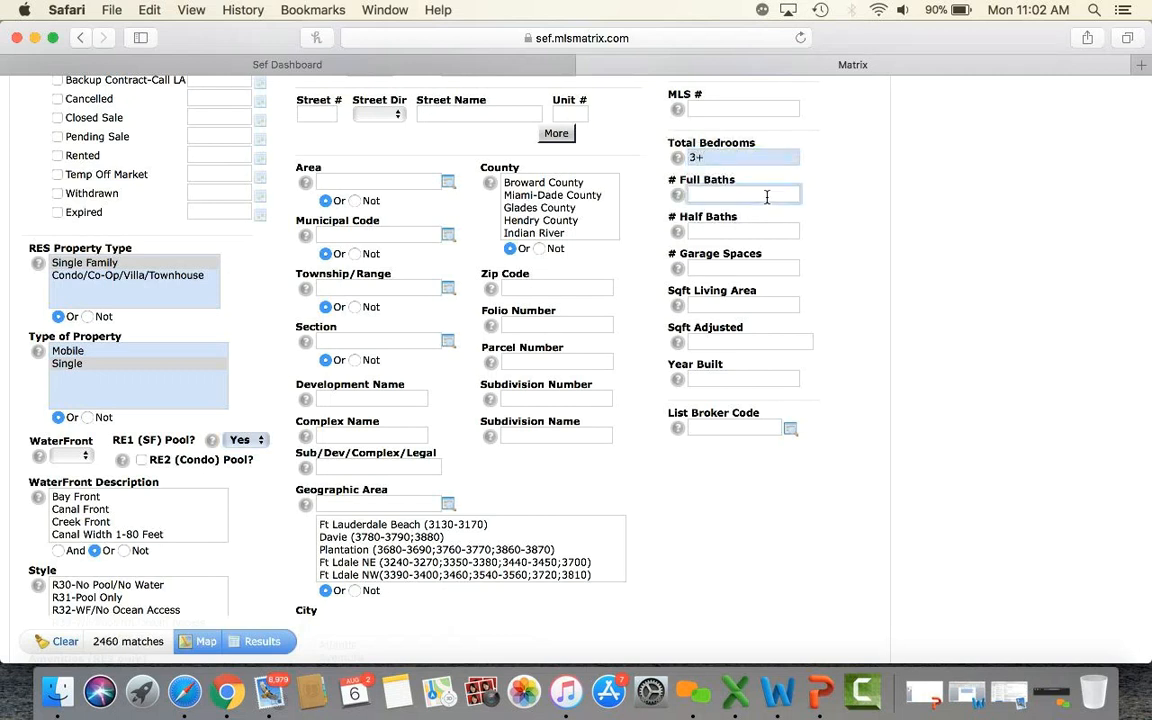
pyautogui.write('2+')
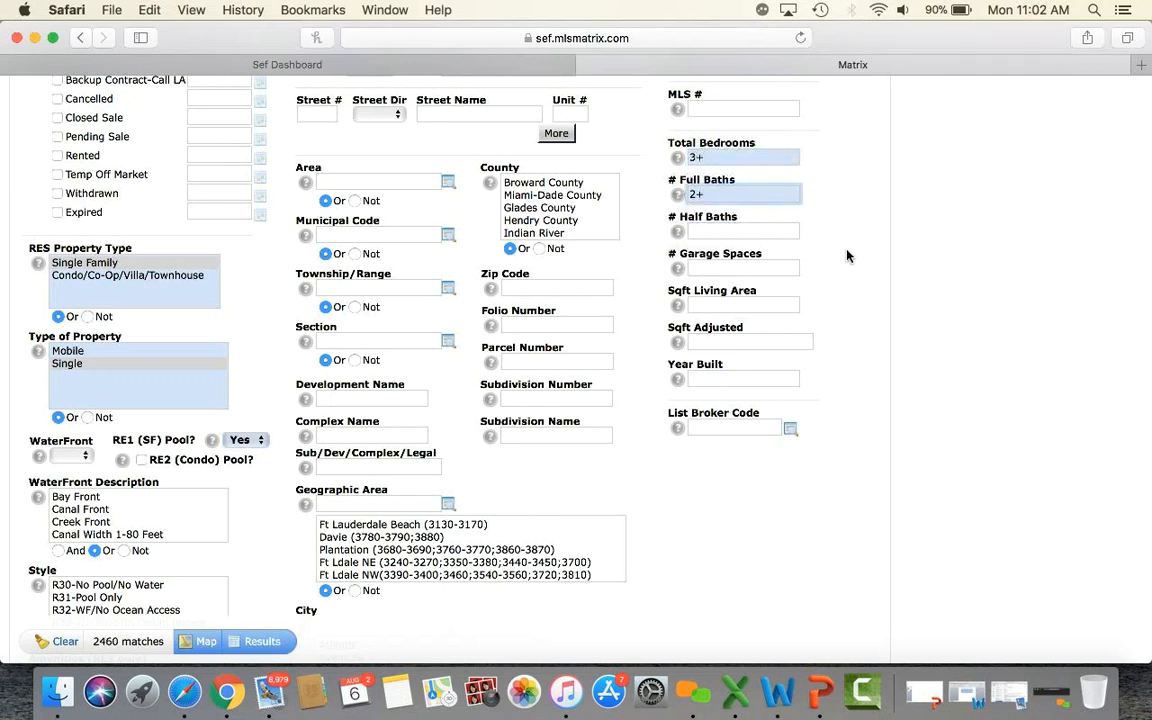
pyautogui.scroll(-5, 850, 258)
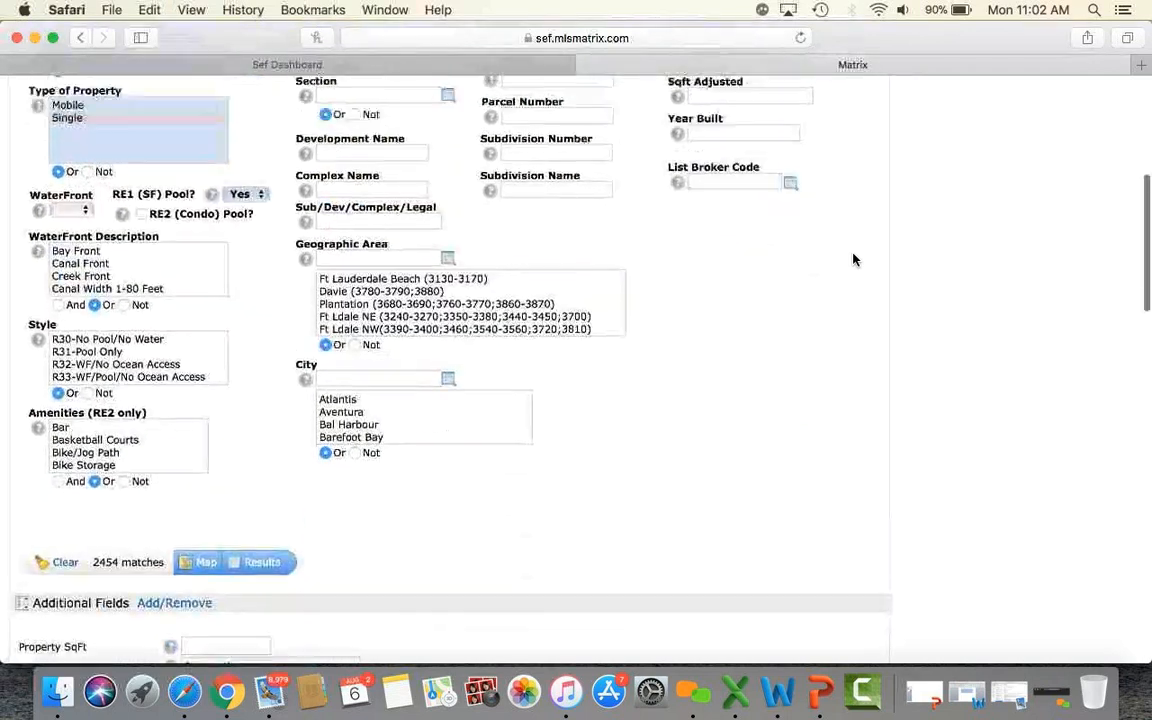
pyautogui.scroll(8, 853, 258)
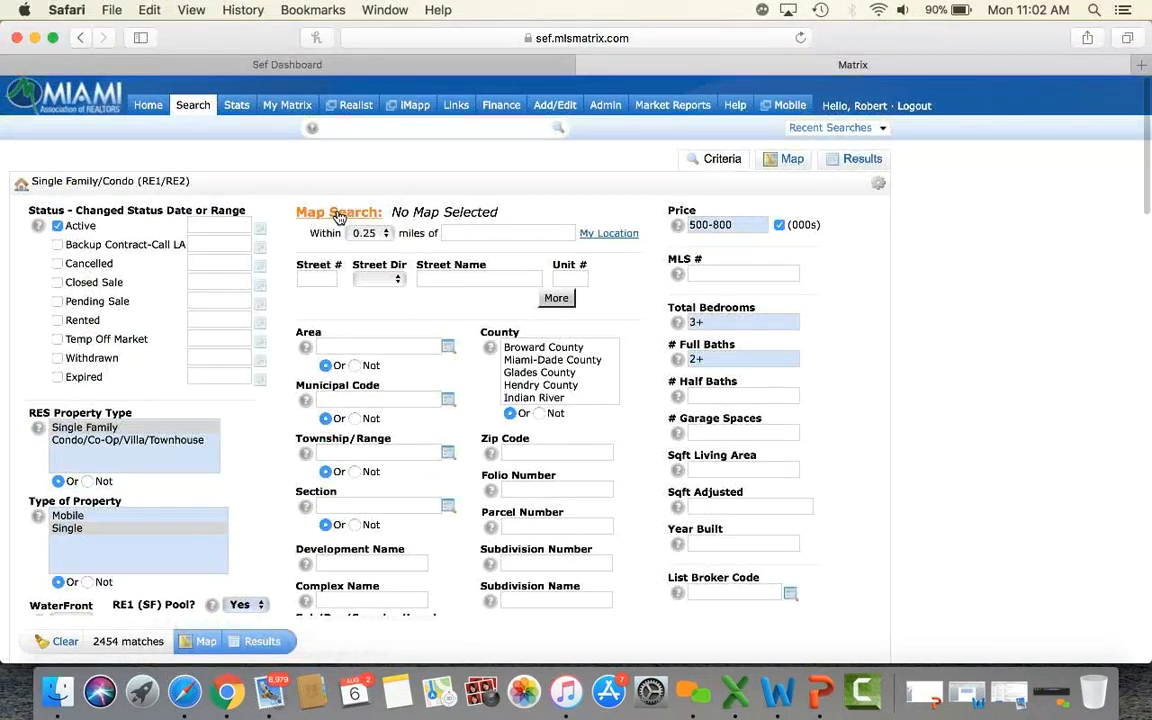
# Map the 2454 matching homes across Miami and save this view as the starting default.
pyautogui.click(324, 213)
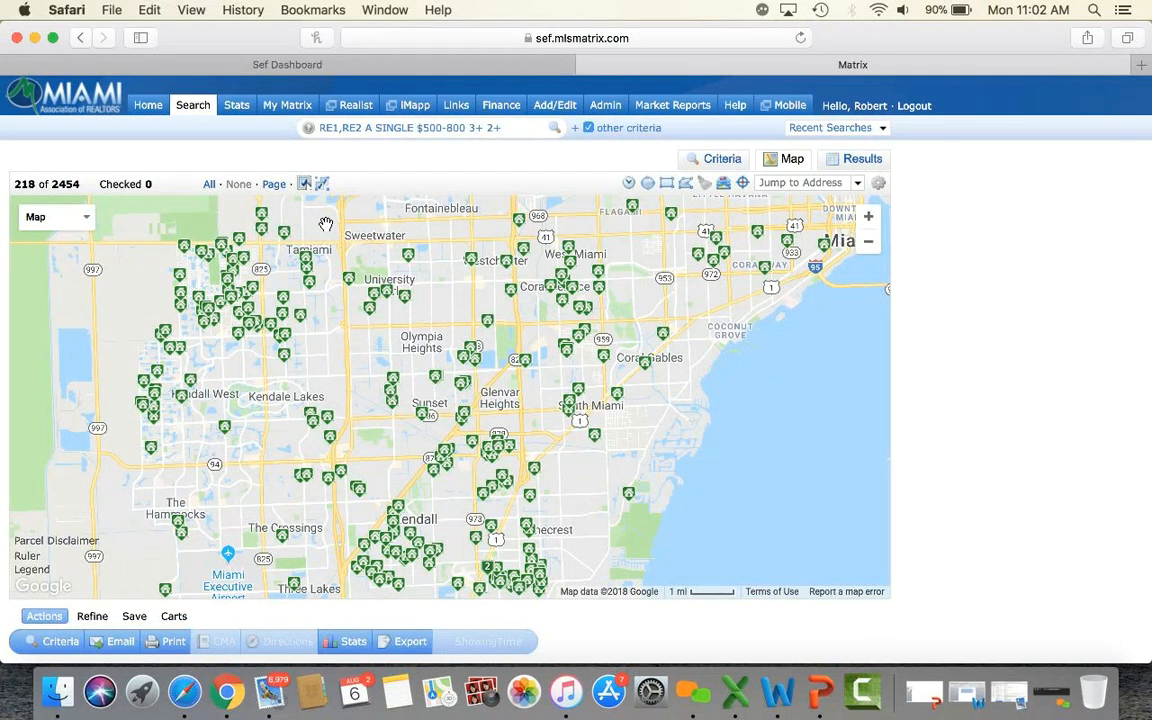
pyautogui.moveTo(459, 341); pyautogui.dragTo(484, 289)
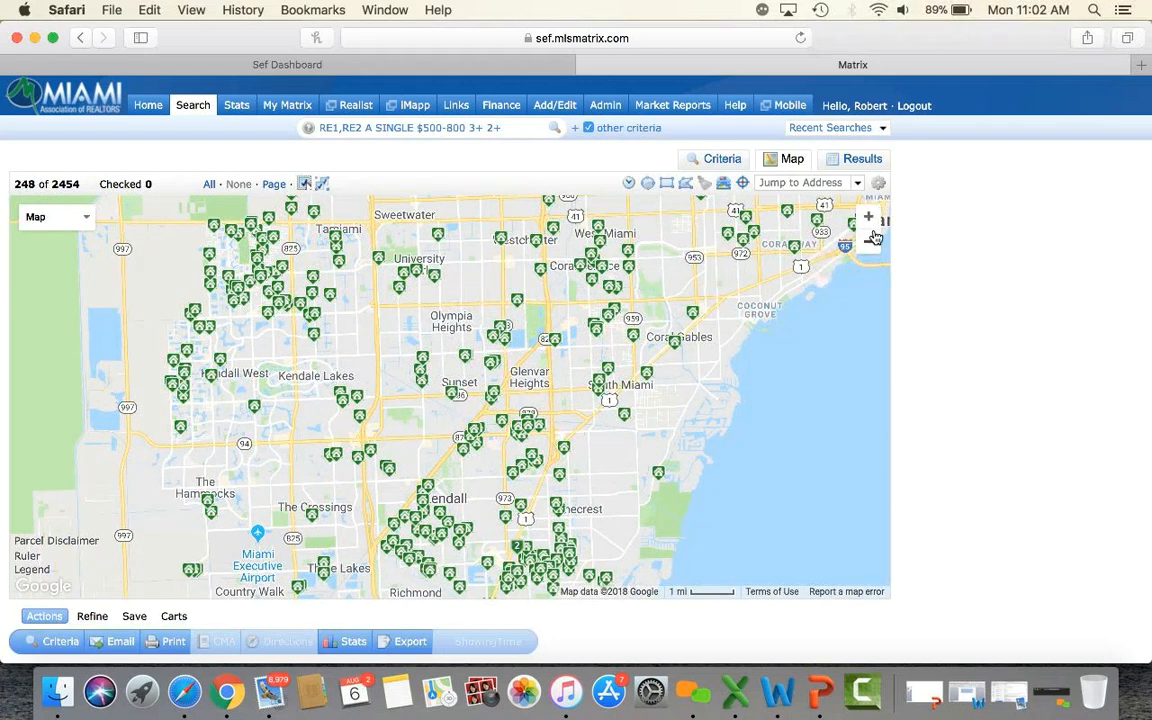
pyautogui.click(869, 243)
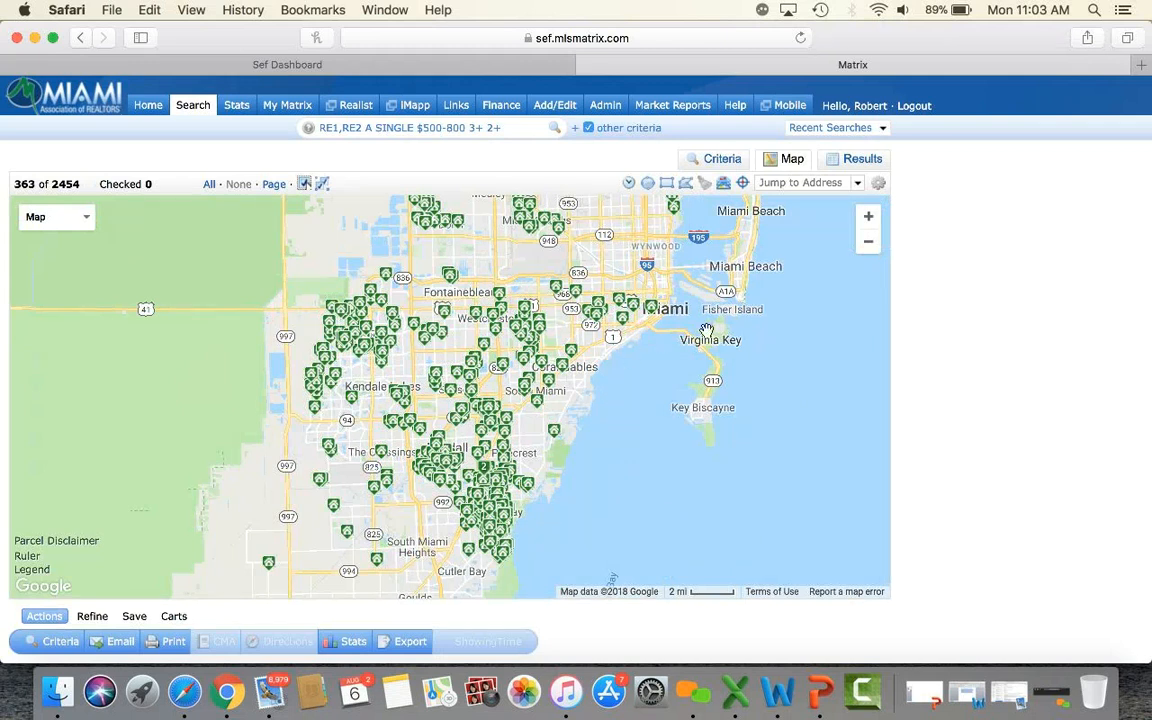
pyautogui.click(880, 189)
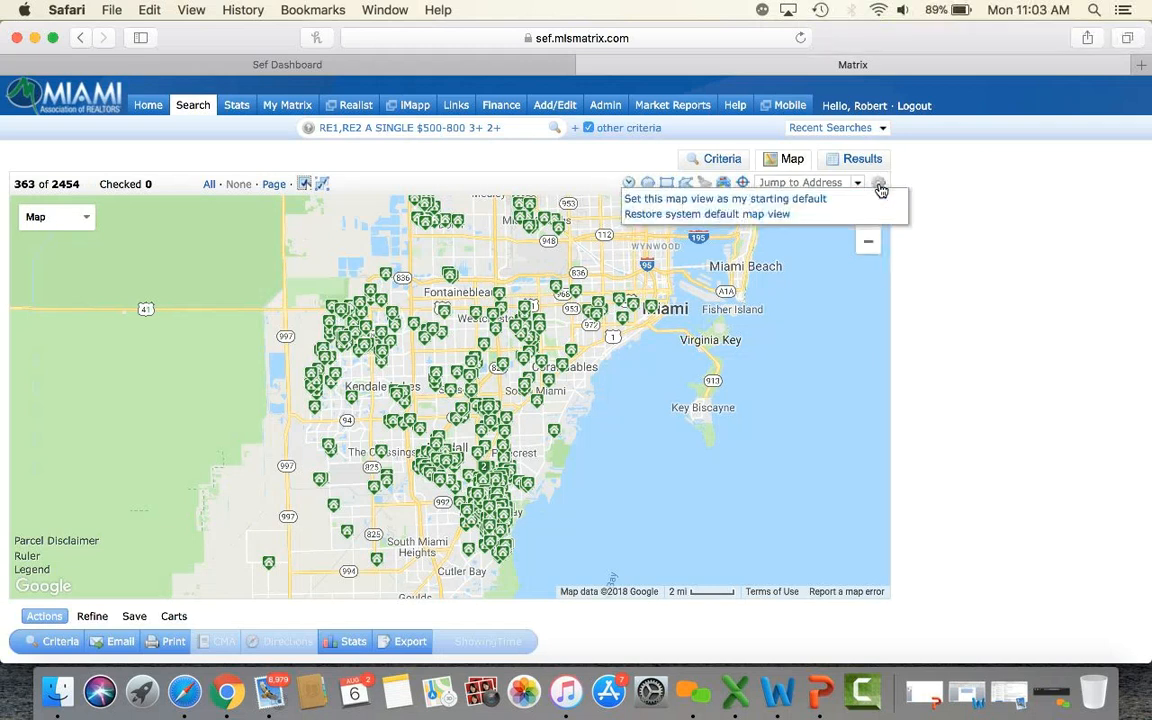
pyautogui.click(746, 202)
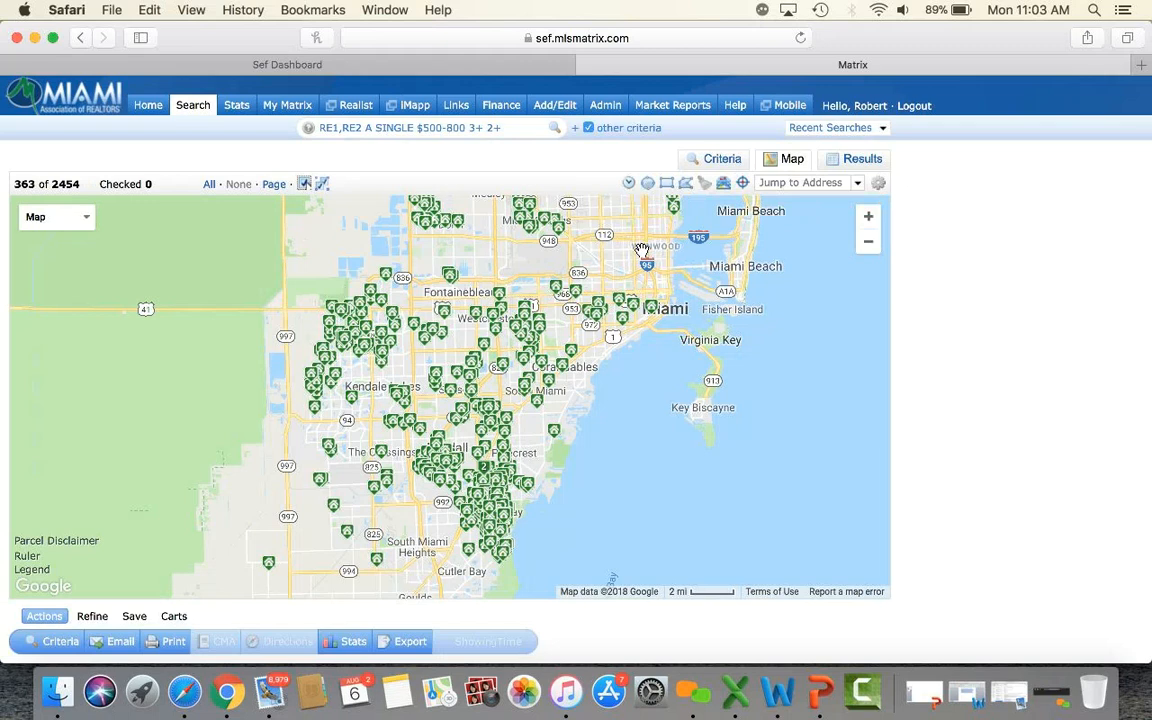
# Pan the map north, then back south to recentre on Miami and Hialeah.
pyautogui.scroll(5, 642, 250)
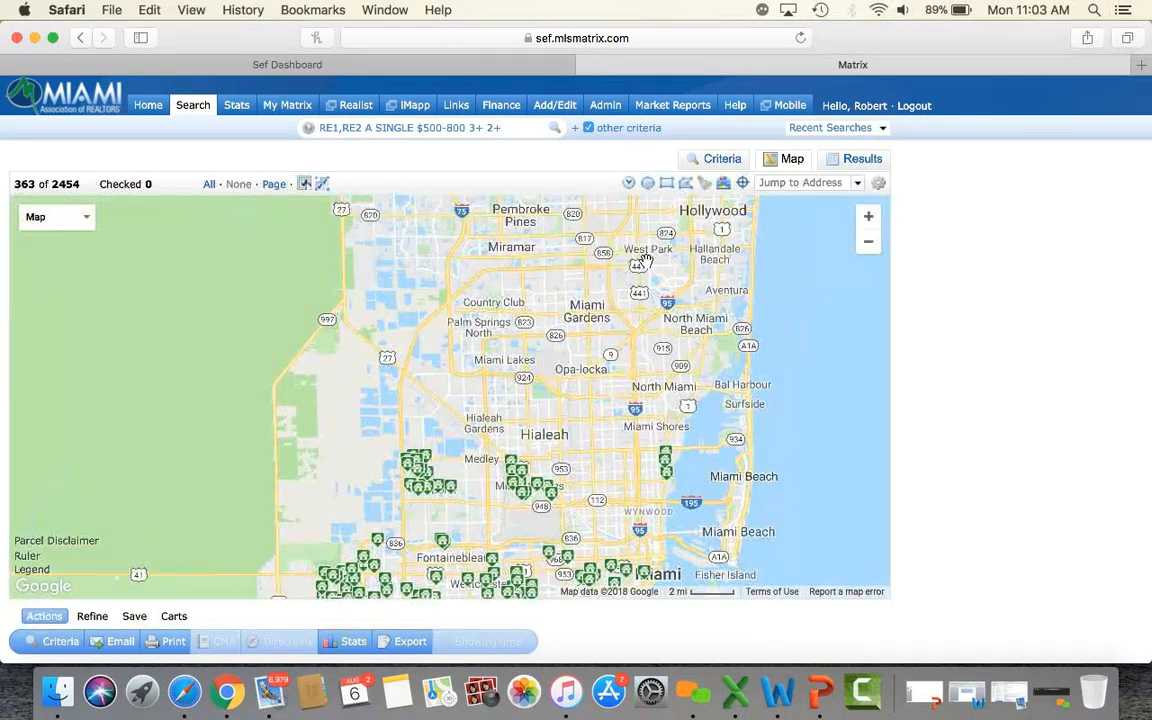
pyautogui.moveTo(645, 260); pyautogui.dragTo(607, 437)
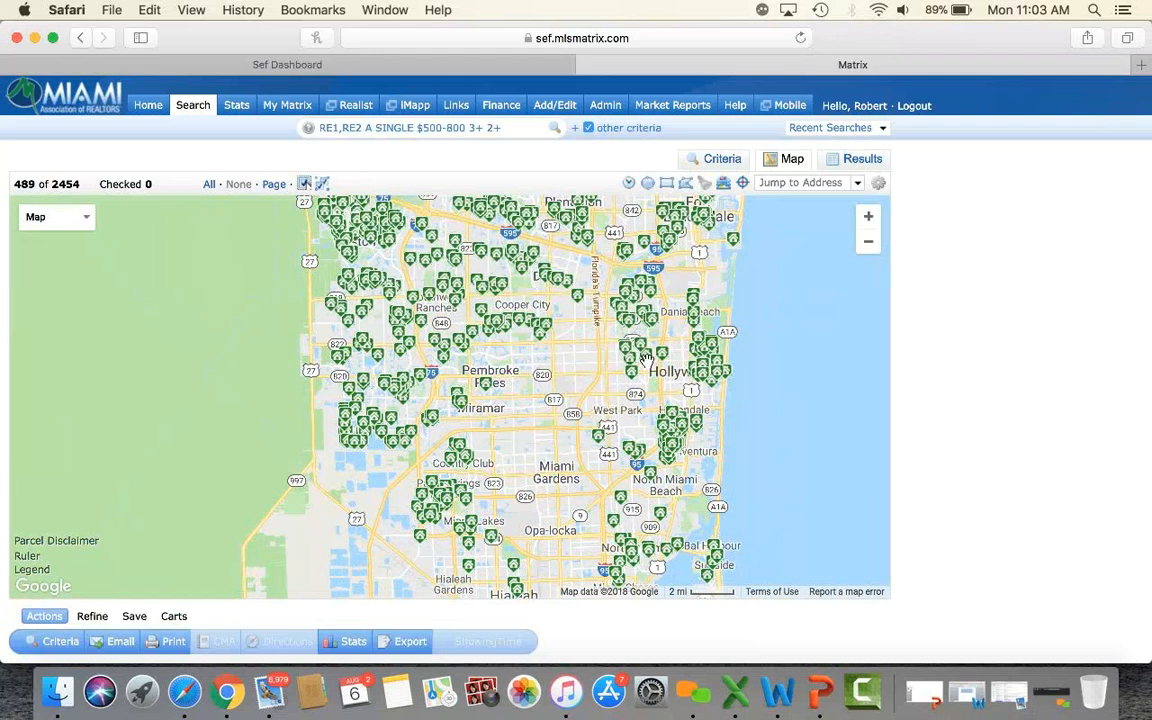
pyautogui.click(878, 183)
pyautogui.moveTo(535, 514); pyautogui.dragTo(525, 205)
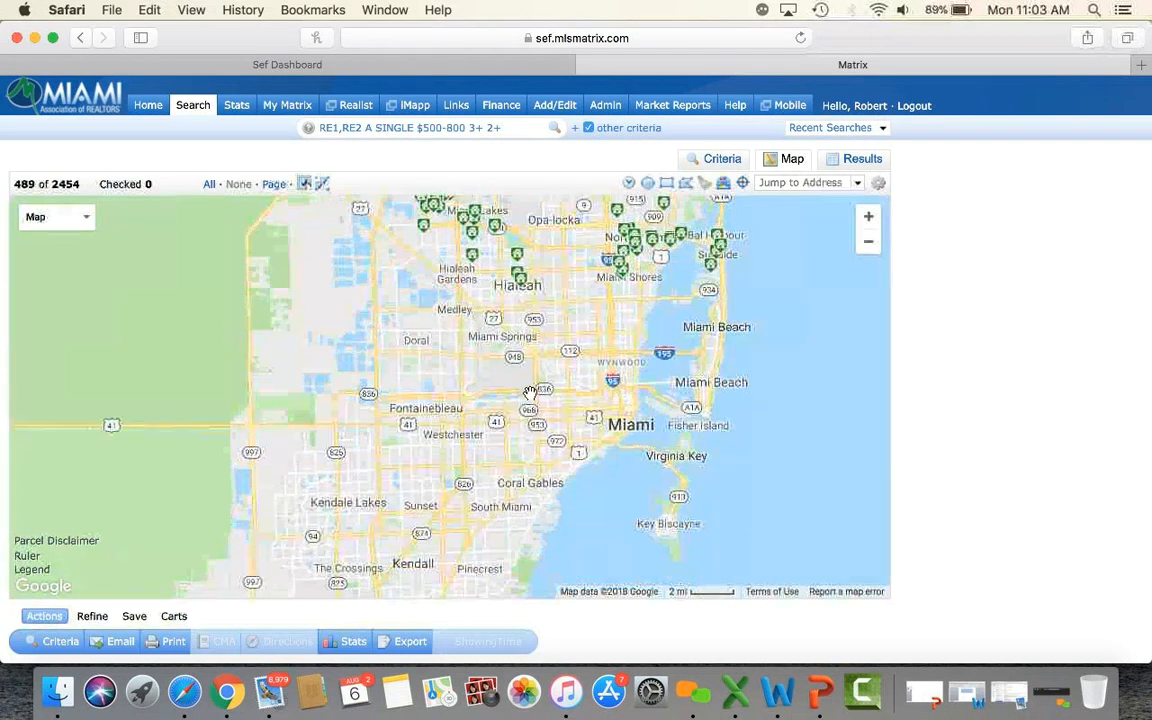
pyautogui.moveTo(517, 359); pyautogui.dragTo(648, 383)
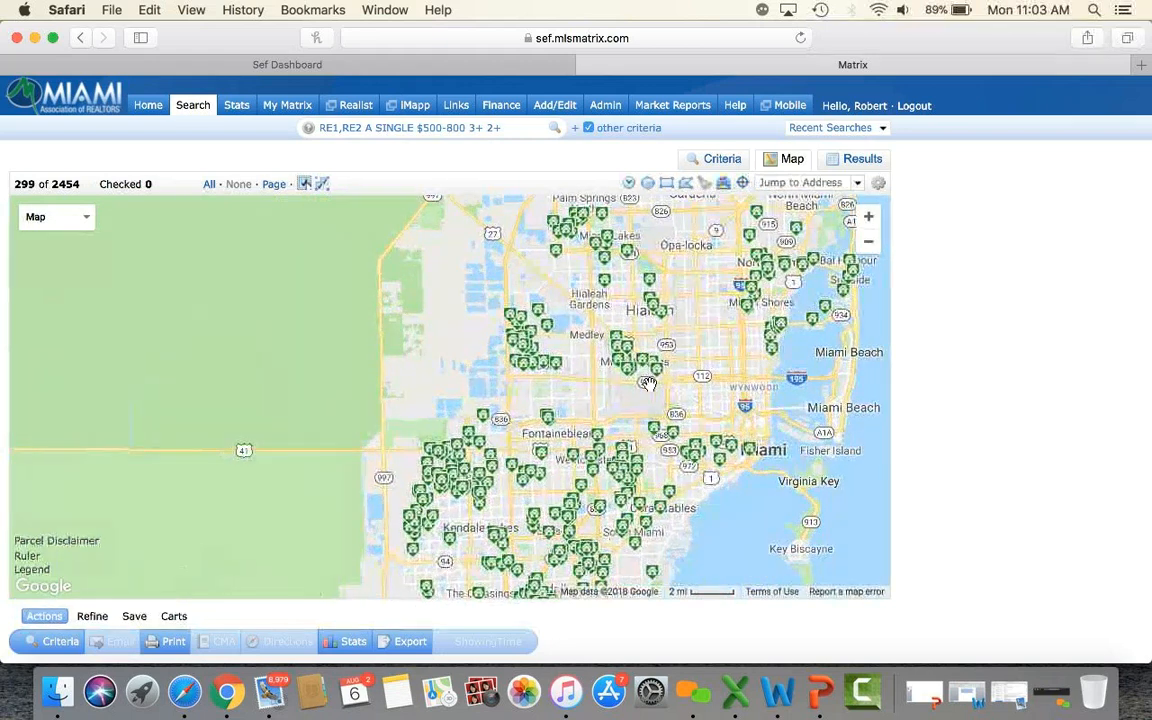
# Zoom in three levels onto Miami Lakes and Palm Springs North, showing 26 homes.
pyautogui.click(869, 217)
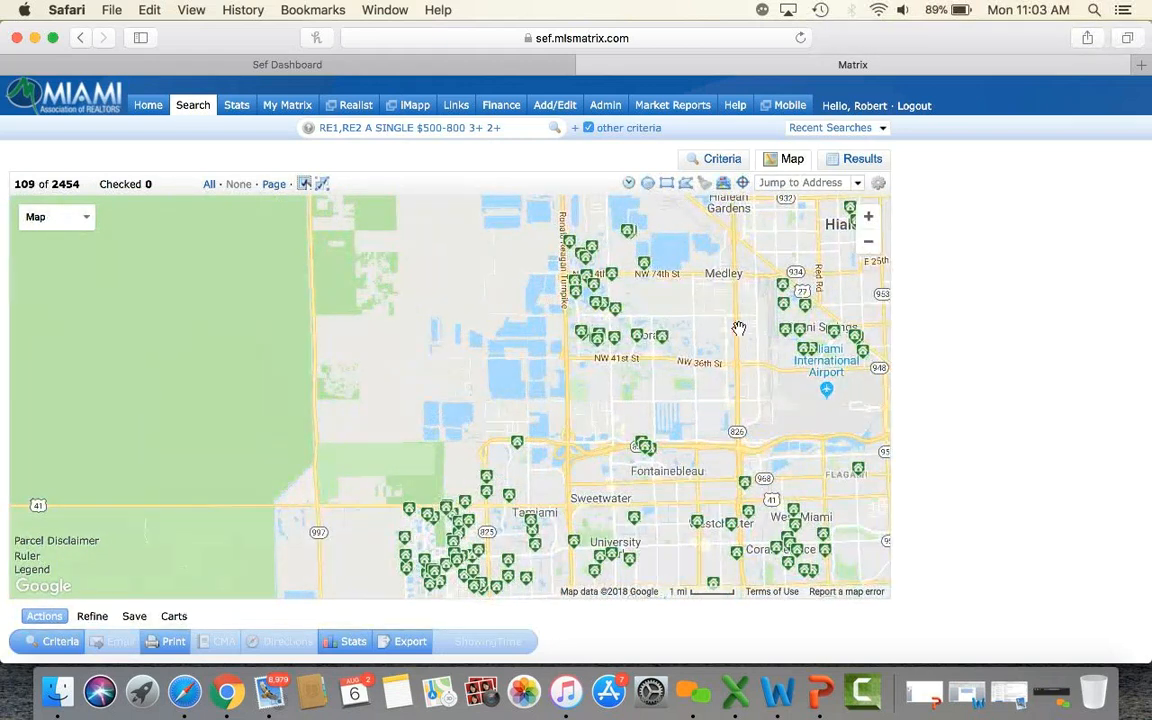
pyautogui.moveTo(748, 321); pyautogui.dragTo(719, 371)
pyautogui.moveTo(720, 252); pyautogui.dragTo(582, 458)
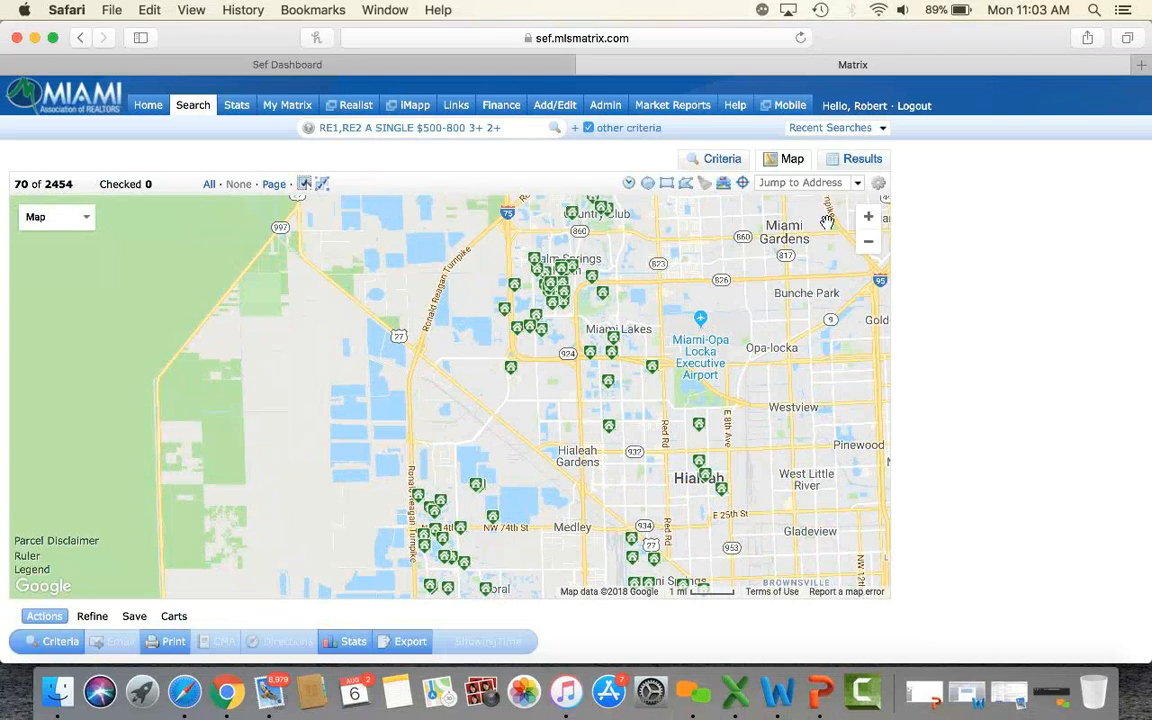
pyautogui.click(868, 218)
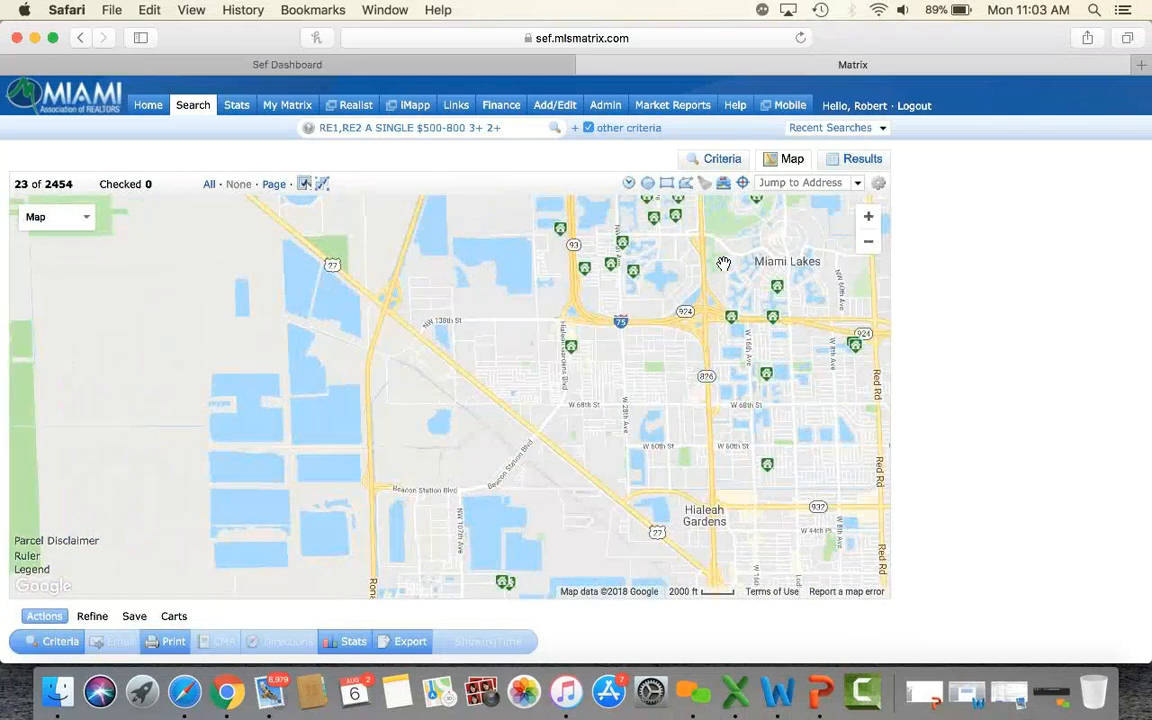
pyautogui.moveTo(703, 305); pyautogui.dragTo(573, 422)
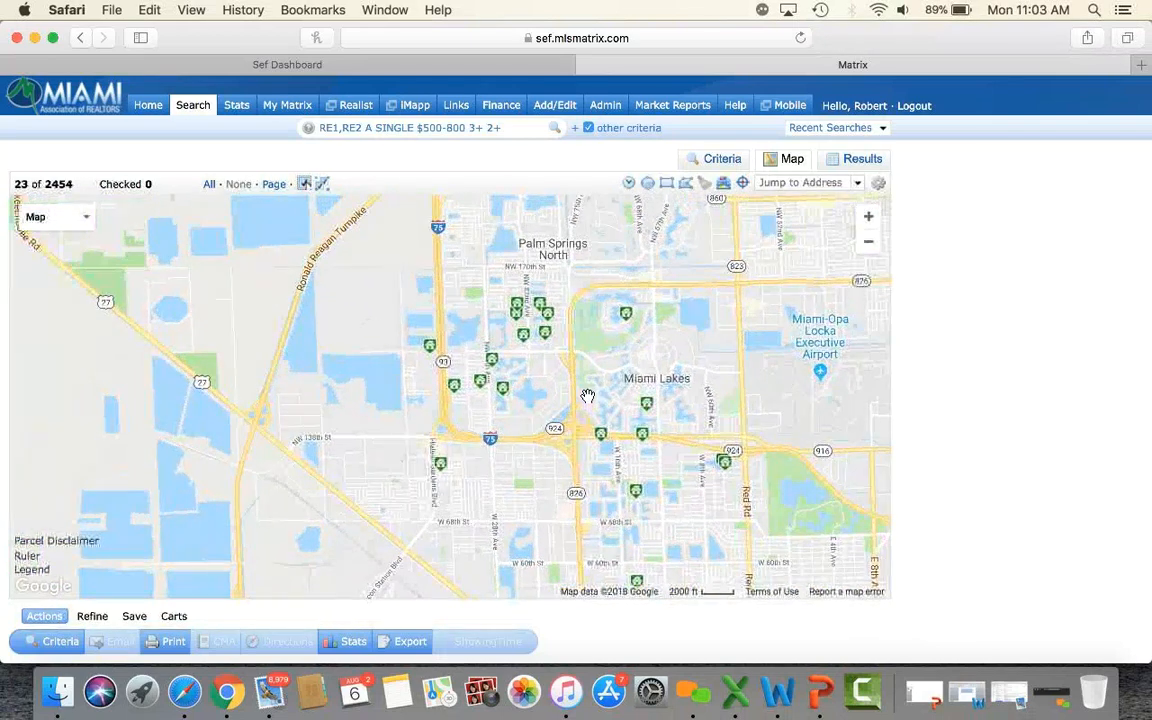
pyautogui.click(868, 217)
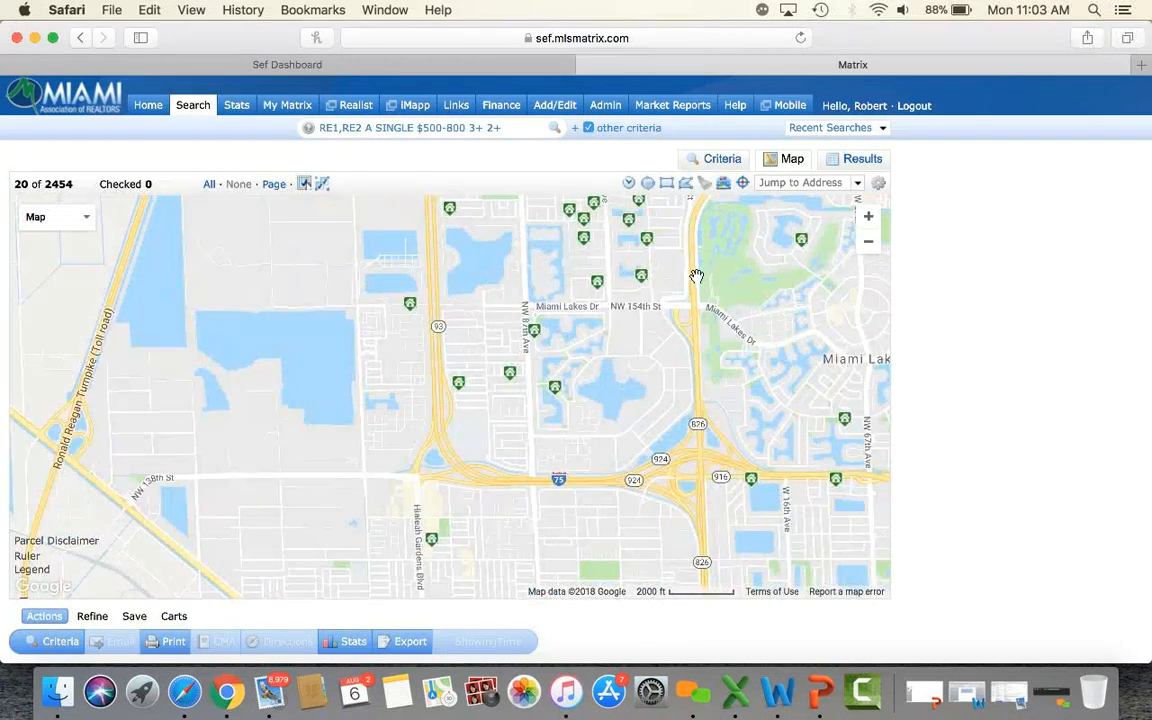
pyautogui.moveTo(689, 339); pyautogui.dragTo(618, 402)
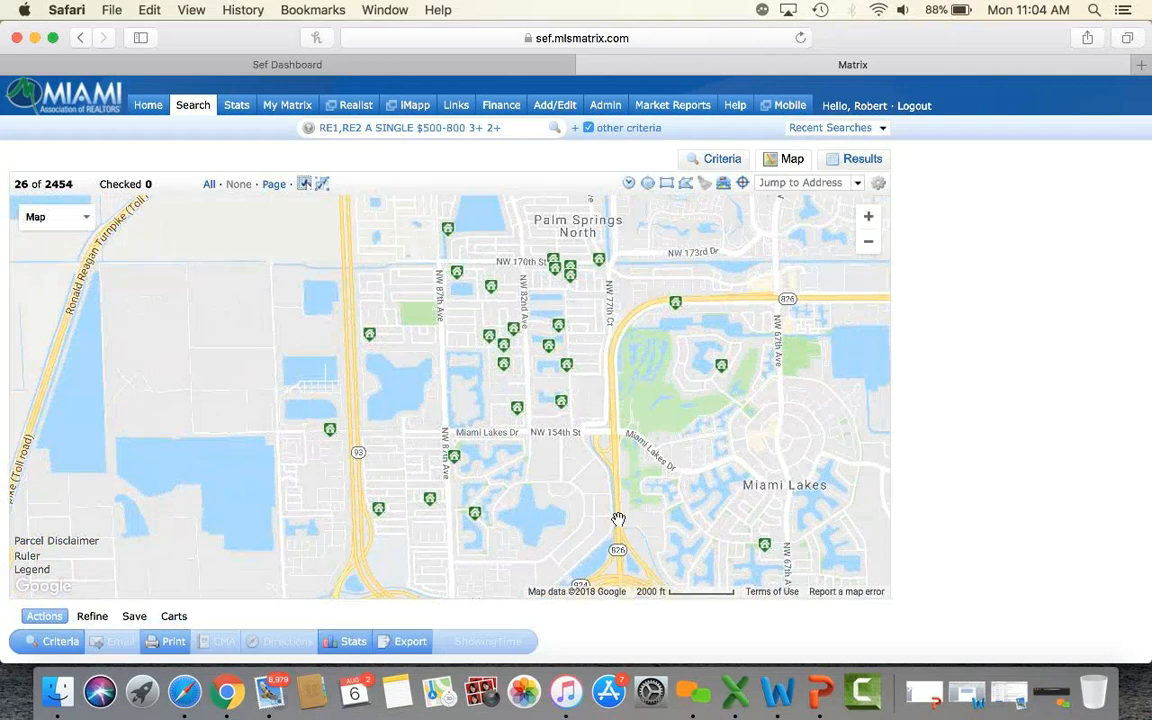
# Draw a rectangle over Palm Springs North and a 1-mile circle around Miami Lakes, leaving 18 homes.
pyautogui.click(670, 186)
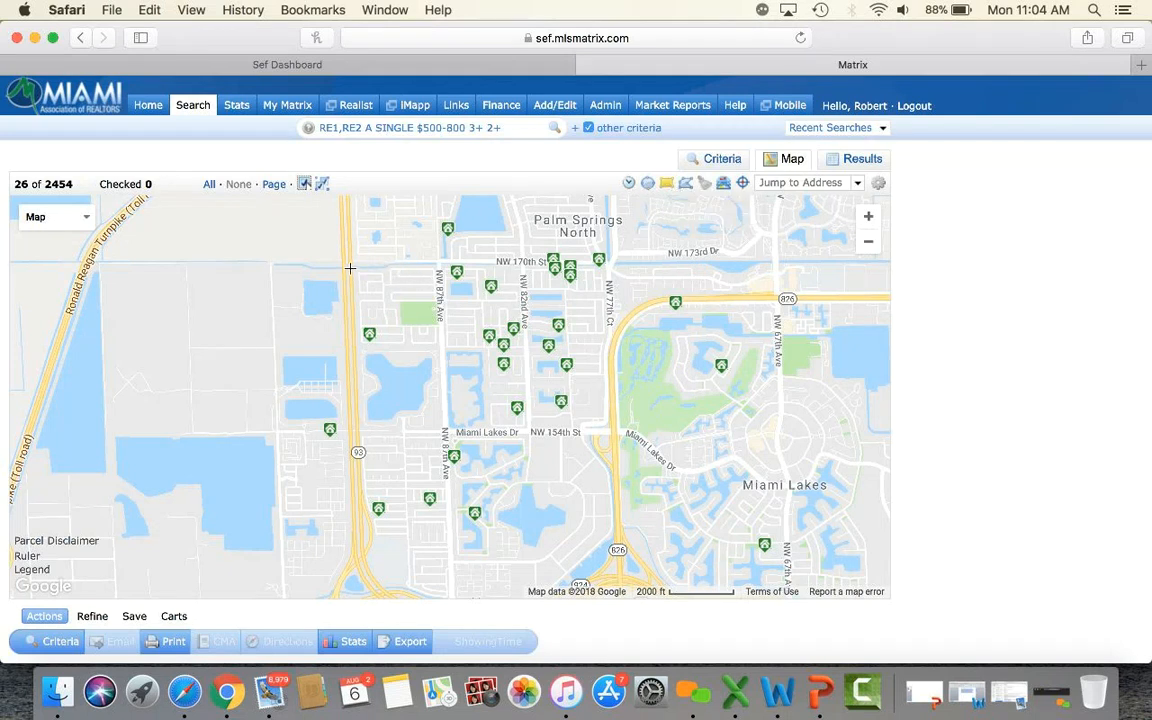
pyautogui.moveTo(352, 269)
pyautogui.mouseDown()
pyautogui.moveTo(505, 392)
pyautogui.moveTo(613, 431)
pyautogui.mouseUp()
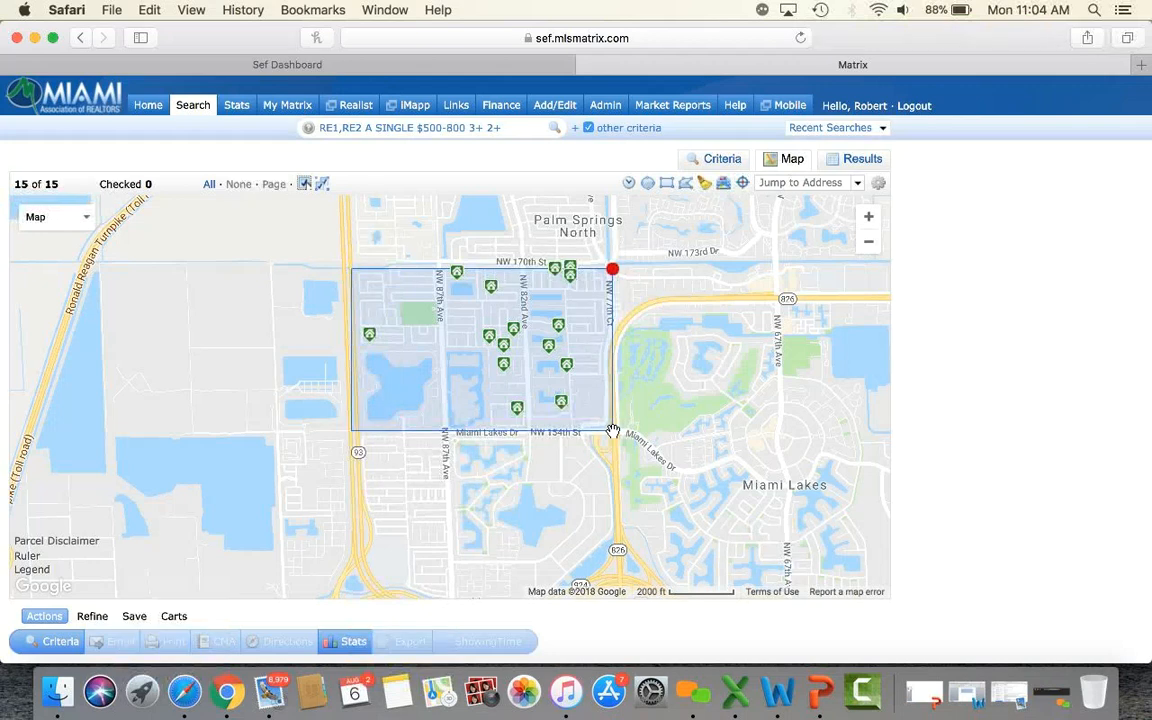
pyautogui.moveTo(767, 450); pyautogui.dragTo(563, 435)
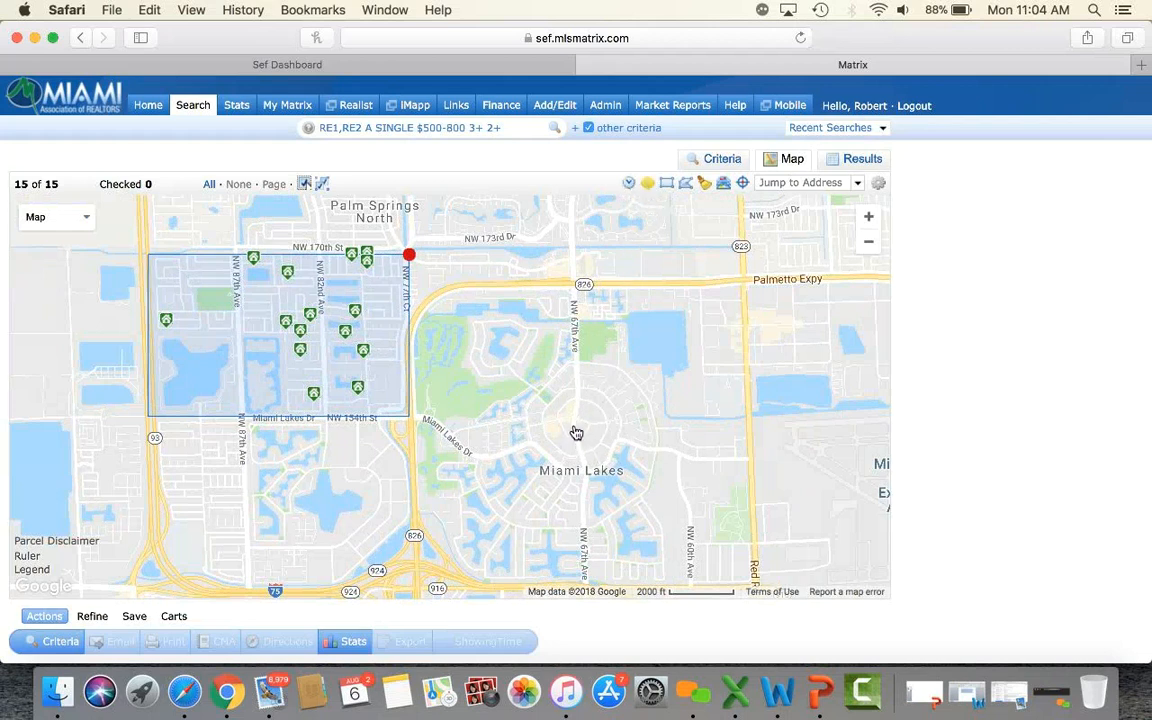
pyautogui.moveTo(576, 432); pyautogui.dragTo(710, 328)
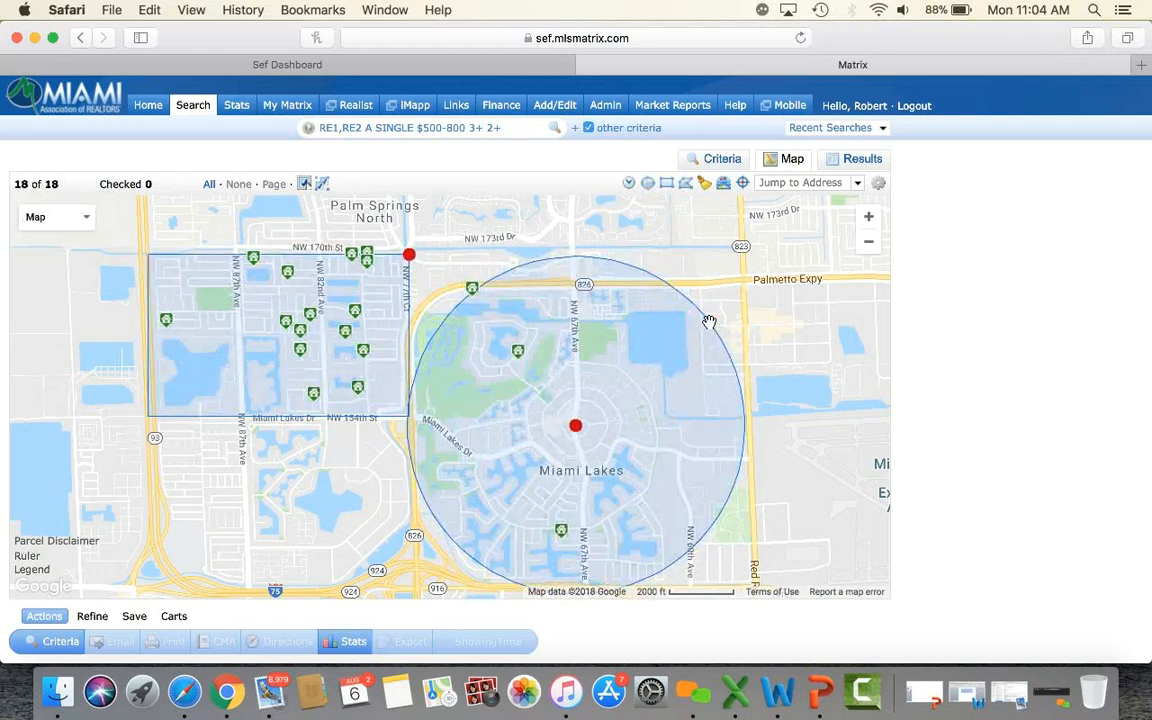
pyautogui.moveTo(349, 496); pyautogui.dragTo(540, 278)
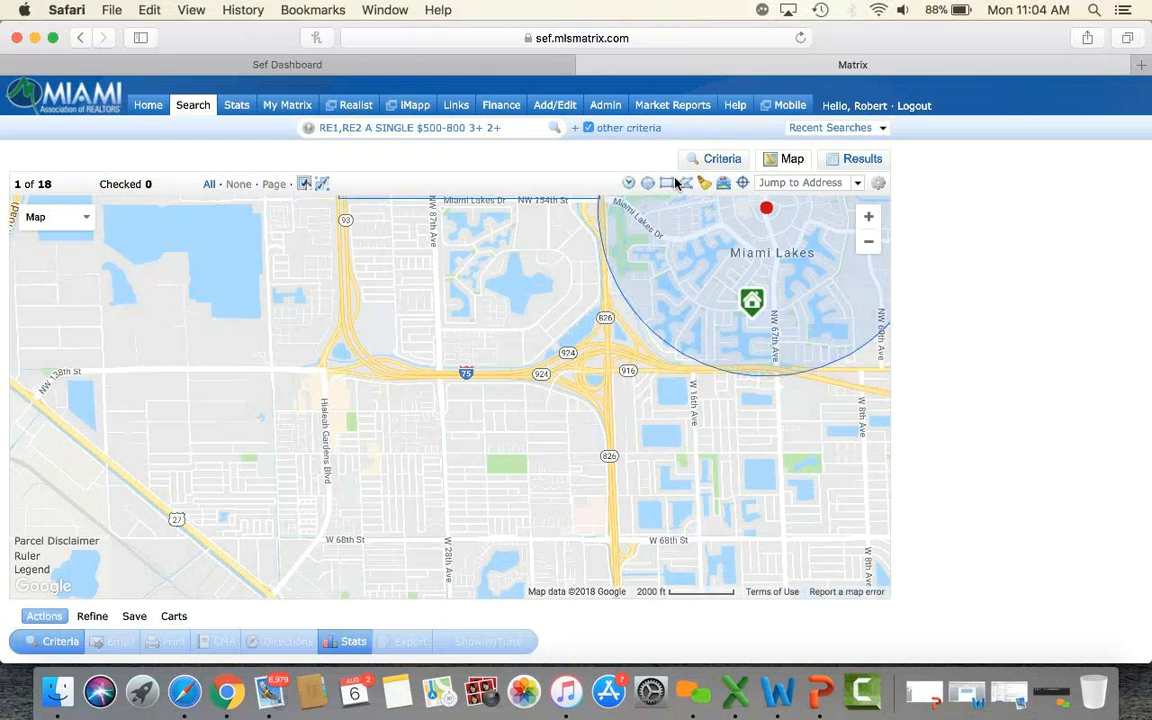
pyautogui.click(332, 498)
pyautogui.click(444, 311)
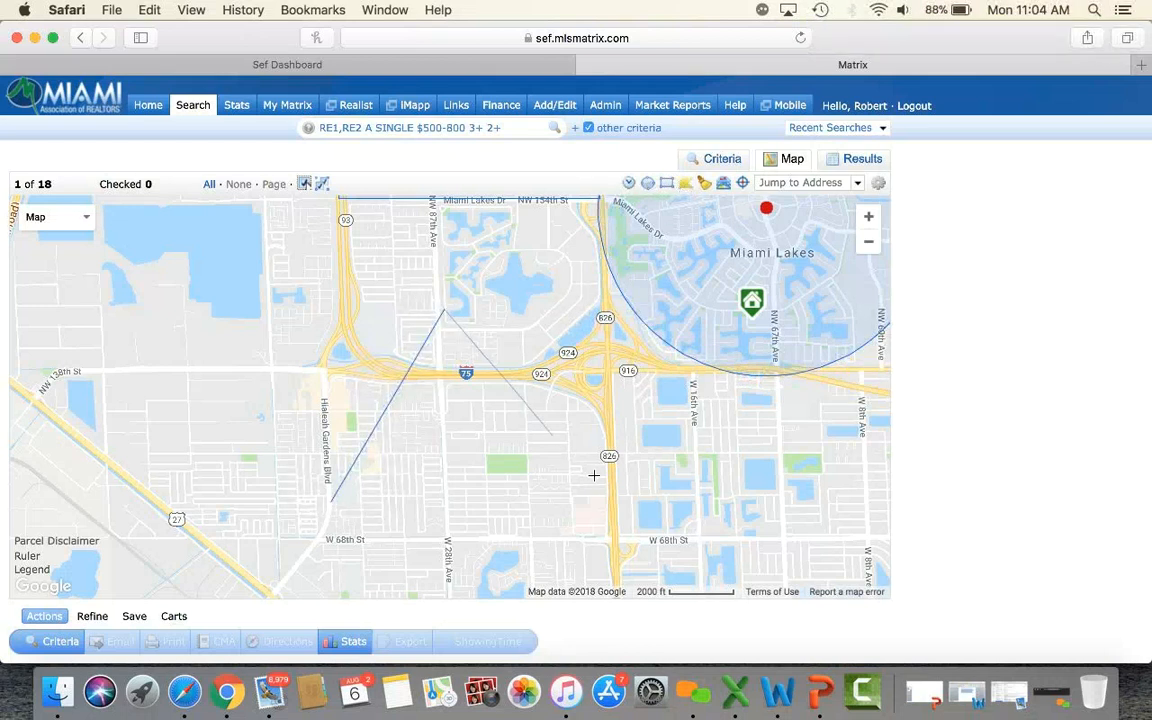
pyautogui.click(602, 484)
pyautogui.click(332, 502)
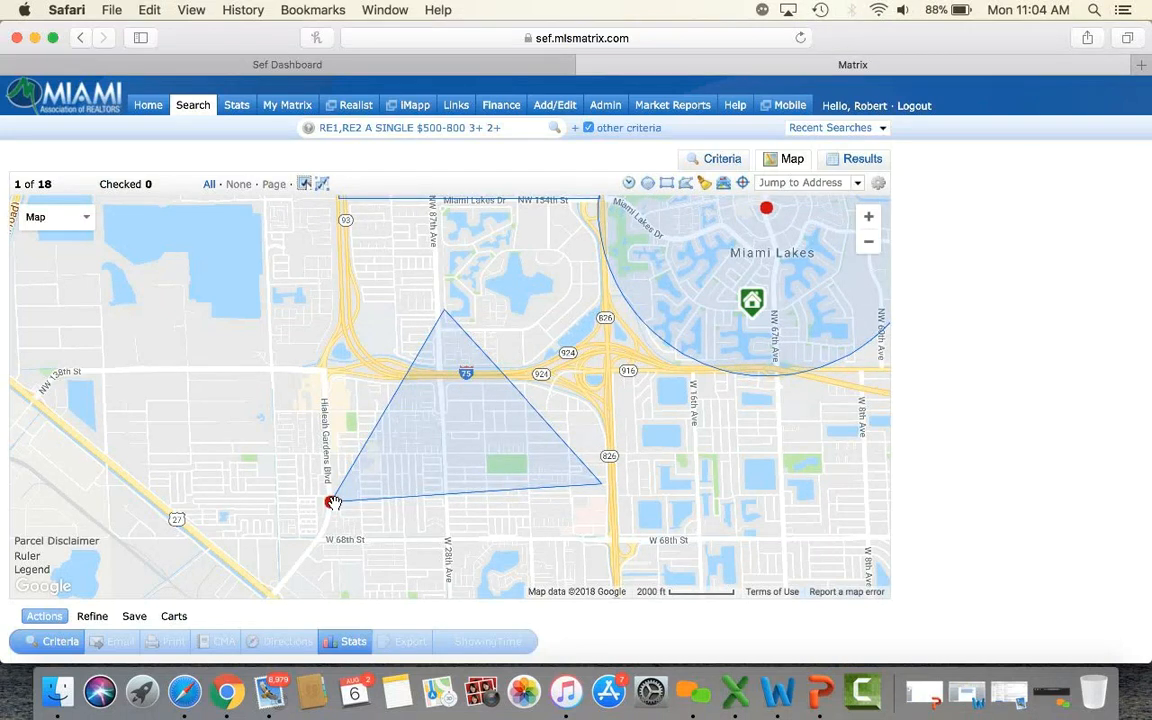
pyautogui.click(333, 502)
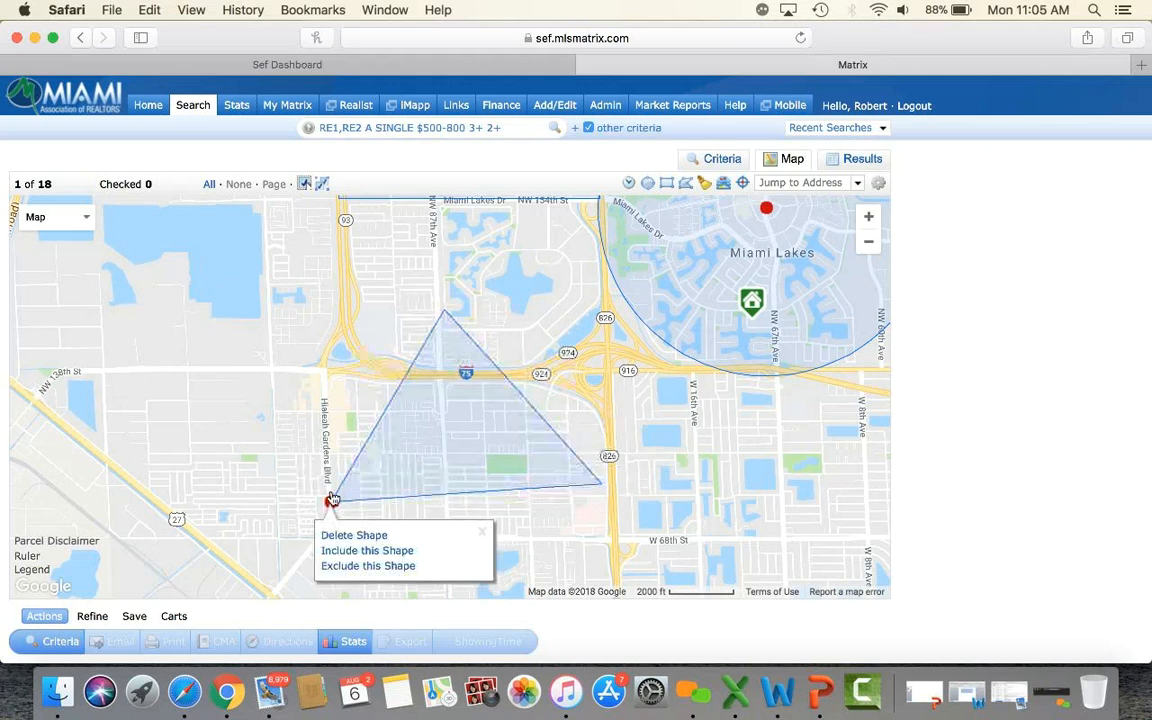
pyautogui.click(331, 503)
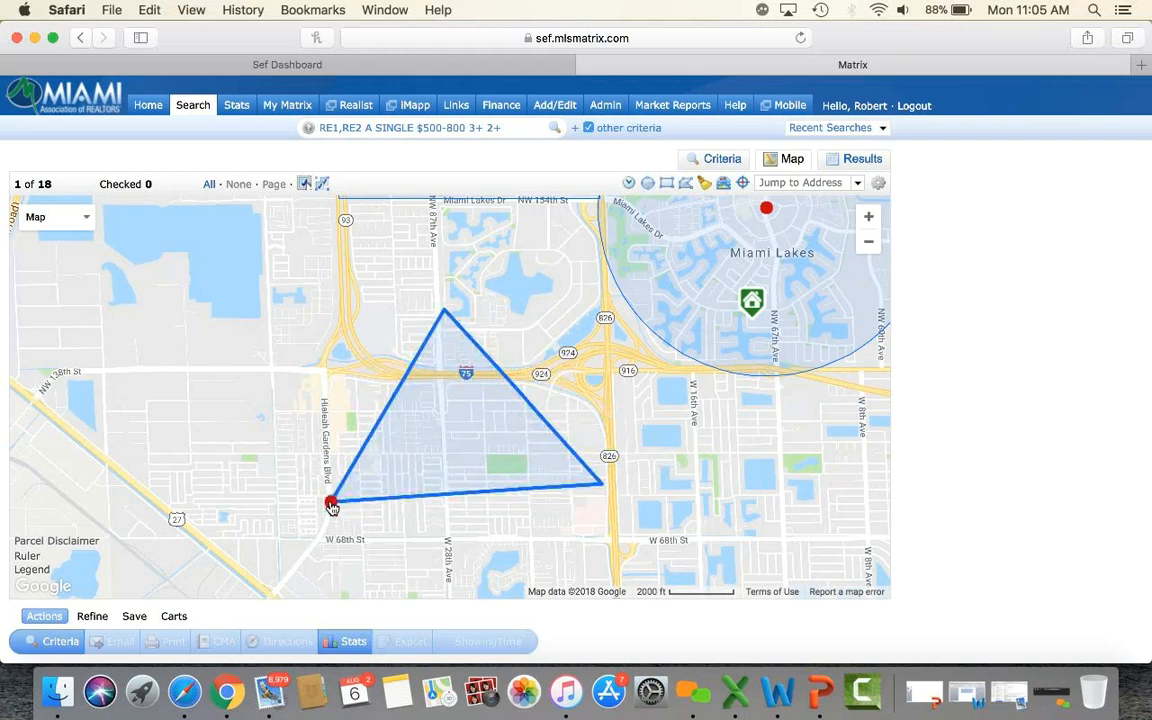
pyautogui.click(331, 504)
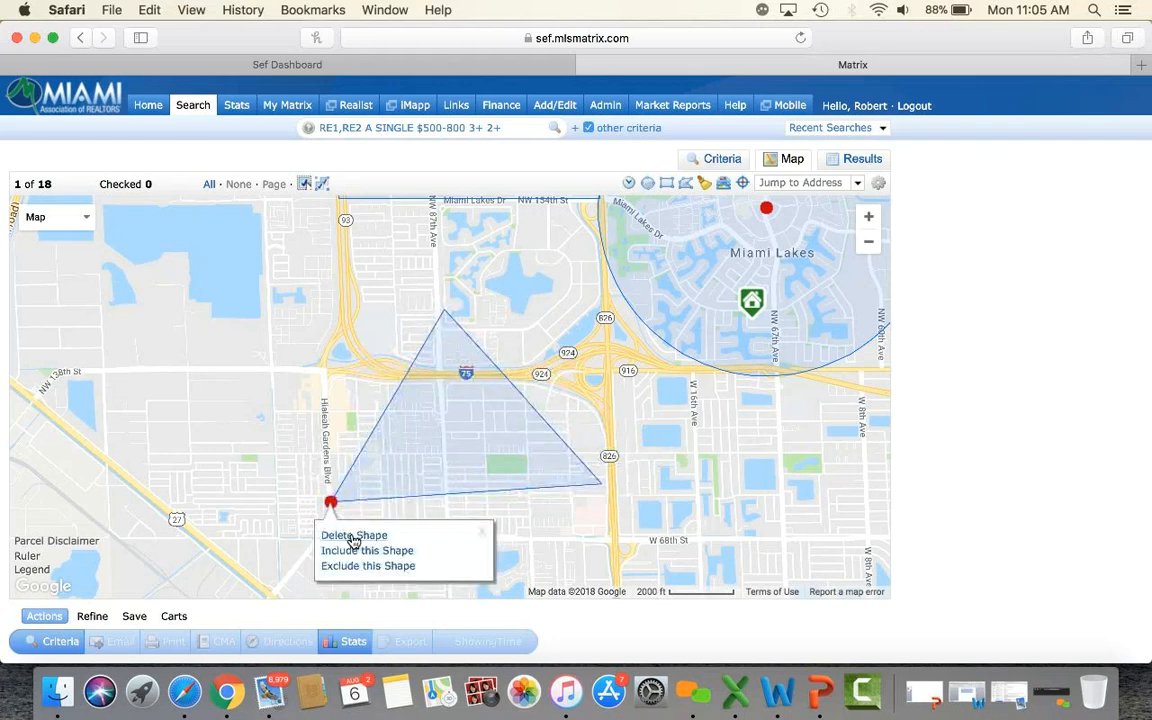
pyautogui.click(352, 539)
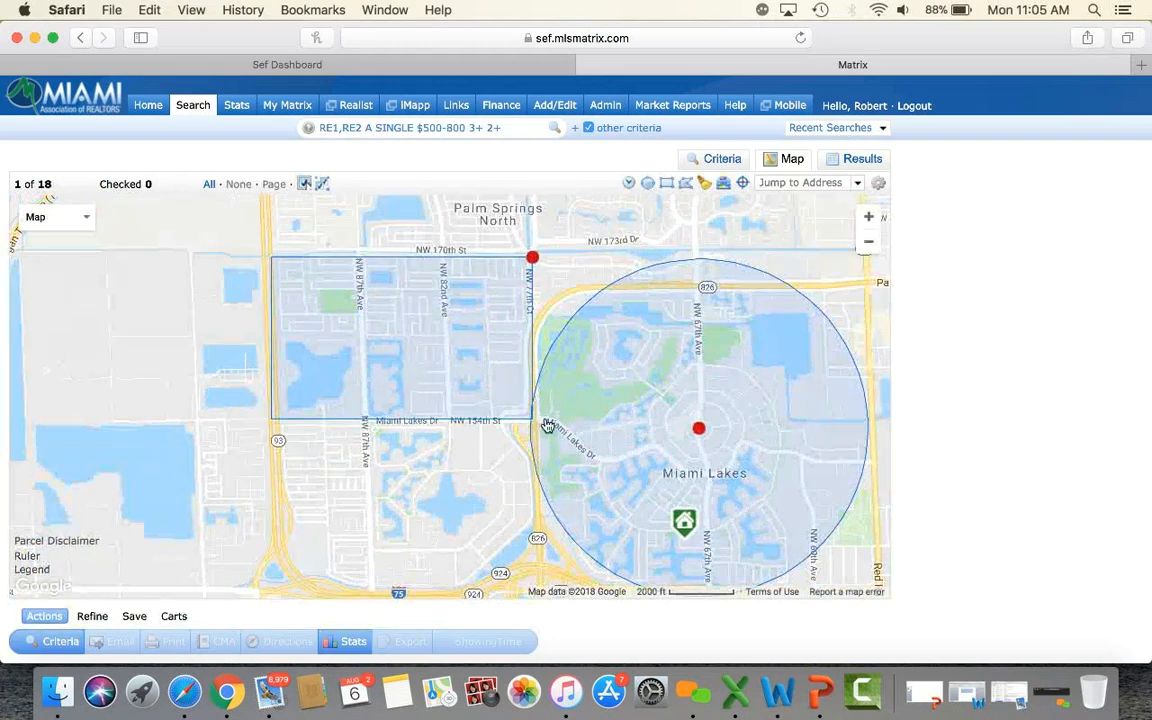
# Clear both shapes and draw one rectangle from Palm Springs North down to I-75, finding 22 homes.
pyautogui.click(705, 188)
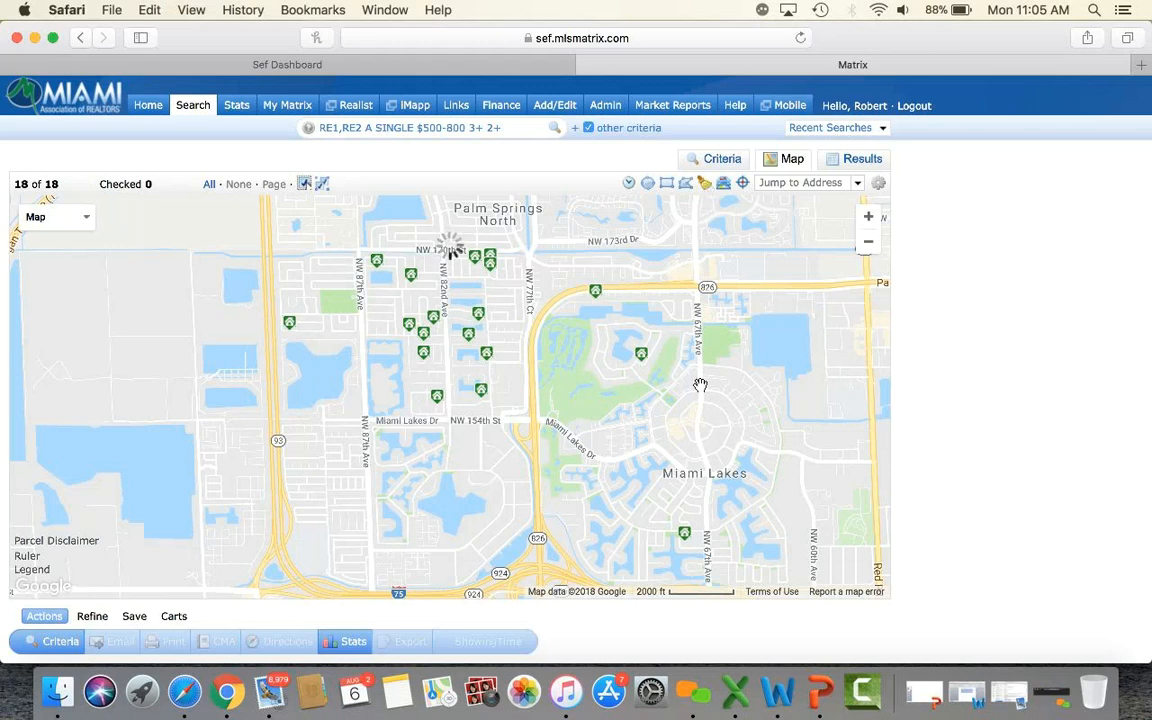
pyautogui.moveTo(523, 351); pyautogui.dragTo(608, 364)
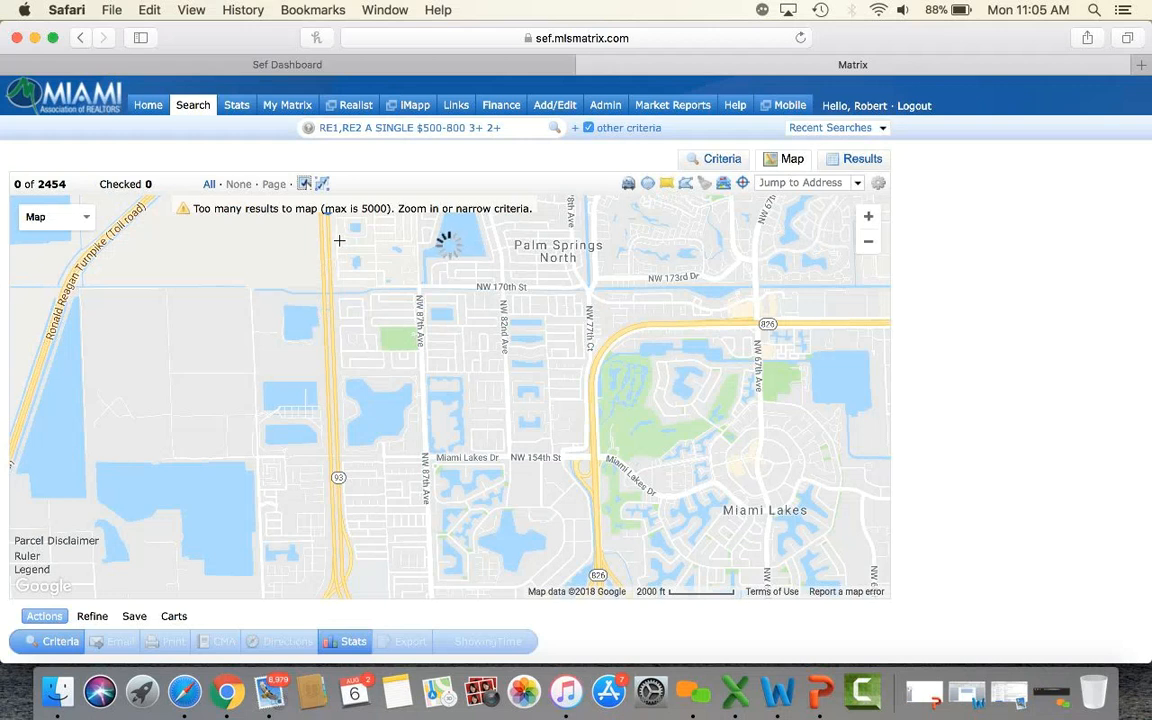
pyautogui.moveTo(333, 255); pyautogui.dragTo(599, 515)
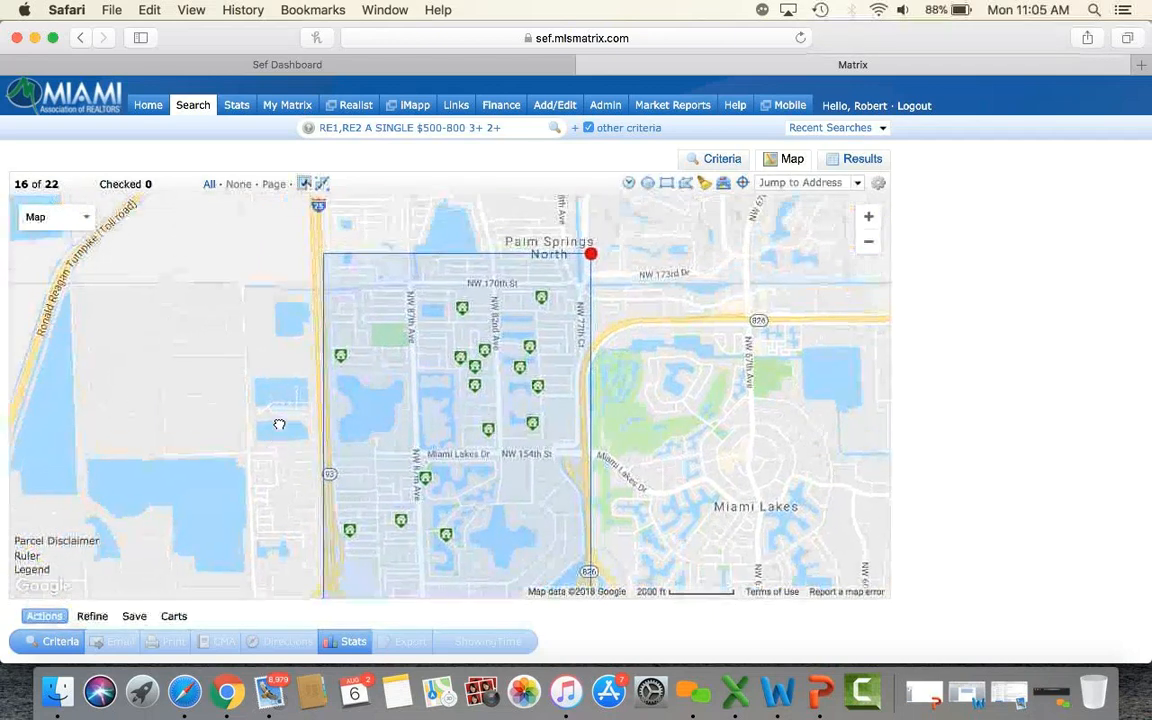
# Extend the rectangle's right edge east across Miami Lakes toward NW 60th Ave, giving 25 homes.
pyautogui.moveTo(280, 342); pyautogui.dragTo(280, 381)
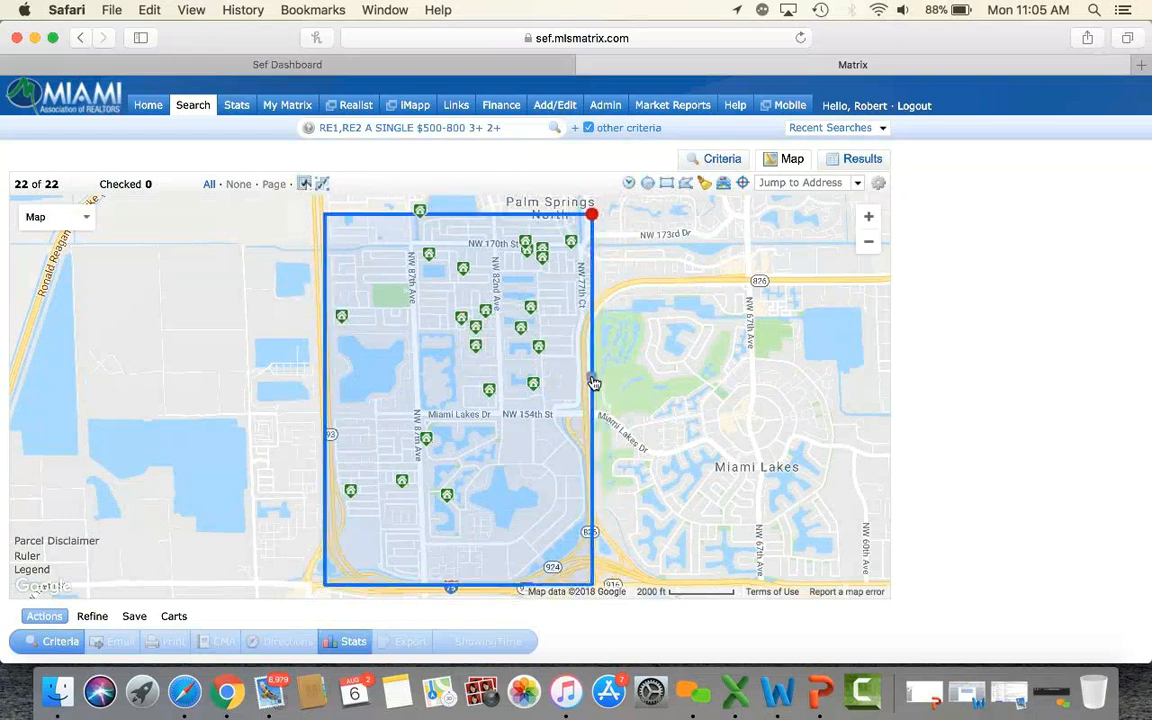
pyautogui.moveTo(594, 399); pyautogui.dragTo(869, 416)
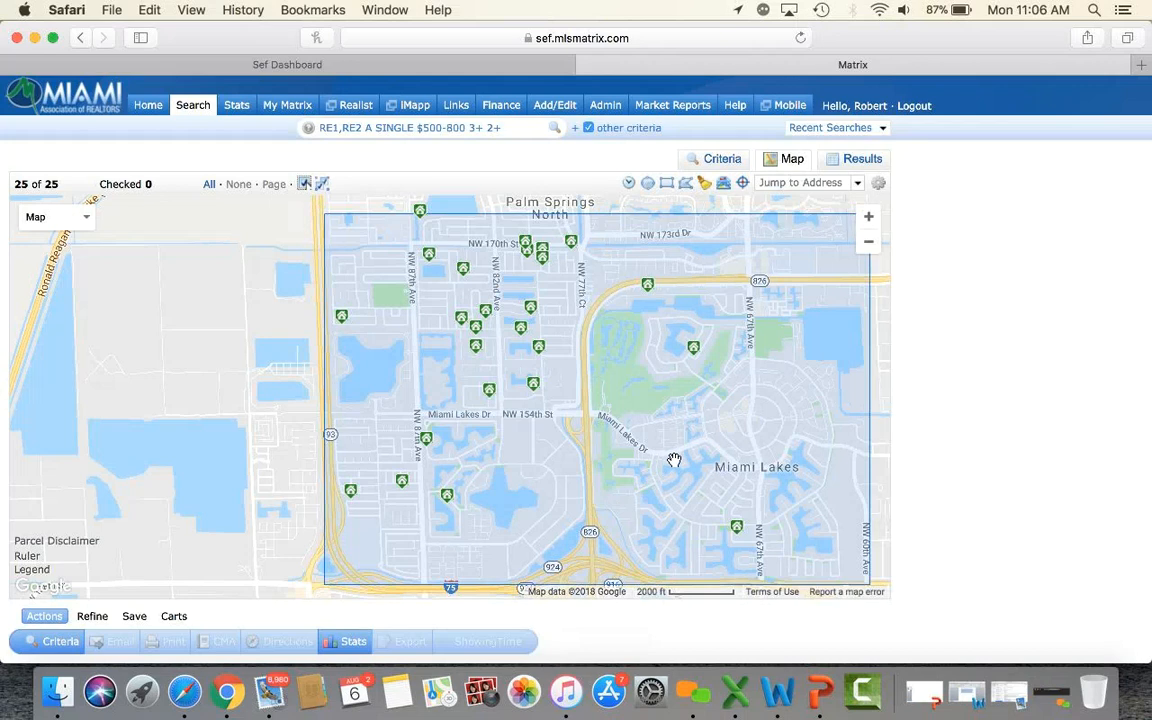
pyautogui.moveTo(788, 329); pyautogui.dragTo(688, 329)
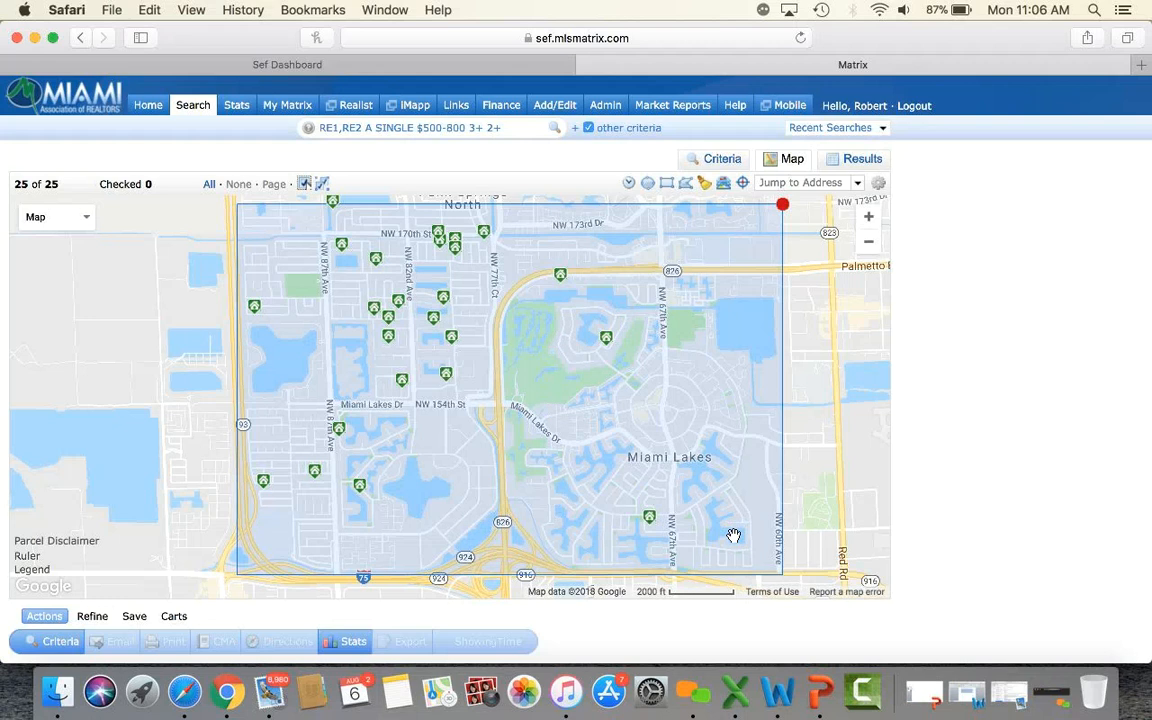
# Check the $565,000 4-bed, 2-bath listing from its map popup.
pyautogui.moveTo(563, 279)
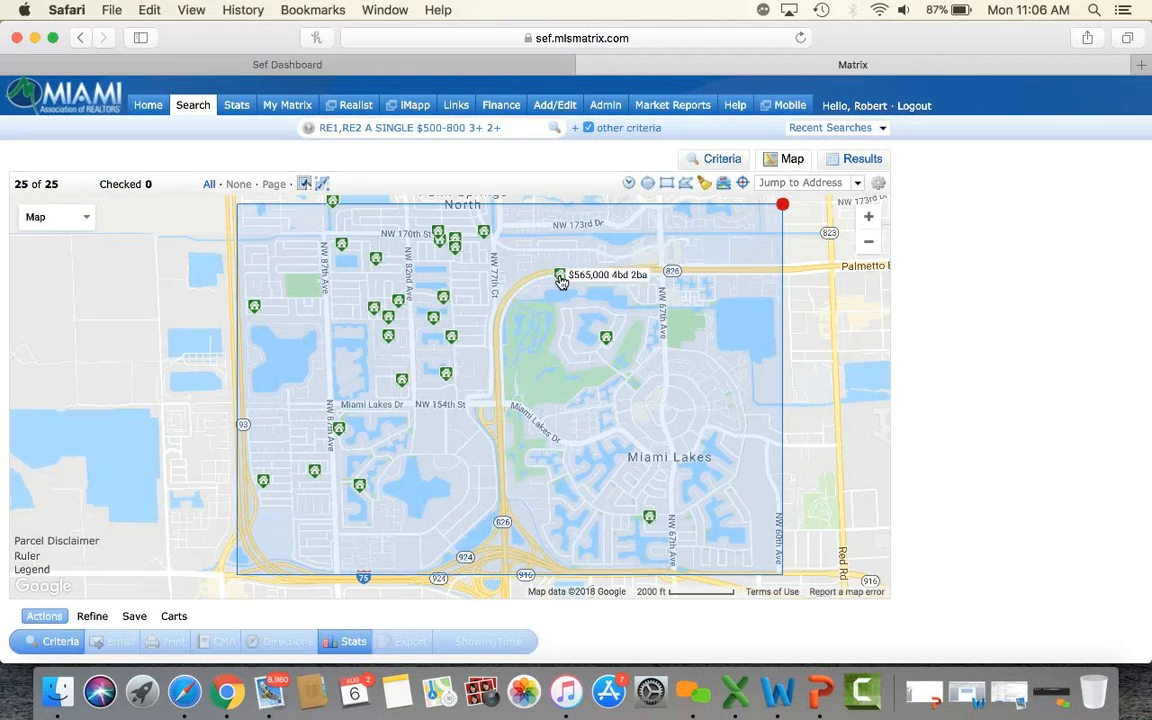
pyautogui.click(561, 279)
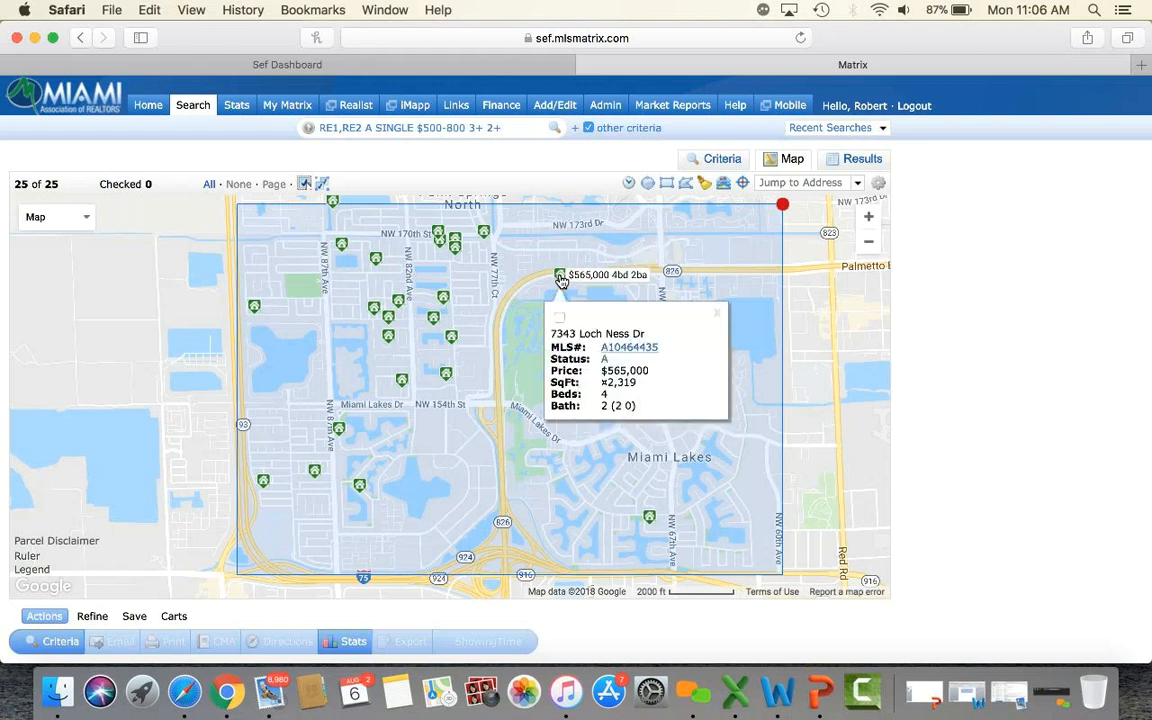
pyautogui.click(560, 319)
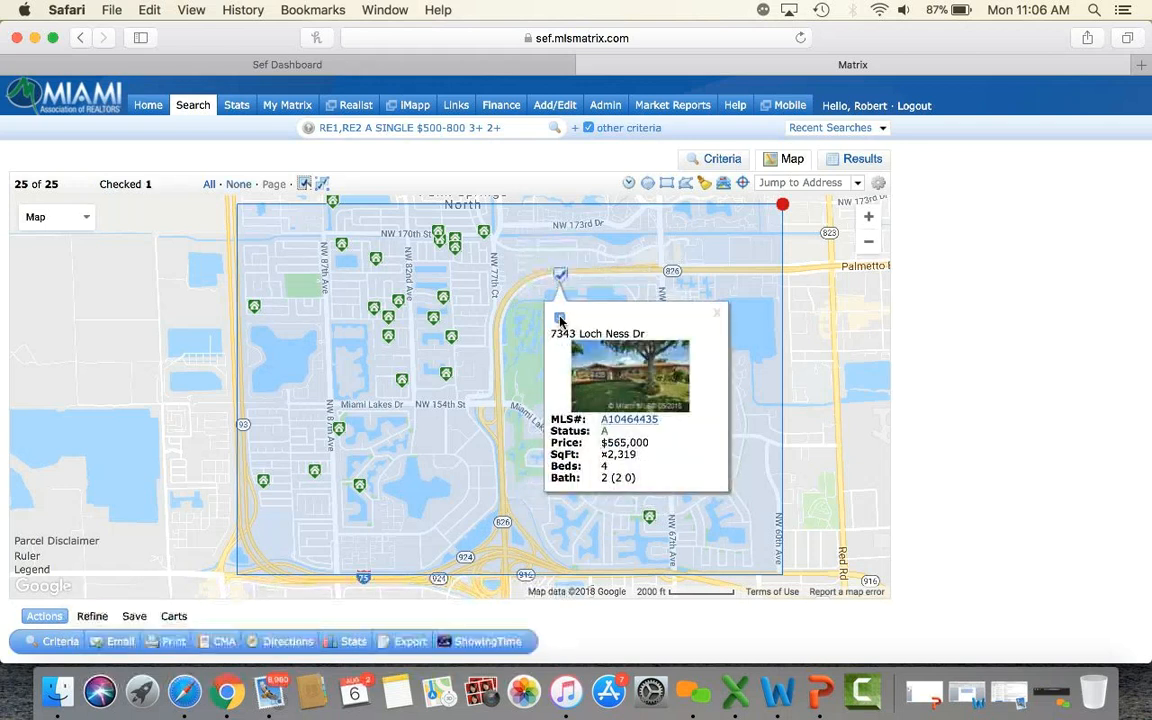
pyautogui.click(716, 314)
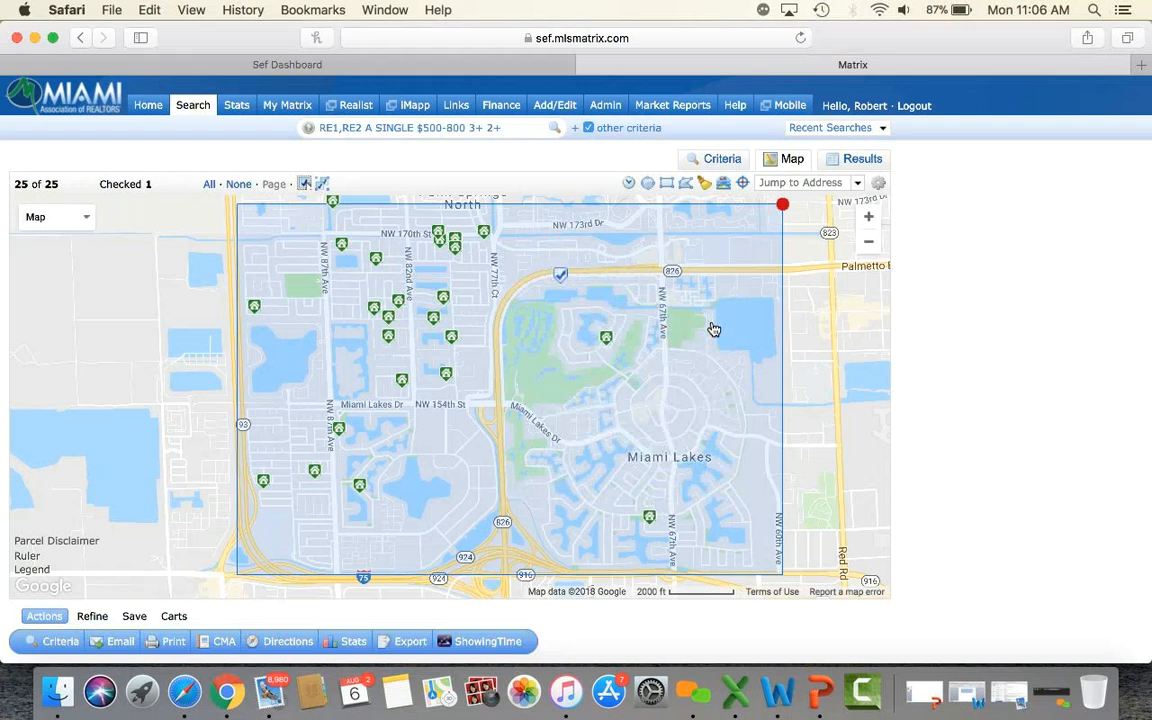
# Open the Refine options and discard the checked $565,000 listing, leaving 25 unchecked homes.
pyautogui.click(92, 616)
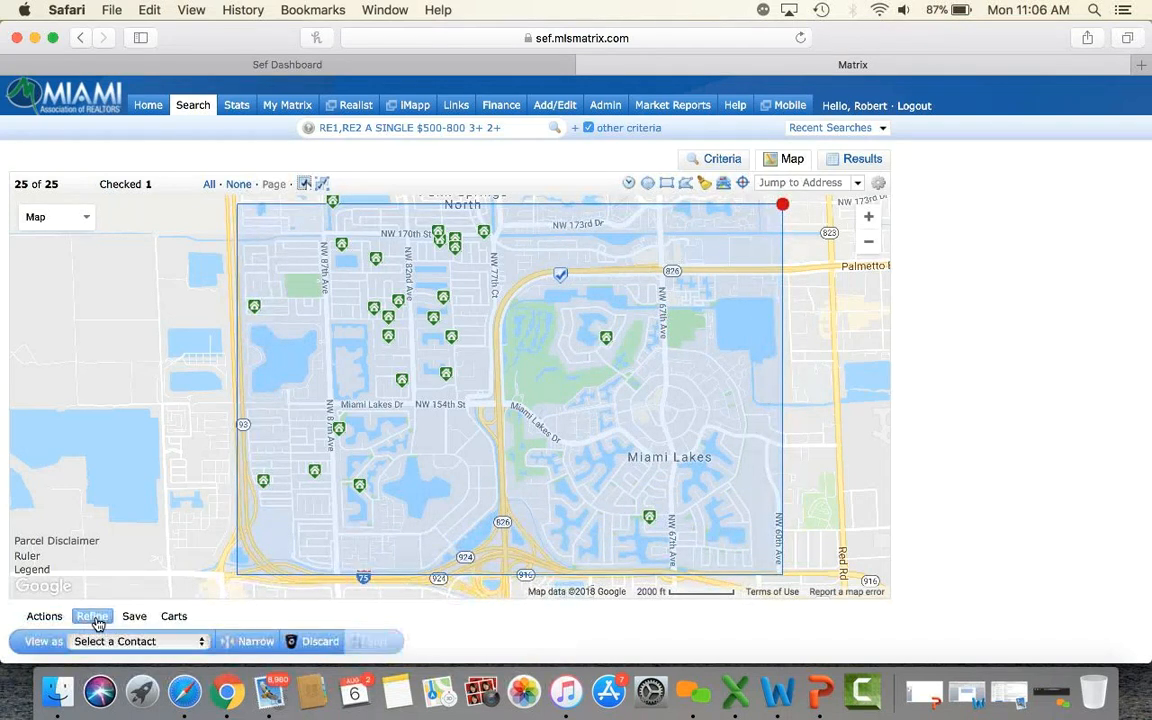
pyautogui.click(333, 643)
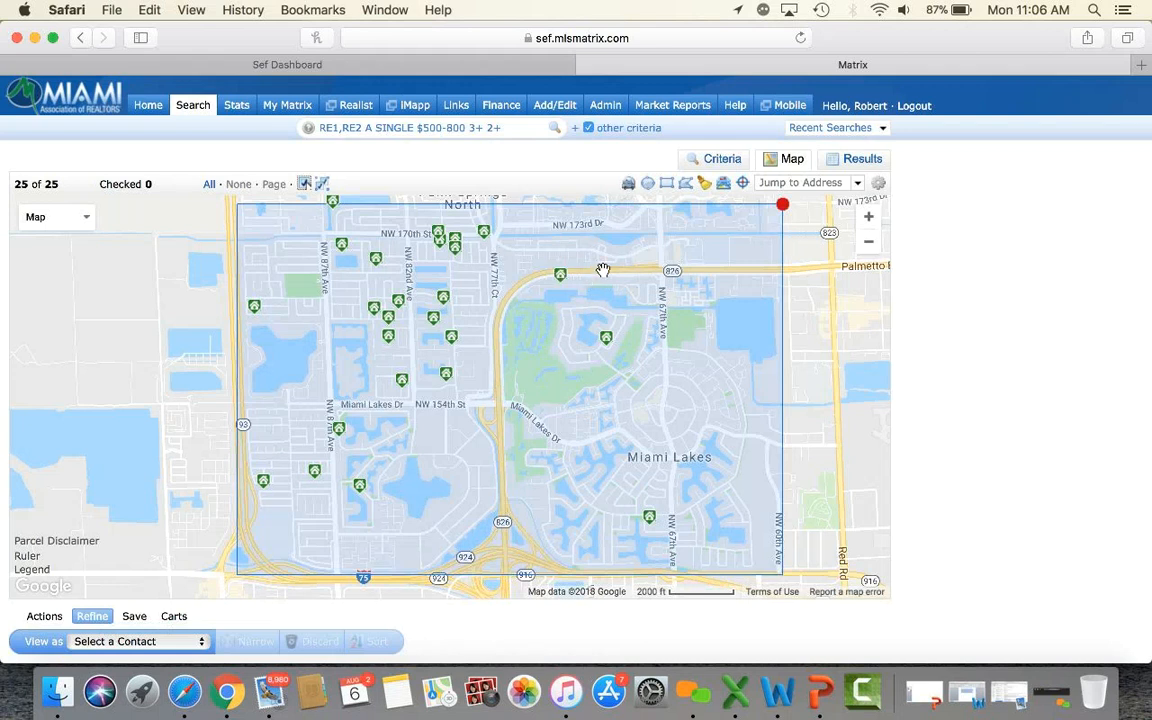
pyautogui.click(669, 187)
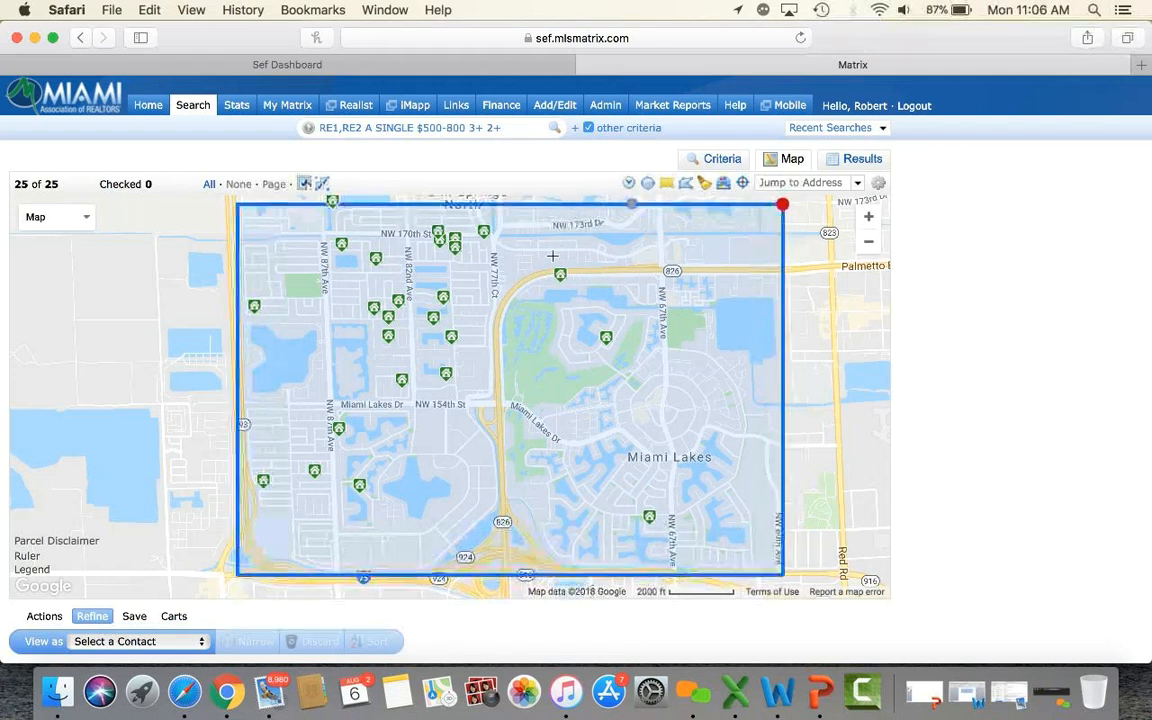
pyautogui.moveTo(546, 264); pyautogui.dragTo(578, 291)
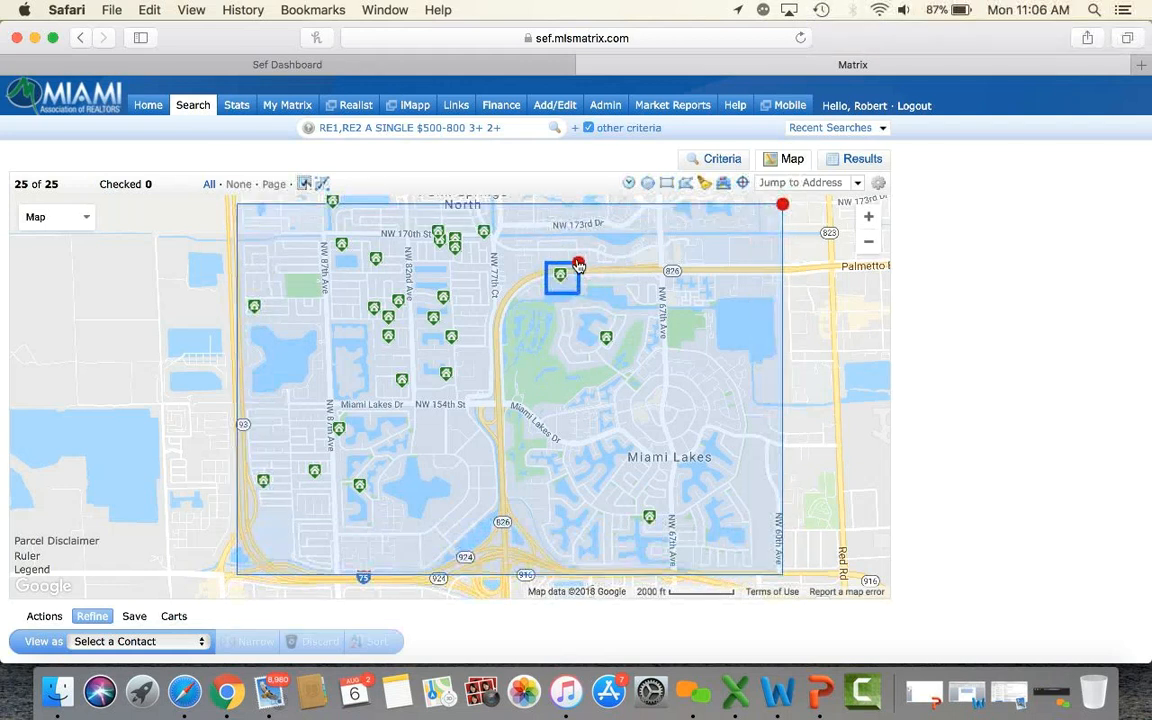
pyautogui.click(579, 266)
pyautogui.click(579, 267)
pyautogui.click(580, 267)
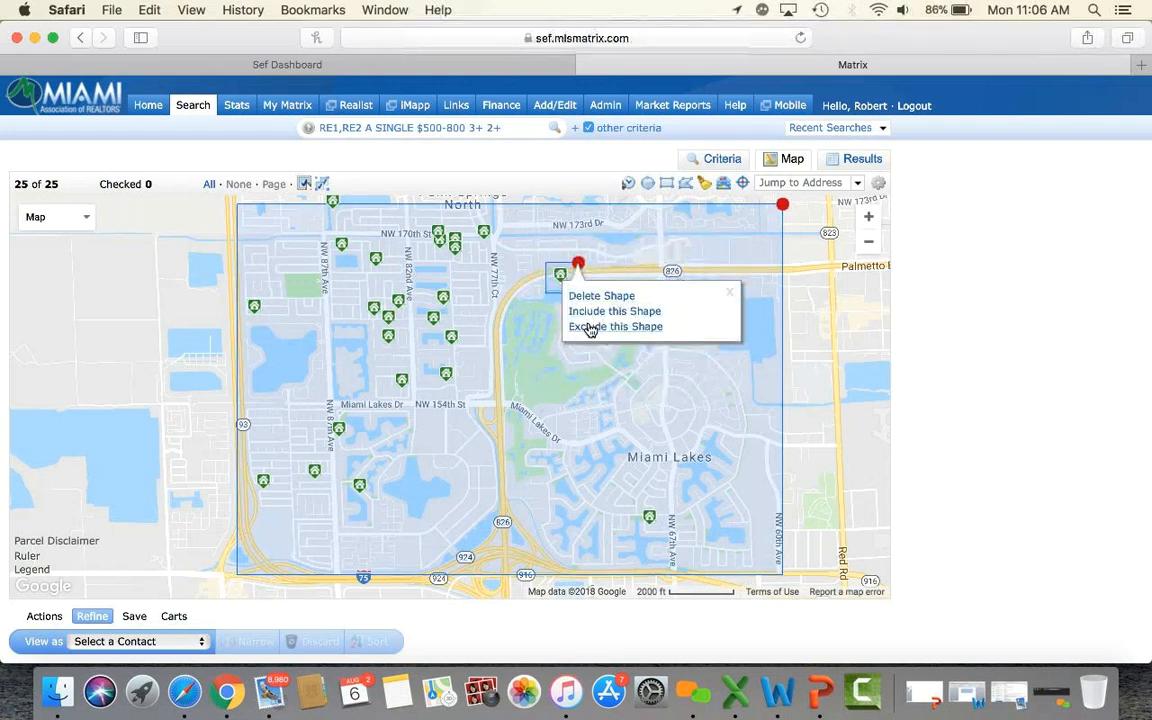
pyautogui.click(590, 327)
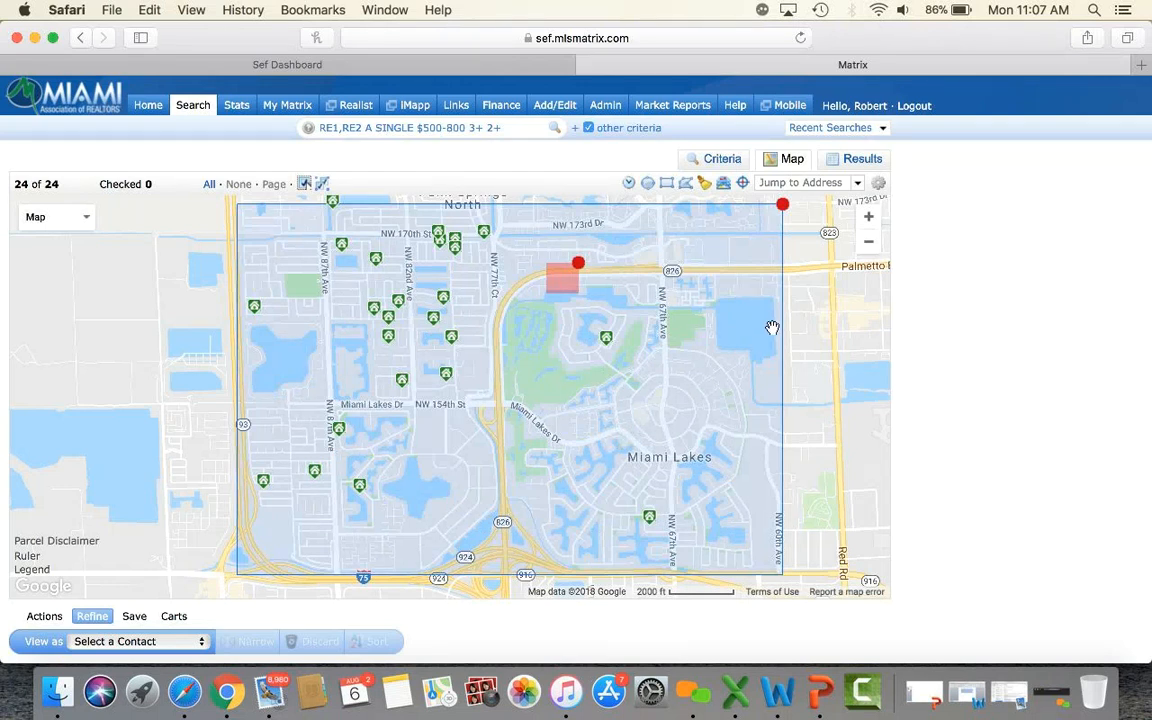
pyautogui.click(578, 264)
pyautogui.click(592, 297)
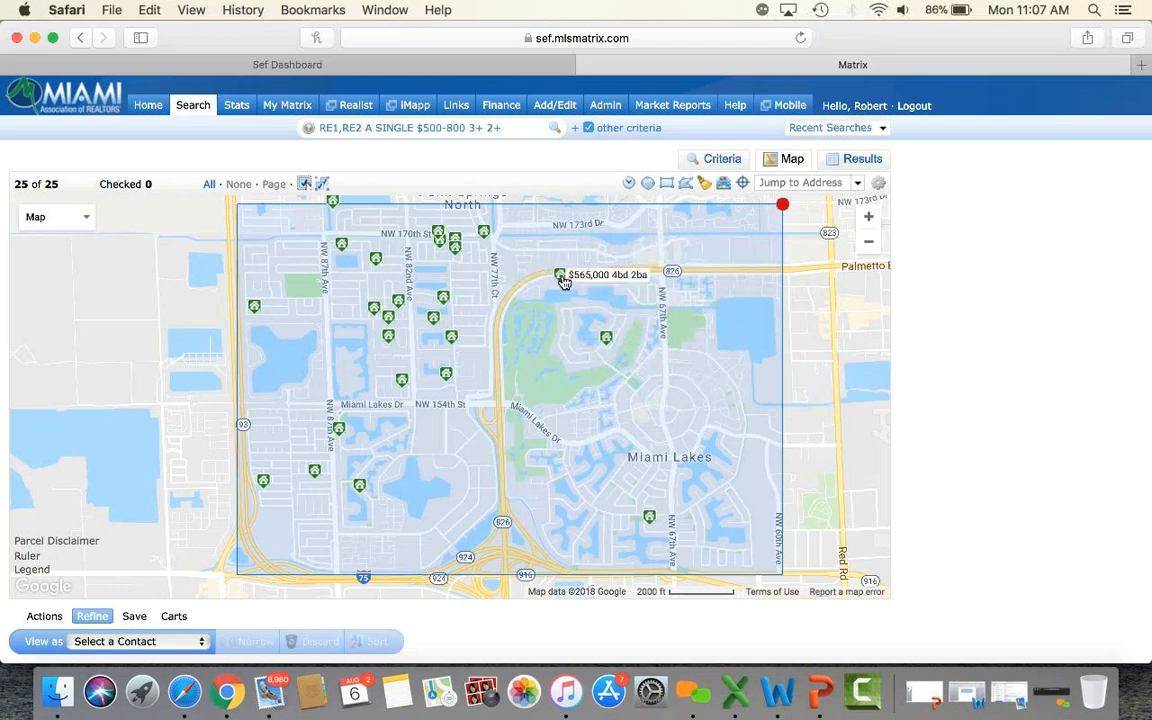
pyautogui.click(561, 276)
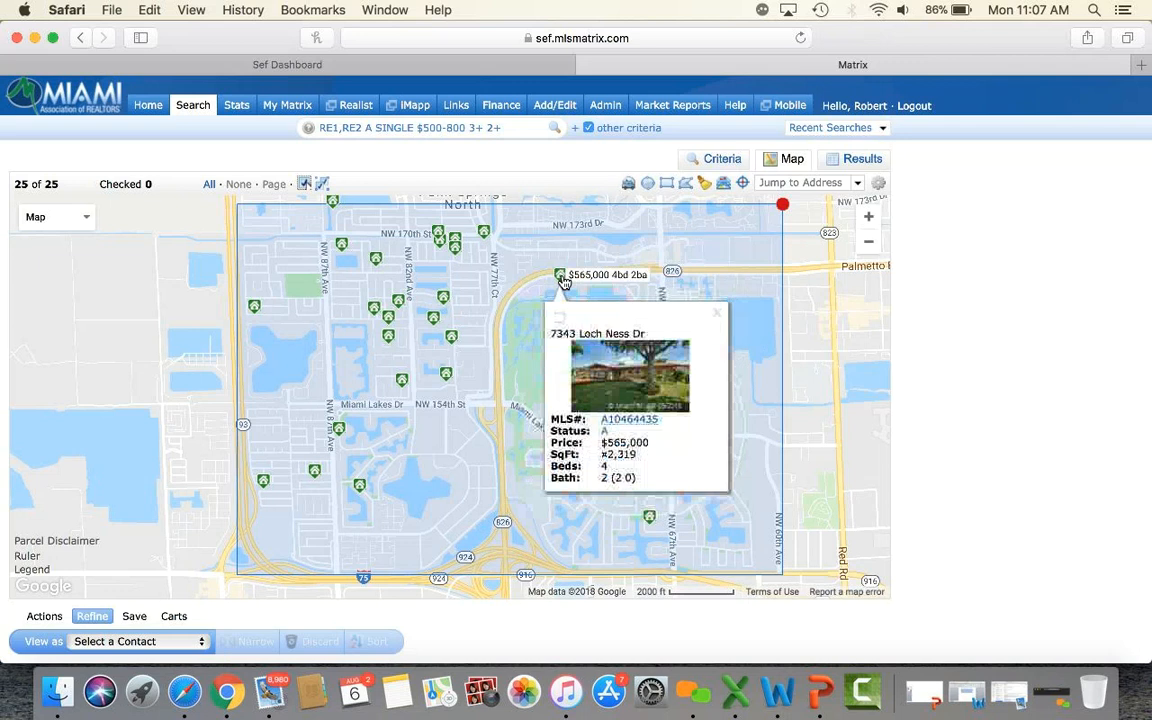
pyautogui.click(636, 424)
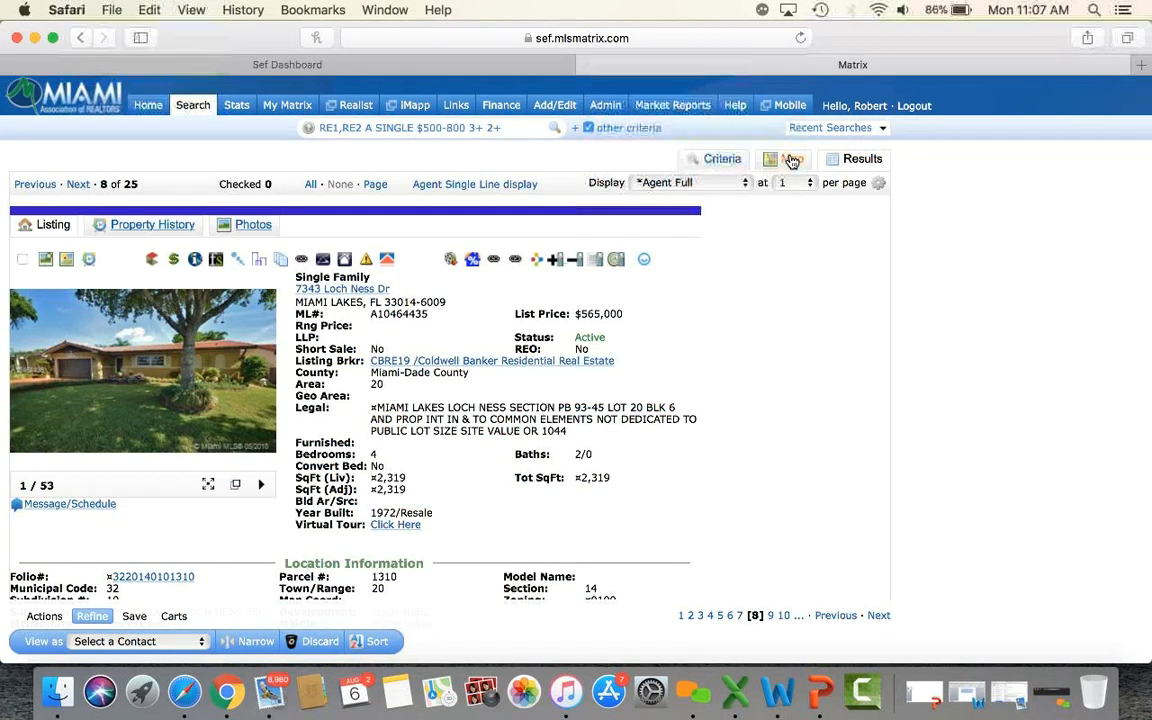
pyautogui.click(80, 38)
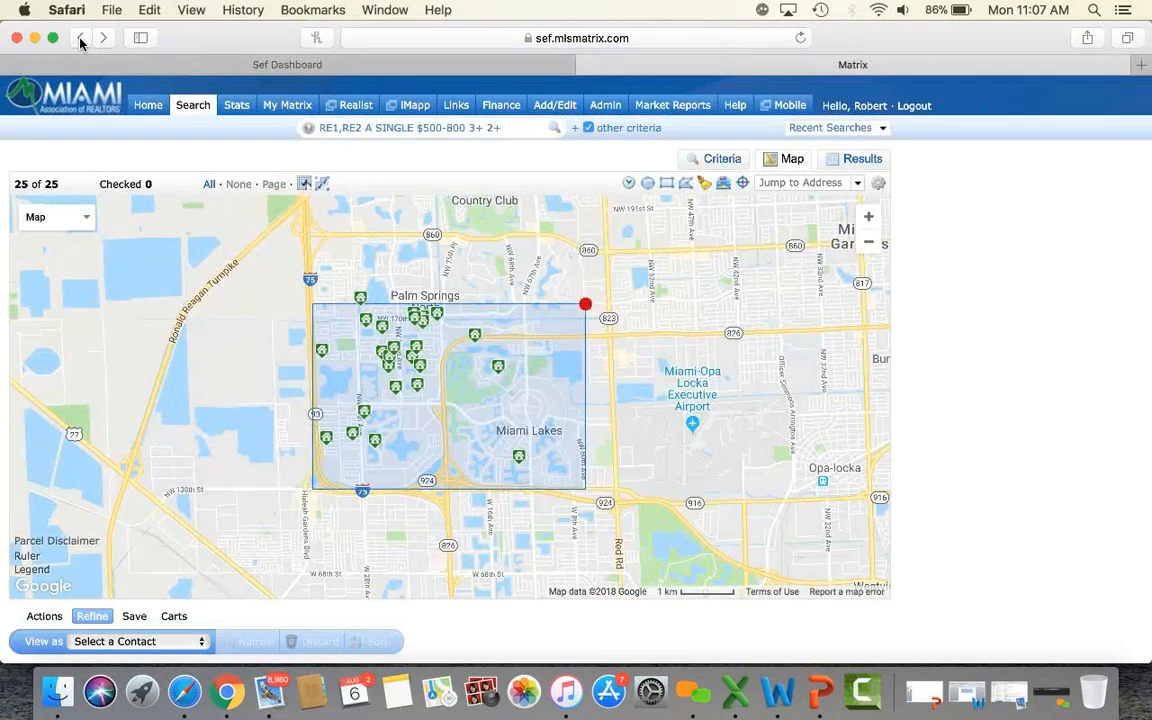
pyautogui.click(864, 160)
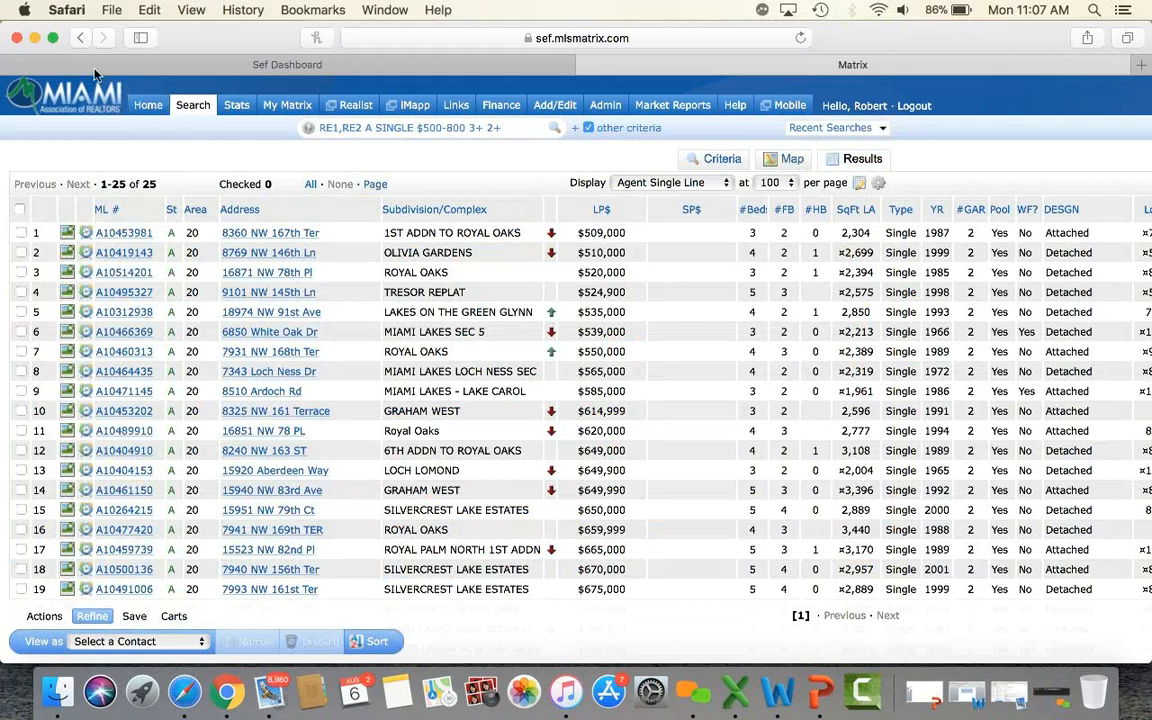
pyautogui.click(76, 38)
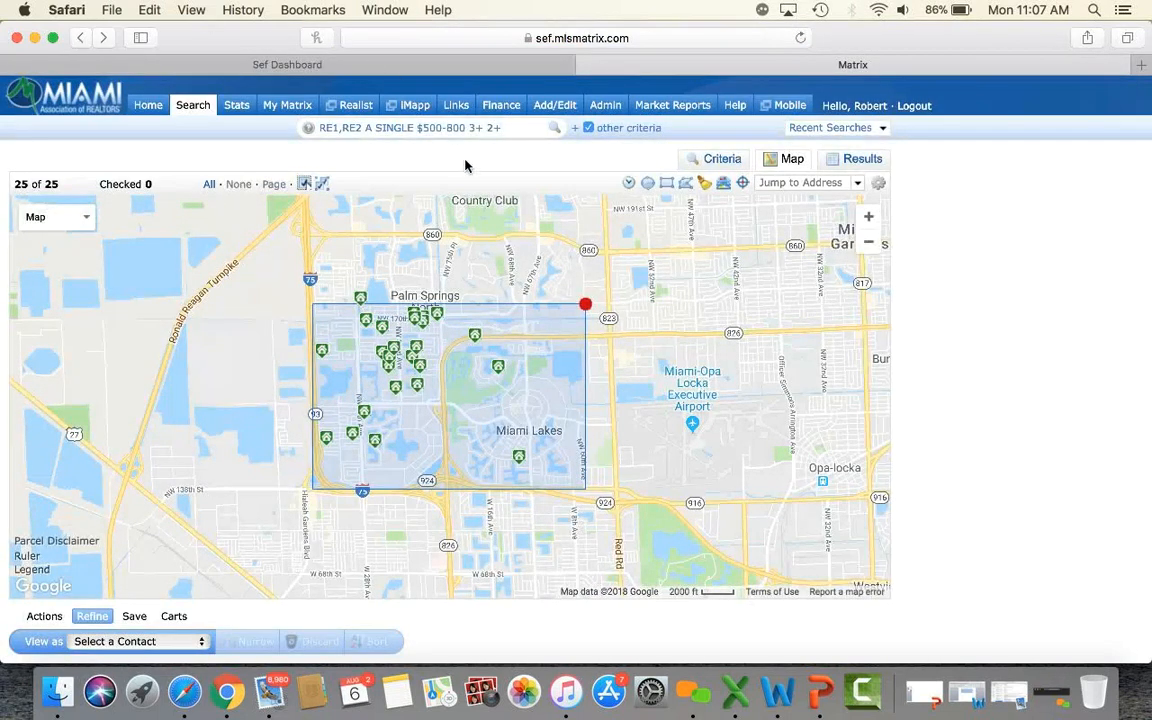
# Delete the search rectangle and move the map to Kendall–Cutler Bay, showing 203 of 2453 homes.
pyautogui.click(585, 305)
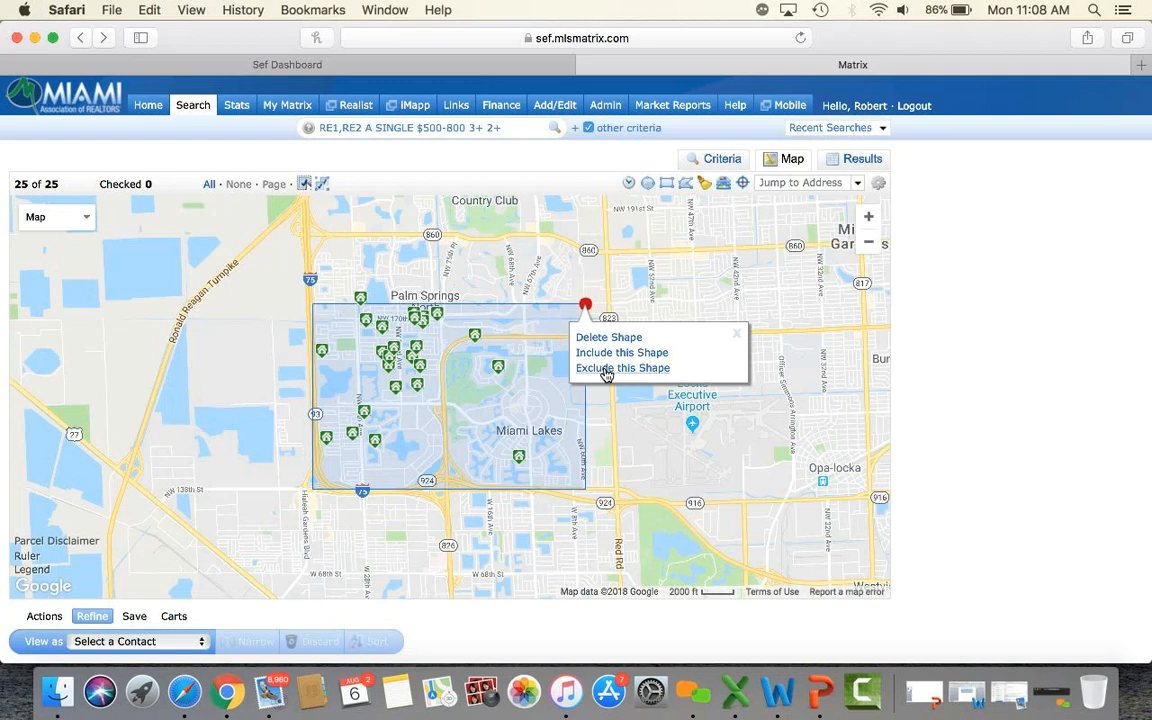
pyautogui.click(605, 337)
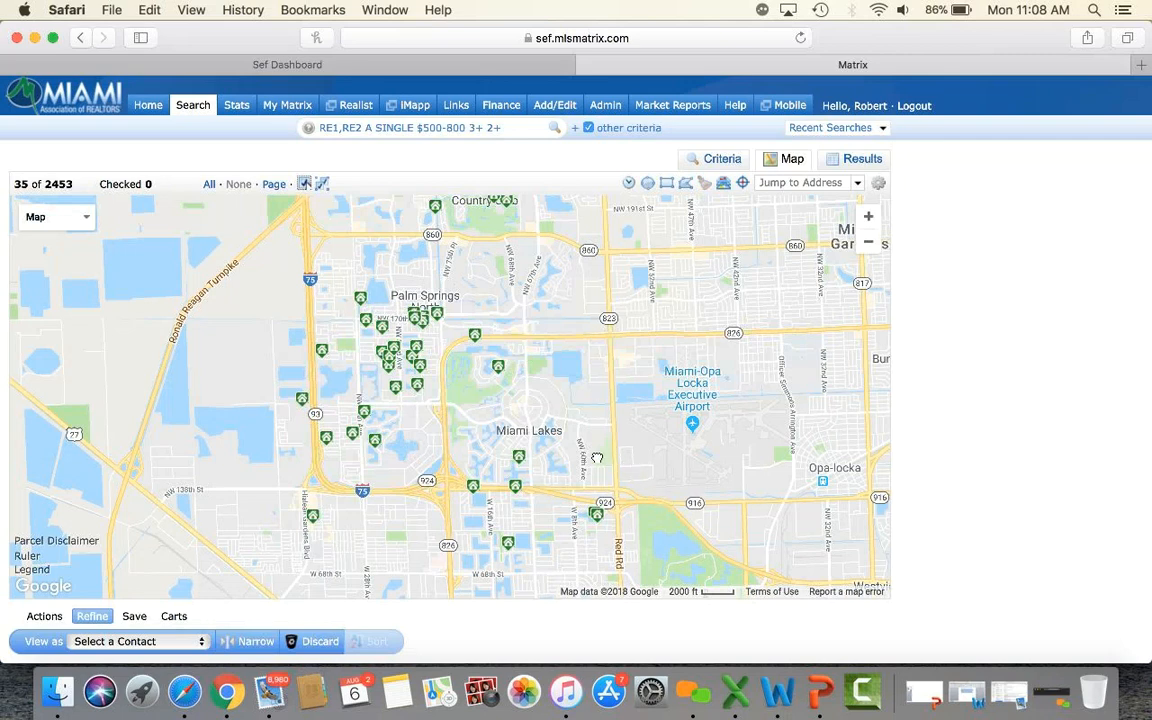
pyautogui.moveTo(597, 457); pyautogui.dragTo(310, 242)
pyautogui.moveTo(687, 528); pyautogui.dragTo(577, 347)
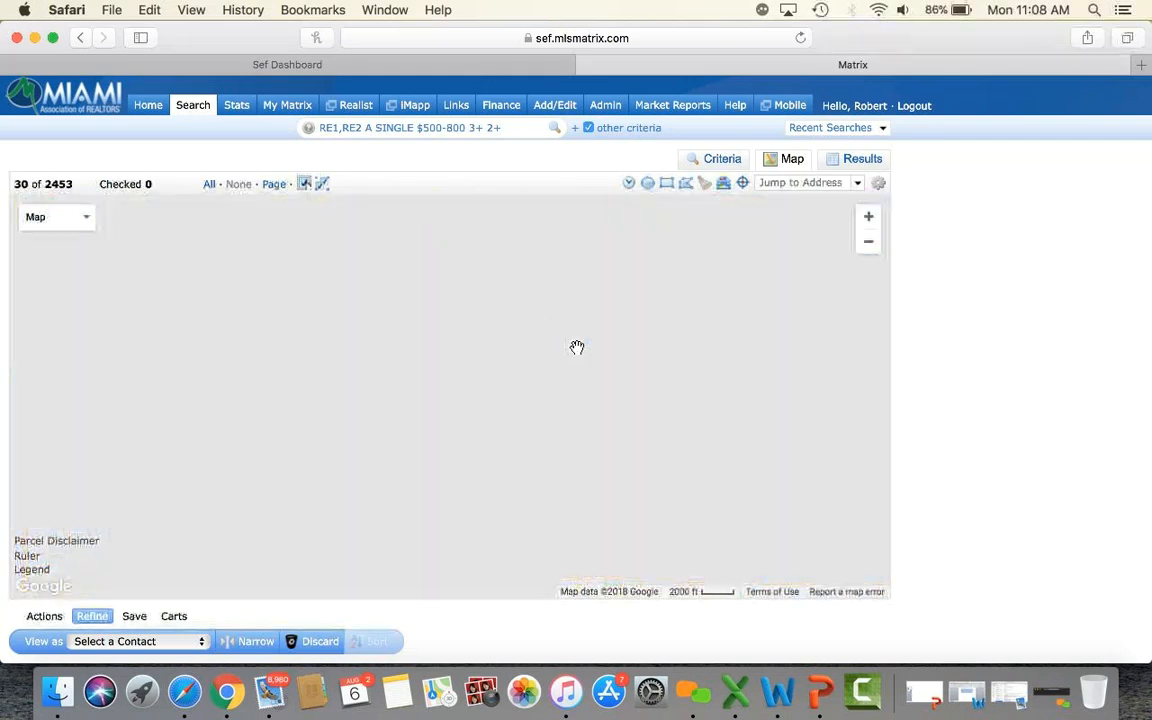
pyautogui.click(868, 243)
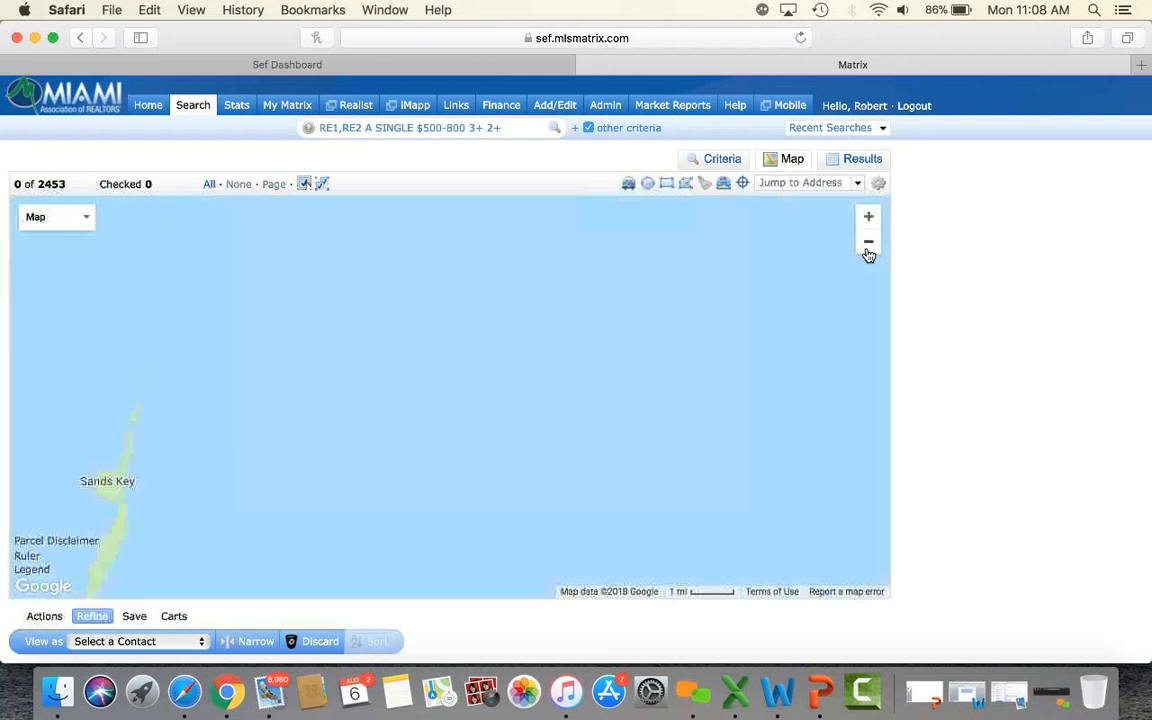
pyautogui.moveTo(221, 411); pyautogui.dragTo(591, 460)
pyautogui.moveTo(258, 423); pyautogui.dragTo(571, 501)
pyautogui.moveTo(623, 341); pyautogui.dragTo(685, 496)
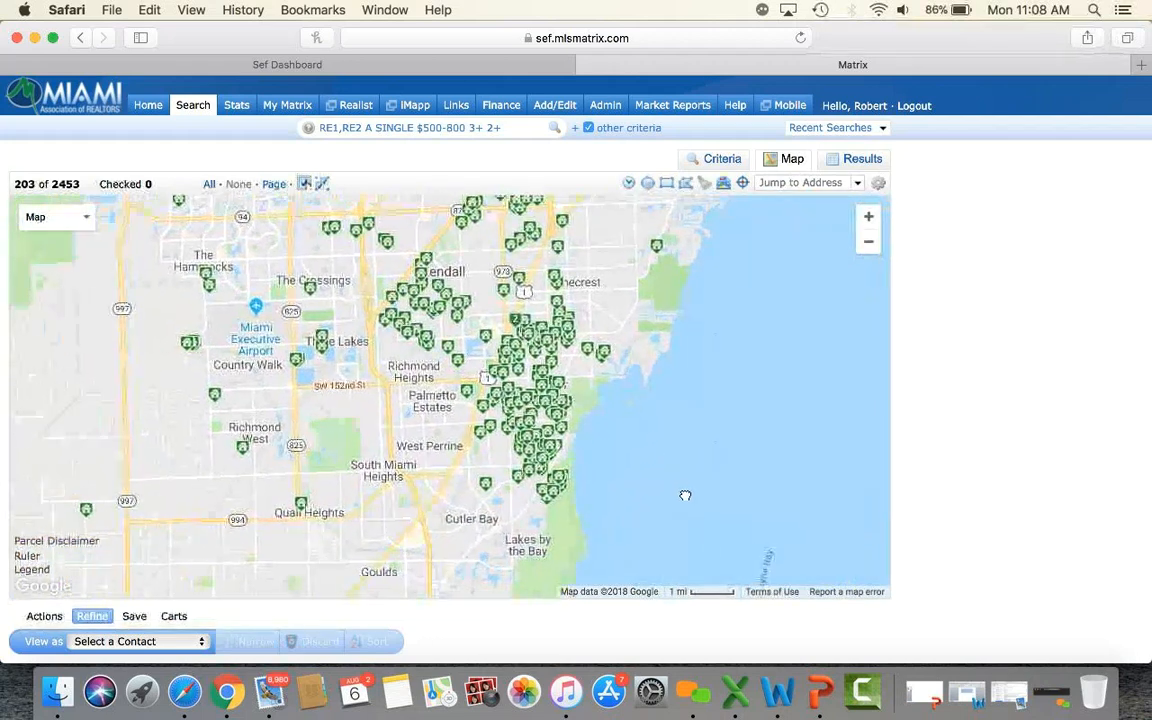
# Zoom in on Palmetto Bay and draw a four-corner search polygon bounded by US 1, SW 152nd St and SW 168th St.
pyautogui.click(869, 217)
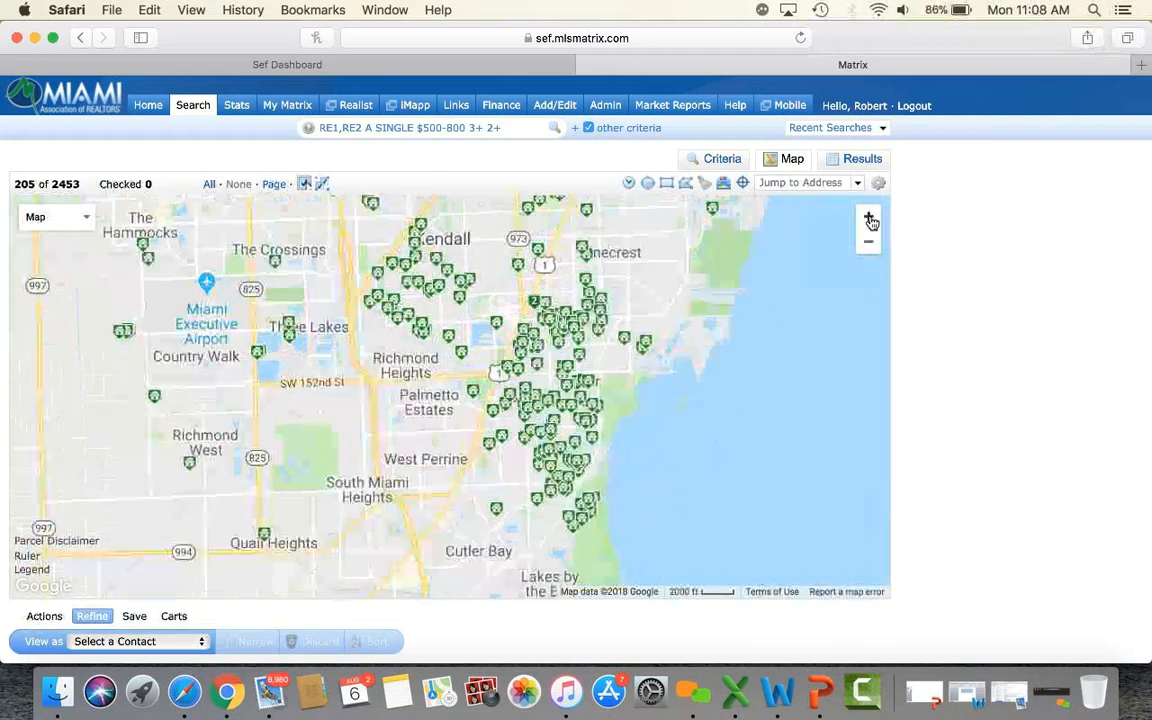
pyautogui.click(869, 218)
pyautogui.click(869, 218)
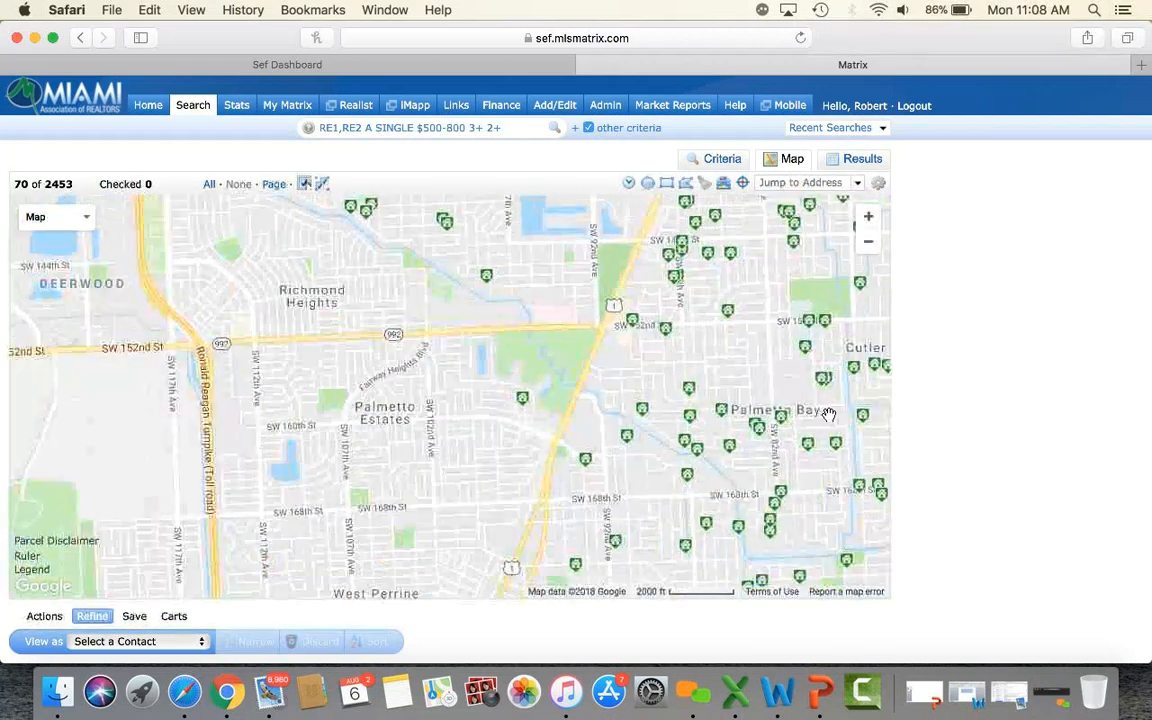
pyautogui.moveTo(745, 400); pyautogui.dragTo(567, 392)
pyautogui.click(685, 182)
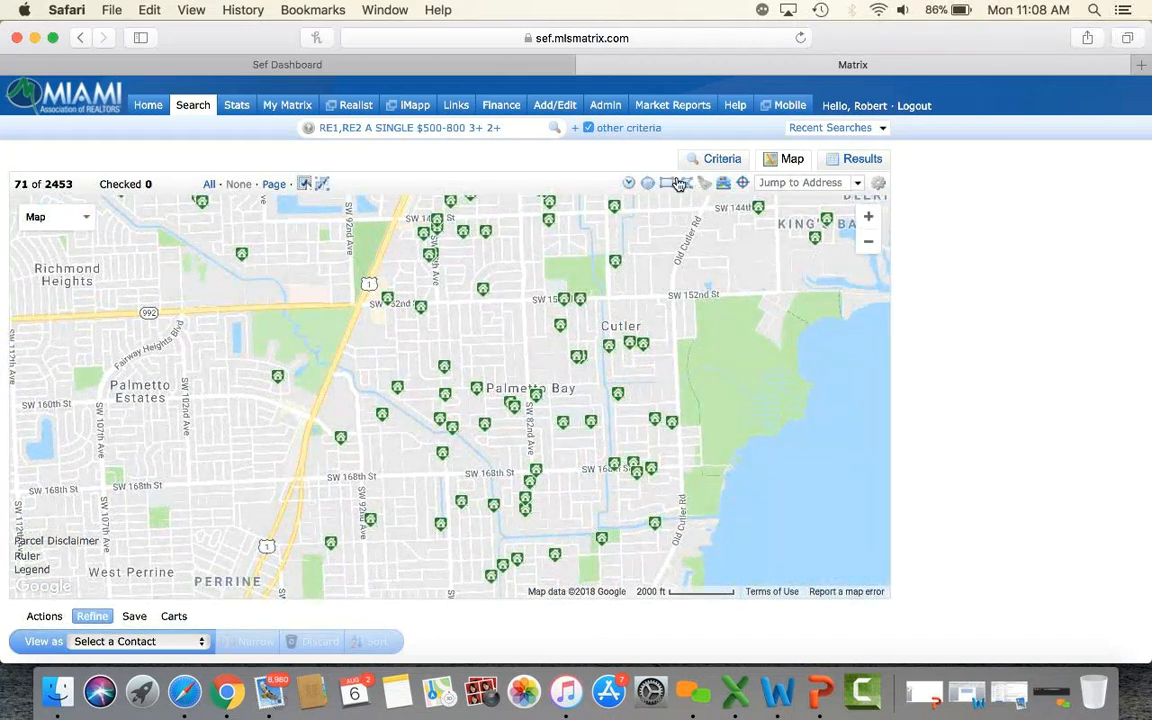
pyautogui.click(362, 304)
pyautogui.click(300, 477)
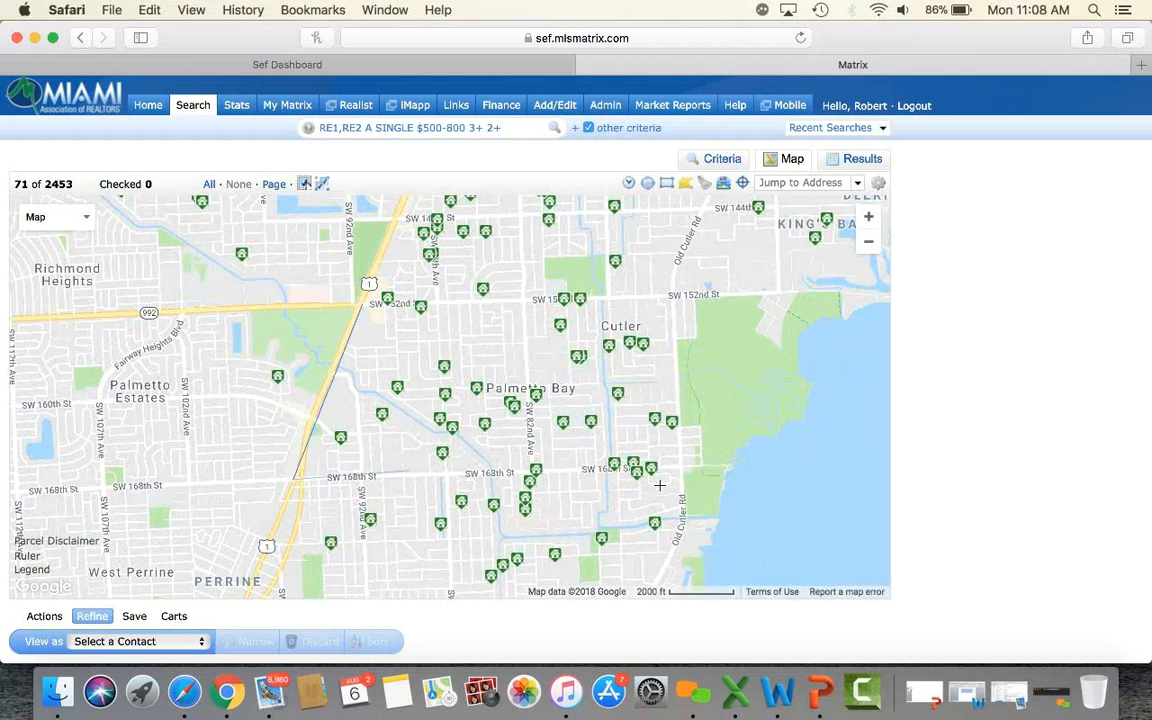
pyautogui.click(676, 467)
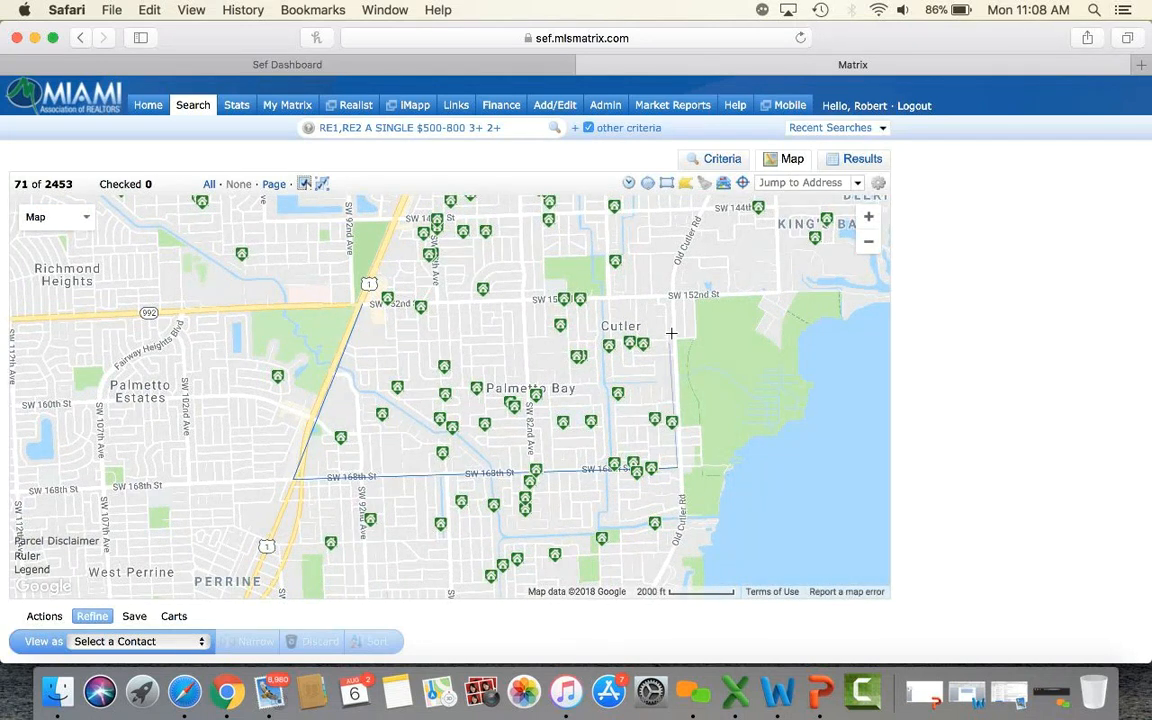
pyautogui.click(673, 295)
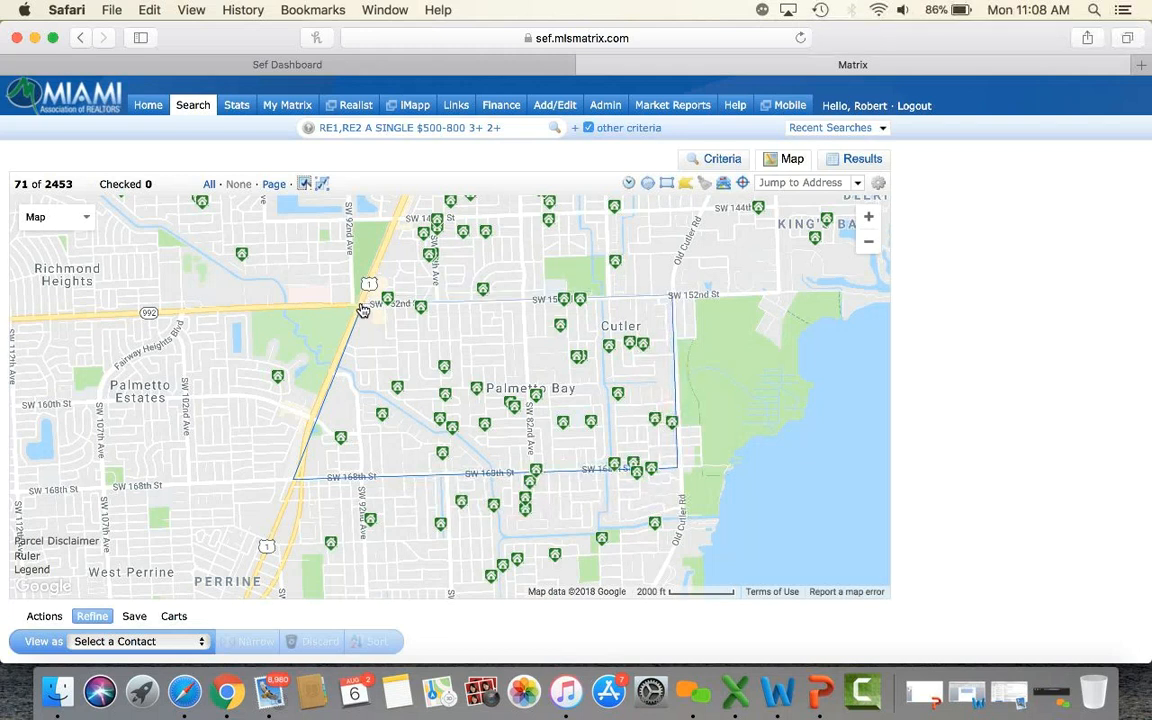
pyautogui.click(362, 306)
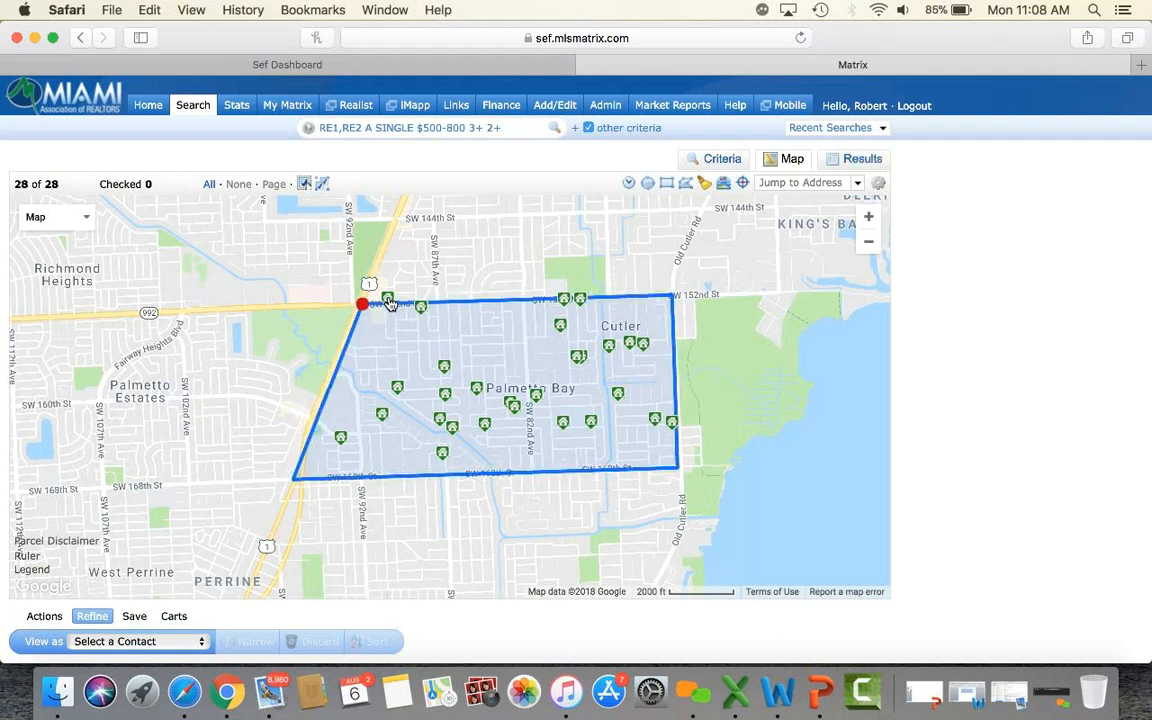
pyautogui.click(388, 301)
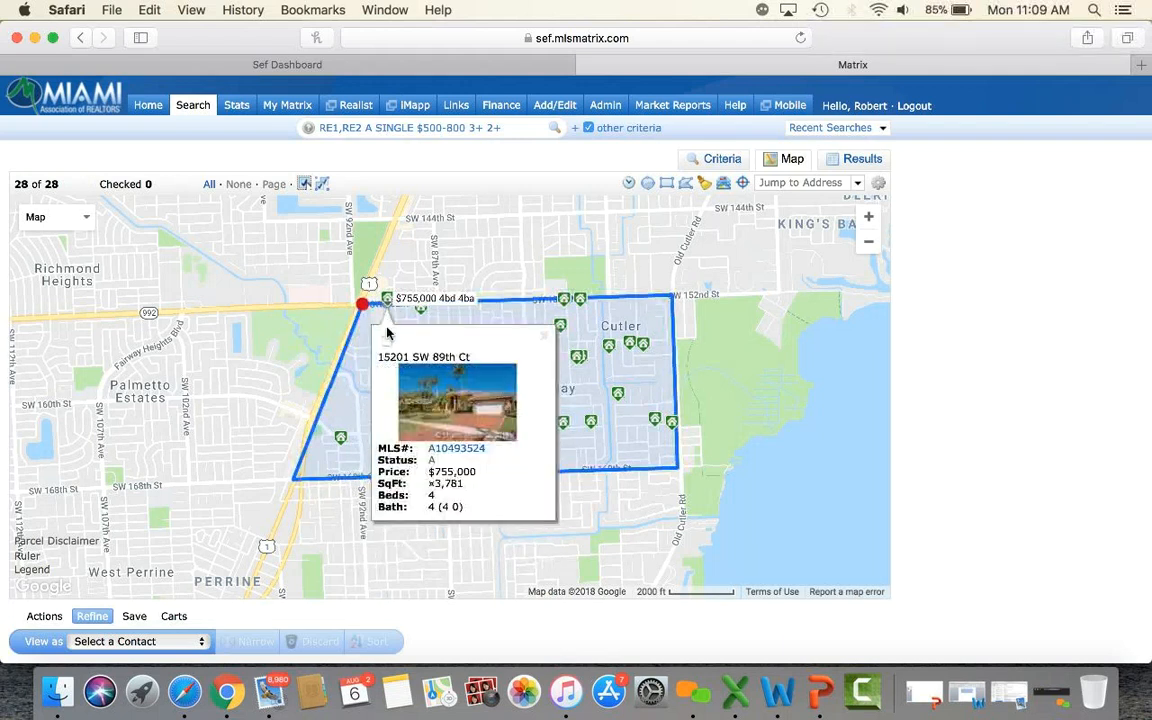
pyautogui.click(386, 341)
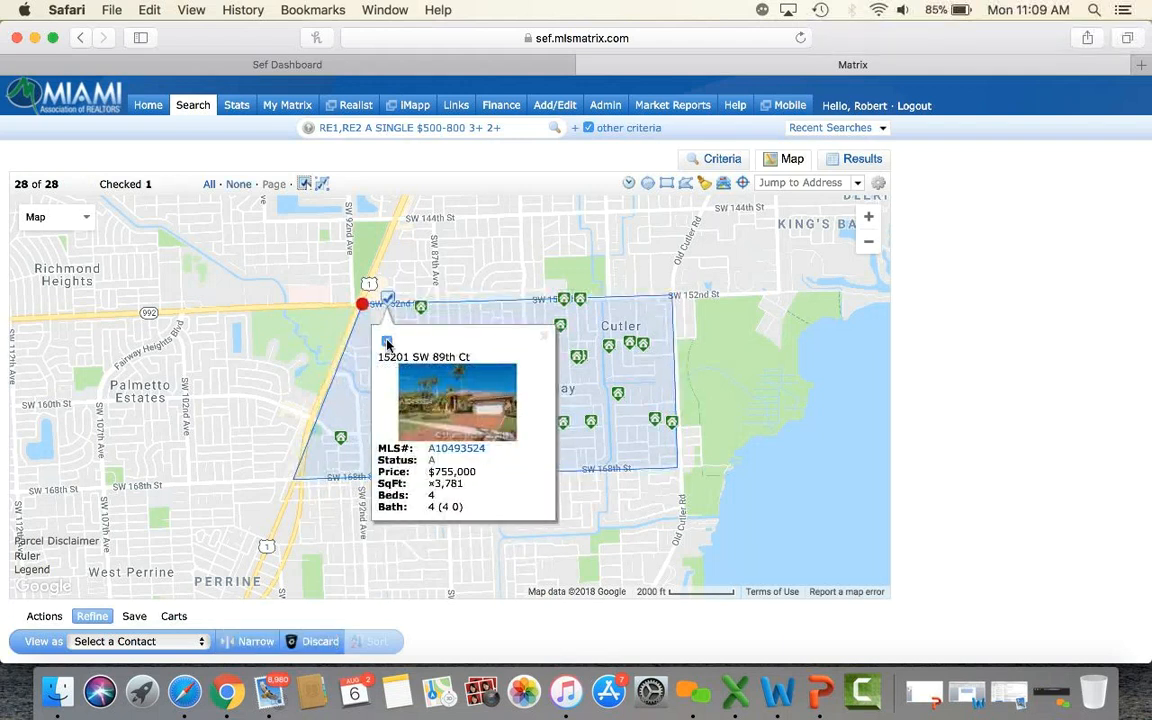
pyautogui.click(545, 339)
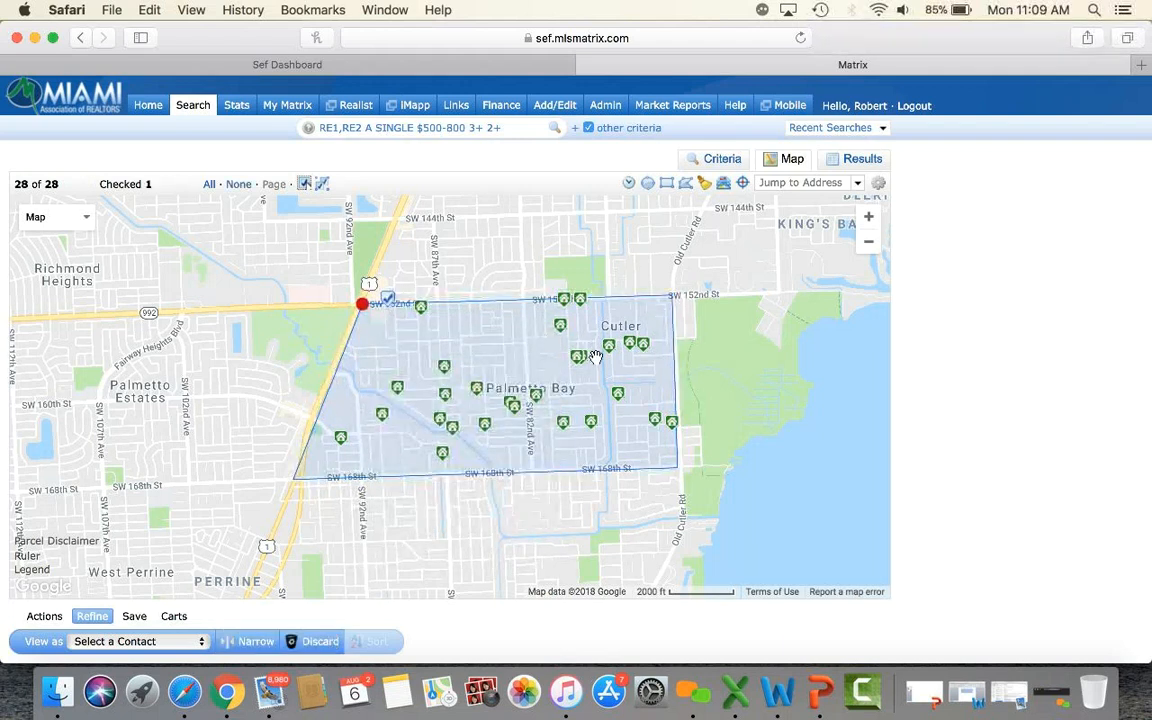
pyautogui.click(592, 424)
pyautogui.click(590, 466)
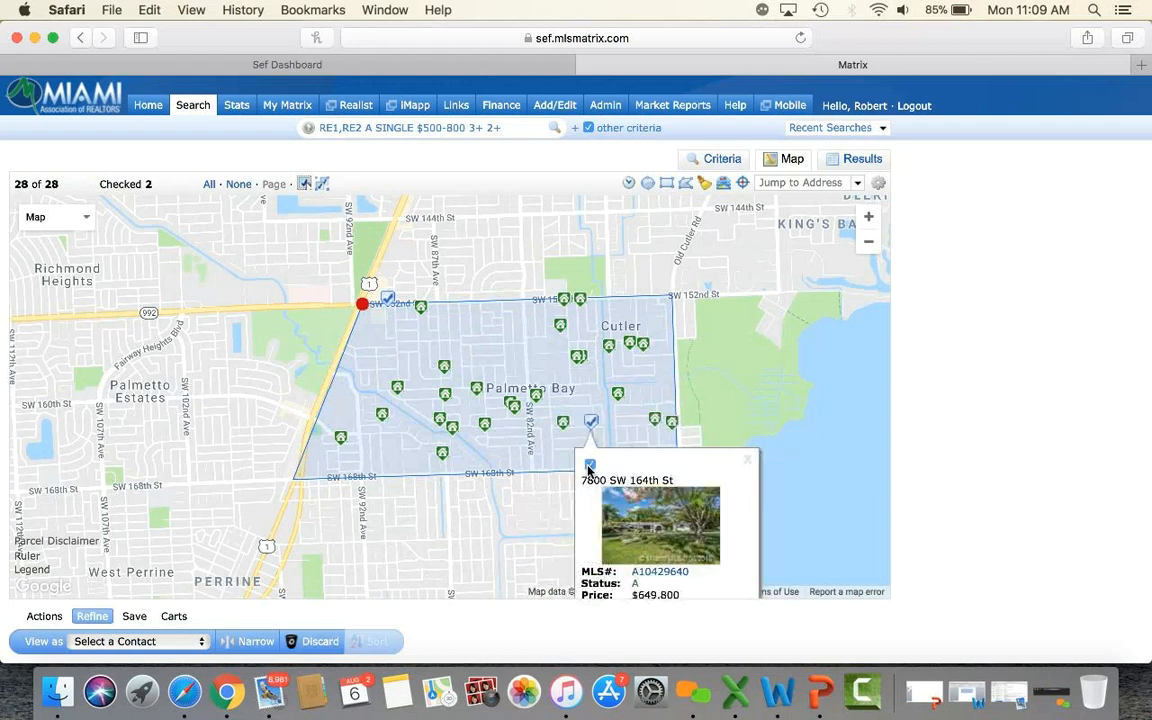
pyautogui.click(442, 451)
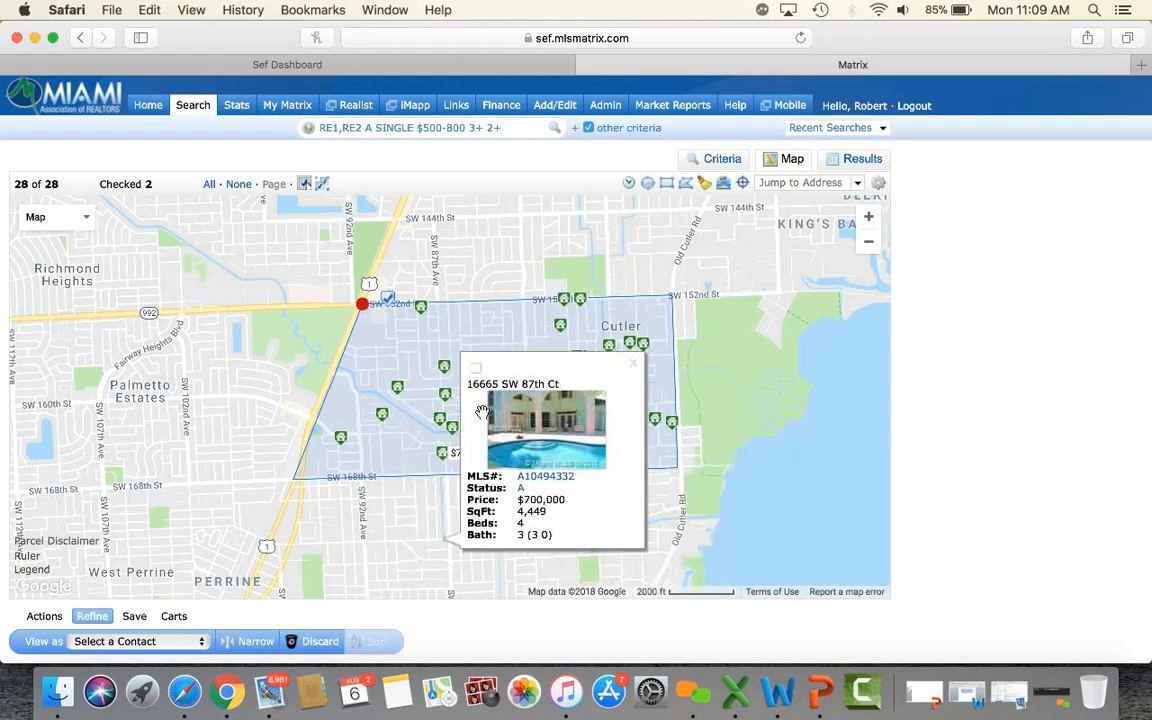
pyautogui.click(475, 369)
pyautogui.click(633, 364)
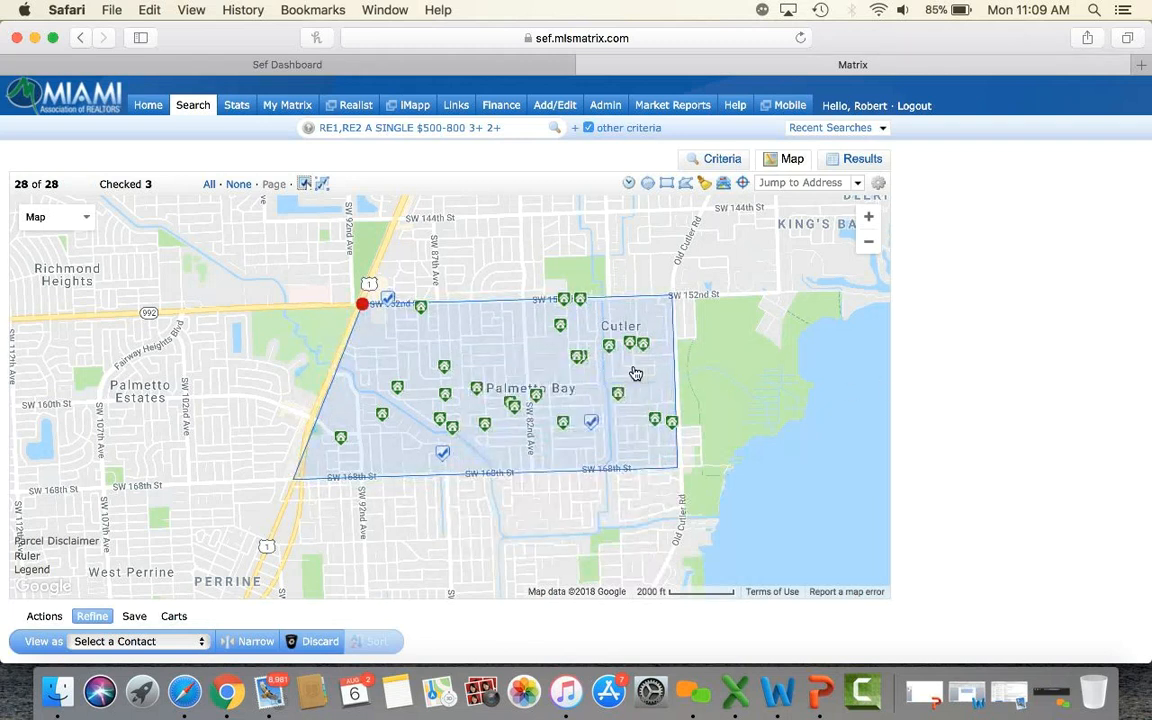
# Narrow the results to the three checked listings.
pyautogui.scroll(-2, 976, 400)
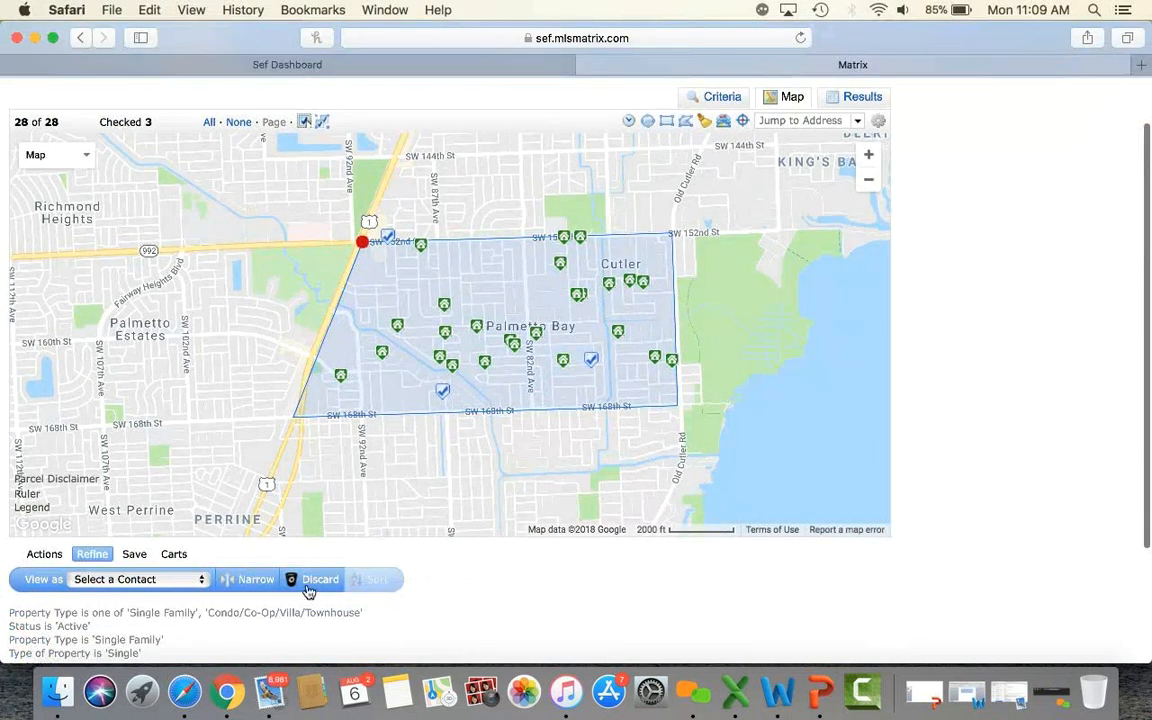
pyautogui.click(255, 580)
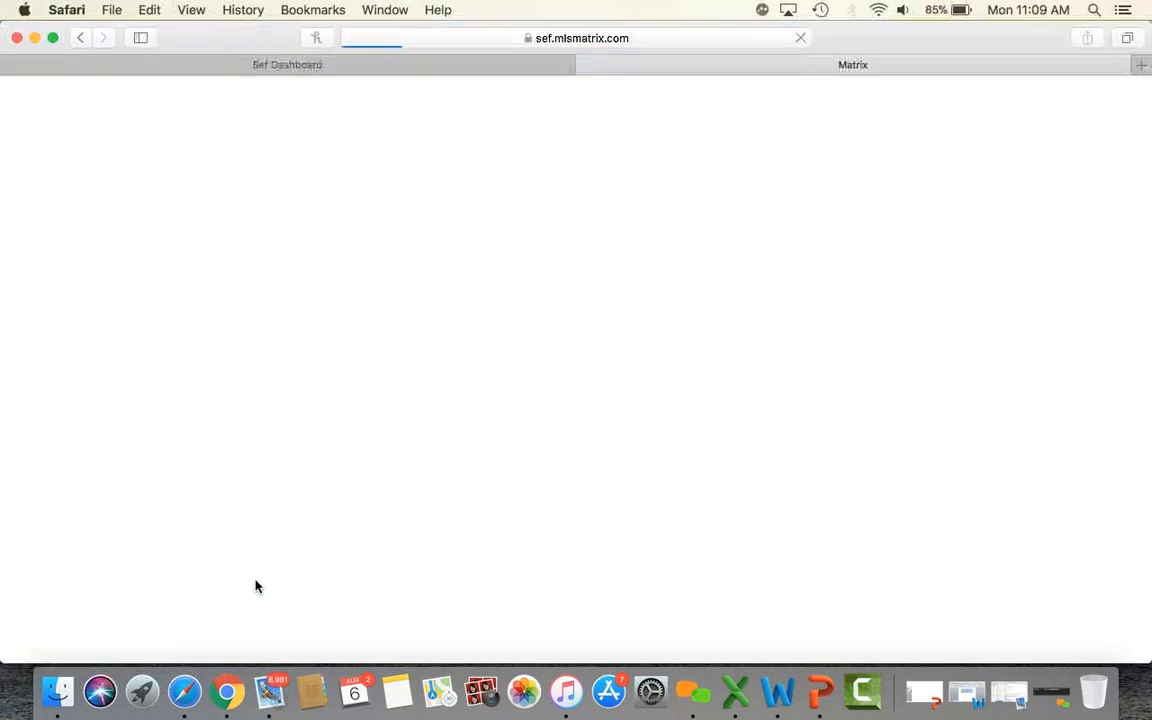
pyautogui.moveTo(655, 483)
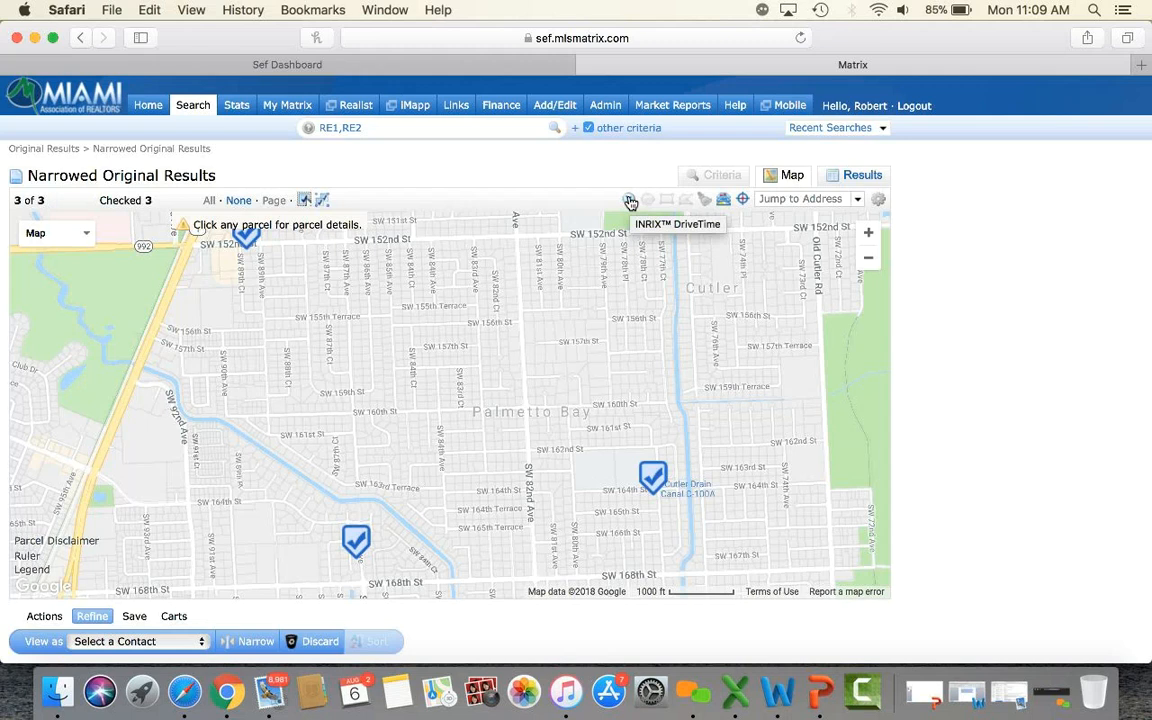
pyautogui.click(630, 202)
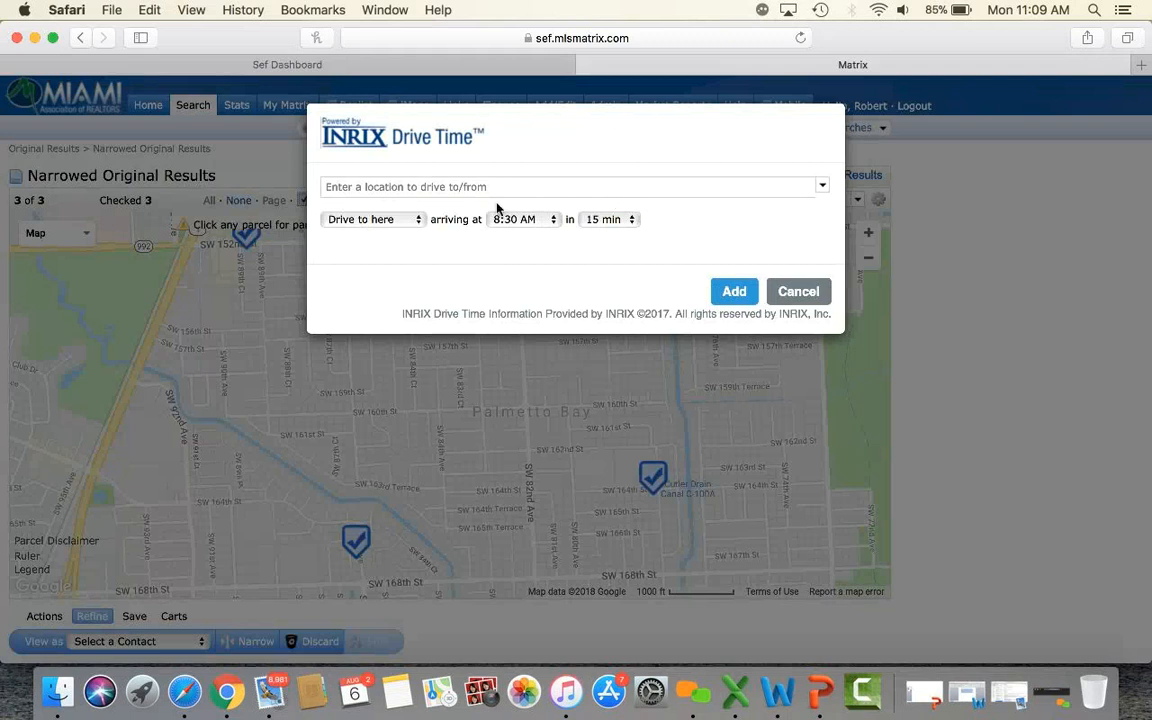
pyautogui.click(411, 192)
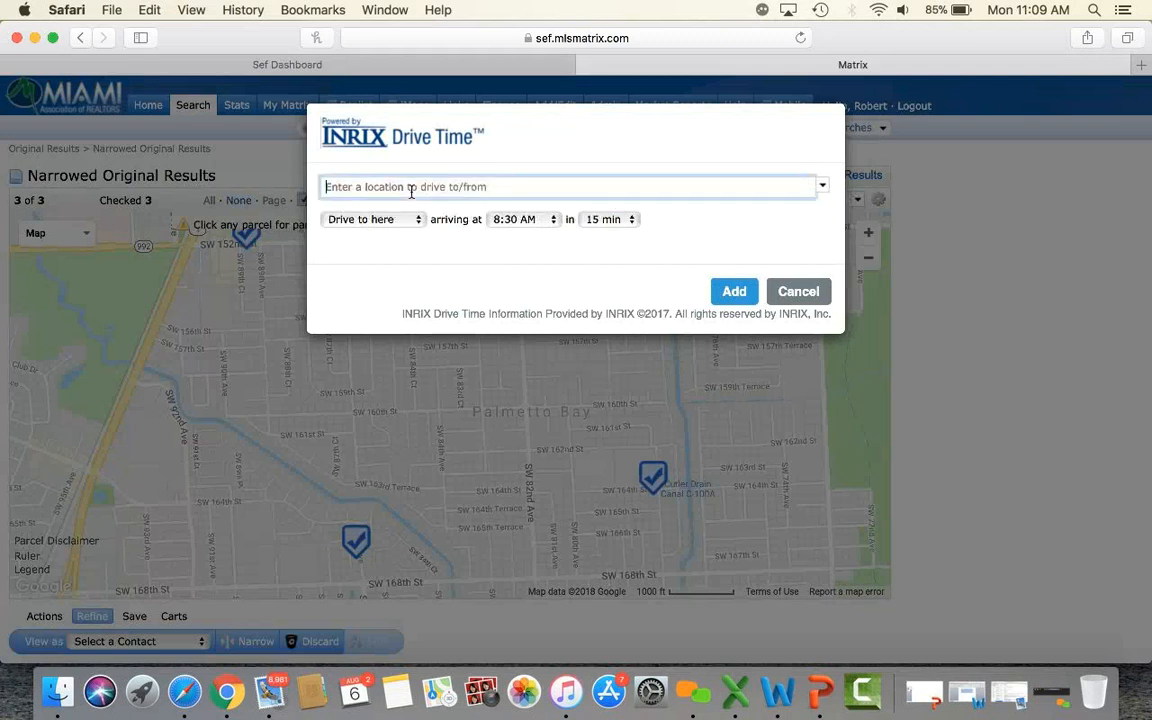
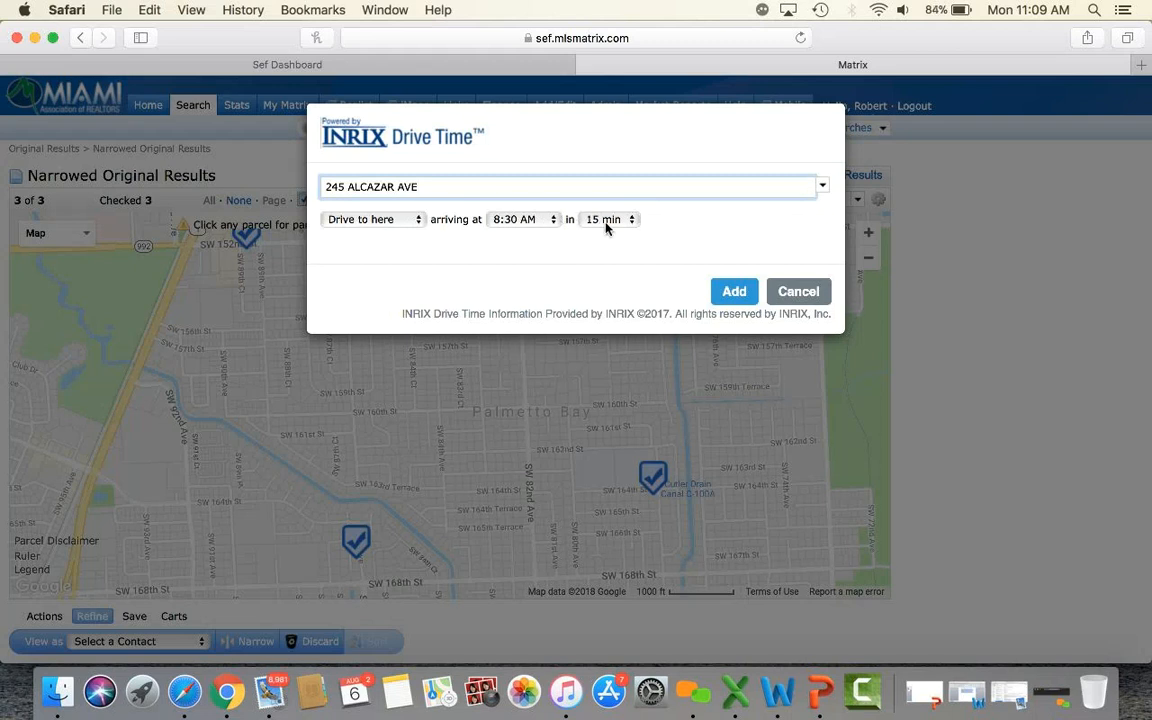
pyautogui.click(733, 297)
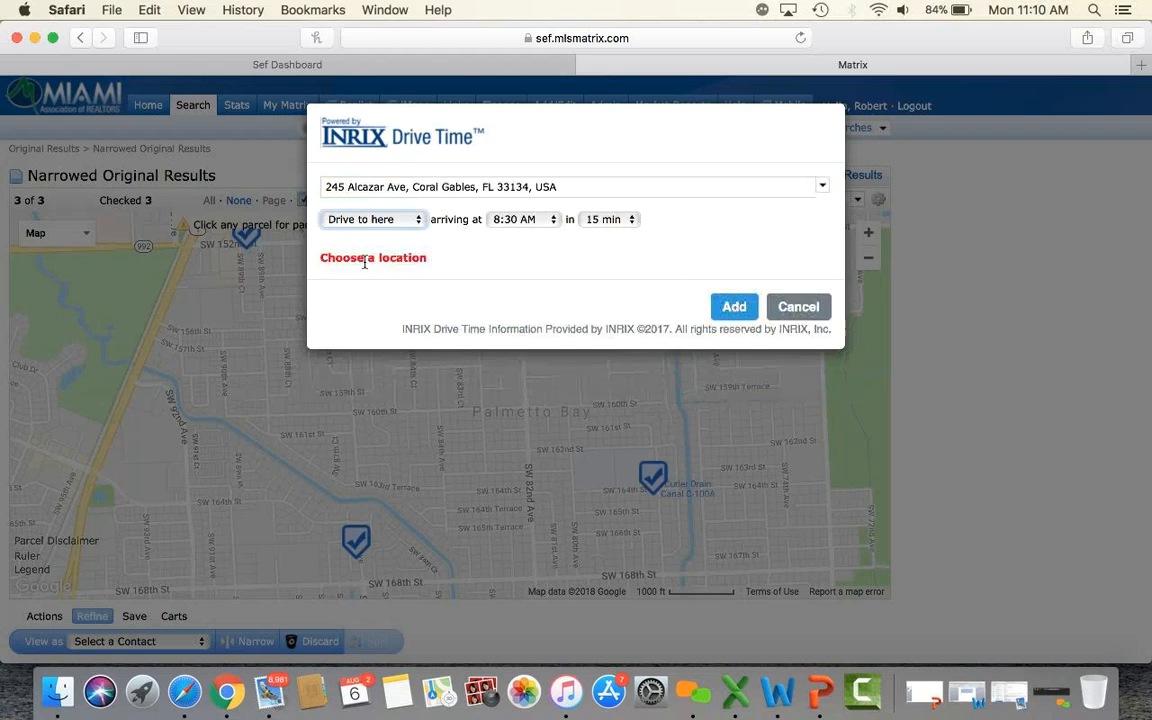
pyautogui.click(408, 222)
pyautogui.click(404, 239)
pyautogui.click(734, 307)
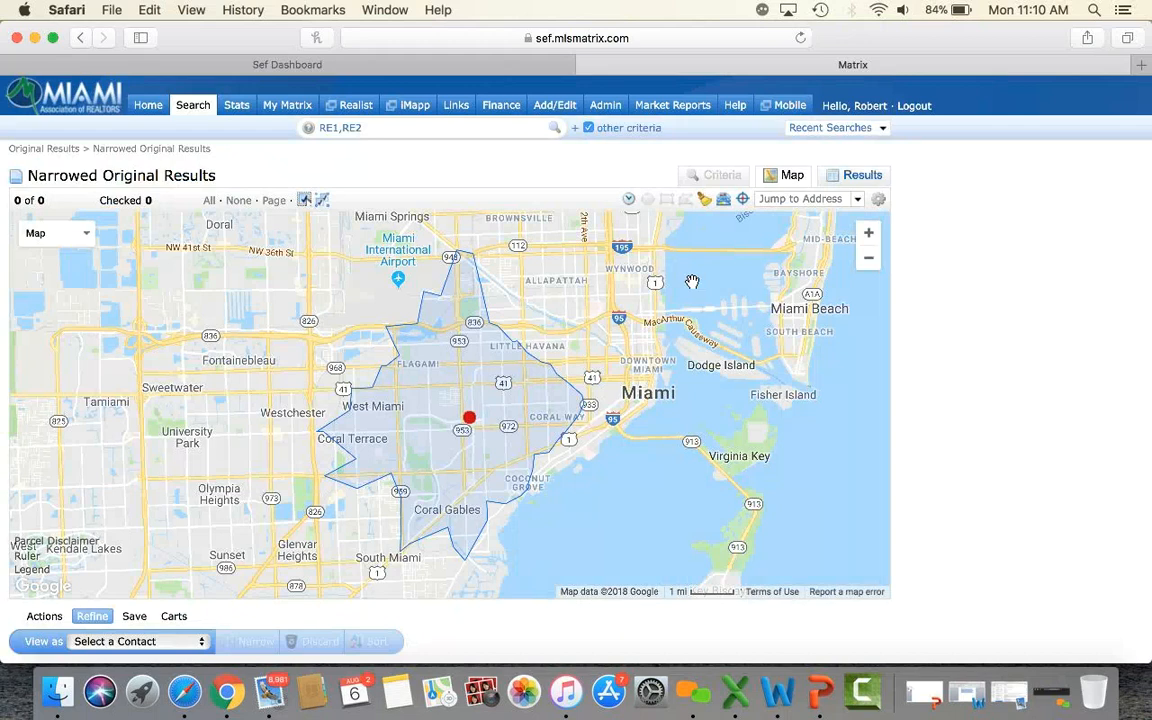
# Back on the results, open Actions > Directions for the three checked listings.
pyautogui.scroll(-3, 982, 342)
pyautogui.scroll(3, 983, 346)
pyautogui.click(83, 38)
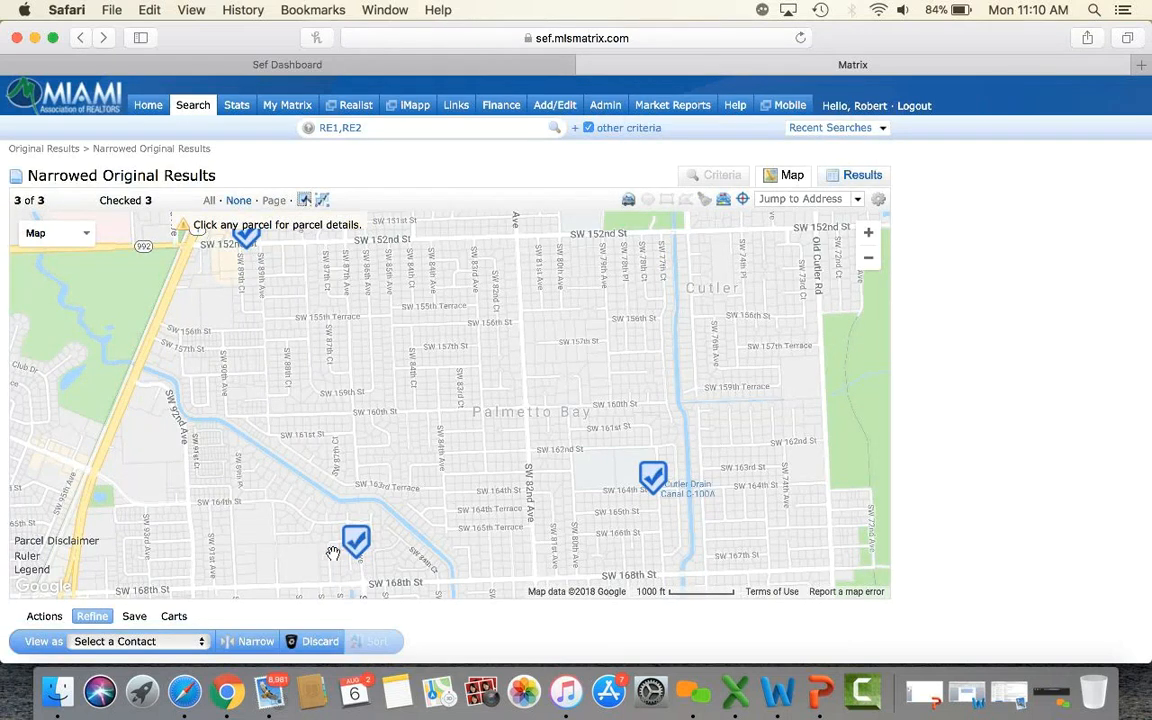
pyautogui.click(55, 618)
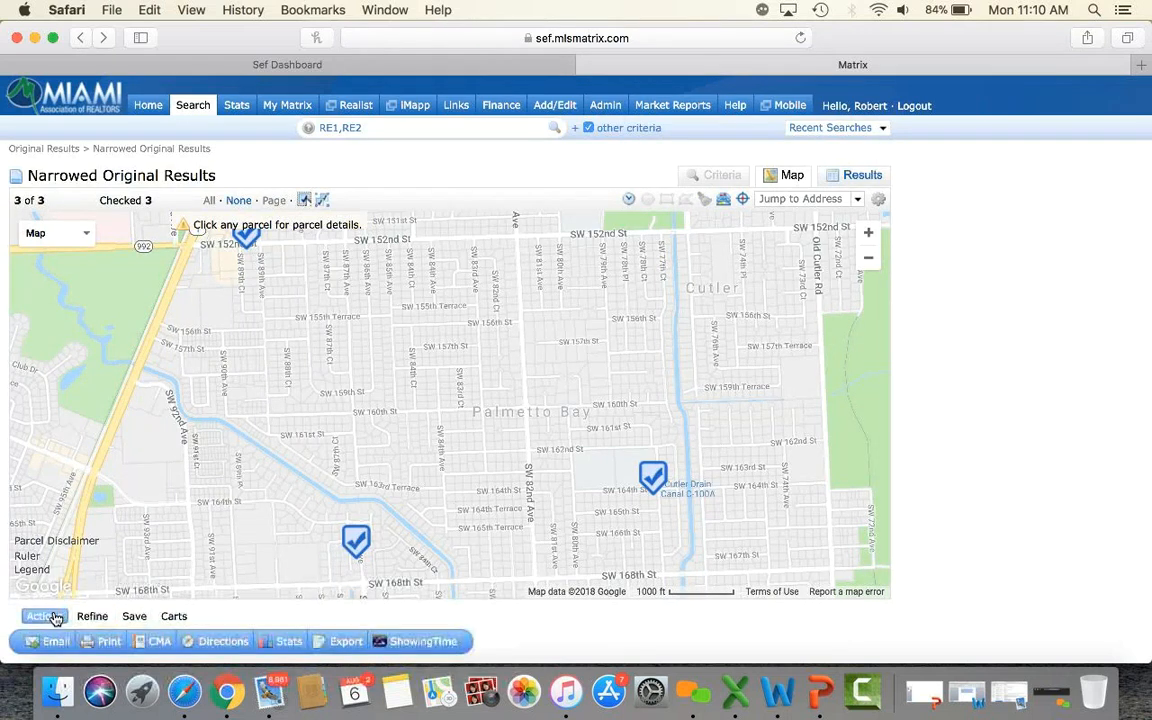
pyautogui.scroll(-2, 563, 632)
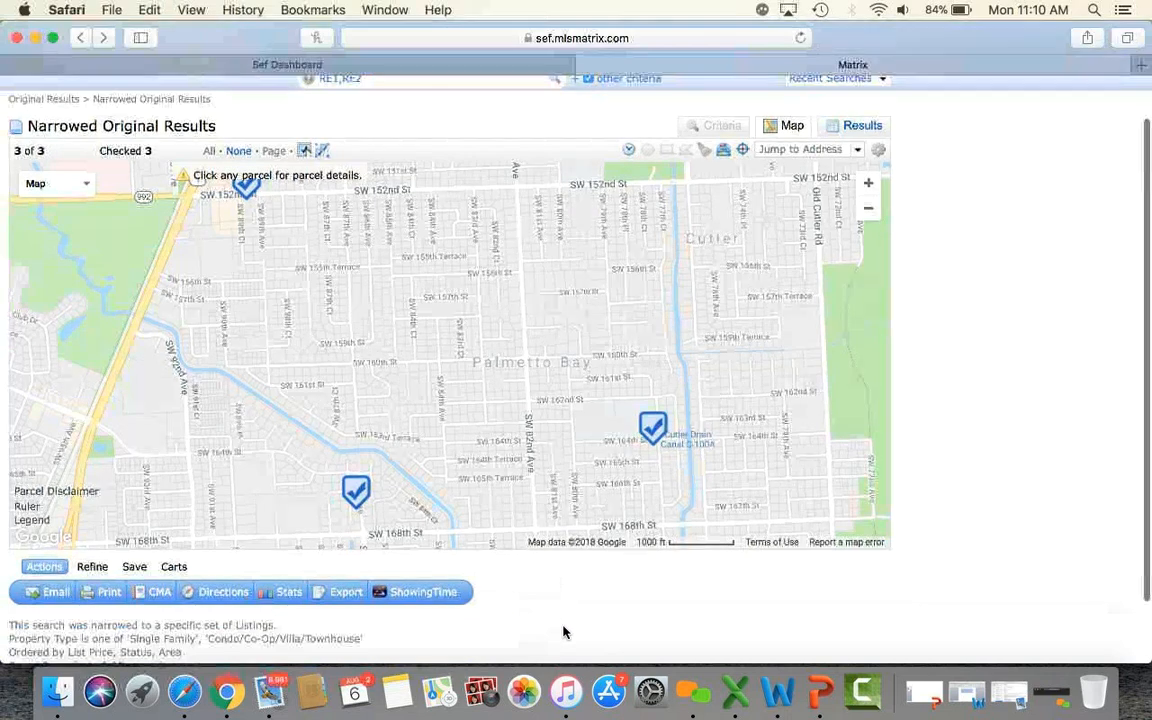
pyautogui.click(222, 592)
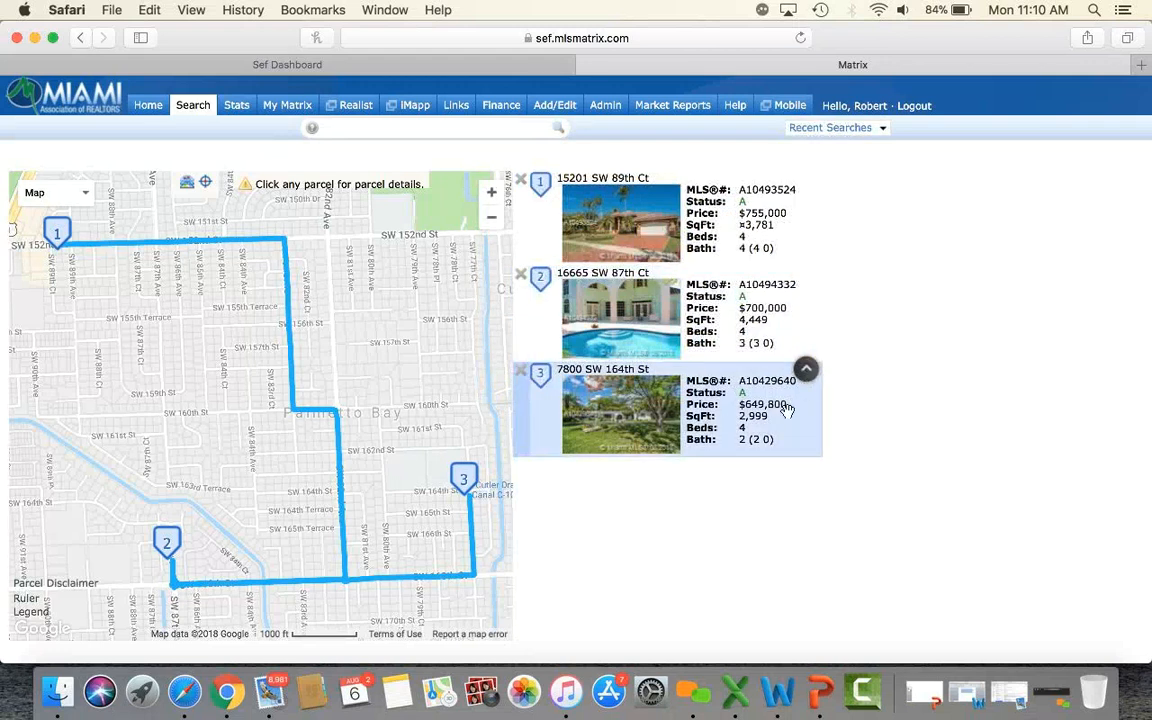
pyautogui.click(806, 372)
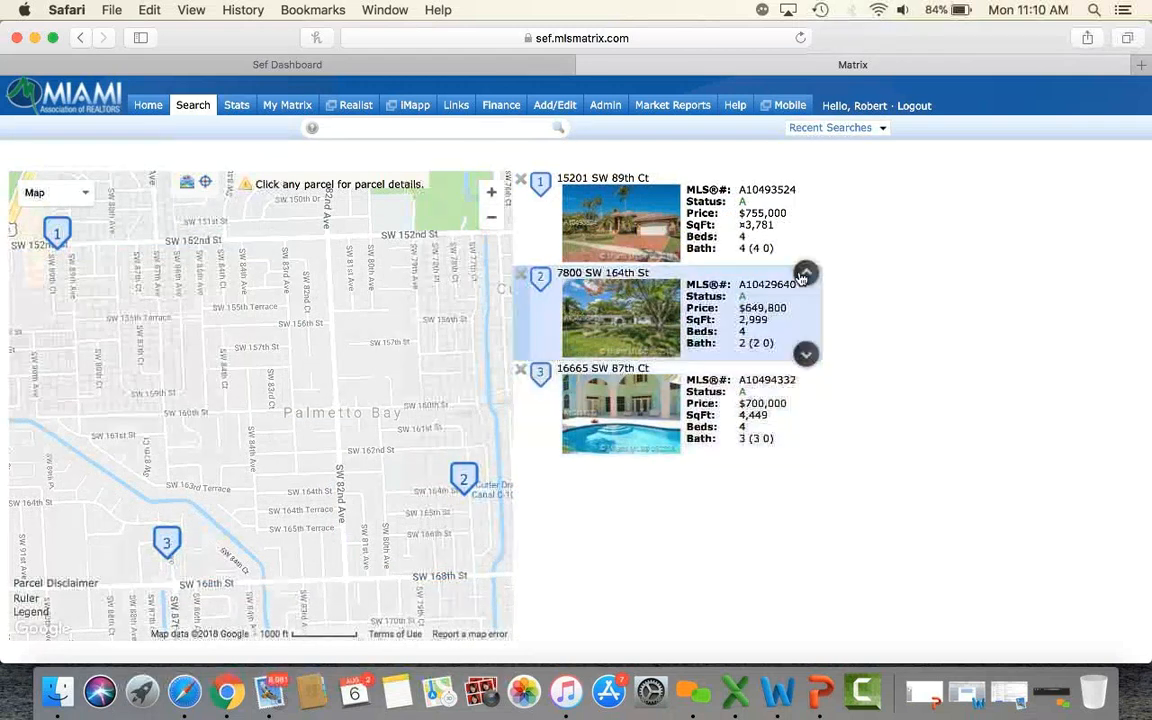
pyautogui.click(805, 273)
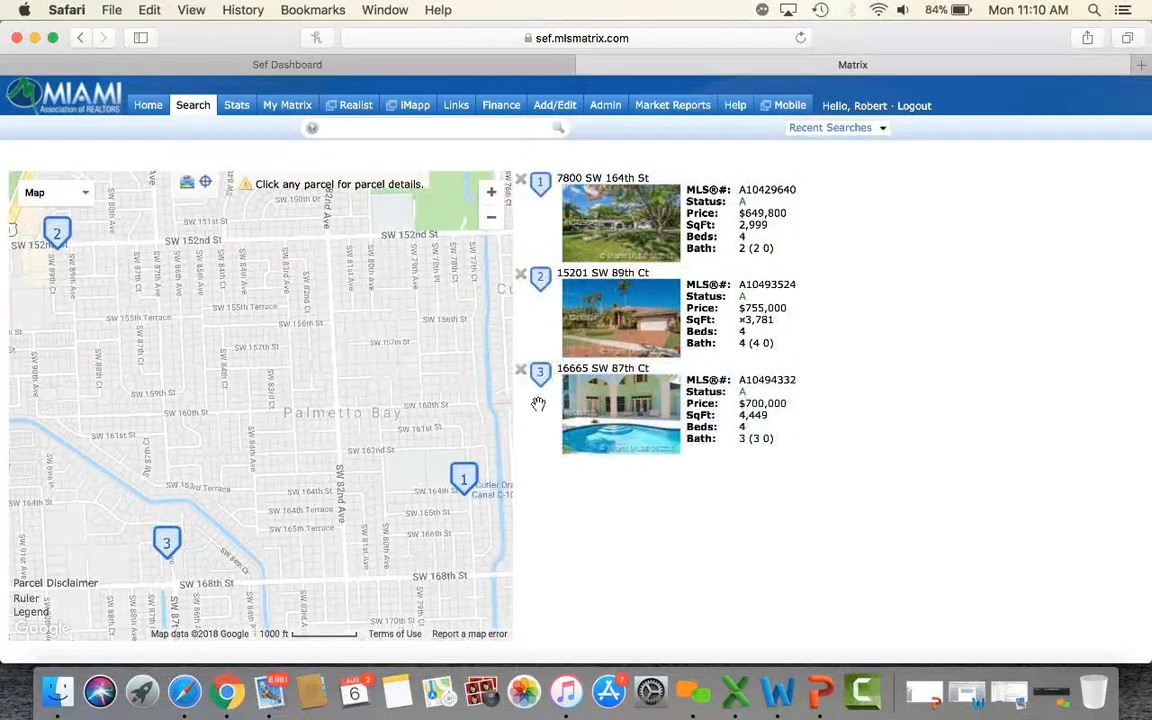
pyautogui.scroll(-3, 981, 425)
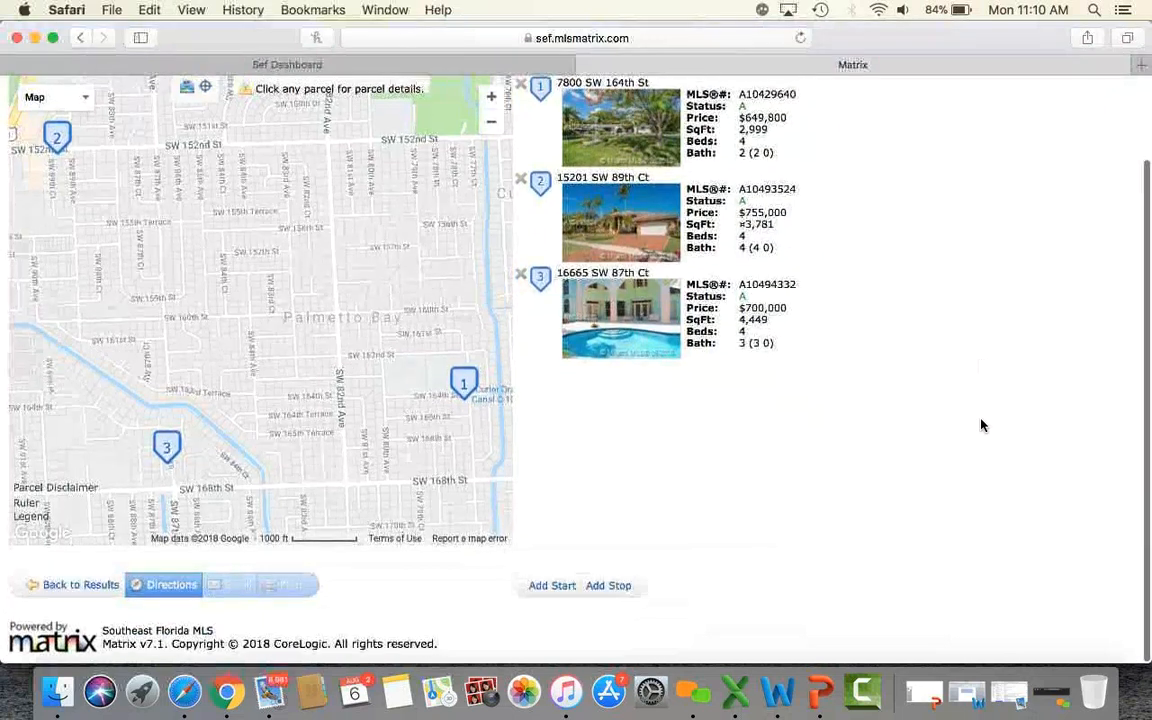
pyautogui.click(553, 588)
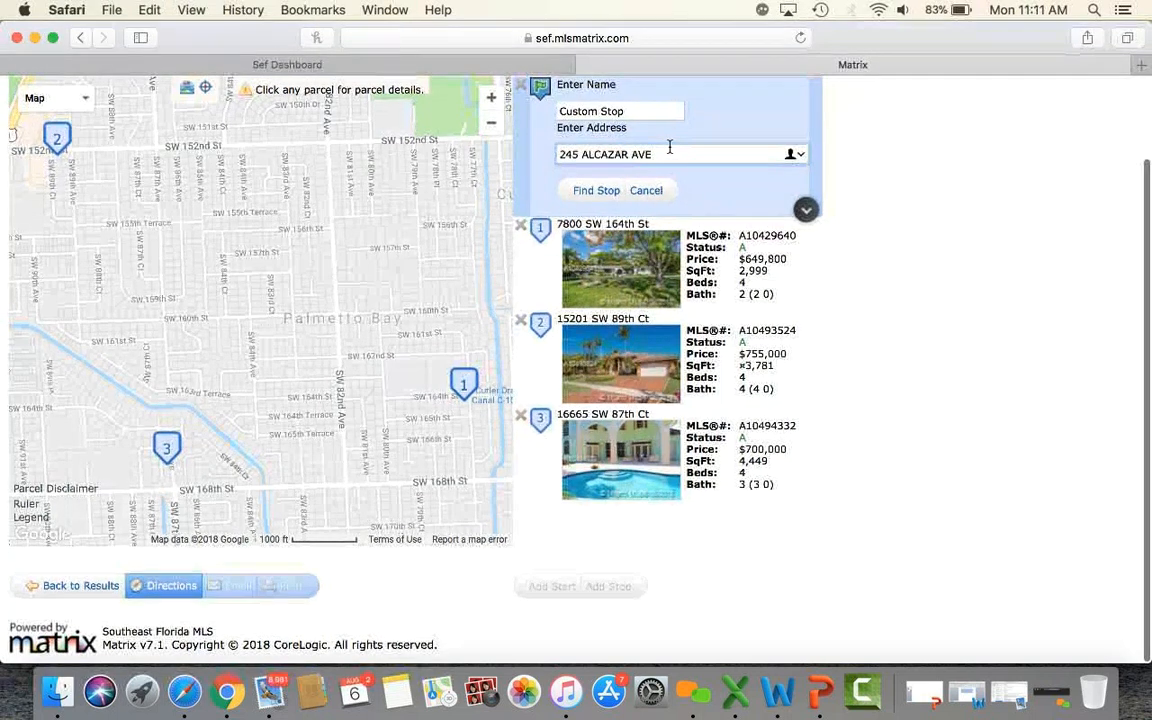
pyautogui.click(597, 191)
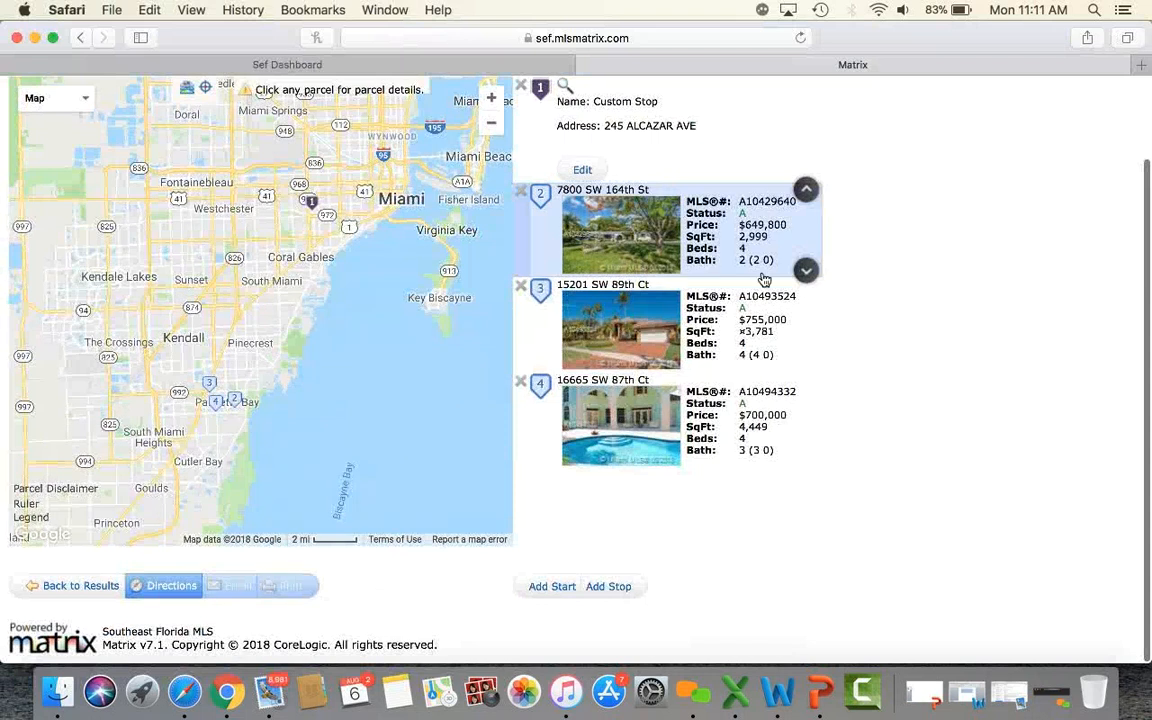
pyautogui.click(604, 586)
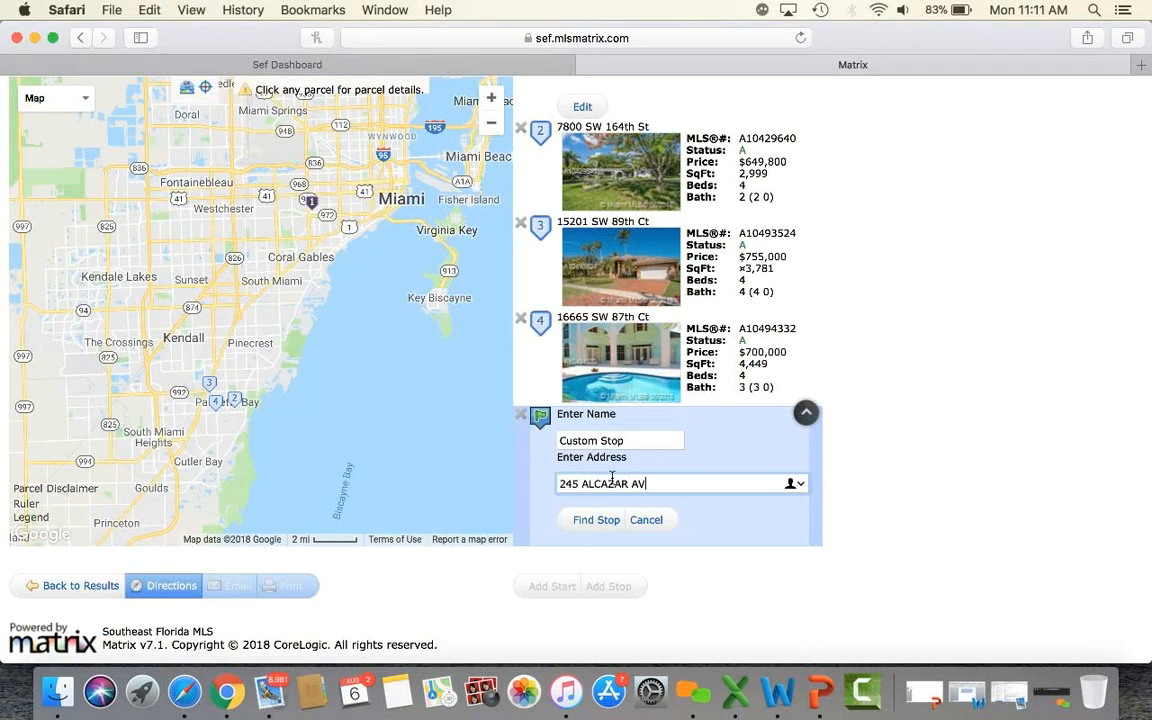
pyautogui.click(592, 522)
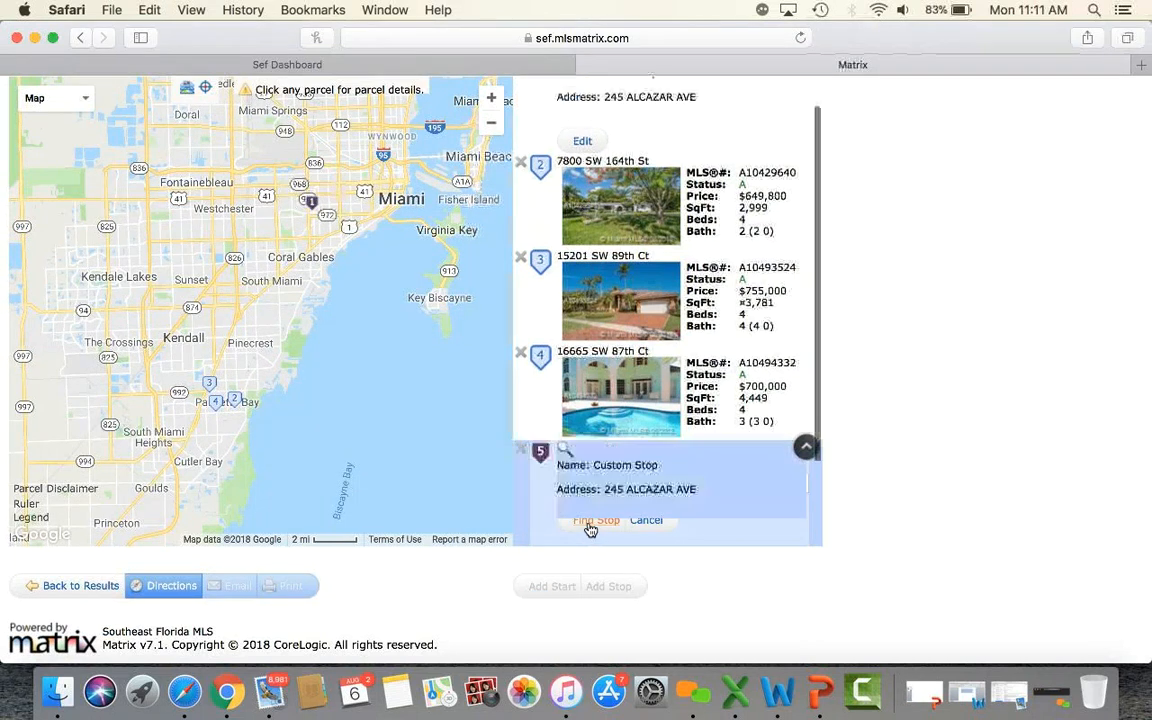
pyautogui.scroll(-1, 937, 487)
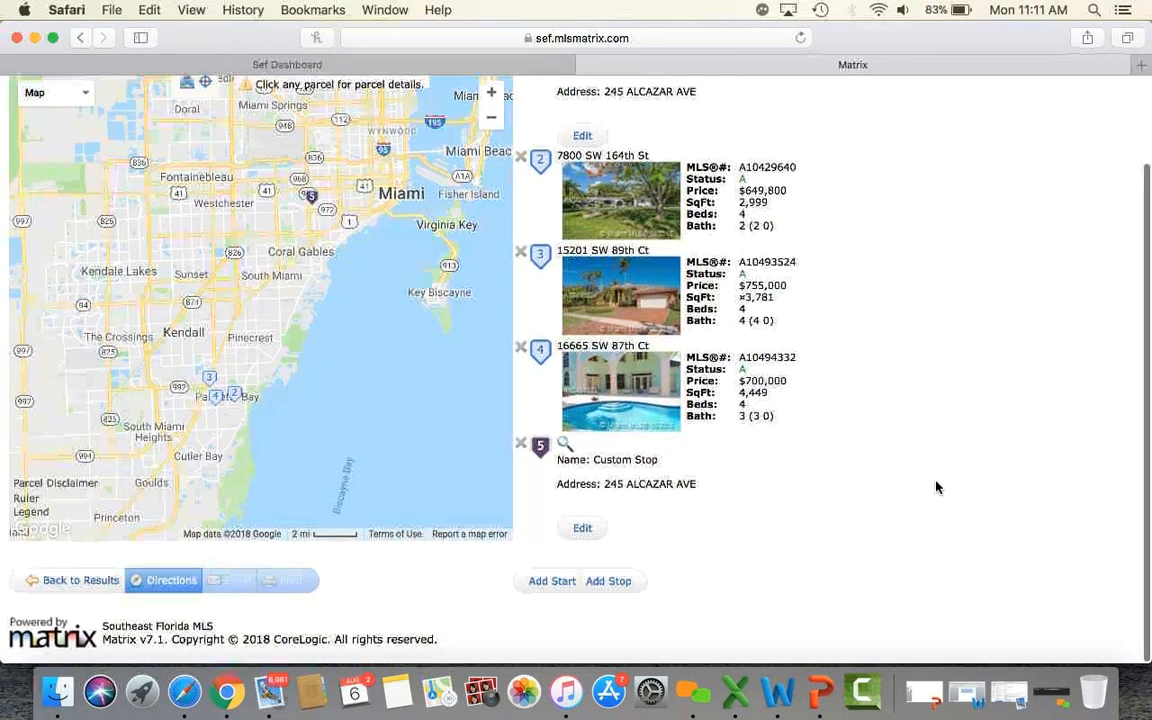
pyautogui.scroll(3, 937, 487)
pyautogui.scroll(-3, 937, 487)
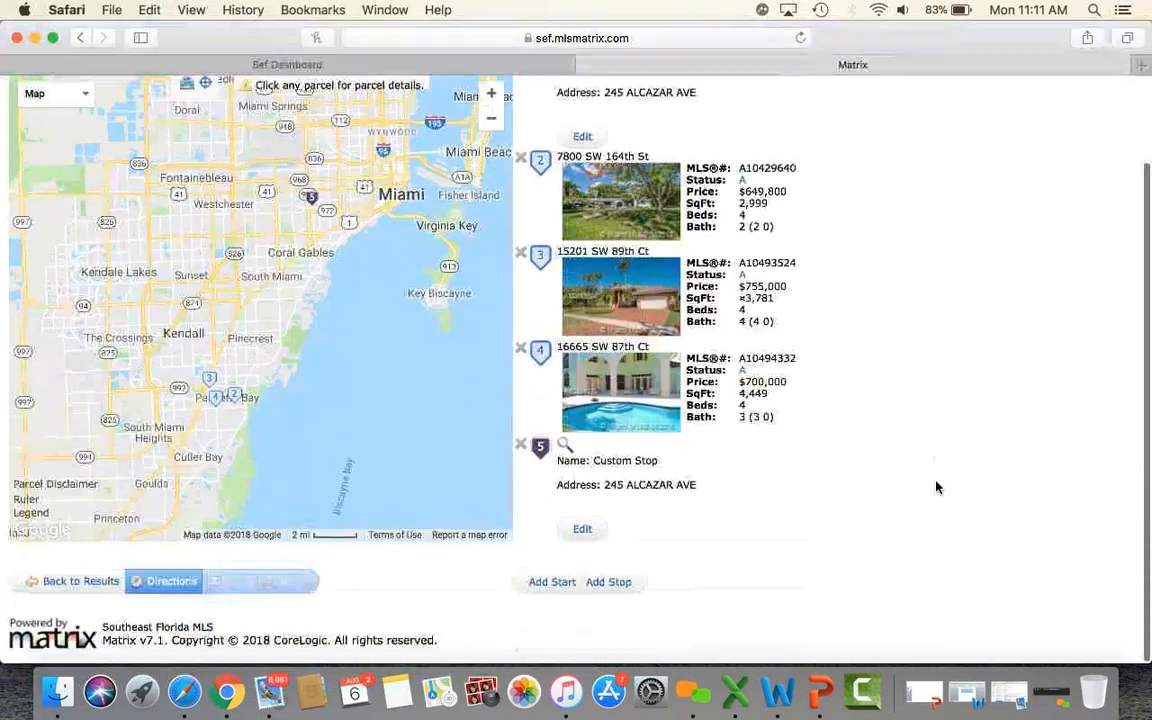
pyautogui.scroll(3, 937, 487)
pyautogui.scroll(-3, 937, 487)
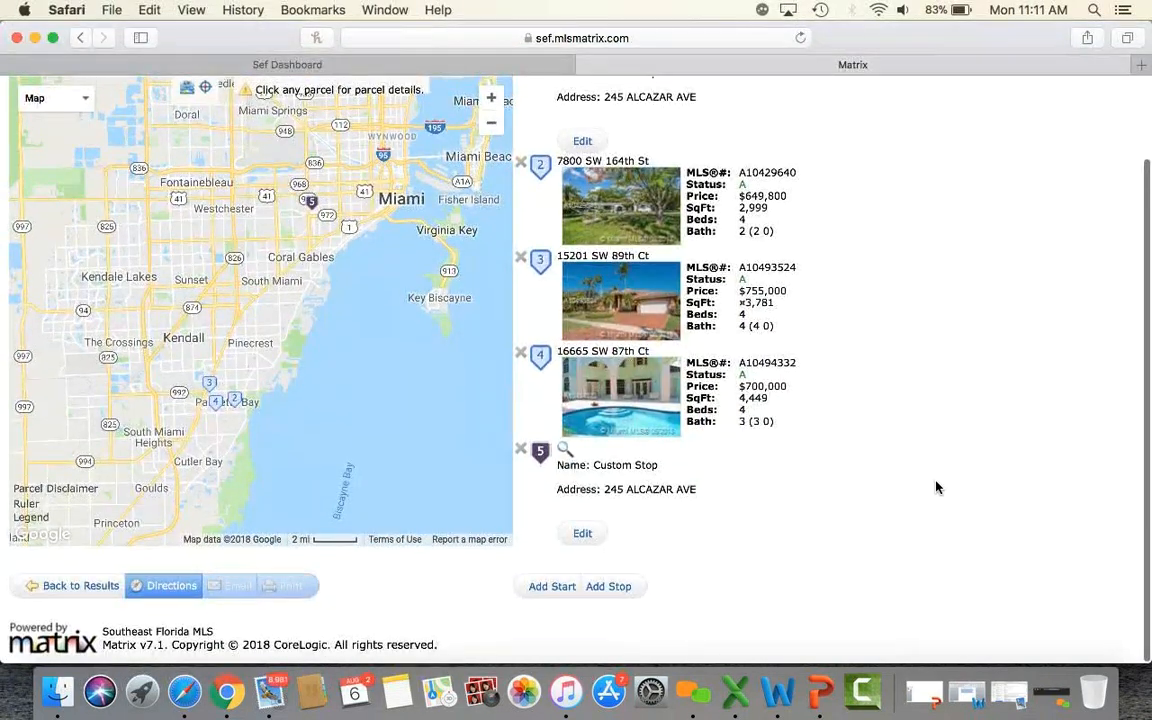
pyautogui.scroll(3, 937, 487)
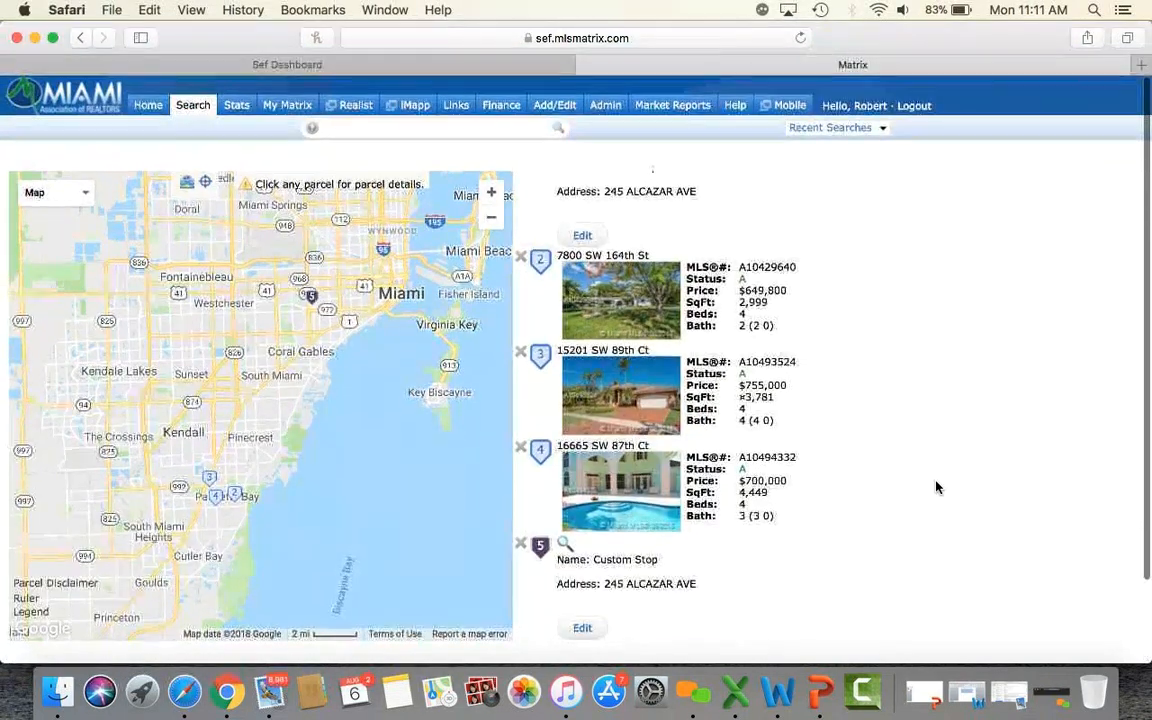
pyautogui.scroll(-3, 937, 487)
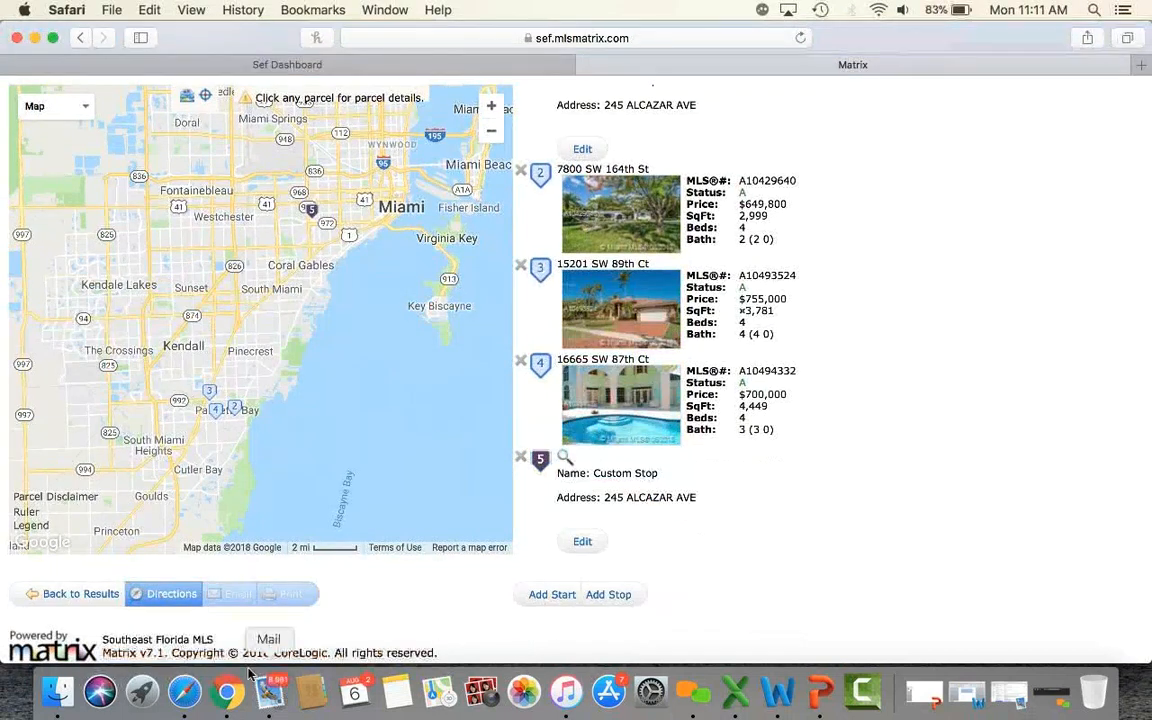
# Build and review the 29-mile five-stop turn-by-turn route, then go Back to Results.
pyautogui.click(170, 598)
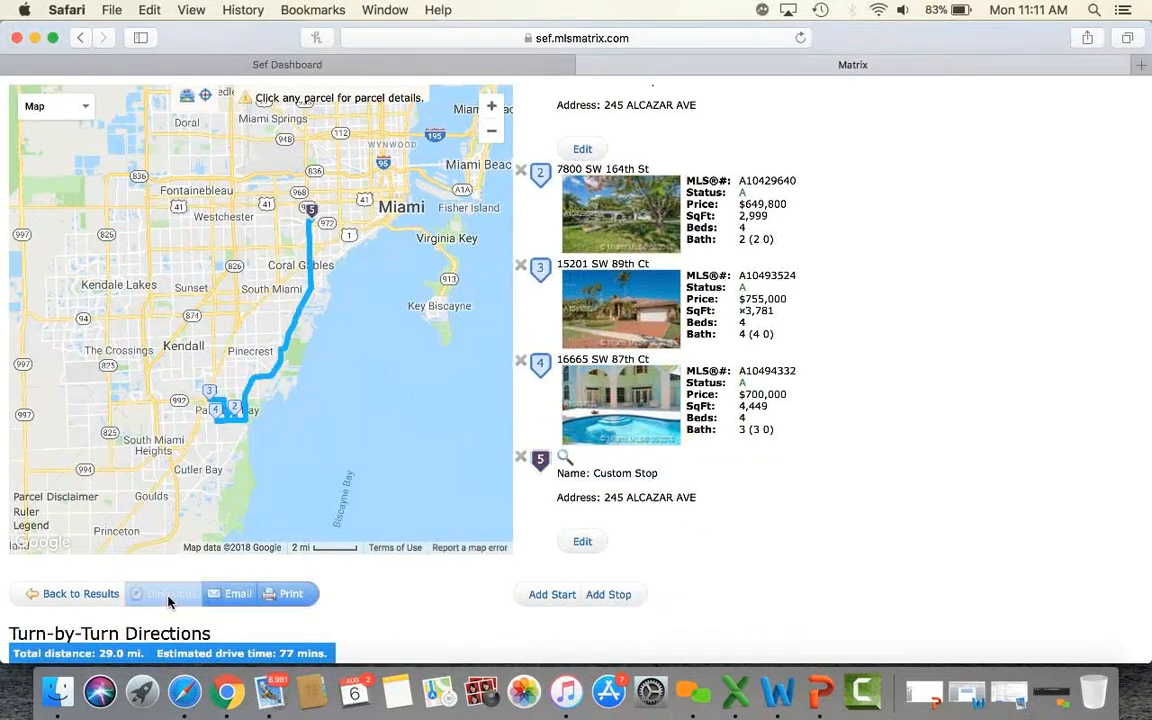
pyautogui.scroll(-2, 394, 594)
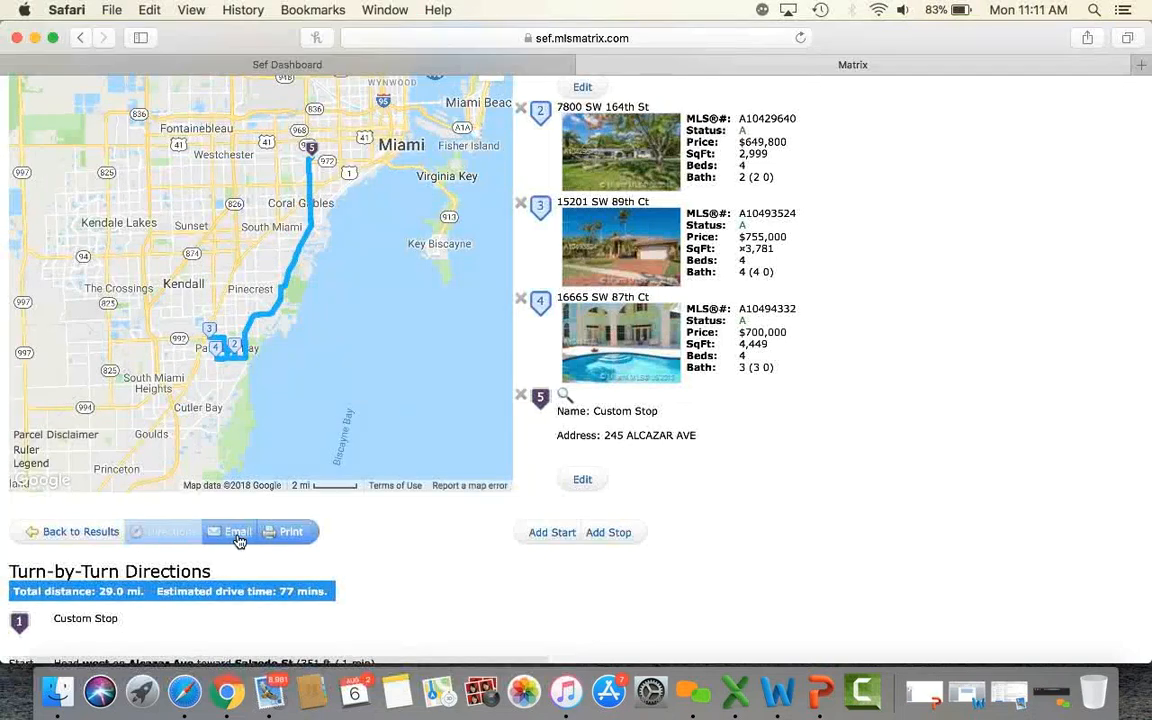
pyautogui.scroll(-10, 384, 557)
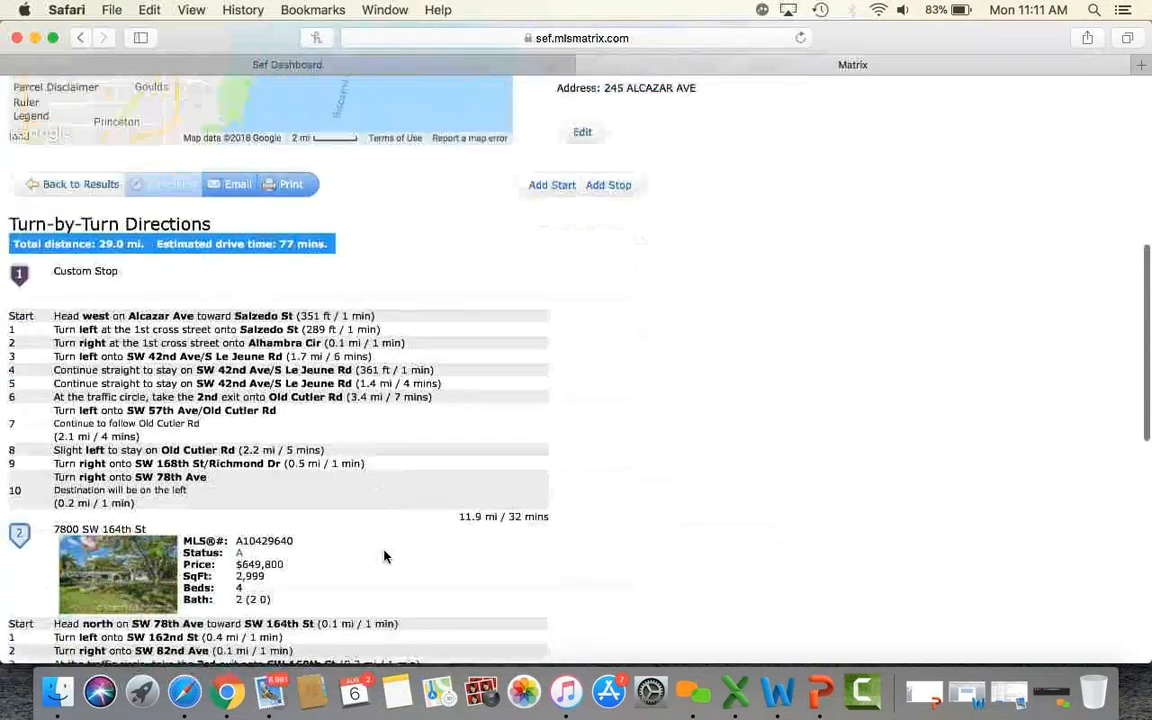
pyautogui.scroll(-20, 701, 485)
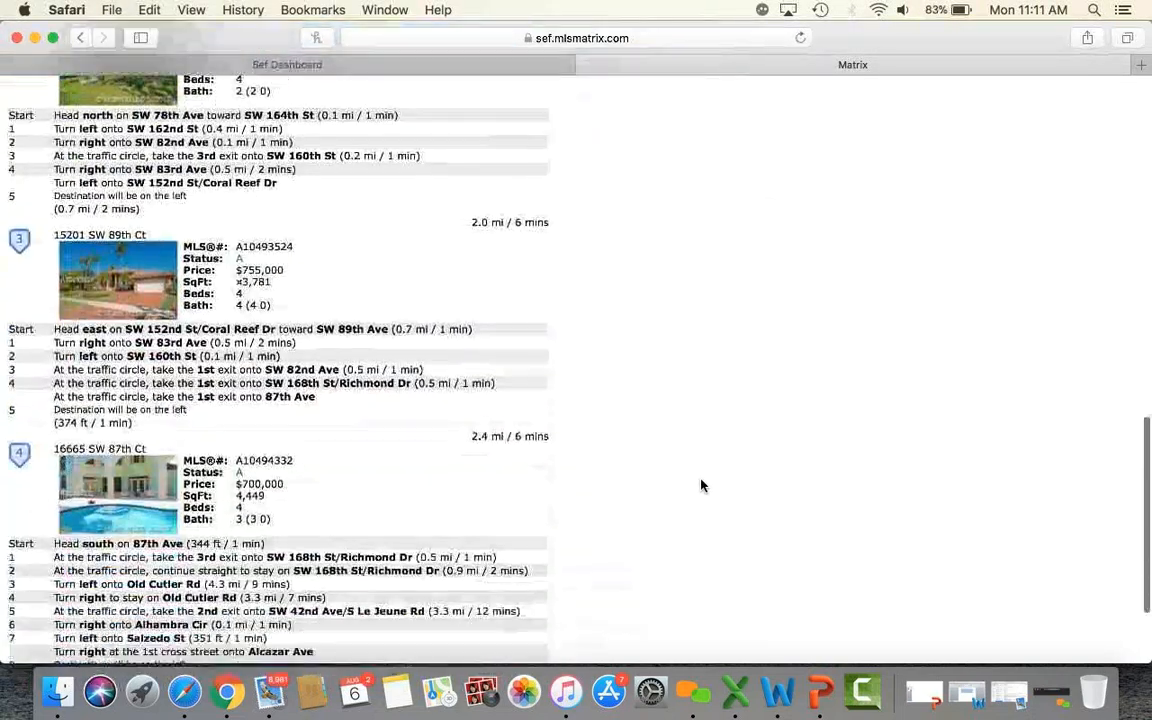
pyautogui.scroll(20, 701, 485)
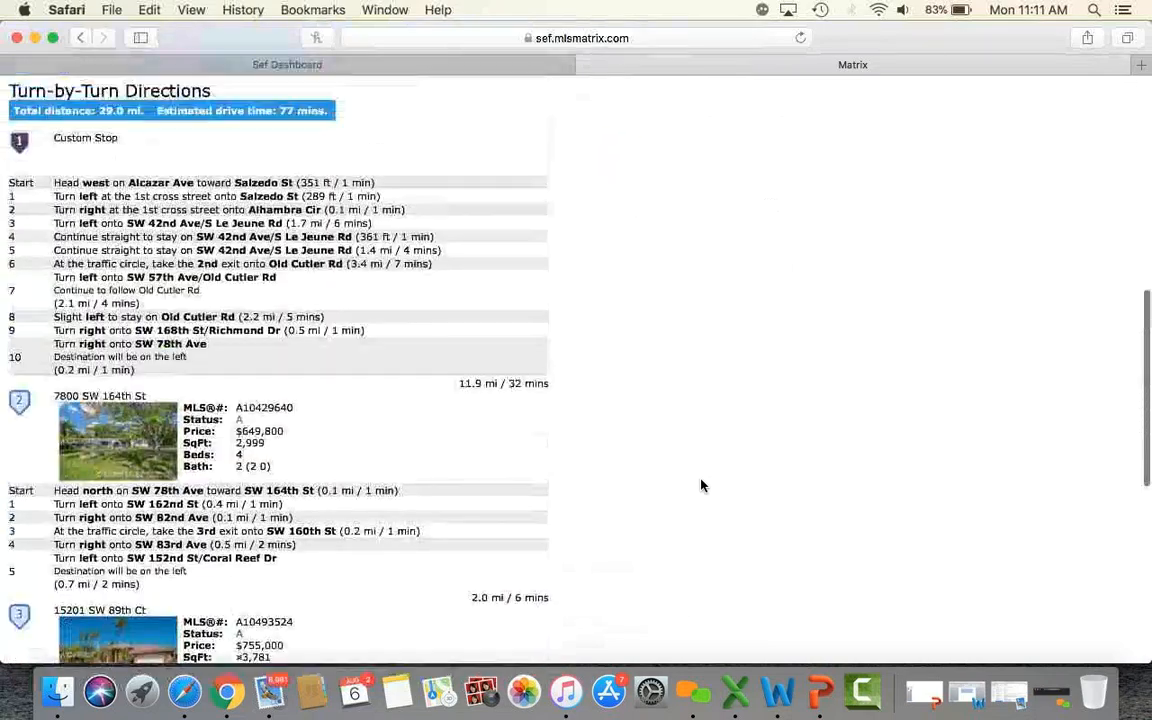
pyautogui.scroll(5, 701, 485)
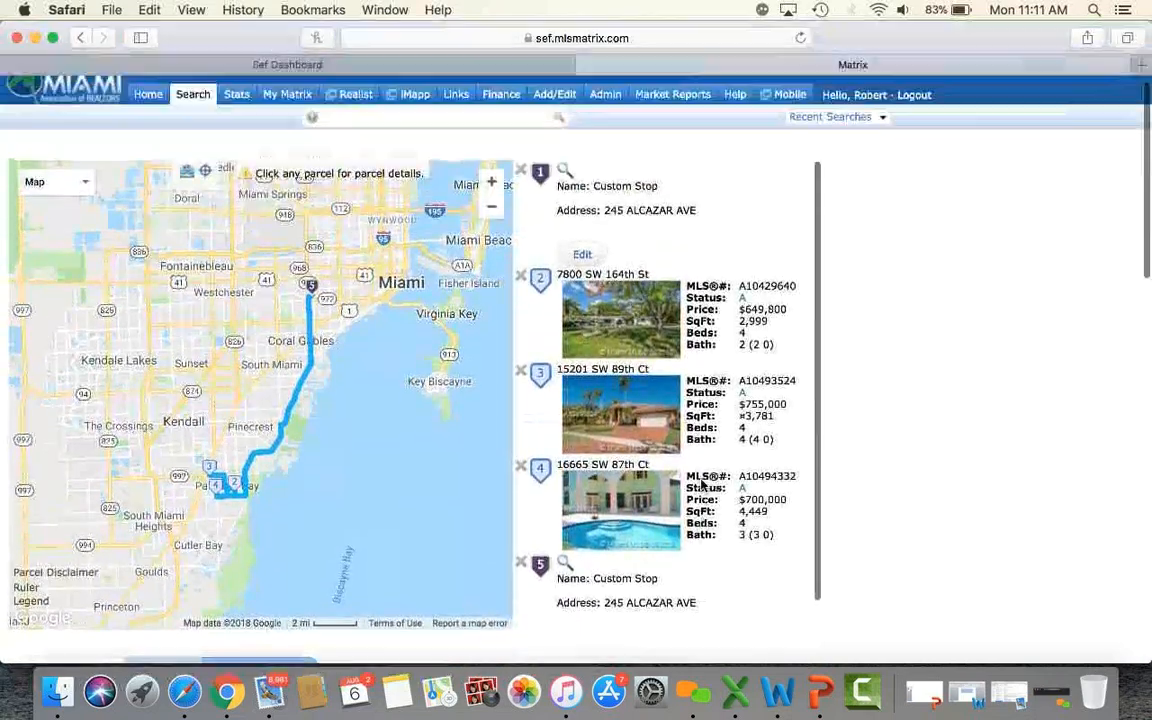
pyautogui.scroll(-3, 706, 487)
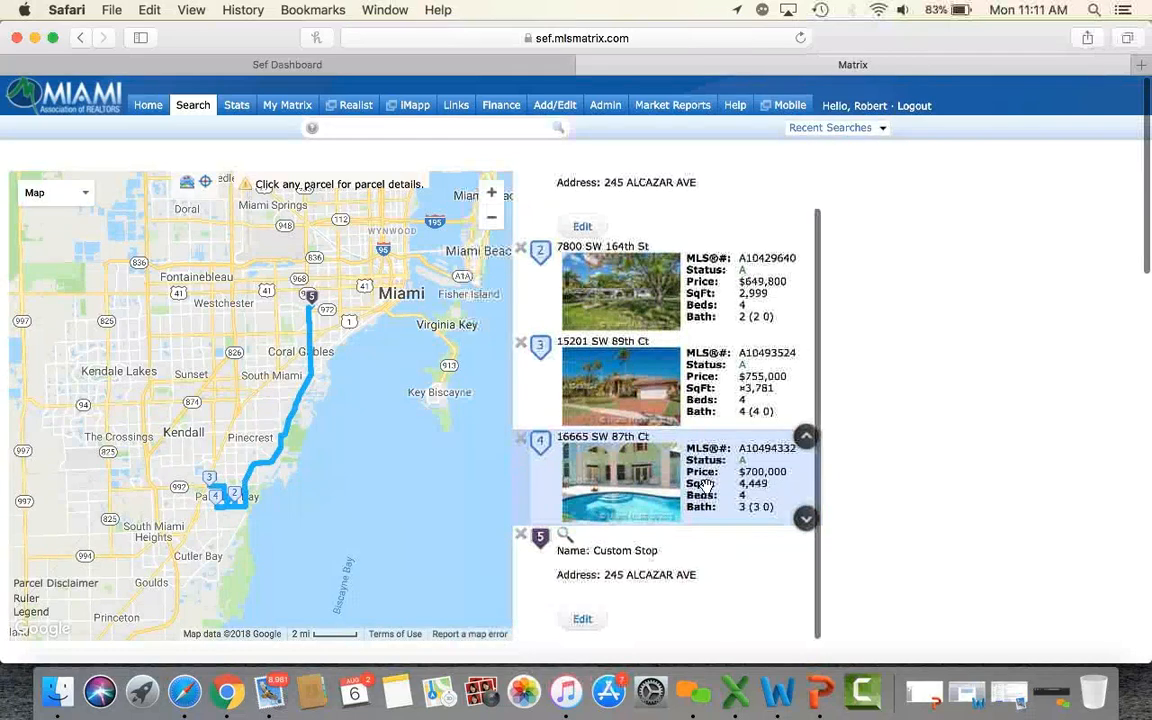
pyautogui.scroll(-20, 907, 453)
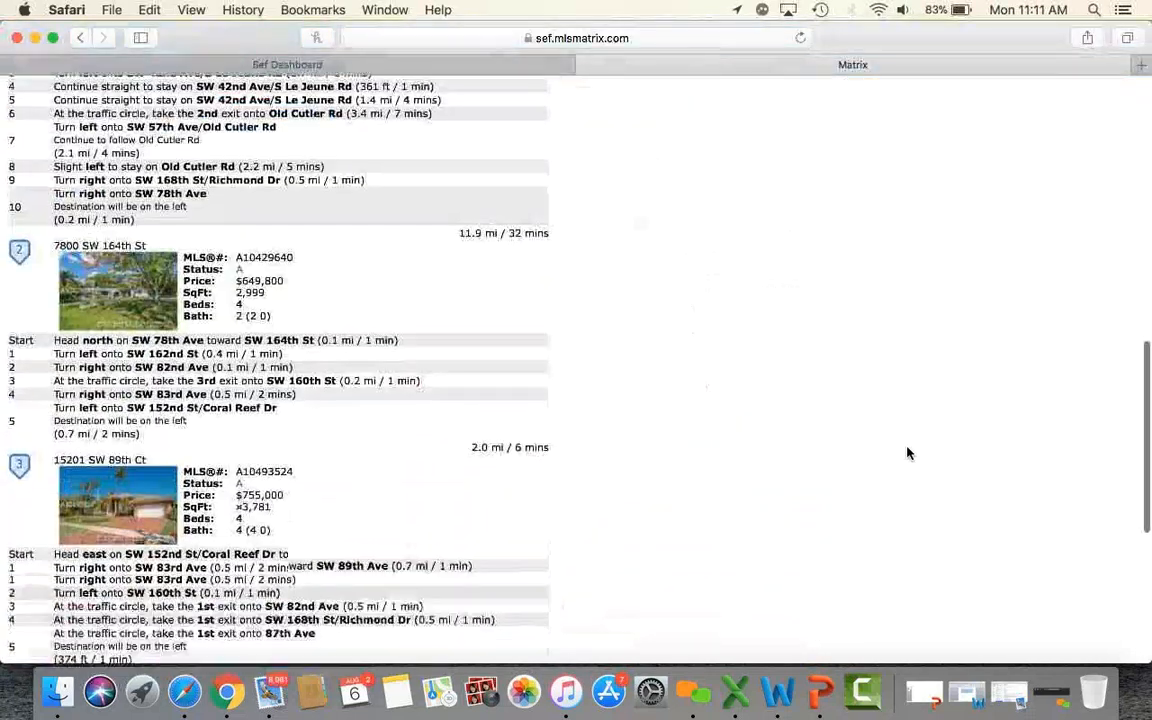
pyautogui.scroll(20, 907, 453)
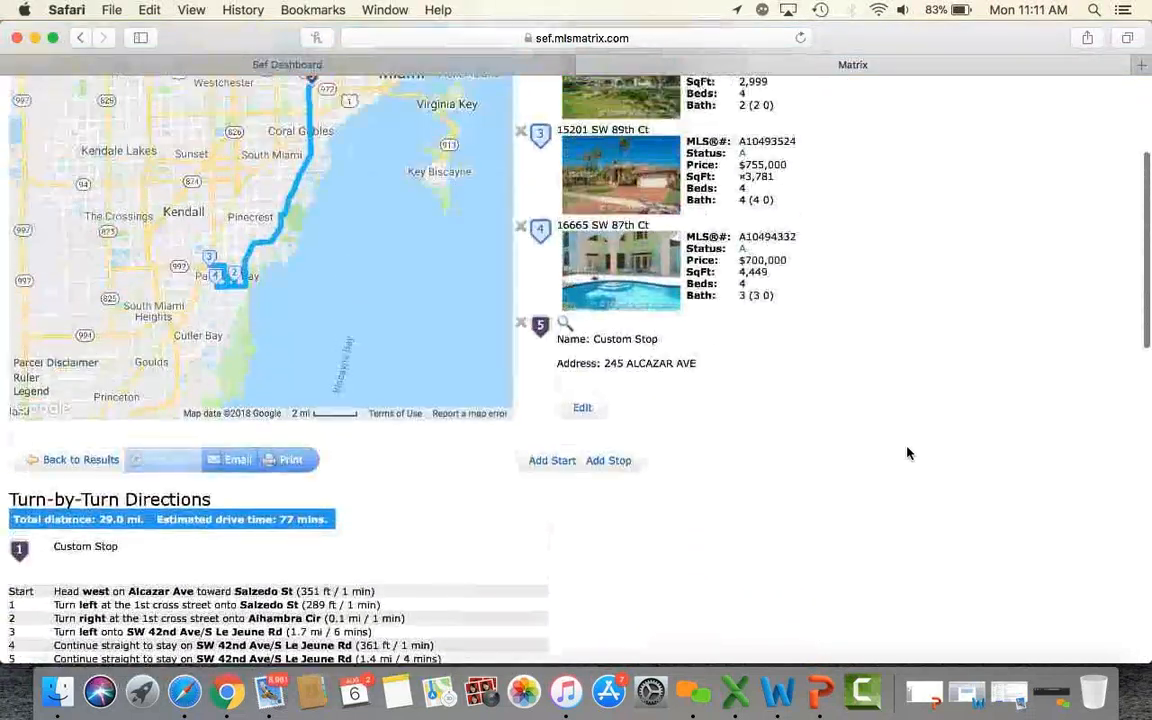
pyautogui.click(72, 491)
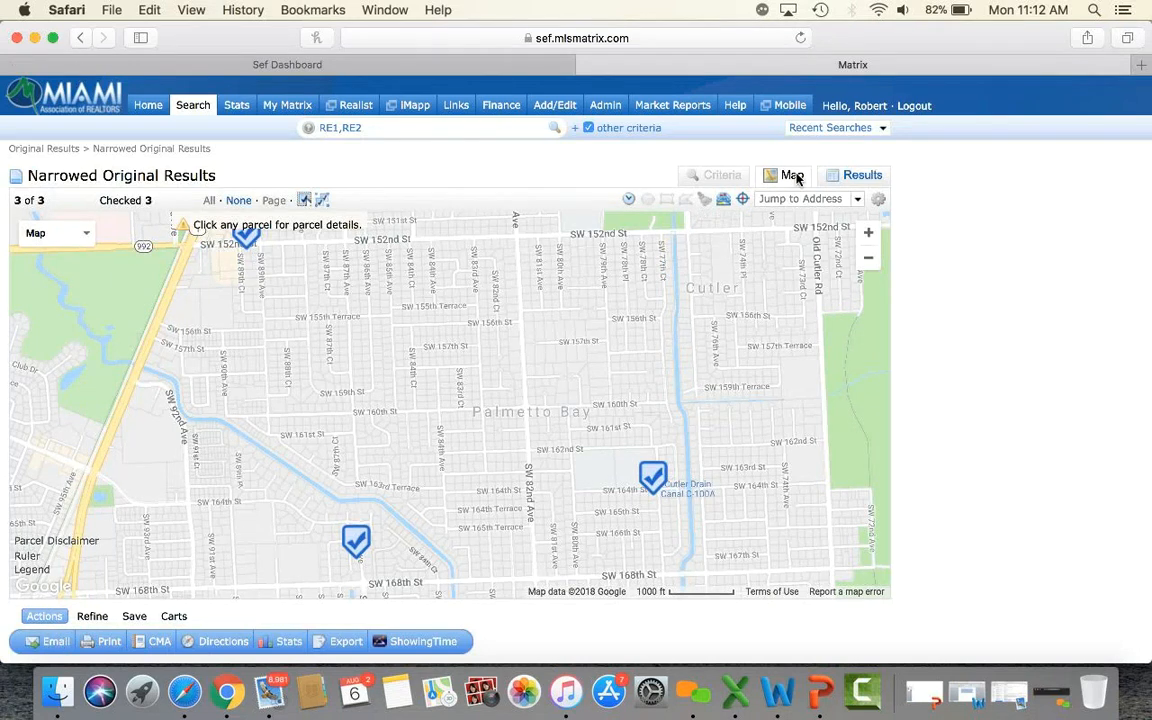
# Load a RE1/RE2 search with price 500-800, Single Family and Single, and open Map Search.
pyautogui.moveTo(193, 105)
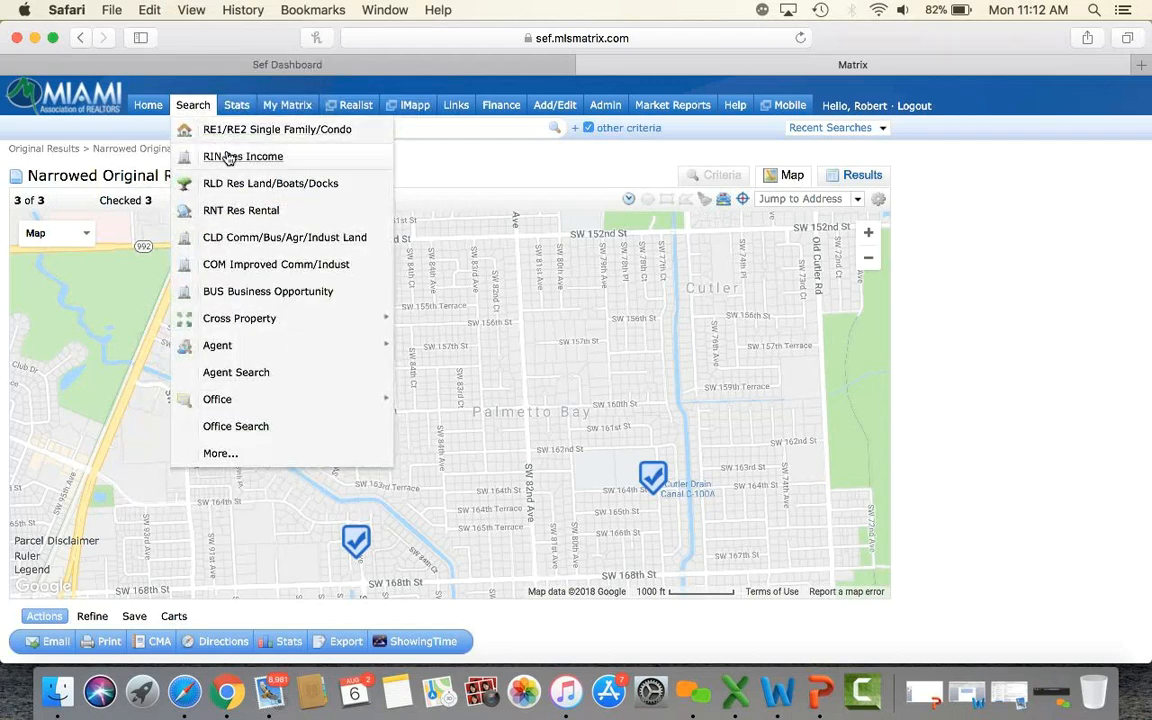
pyautogui.click(236, 131)
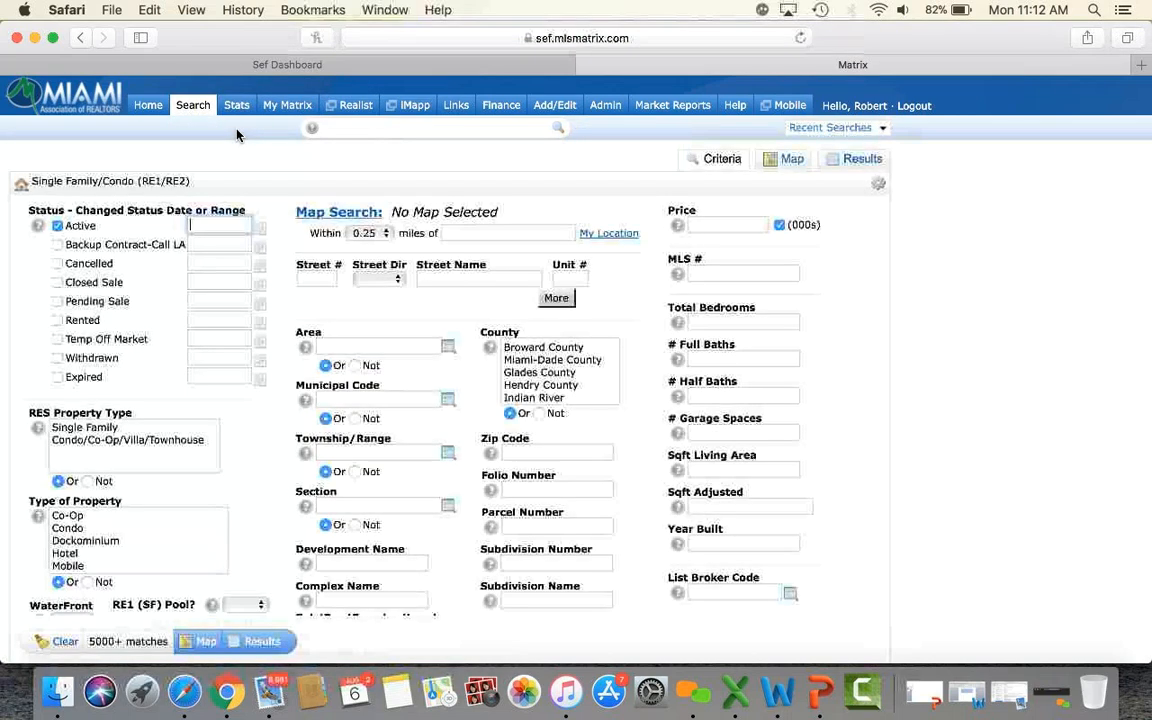
pyautogui.click(721, 226)
pyautogui.write('5')
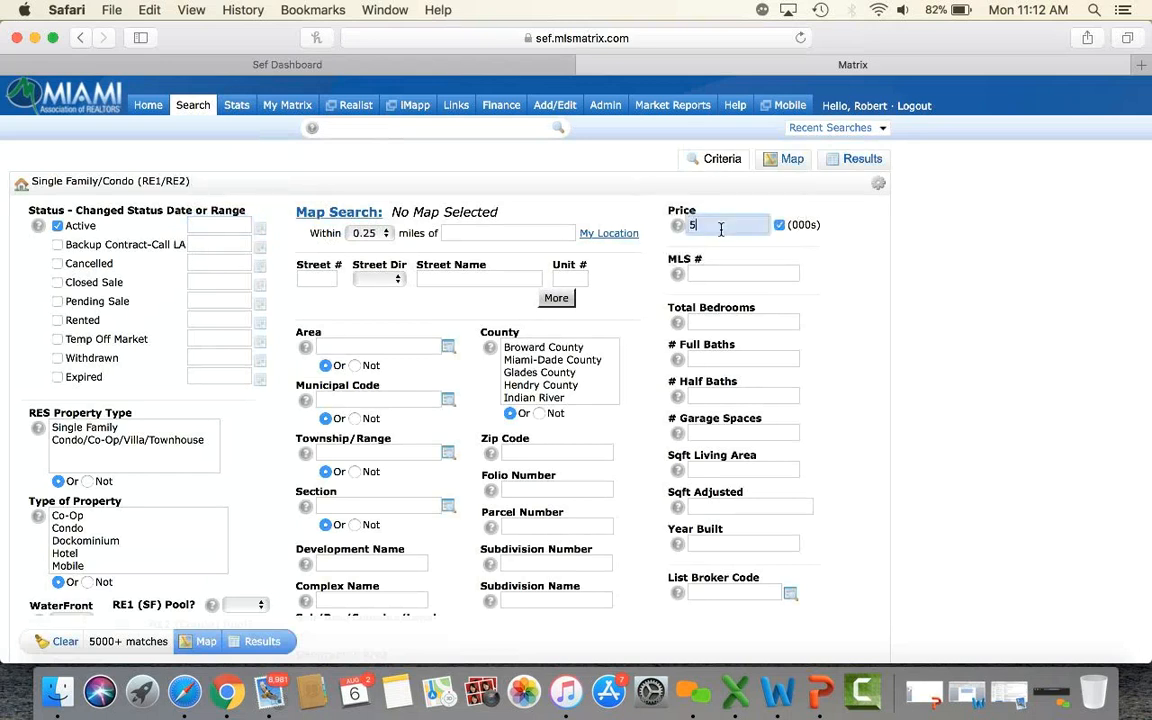
pyautogui.write('00-800')
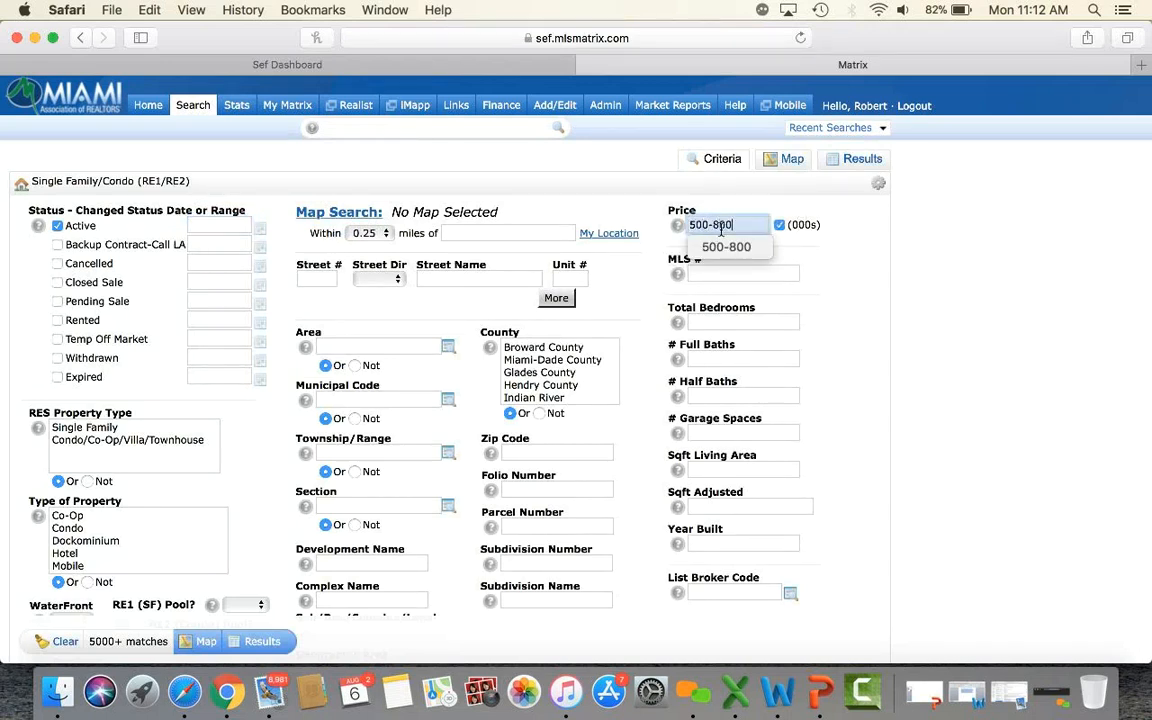
pyautogui.rightClick(85, 430)
pyautogui.press('Escape')
pyautogui.click(85, 428)
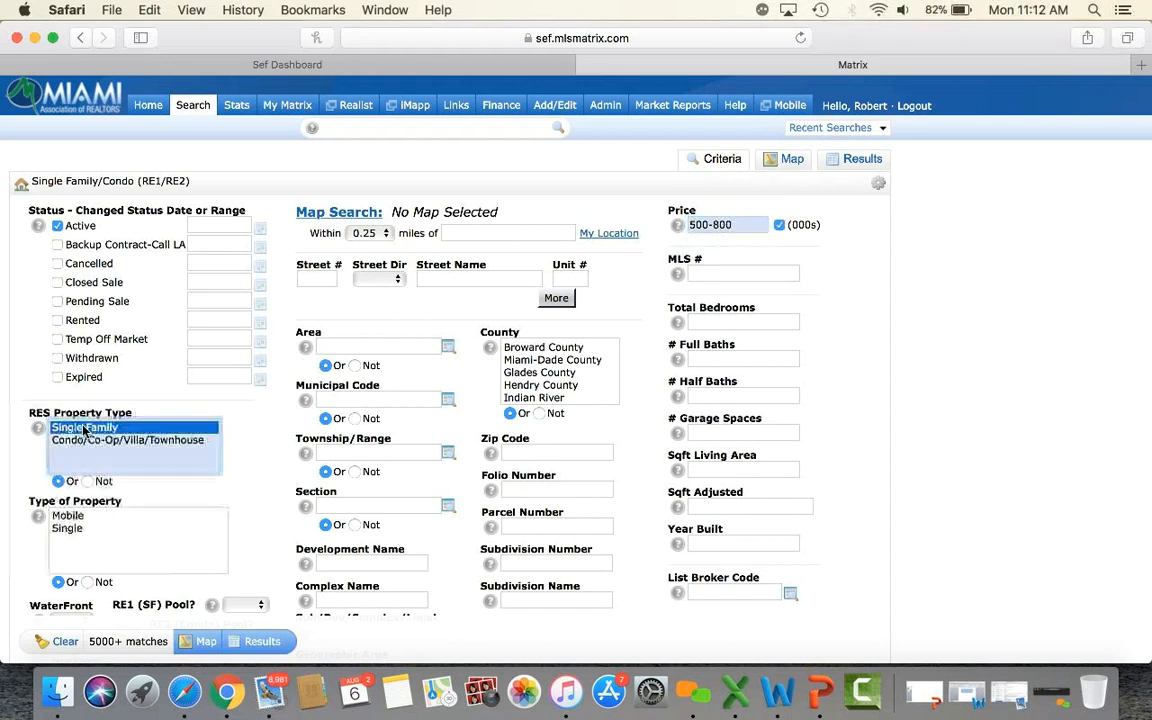
pyautogui.click(68, 528)
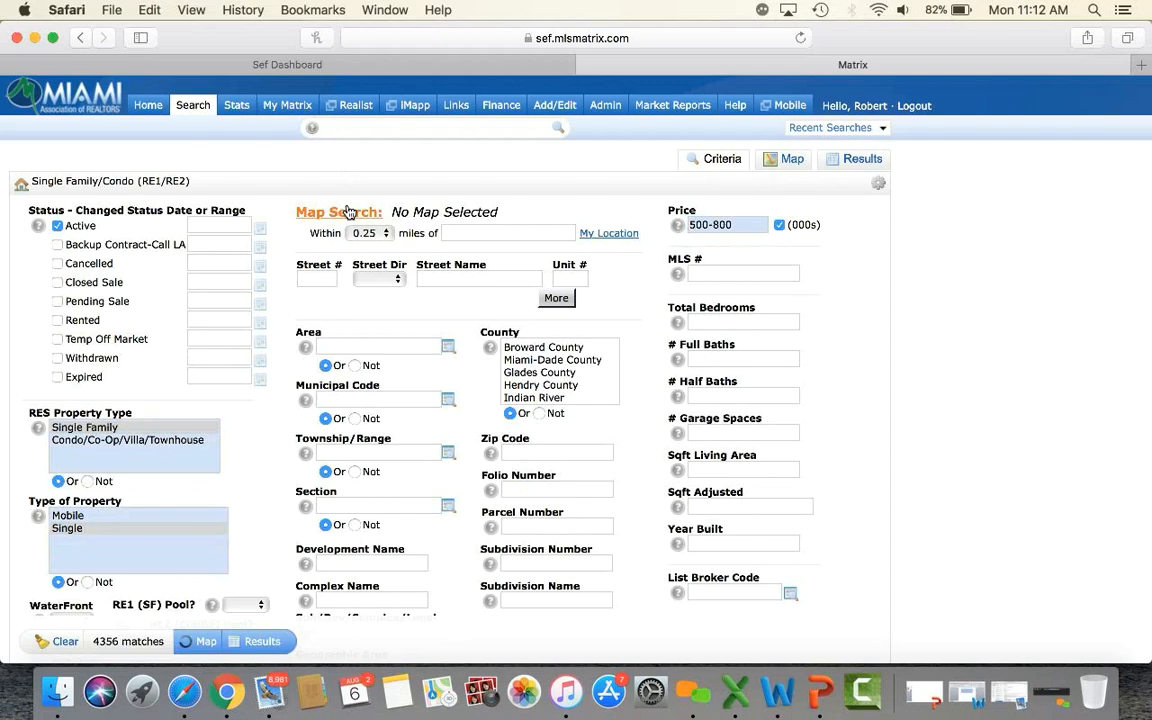
pyautogui.click(348, 212)
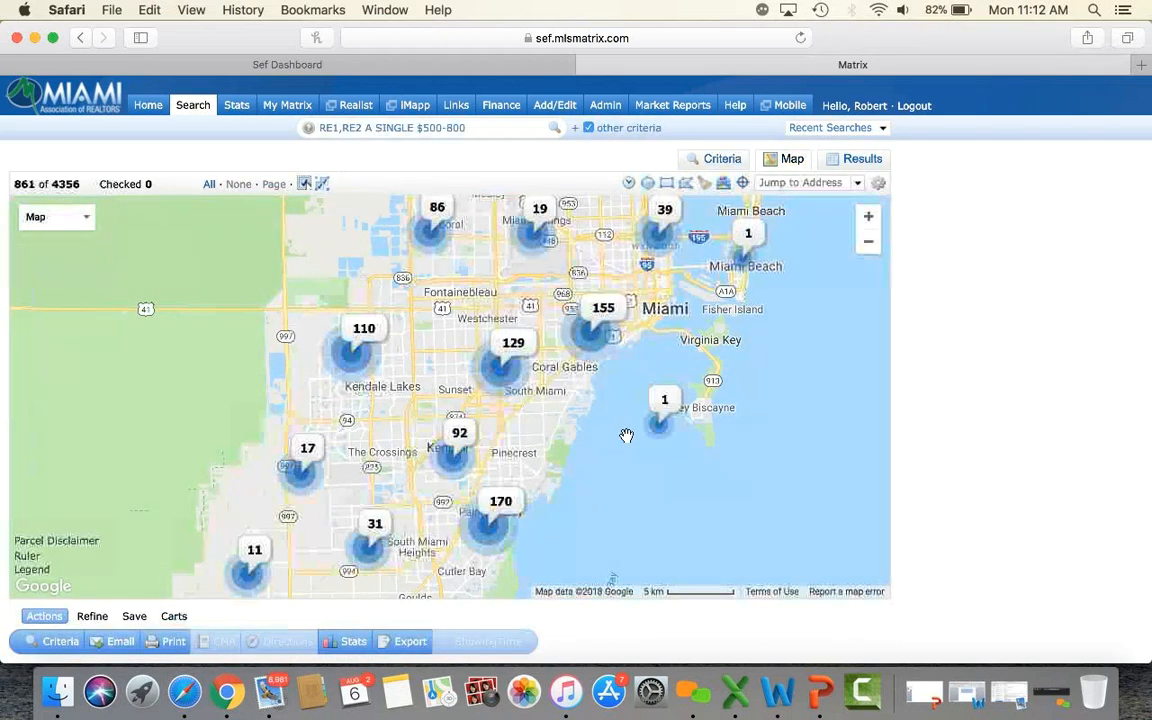
# Zoom the map in twice, pan to Kendall, and overlay Elementary School boundaries via Layers.
pyautogui.click(868, 216)
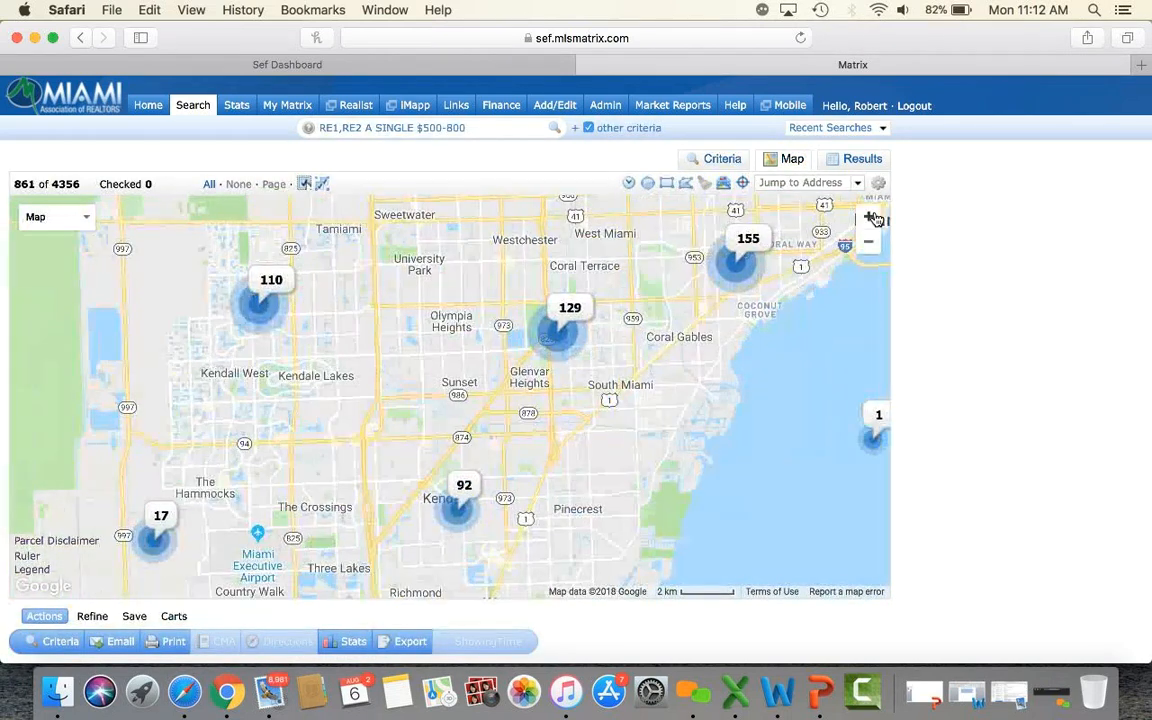
pyautogui.click(869, 217)
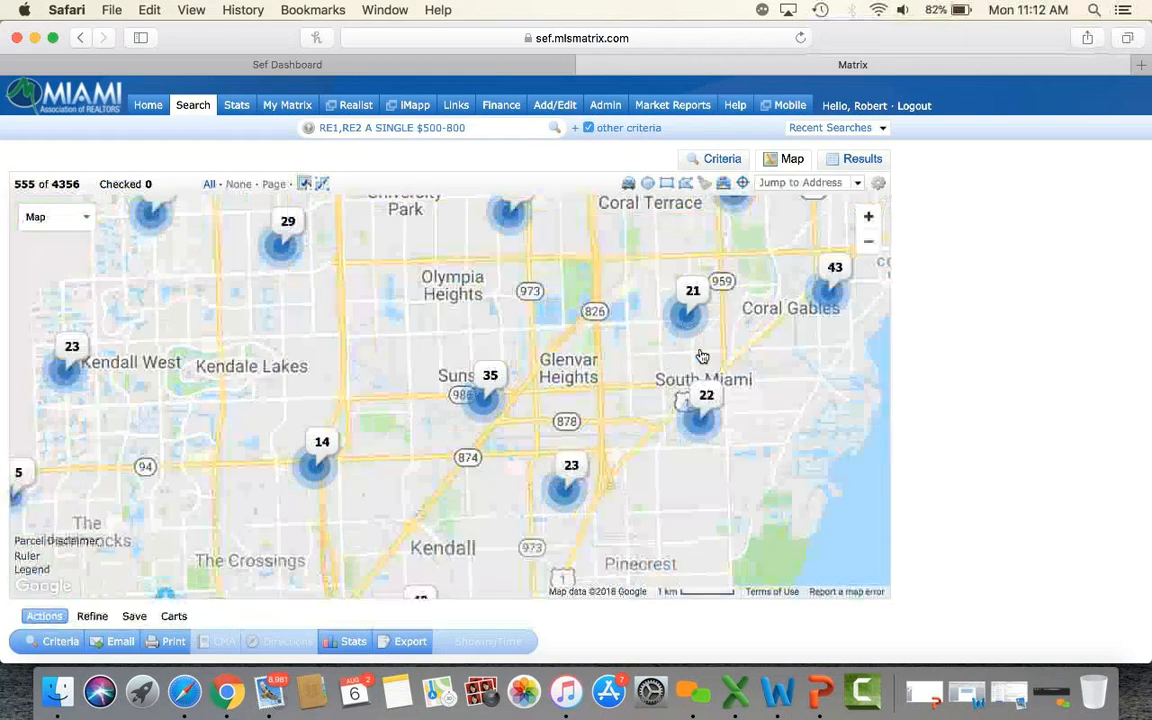
pyautogui.moveTo(535, 529); pyautogui.dragTo(544, 327)
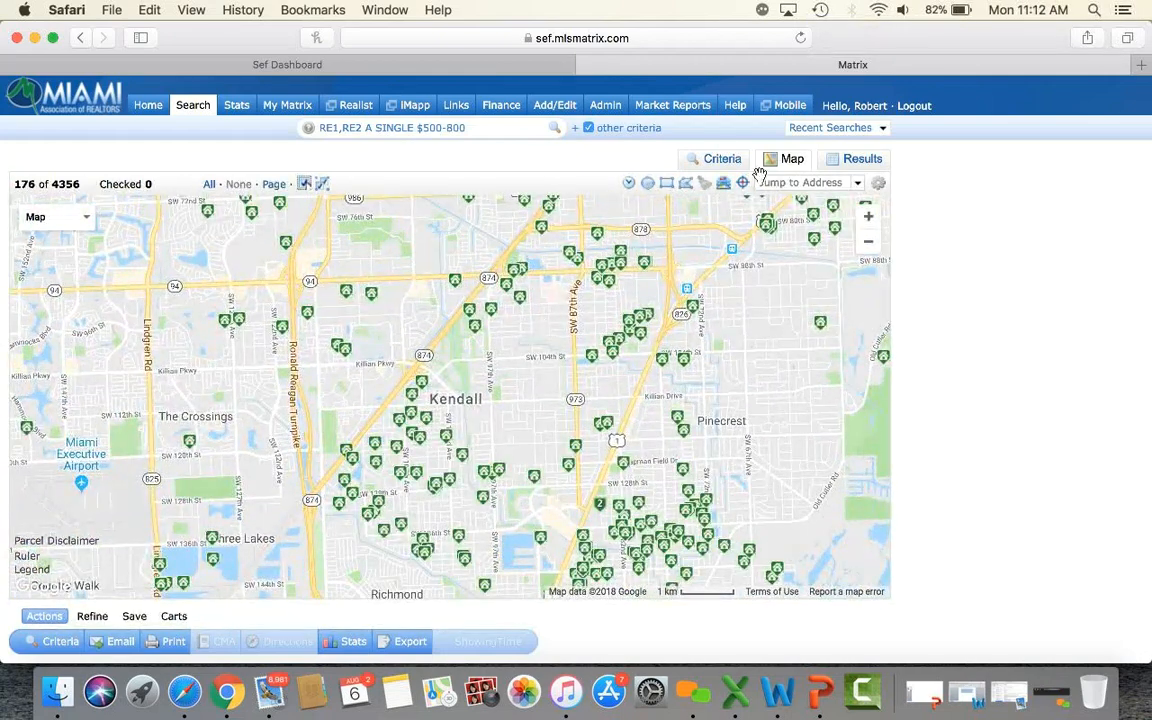
pyautogui.click(723, 187)
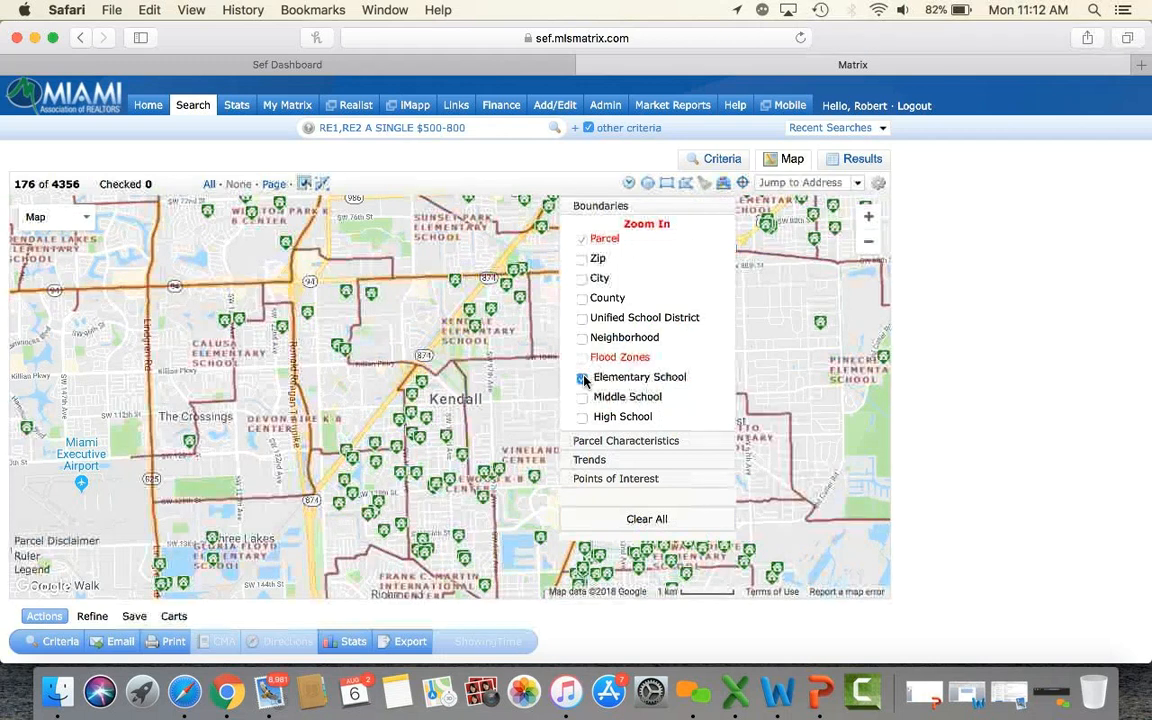
# Pan the Kendall map to reveal the coastline and areas further north and south.
pyautogui.click(724, 186)
pyautogui.click(724, 187)
pyautogui.click(725, 189)
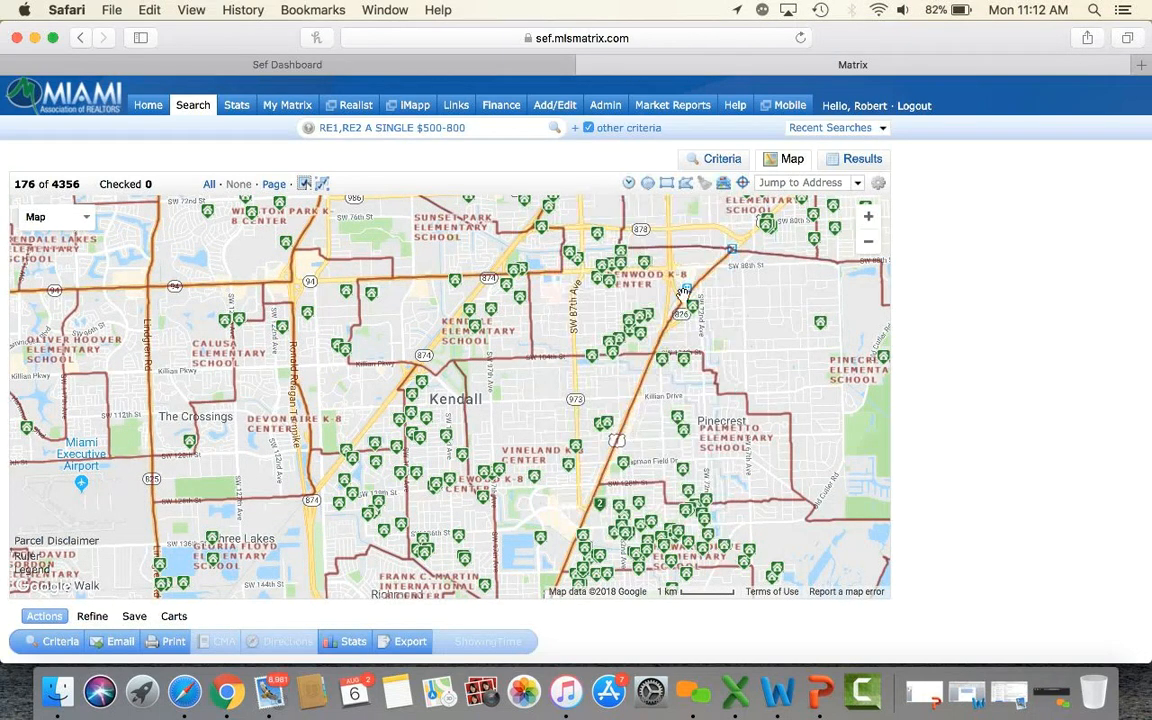
pyautogui.moveTo(714, 482); pyautogui.dragTo(604, 418)
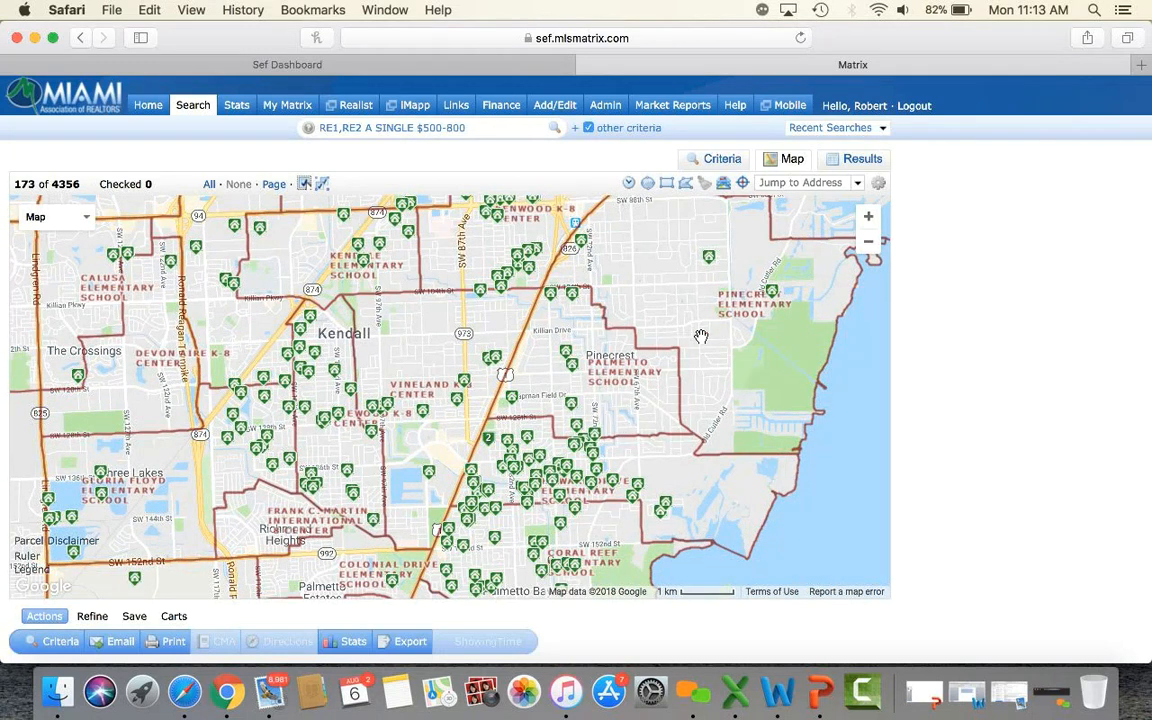
pyautogui.moveTo(643, 262); pyautogui.dragTo(590, 365)
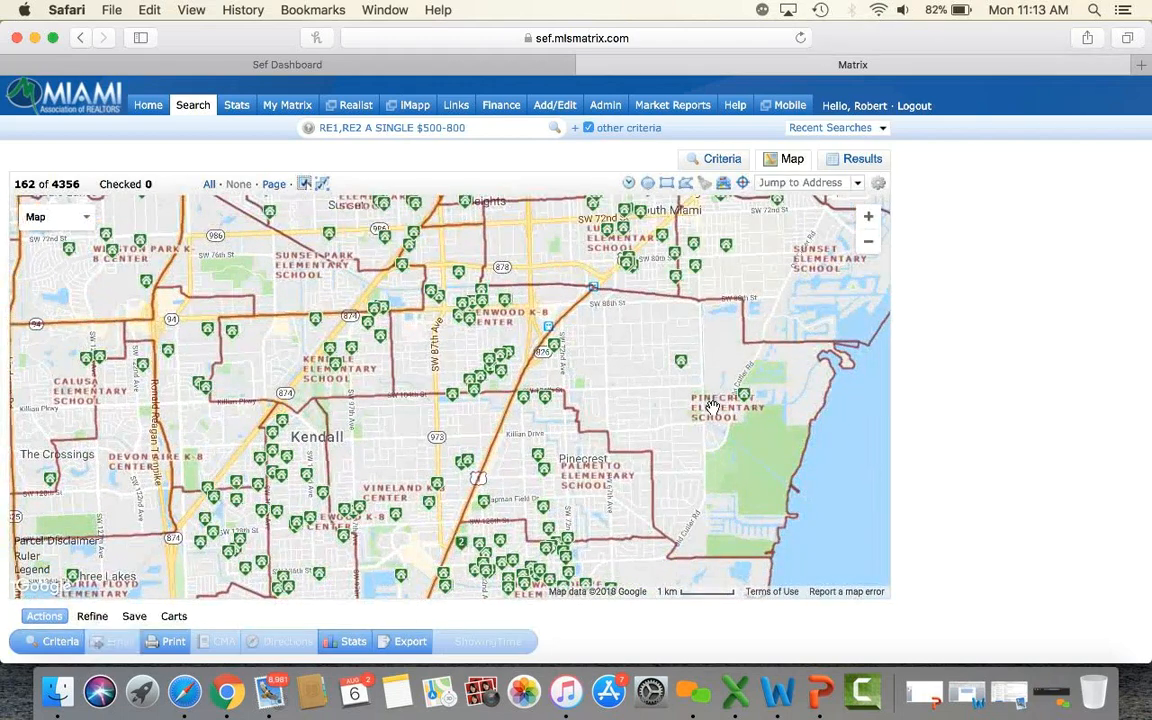
pyautogui.moveTo(516, 445); pyautogui.dragTo(662, 294)
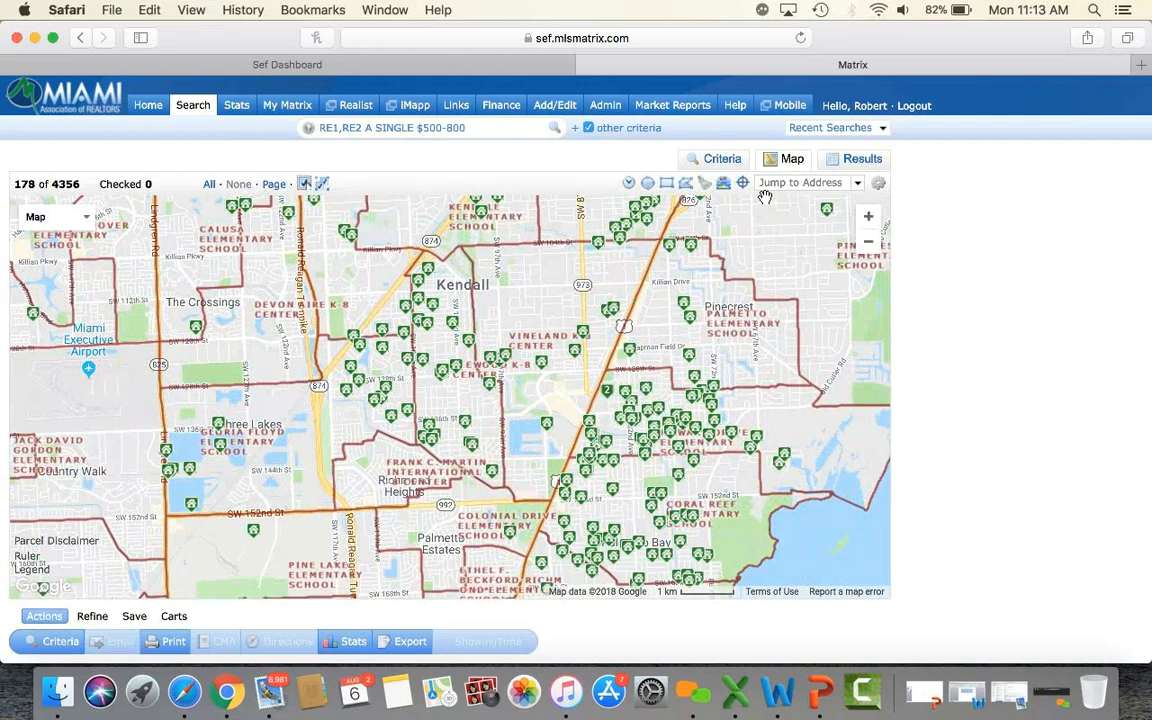
# Replace the elementary school boundaries with High School boundaries in Layers.
pyautogui.click(723, 186)
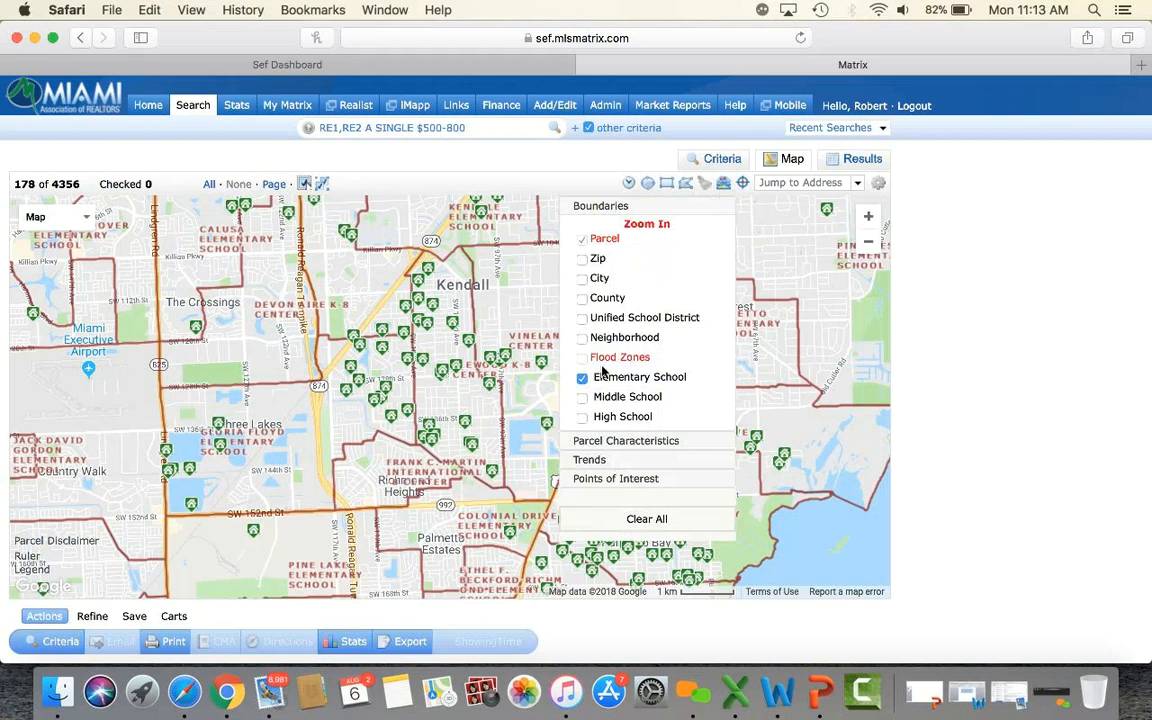
pyautogui.click(582, 380)
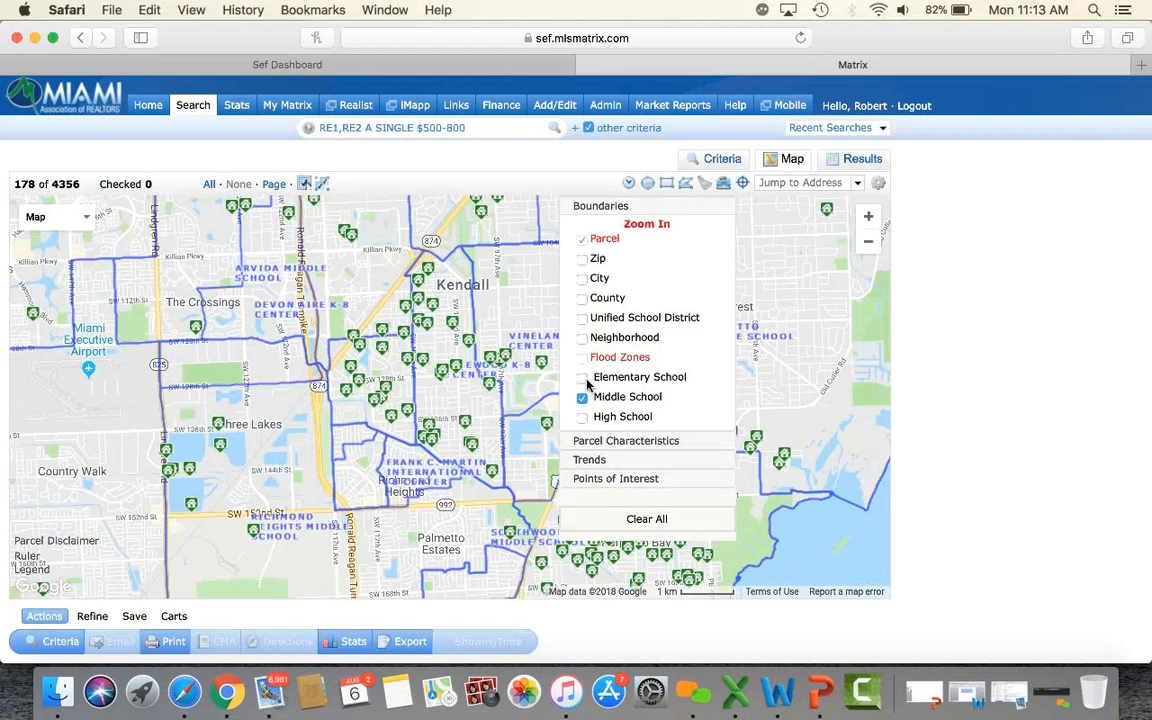
pyautogui.click(582, 399)
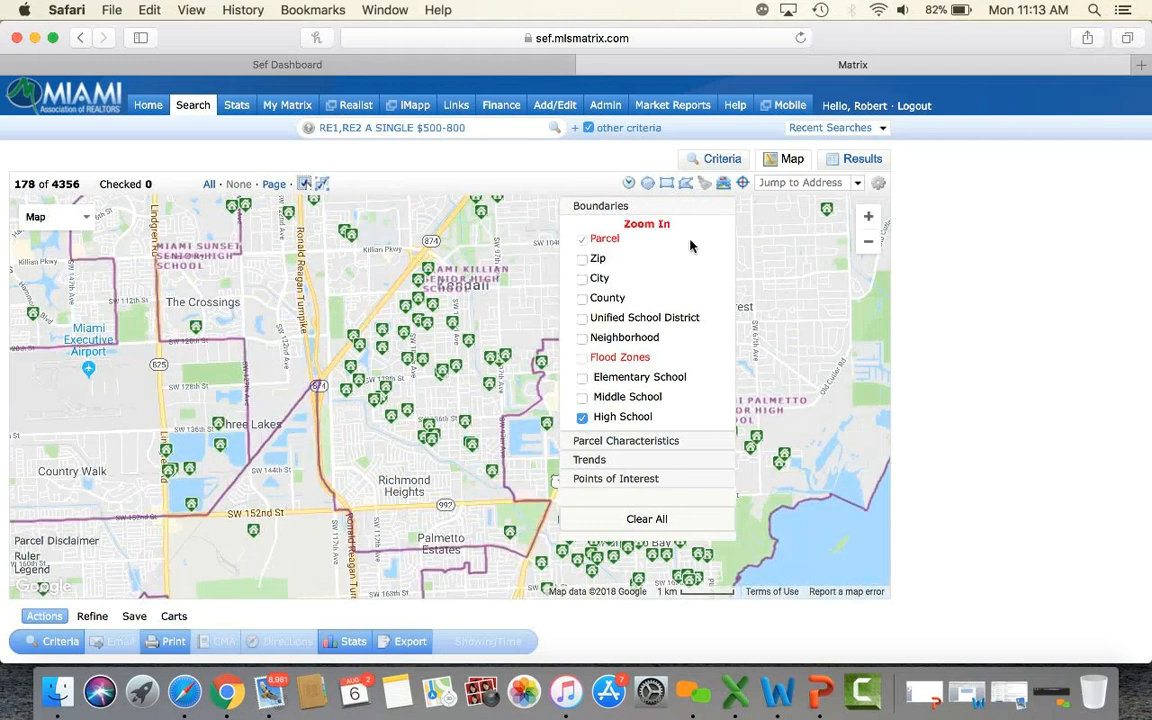
pyautogui.click(724, 186)
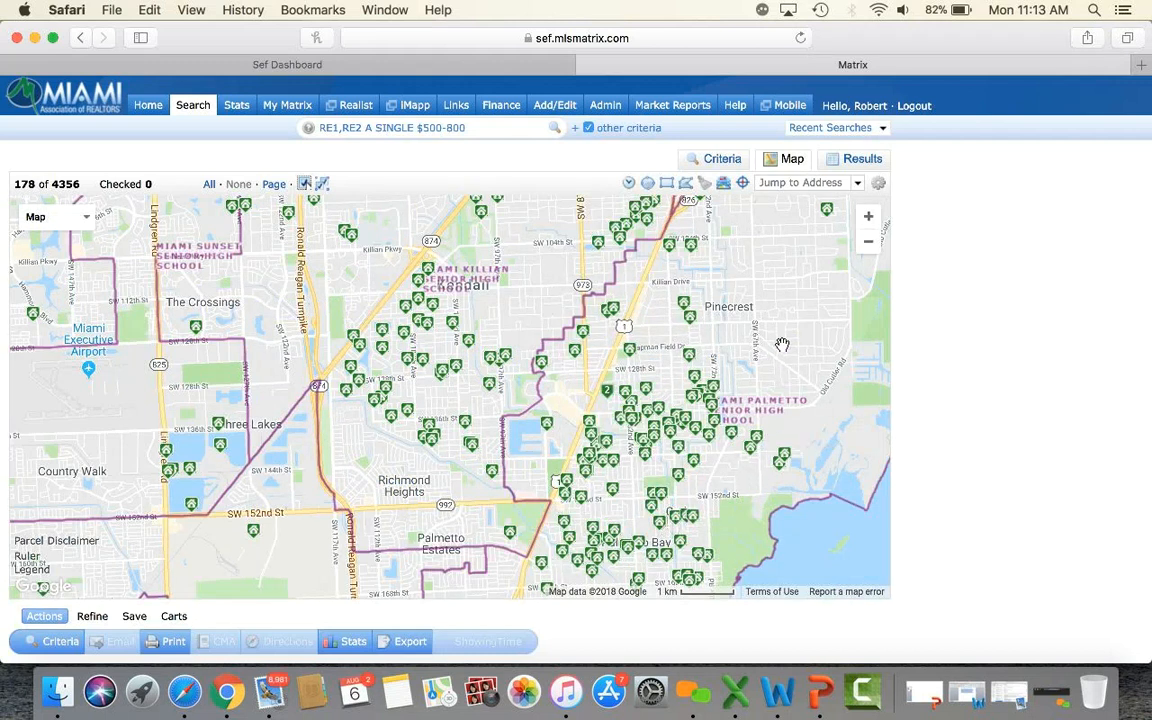
pyautogui.moveTo(747, 459)
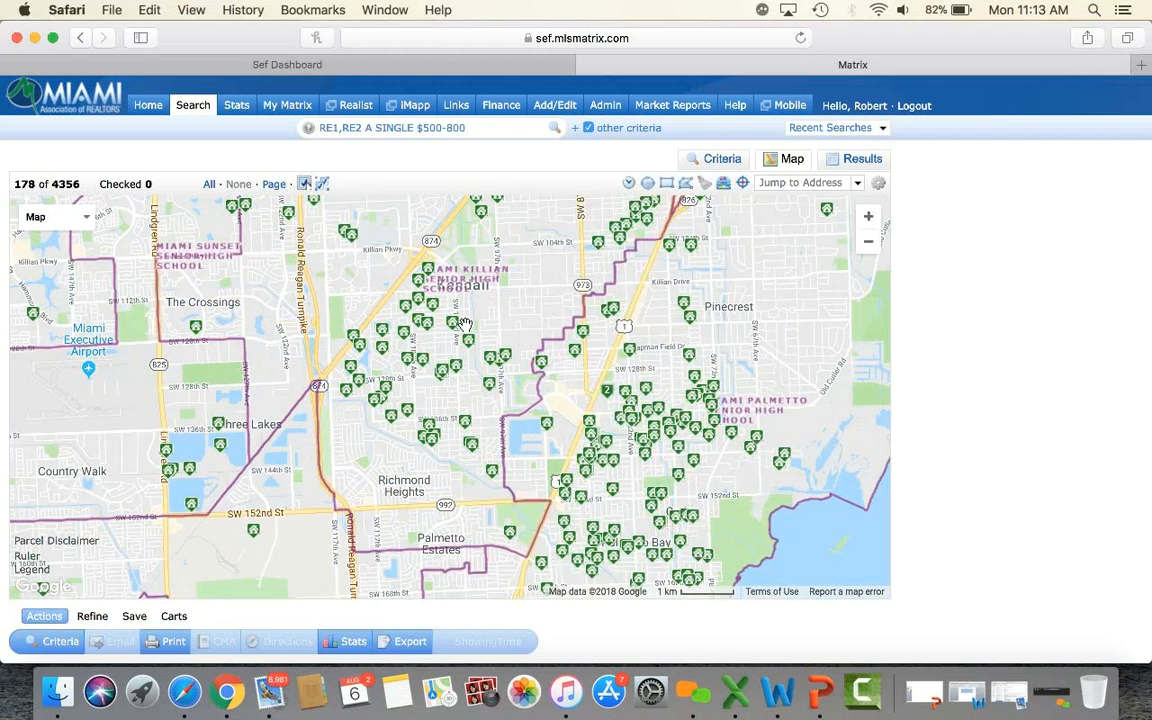
# Turn off high school boundaries and shade zip codes by the Median Sale Price trend.
pyautogui.click(726, 187)
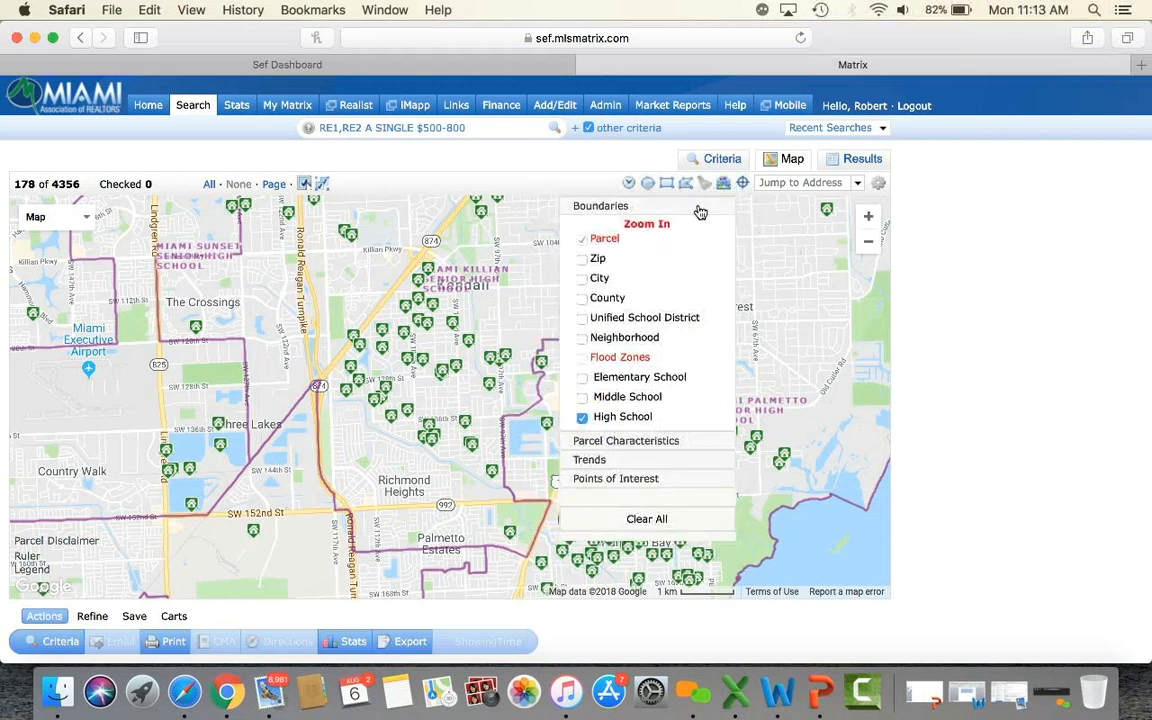
pyautogui.click(583, 418)
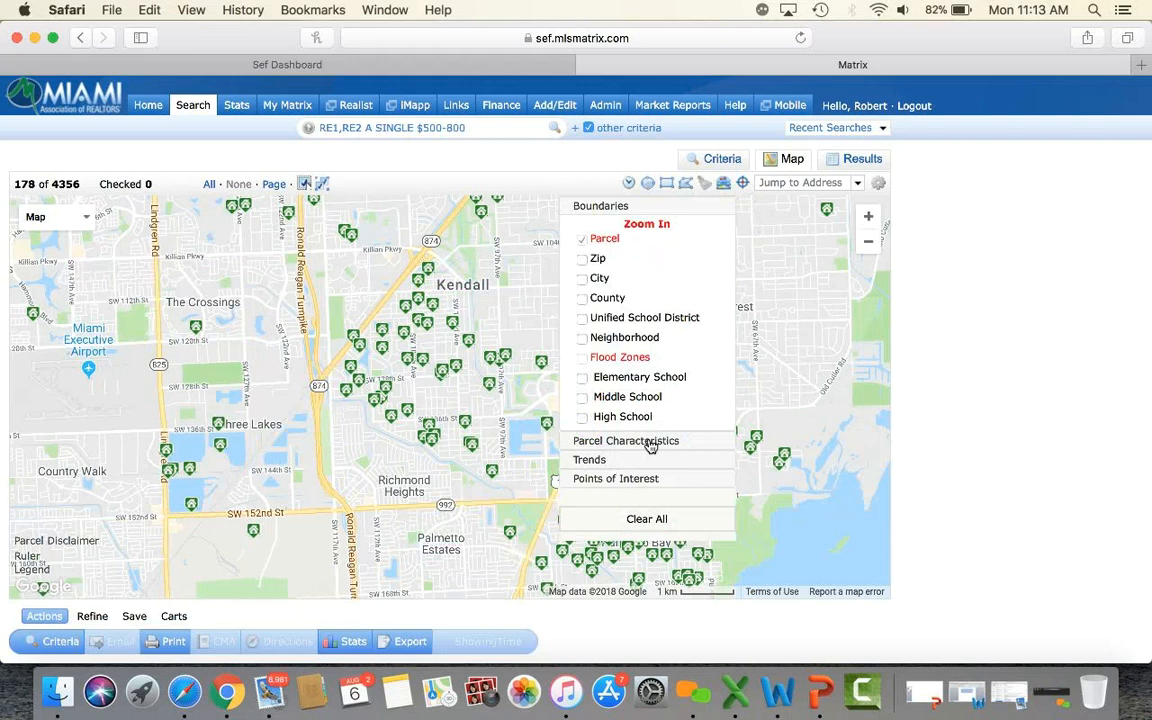
pyautogui.click(601, 462)
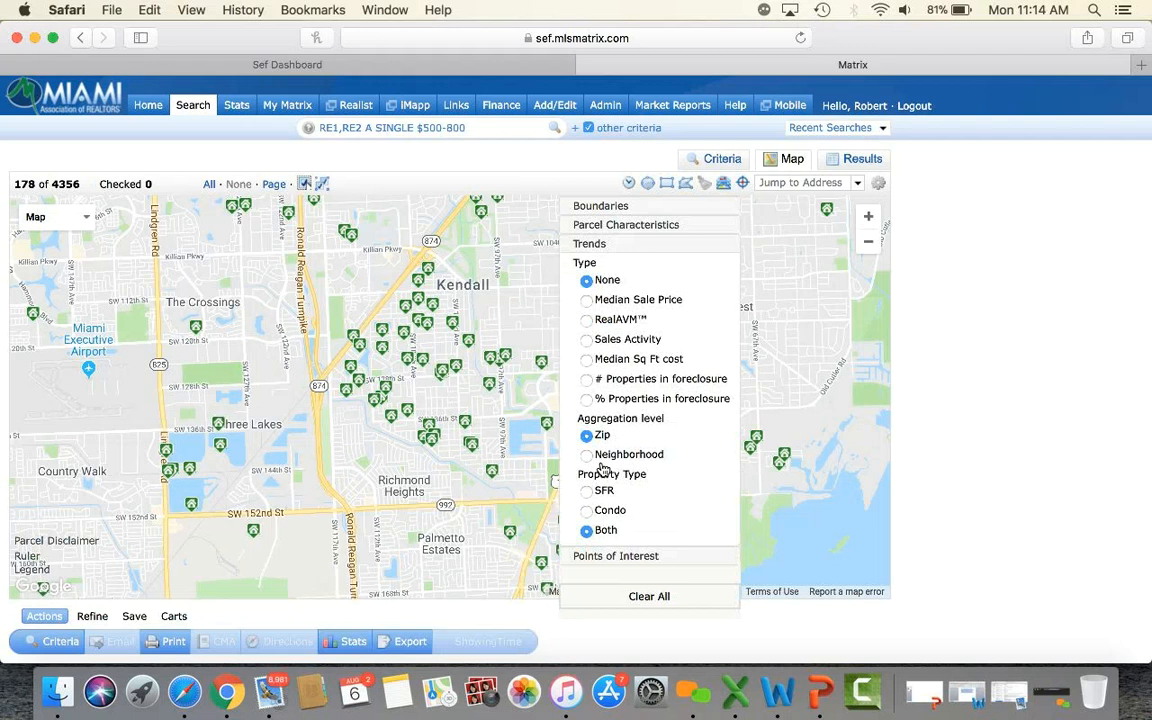
pyautogui.click(587, 302)
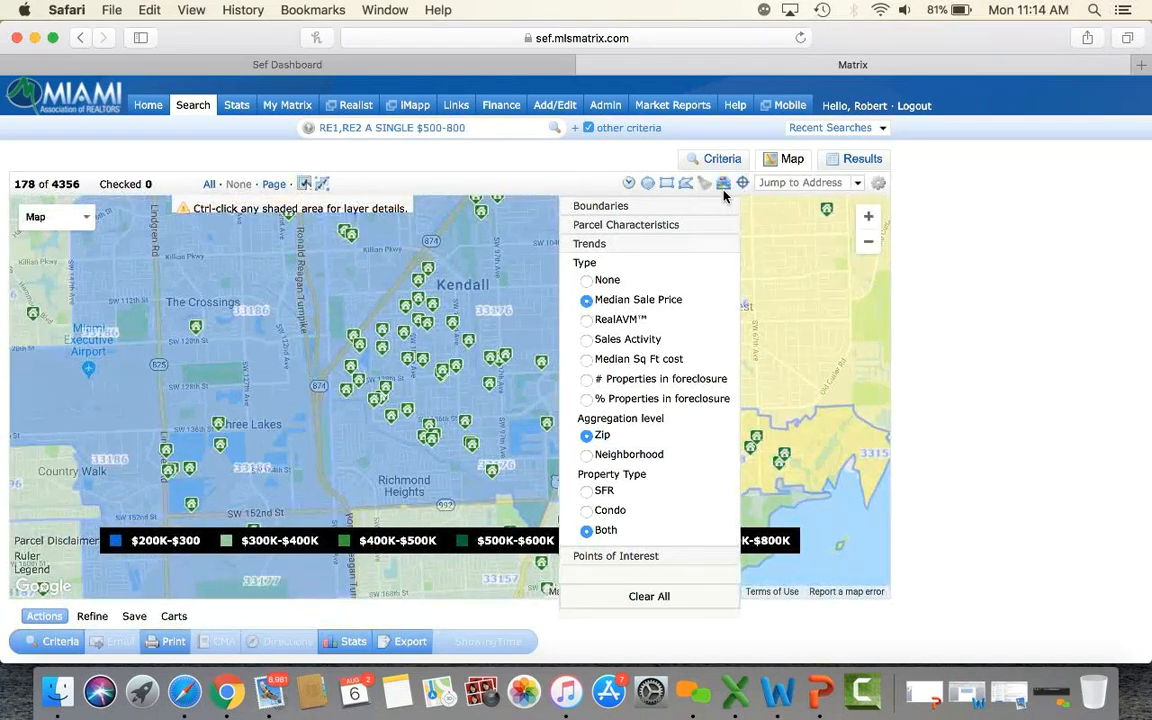
# Pan toward Pinecrest, then Clear All overlays, leaving only the listing pins.
pyautogui.moveTo(729, 367); pyautogui.dragTo(701, 401)
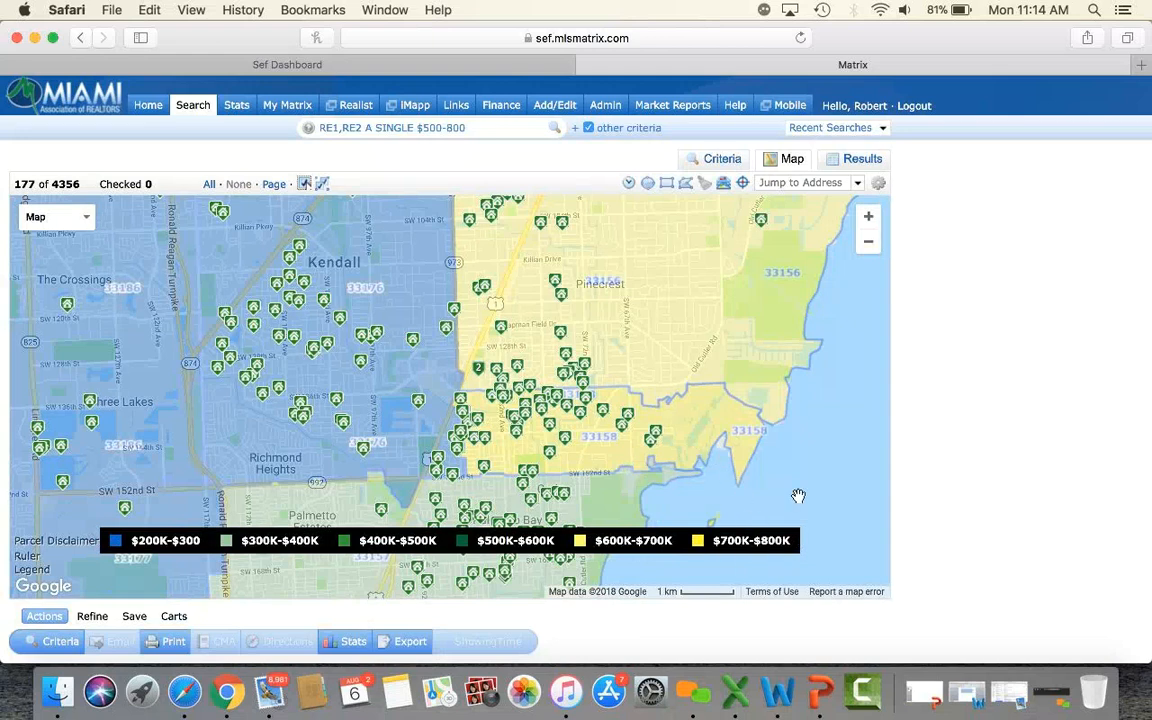
pyautogui.scroll(3, 760, 400)
pyautogui.moveTo(754, 376); pyautogui.dragTo(765, 357)
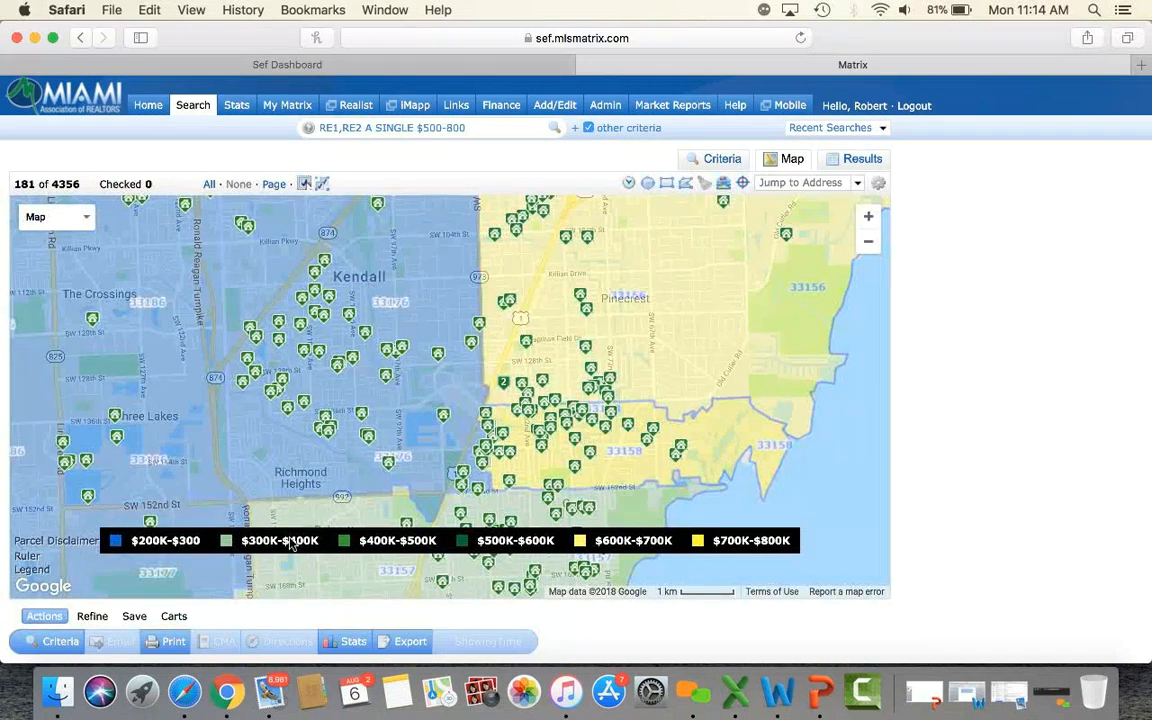
pyautogui.click(723, 190)
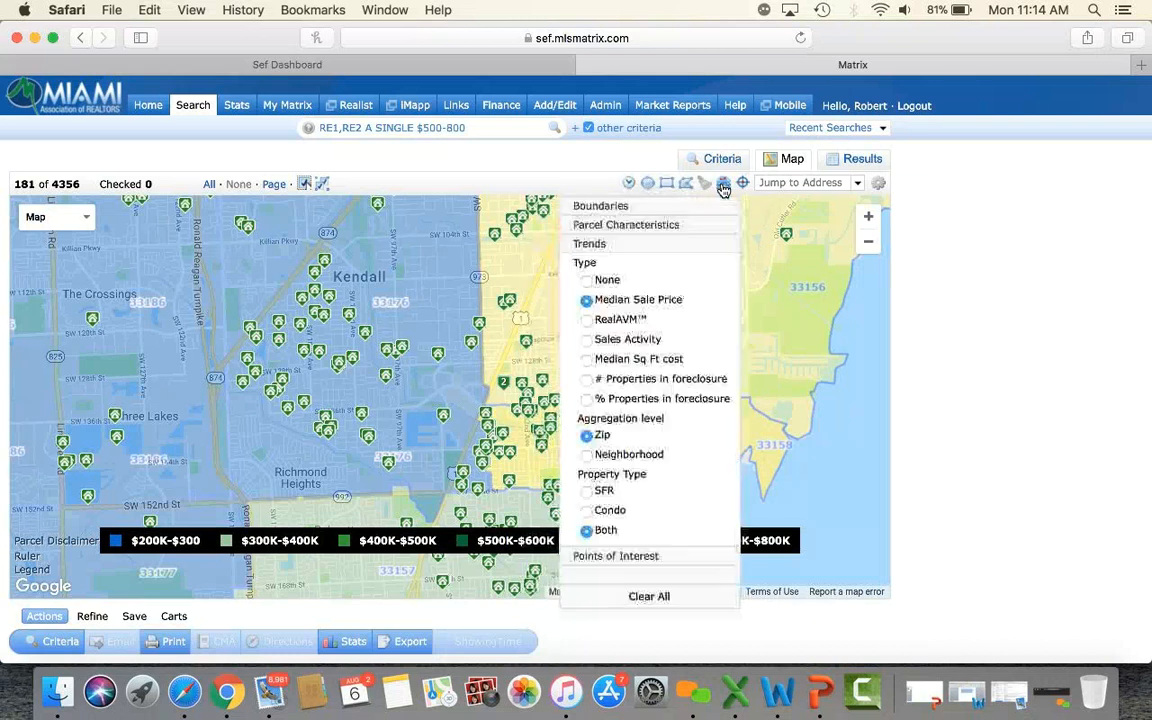
pyautogui.click(641, 598)
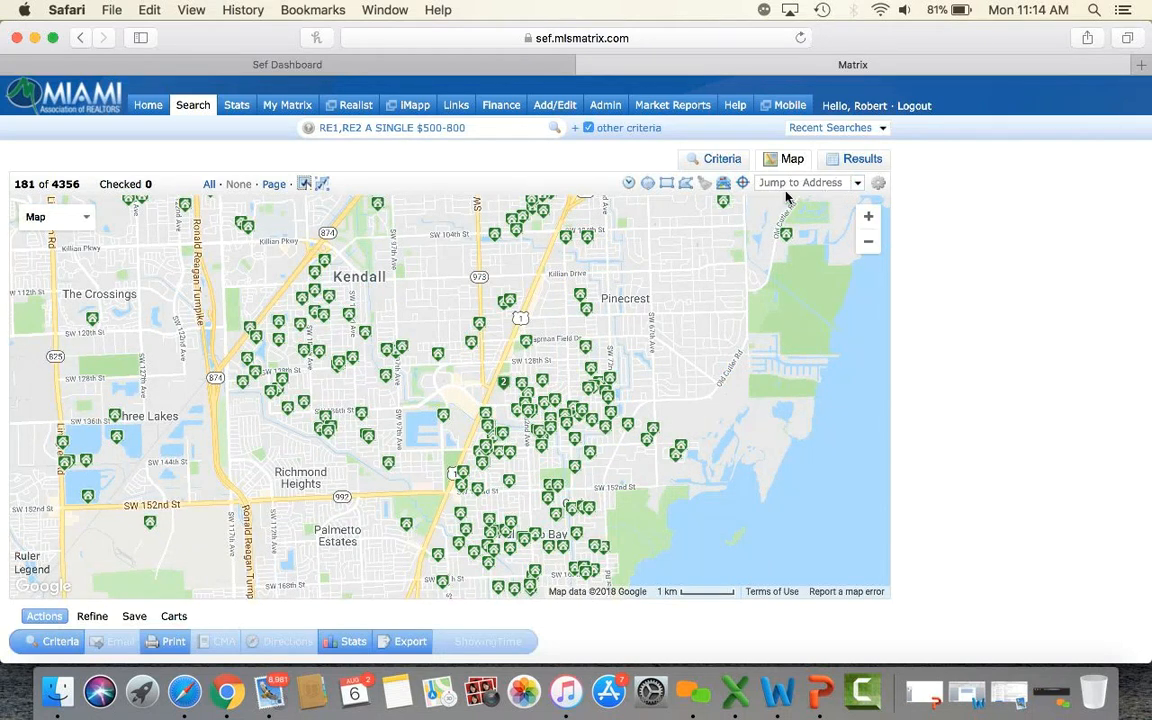
# Pin the entered Coral Gables street address on the map and close its address popup.
pyautogui.click(815, 182)
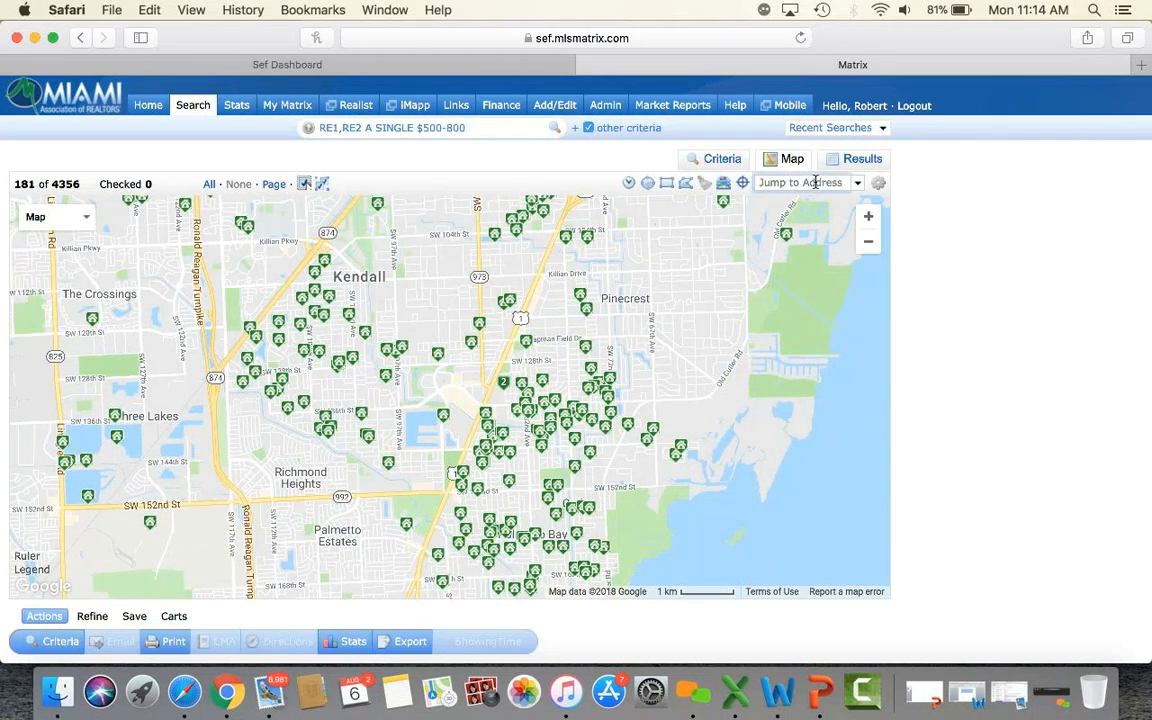
pyautogui.press('Return')
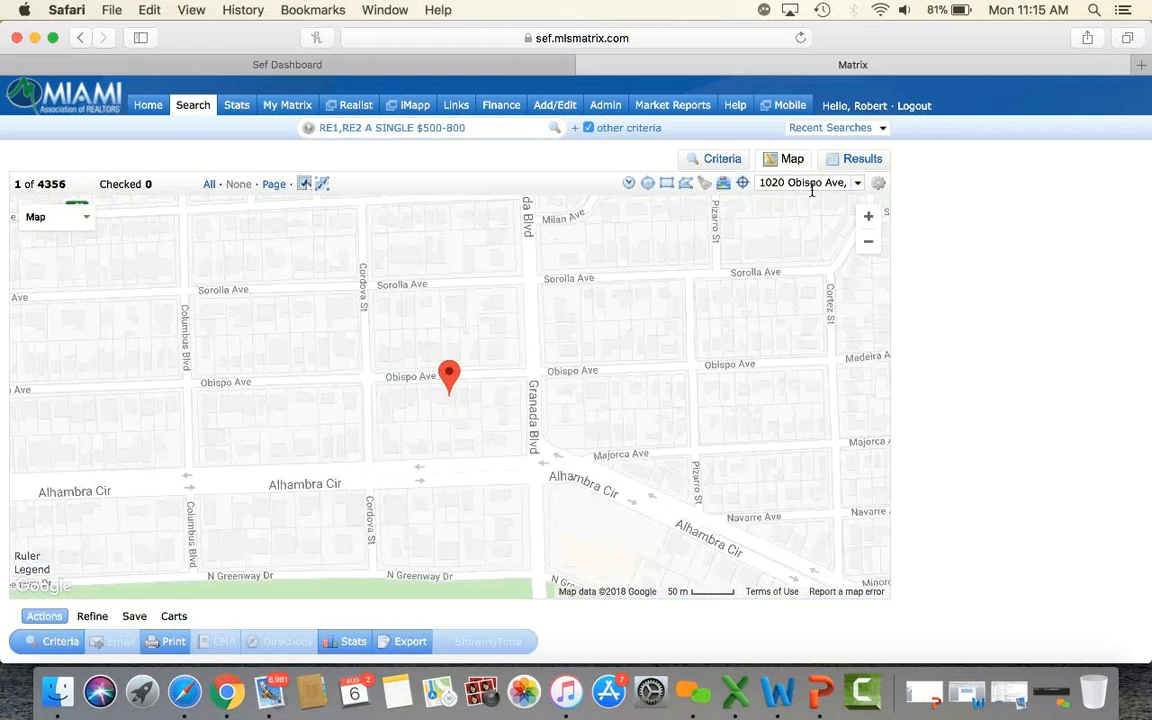
pyautogui.click(449, 385)
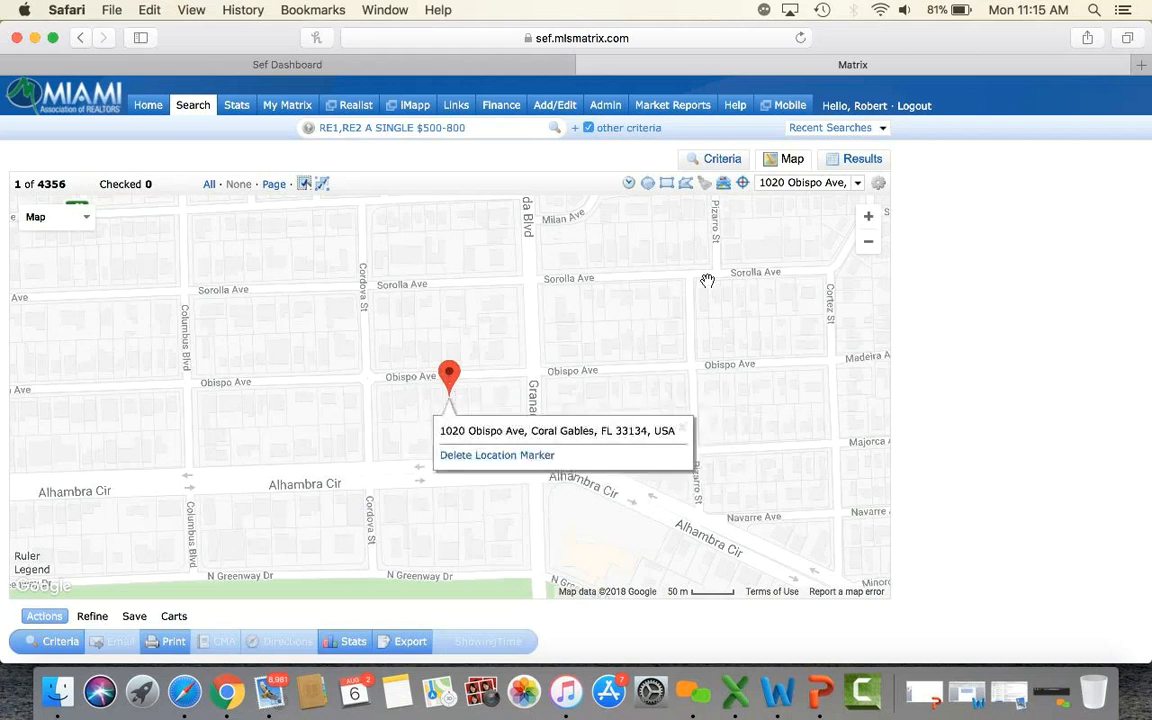
pyautogui.click(684, 431)
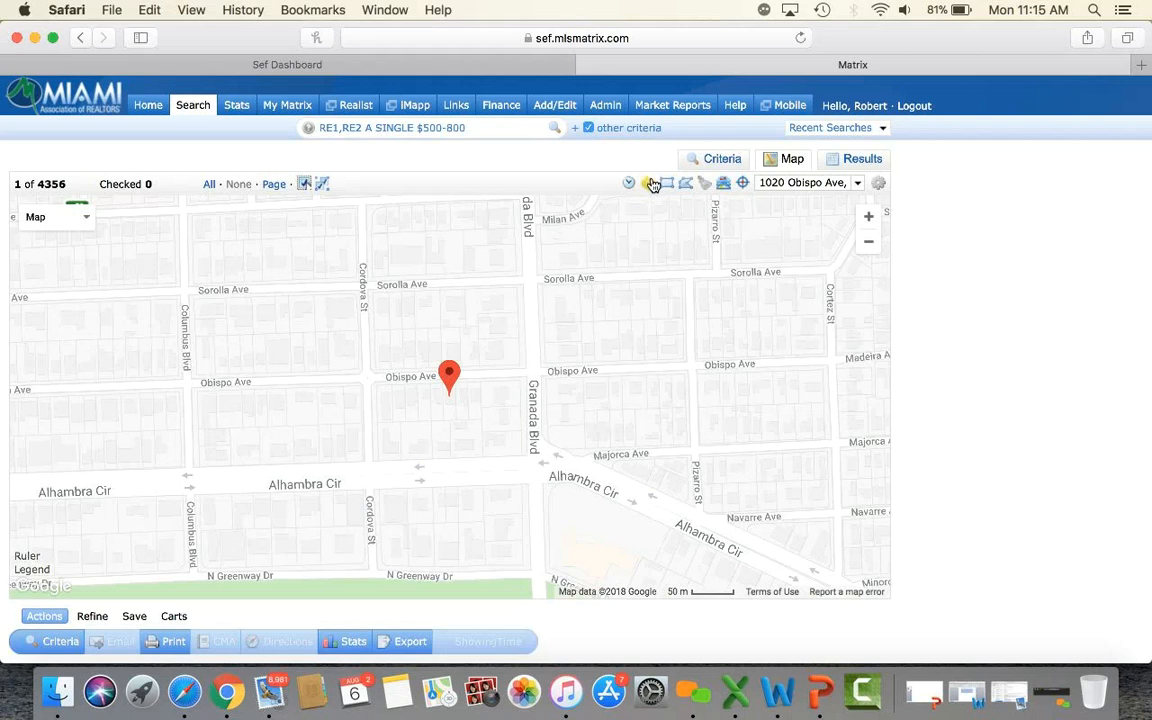
# Draw a radius circle around the pin, zoom out twice, and enlarge it to about 0.55 miles.
pyautogui.moveTo(457, 398); pyautogui.dragTo(785, 344)
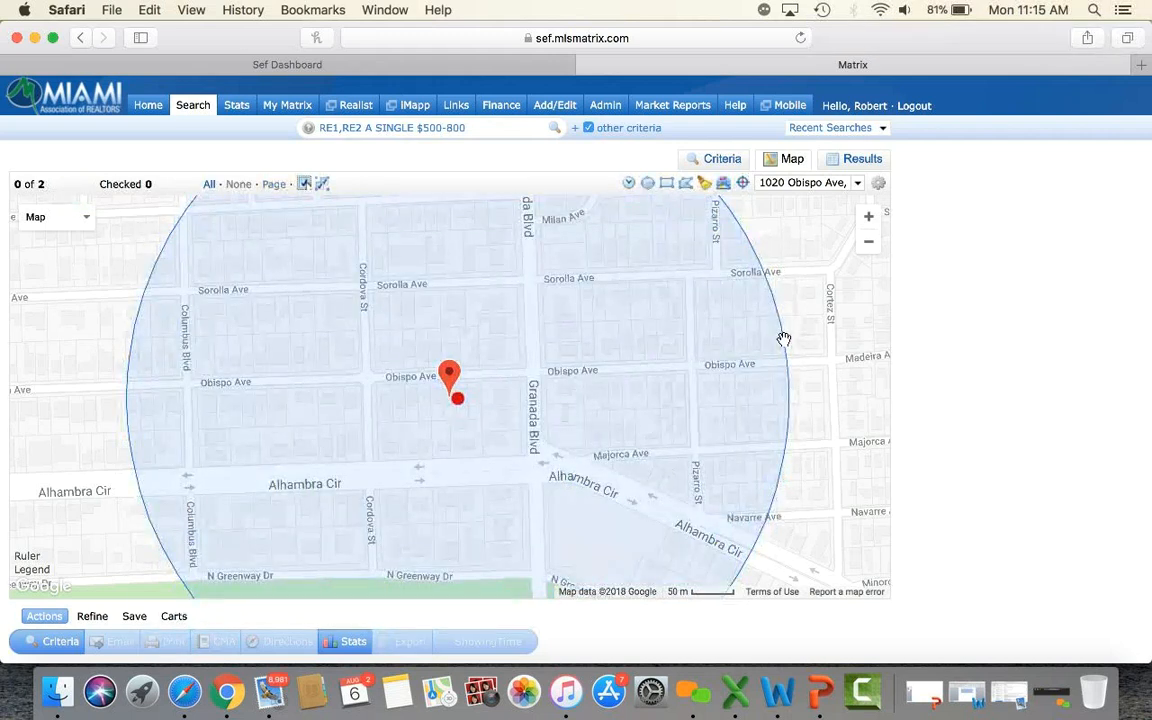
pyautogui.click(869, 244)
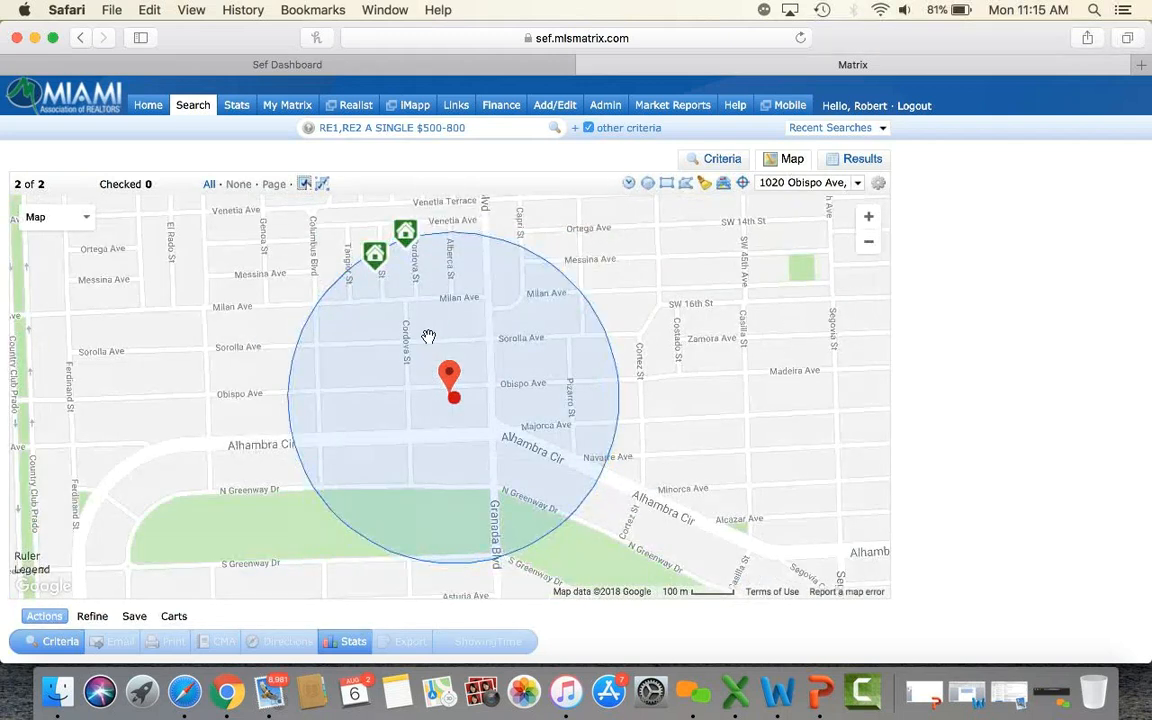
pyautogui.click(866, 244)
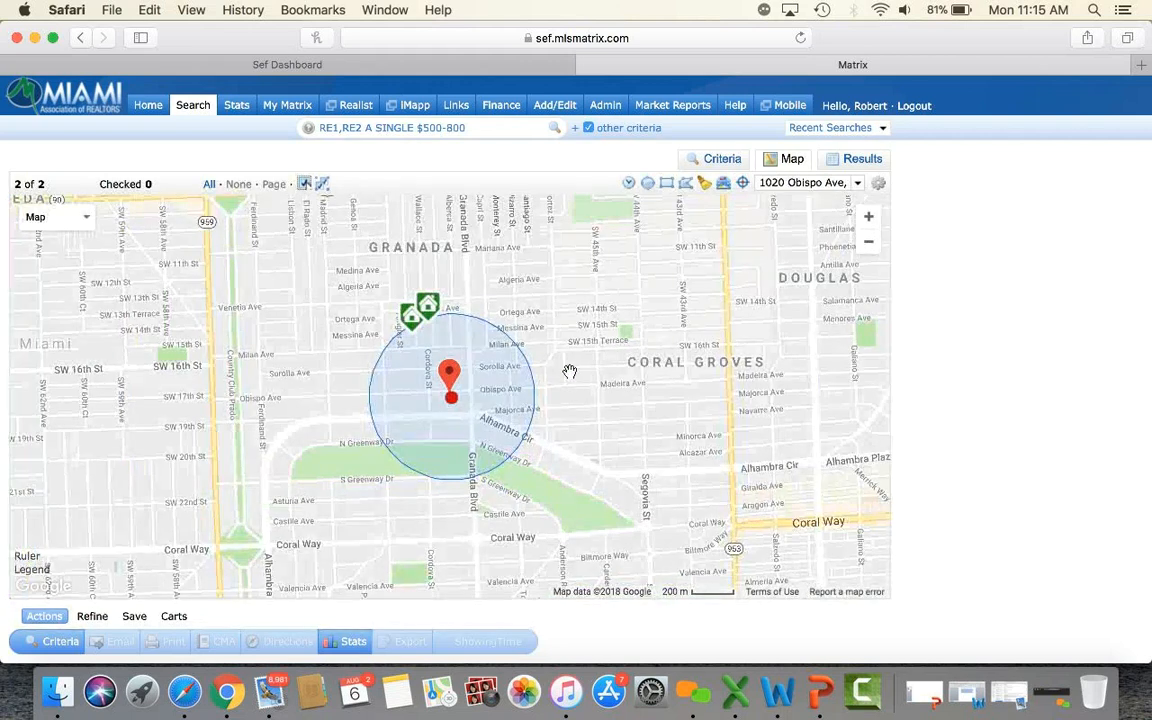
pyautogui.moveTo(536, 396); pyautogui.dragTo(624, 383)
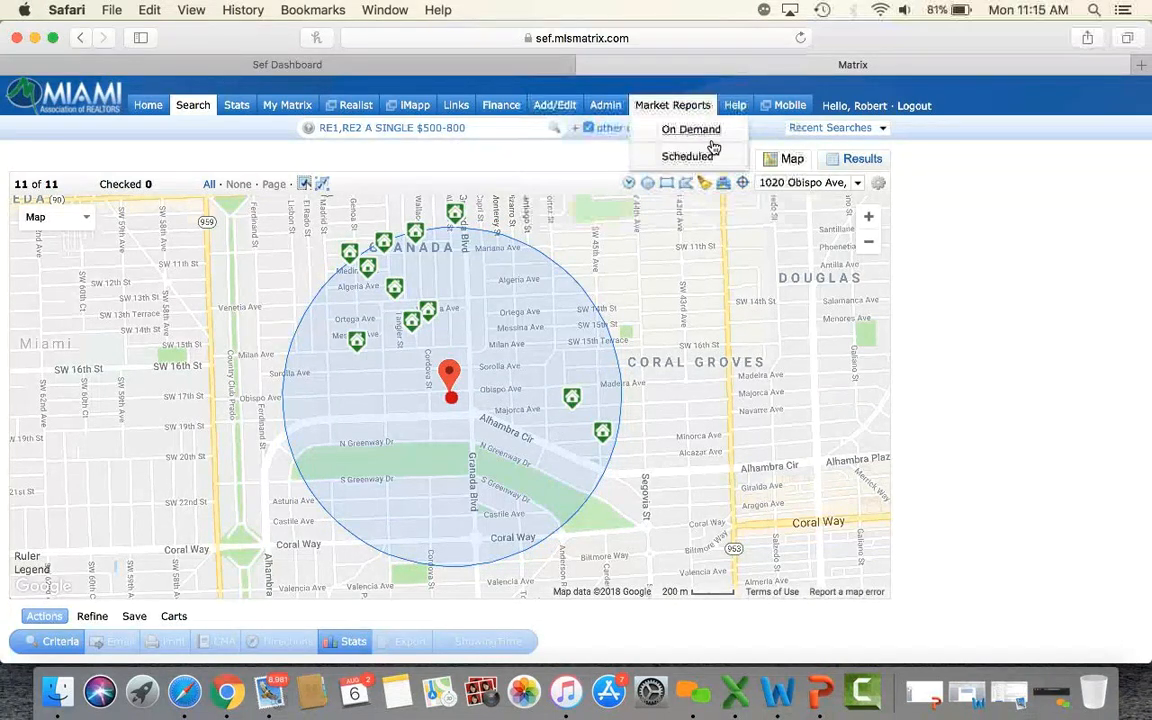
# Add Closed Sale to the search criteria, then clear the radius circle from the map.
pyautogui.click(719, 162)
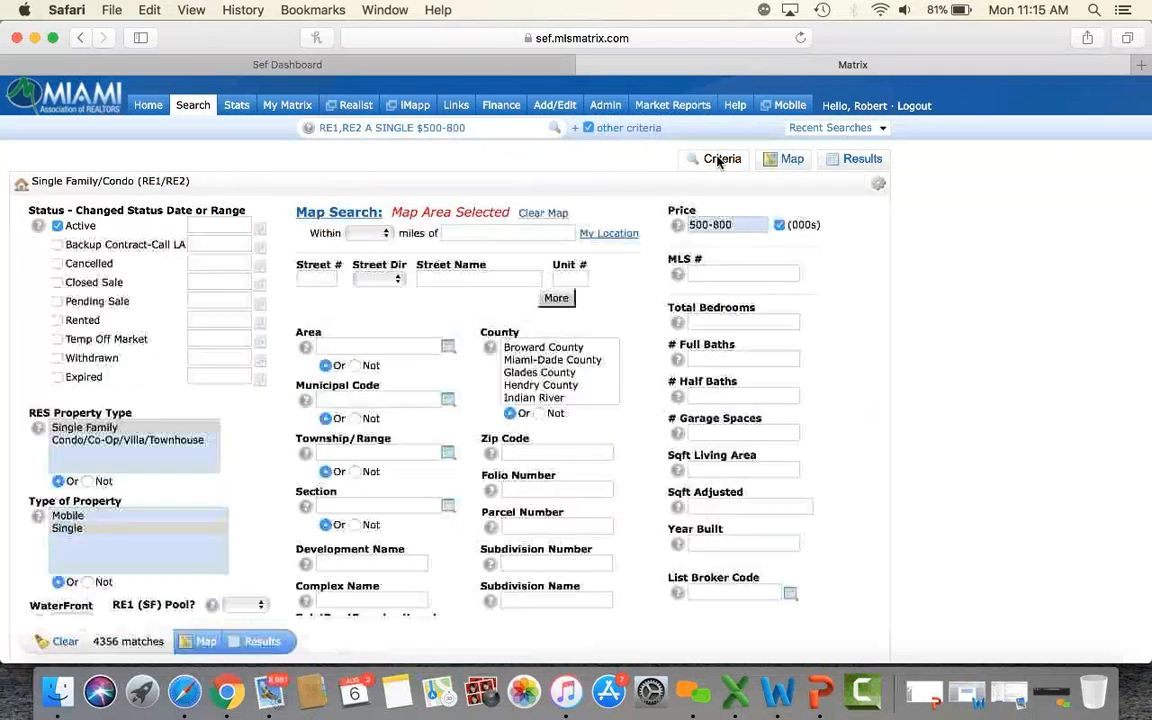
pyautogui.click(58, 283)
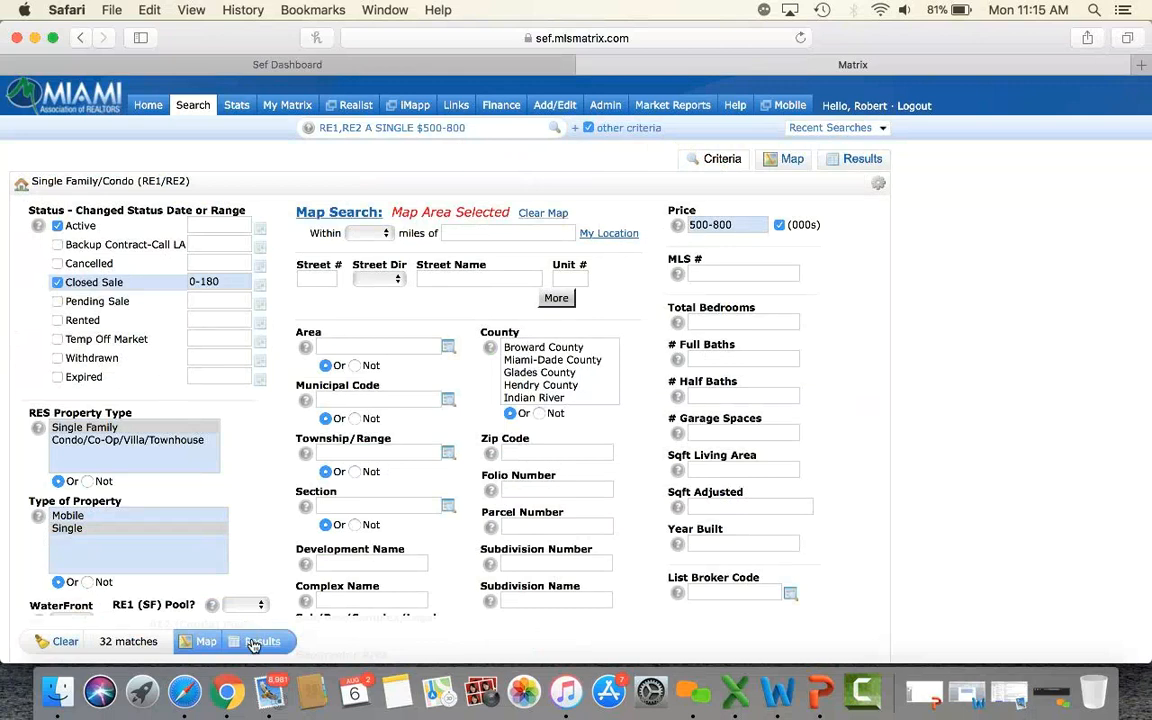
pyautogui.click(792, 160)
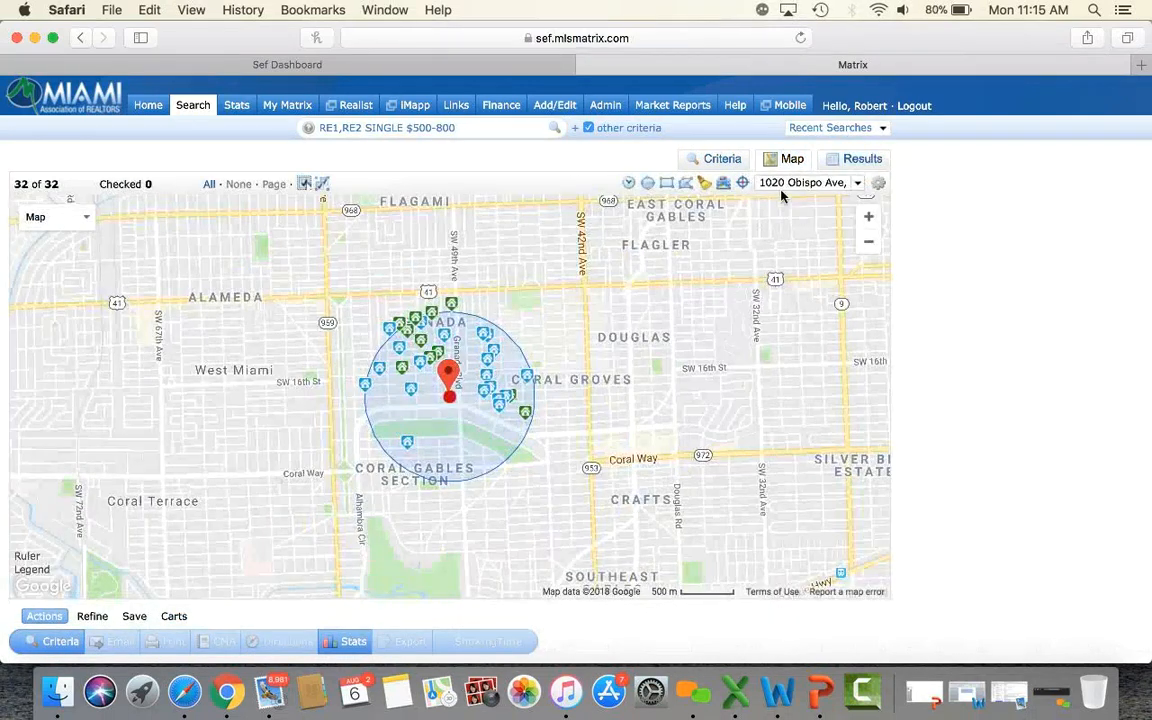
pyautogui.click(869, 217)
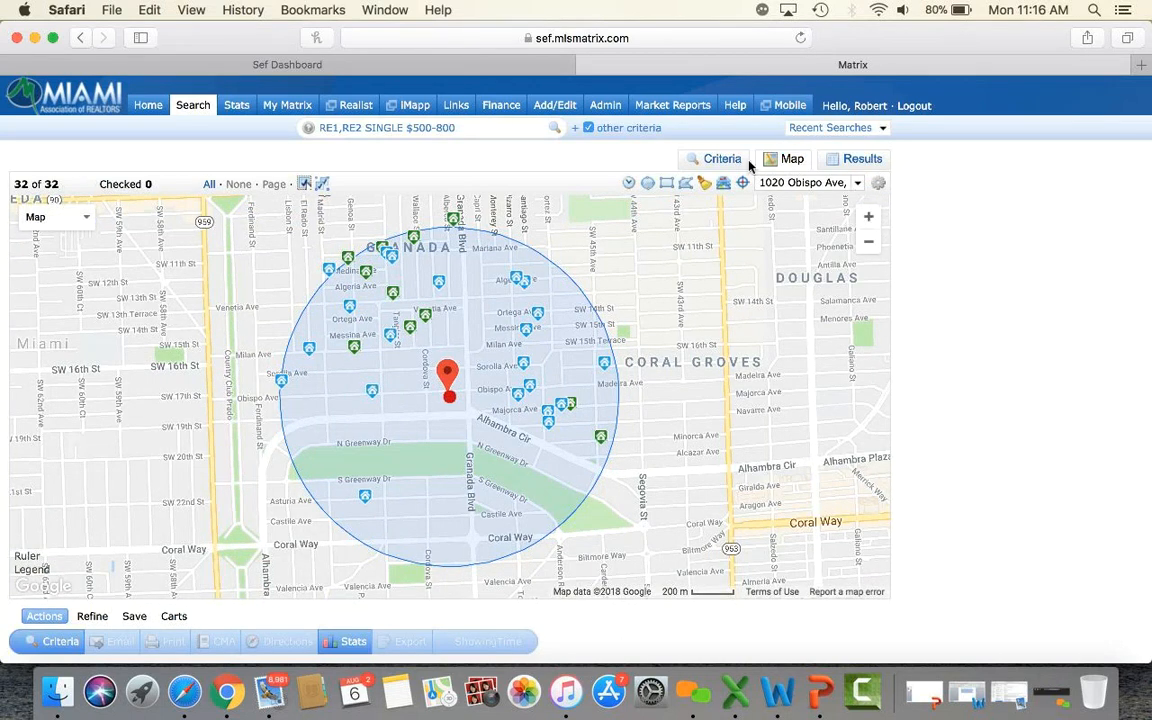
pyautogui.click(704, 186)
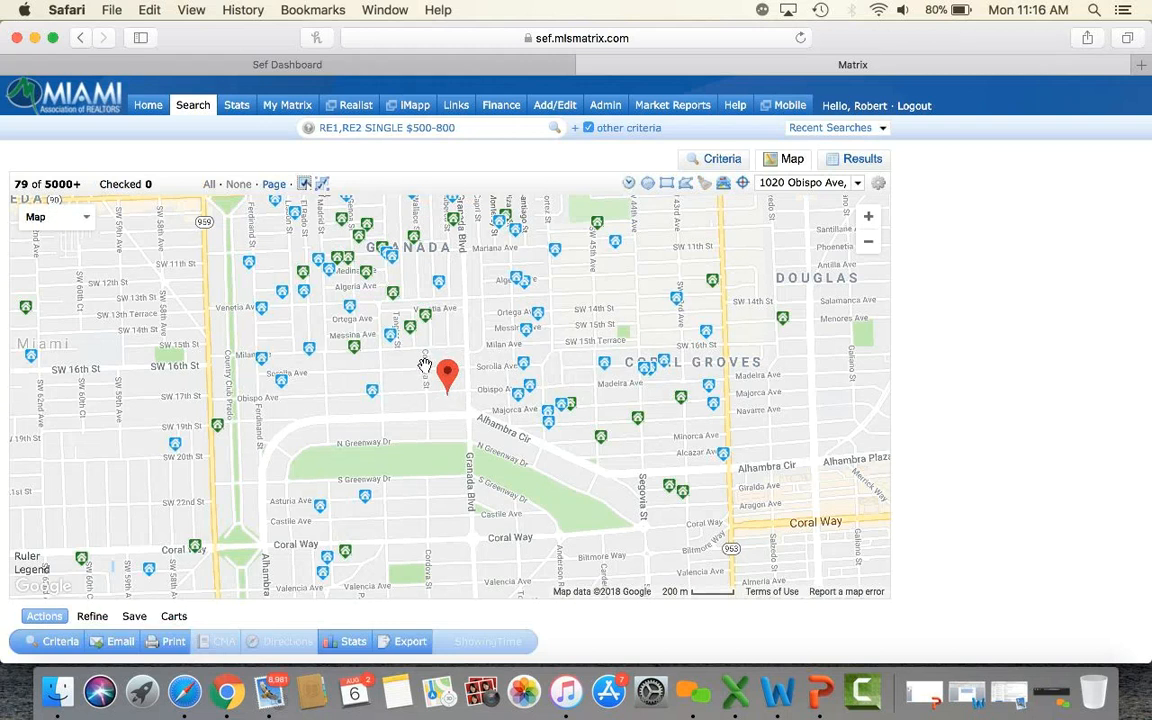
# Delete the Coral Gables location marker from the map.
pyautogui.click(446, 384)
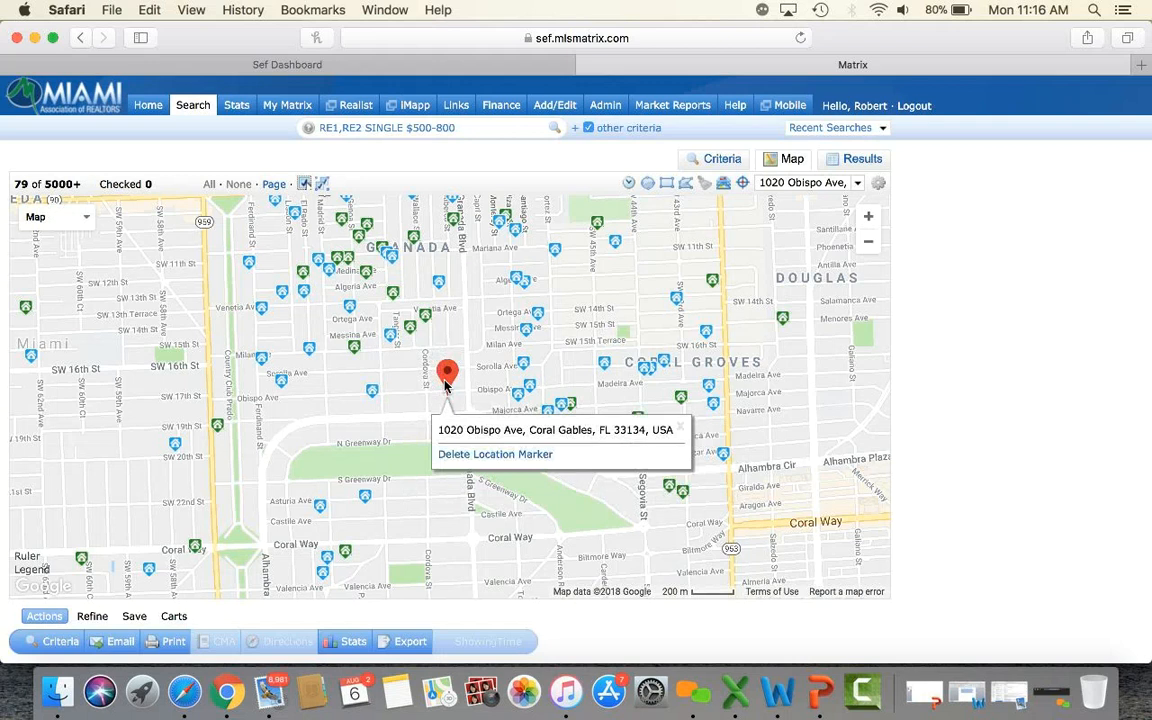
pyautogui.click(481, 455)
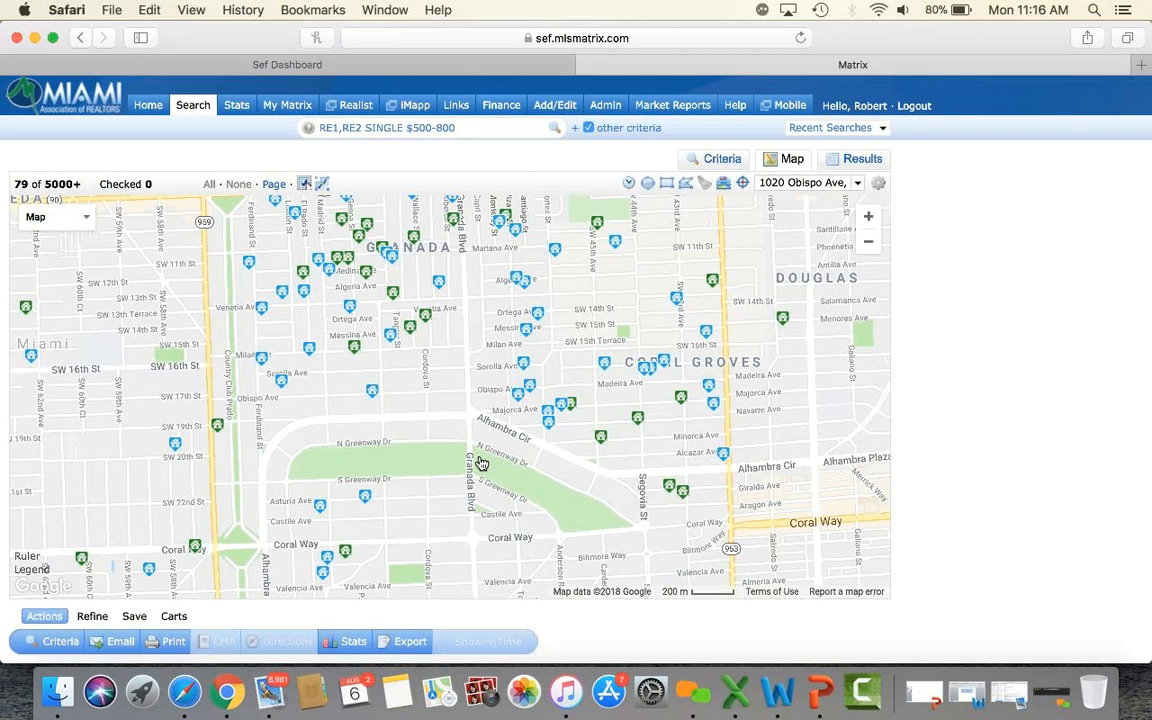
pyautogui.click(186, 113)
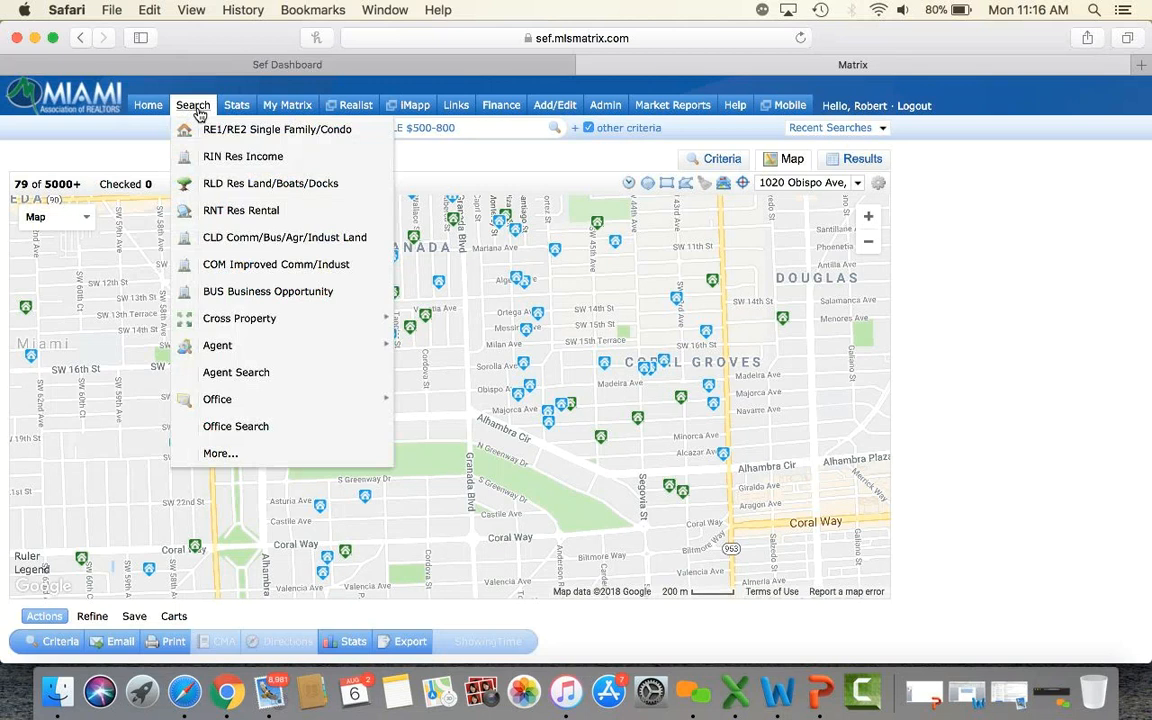
# Search Single Family, type Single homes in zip 33133 with WaterFront and Pool set to Yes.
pyautogui.click(220, 132)
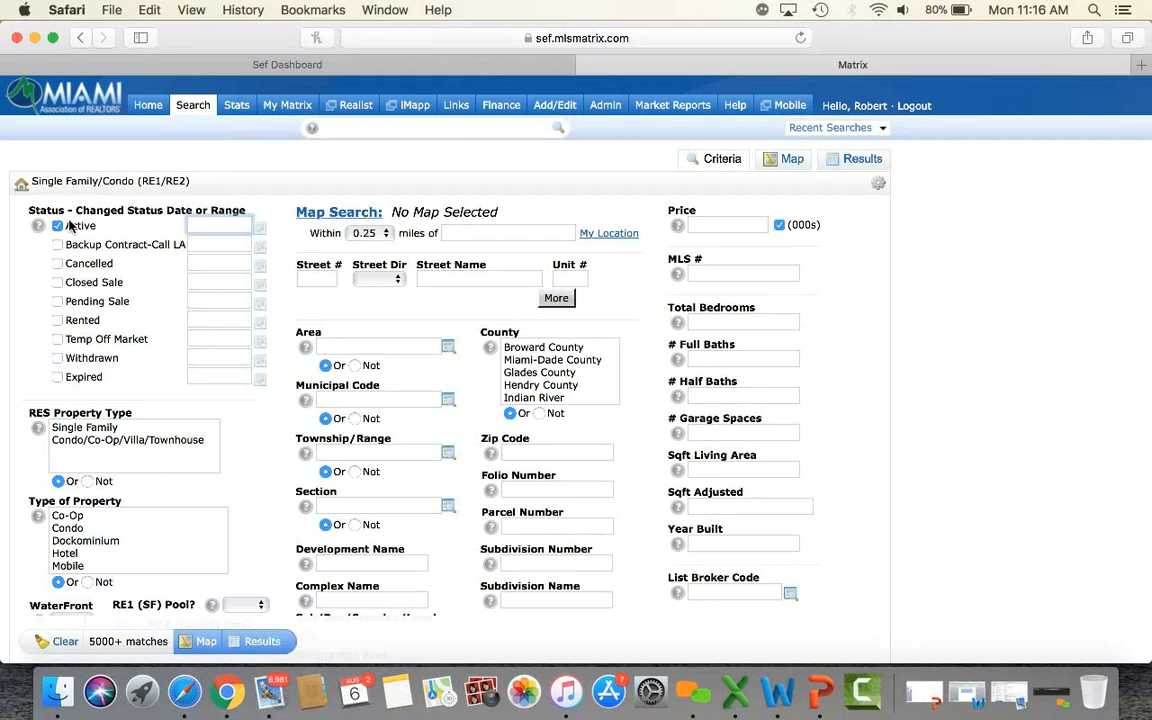
pyautogui.click(93, 428)
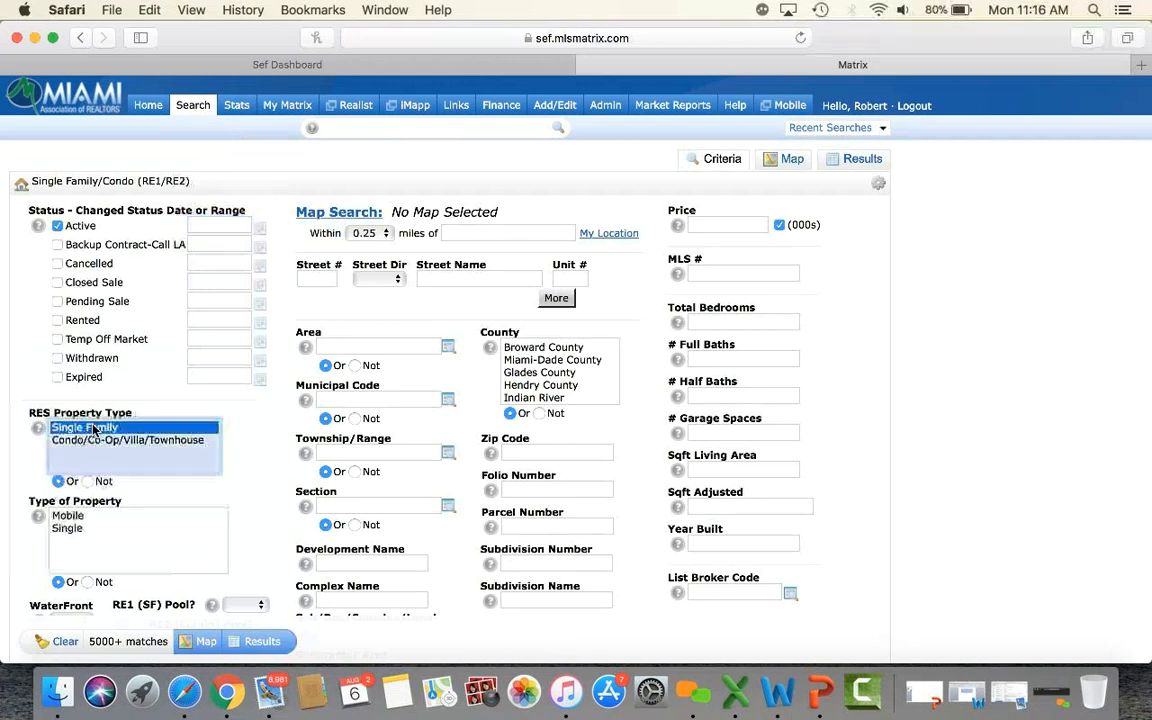
pyautogui.click(76, 530)
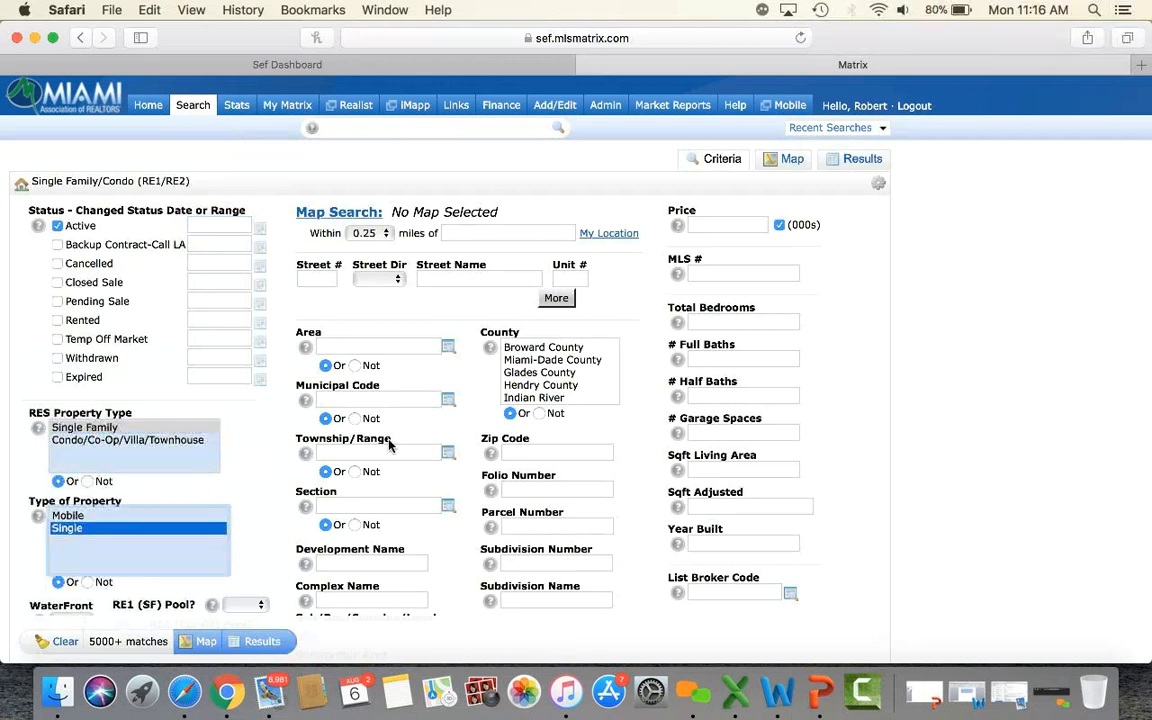
pyautogui.scroll(-3, 459, 407)
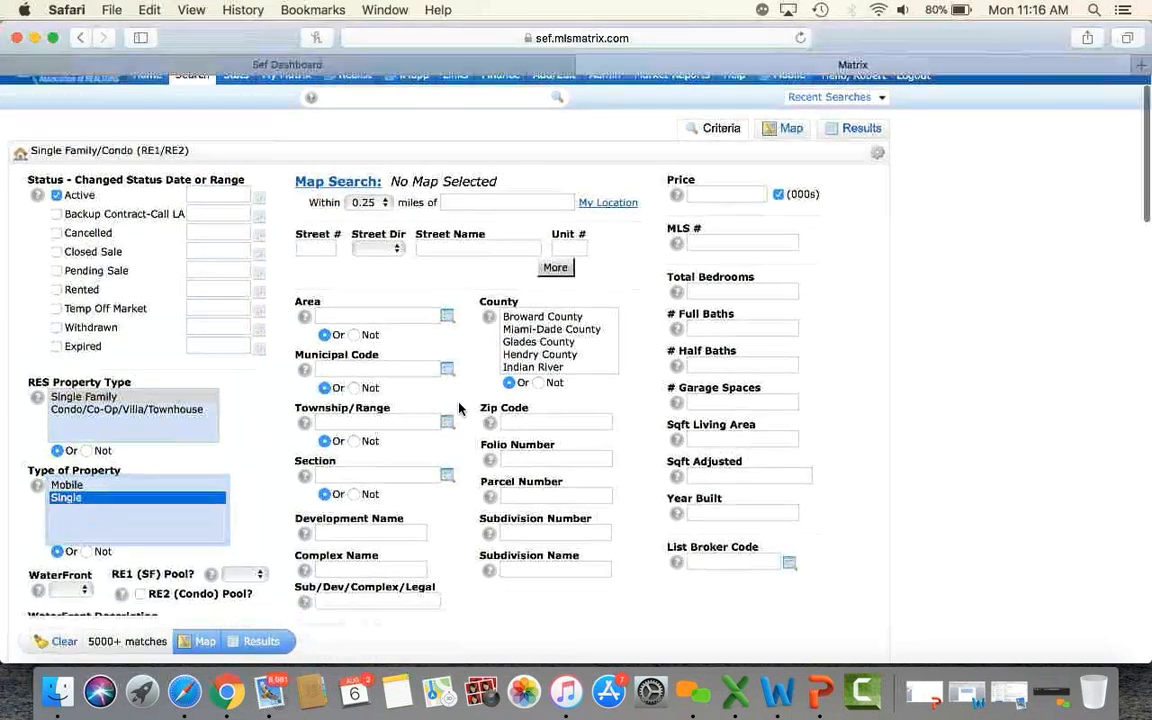
pyautogui.click(567, 373)
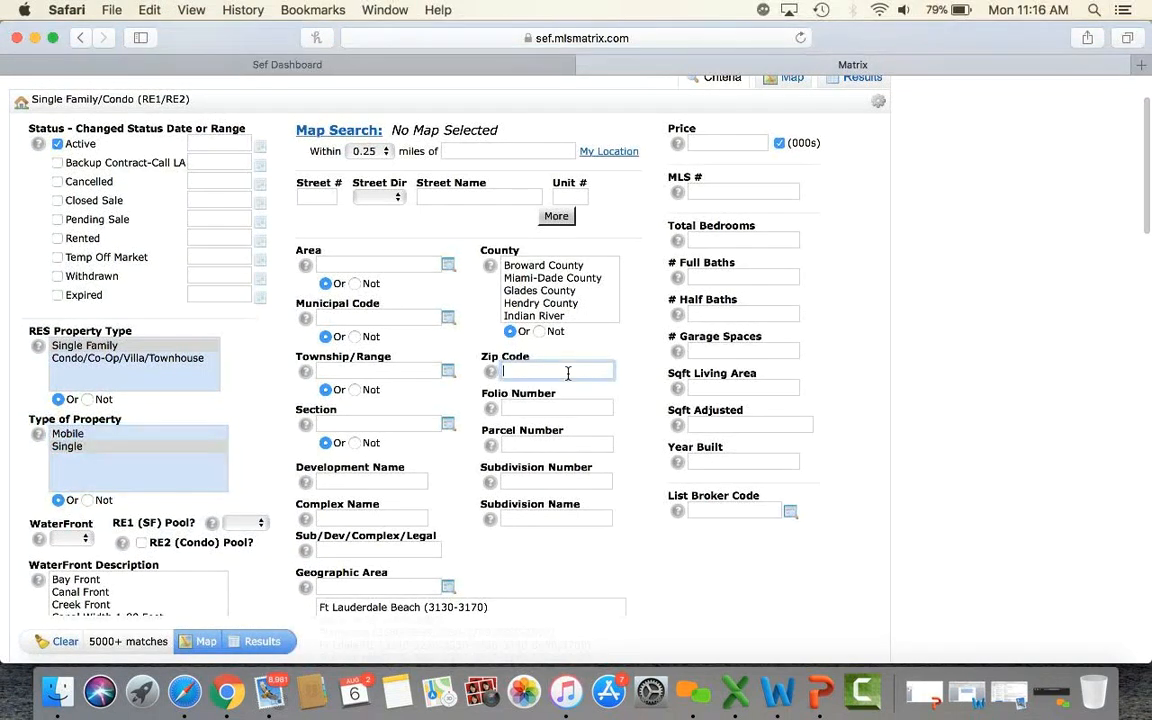
pyautogui.write('33133')
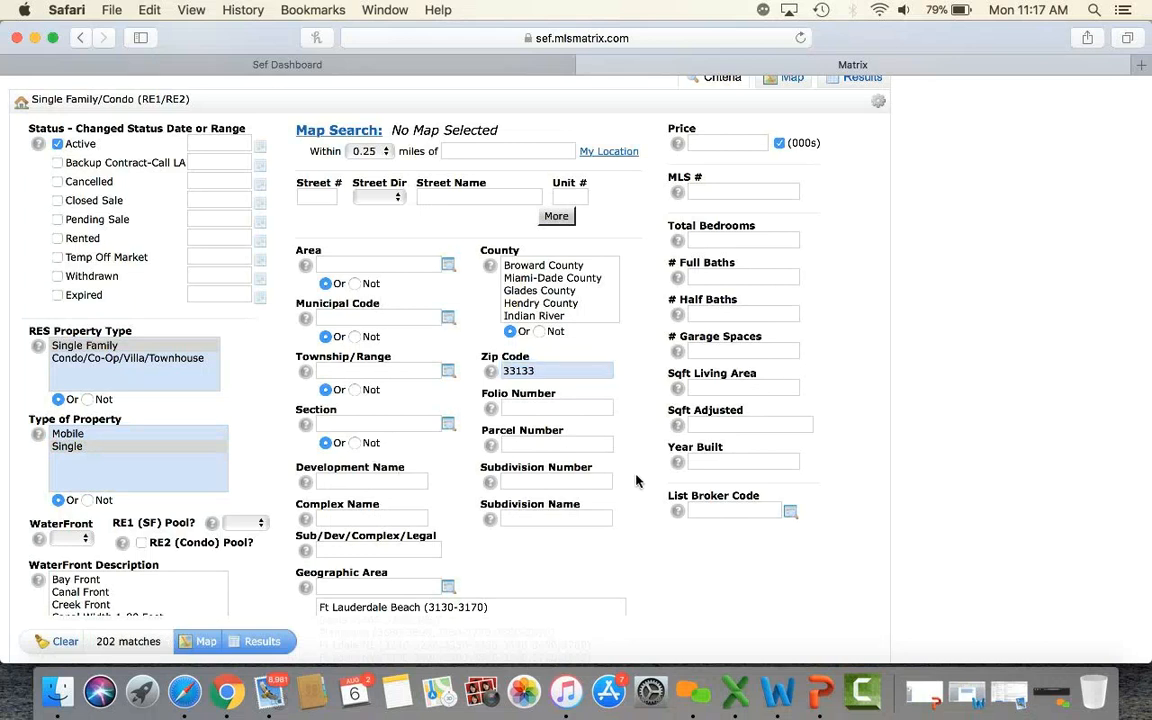
pyautogui.click(67, 541)
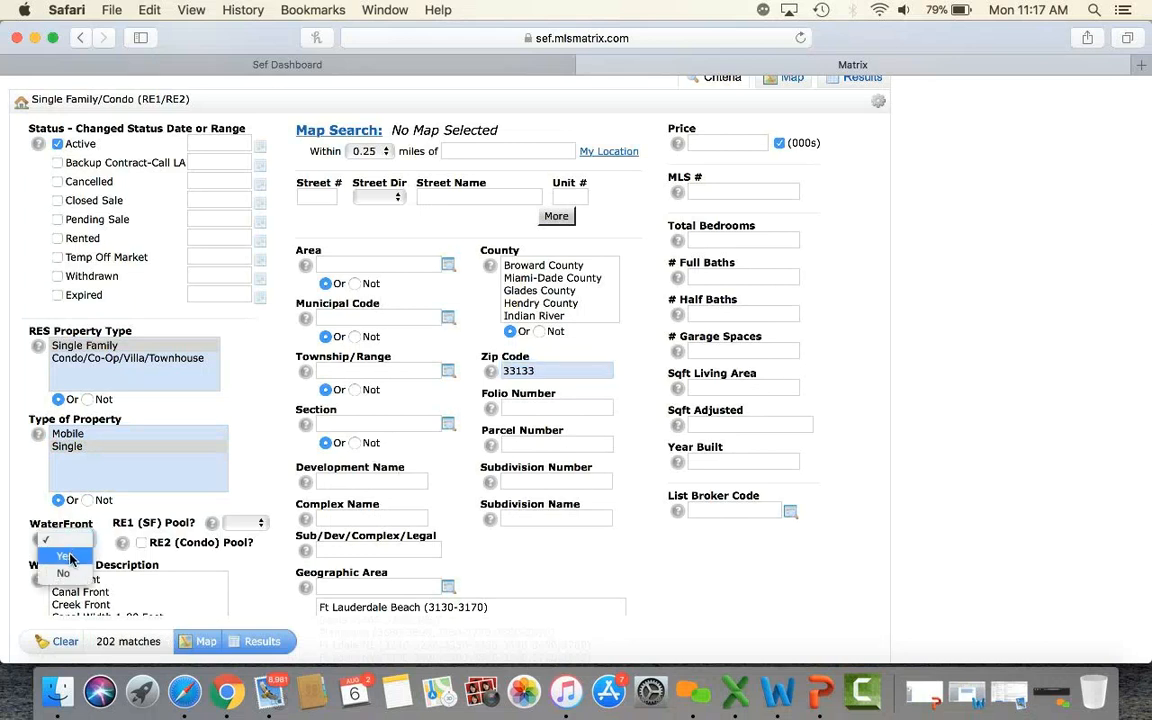
pyautogui.click(65, 555)
pyautogui.click(249, 525)
pyautogui.click(250, 539)
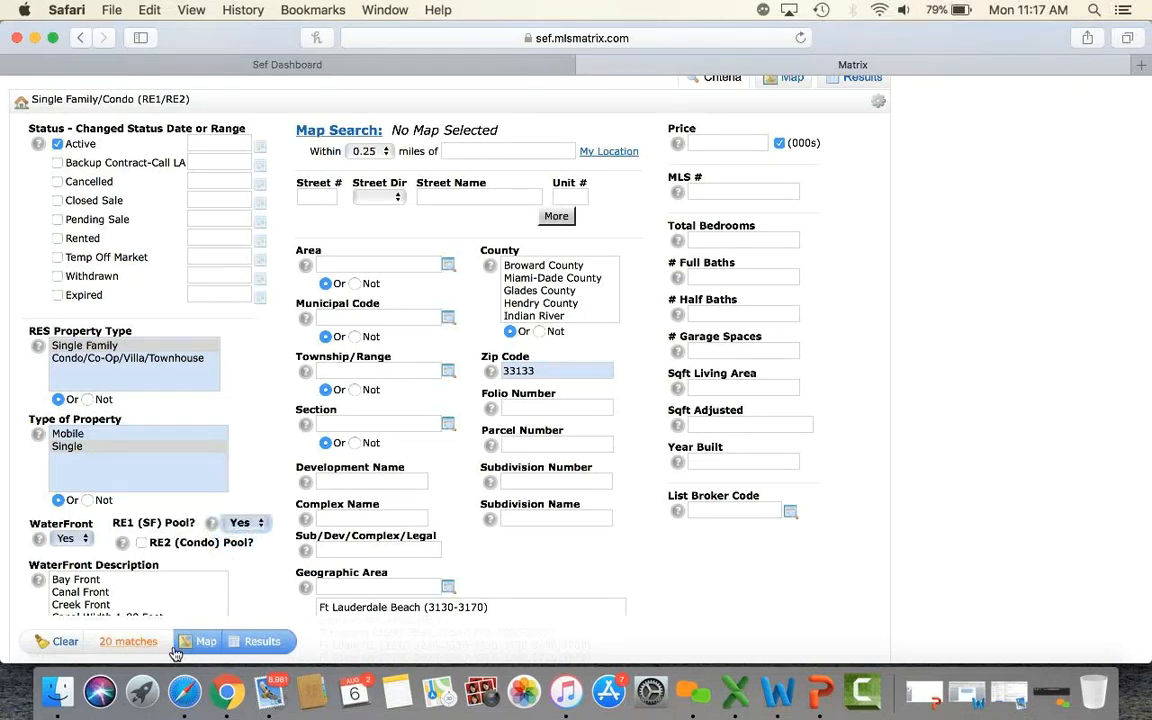
pyautogui.click(263, 645)
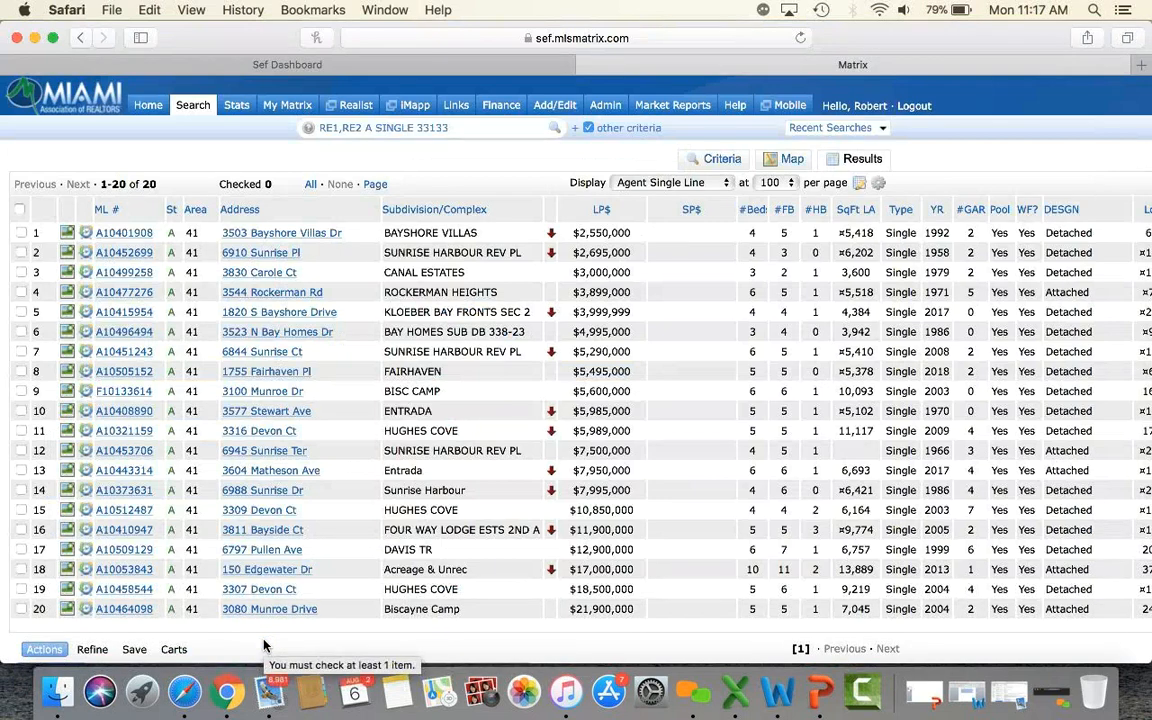
# Open the Save options below the results to create a New Saved Search.
pyautogui.scroll(-5, 263, 645)
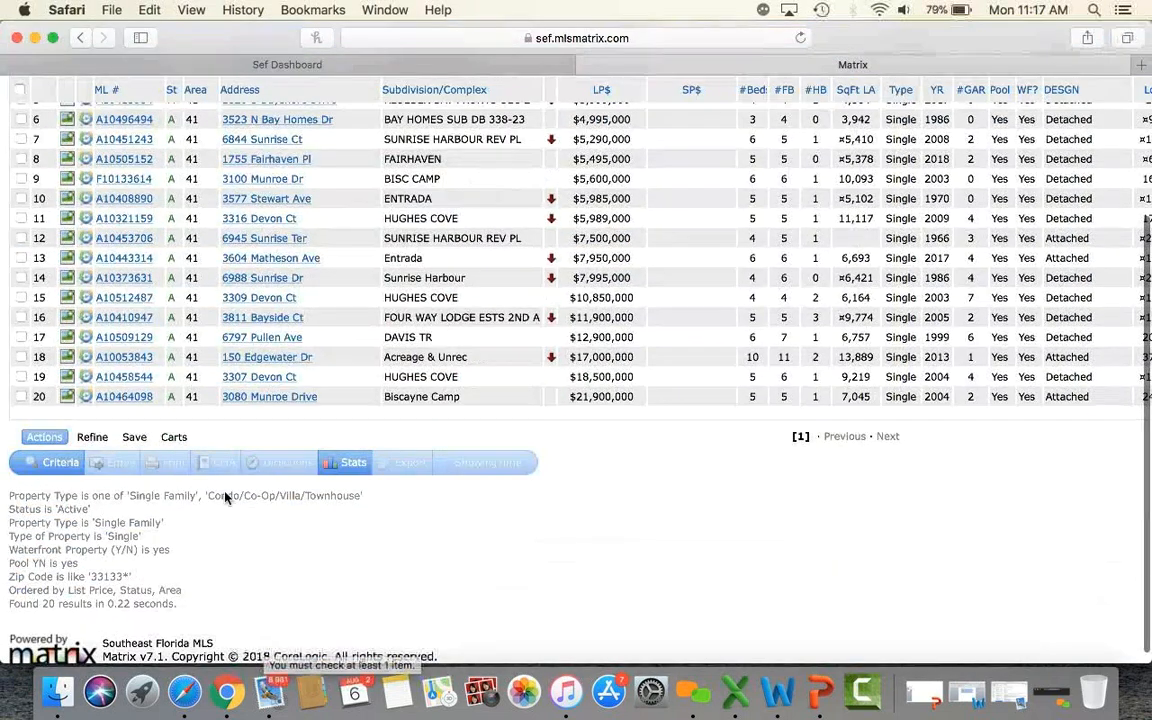
pyautogui.click(136, 440)
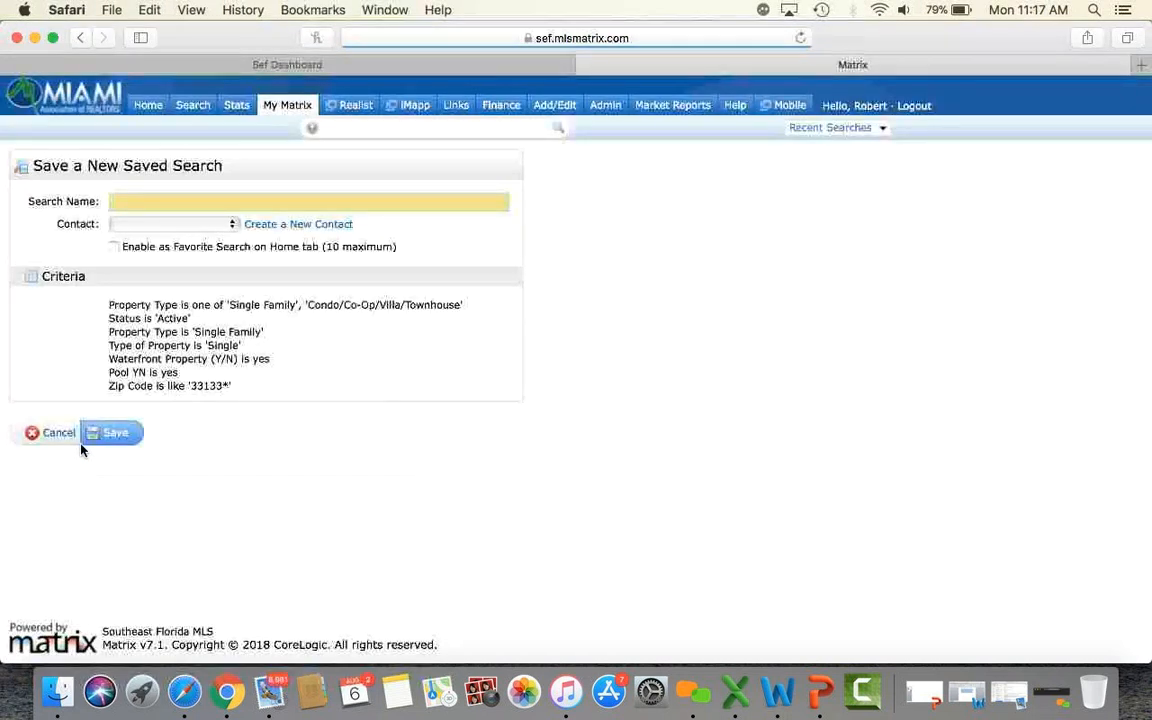
# Save the search as 'HOMES IN 33133' with Enable as Favorite Search ticked.
pyautogui.click(194, 203)
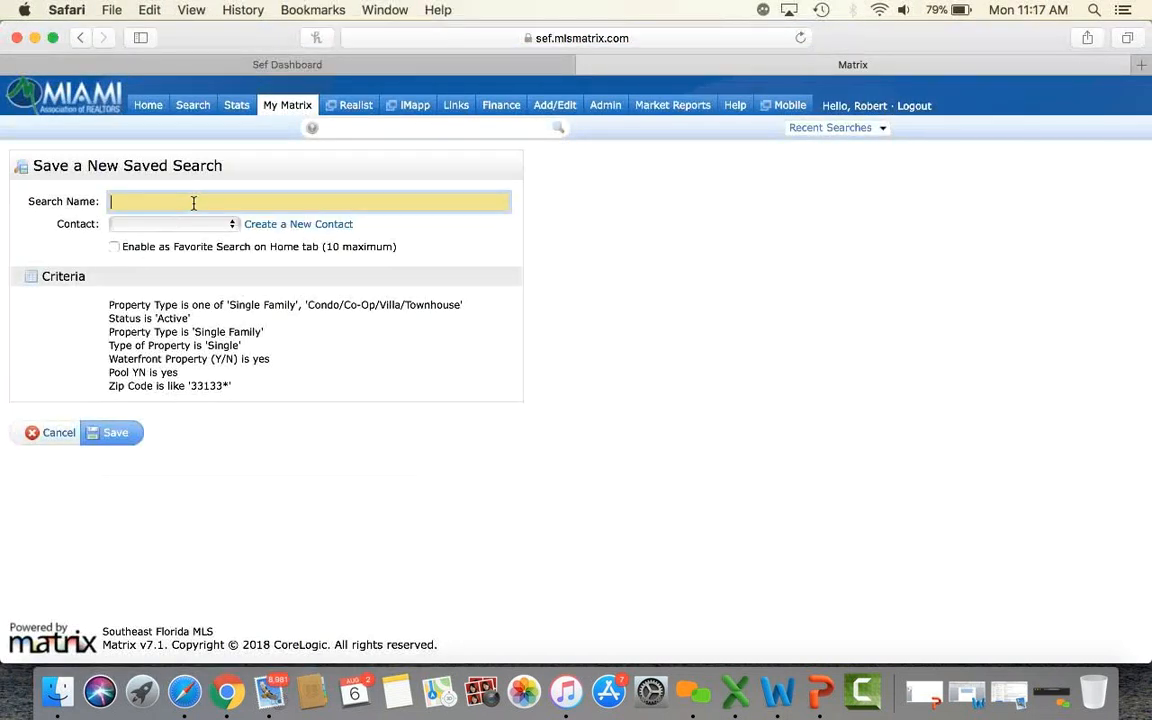
pyautogui.write('HOMES IN 33133')
pyautogui.click(114, 247)
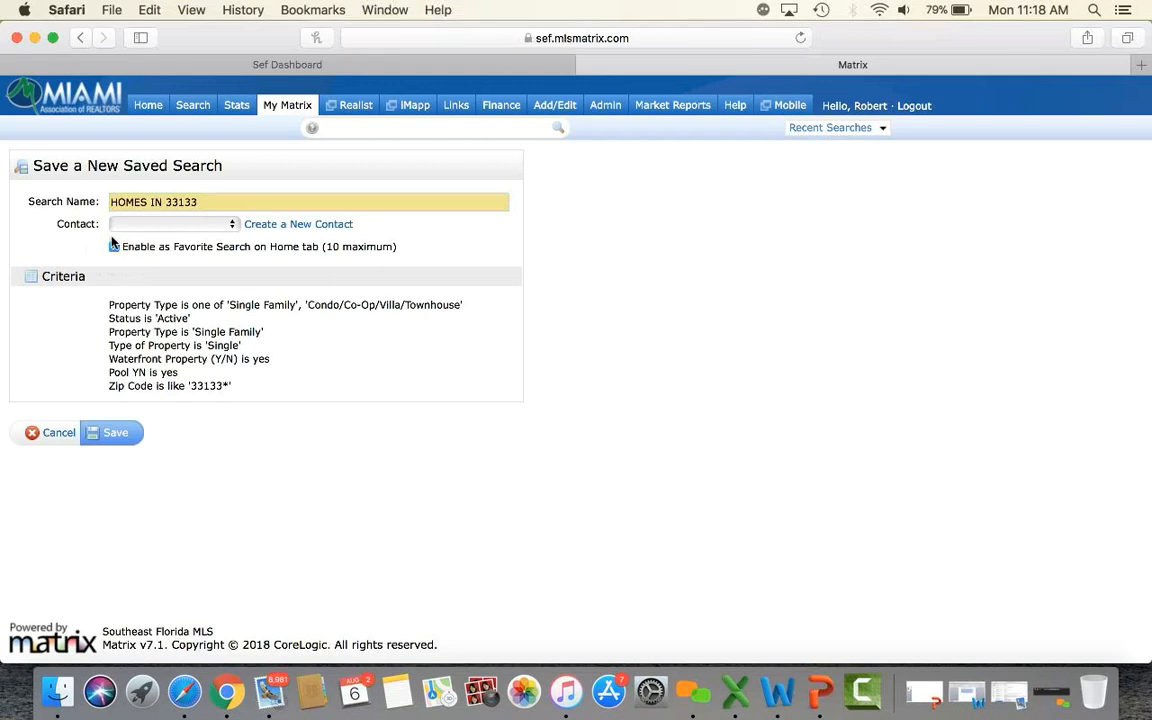
pyautogui.click(110, 431)
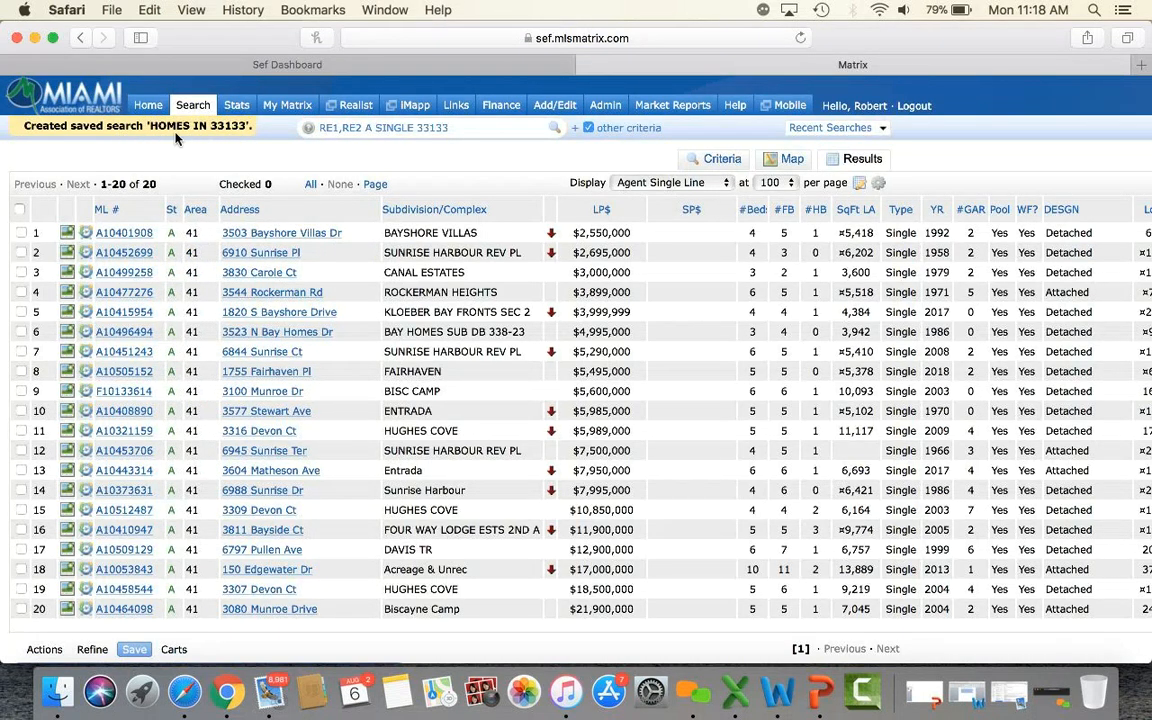
pyautogui.click(150, 107)
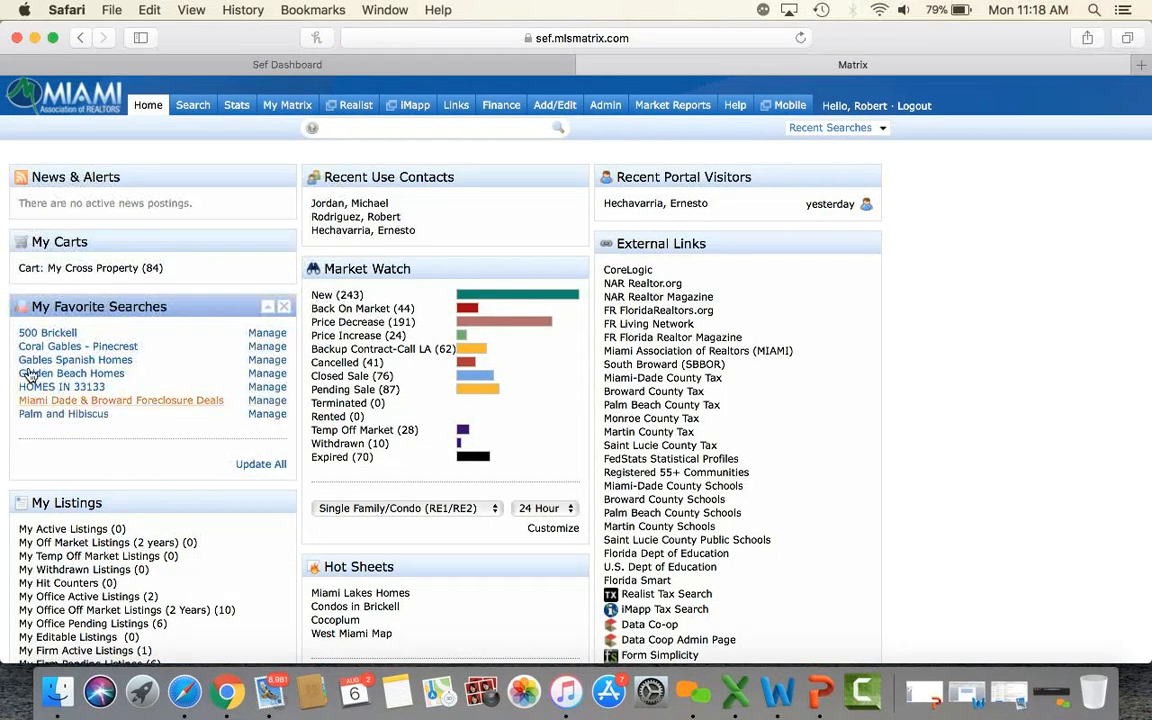
pyautogui.click(256, 468)
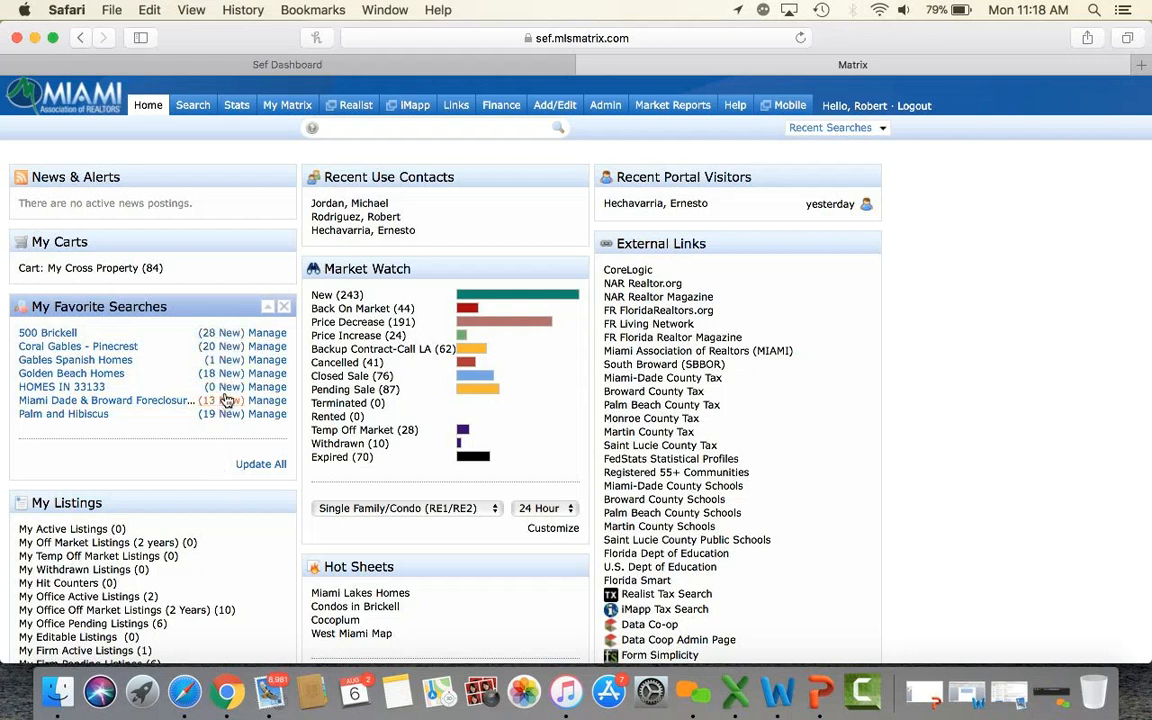
pyautogui.click(226, 360)
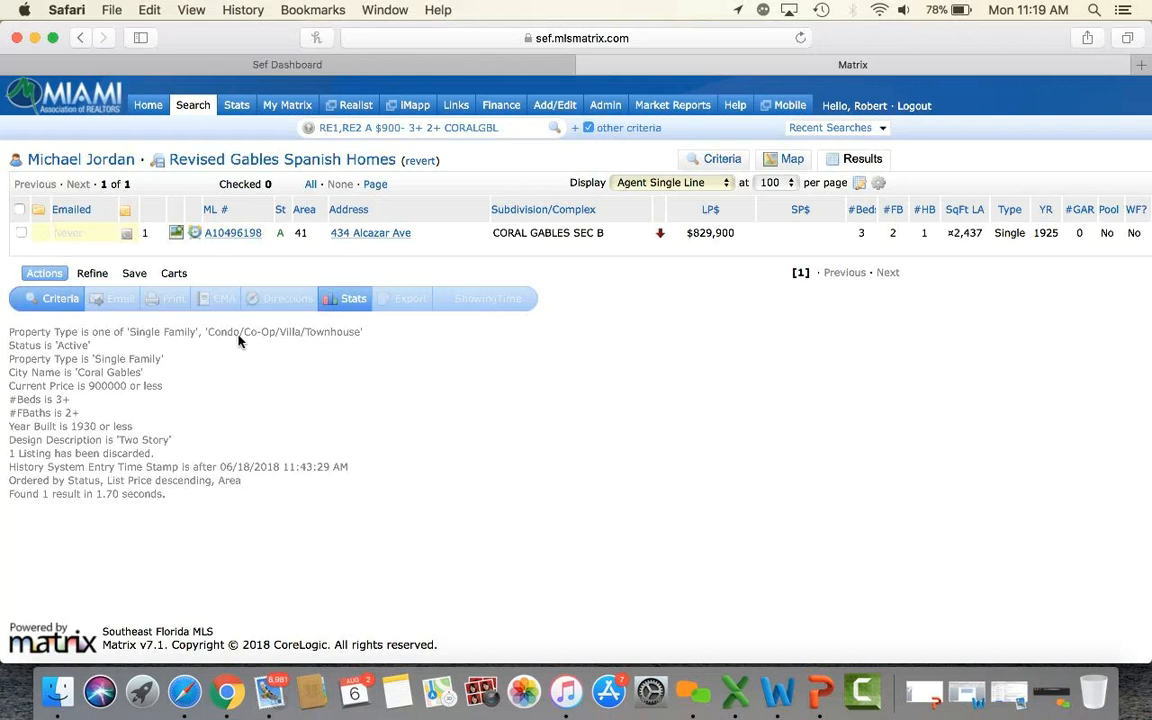
pyautogui.click(148, 107)
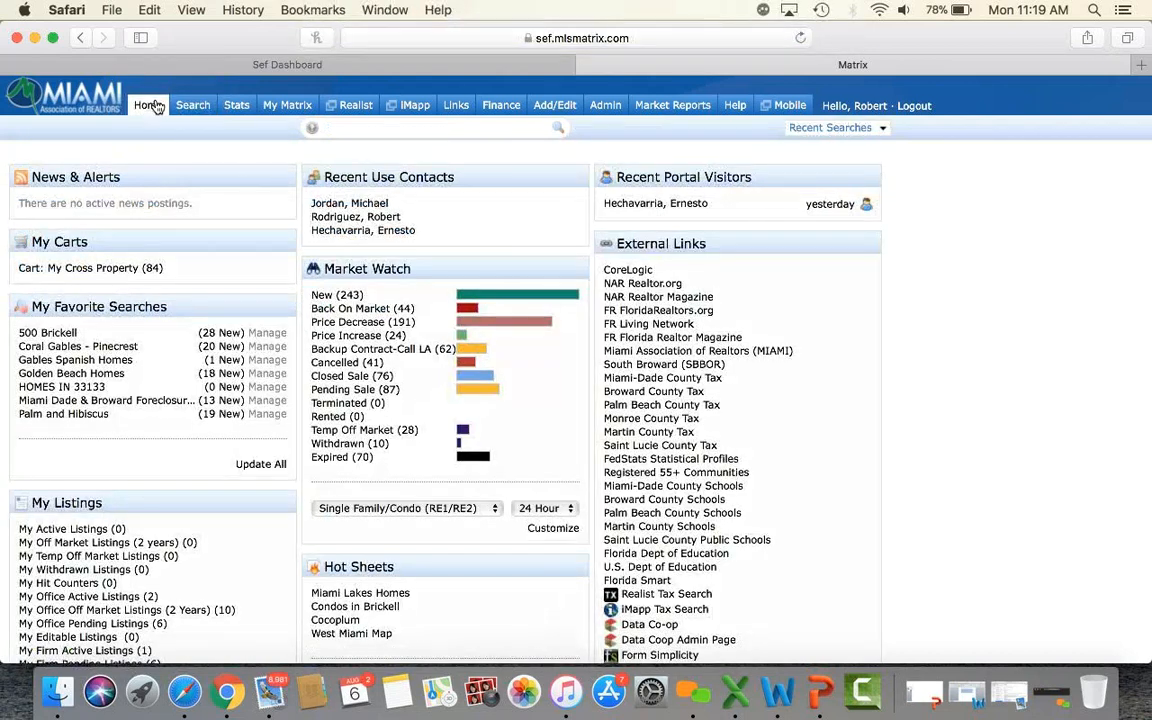
# Filter Saved Searches by 'HO' and run the HOMES IN 33133 saved search.
pyautogui.moveTo(293, 108)
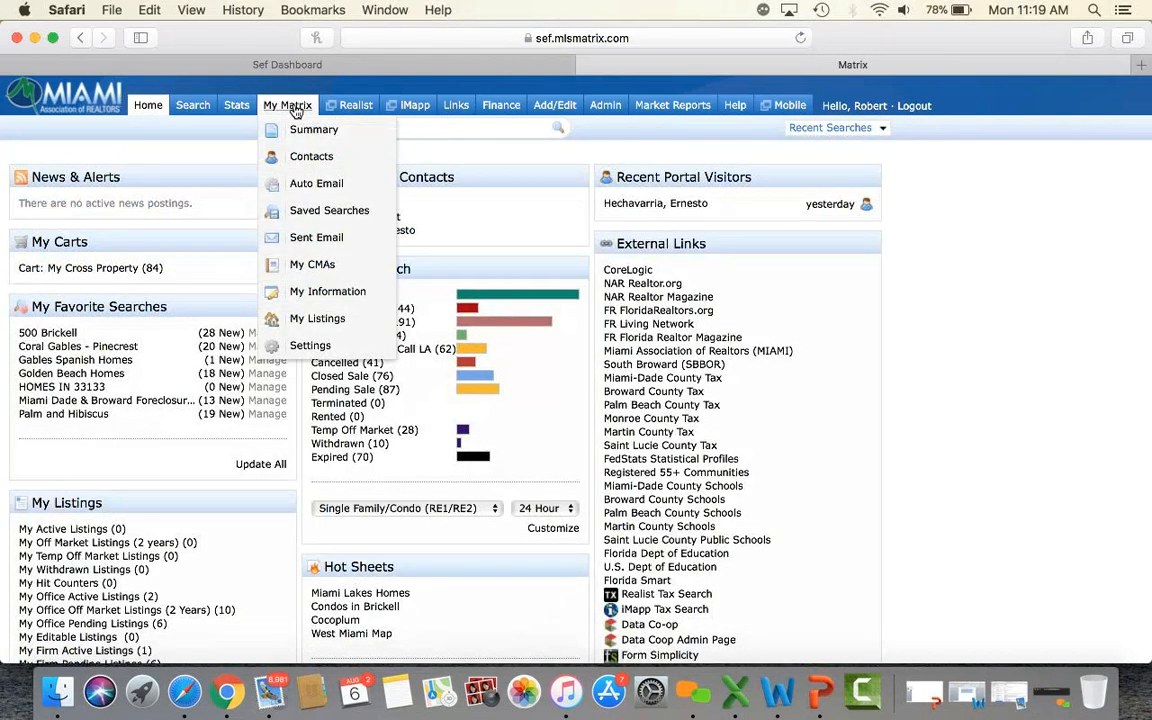
pyautogui.click(320, 212)
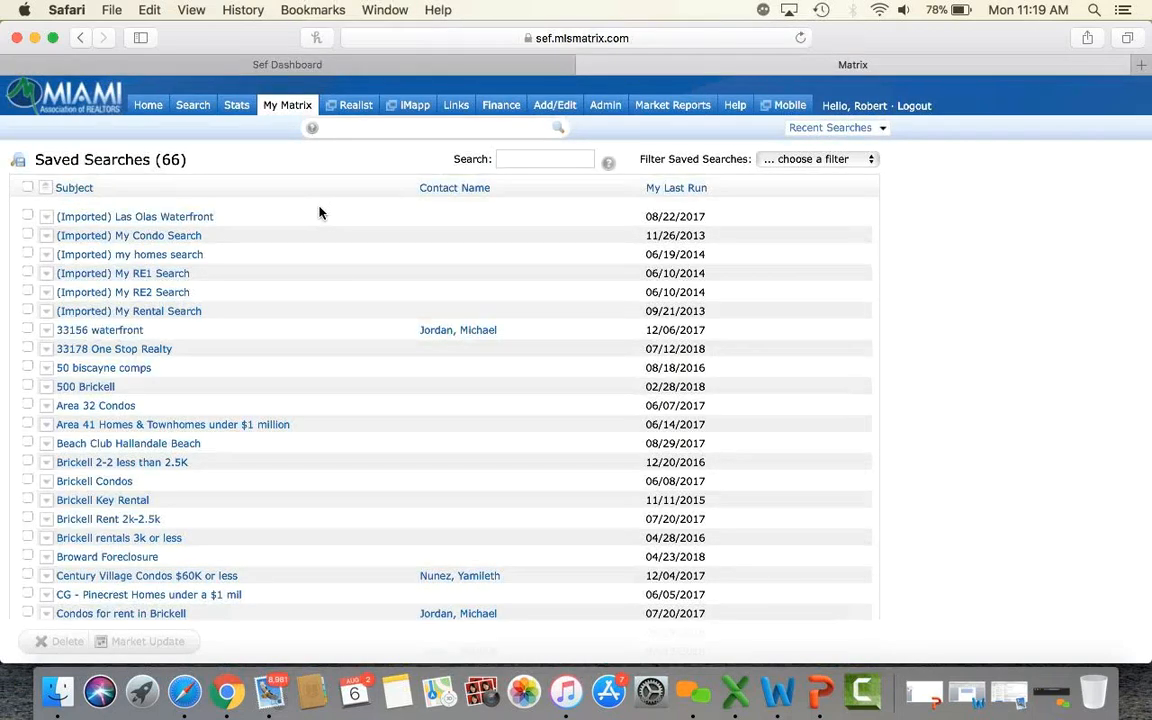
pyautogui.scroll(-10, 320, 212)
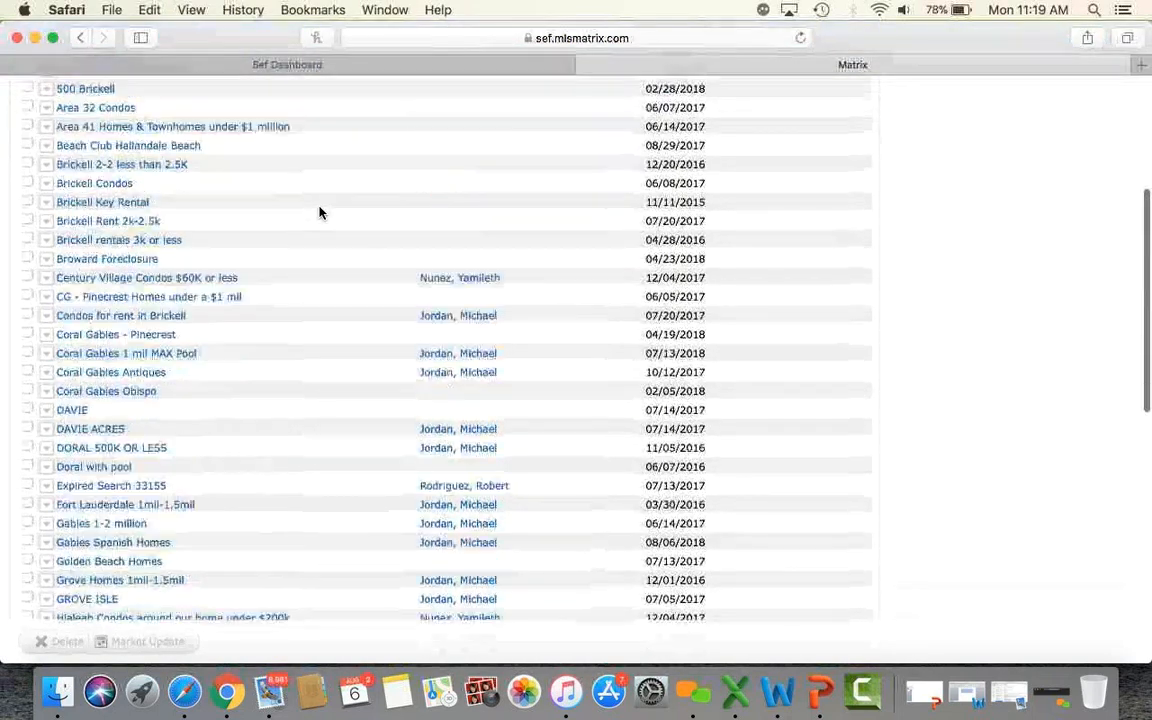
pyautogui.scroll(-8, 320, 212)
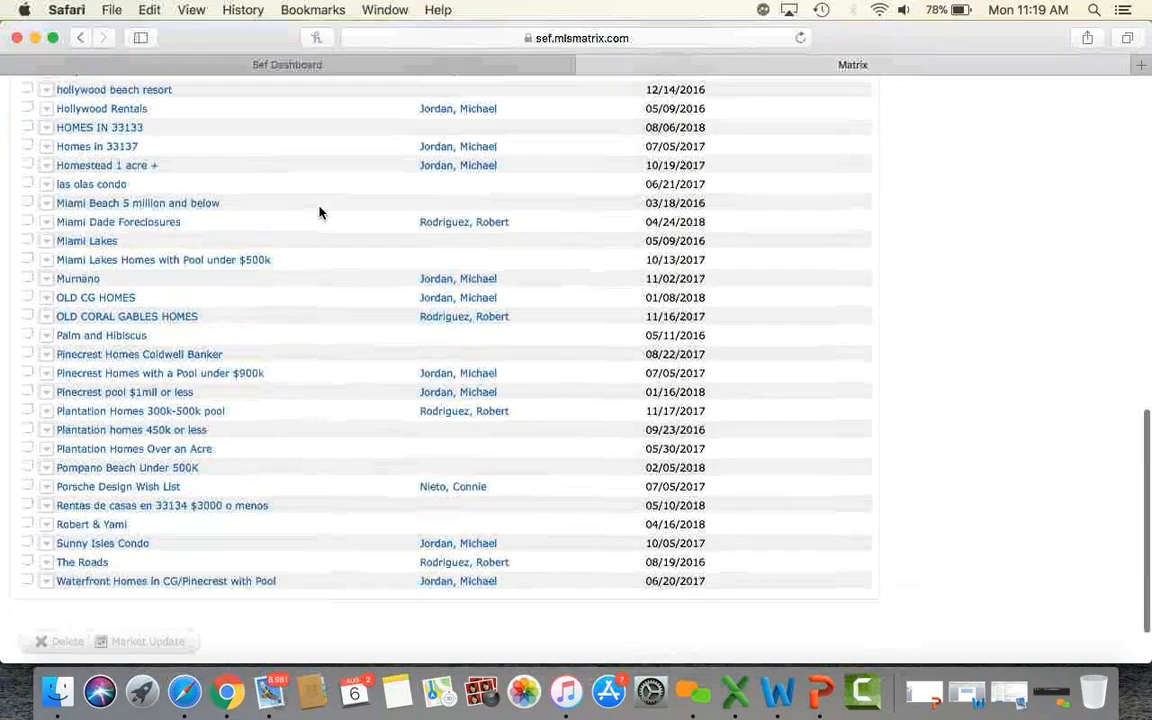
pyautogui.scroll(18, 320, 212)
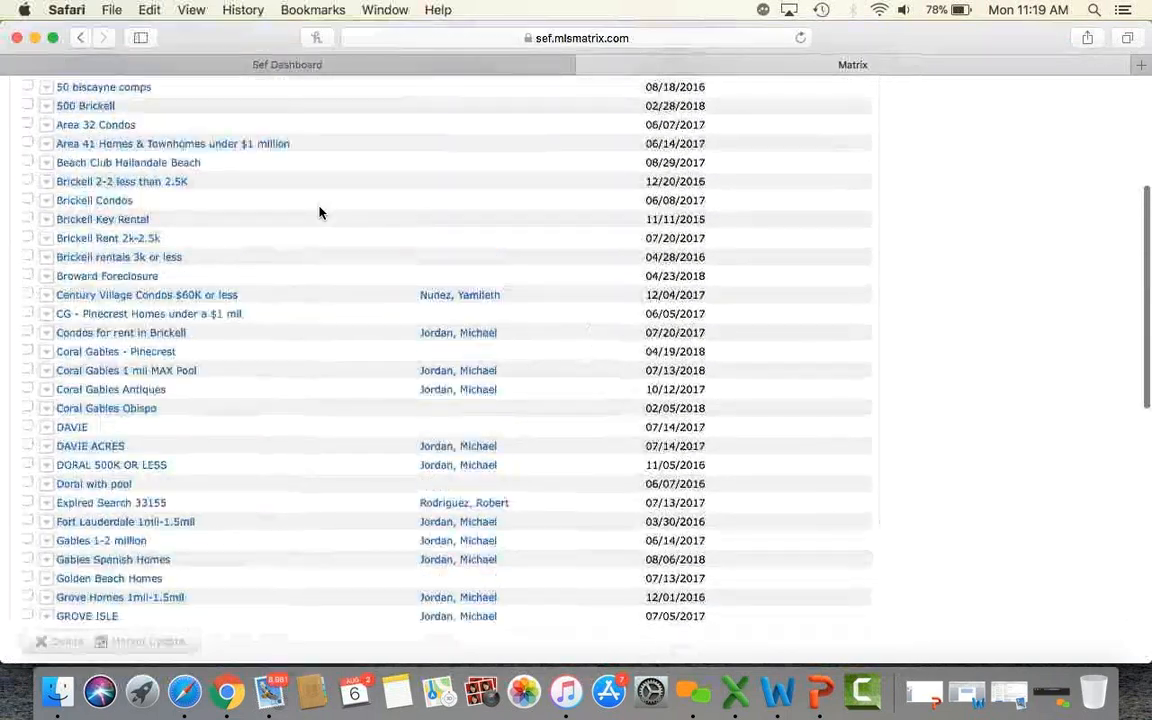
pyautogui.scroll(2, 320, 212)
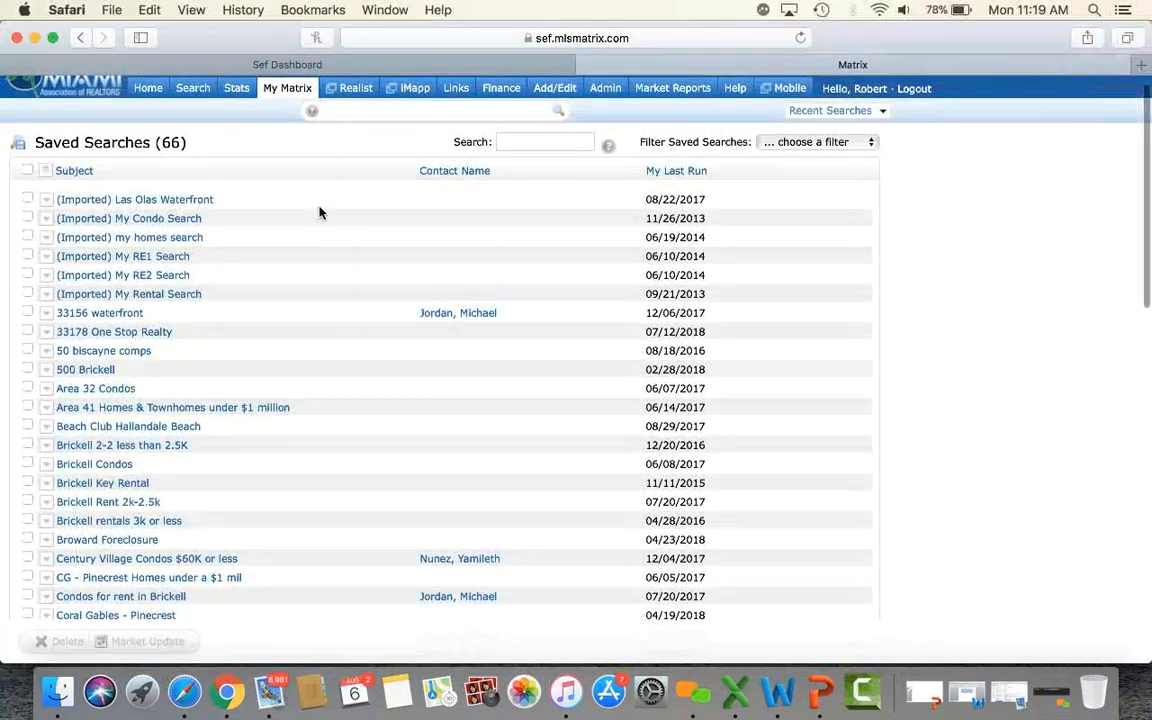
pyautogui.click(524, 140)
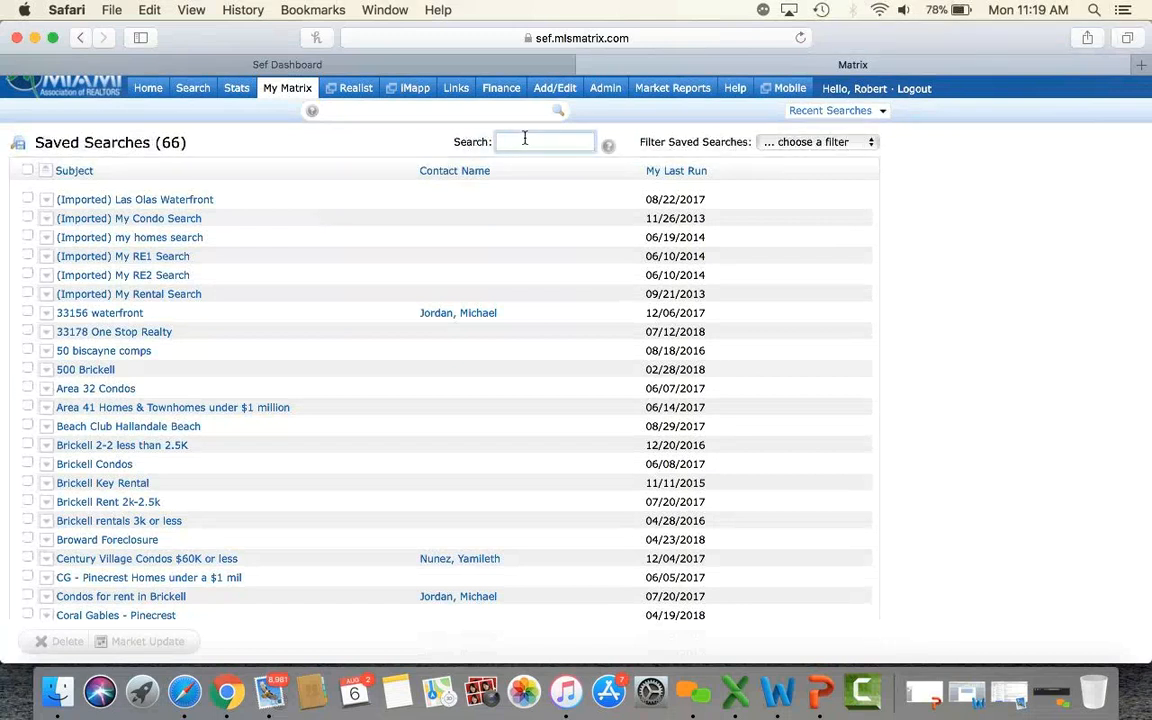
pyautogui.write('HOMES IN')
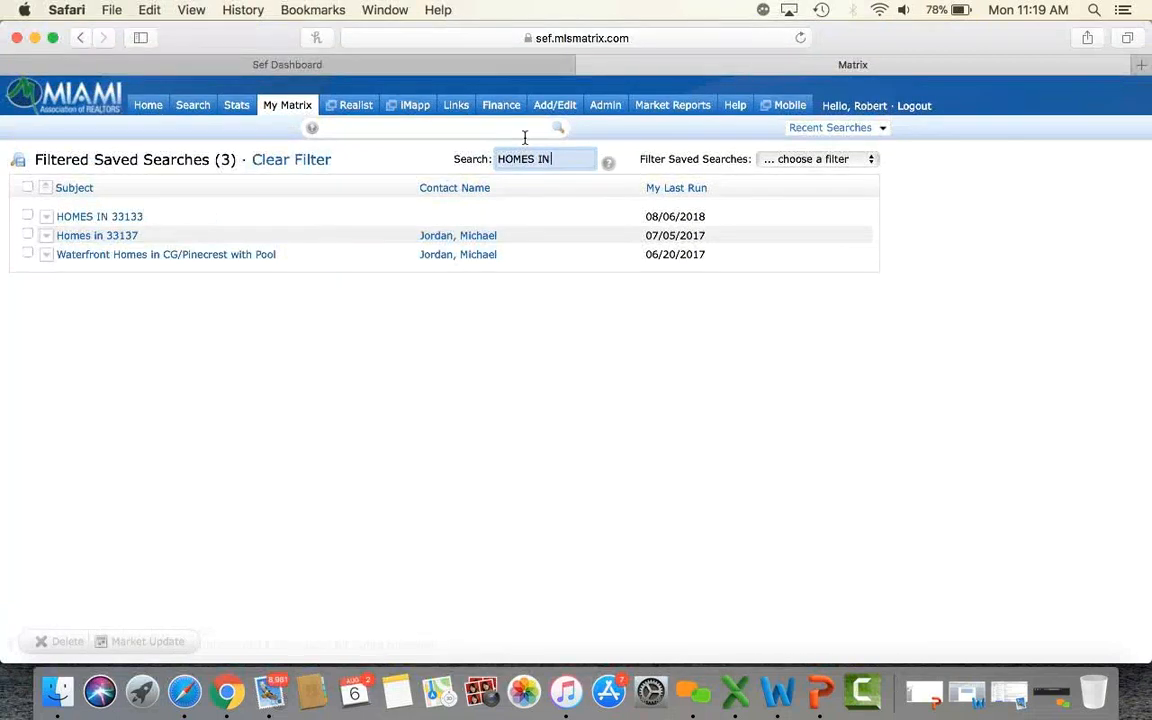
pyautogui.click(88, 219)
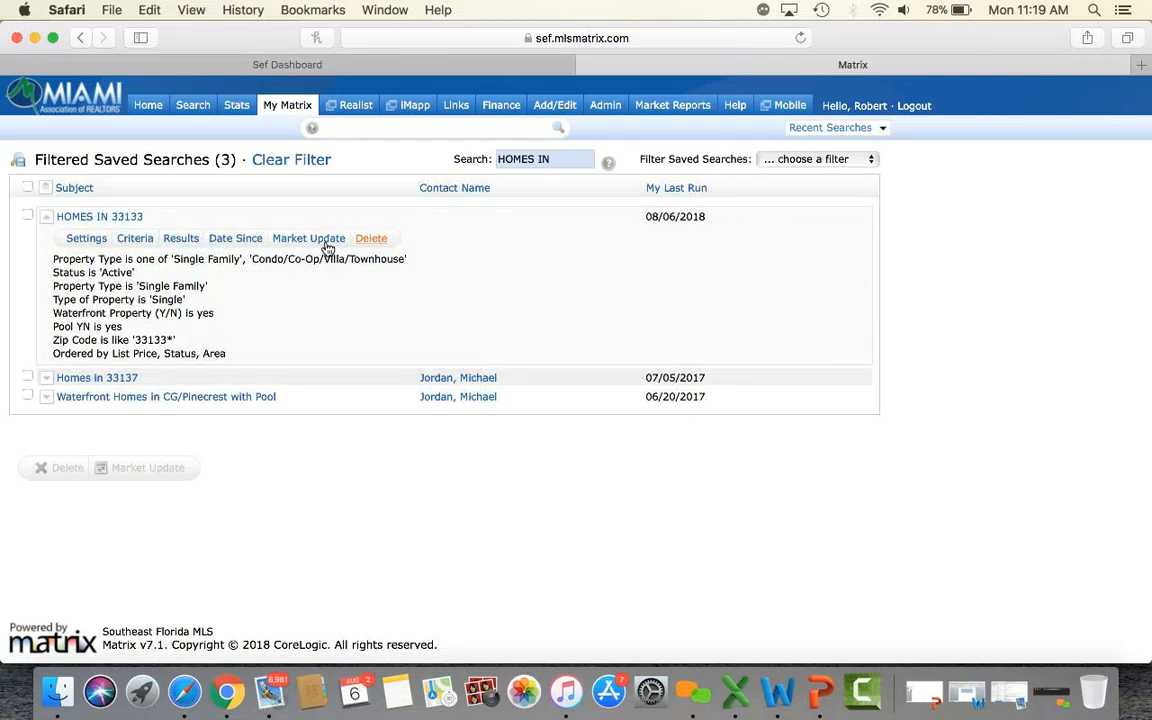
pyautogui.click(181, 243)
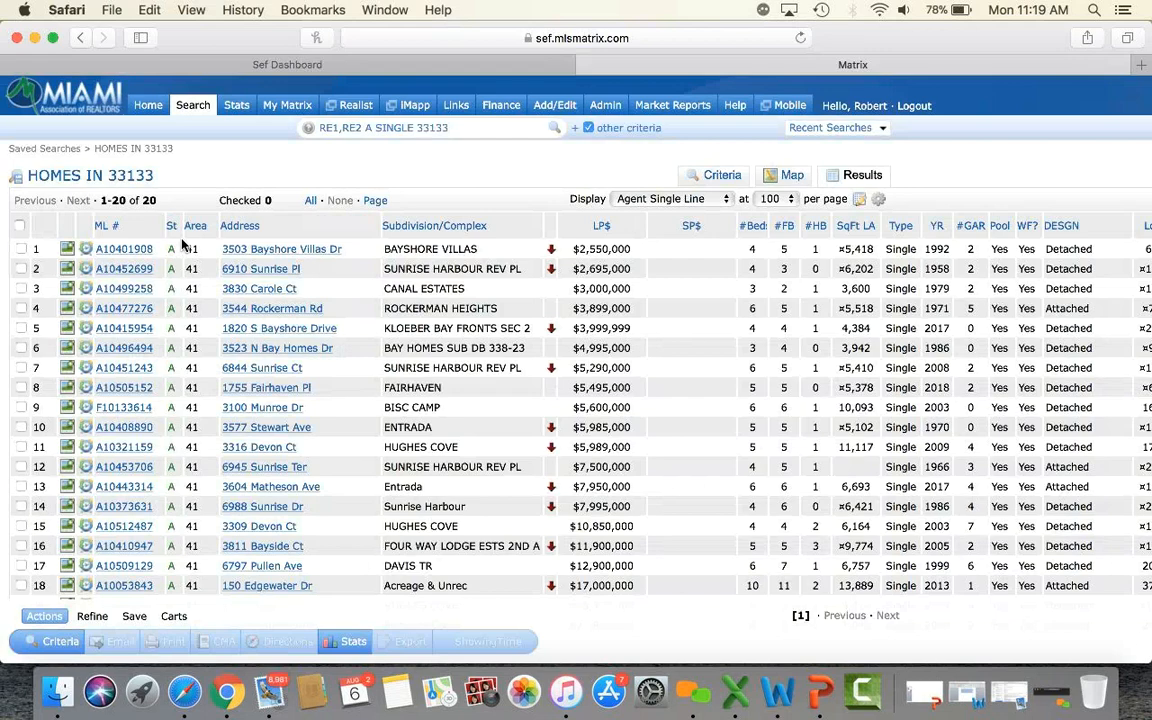
# Start a New Auto Email from the 20 HOMES IN 33133 results.
pyautogui.click(134, 618)
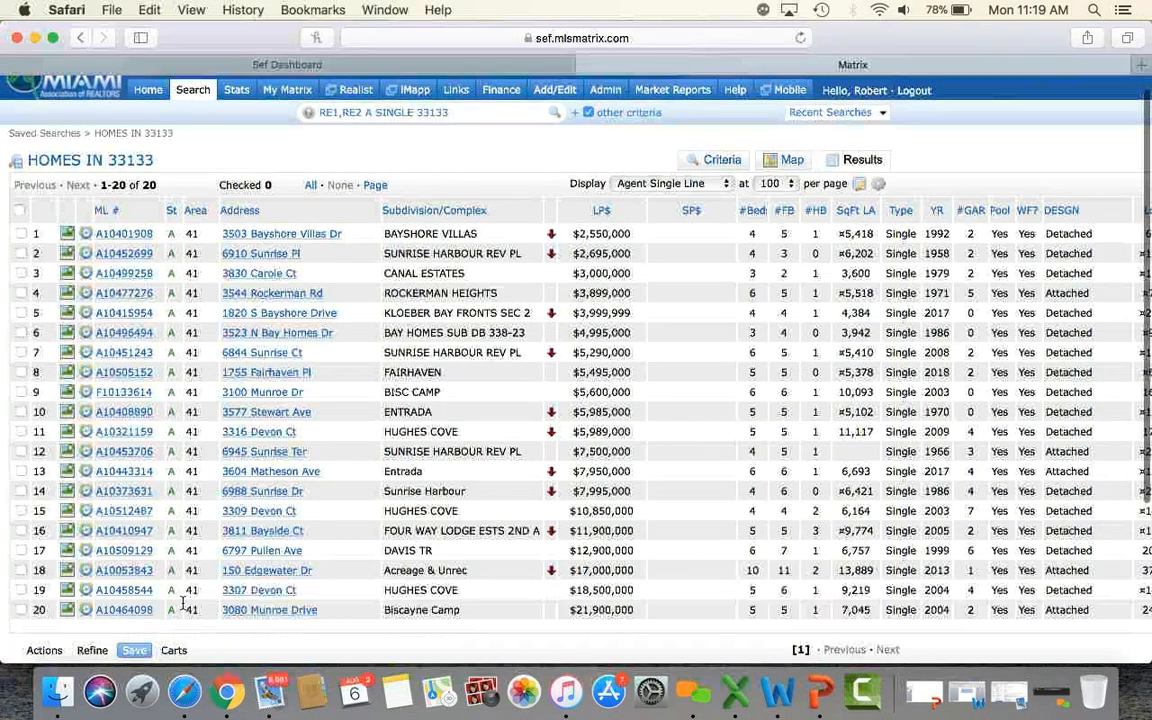
pyautogui.scroll(-4, 190, 600)
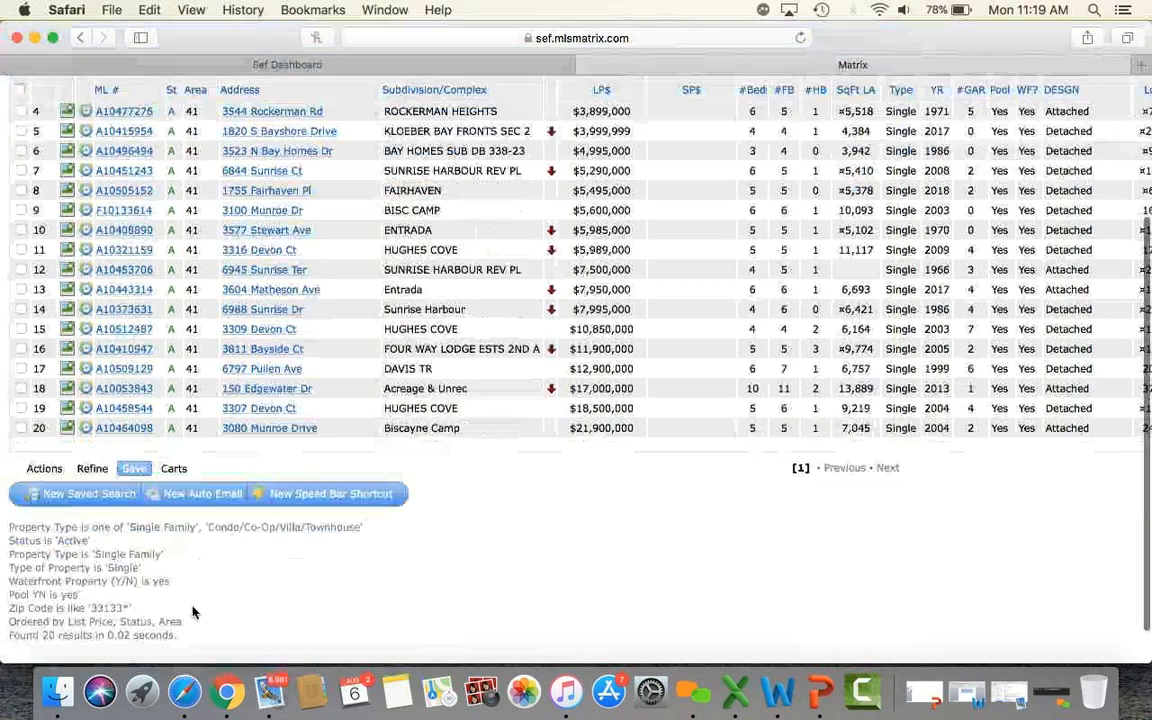
pyautogui.click(199, 494)
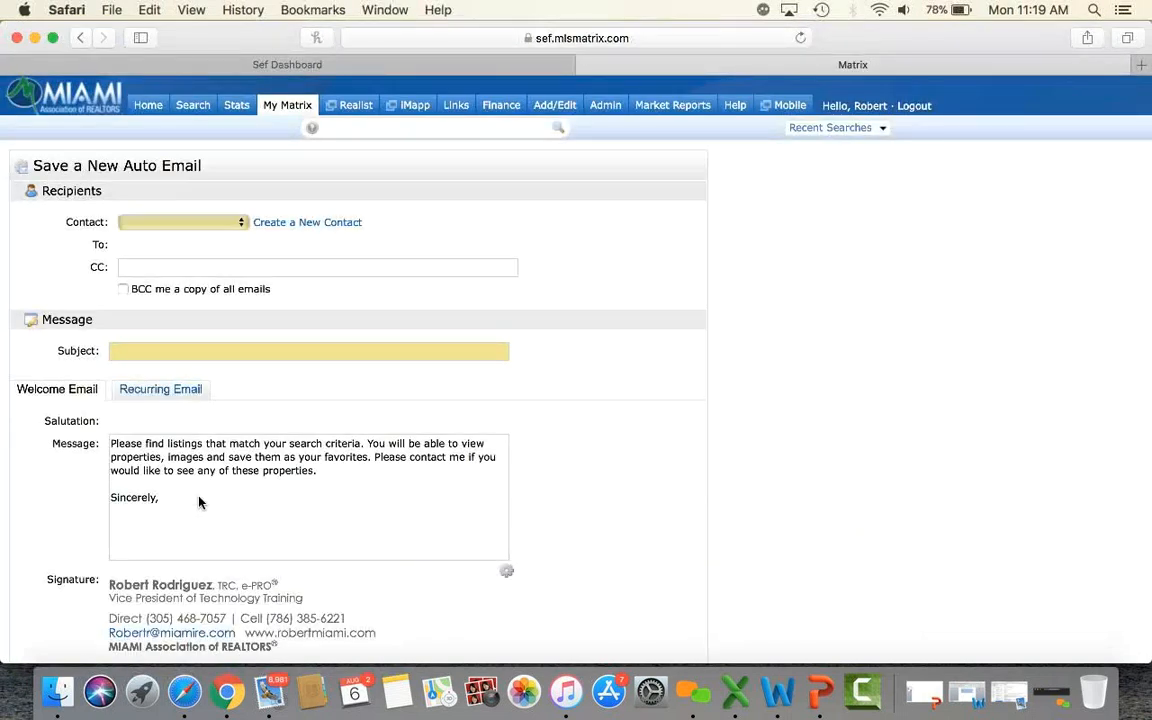
# Set the auto email's Contact to the intended client after trying two other contacts.
pyautogui.click(174, 223)
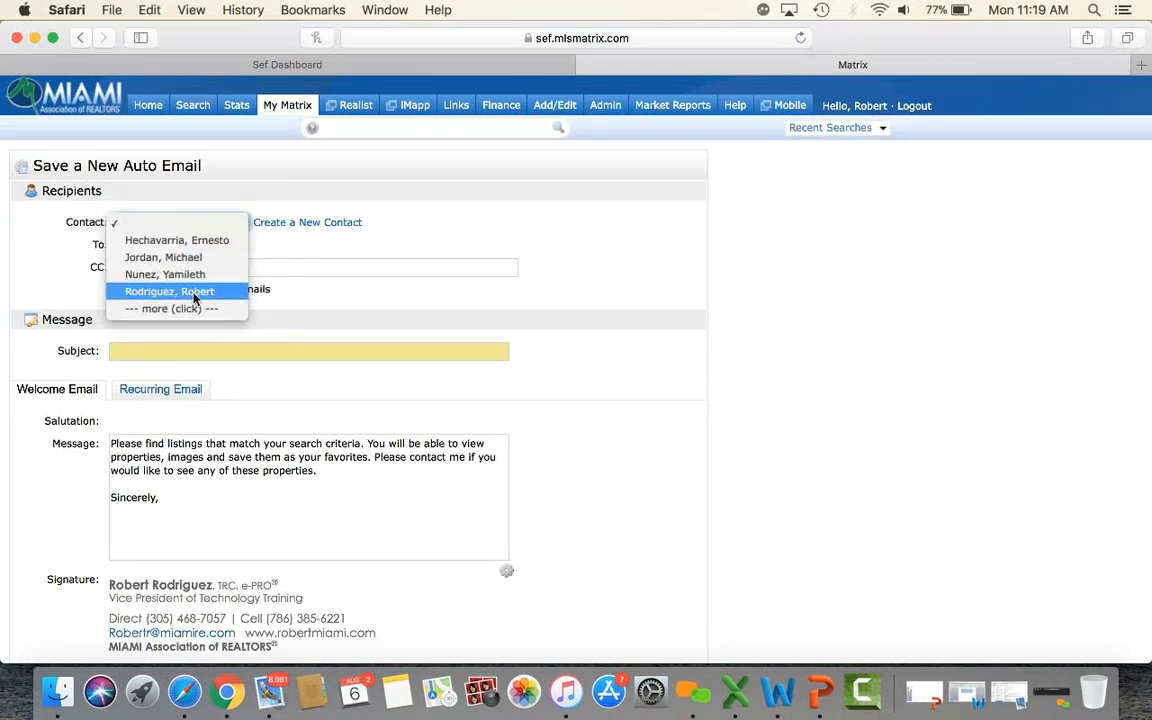
pyautogui.click(193, 292)
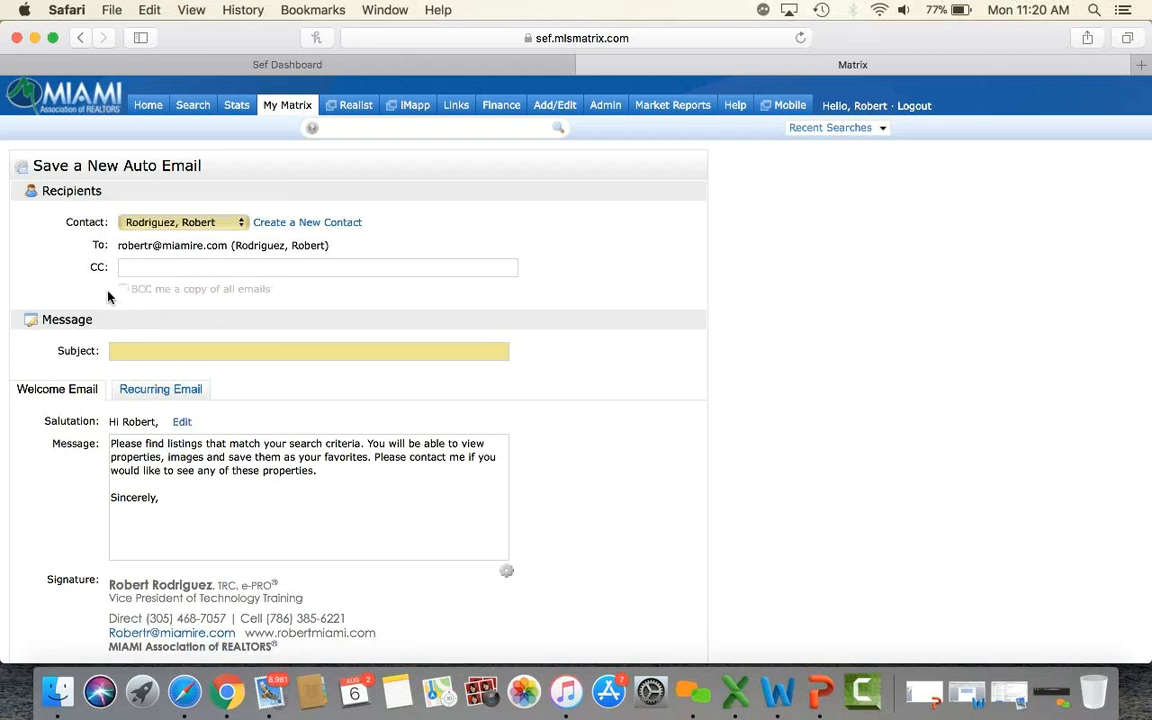
pyautogui.click(181, 224)
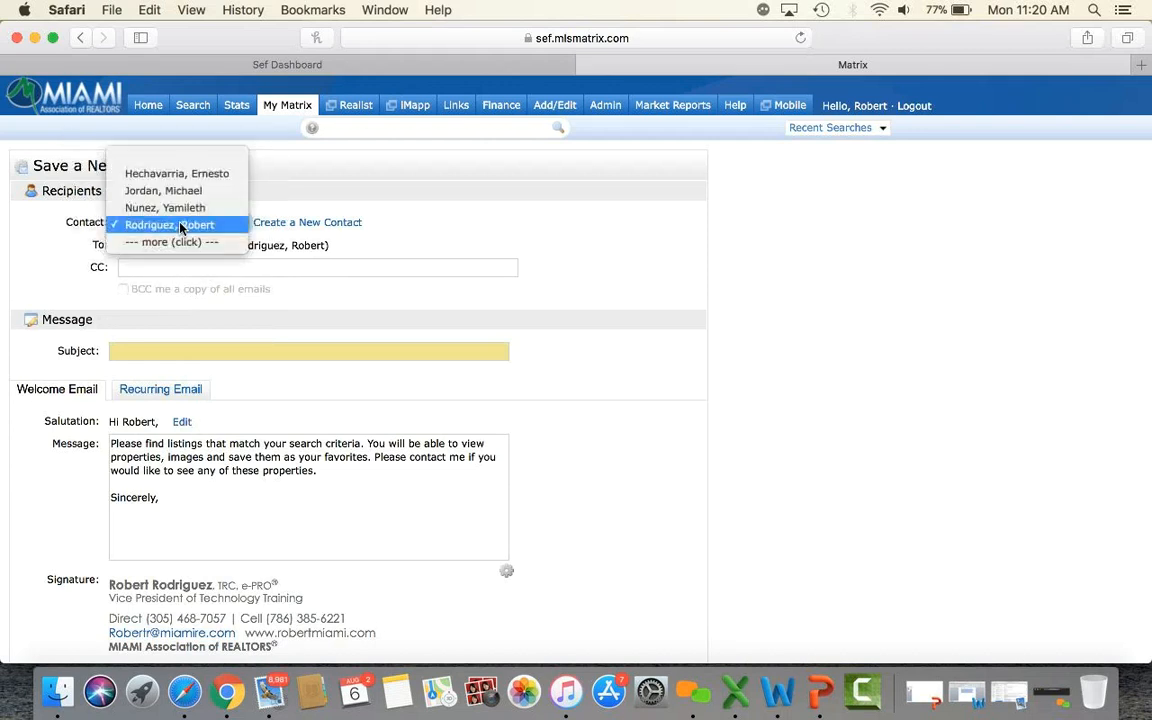
pyautogui.click(186, 170)
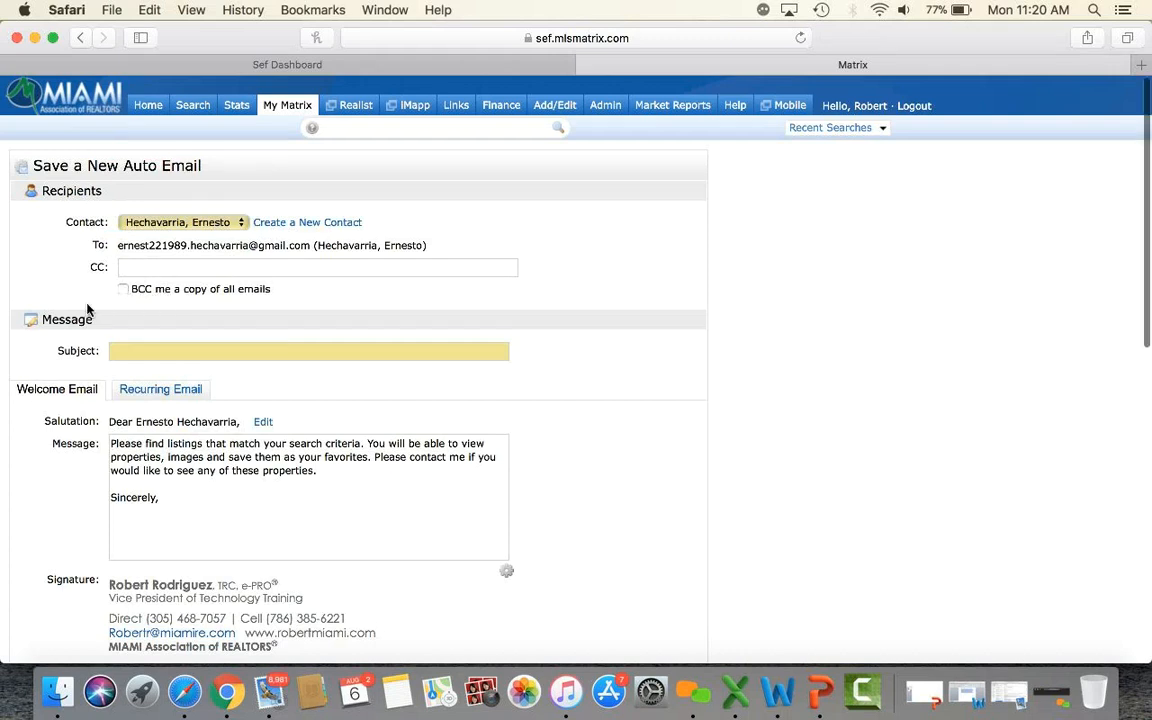
pyautogui.click(176, 227)
pyautogui.click(155, 240)
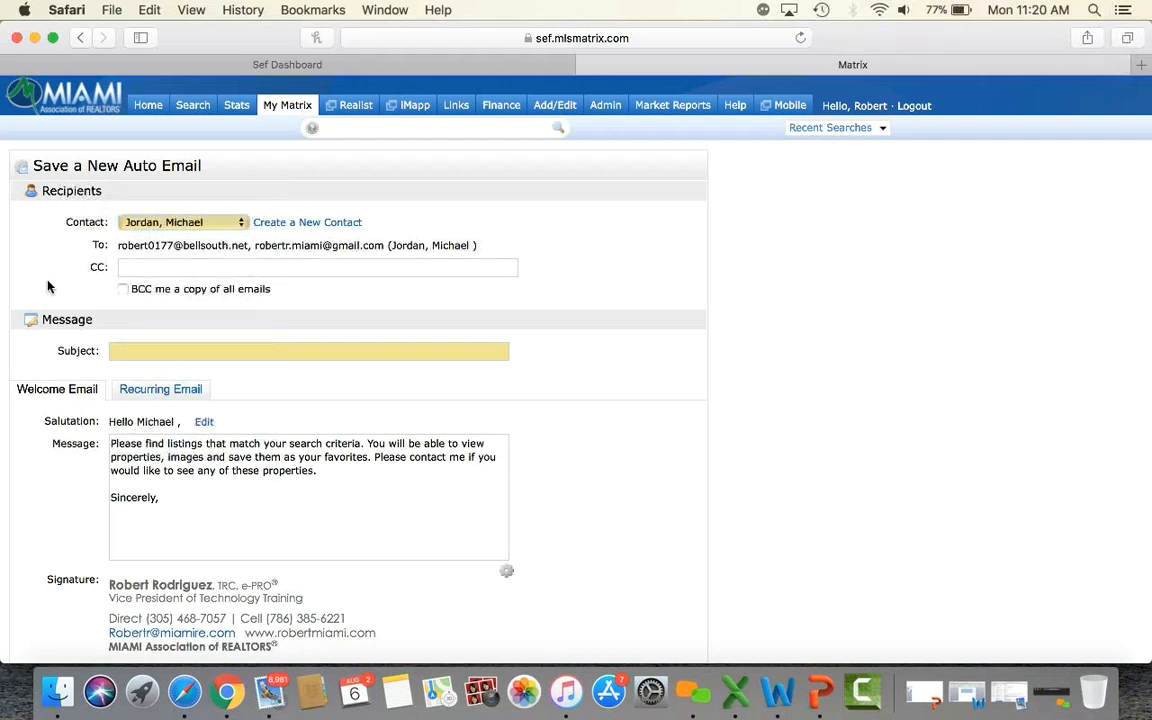
pyautogui.scroll(-3, 47, 287)
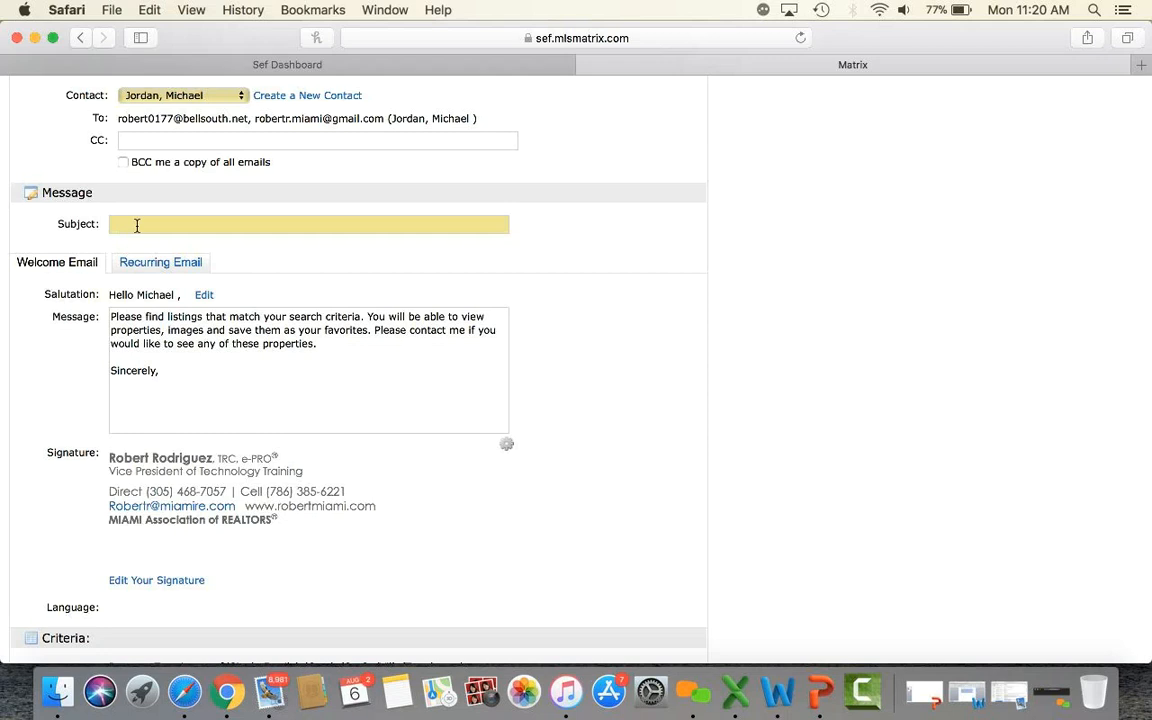
# Enter 'HOMES IN 33133' as the auto email subject.
pyautogui.click(156, 223)
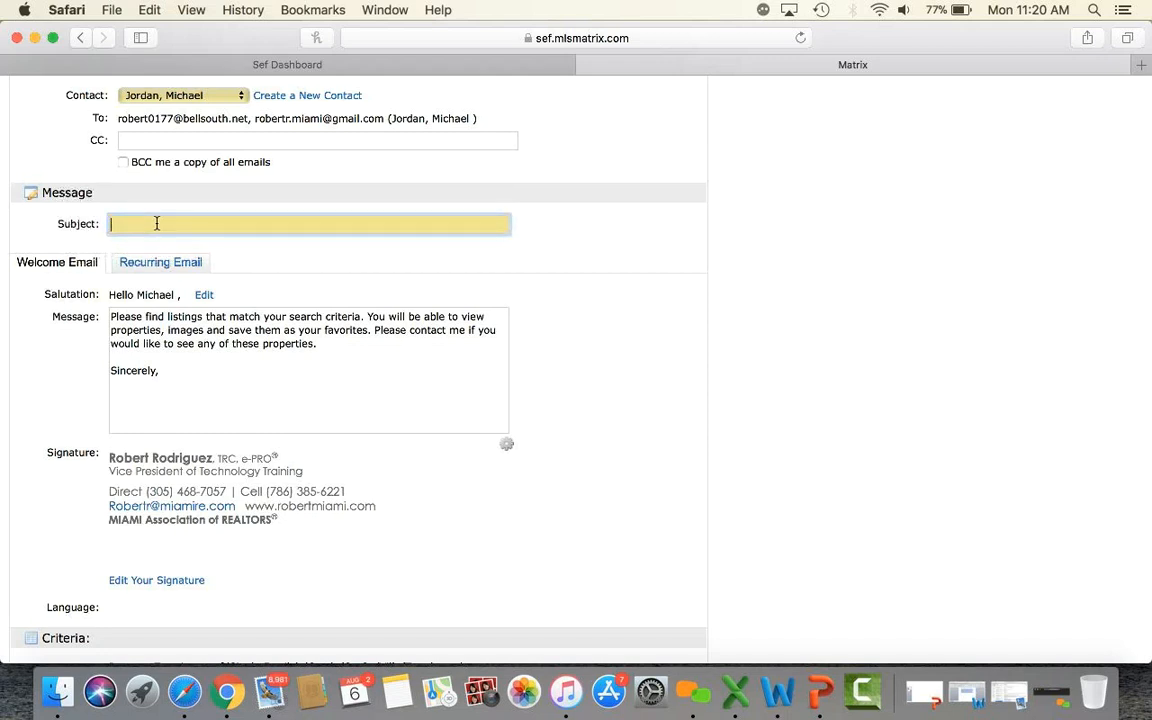
pyautogui.write('HOMES IN 33133')
pyautogui.click(362, 266)
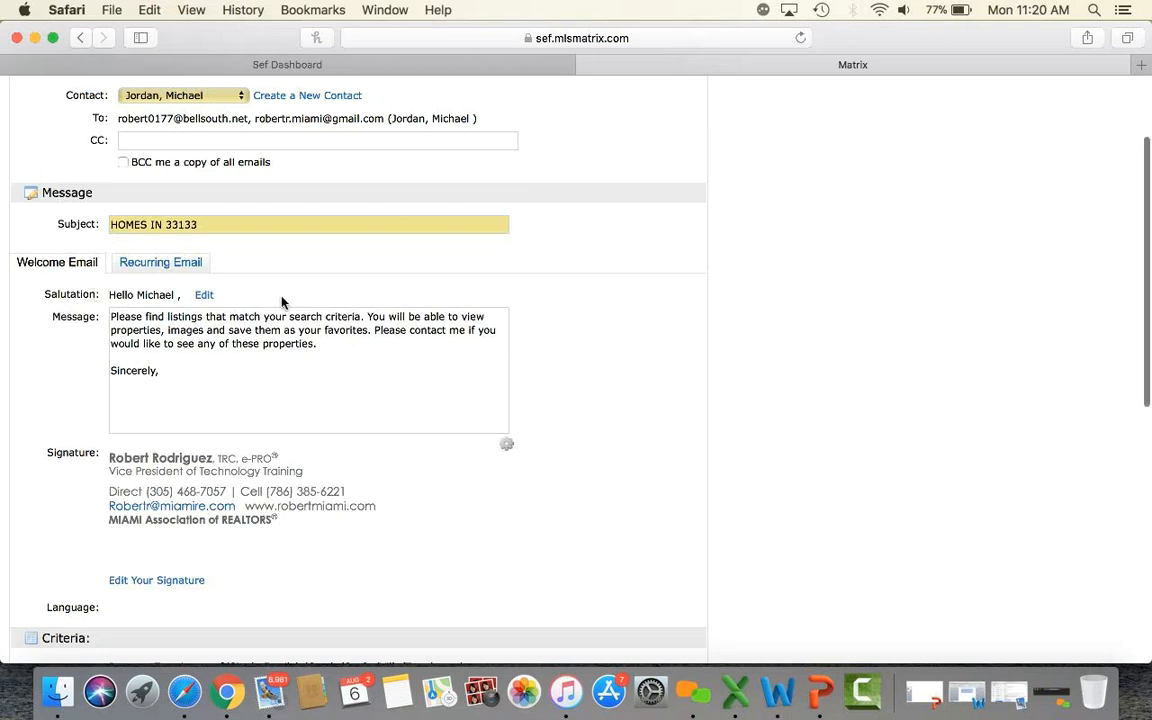
# Review the contact's salutation options and cancel without changing the greeting.
pyautogui.click(205, 297)
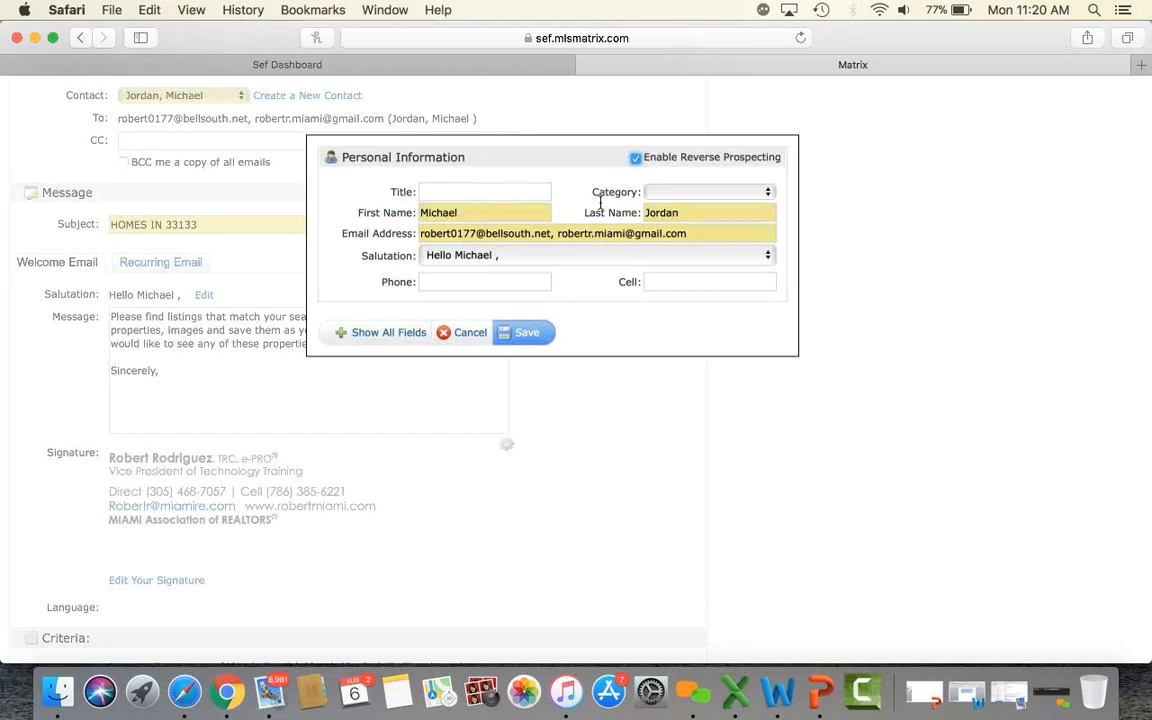
pyautogui.click(465, 256)
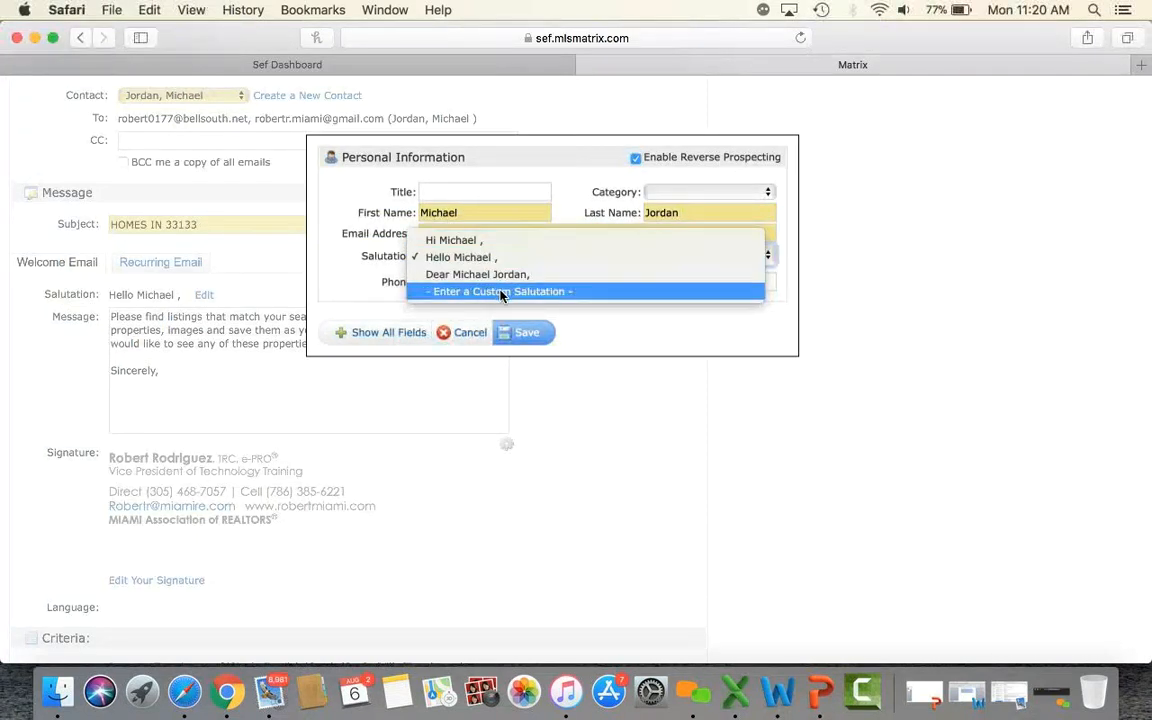
pyautogui.click(470, 337)
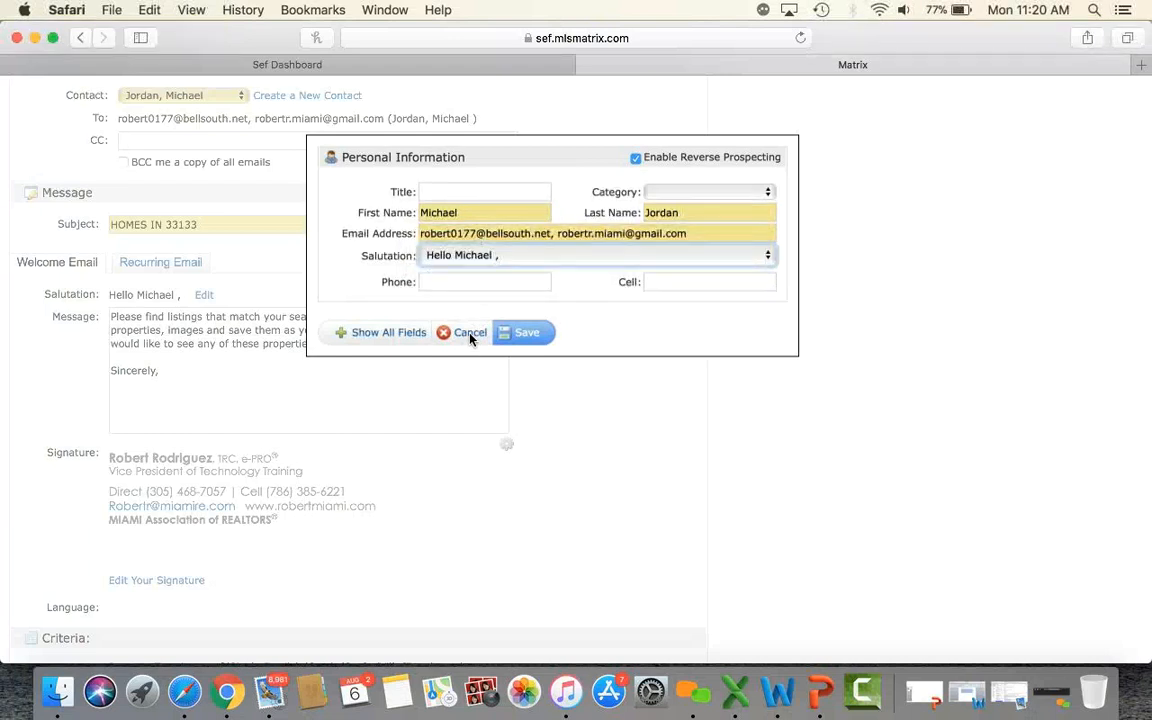
pyautogui.click(470, 333)
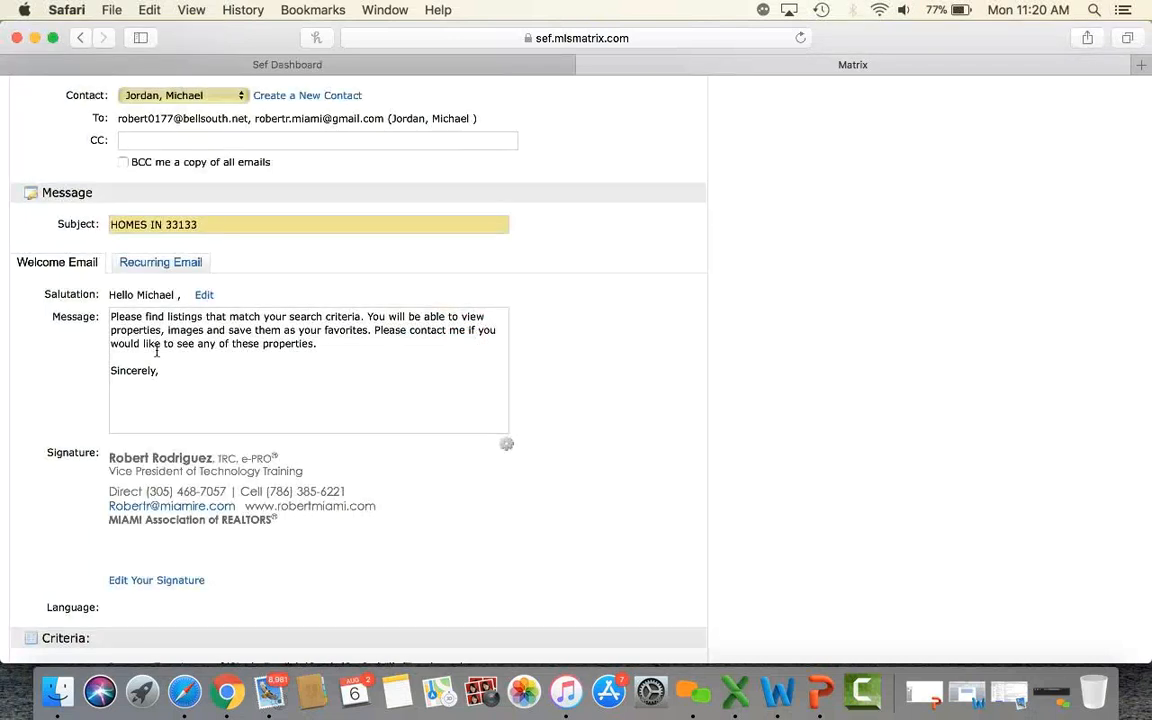
# Restore the Welcome Email message to the system default text.
pyautogui.moveTo(181, 380); pyautogui.dragTo(112, 311)
pyautogui.press('super+c')
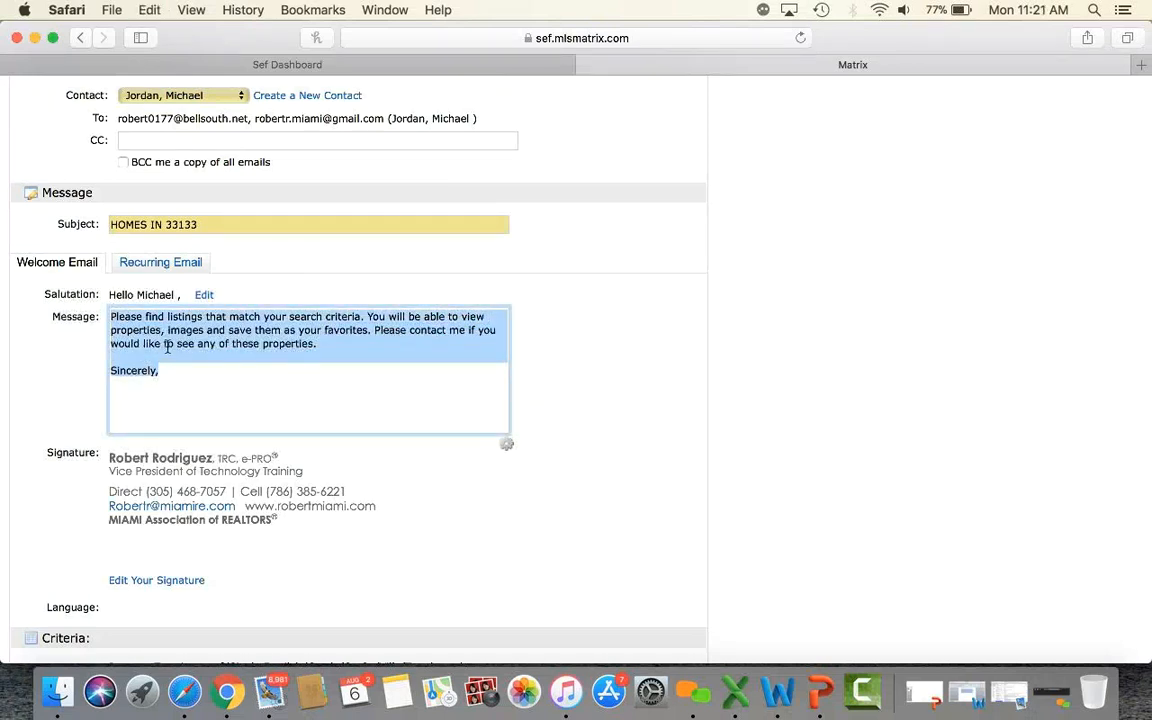
pyautogui.click(510, 453)
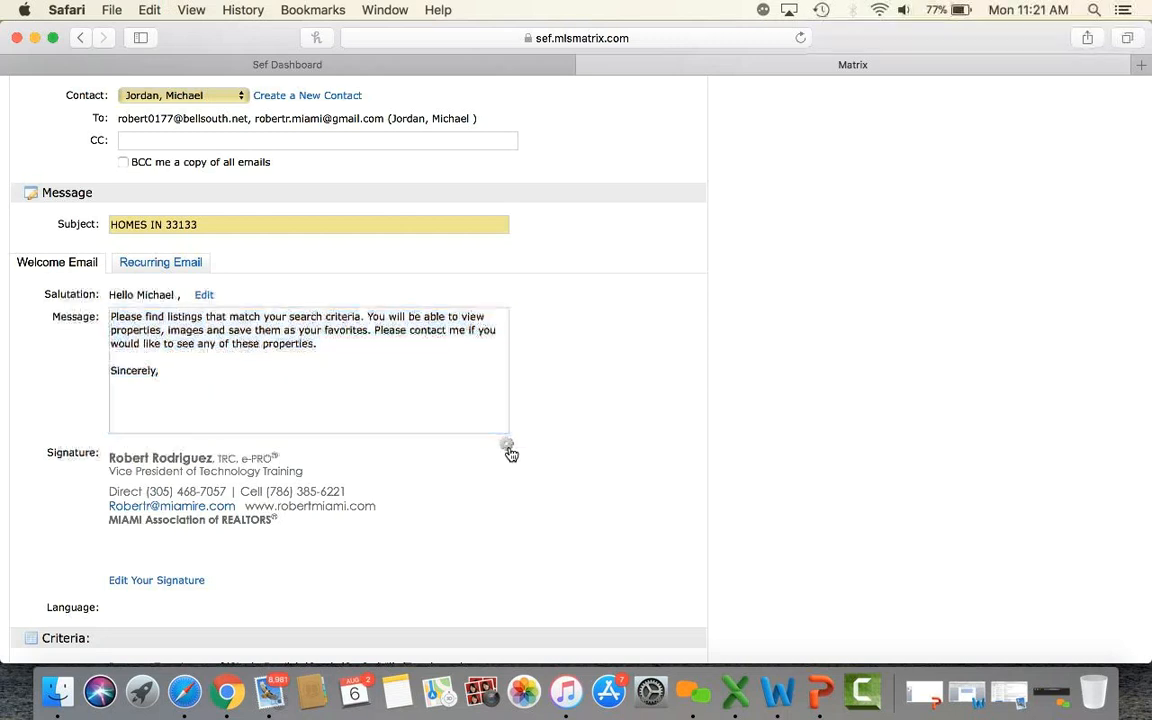
pyautogui.click(383, 481)
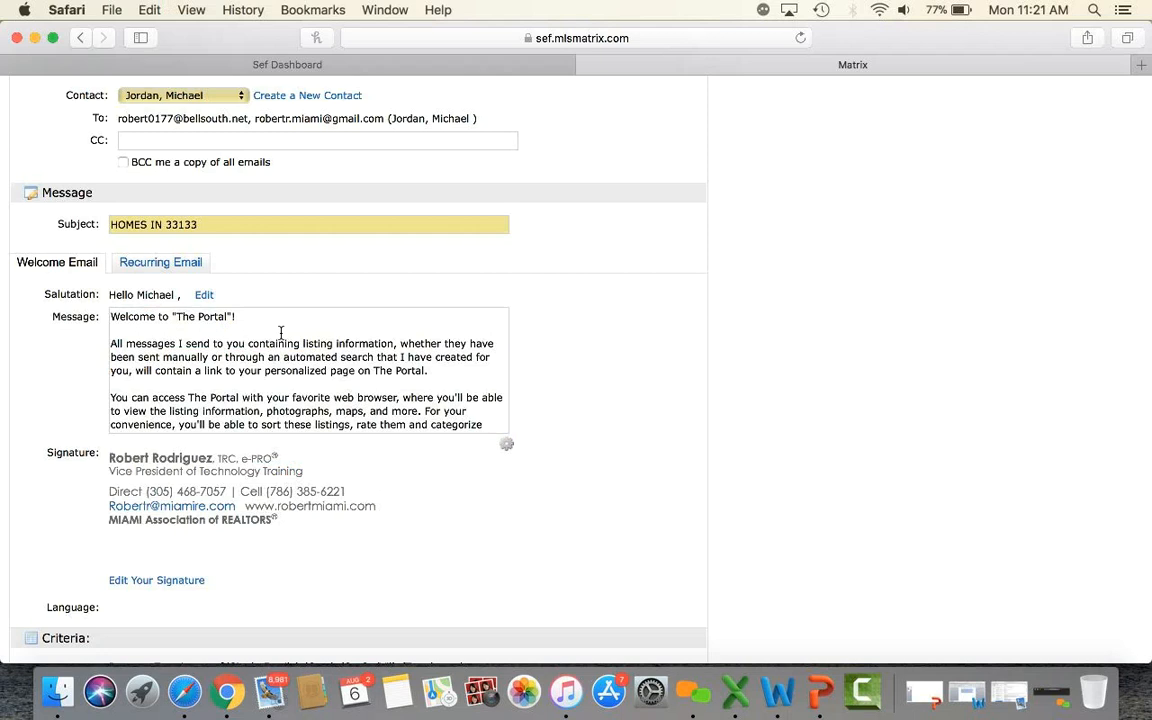
pyautogui.scroll(-5, 281, 332)
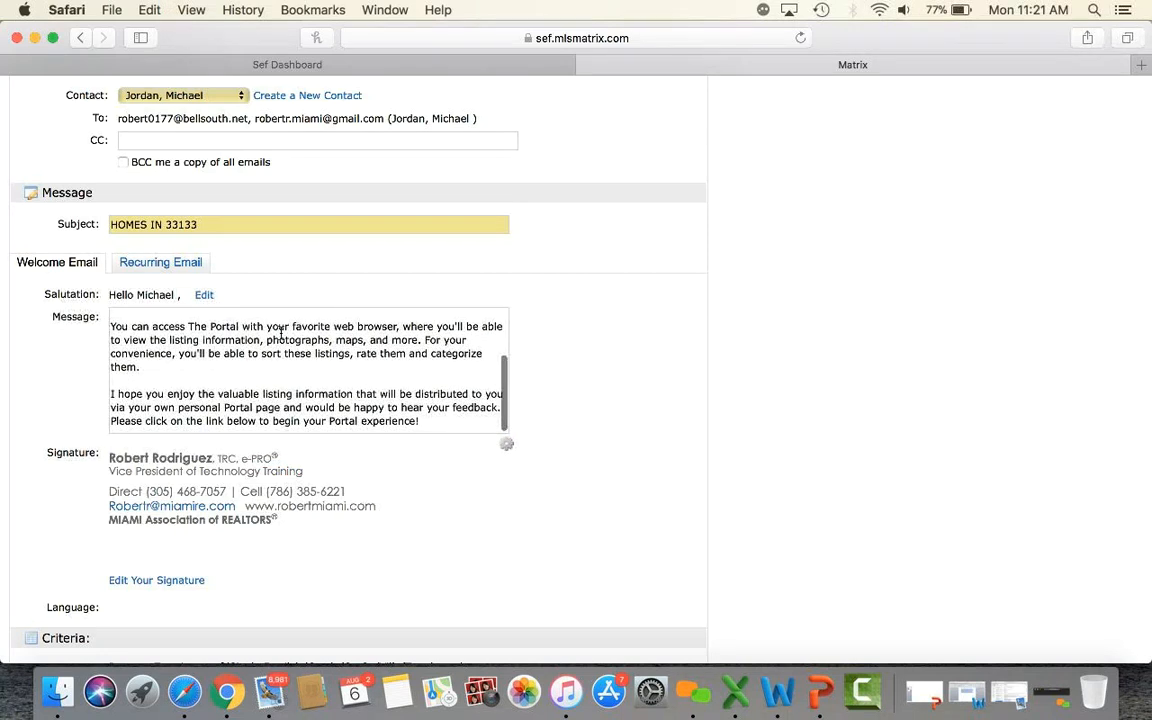
pyautogui.scroll(5, 281, 332)
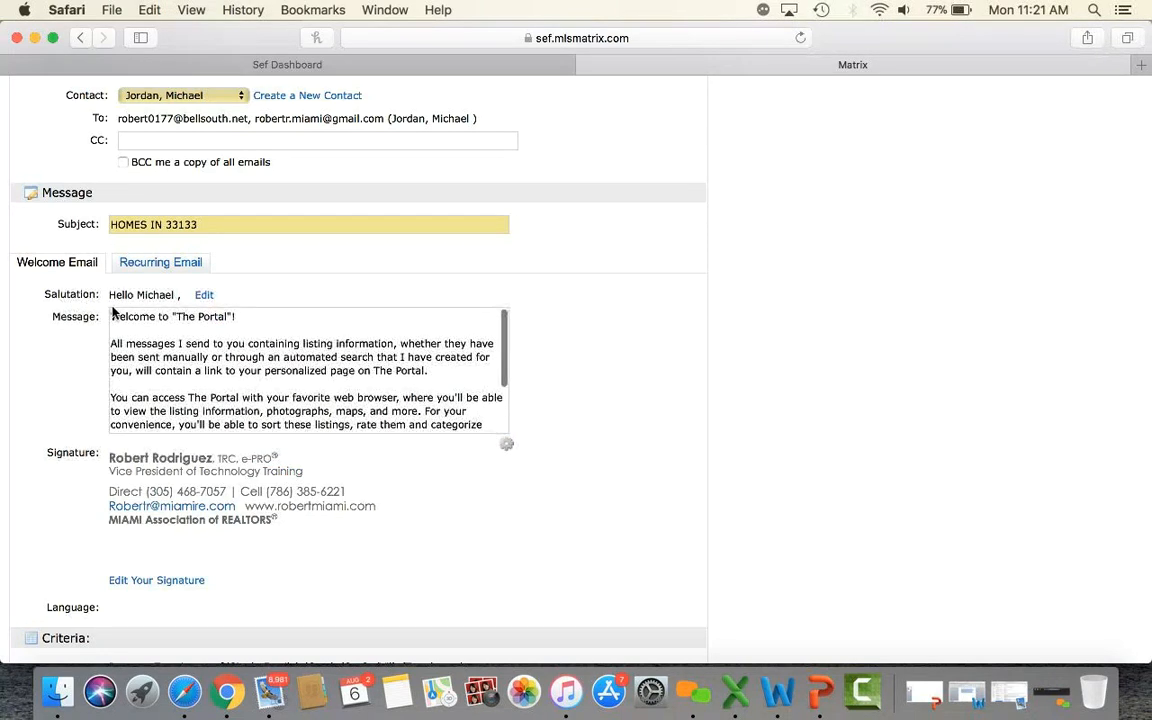
# Replace the message with the pasted short matching-listings note and save it as the default Welcome Email text.
pyautogui.moveTo(112, 318); pyautogui.dragTo(470, 481)
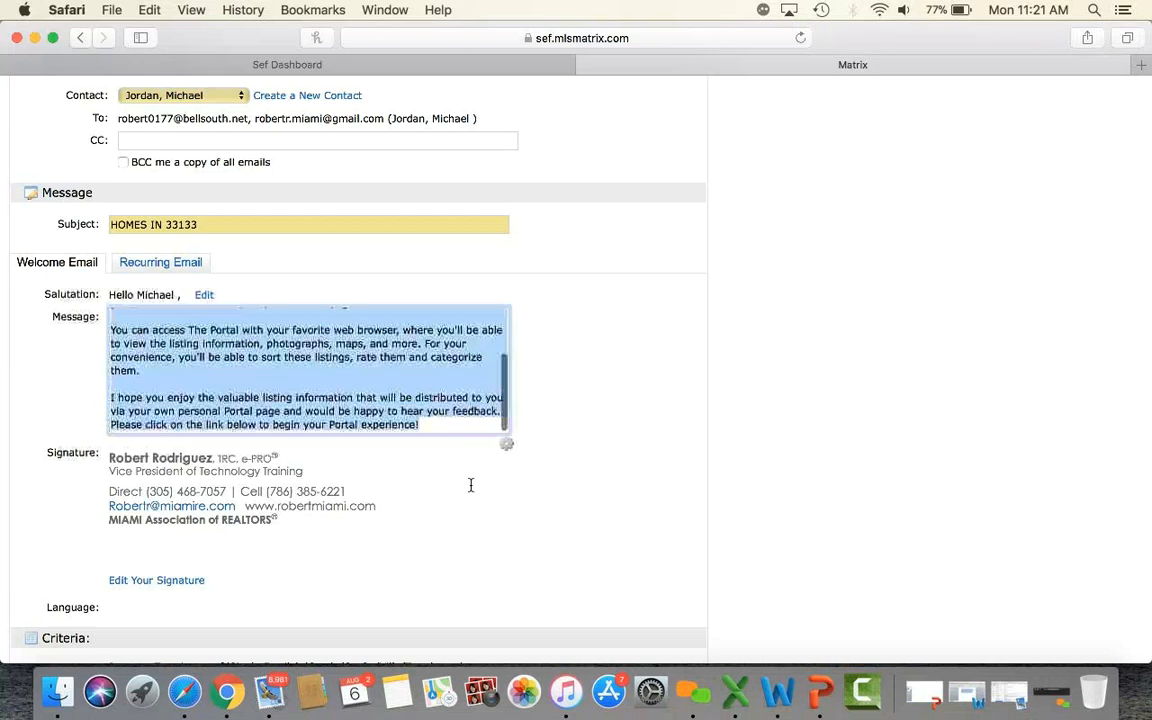
pyautogui.press('BackSpace')
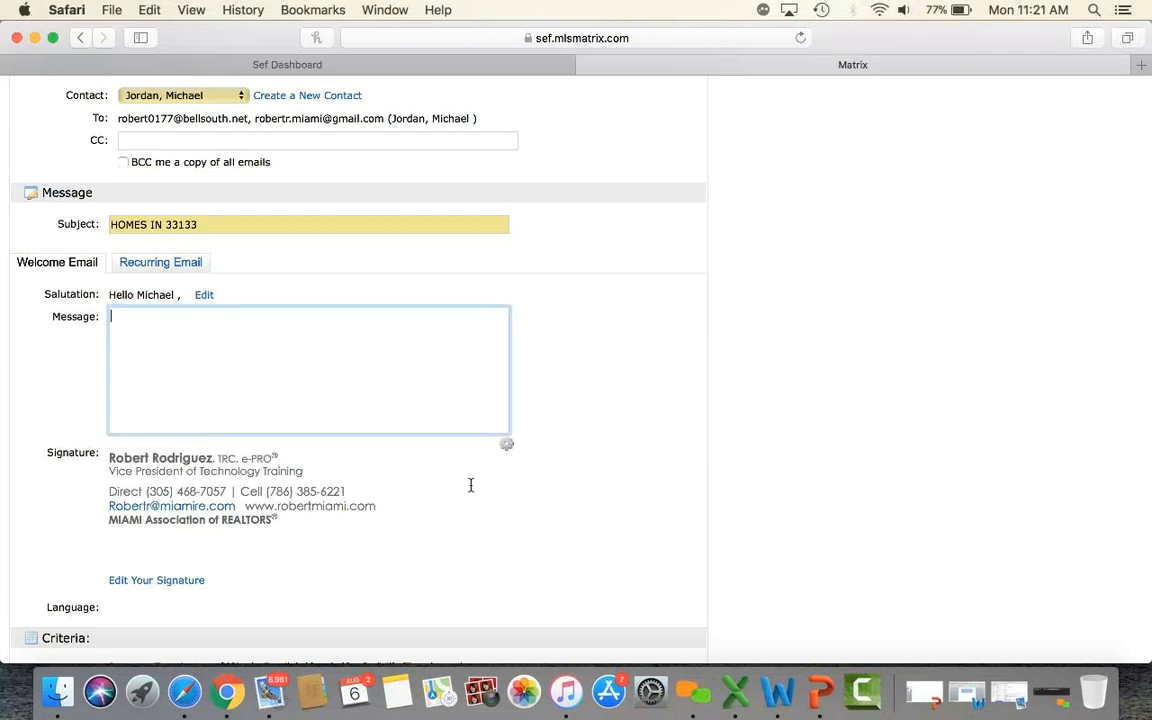
pyautogui.press('super+v')
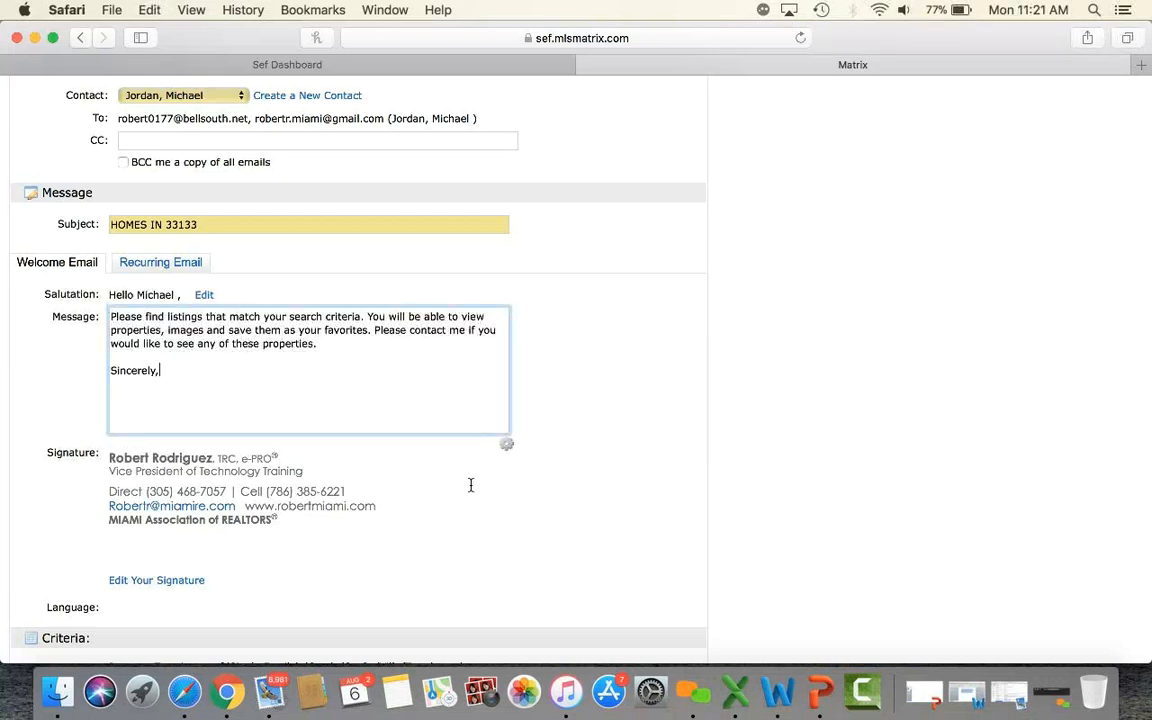
pyautogui.click(508, 447)
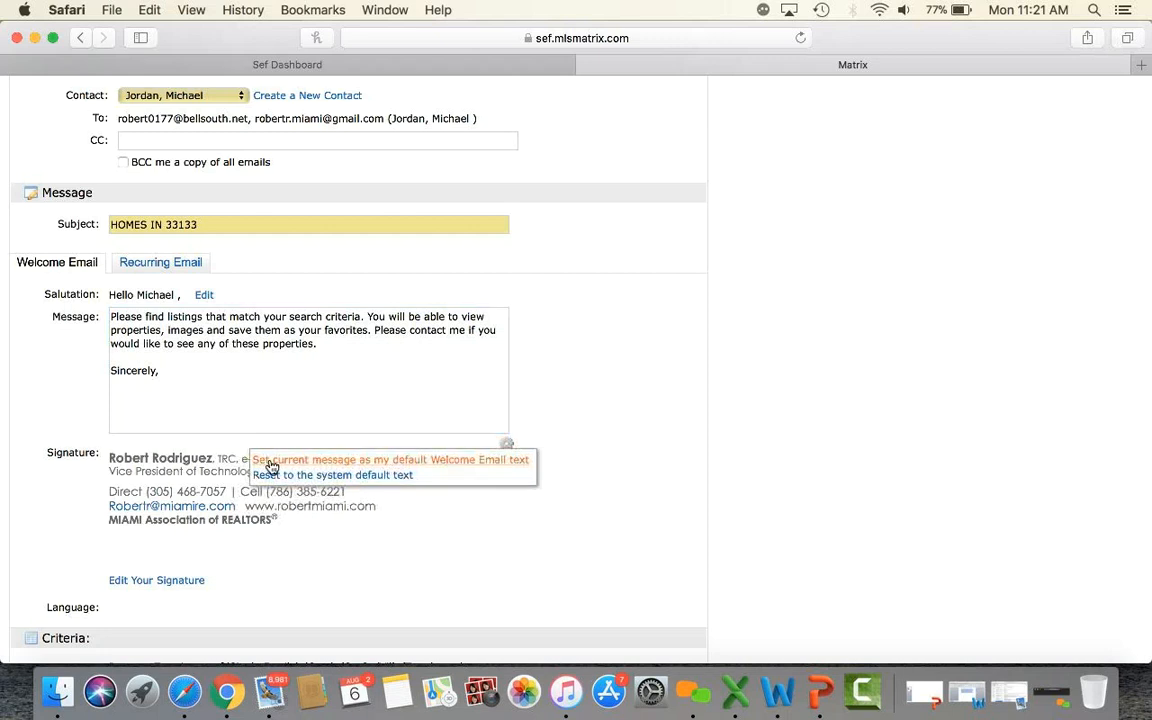
pyautogui.click(428, 461)
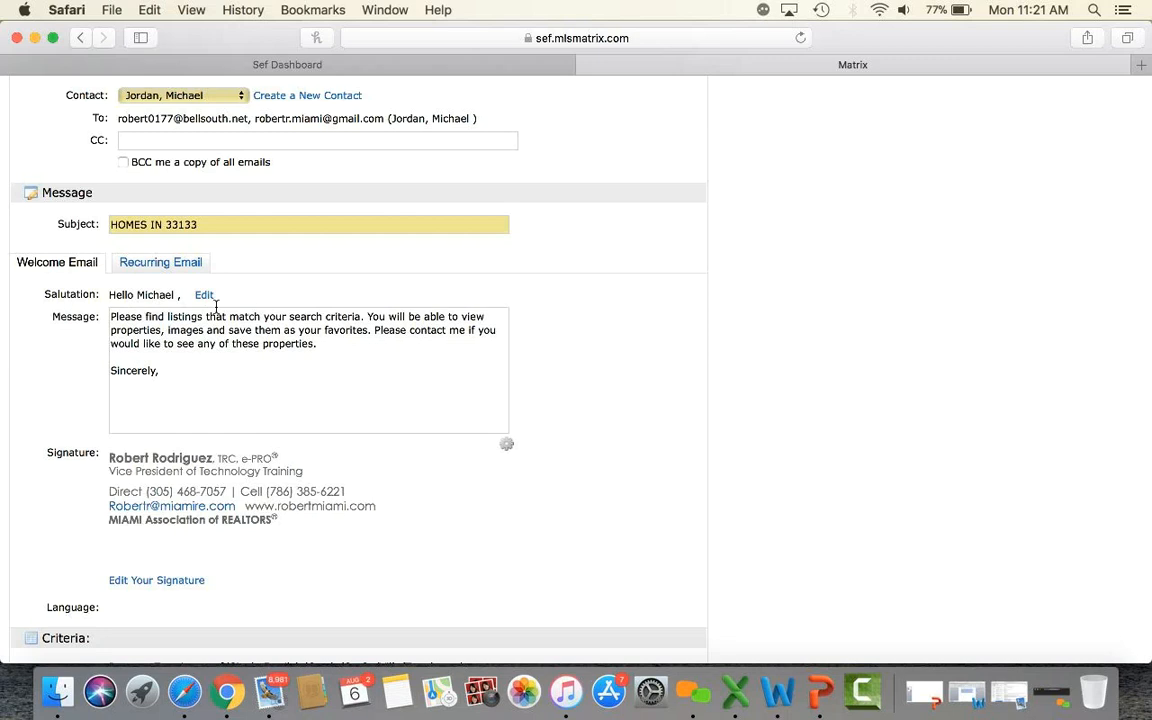
# Check the Recurring Email message, then return to the Welcome Email message and reopen its options.
pyautogui.click(172, 264)
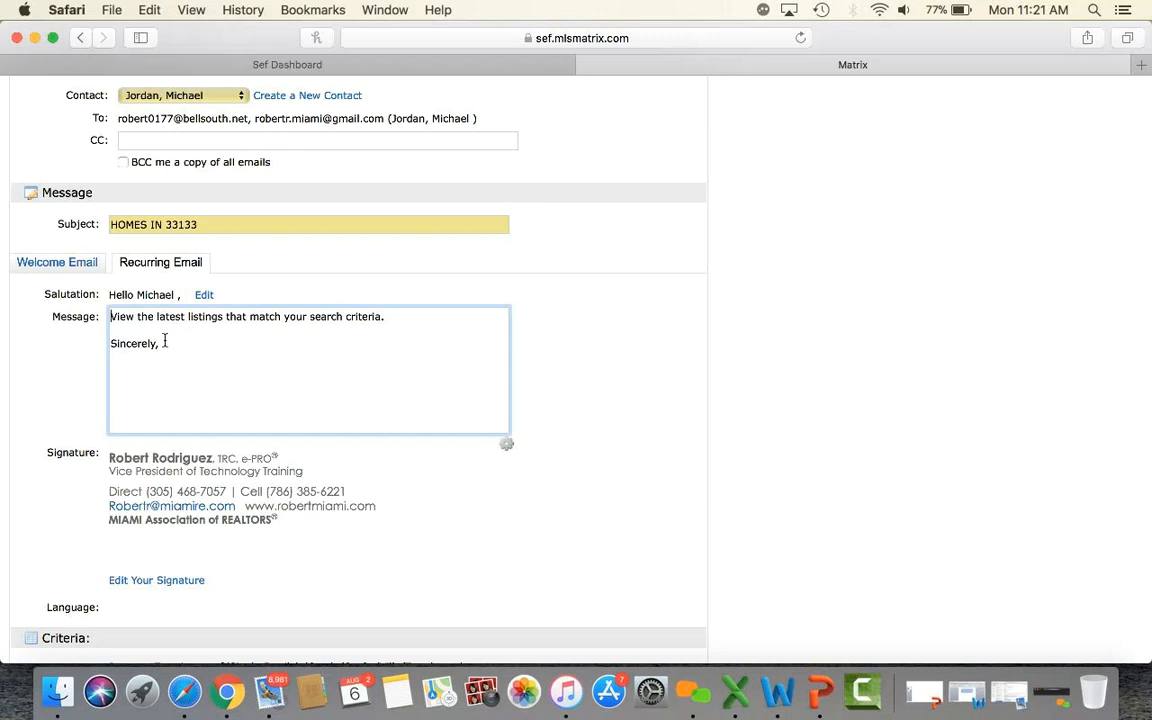
pyautogui.click(83, 264)
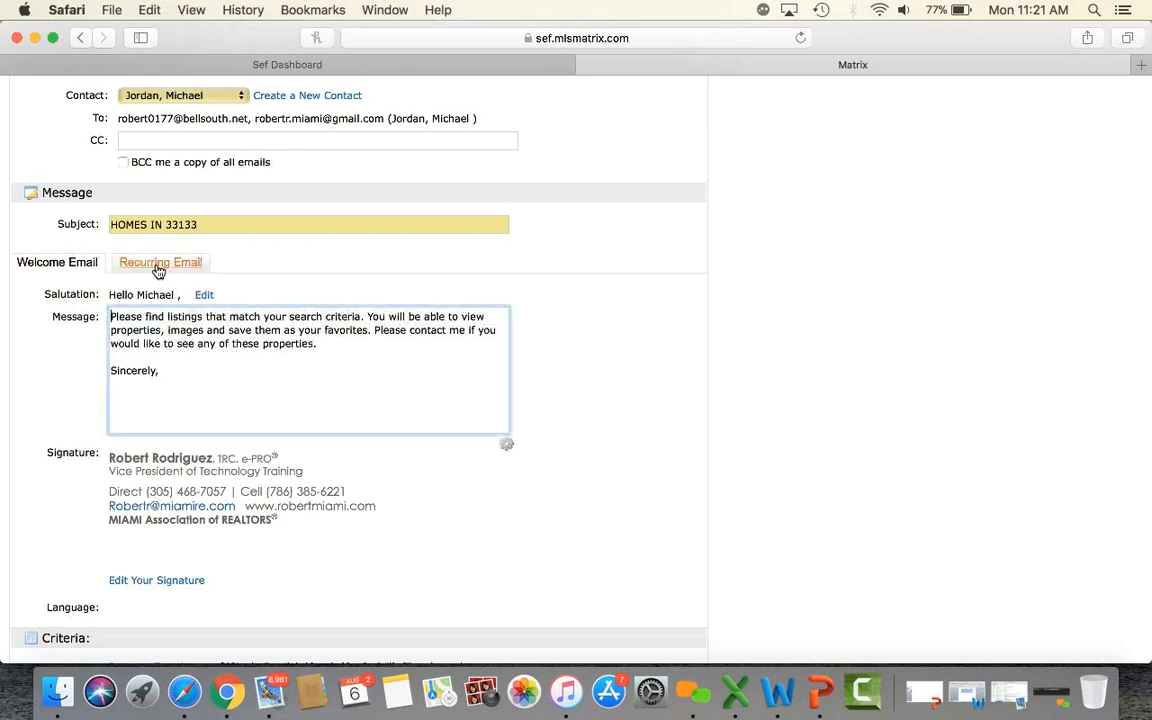
pyautogui.click(507, 446)
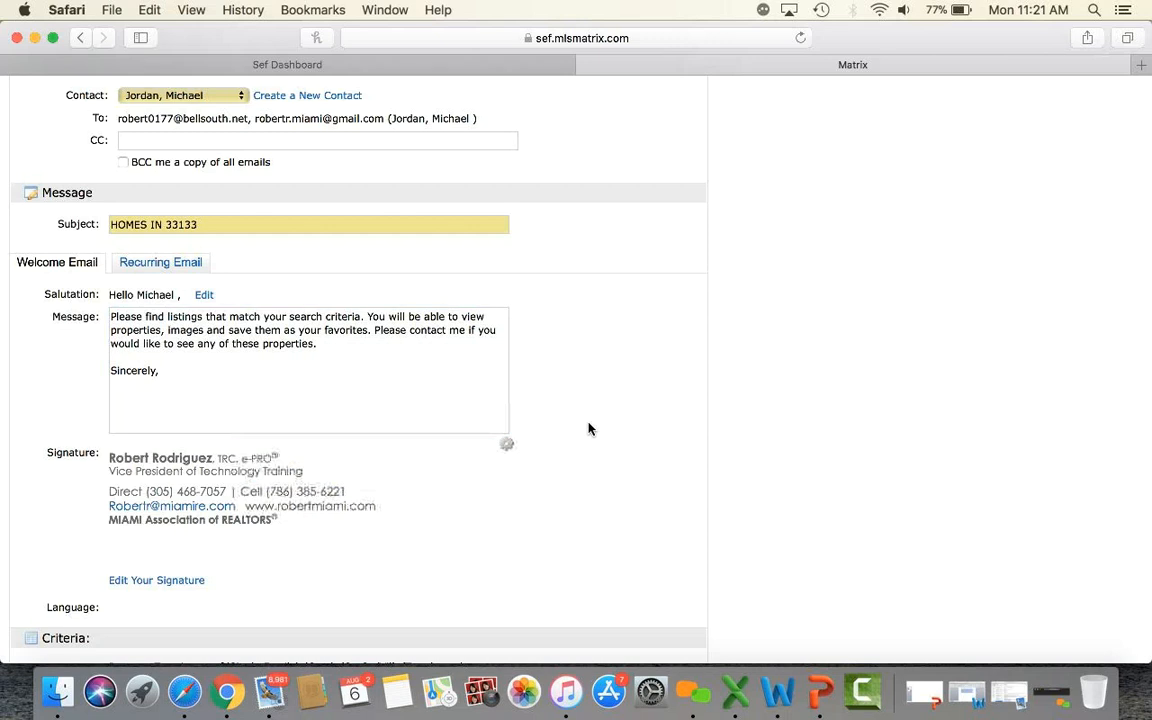
# Switch the schedule to Daily and untick Monday, Wednesday, Thursday and Saturday mornings.
pyautogui.scroll(-10, 588, 428)
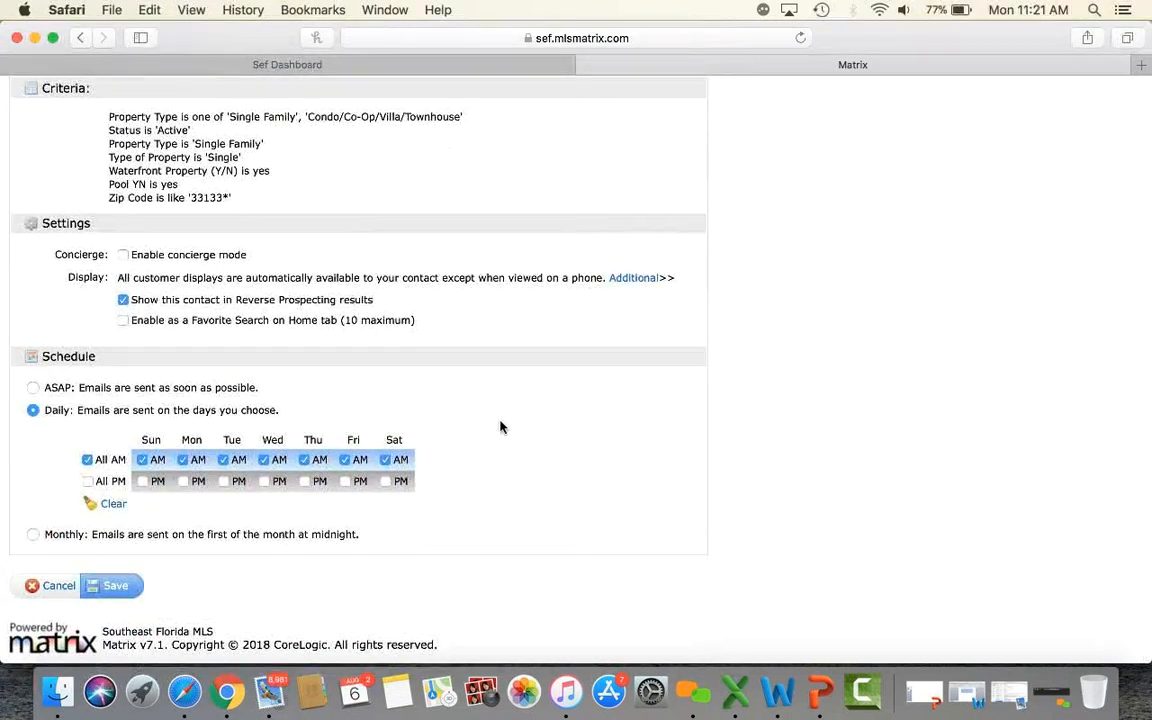
pyautogui.click(32, 389)
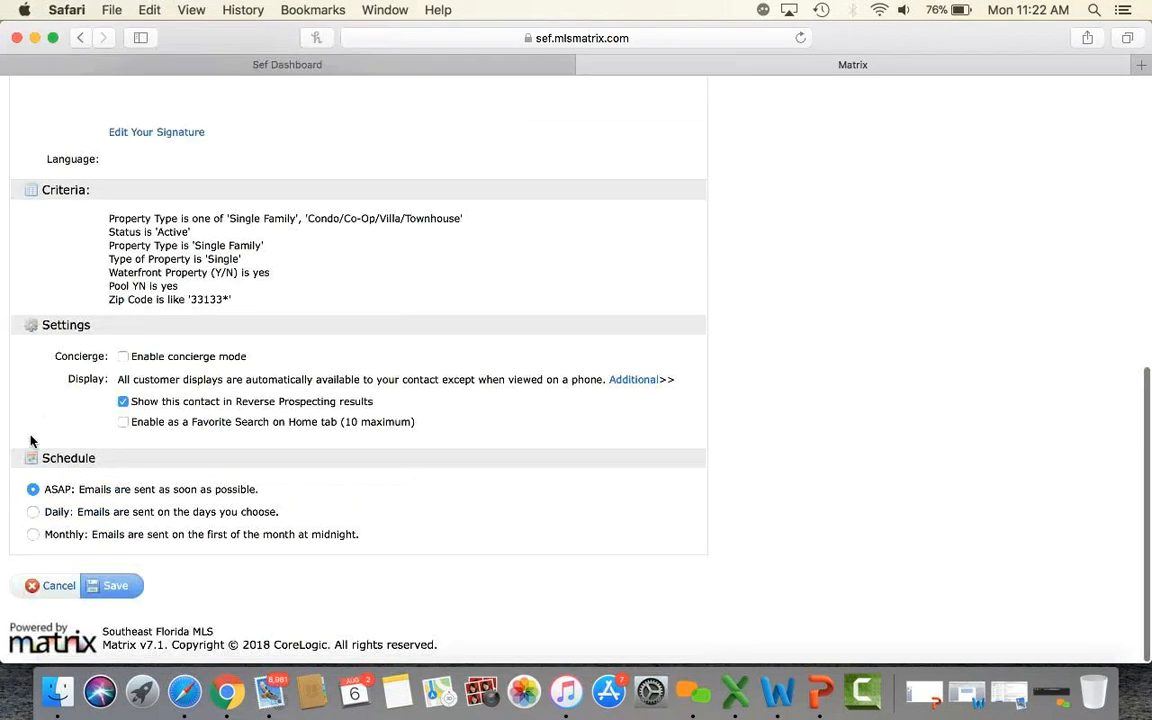
pyautogui.click(33, 511)
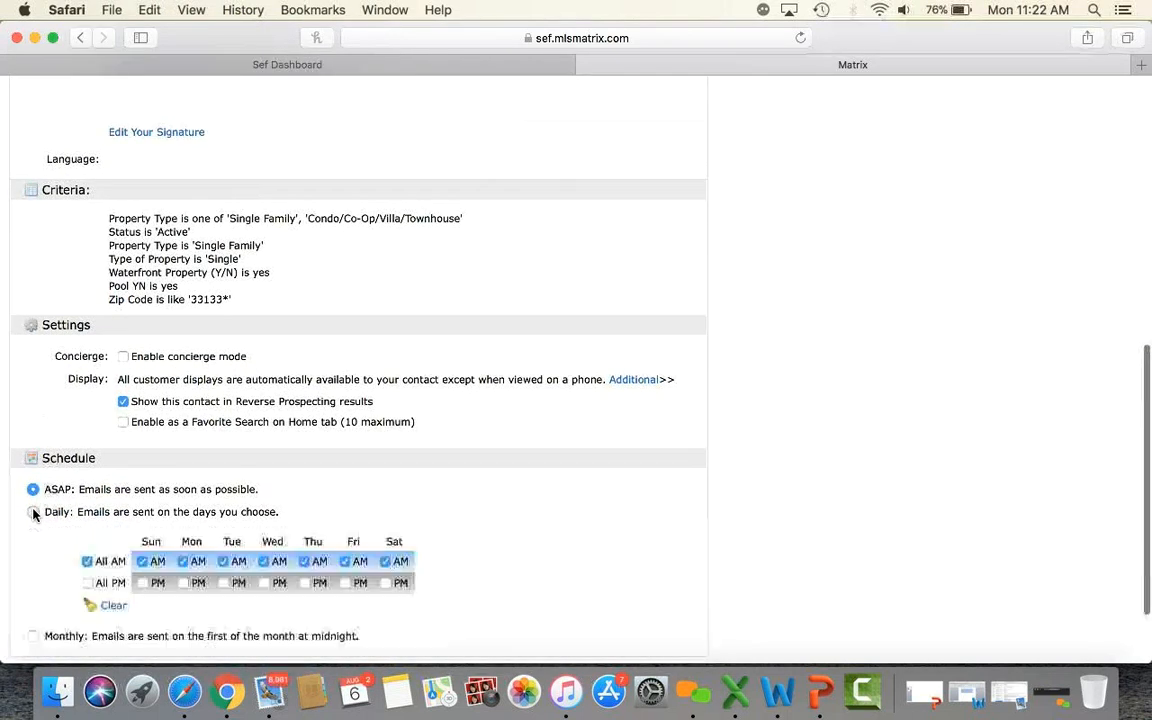
pyautogui.scroll(-2, 33, 515)
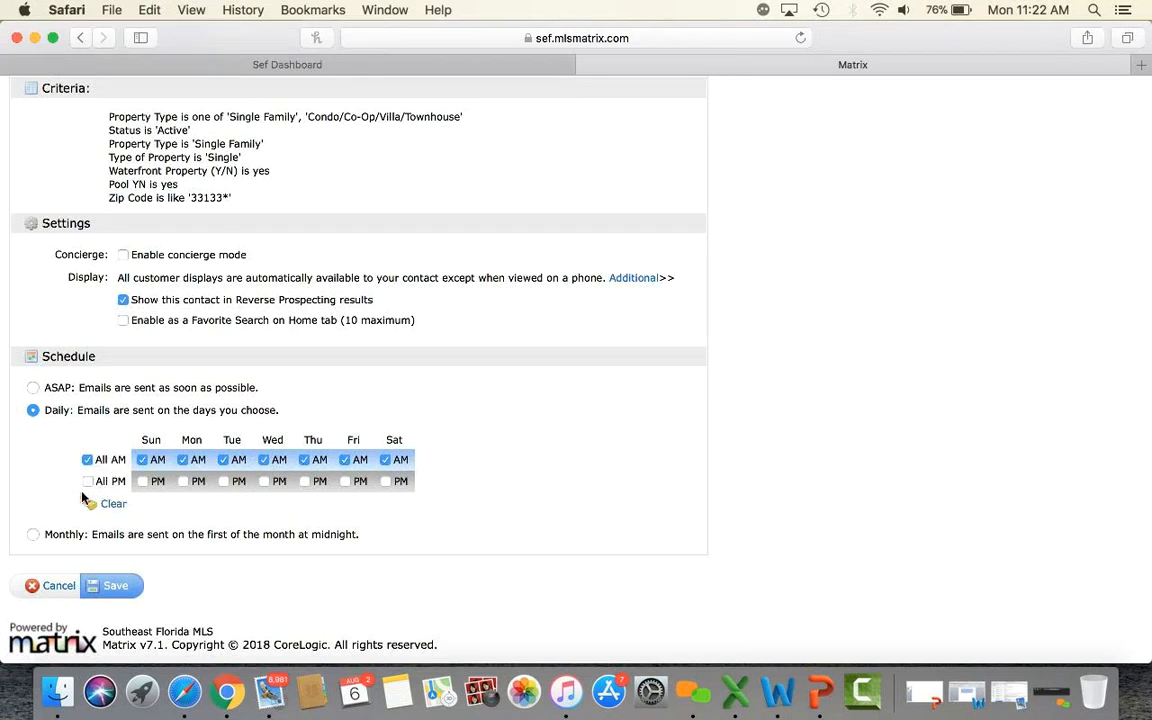
pyautogui.click(181, 461)
pyautogui.click(304, 461)
pyautogui.click(273, 461)
pyautogui.click(345, 460)
pyautogui.click(345, 460)
pyautogui.click(386, 460)
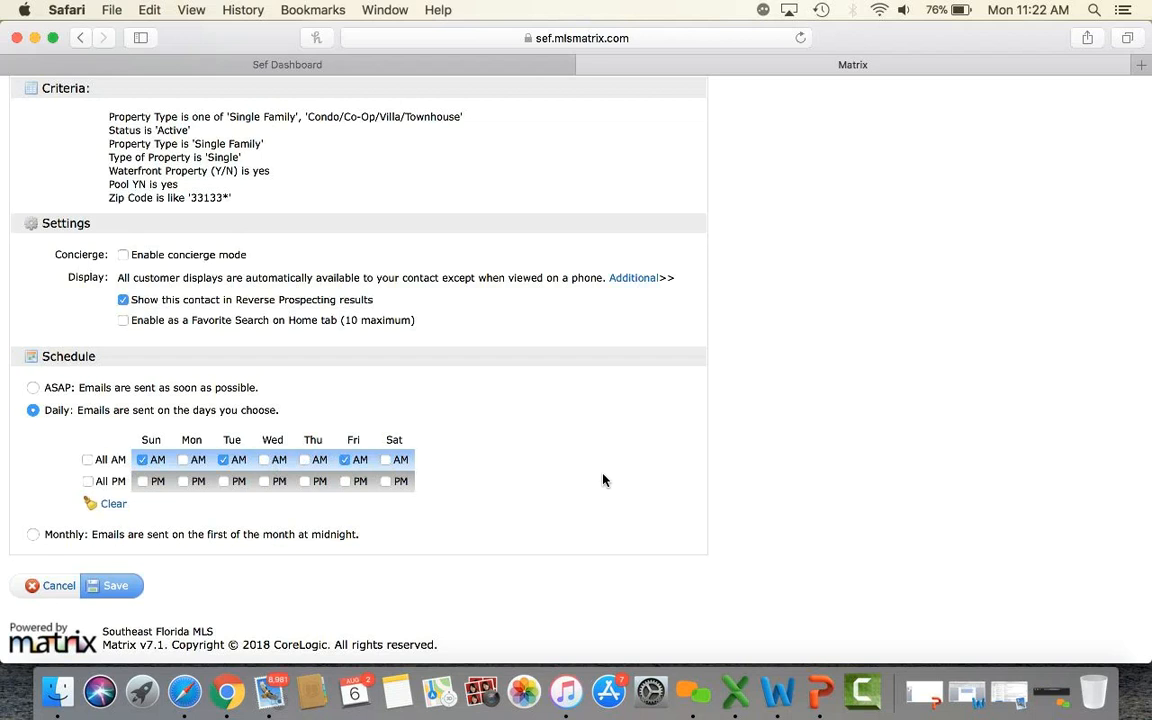
# Tick every morning and afternoon, try Monthly, then settle on the ASAP schedule.
pyautogui.click(87, 460)
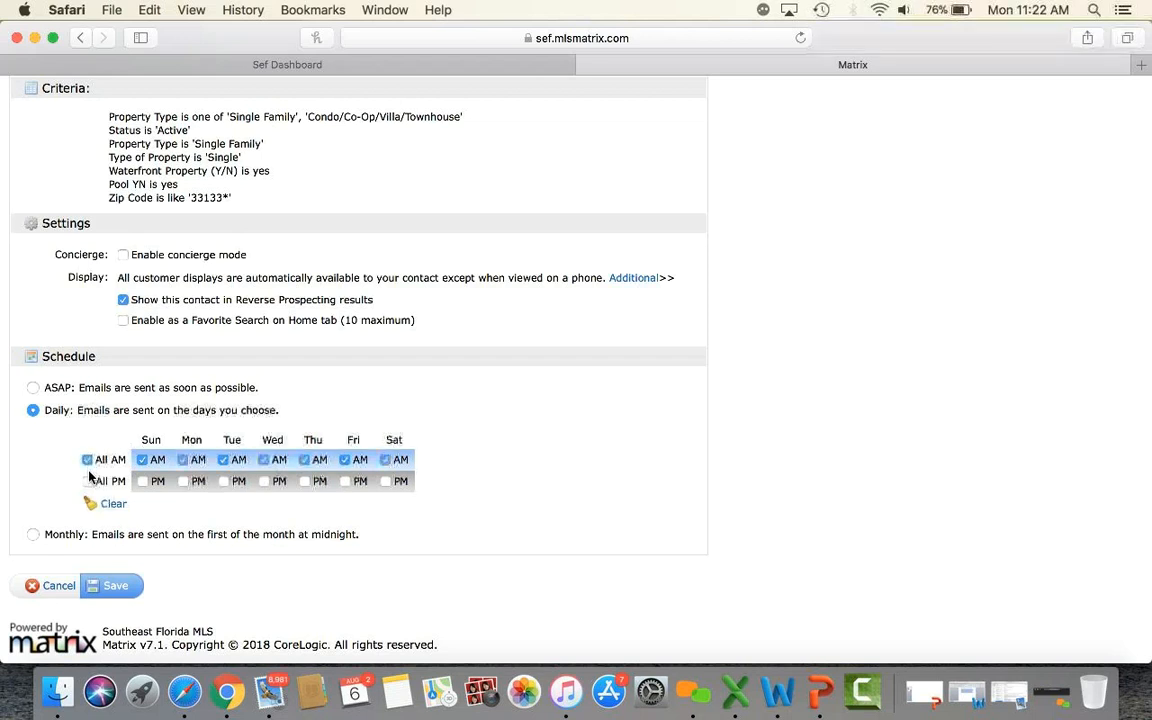
pyautogui.click(87, 482)
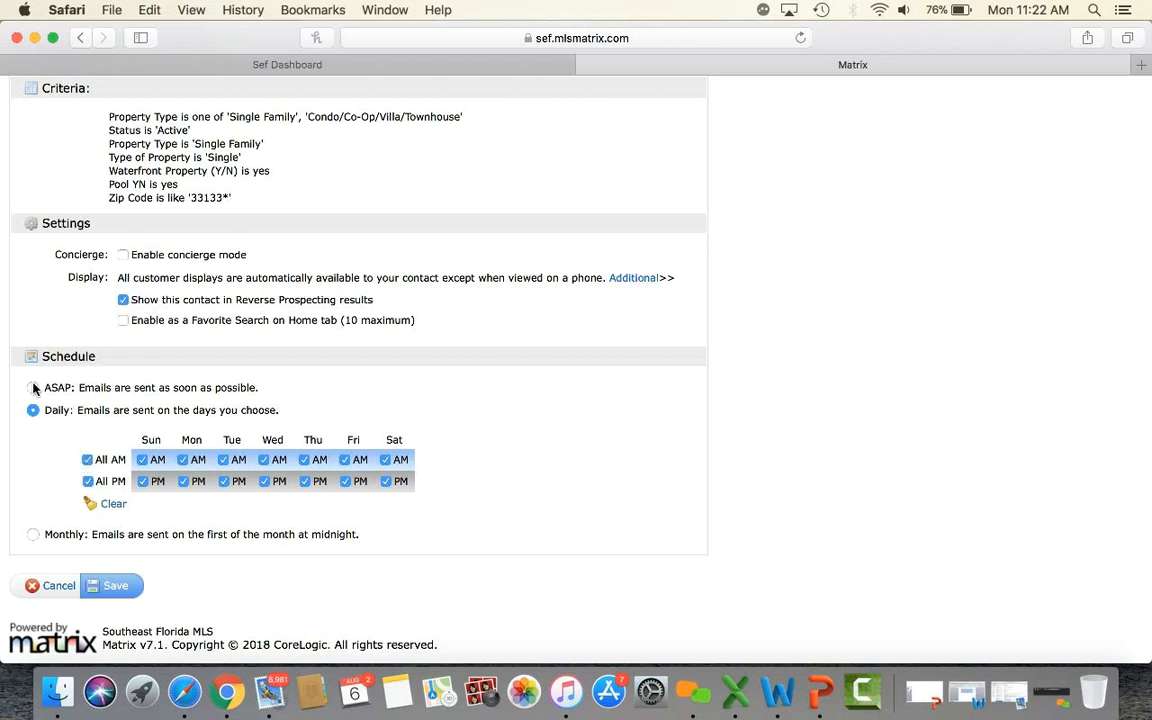
pyautogui.click(33, 535)
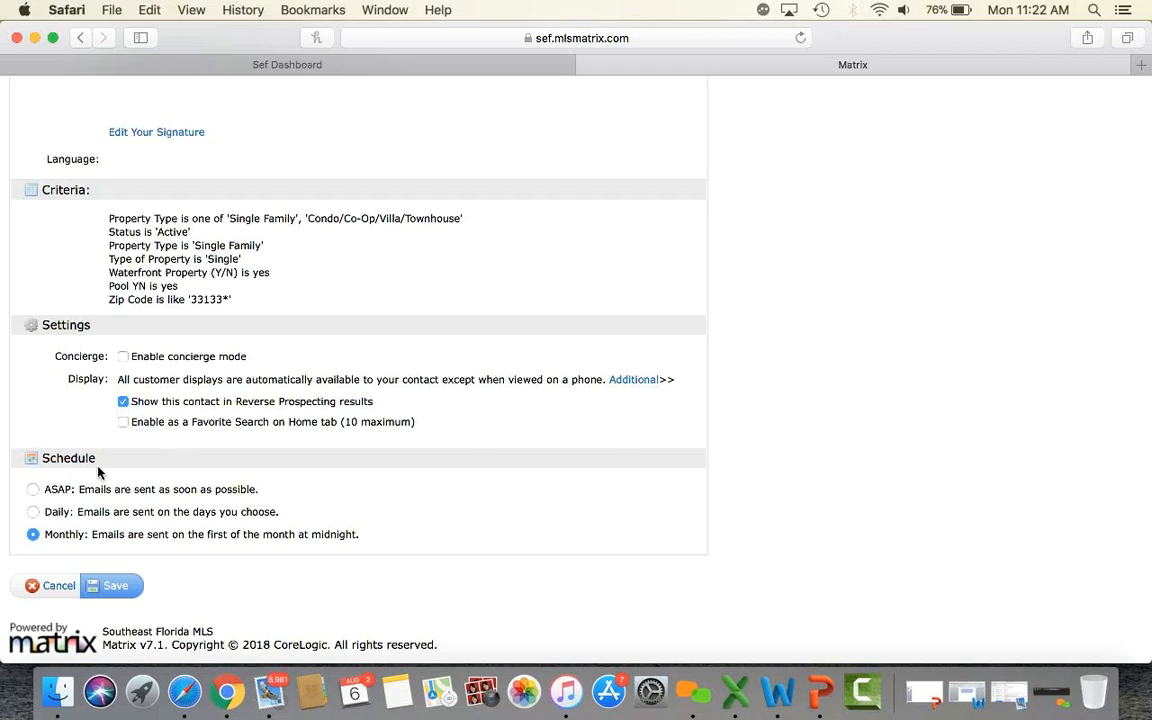
pyautogui.click(33, 490)
pyautogui.click(122, 357)
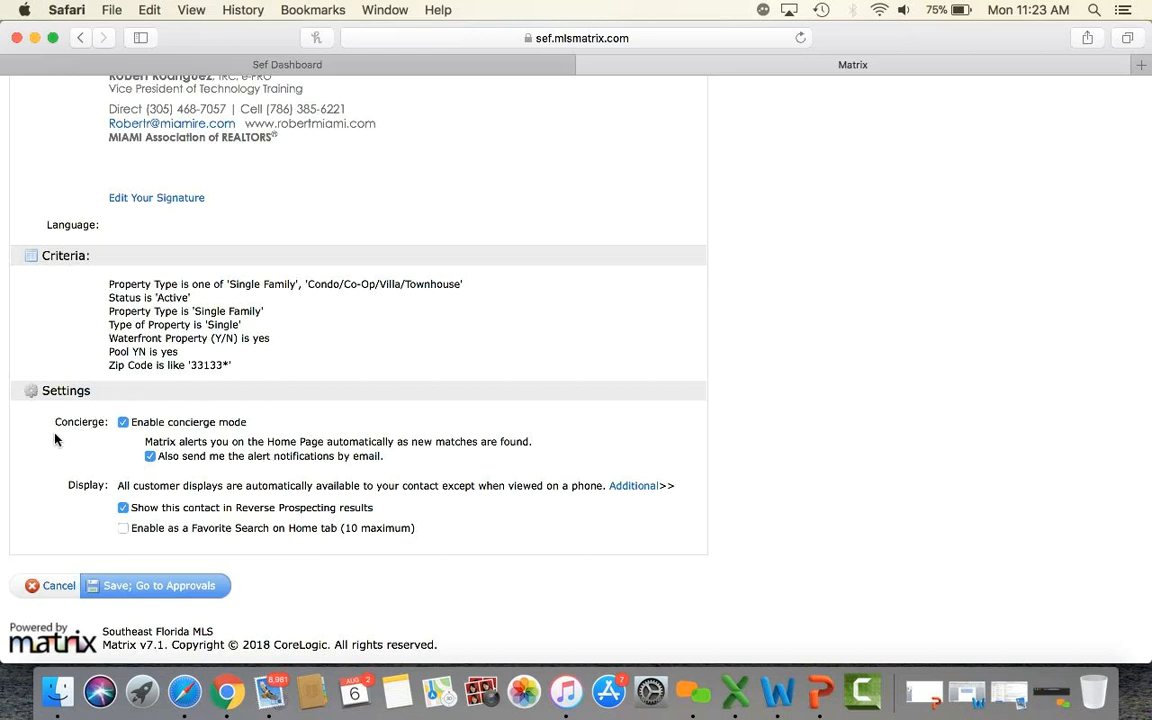
pyautogui.click(122, 424)
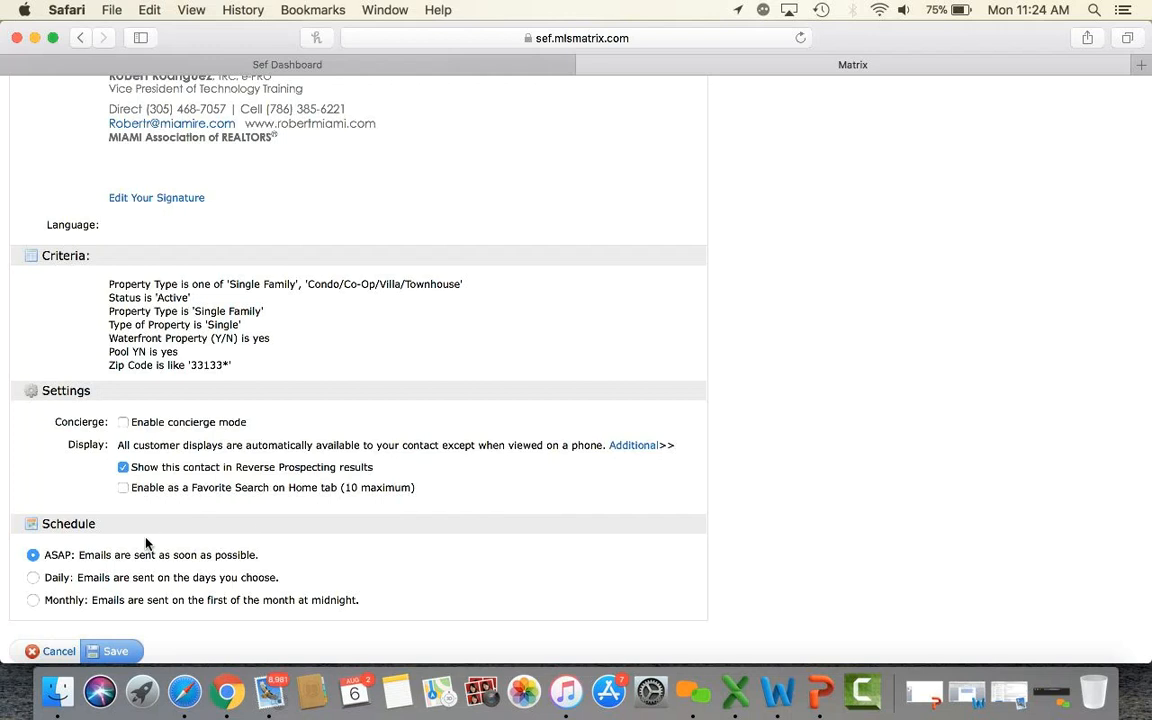
pyautogui.scroll(-2, 146, 543)
# Save the auto email and check HOMES IN 33133's ASAP status in the My Matrix Auto Emails list.
pyautogui.click(112, 588)
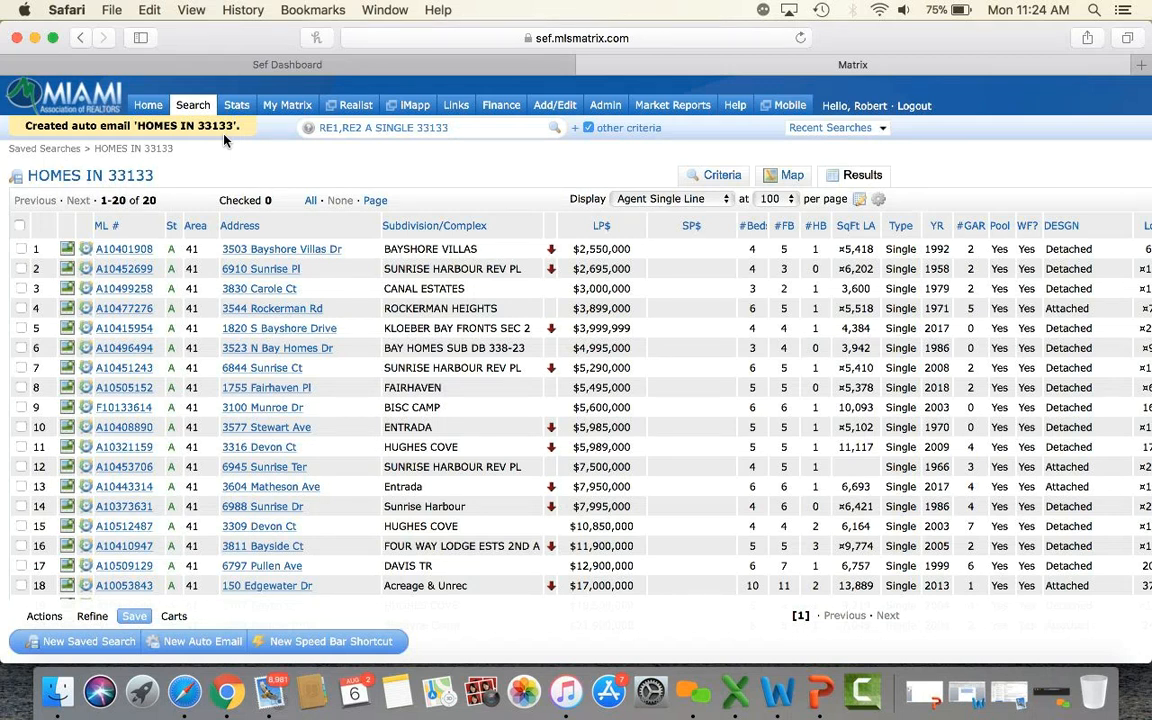
pyautogui.click(150, 109)
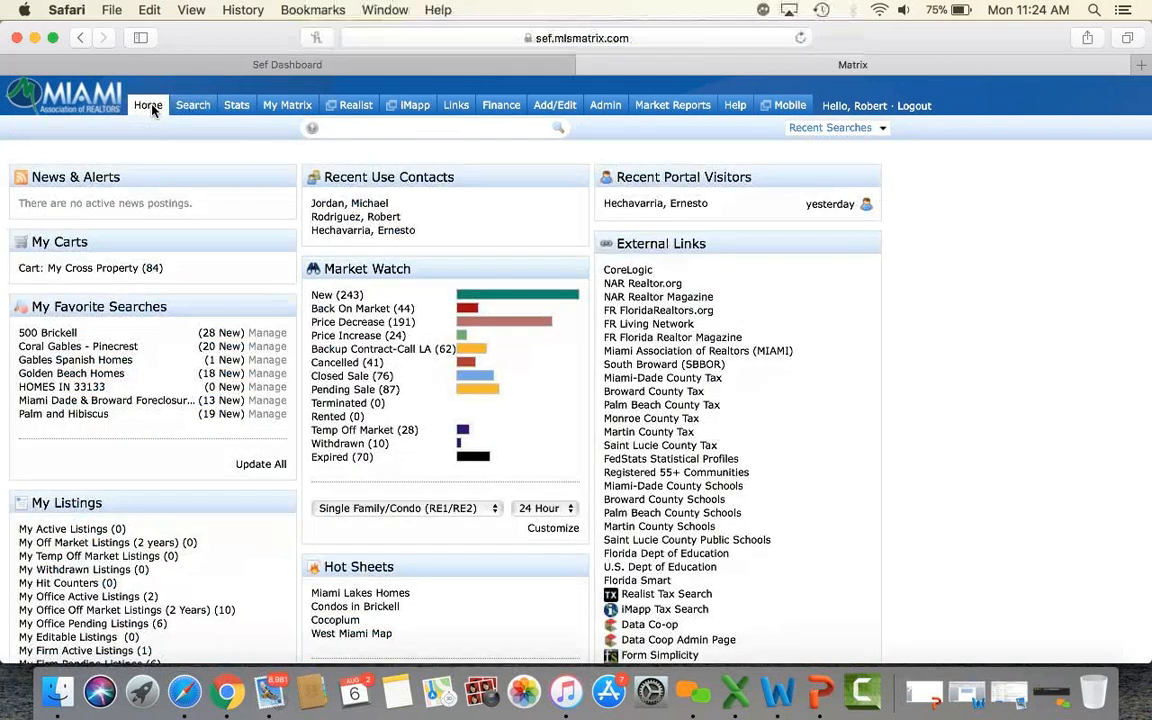
pyautogui.moveTo(287, 115)
pyautogui.click(298, 183)
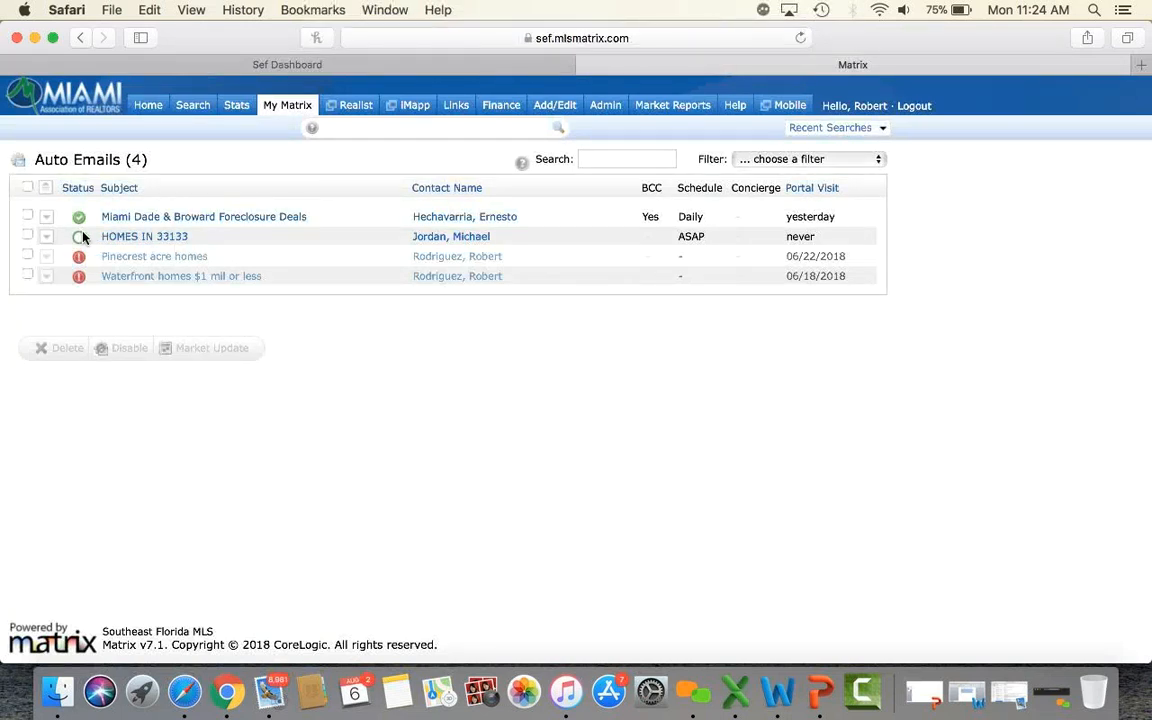
pyautogui.moveTo(79, 240)
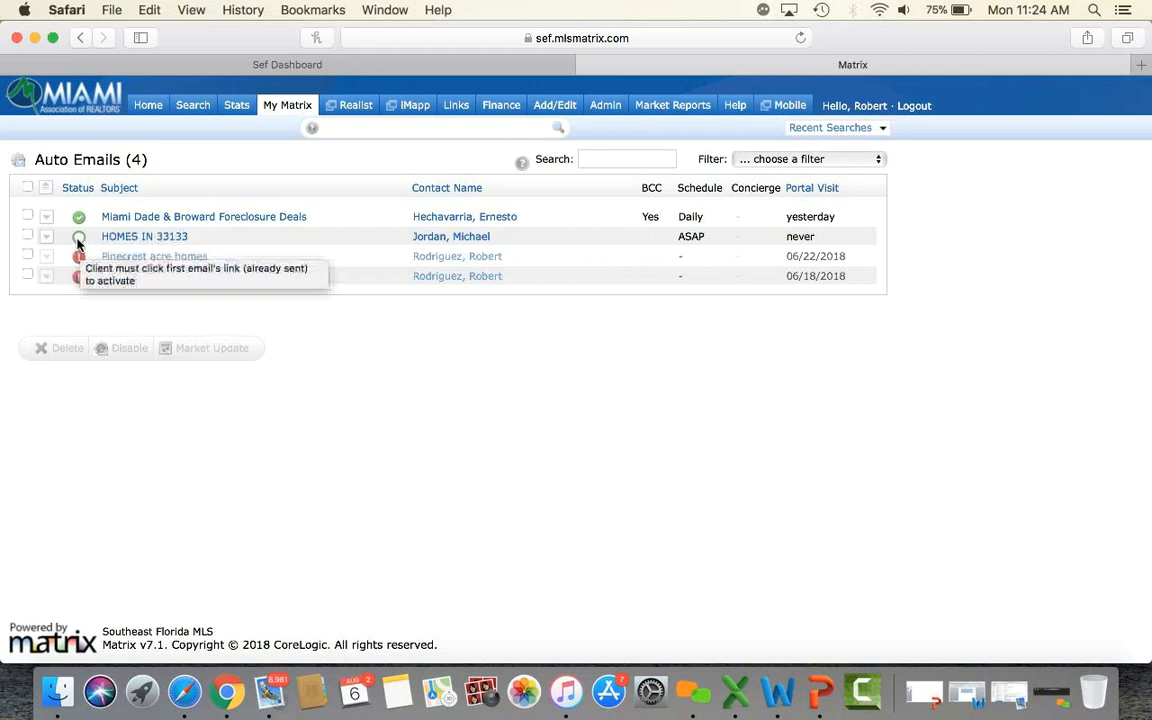
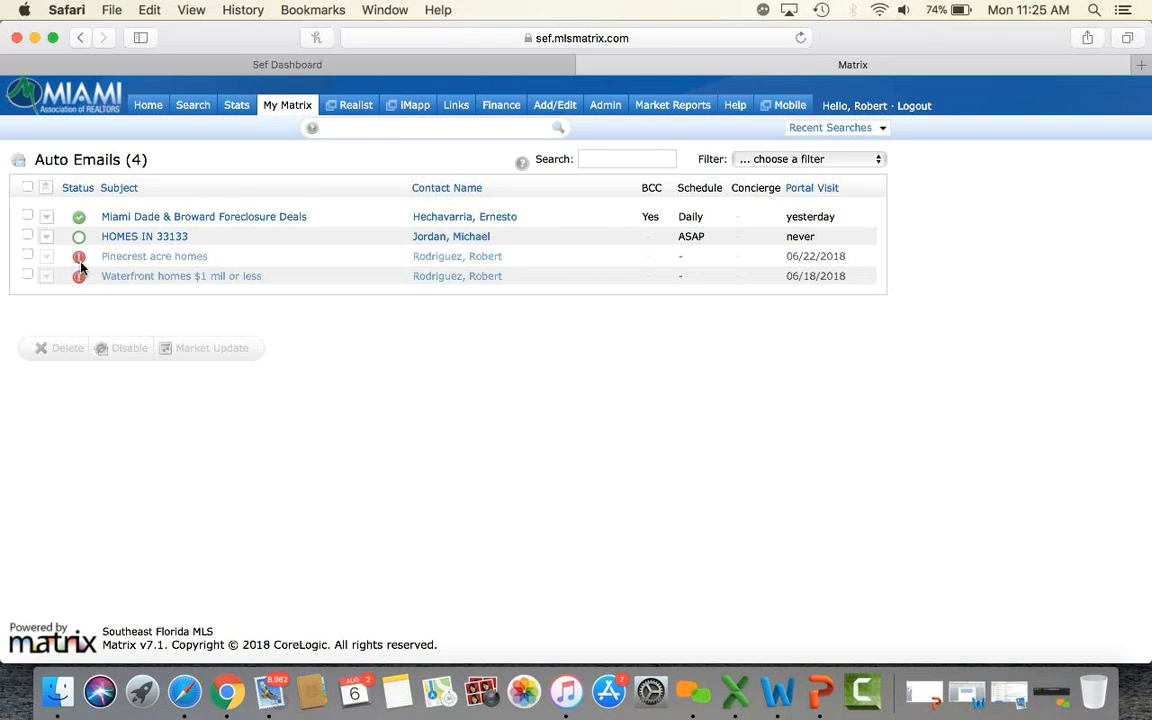
# Expand the HOMES IN 33133 auto email's criteria and open its results in the client portal.
pyautogui.moveTo(81, 266)
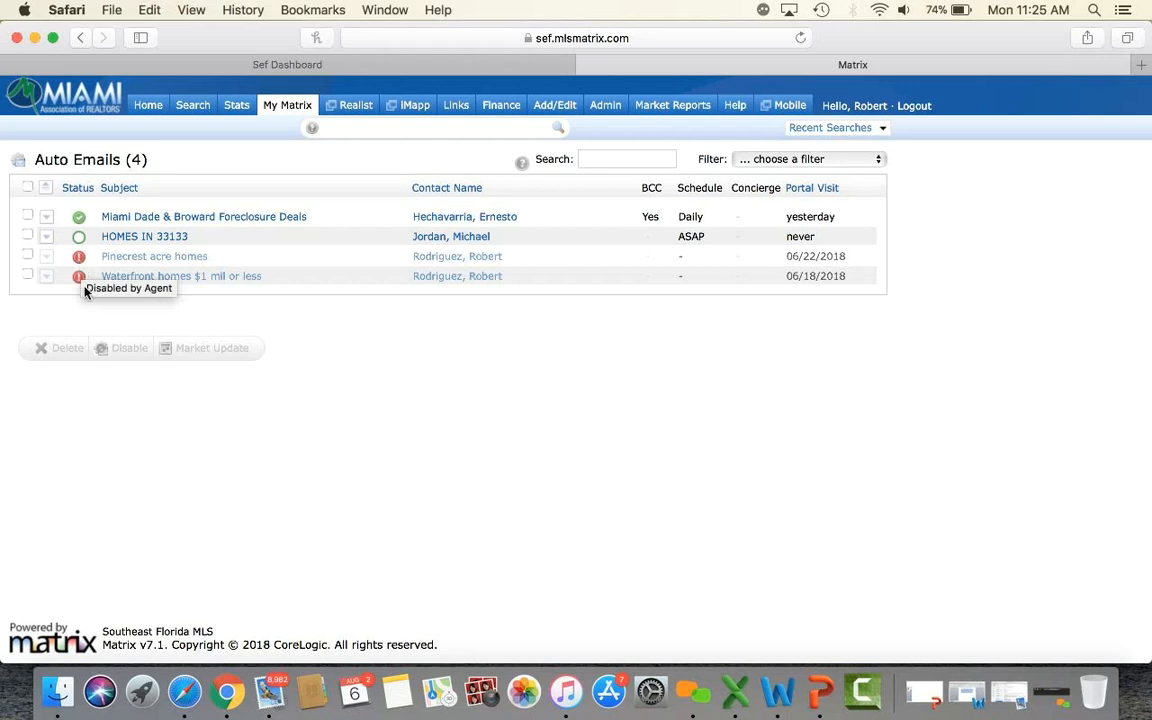
pyautogui.click(123, 238)
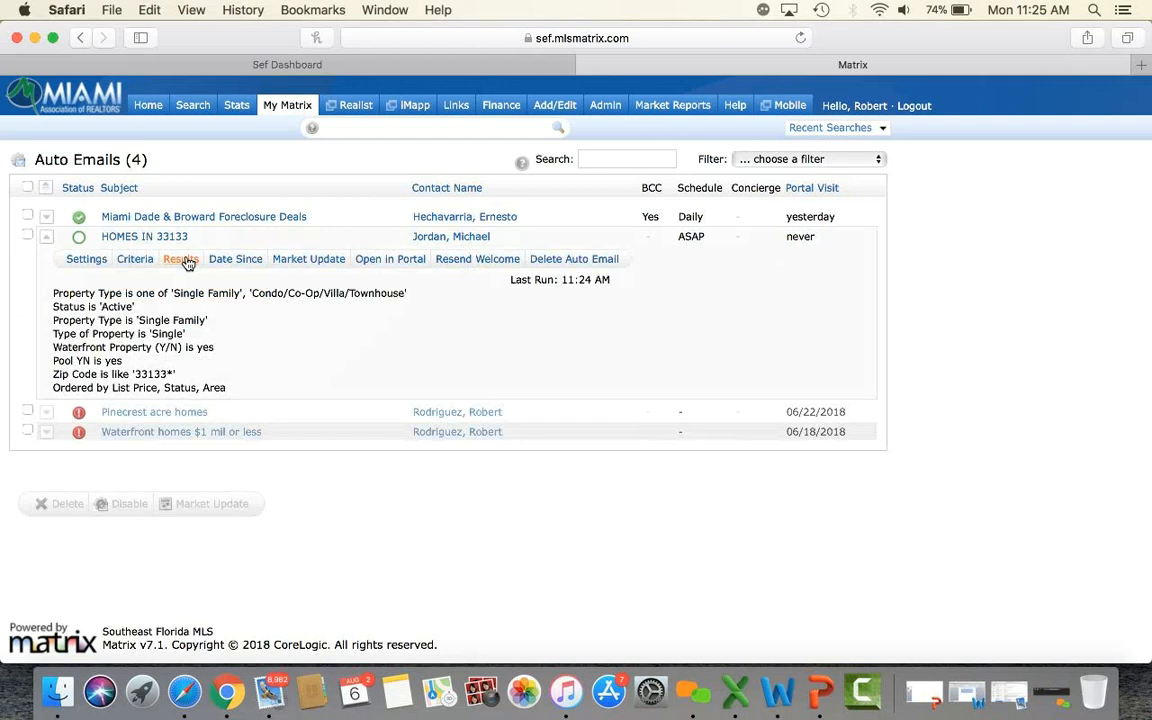
pyautogui.click(390, 262)
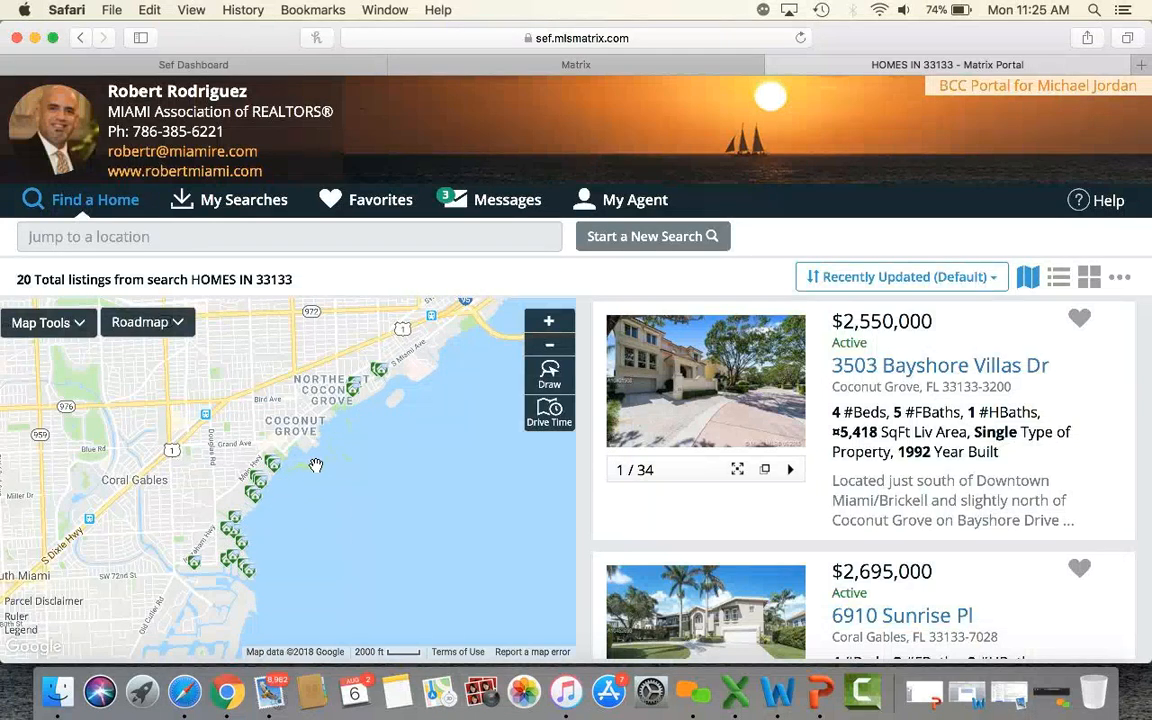
pyautogui.scroll(-10, 849, 431)
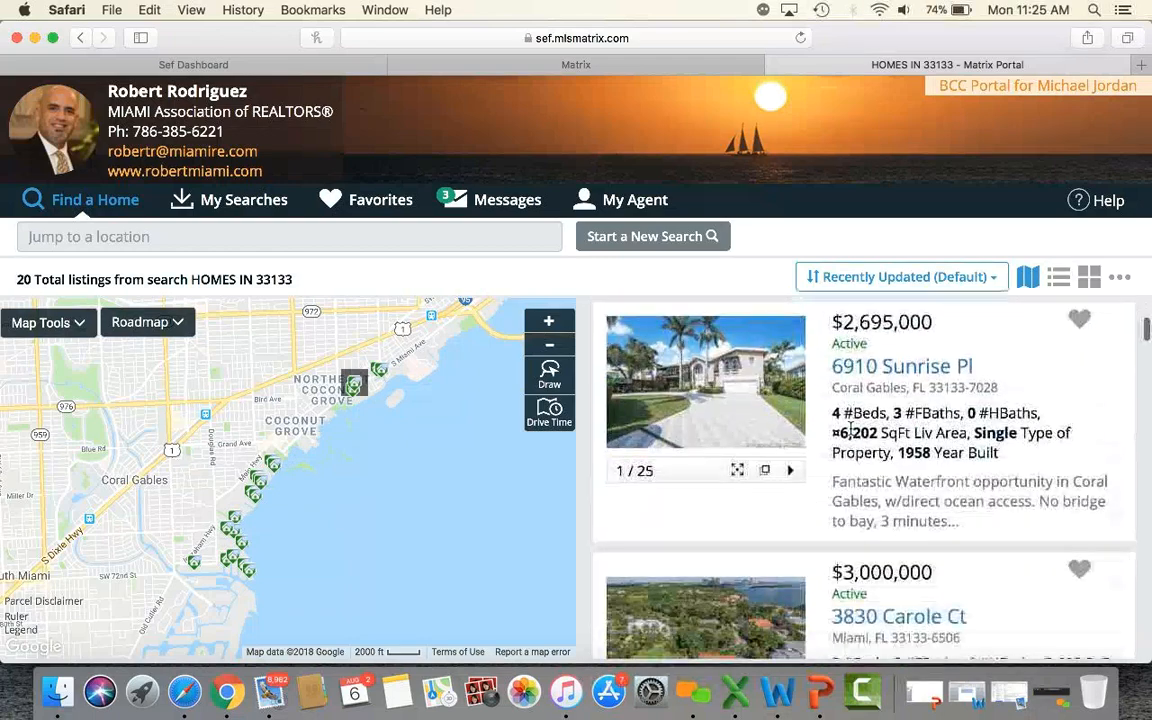
pyautogui.scroll(-10, 849, 430)
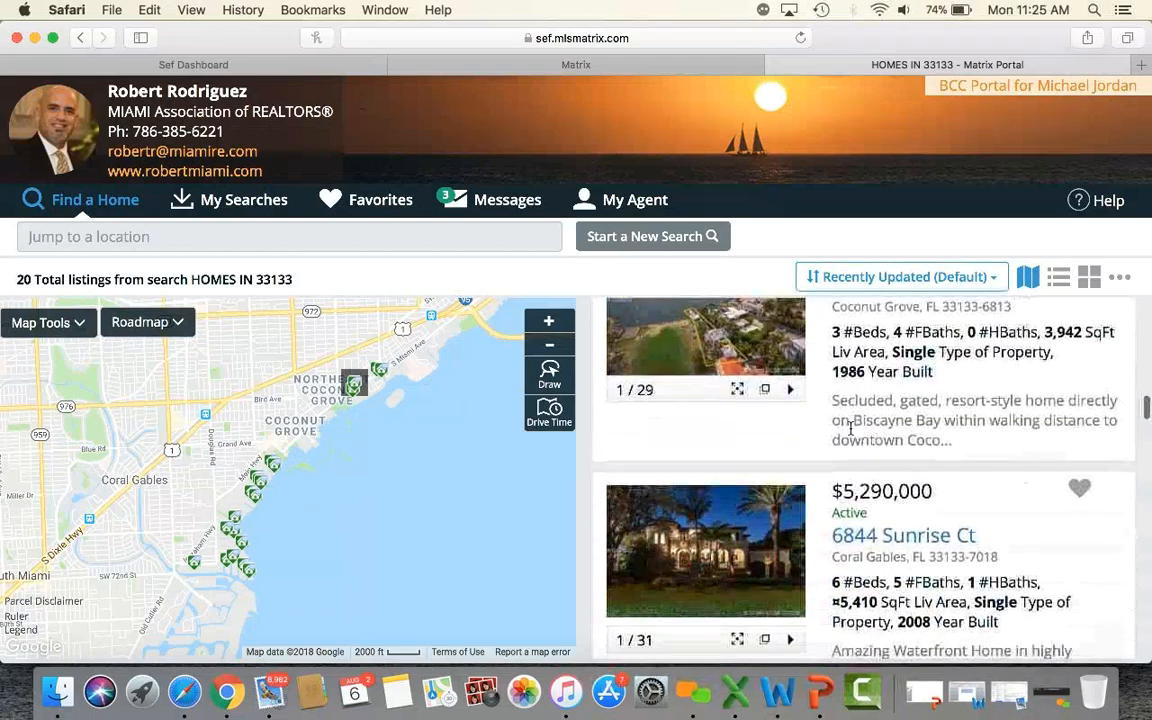
pyautogui.scroll(12, 849, 430)
pyautogui.scroll(12, 849, 430)
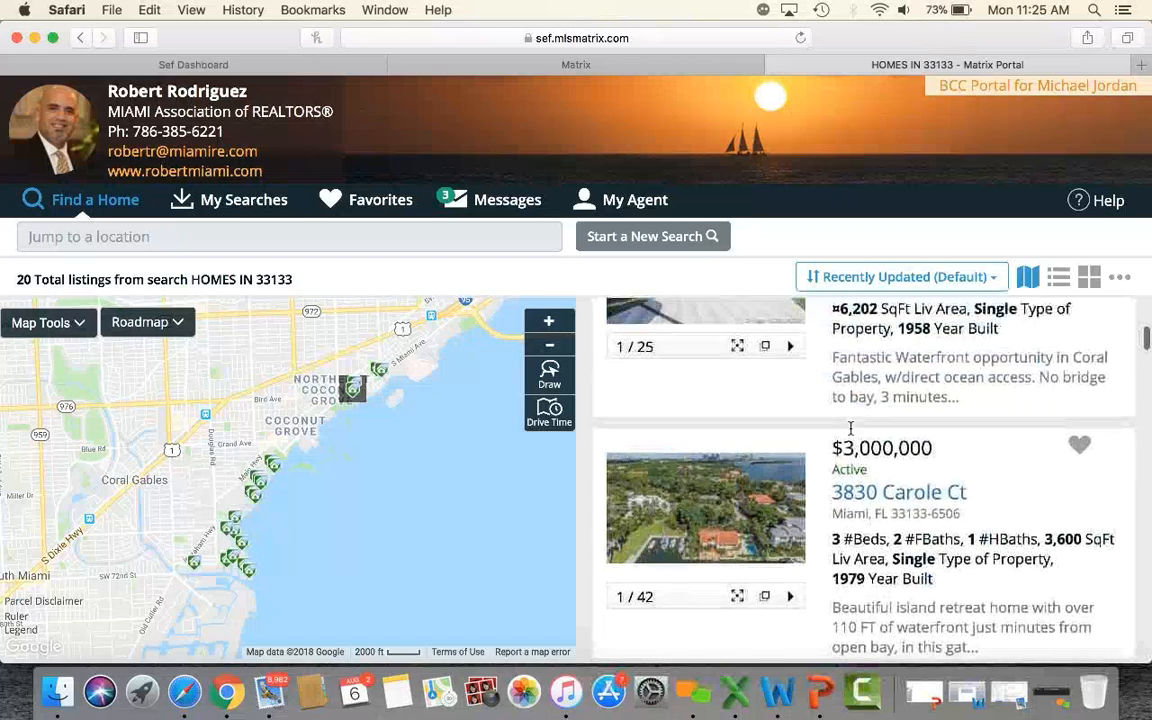
pyautogui.scroll(3, 851, 432)
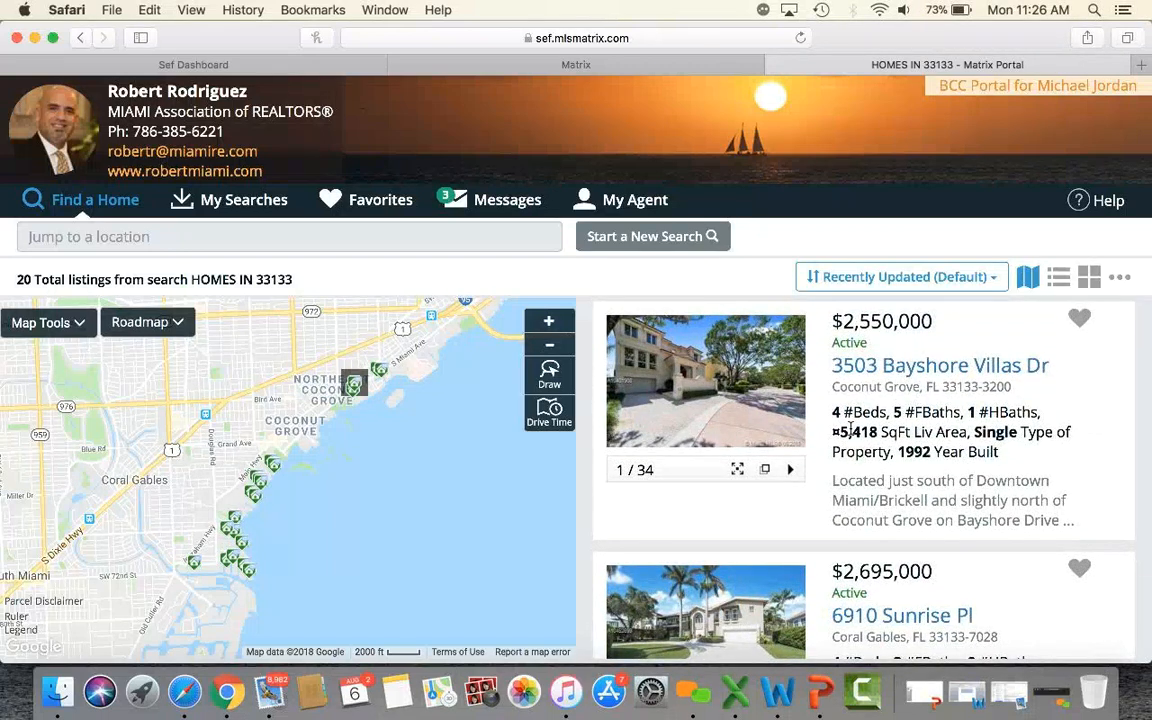
pyautogui.click(922, 370)
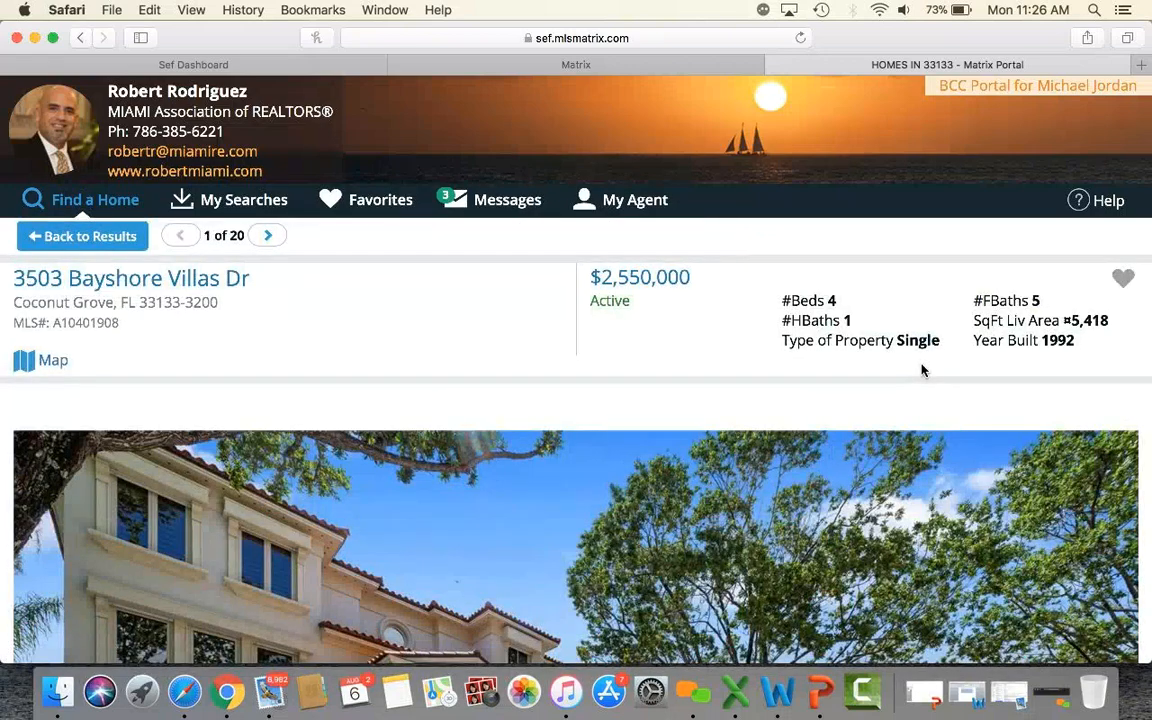
pyautogui.scroll(-10, 922, 370)
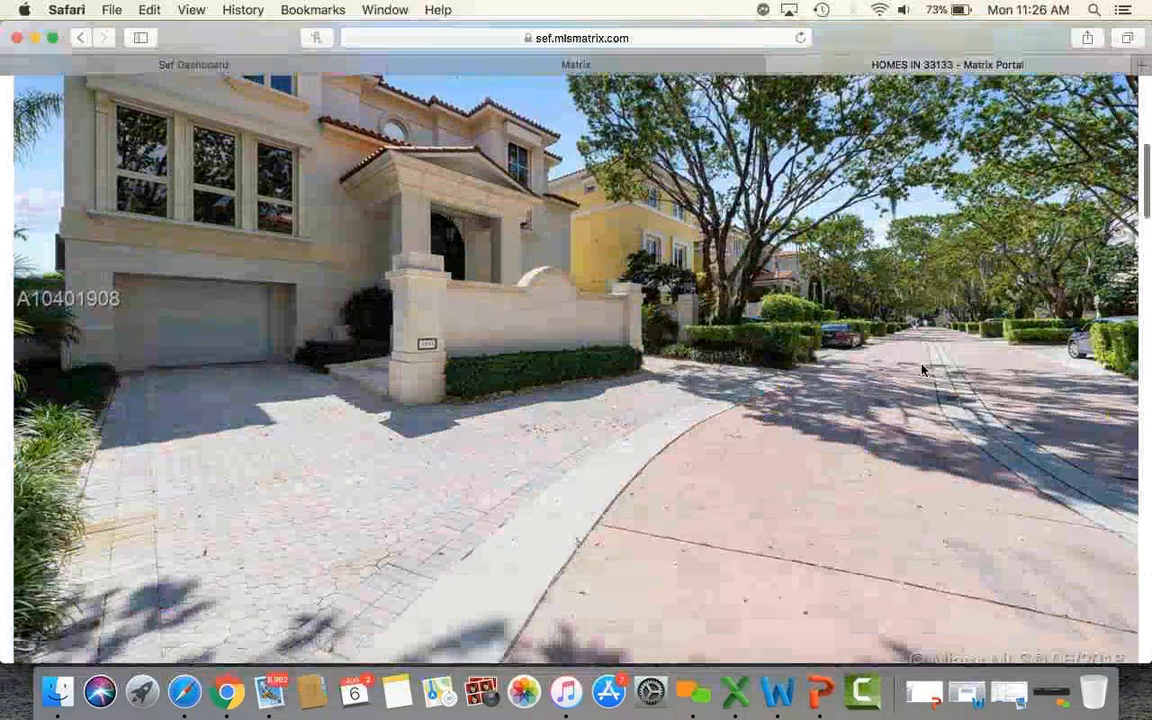
pyautogui.scroll(-4, 922, 370)
pyautogui.scroll(3, 922, 370)
pyautogui.scroll(-2, 922, 370)
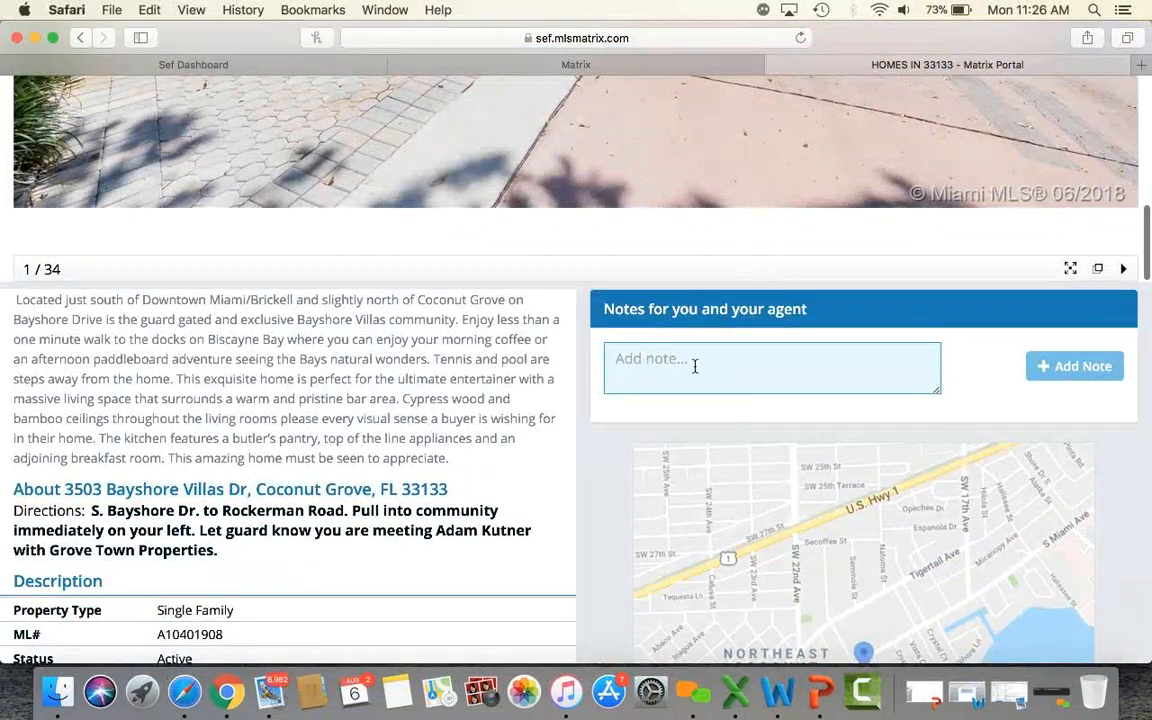
pyautogui.scroll(15, 702, 365)
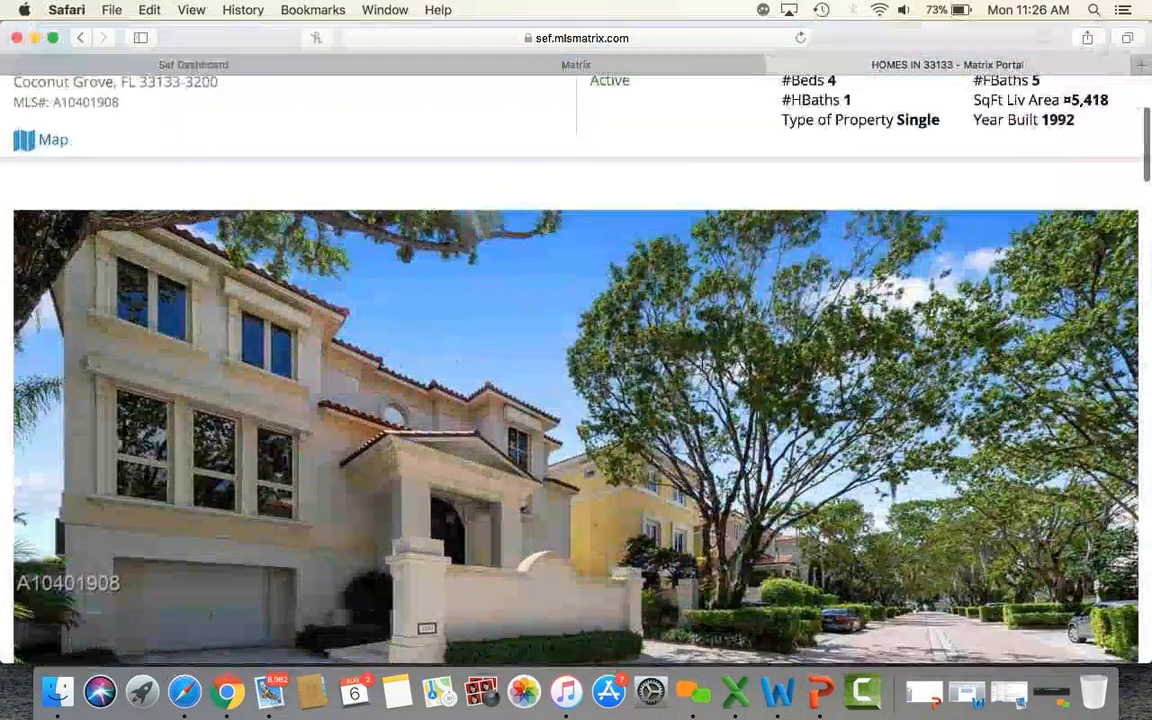
pyautogui.click(1123, 277)
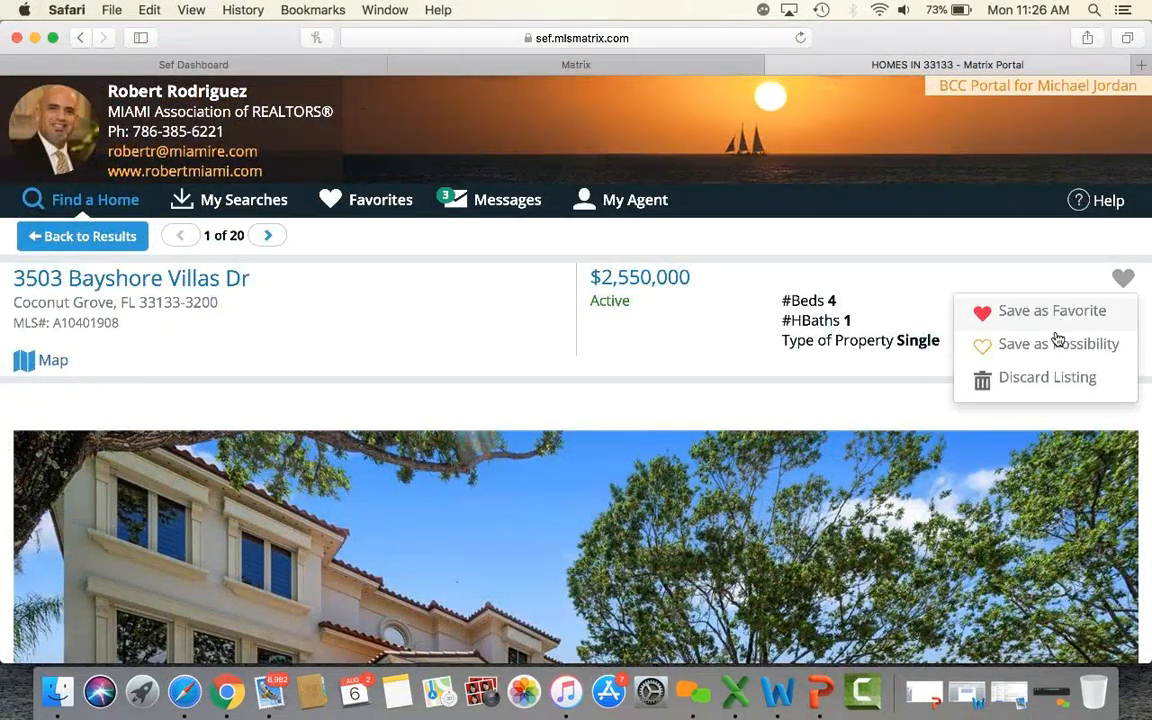
pyautogui.click(872, 232)
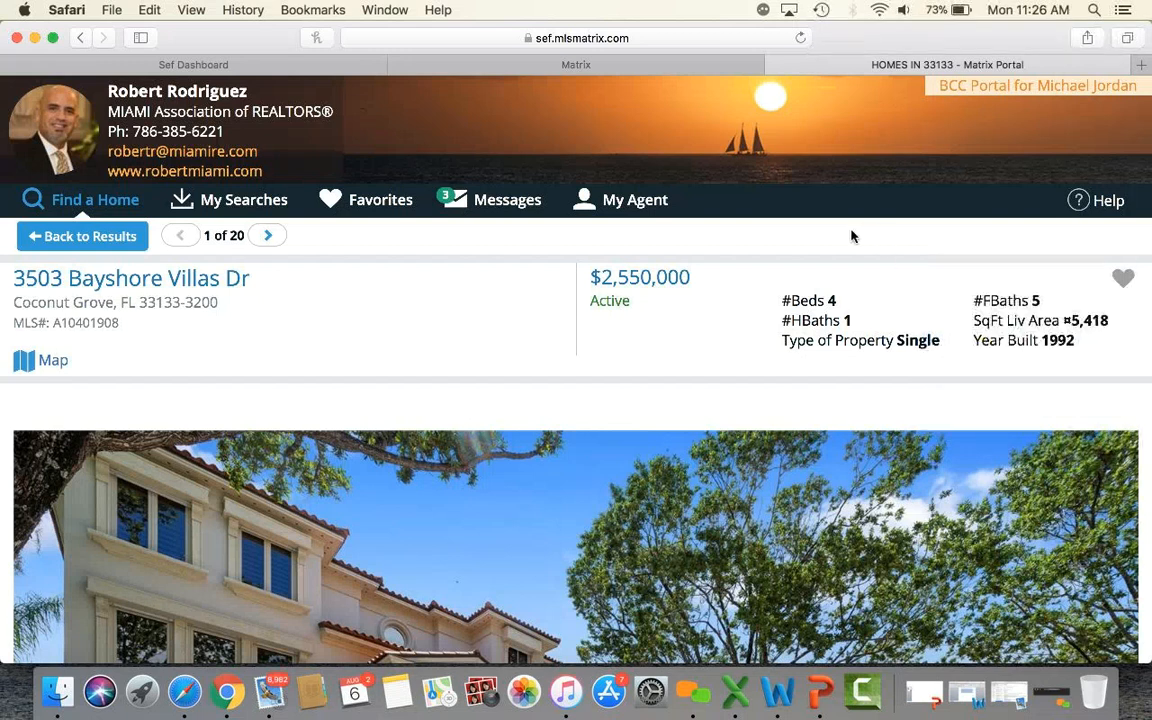
pyautogui.click(268, 240)
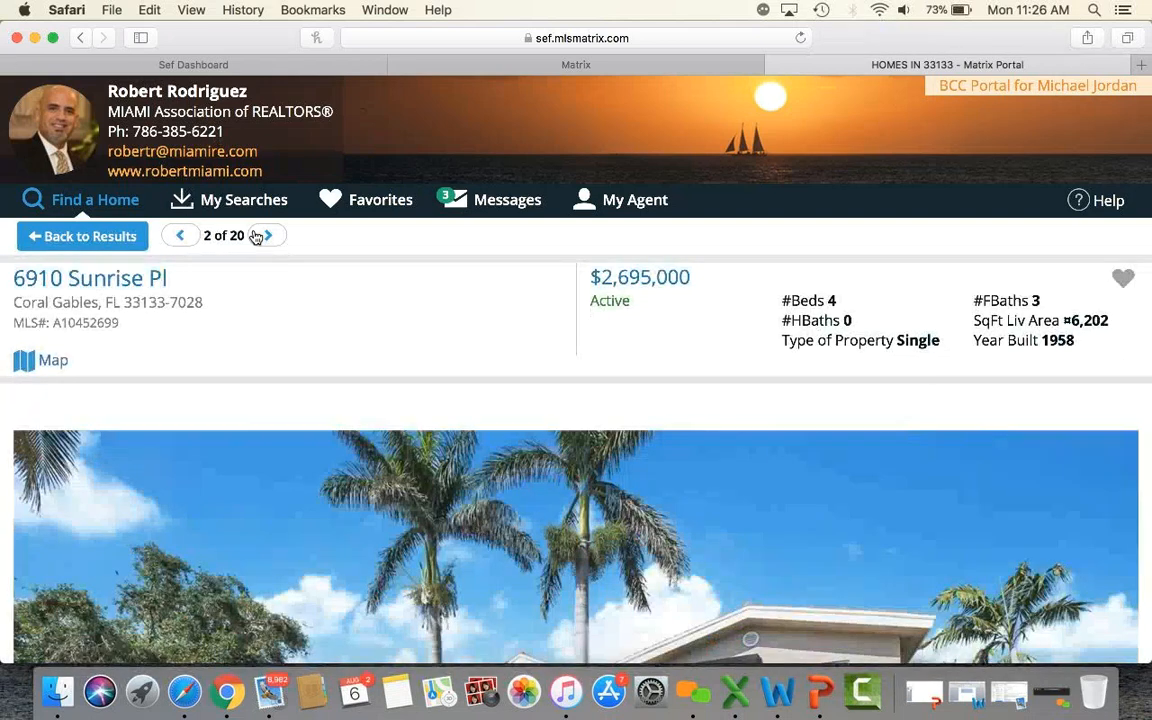
pyautogui.click(270, 238)
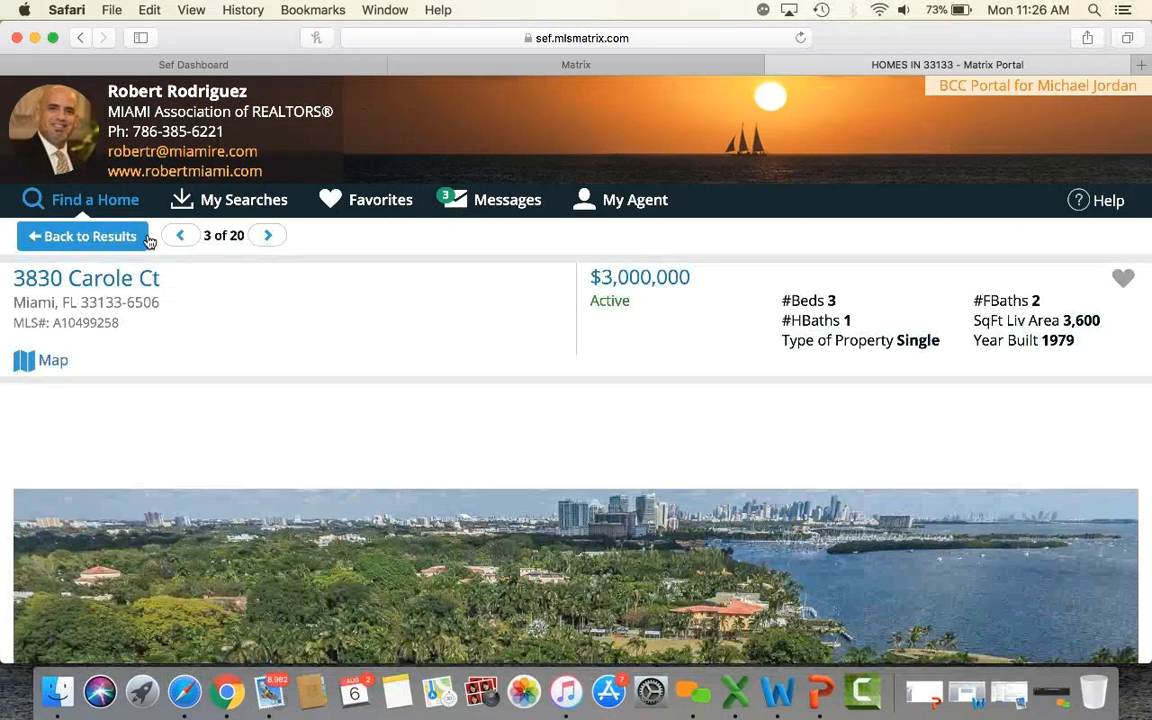
pyautogui.click(118, 237)
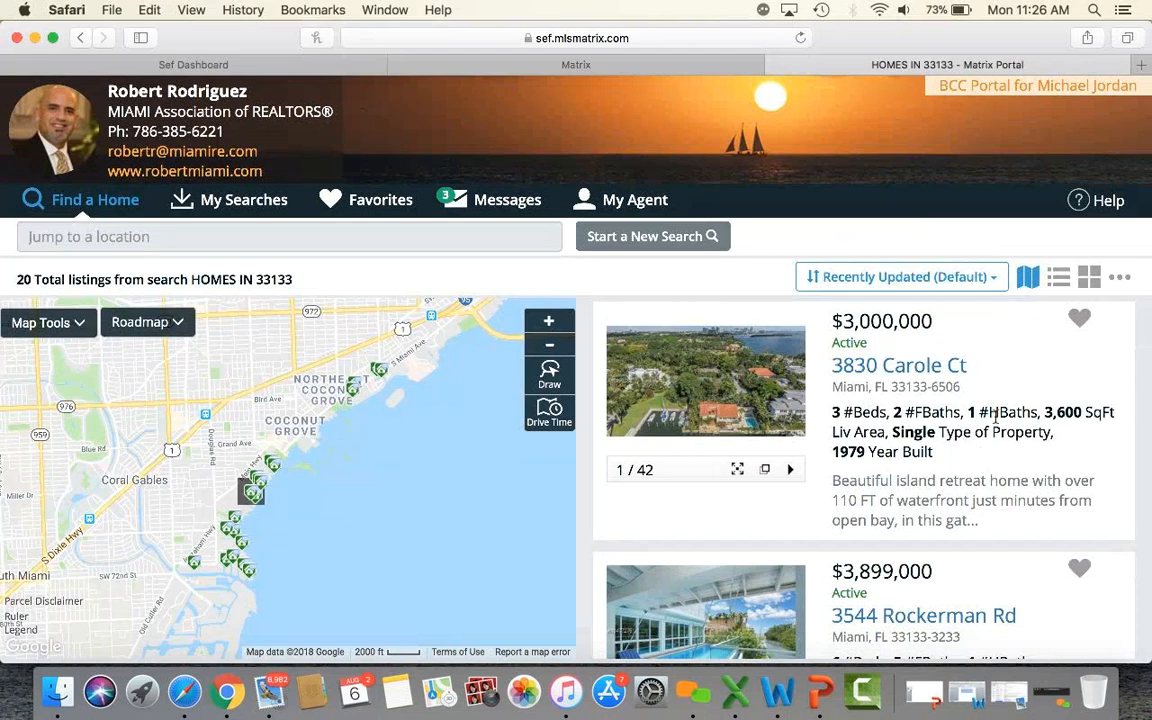
pyautogui.click(1062, 281)
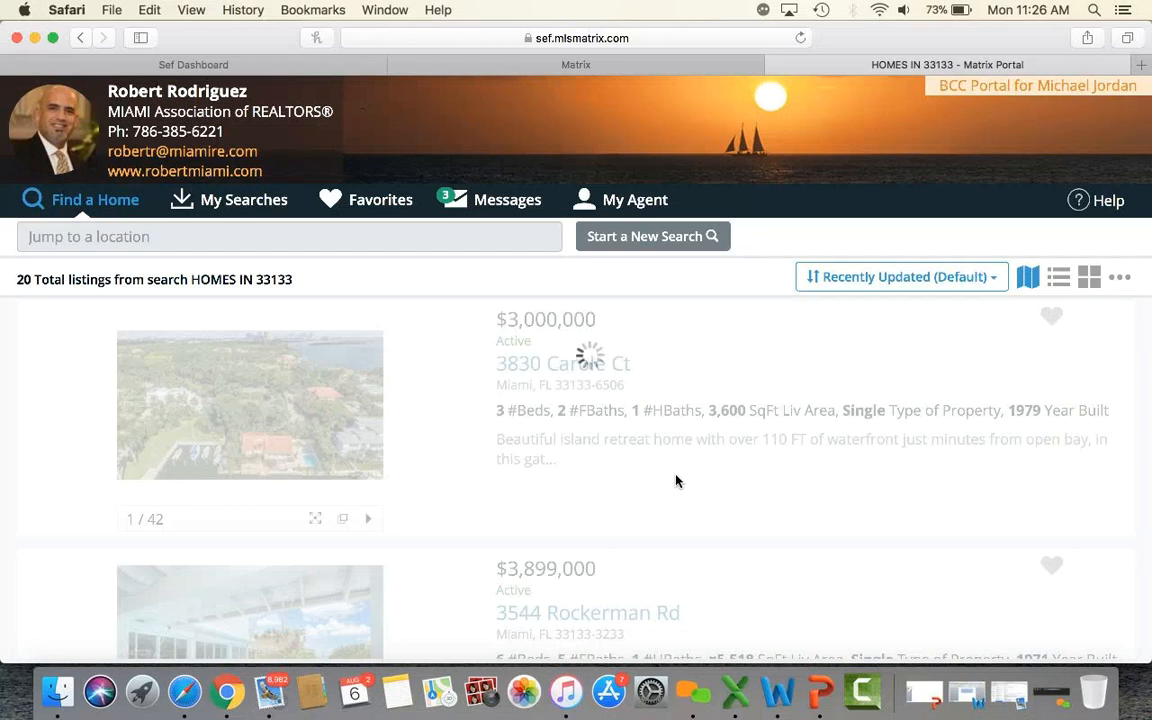
pyautogui.scroll(-5, 676, 481)
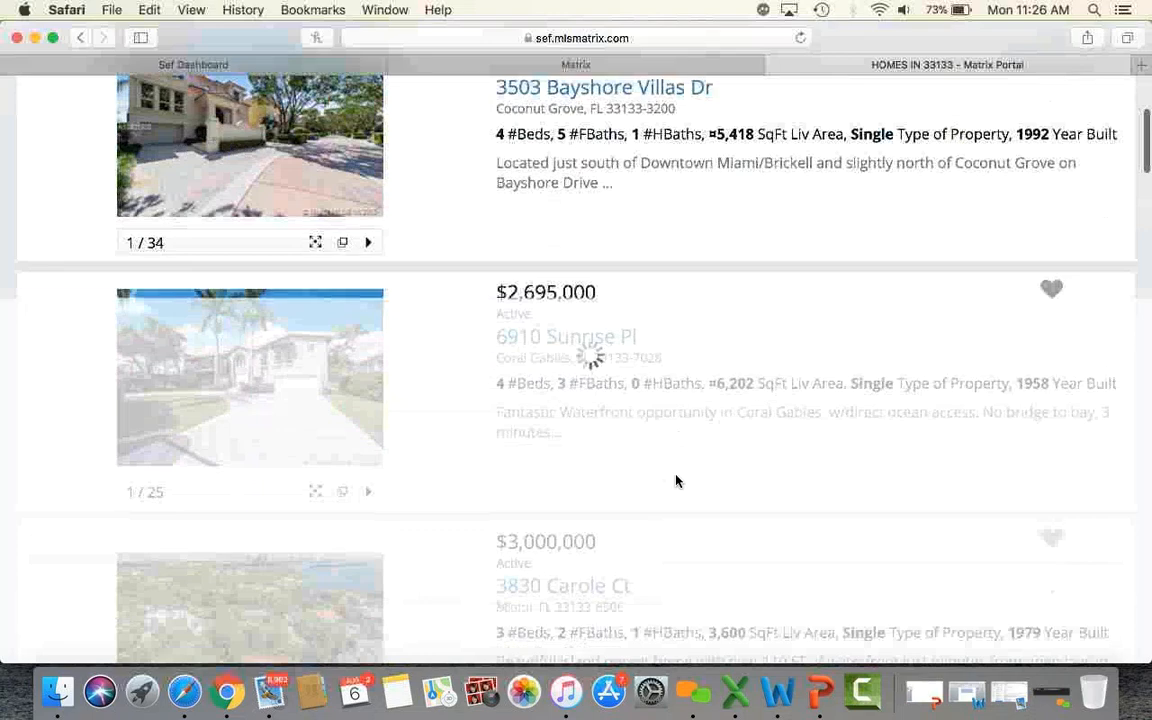
pyautogui.scroll(-5, 676, 481)
pyautogui.scroll(10, 676, 481)
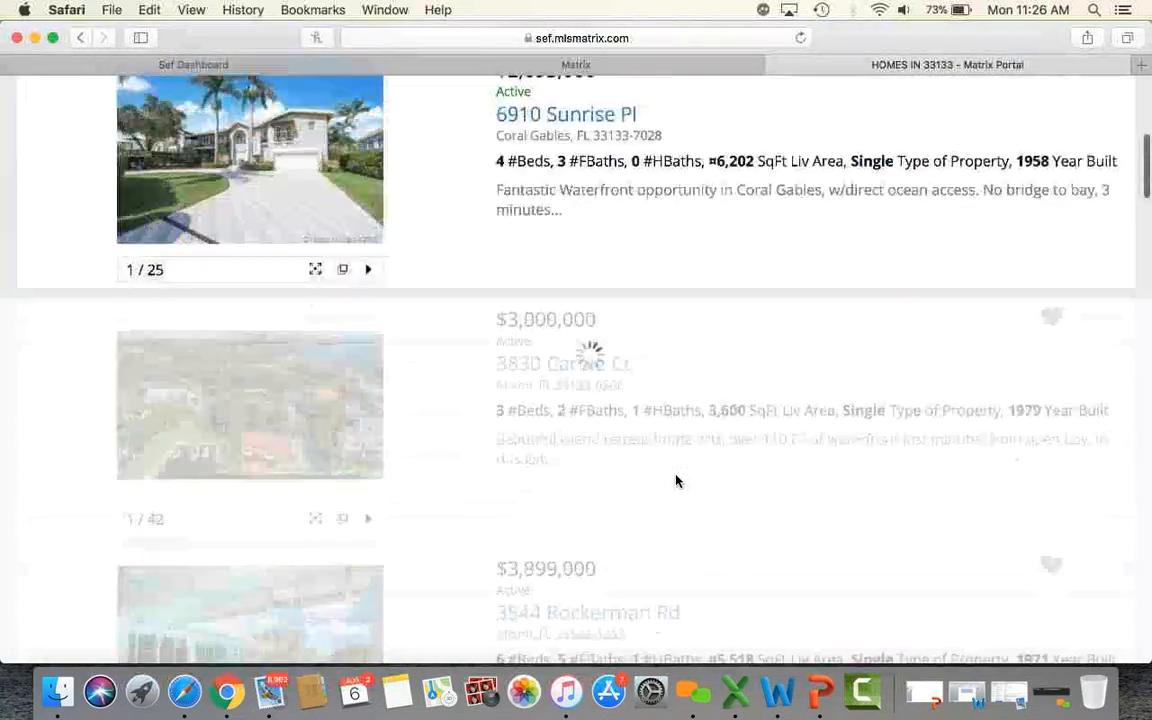
pyautogui.scroll(5, 849, 351)
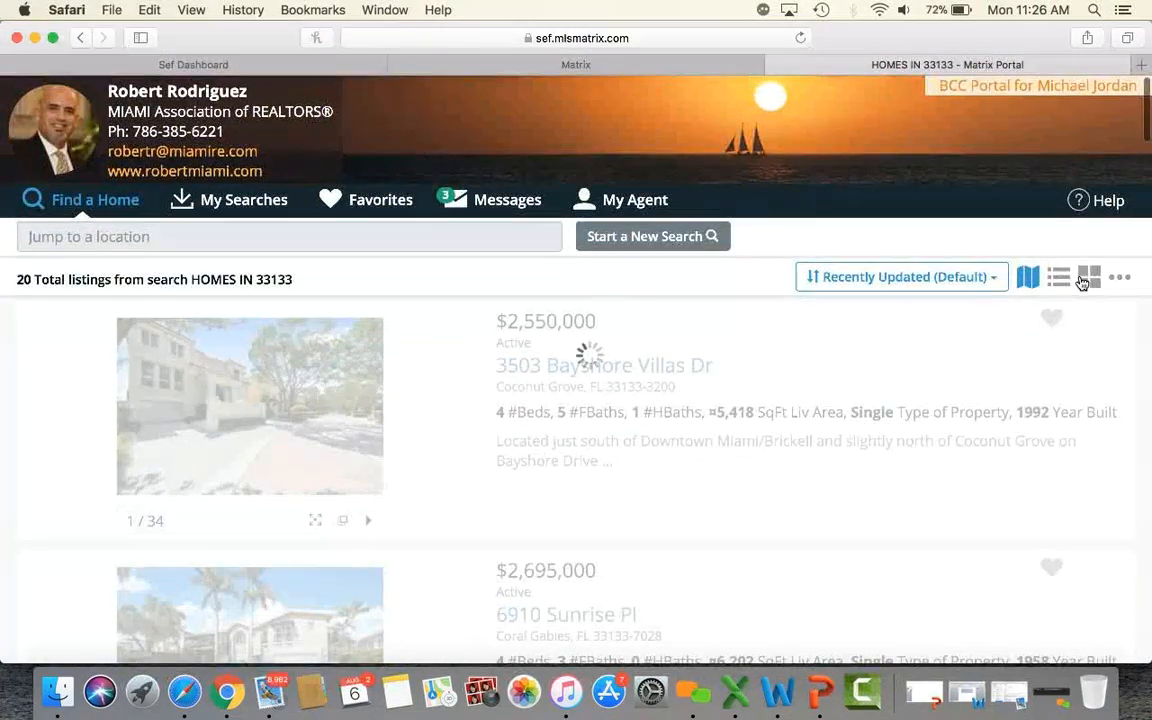
pyautogui.click(1082, 283)
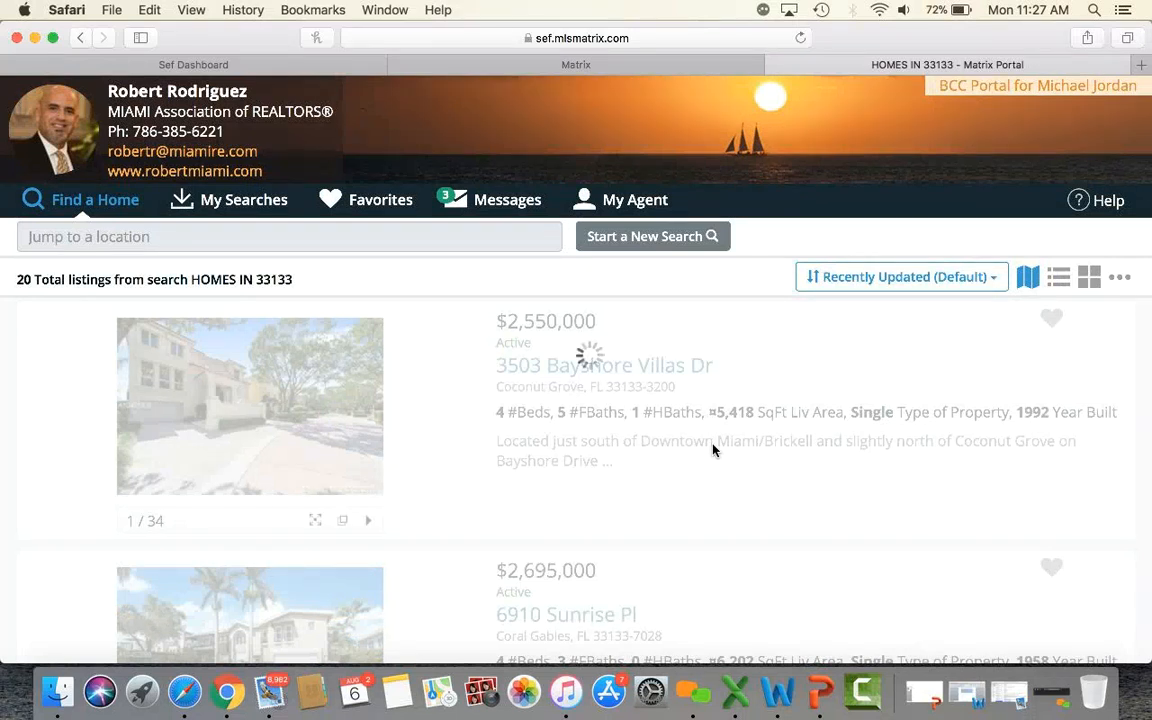
pyautogui.scroll(-10, 713, 450)
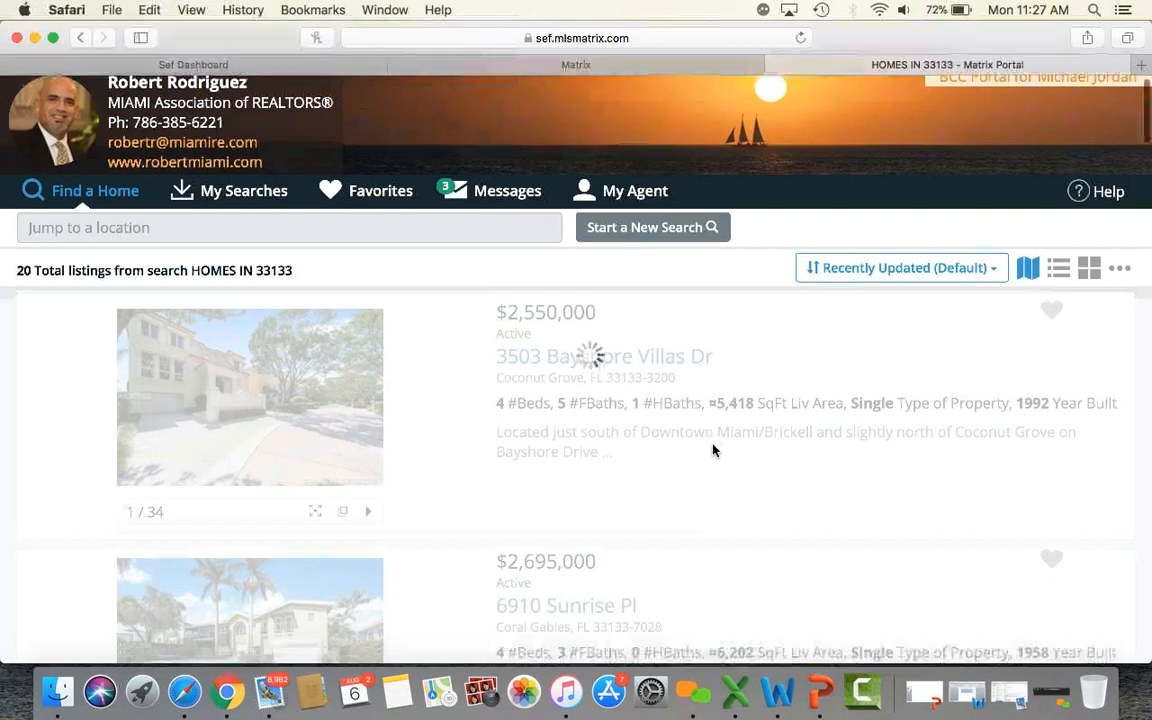
pyautogui.scroll(15, 713, 450)
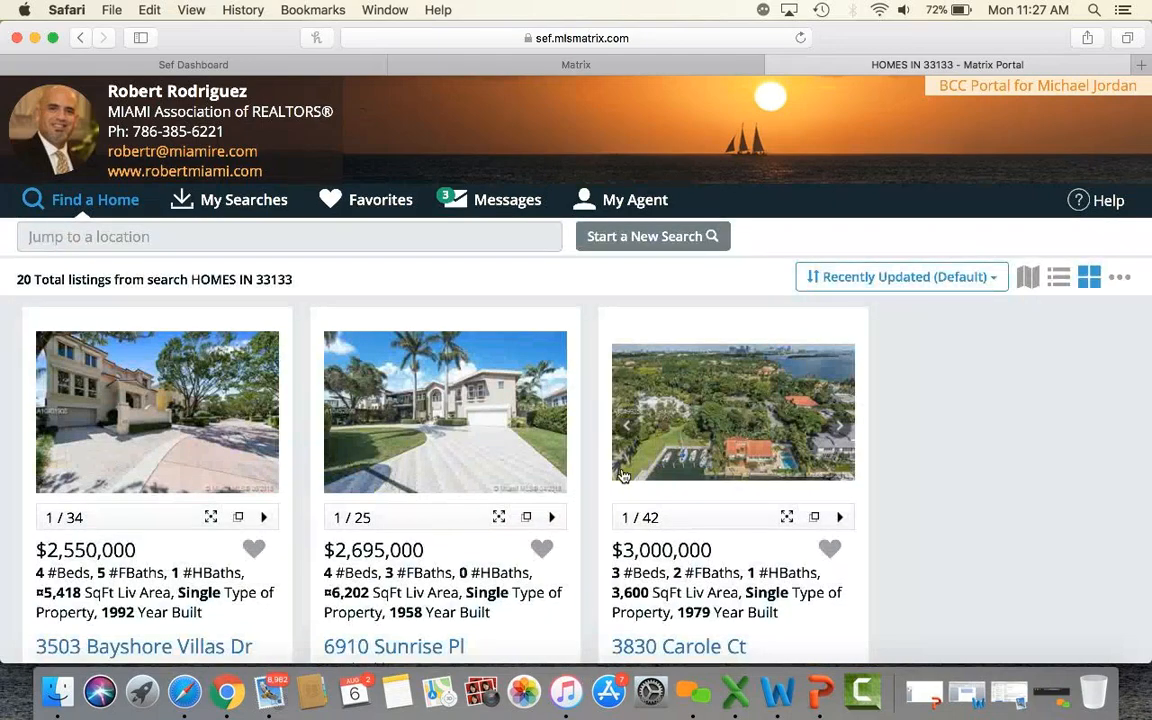
pyautogui.scroll(-10, 1000, 451)
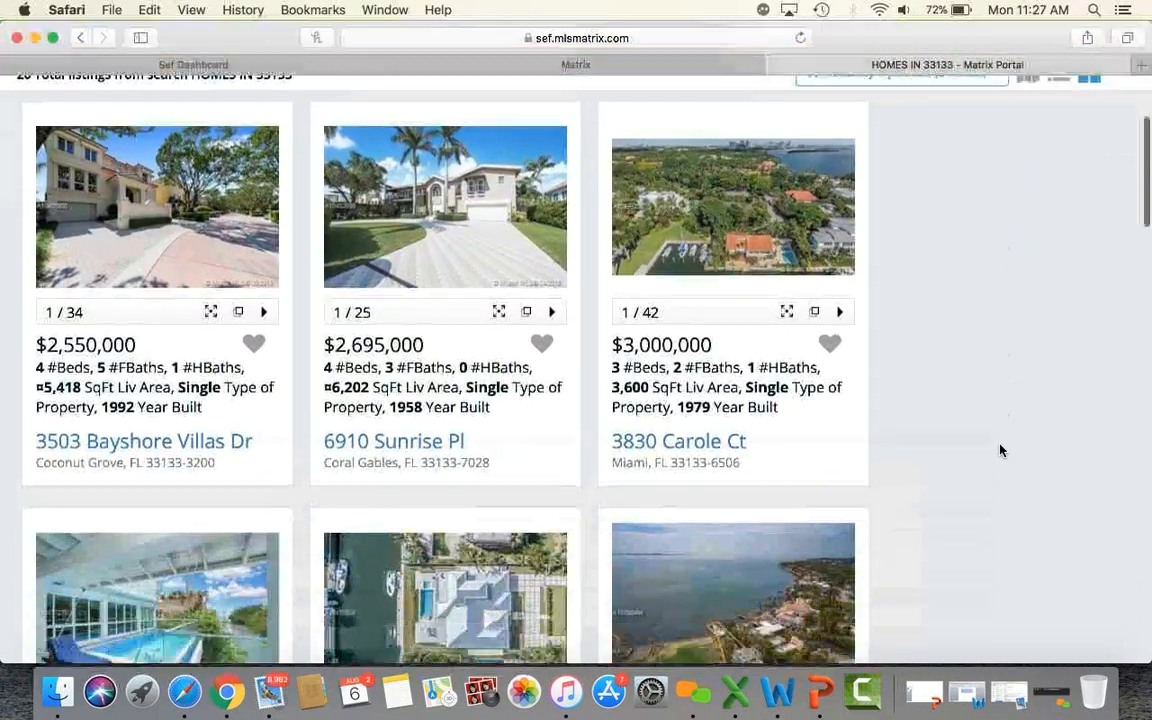
pyautogui.scroll(-20, 1000, 451)
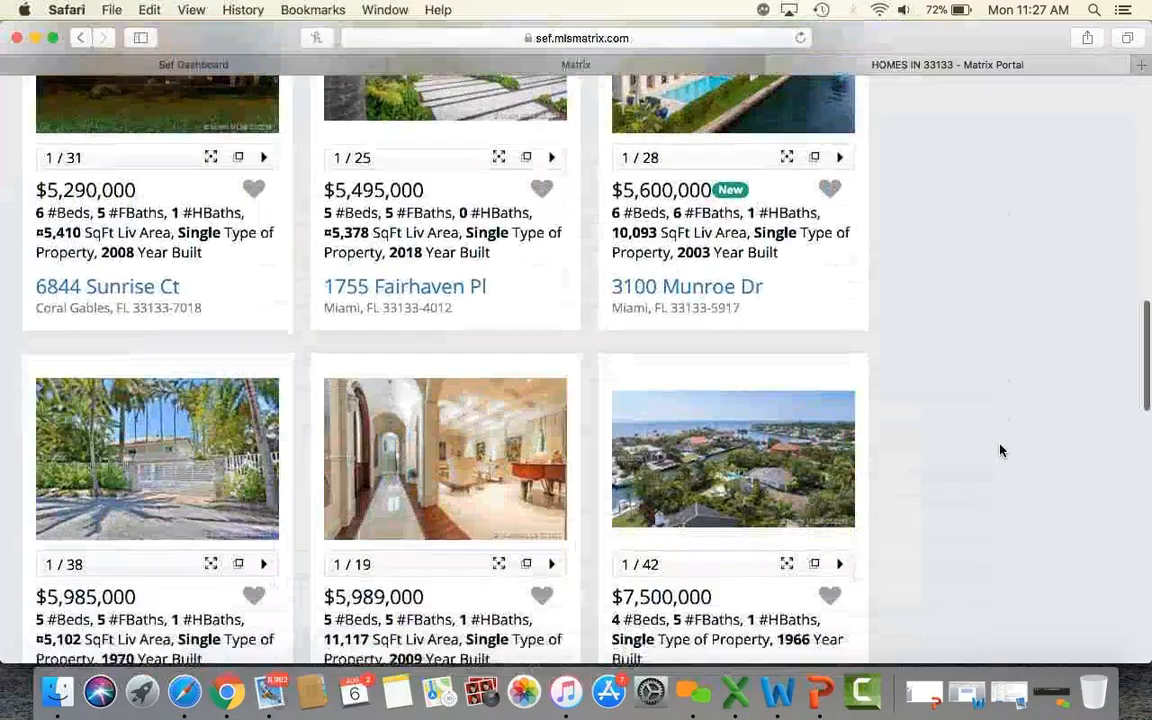
pyautogui.scroll(20, 1000, 451)
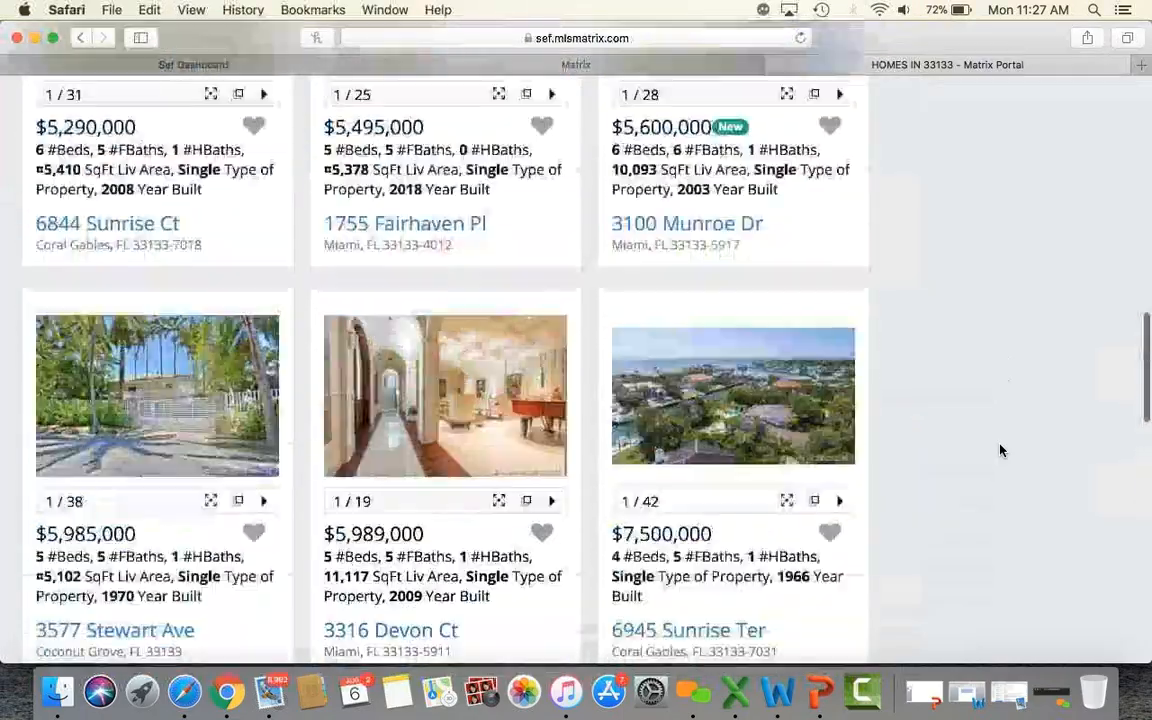
pyautogui.scroll(5, 1000, 451)
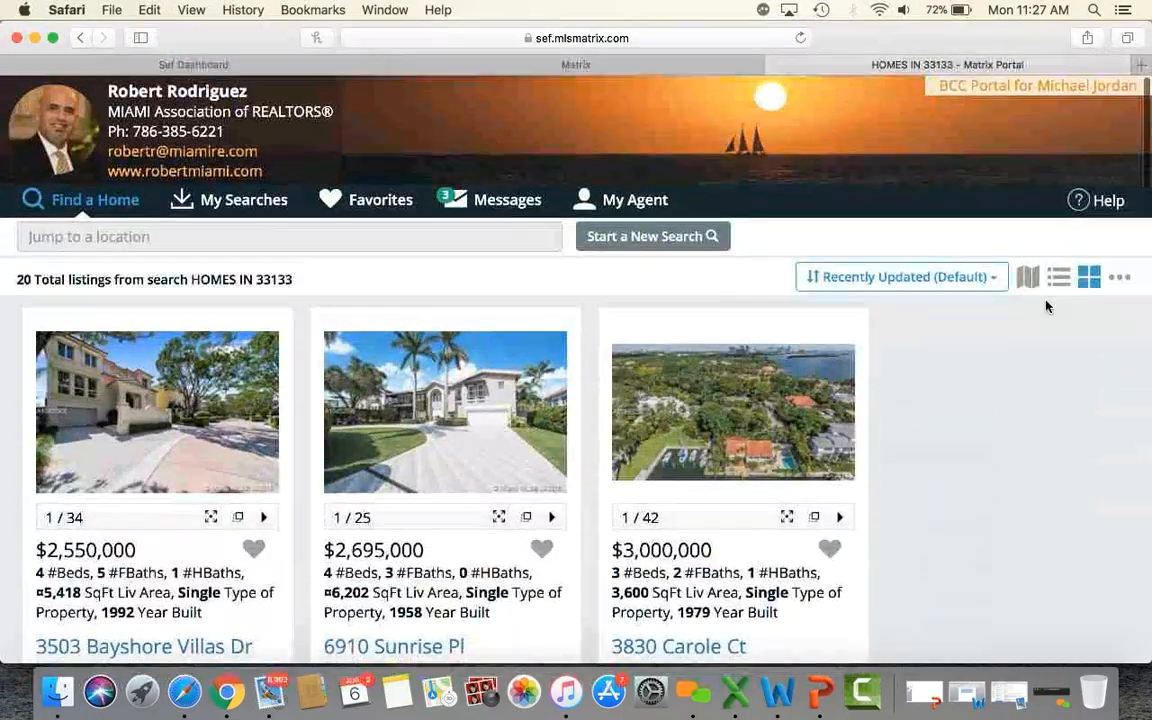
pyautogui.click(1028, 278)
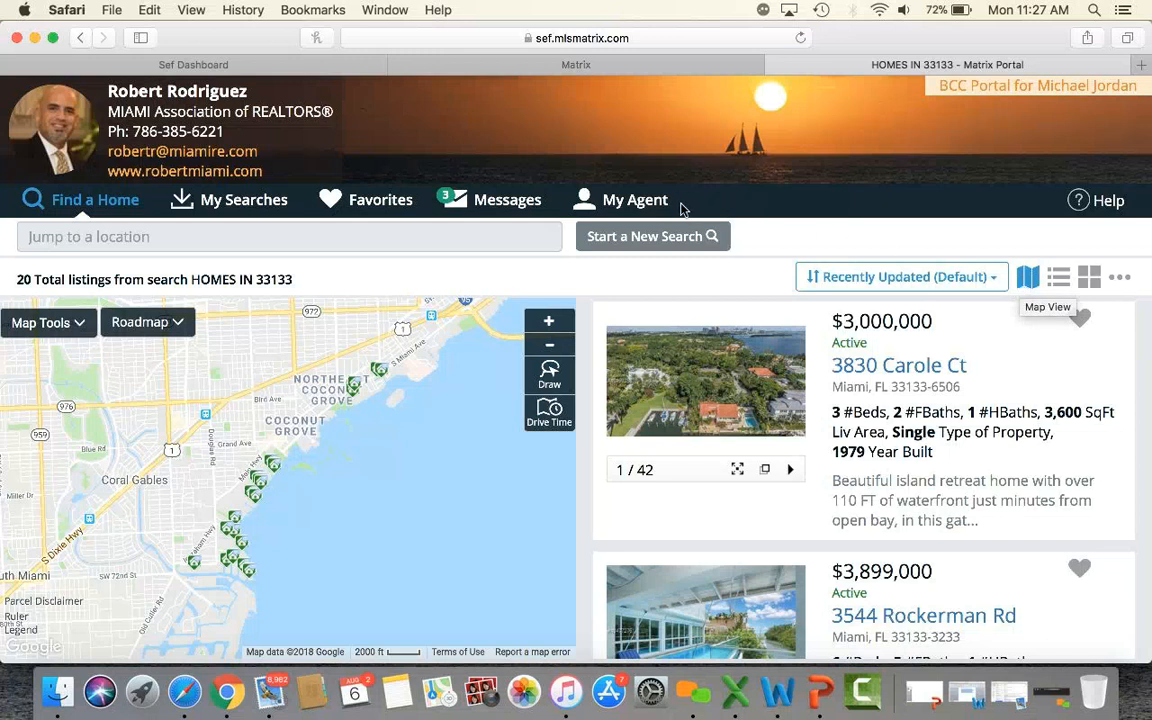
# Start a new search, then dismiss its filters to return to the 20 HOMES IN 33133 listings.
pyautogui.click(641, 237)
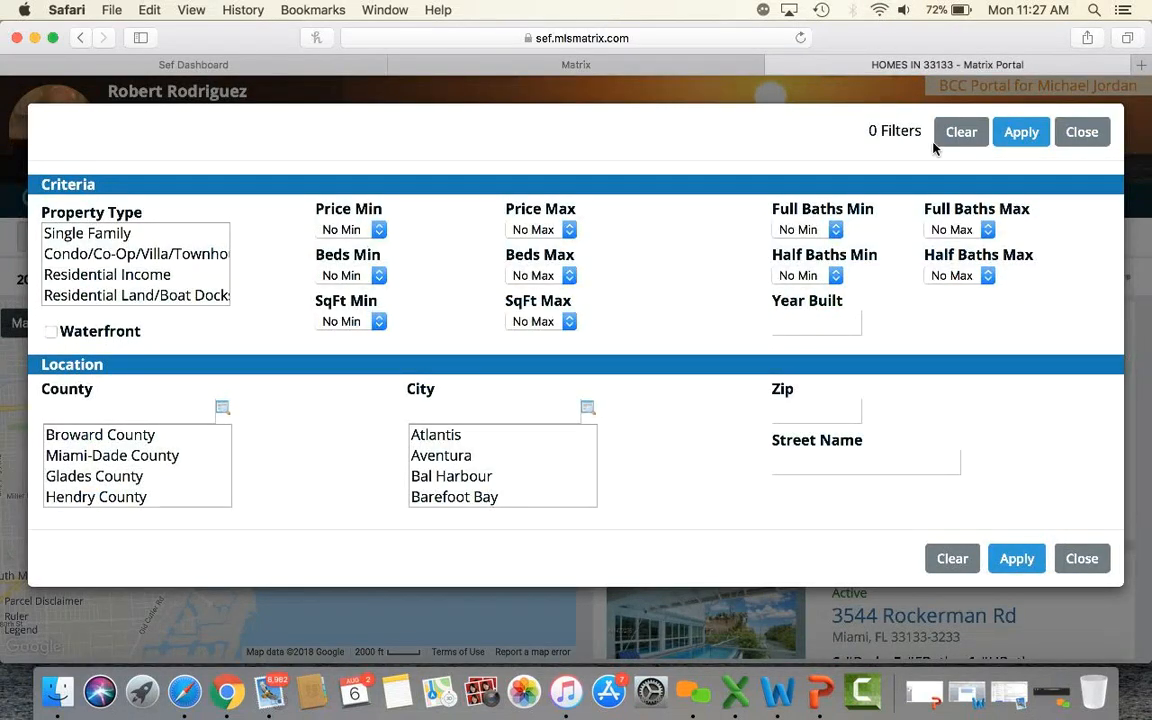
pyautogui.click(1076, 134)
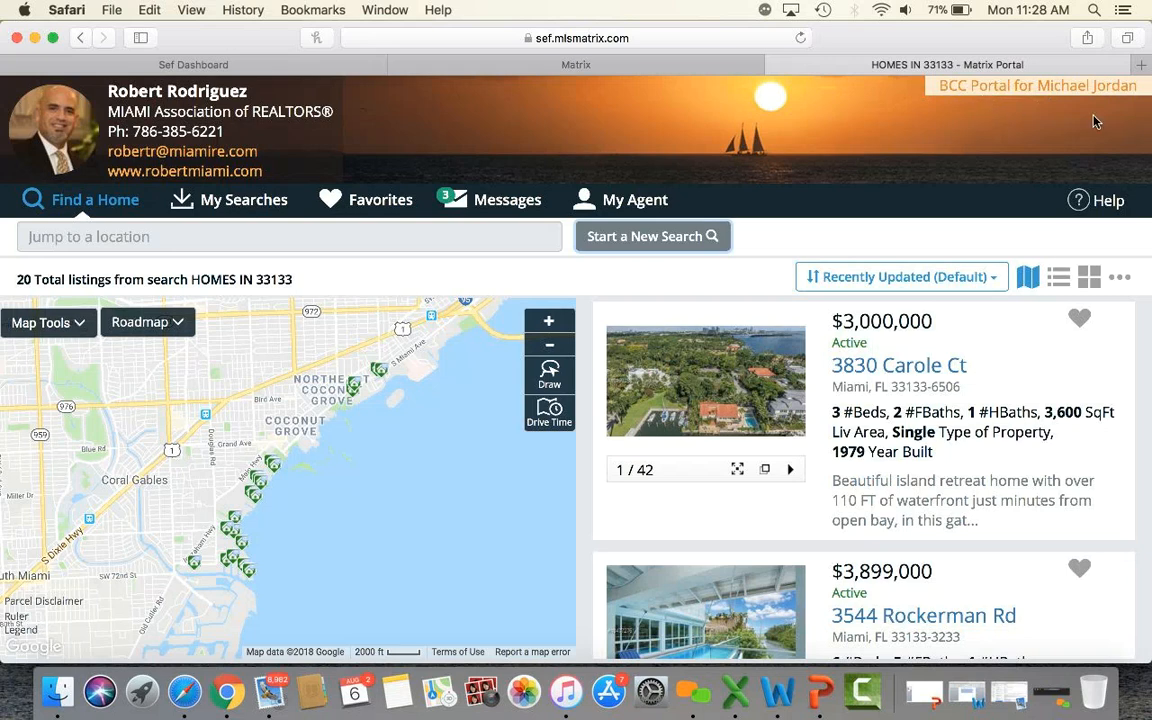
# Close the portal and re-expand HOMES IN 33133, noting its portal was never visited.
pyautogui.click(775, 65)
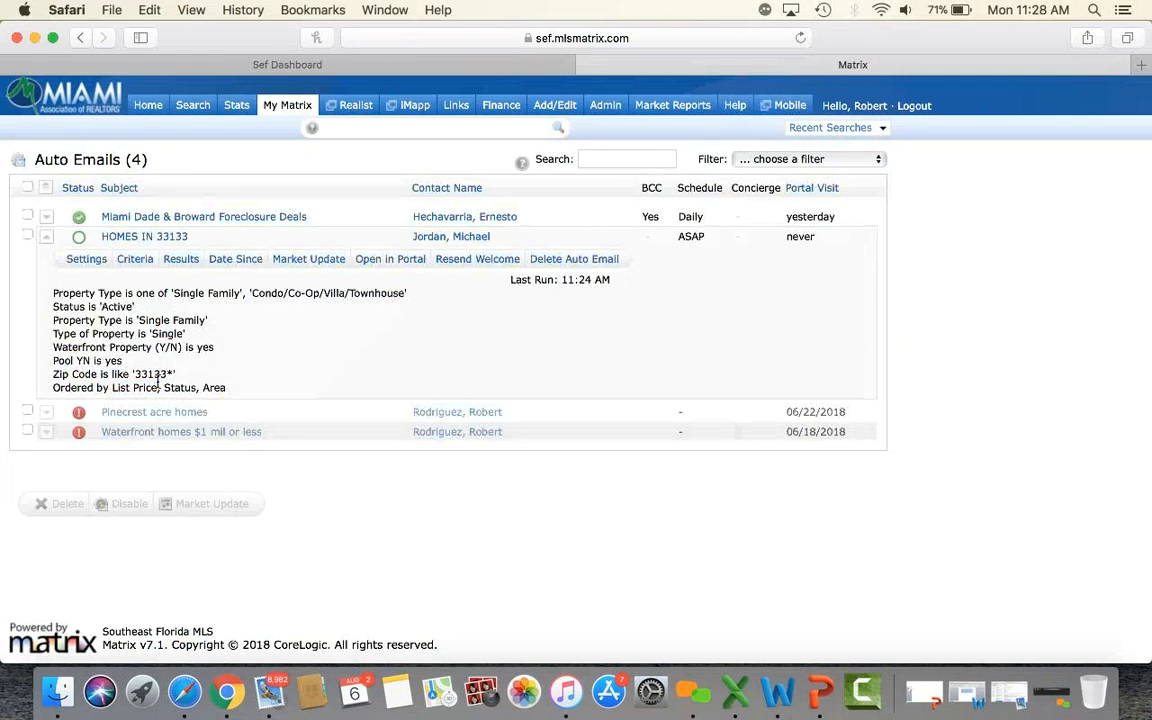
pyautogui.click(140, 237)
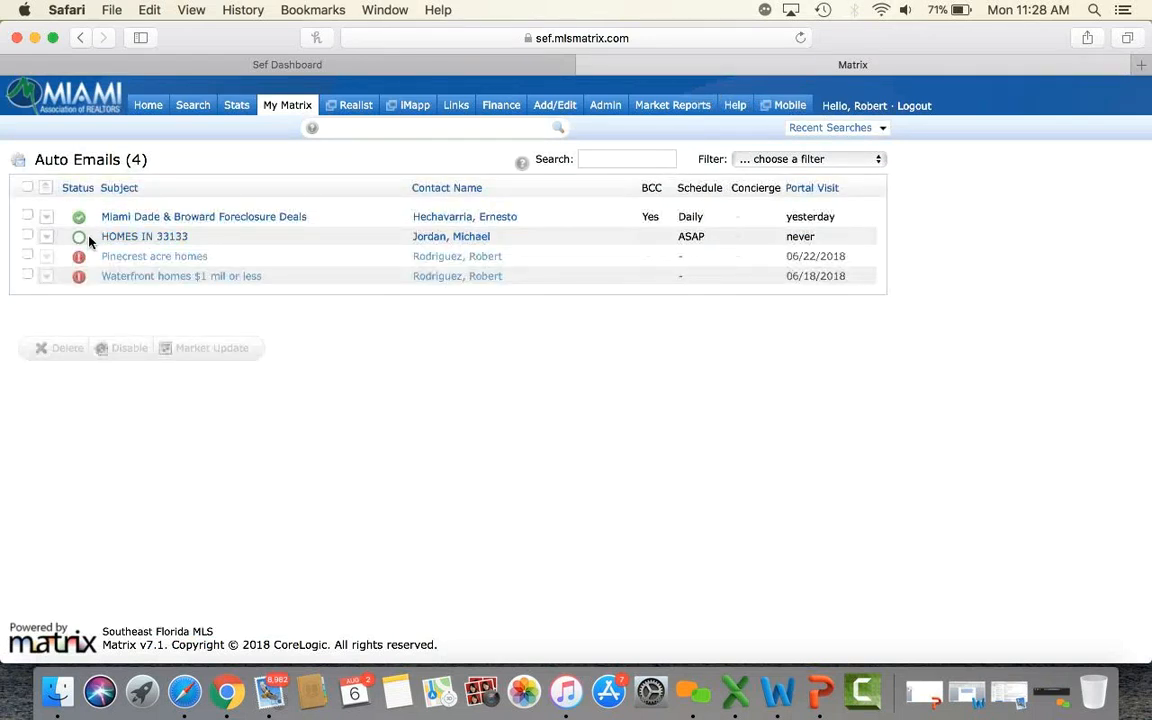
pyautogui.doubleClick(799, 236)
pyautogui.click(176, 240)
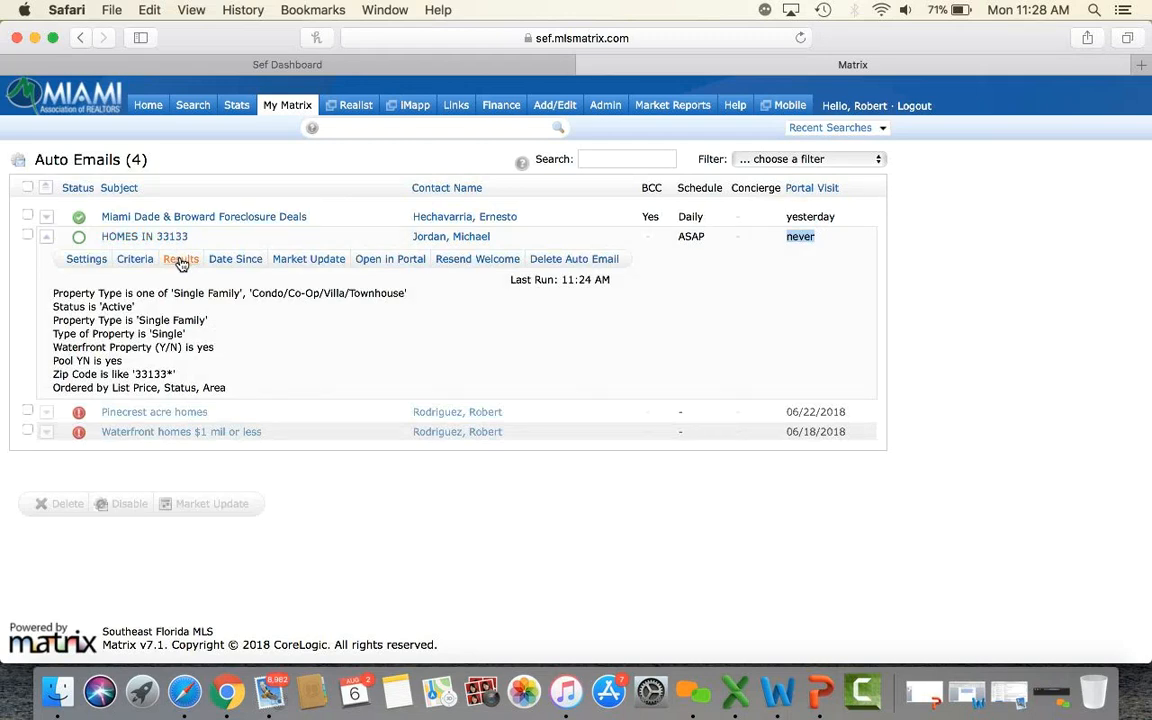
# Scroll through the 20 listings HOMES IN 33133 matched, then go back to the Home dashboard.
pyautogui.click(181, 260)
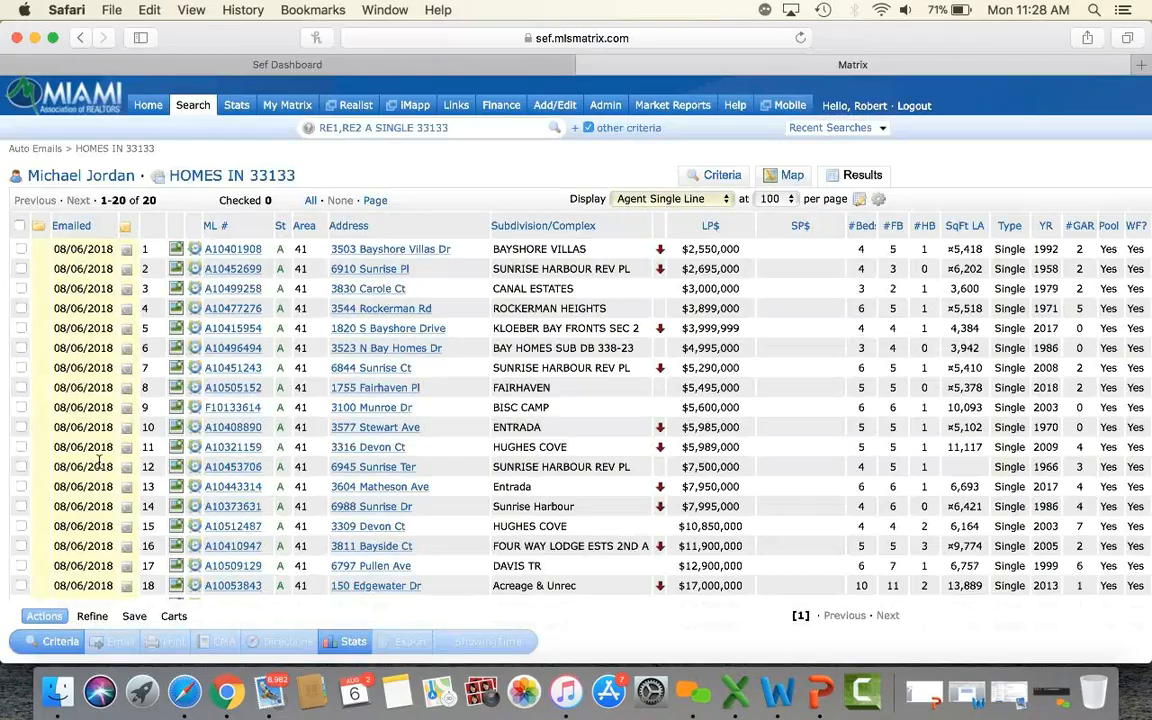
pyautogui.scroll(-2, 95, 440)
pyautogui.scroll(-2, 99, 460)
pyautogui.scroll(5, 99, 460)
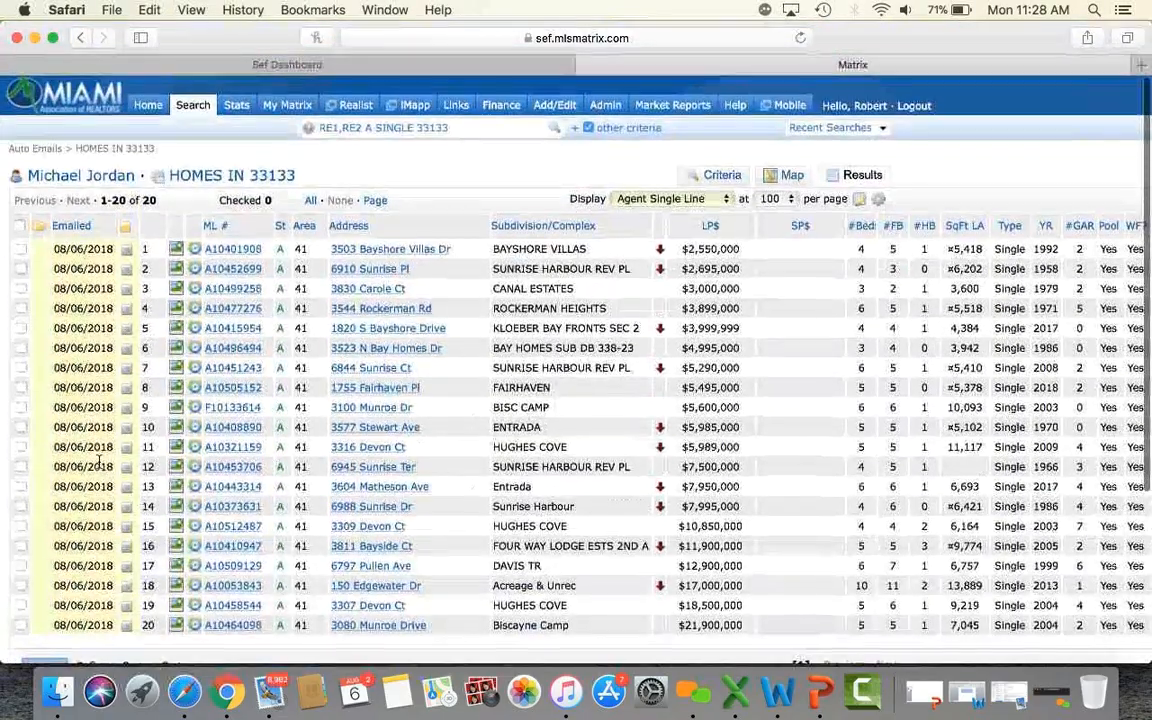
pyautogui.scroll(-4, 99, 460)
pyautogui.scroll(5, 117, 218)
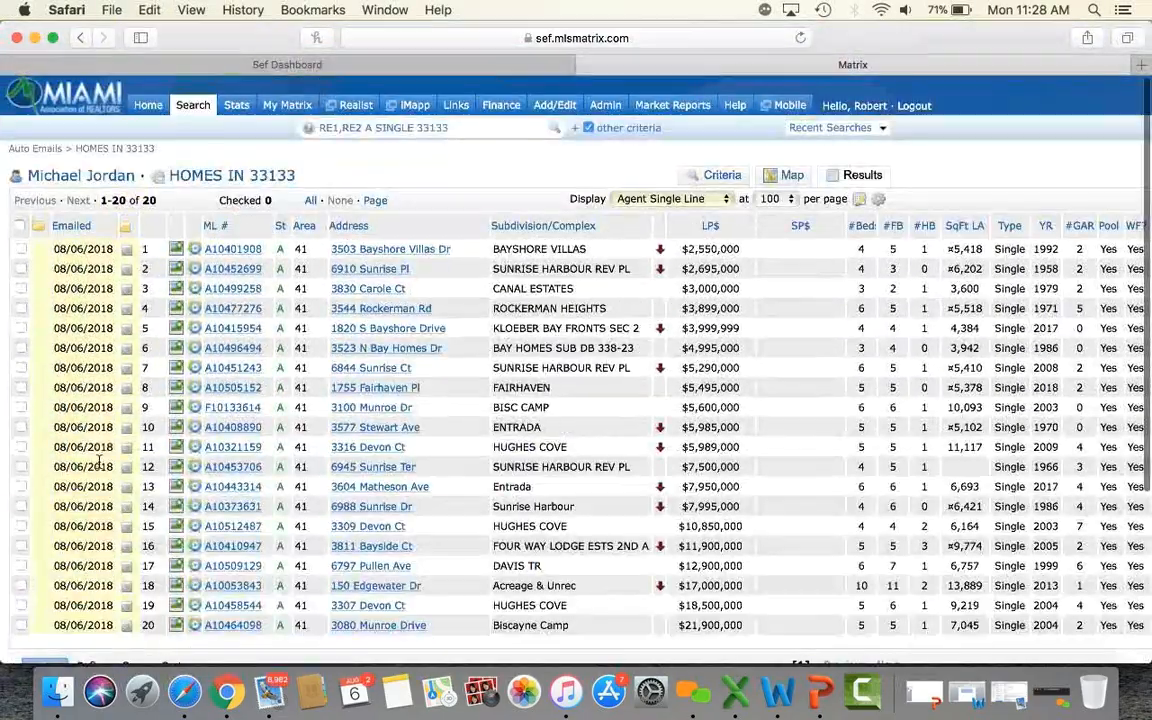
pyautogui.click(146, 107)
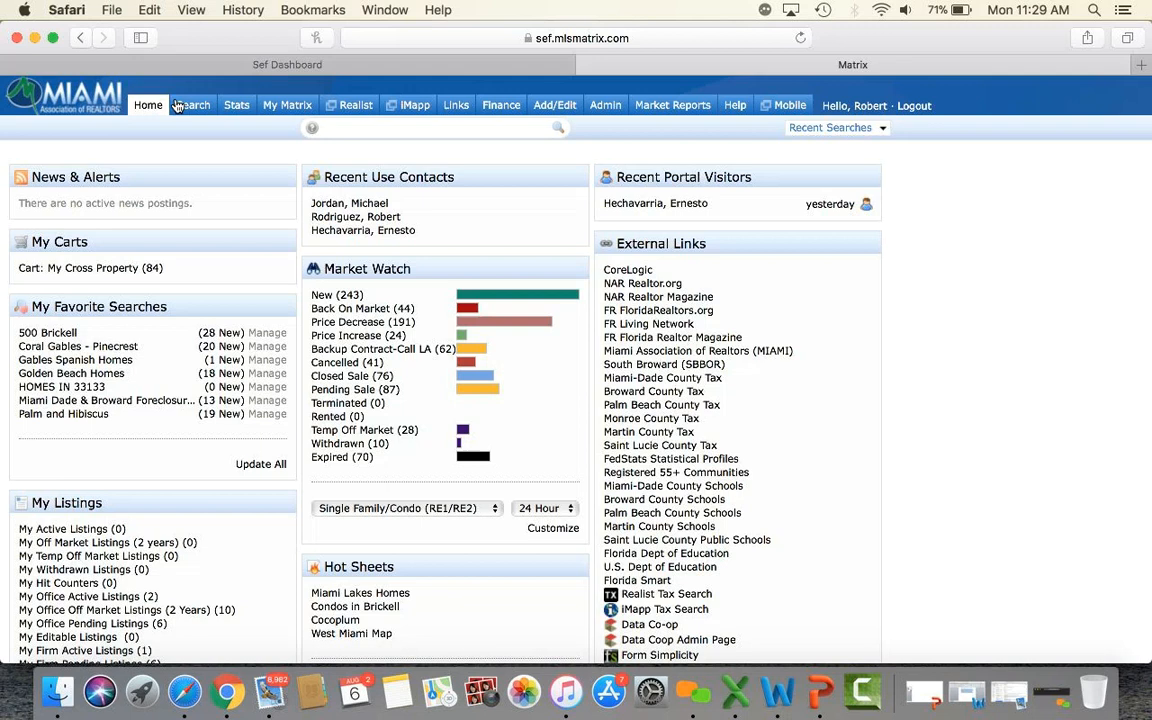
# Open My Matrix Settings and scroll to the Hot Sheets, Custom Displays and IDX sections.
pyautogui.moveTo(285, 107)
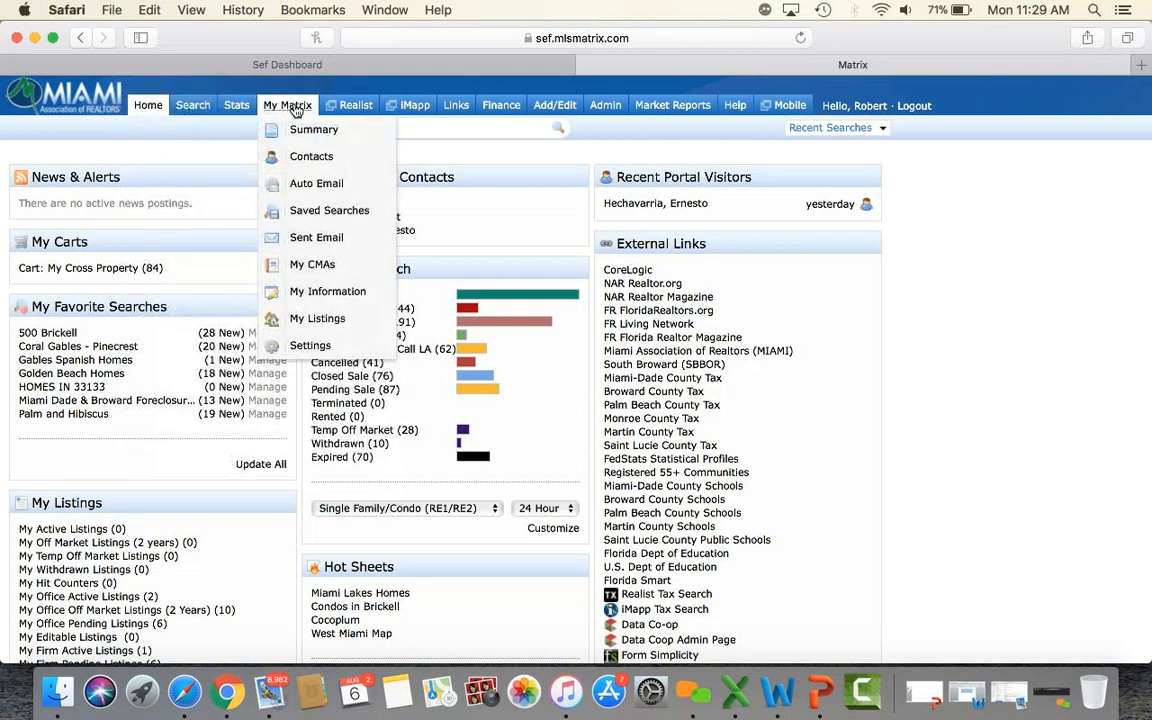
pyautogui.click(310, 347)
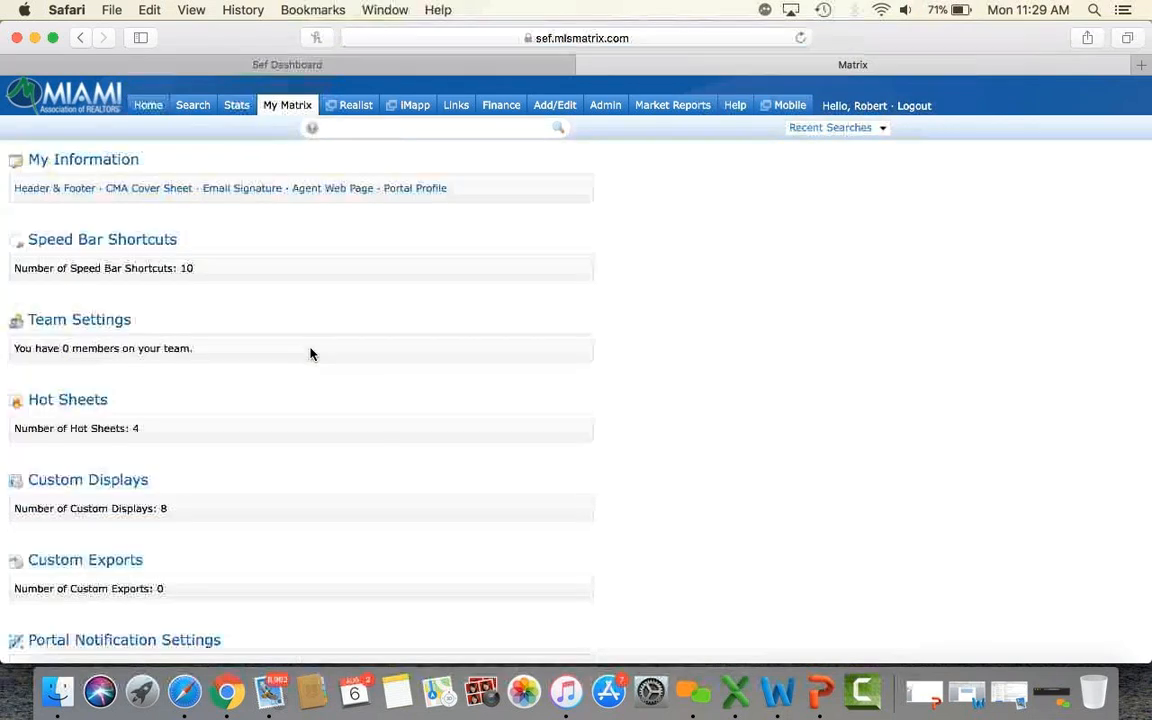
pyautogui.scroll(-1, 311, 354)
pyautogui.scroll(-3, 310, 354)
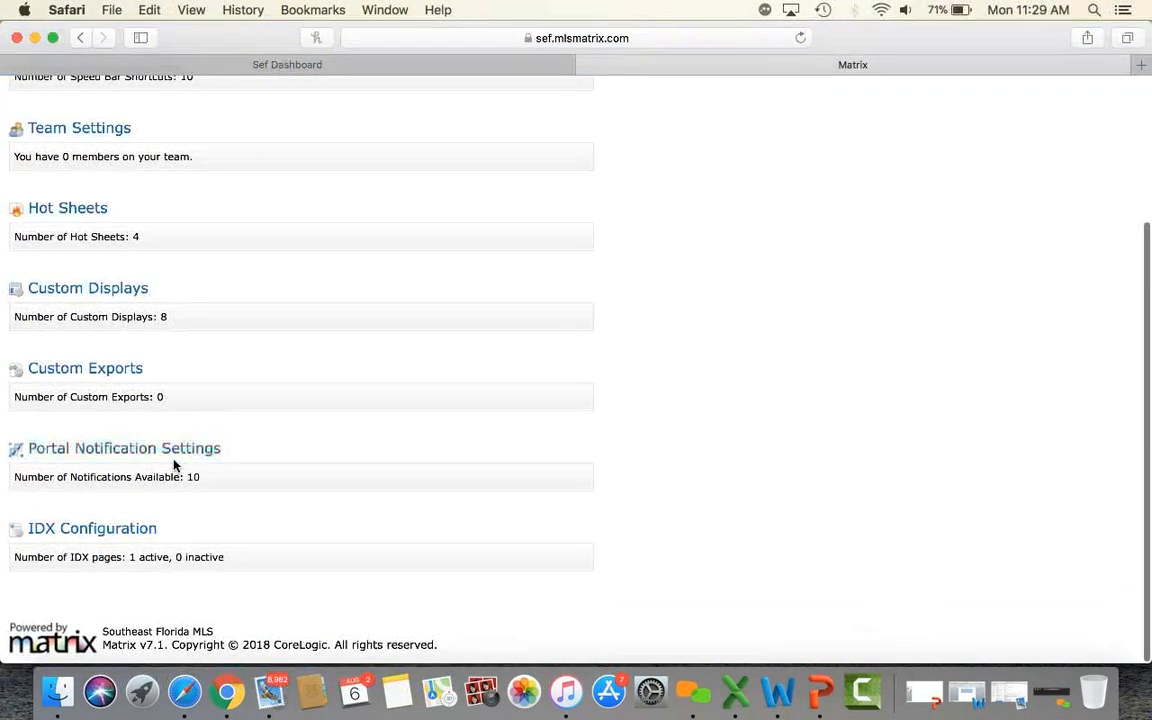
# Review the Portal Notification Settings grid of email and text alerts for visits, favorites and notes.
pyautogui.click(80, 448)
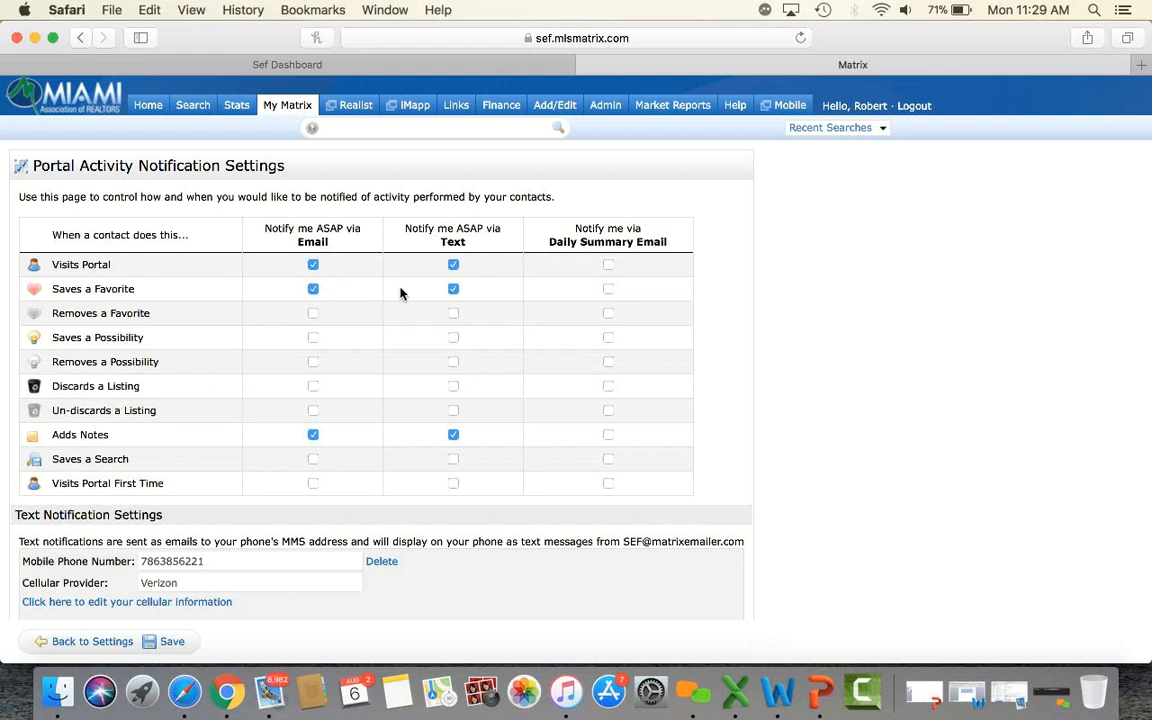
pyautogui.scroll(-1, 390, 320)
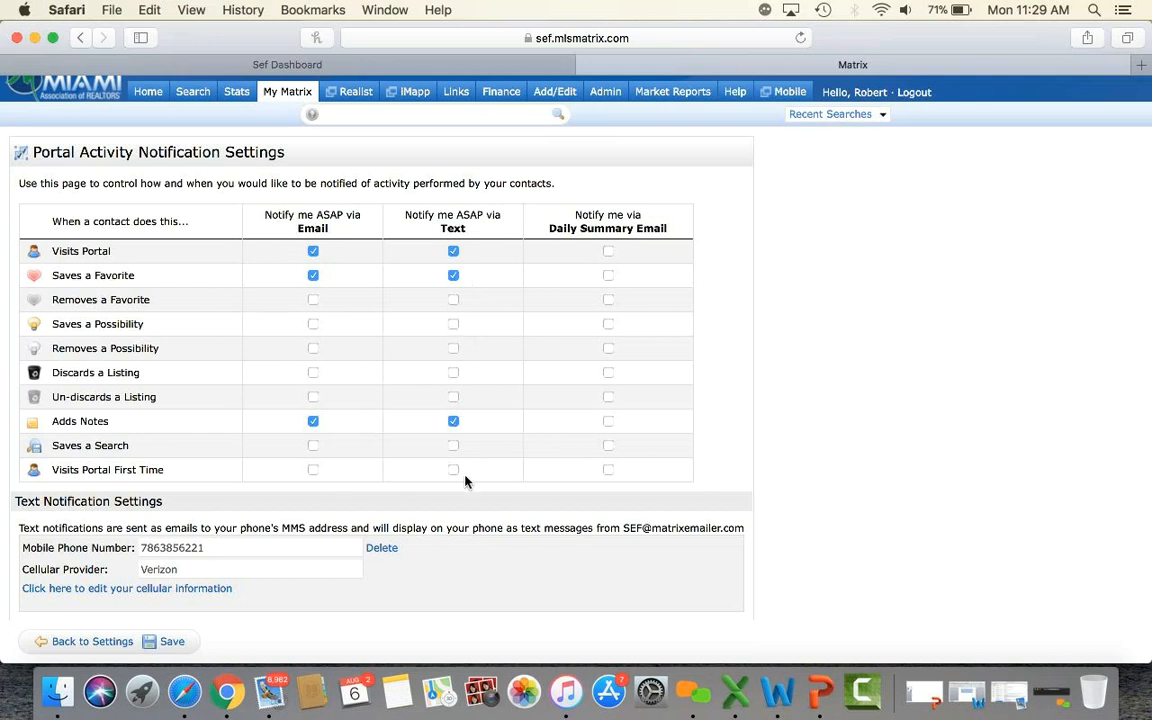
pyautogui.scroll(-2, 465, 482)
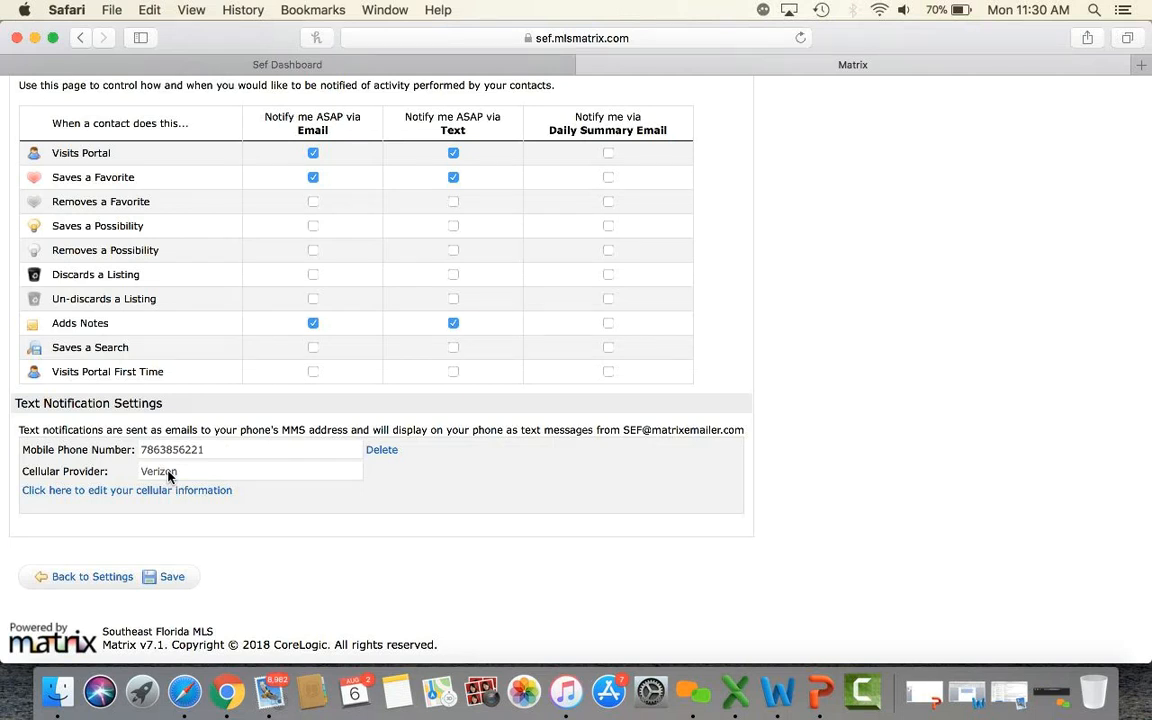
pyautogui.scroll(2, 229, 484)
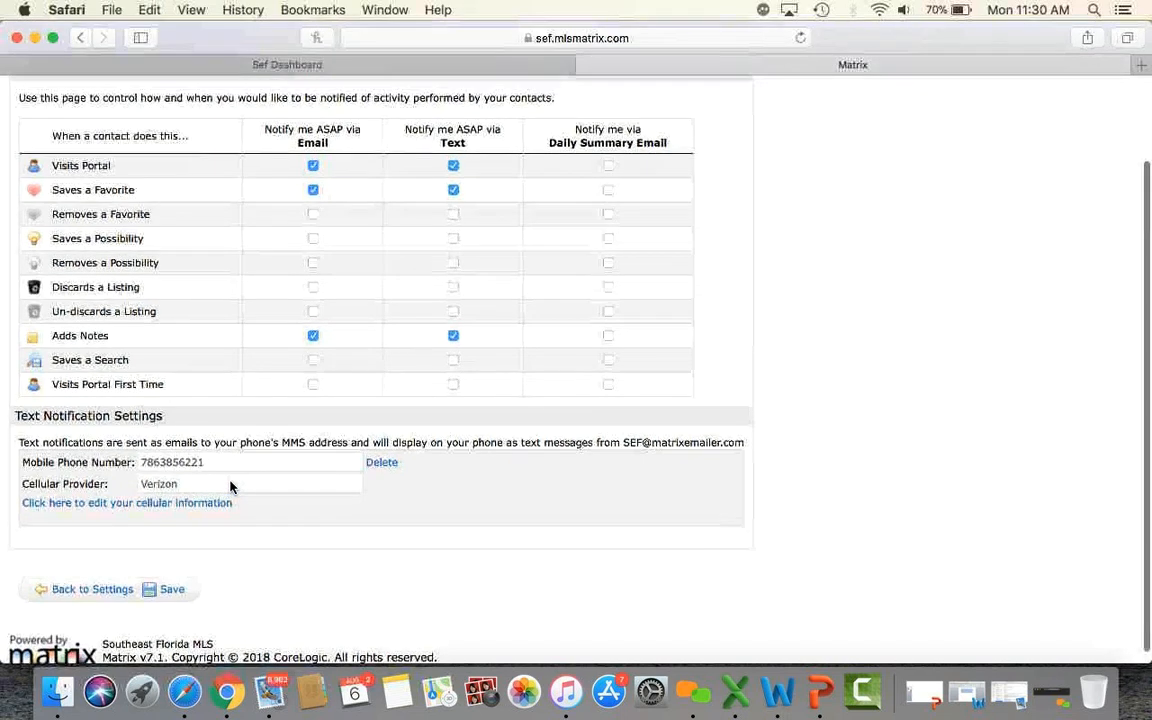
pyautogui.scroll(1, 229, 486)
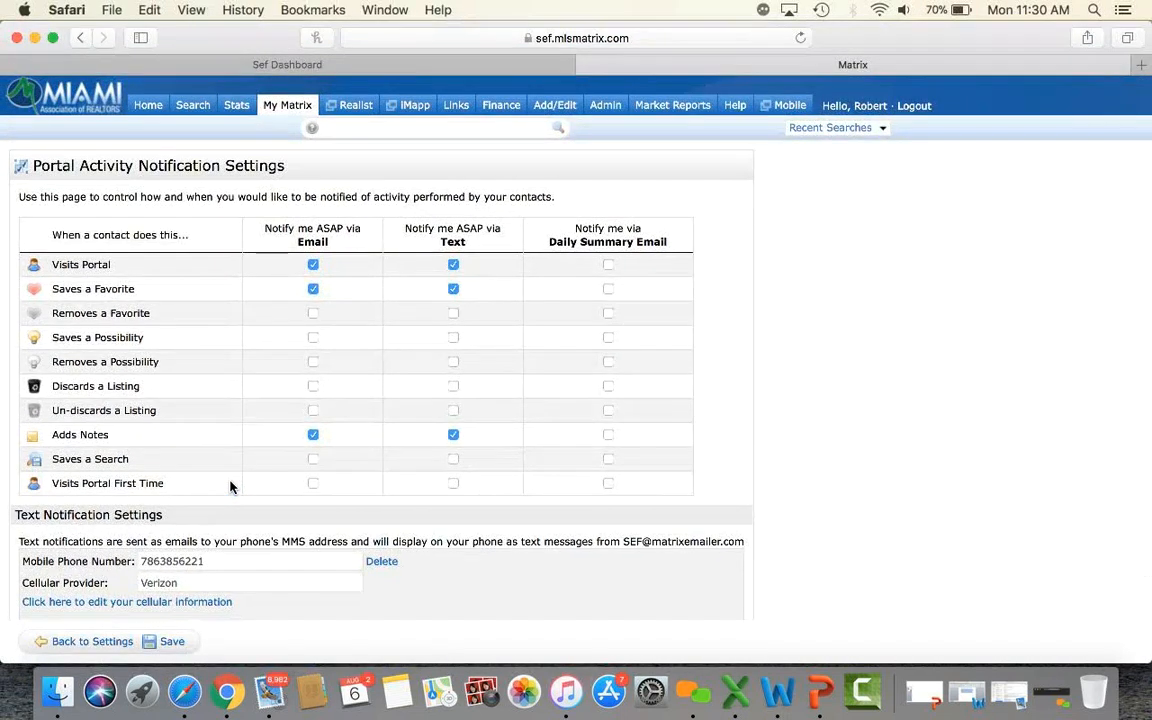
# Reopen Portal Notification Settings via My Matrix Settings, then go to the Auto Emails list.
pyautogui.moveTo(275, 108)
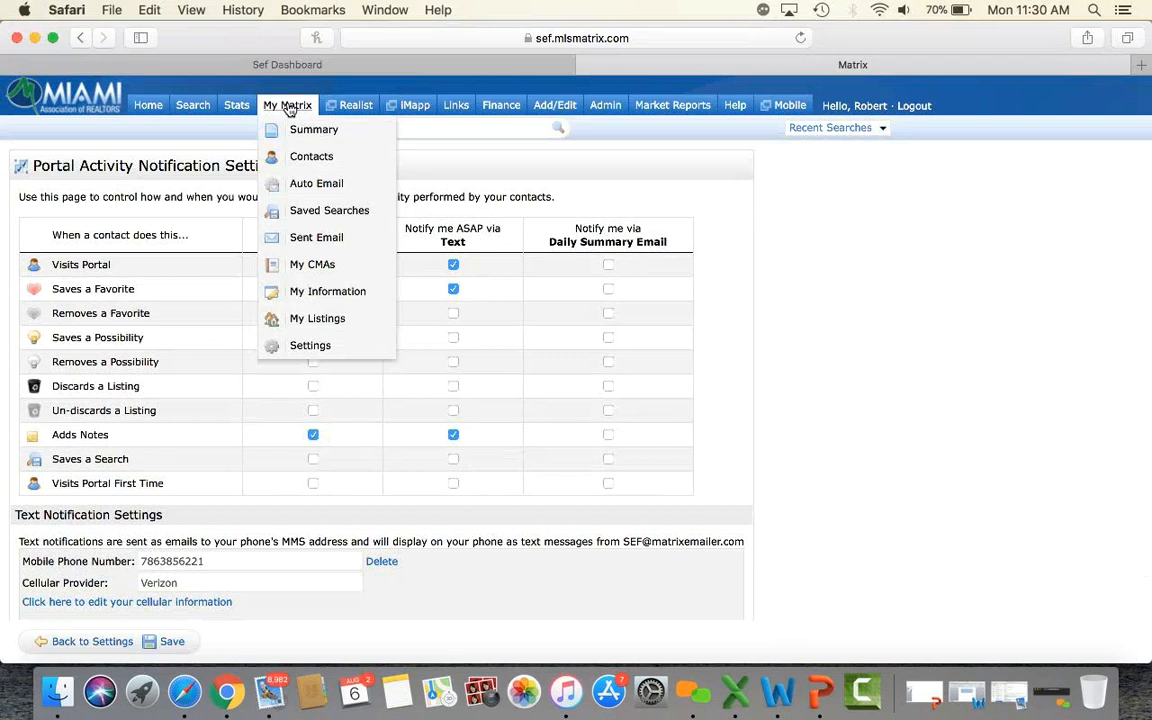
pyautogui.click(310, 345)
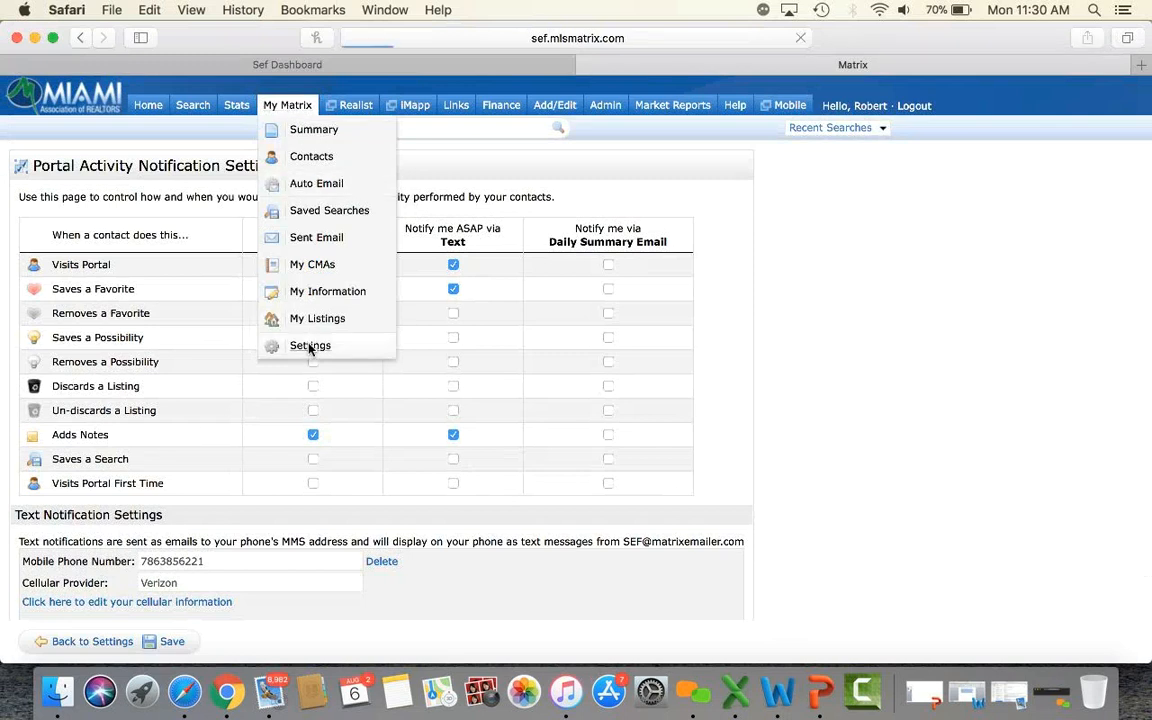
pyautogui.scroll(-4, 309, 347)
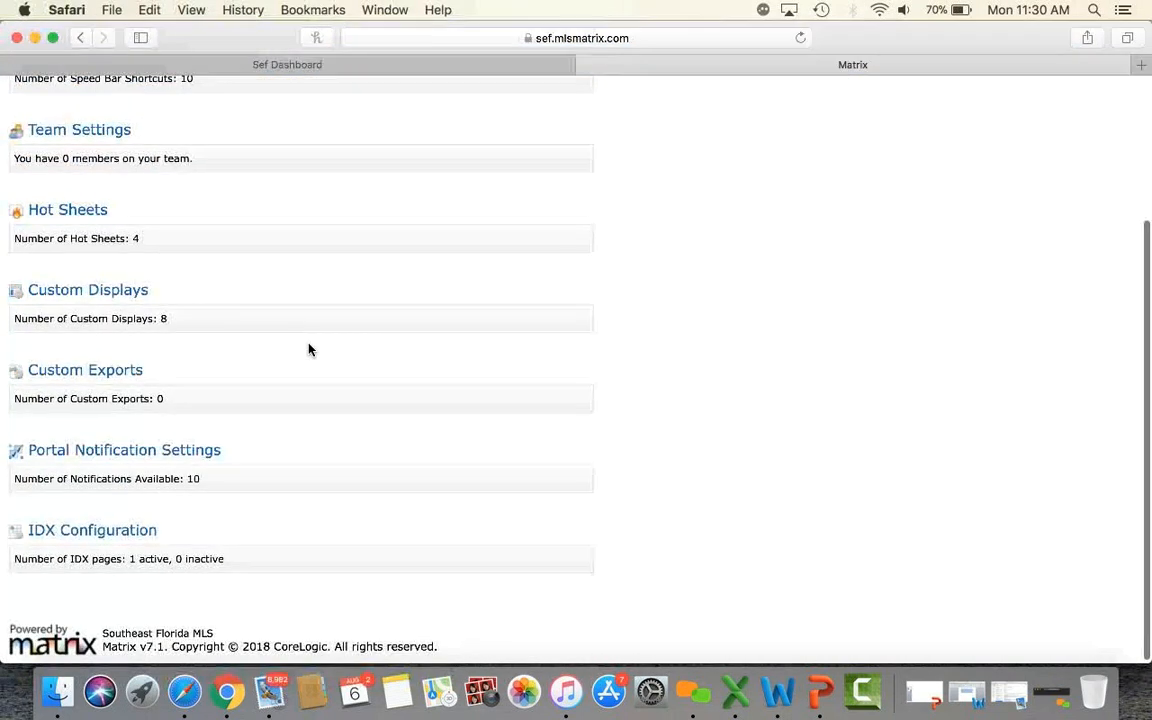
pyautogui.click(172, 452)
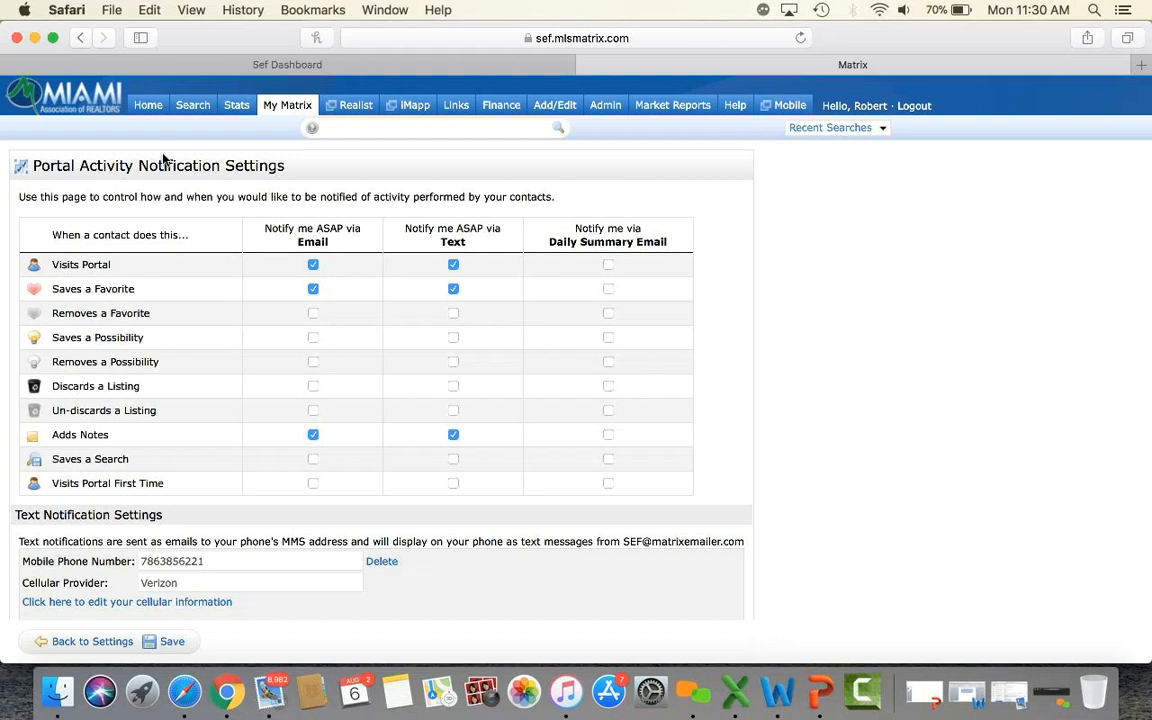
pyautogui.moveTo(275, 108)
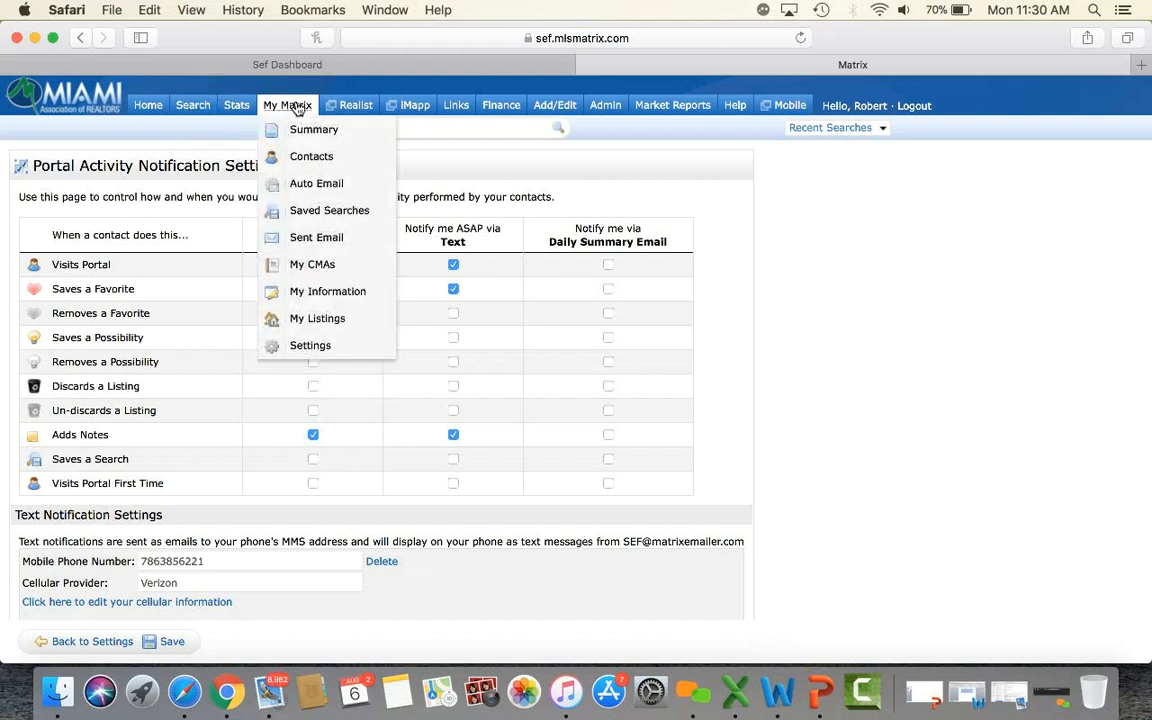
pyautogui.click(303, 185)
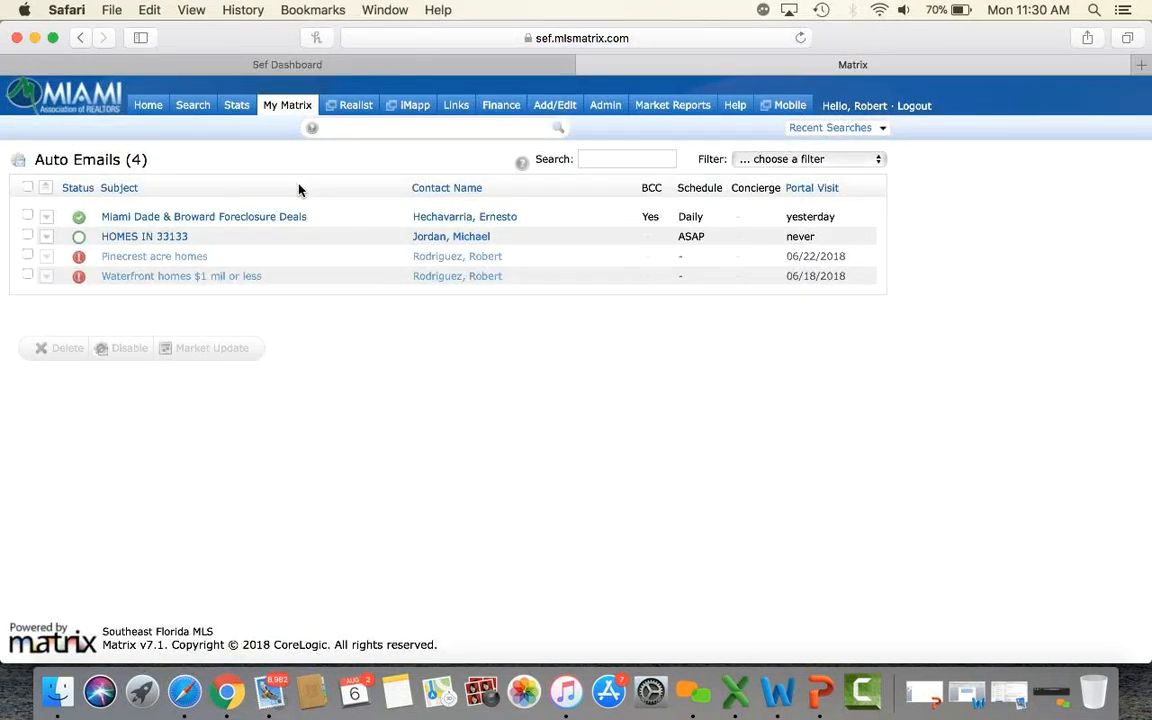
# Select the HOMES IN 33133 auto email and disable it.
pyautogui.click(27, 237)
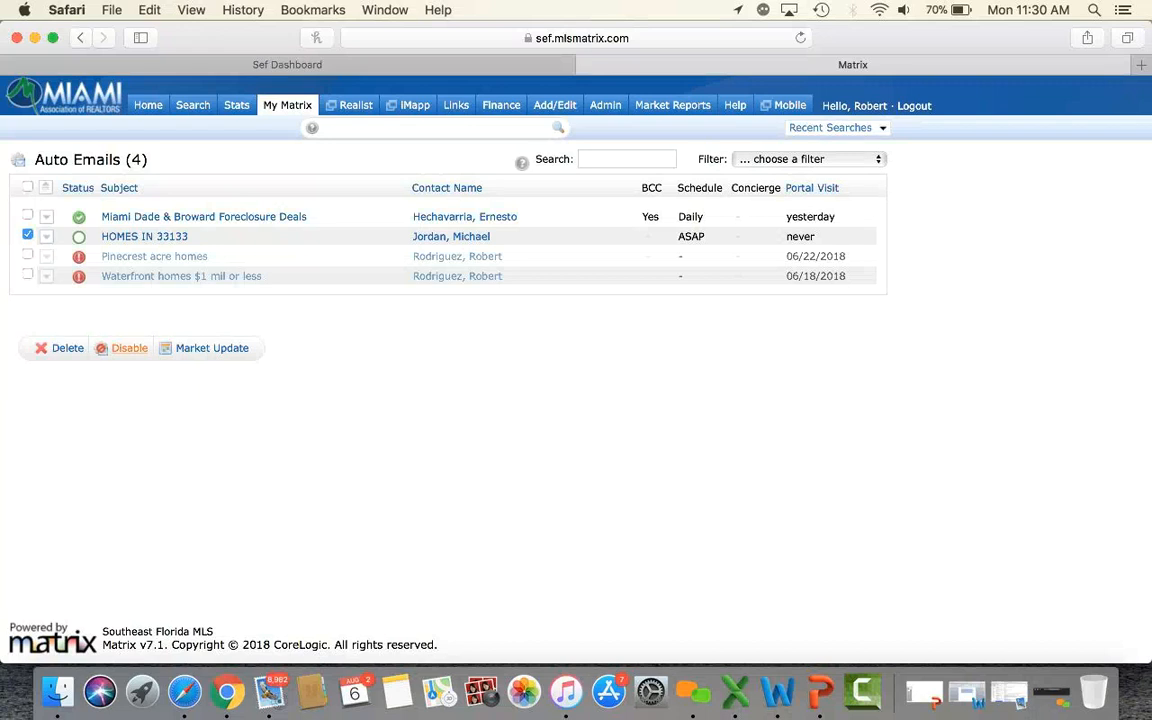
pyautogui.click(125, 348)
pyautogui.click(739, 381)
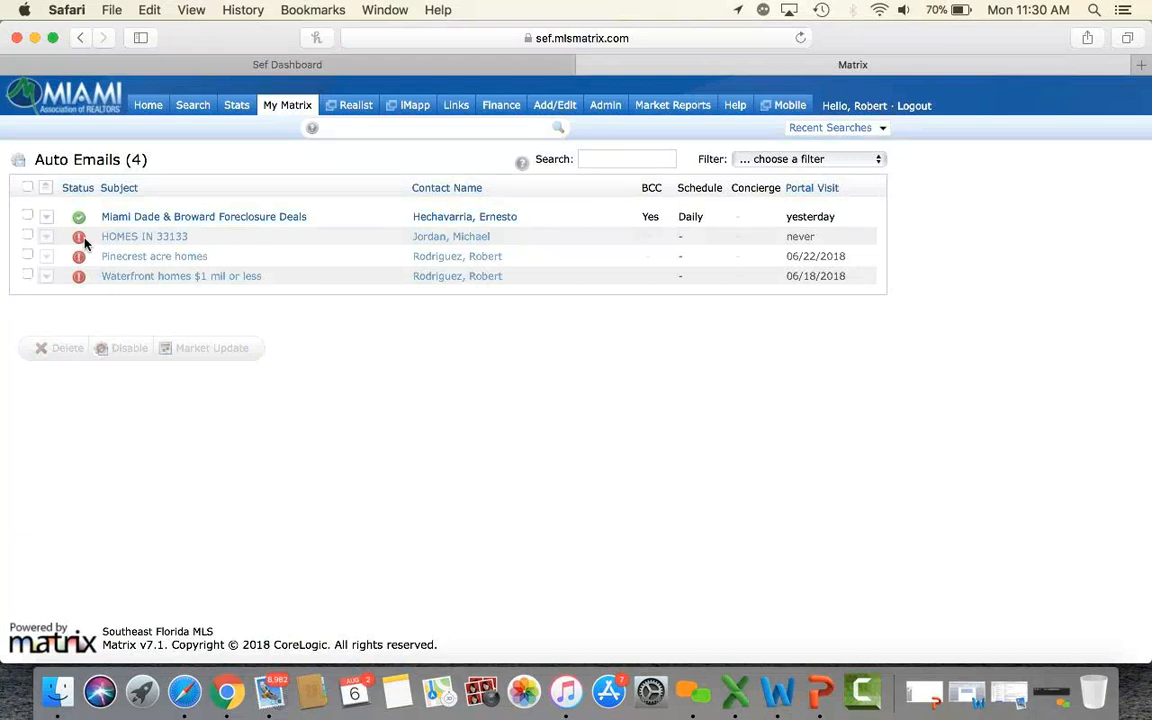
# Check HOMES IN 33133's search results, then return to Auto Emails and expand its details.
pyautogui.moveTo(85, 243)
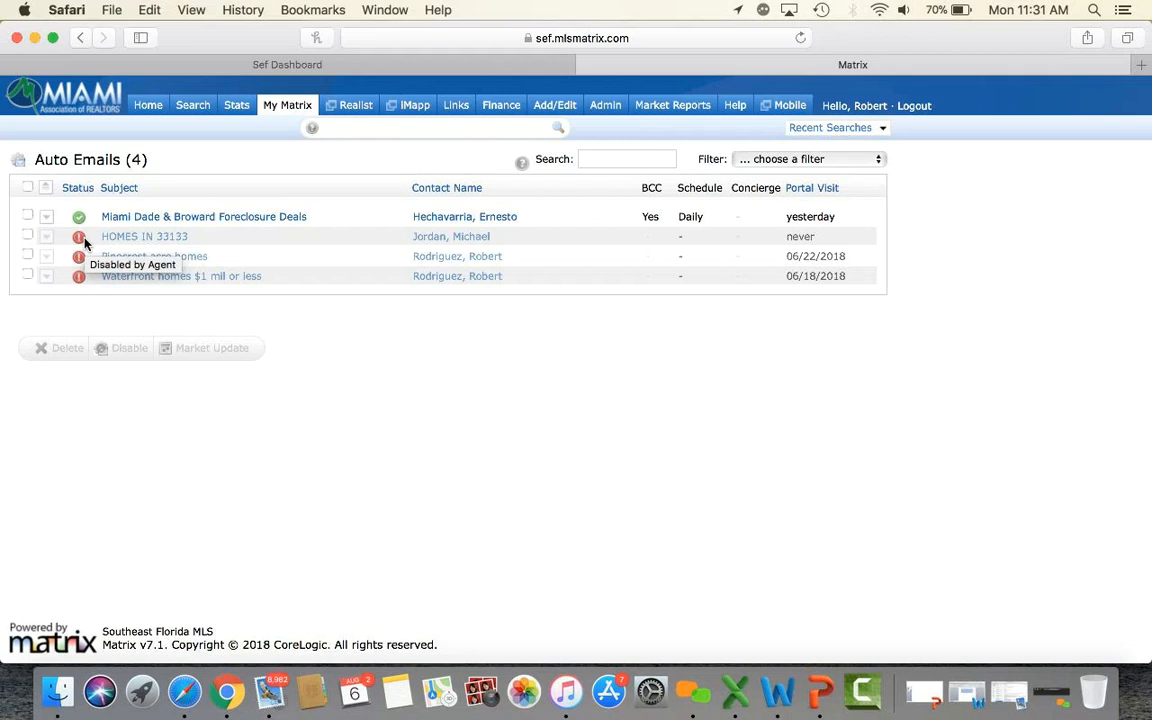
pyautogui.click(118, 238)
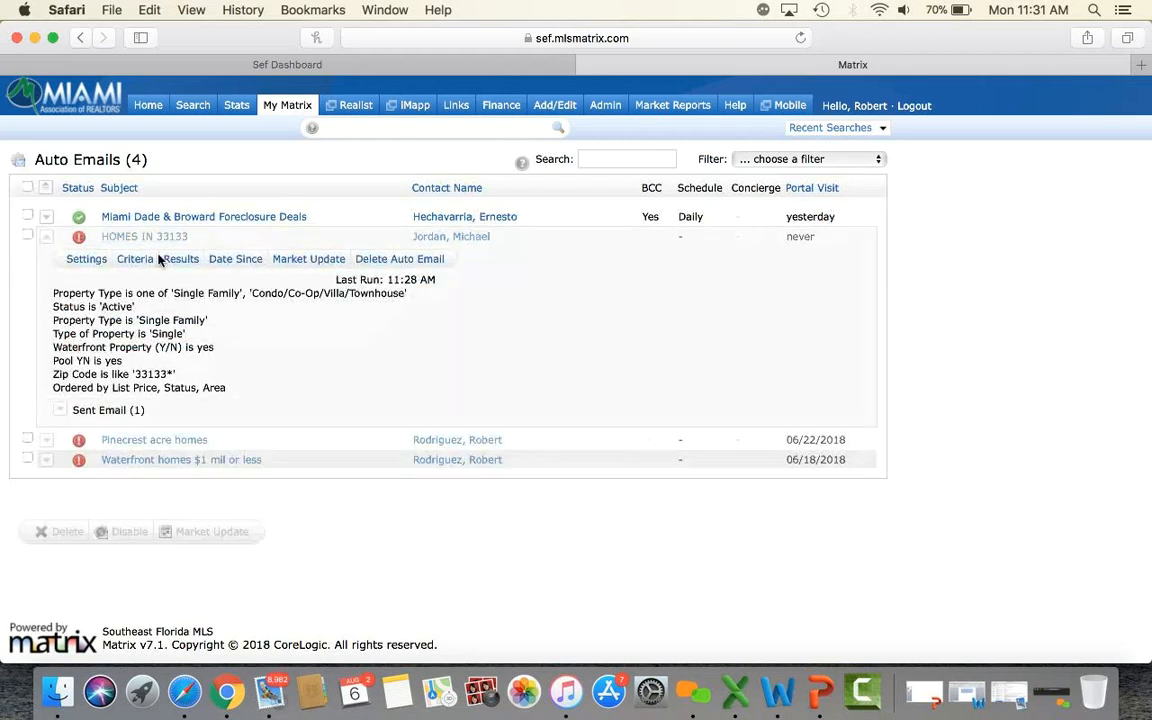
pyautogui.click(175, 259)
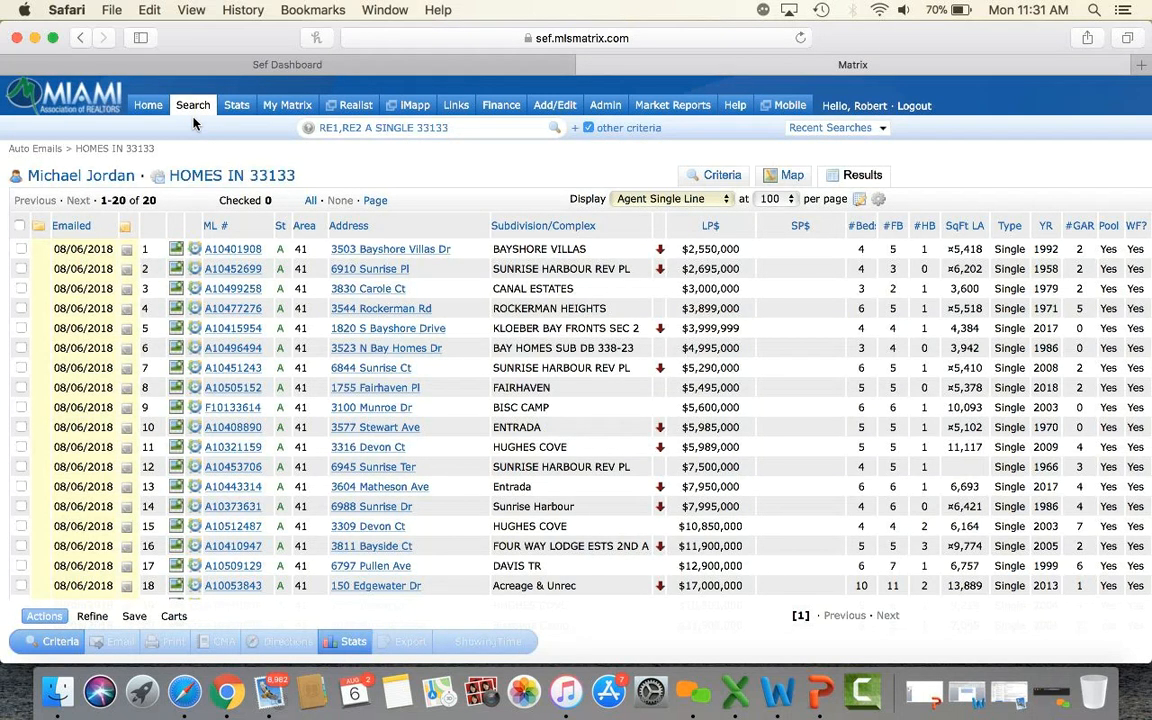
pyautogui.moveTo(276, 108)
pyautogui.click(316, 190)
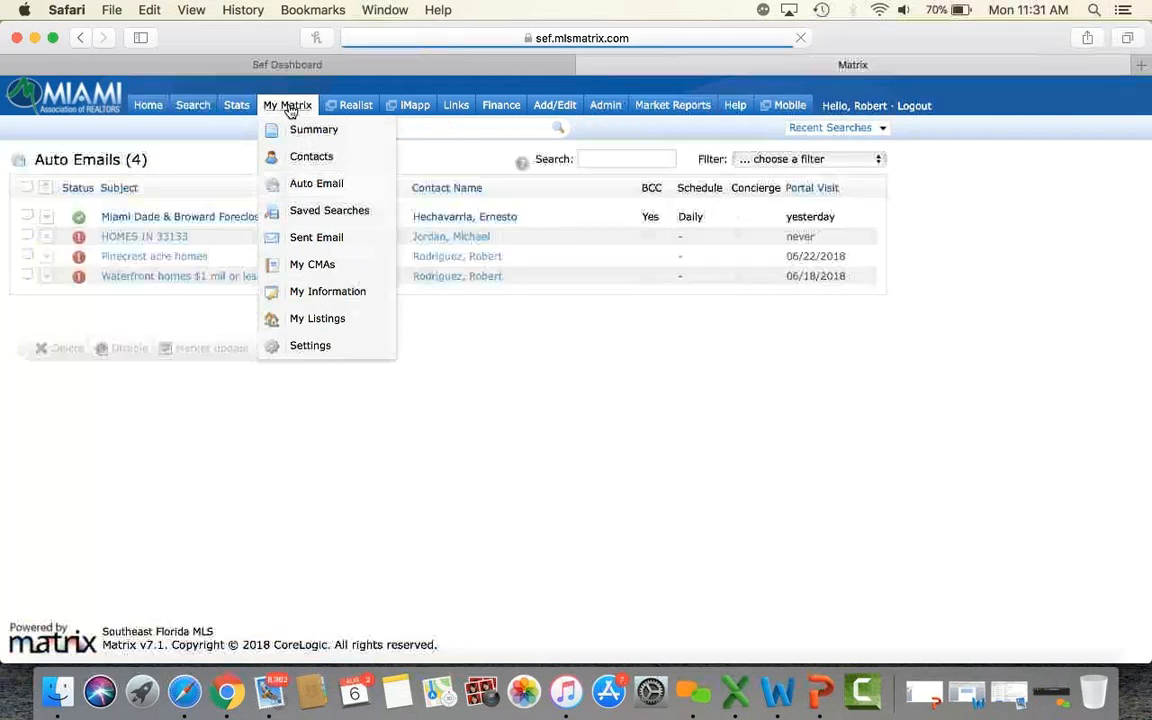
pyautogui.click(137, 240)
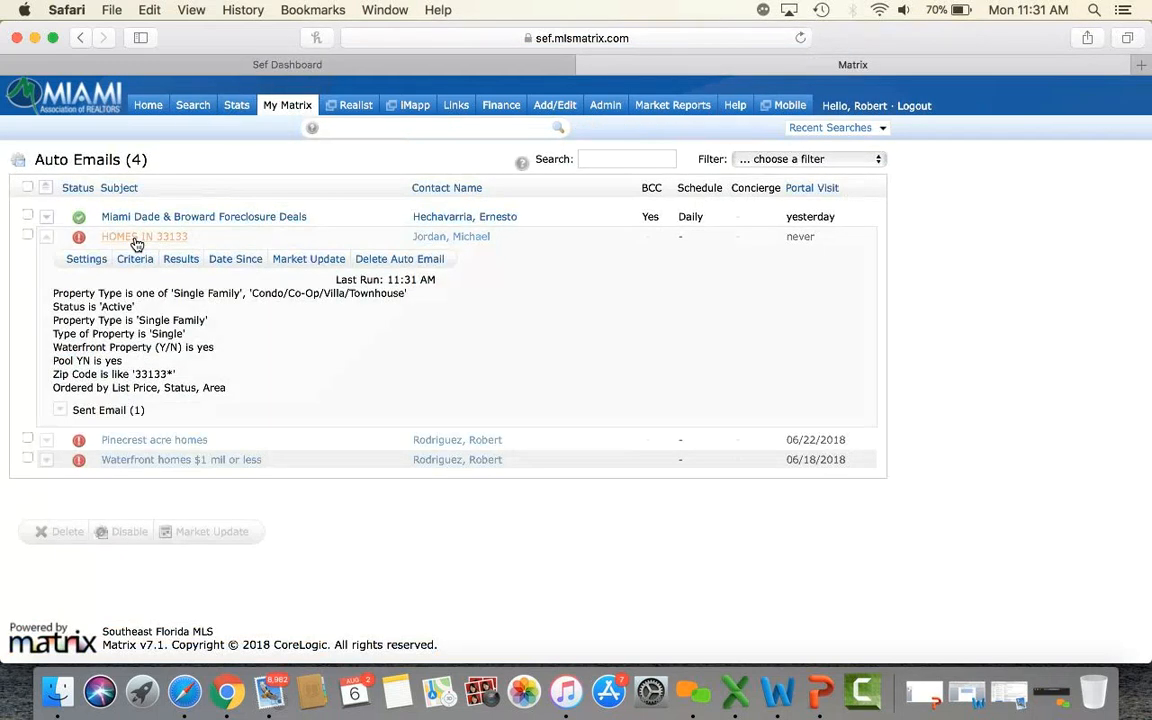
pyautogui.click(82, 264)
pyautogui.moveTo(116, 245); pyautogui.dragTo(270, 249)
pyautogui.scroll(-6, 268, 249)
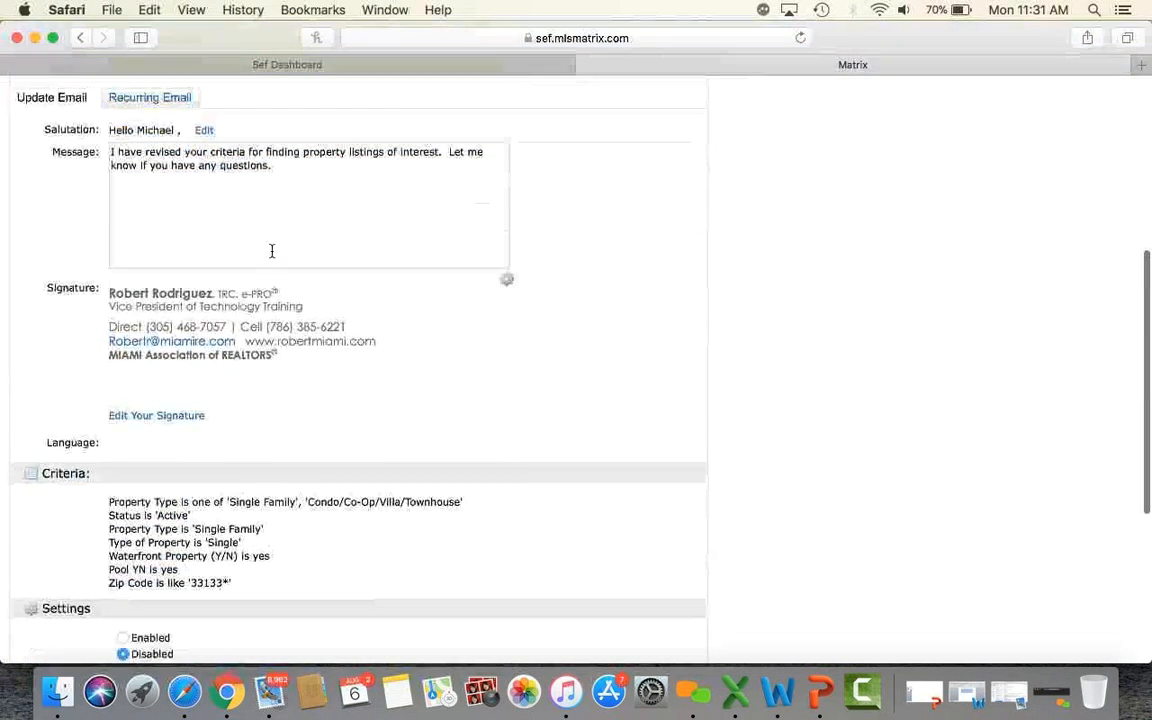
pyautogui.scroll(-5, 271, 251)
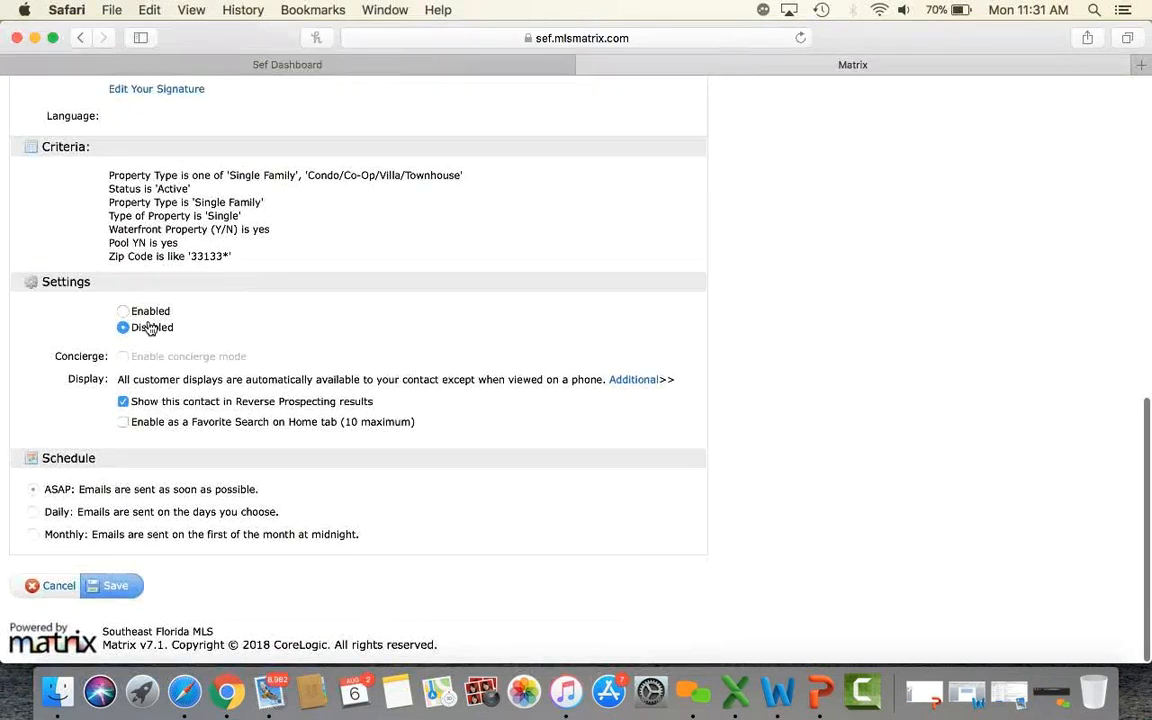
pyautogui.click(124, 312)
pyautogui.click(116, 588)
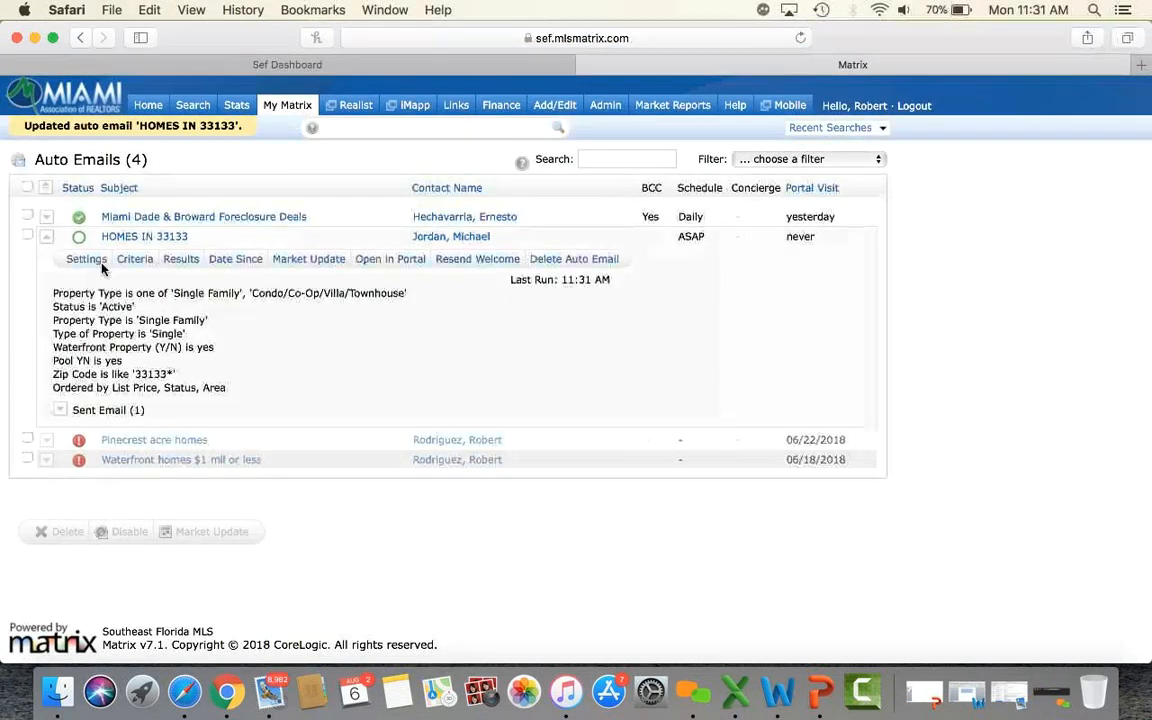
pyautogui.moveTo(84, 242)
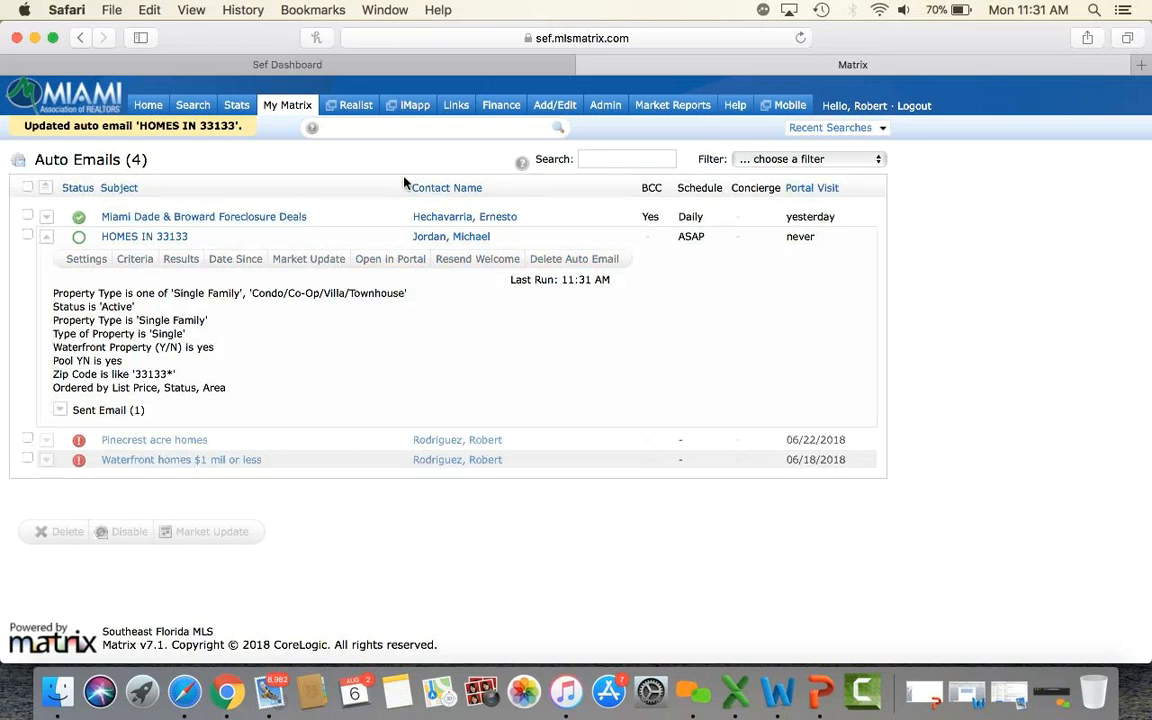
pyautogui.click(28, 236)
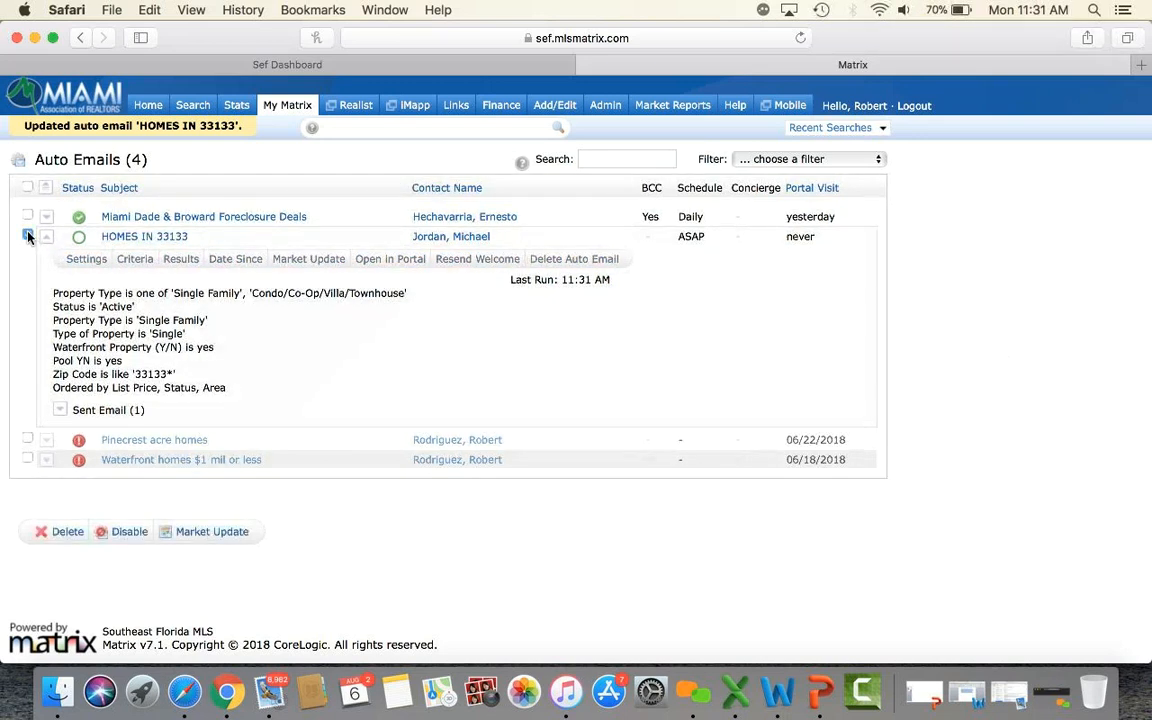
pyautogui.click(125, 530)
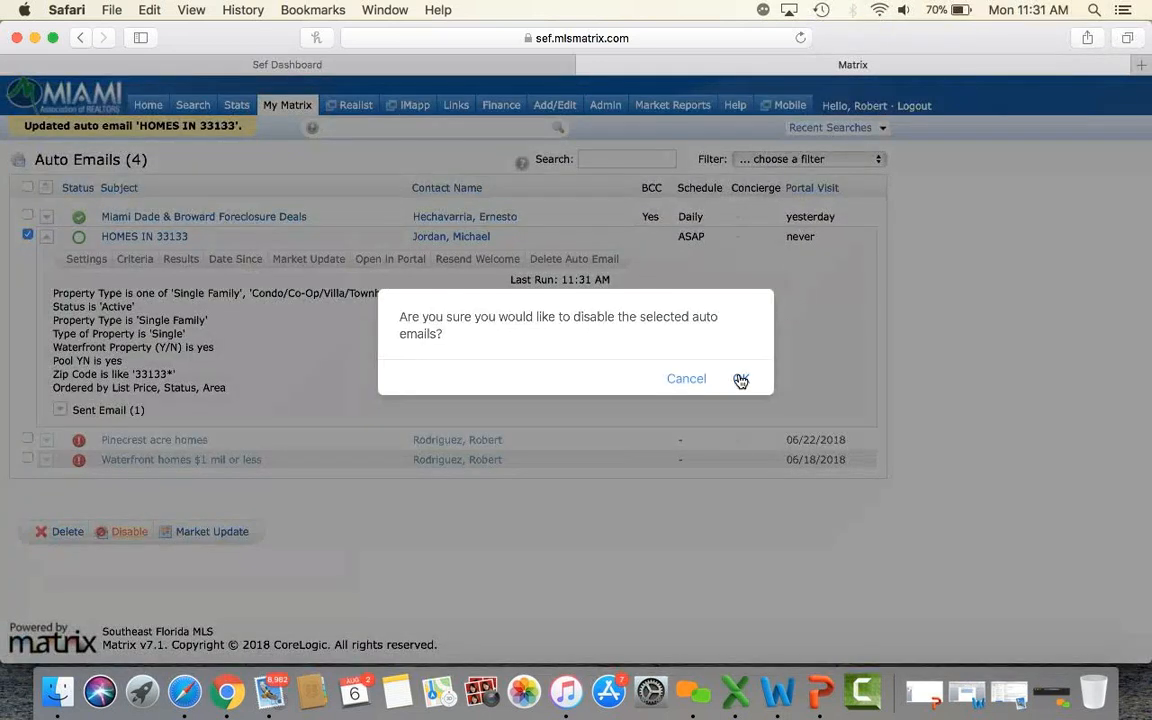
pyautogui.click(740, 378)
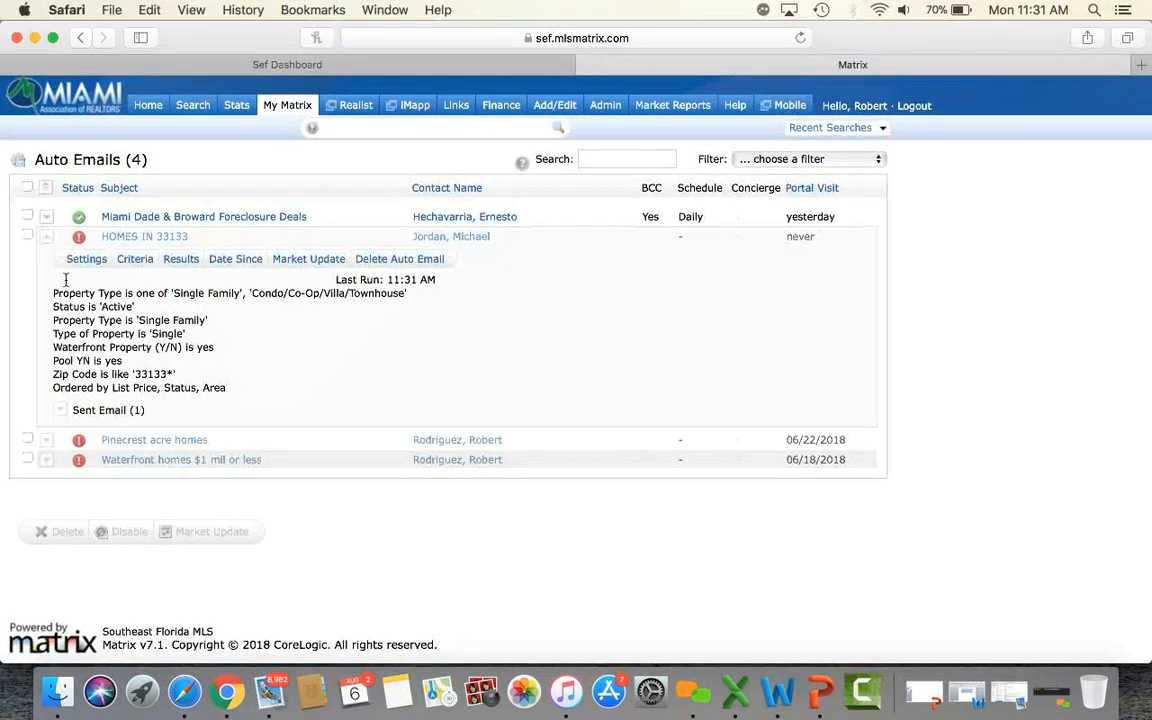
pyautogui.click(128, 240)
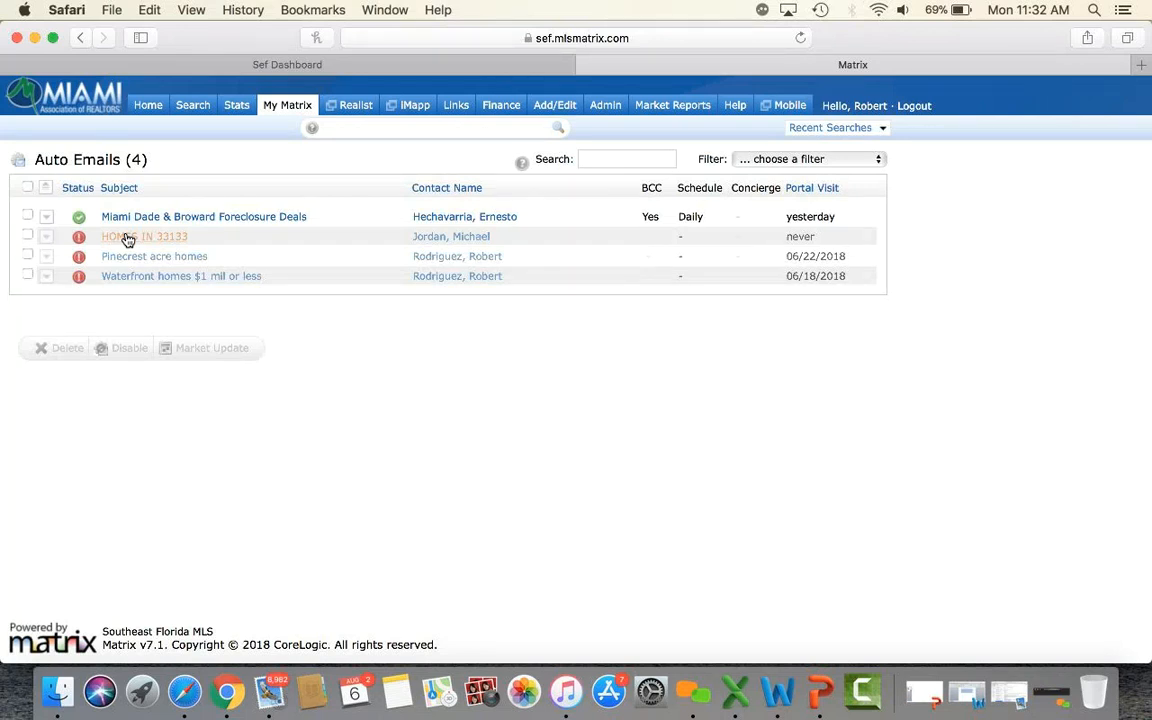
# Return to the Home dashboard, where Favorite Searches lists HOMES IN 33133 with 0 new.
pyautogui.click(146, 106)
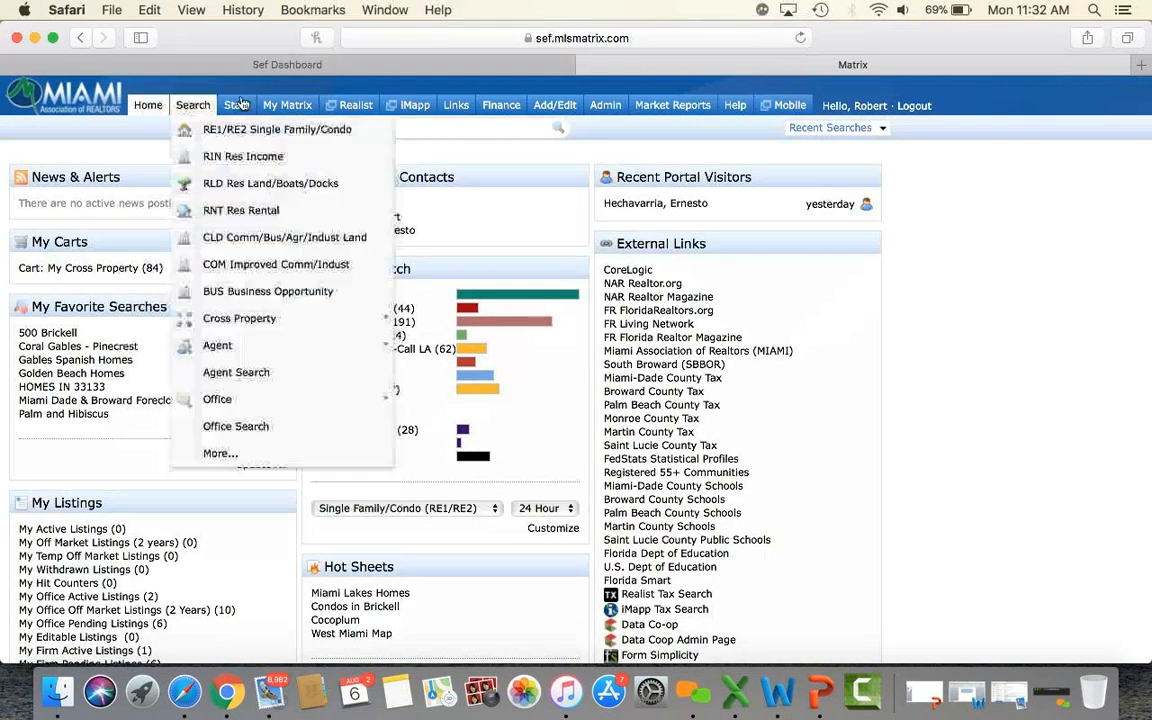
pyautogui.moveTo(300, 112)
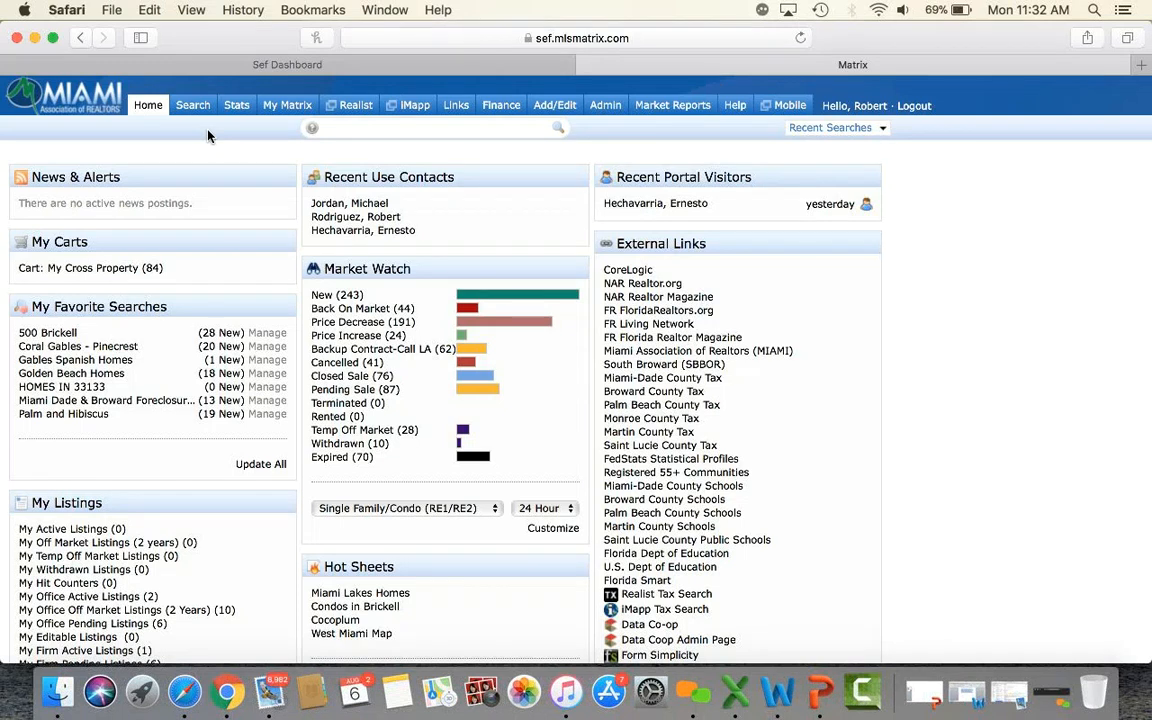
pyautogui.moveTo(195, 108)
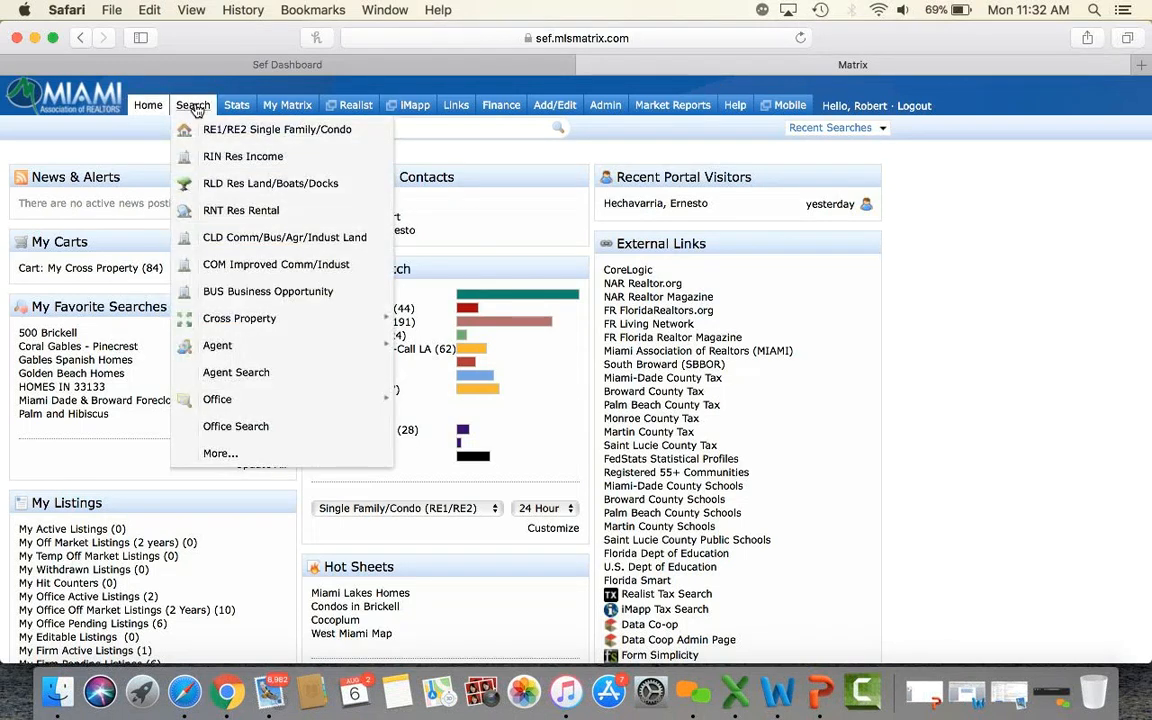
# Open the RE1/RE2 Single Family/Condo search and limit the property type to Single Family.
pyautogui.click(229, 130)
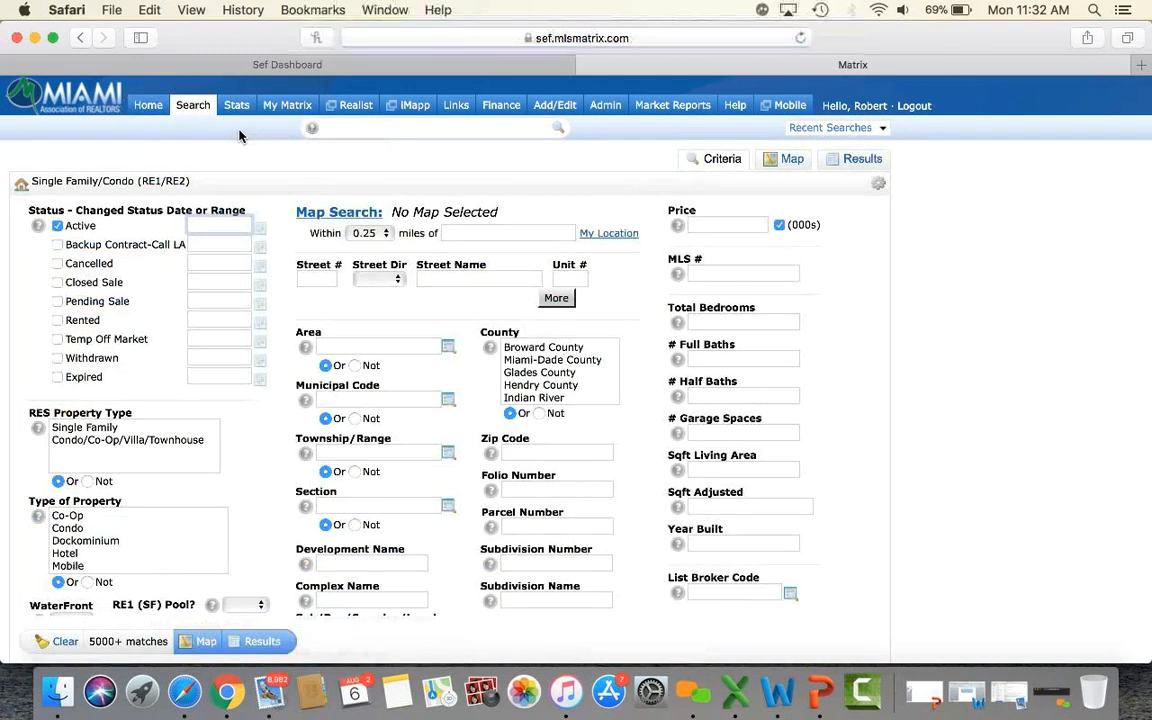
pyautogui.click(93, 428)
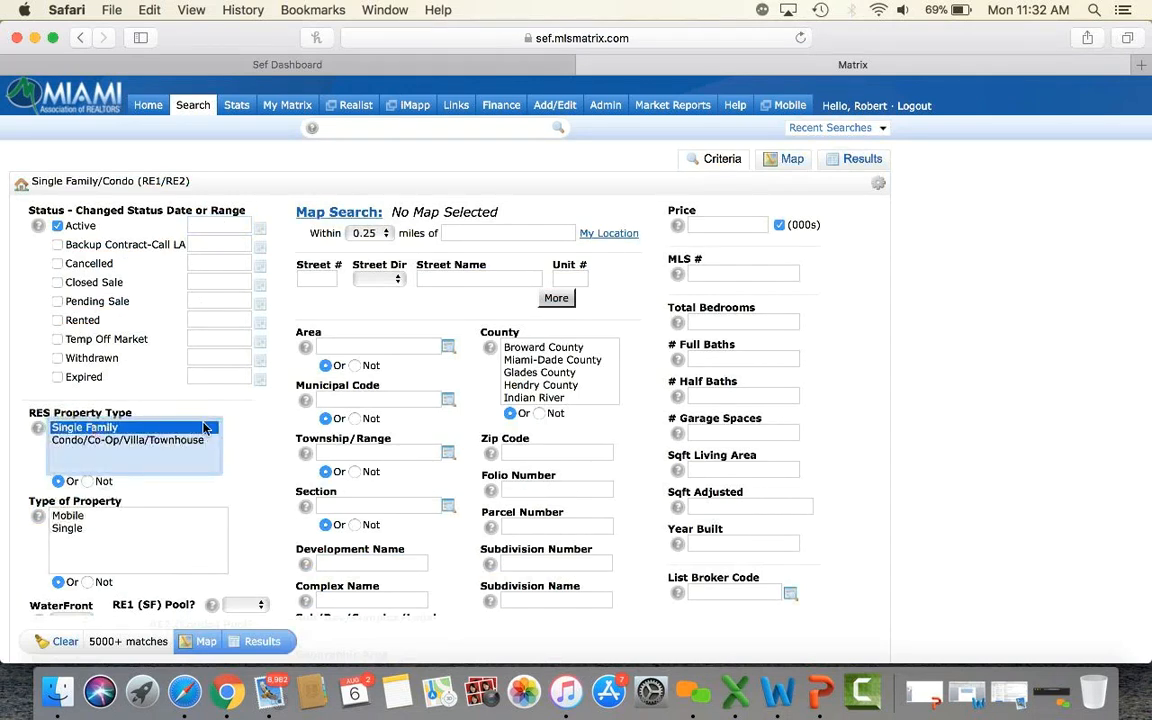
pyautogui.scroll(-2, 258, 445)
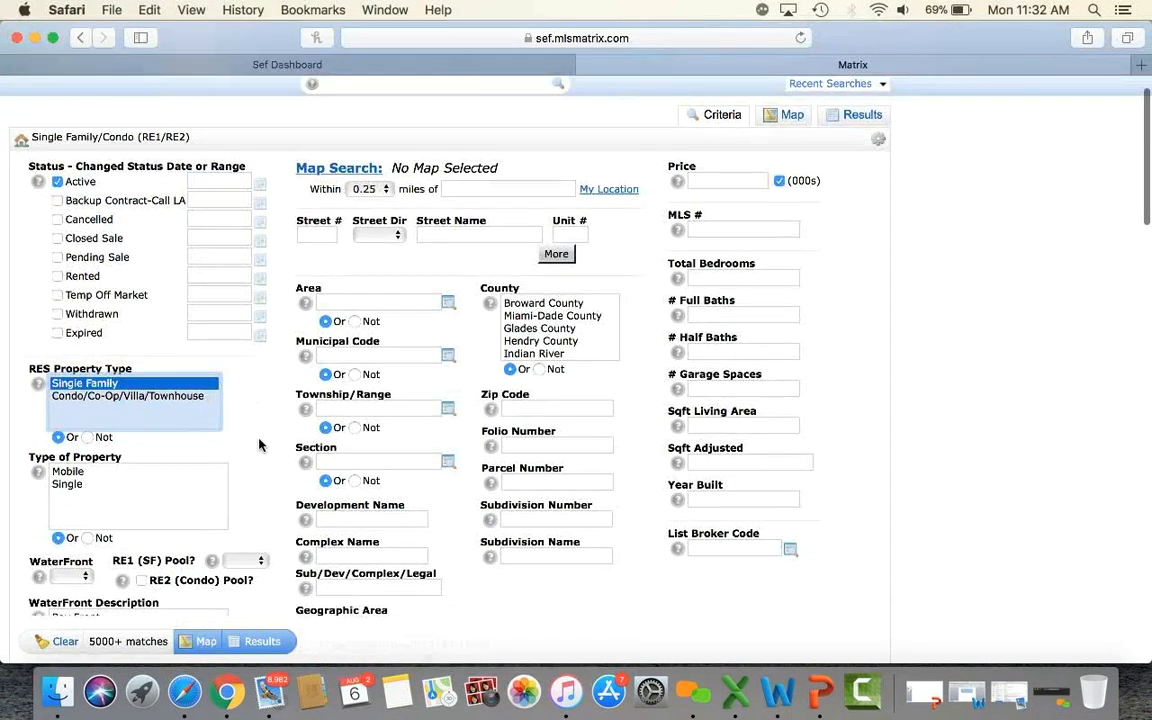
pyautogui.scroll(-1, 258, 445)
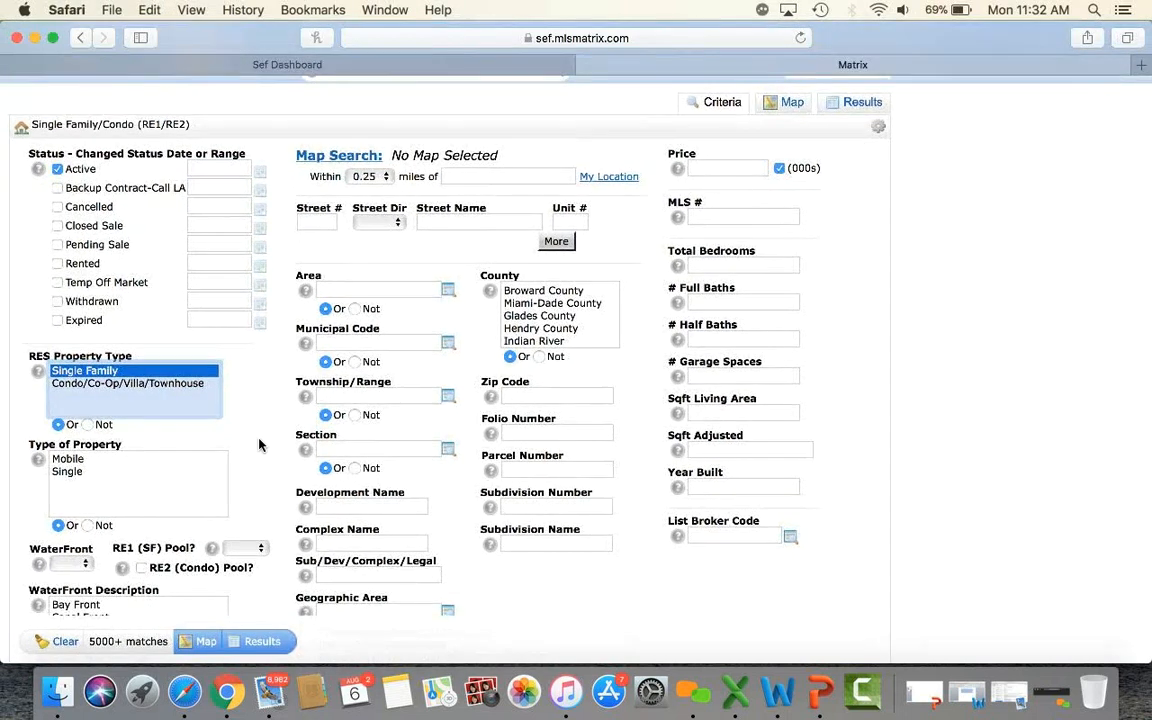
# Set a 0.5-mile radius around the suggested Coral Gables address and map the 36 matches.
pyautogui.click(365, 176)
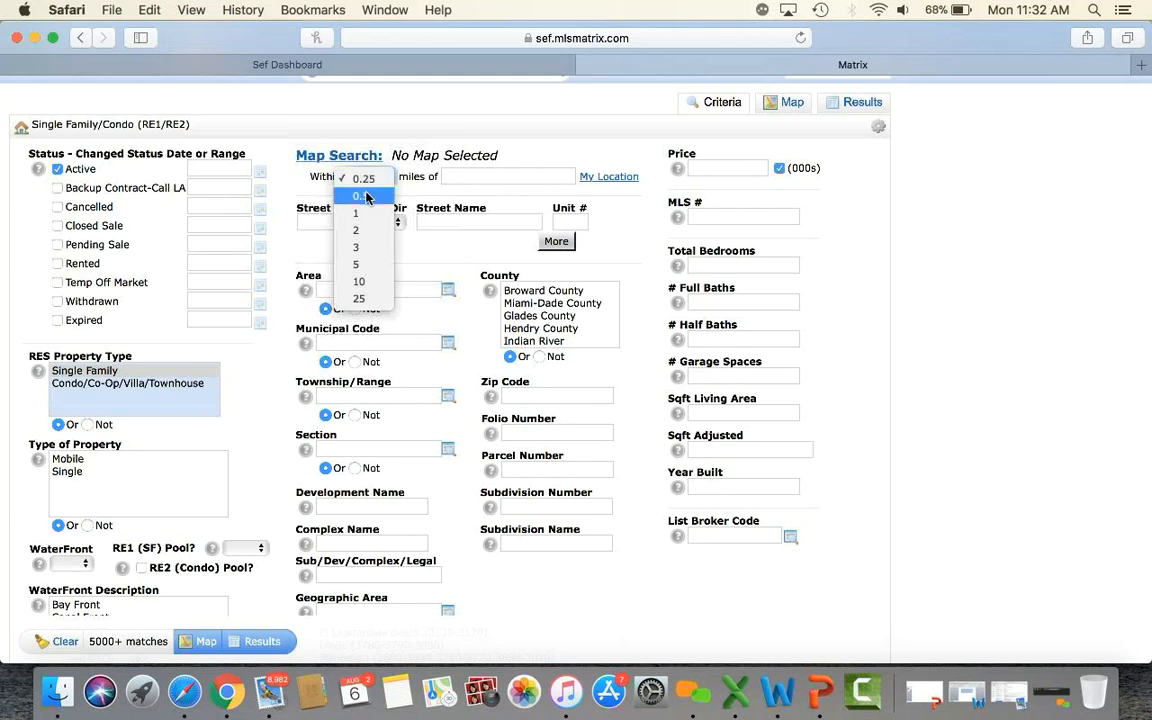
pyautogui.click(367, 197)
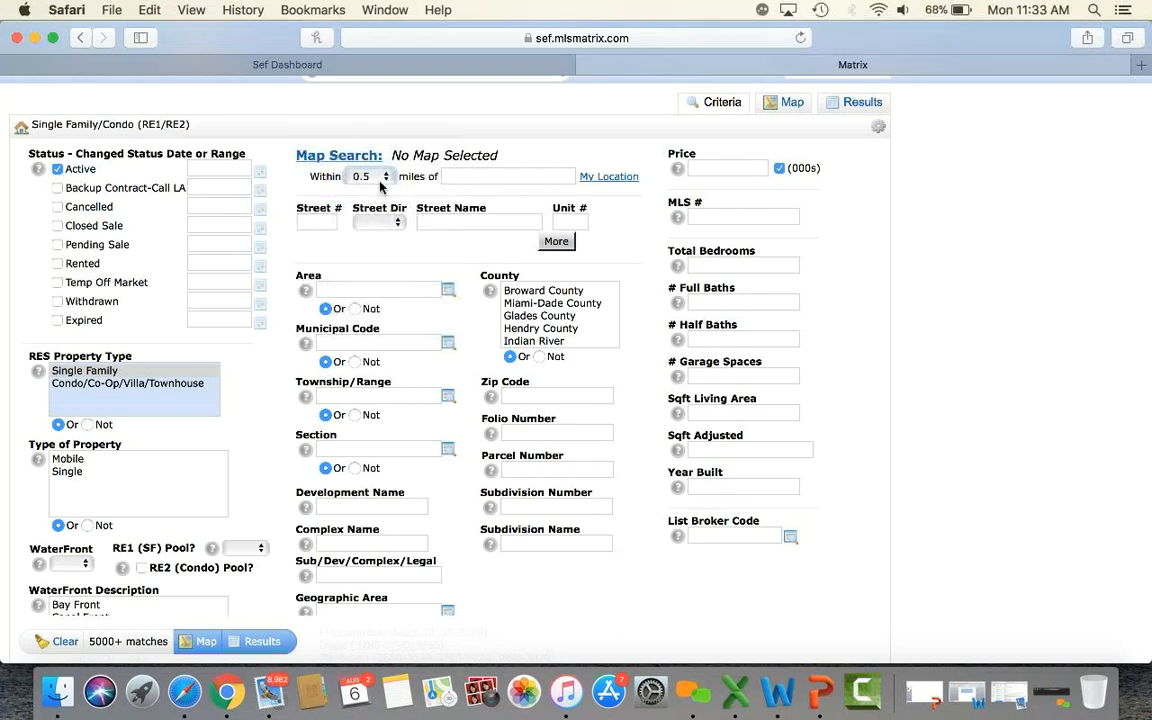
pyautogui.click(466, 177)
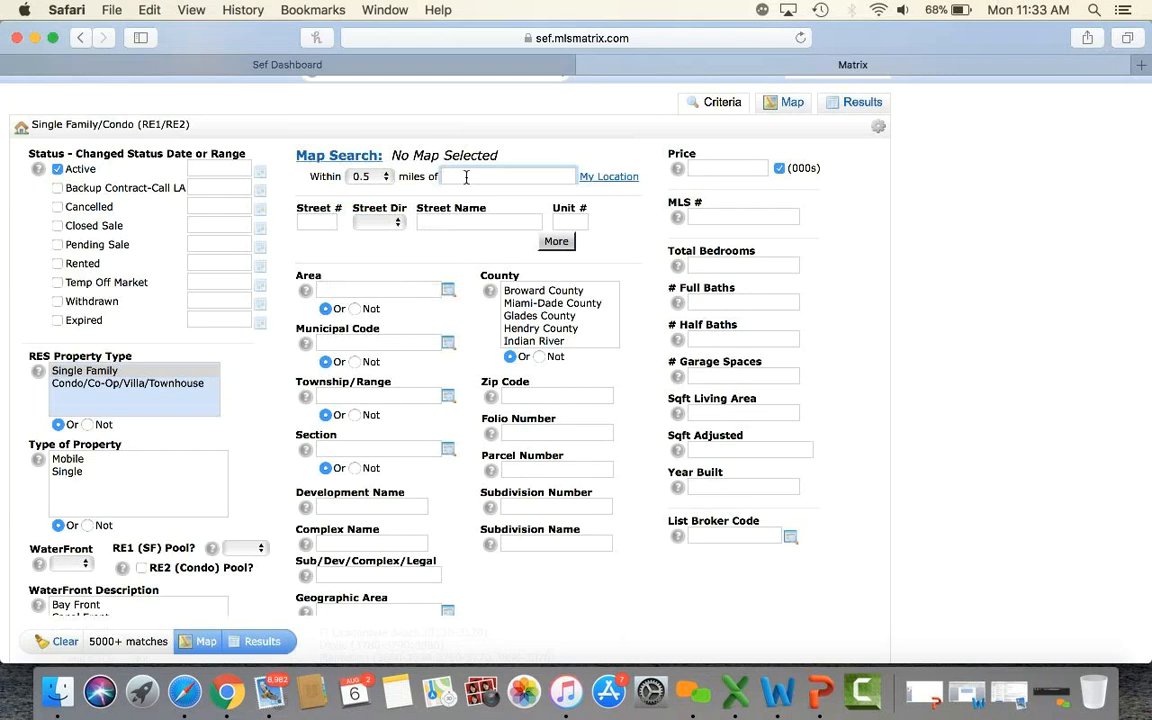
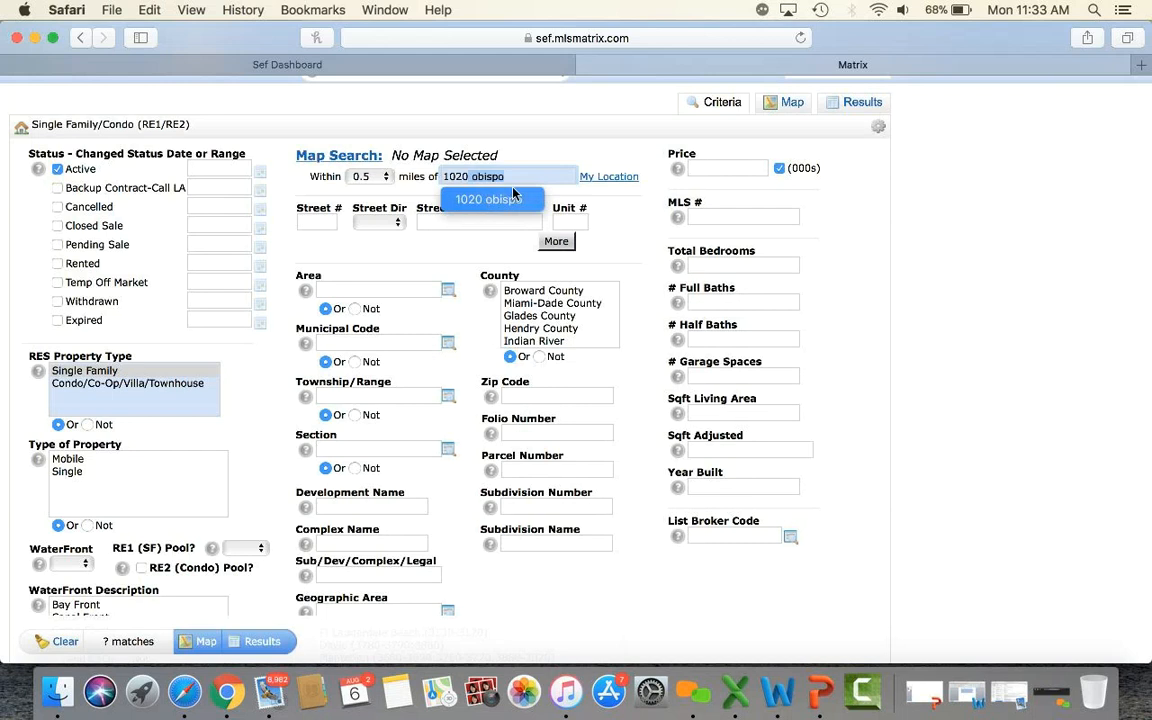
pyautogui.click(518, 177)
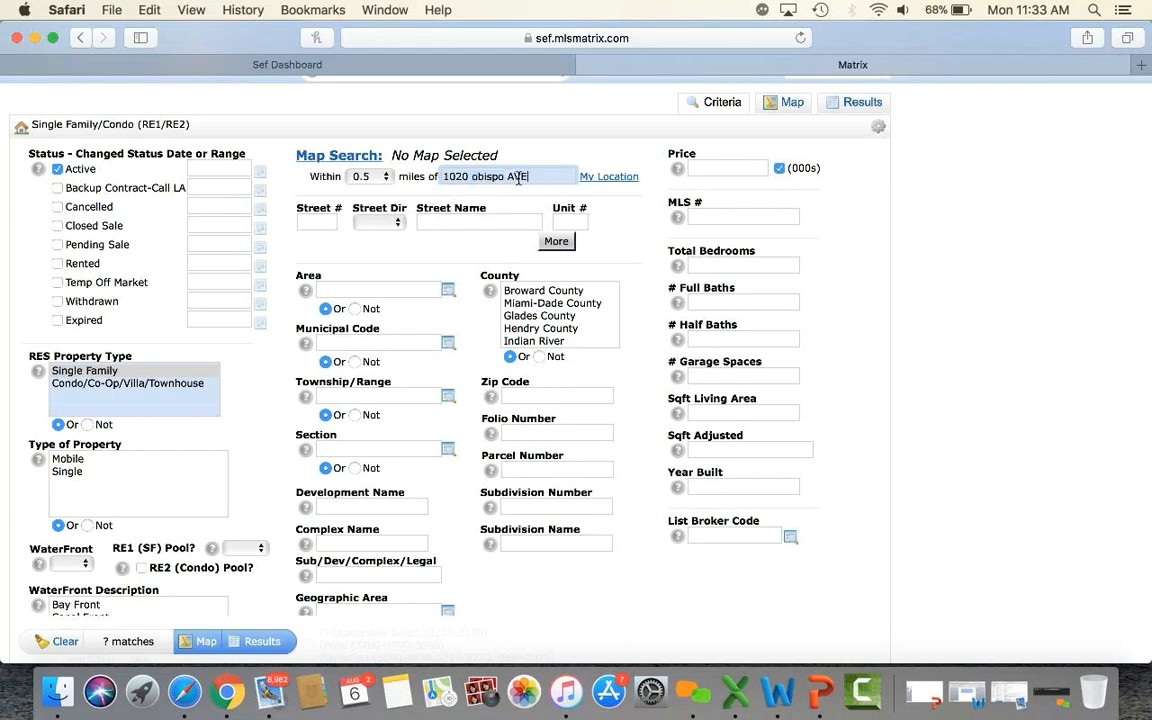
pyautogui.press('Return')
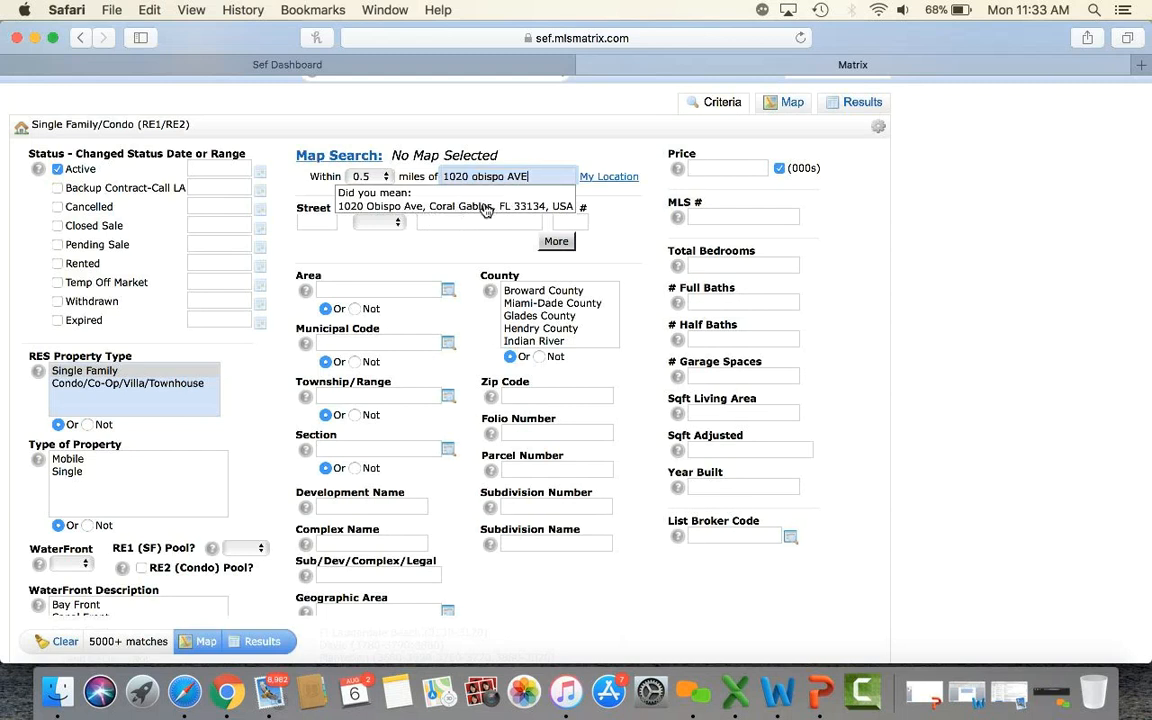
pyautogui.click(395, 212)
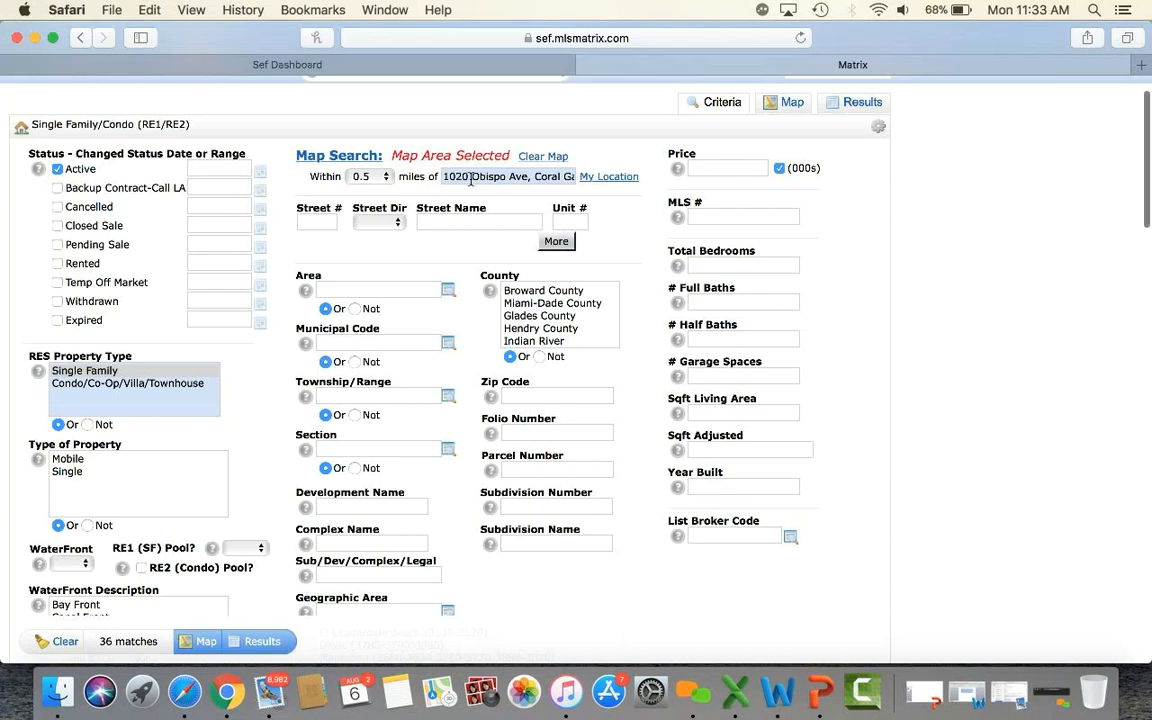
pyautogui.scroll(3, 471, 180)
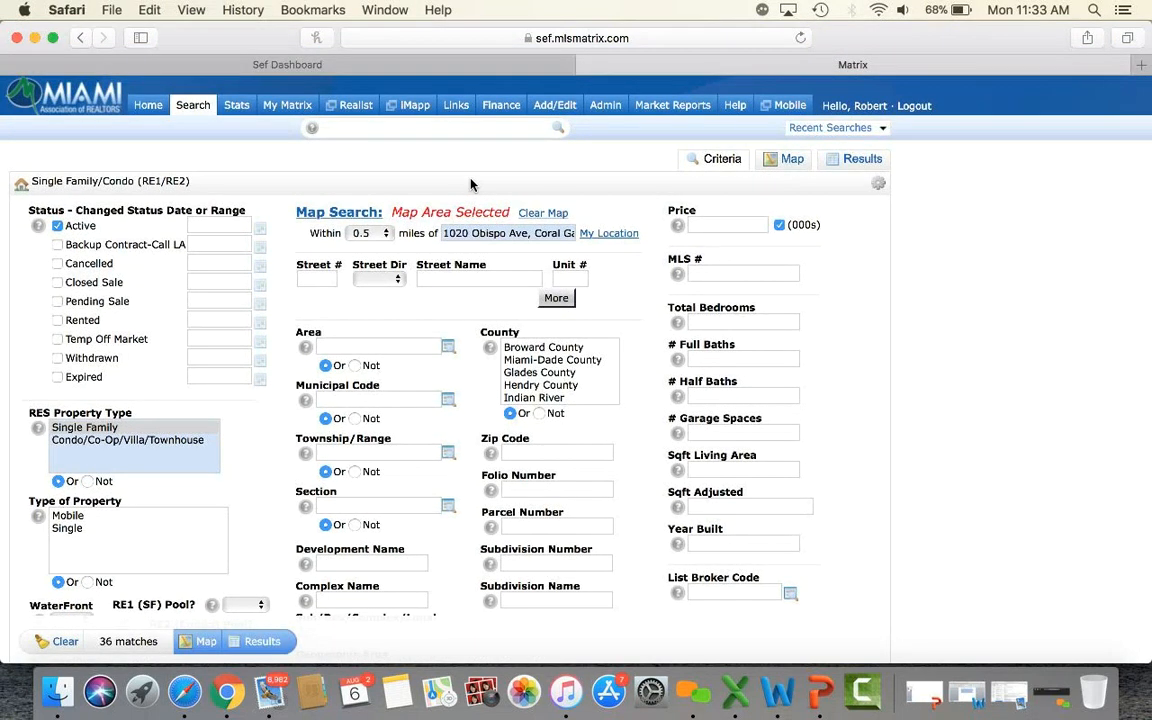
pyautogui.click(318, 211)
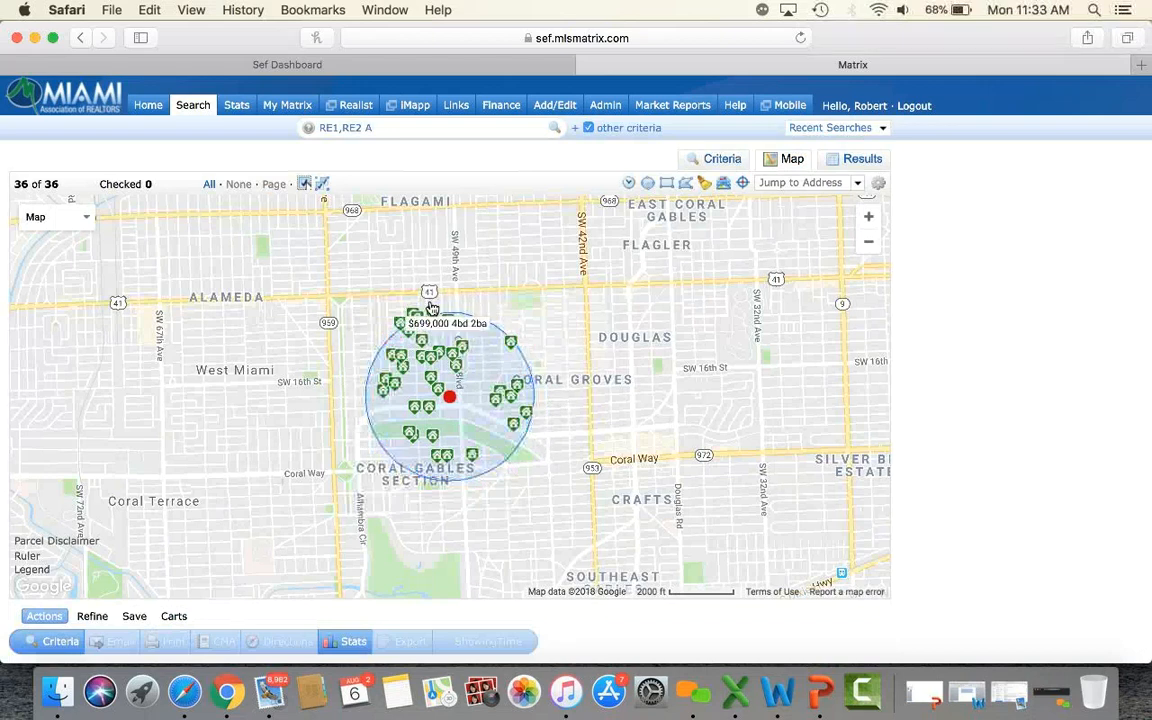
# Back in the criteria, add Closed Sales from the last 180 days and limit the type to Single.
pyautogui.click(733, 163)
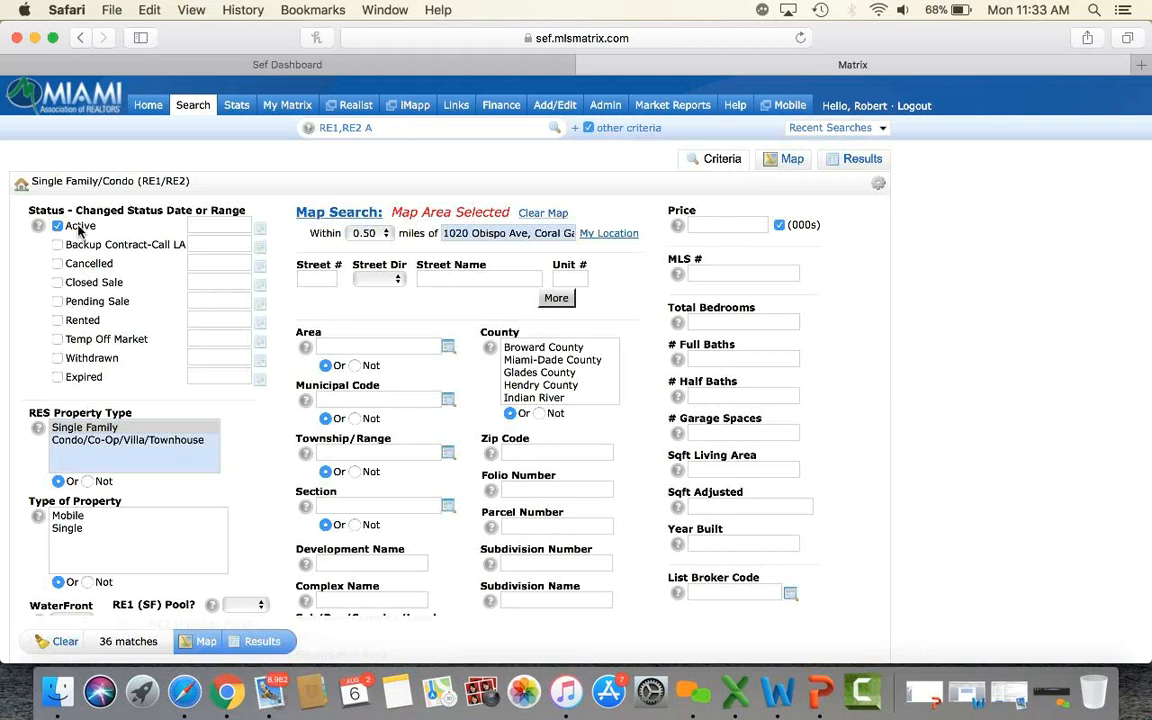
pyautogui.click(57, 283)
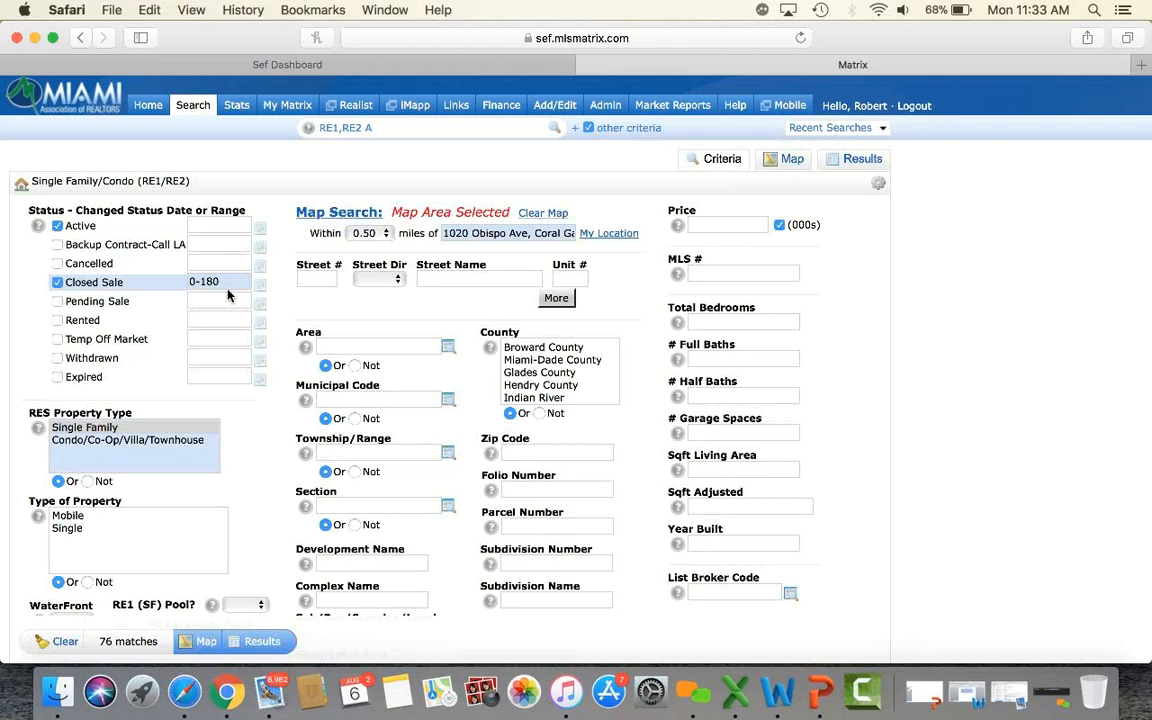
pyautogui.click(68, 529)
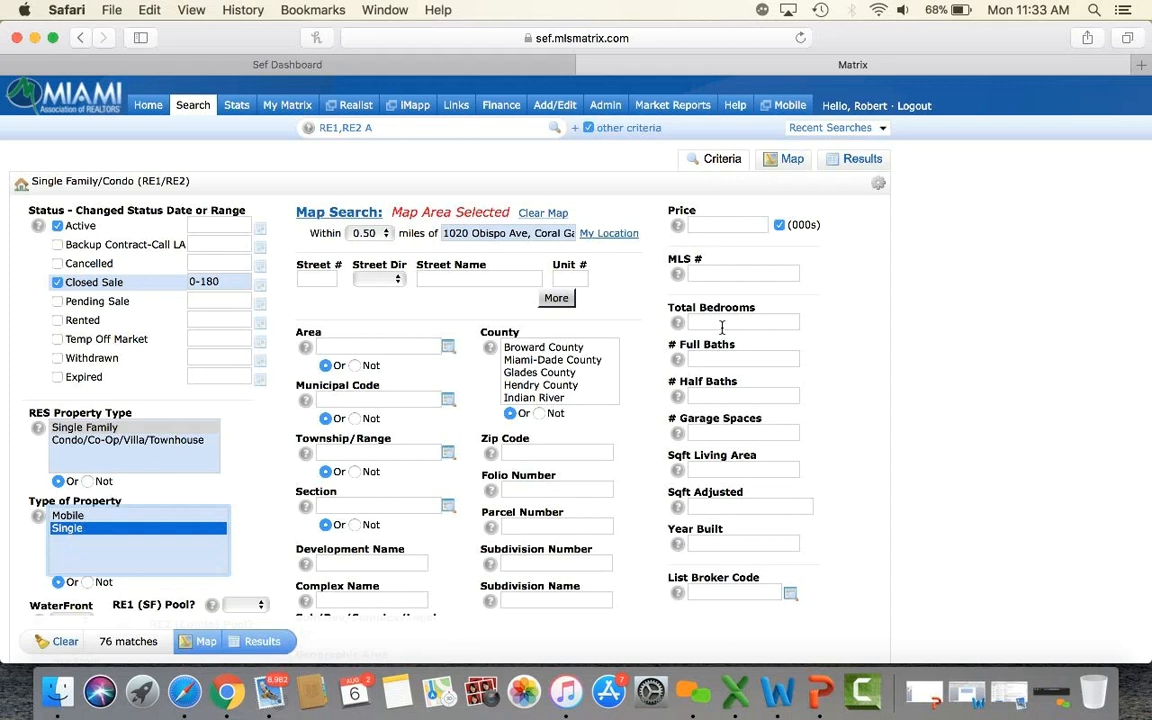
pyautogui.moveTo(691, 362)
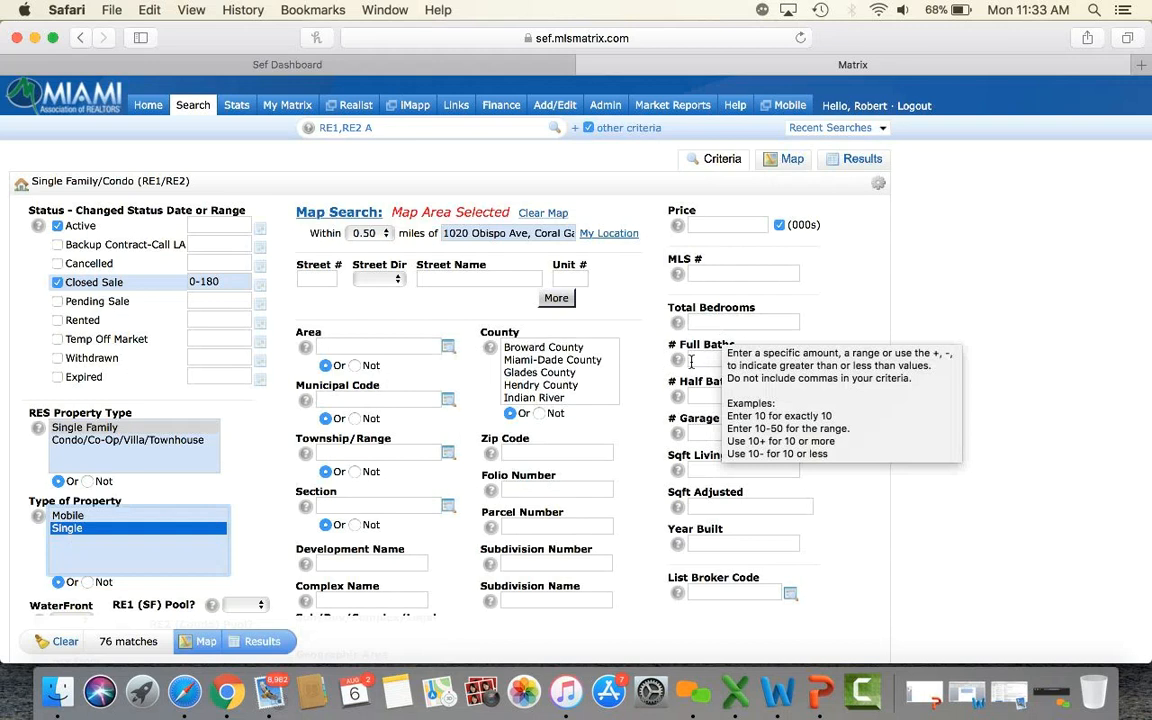
pyautogui.click(913, 321)
# Enter 3-4 bedrooms, 3-4 full baths and 2500-3500 sq ft living area, then show the 12 results.
pyautogui.click(728, 322)
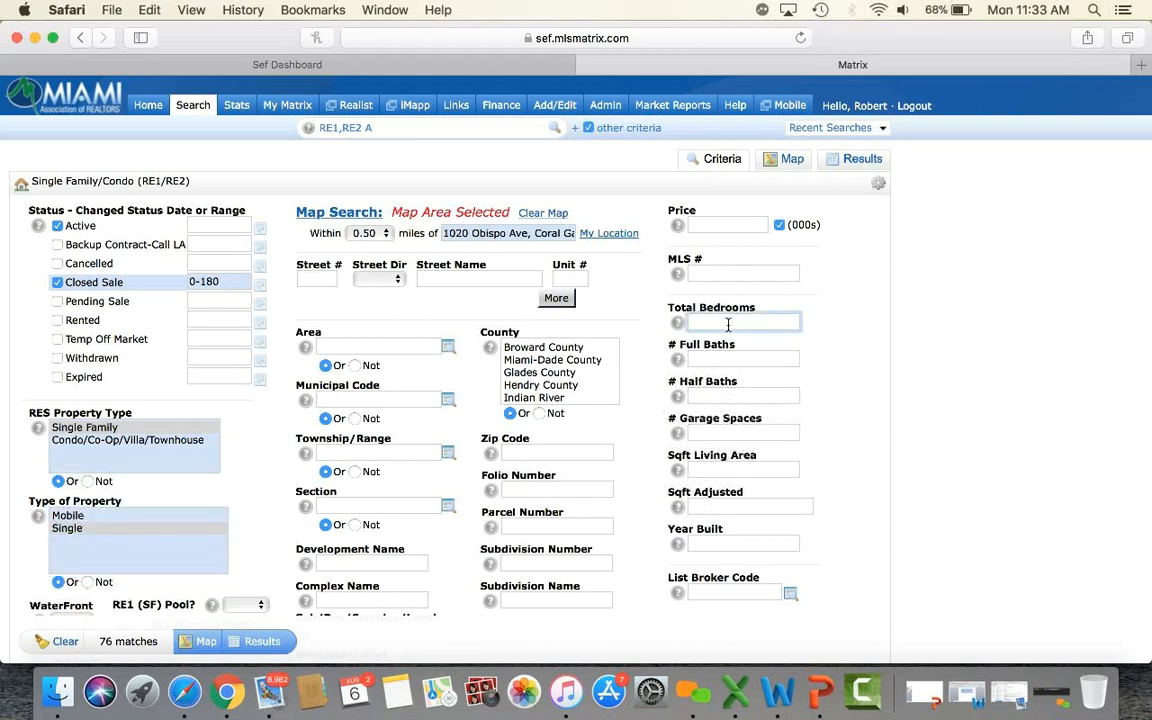
pyautogui.write('3-4')
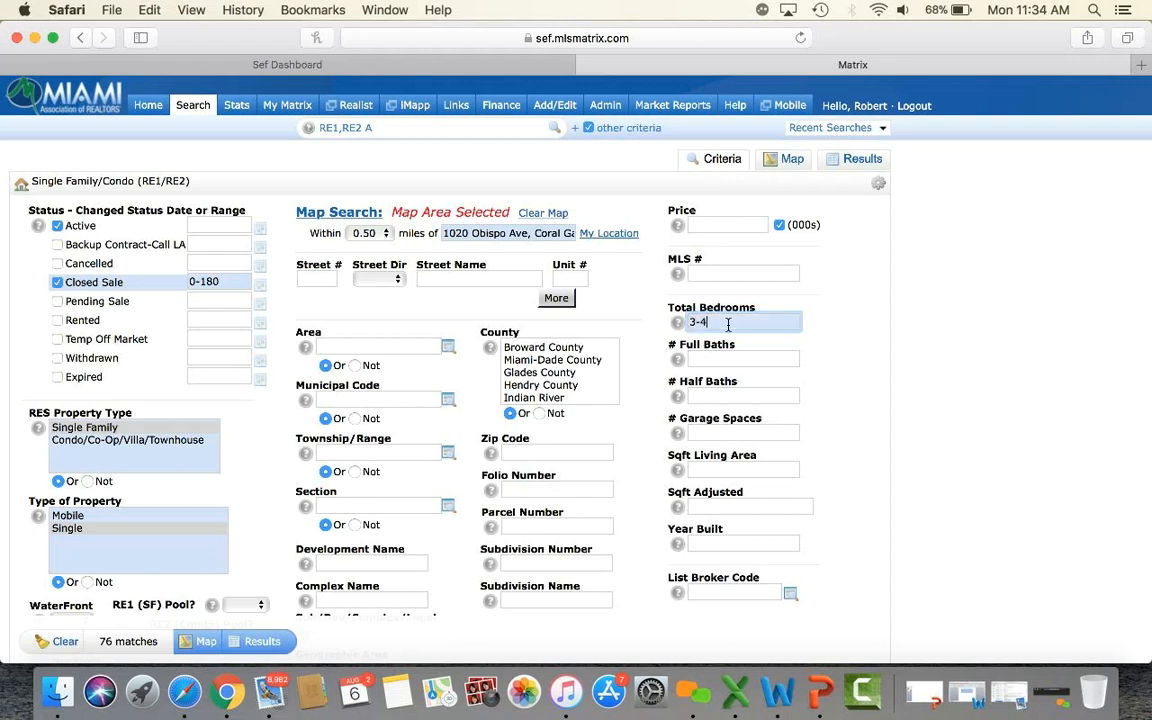
pyautogui.click(818, 368)
pyautogui.click(769, 360)
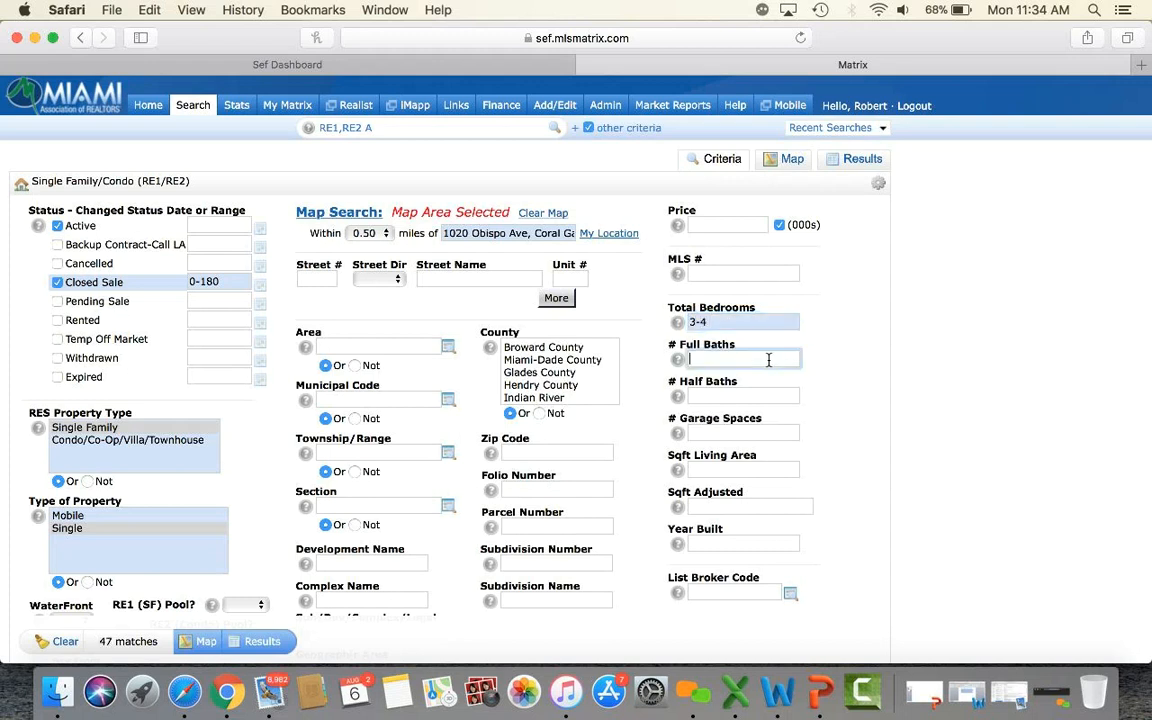
pyautogui.write('3-4')
pyautogui.click(872, 430)
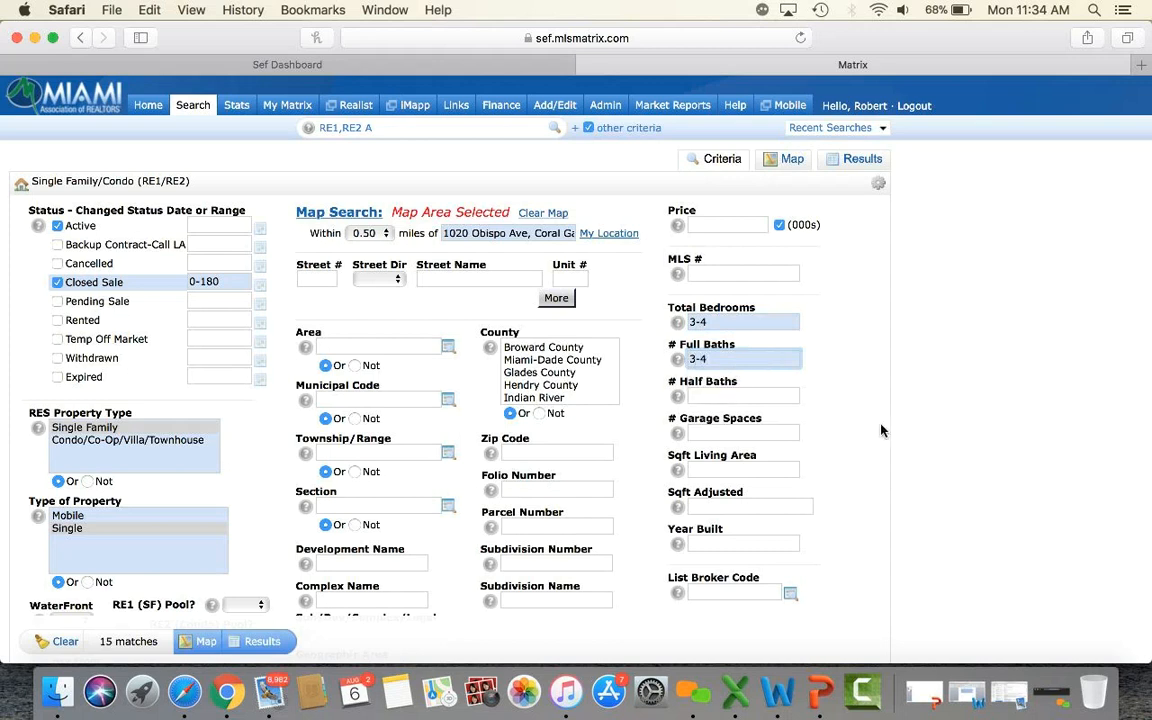
pyautogui.scroll(-2, 869, 430)
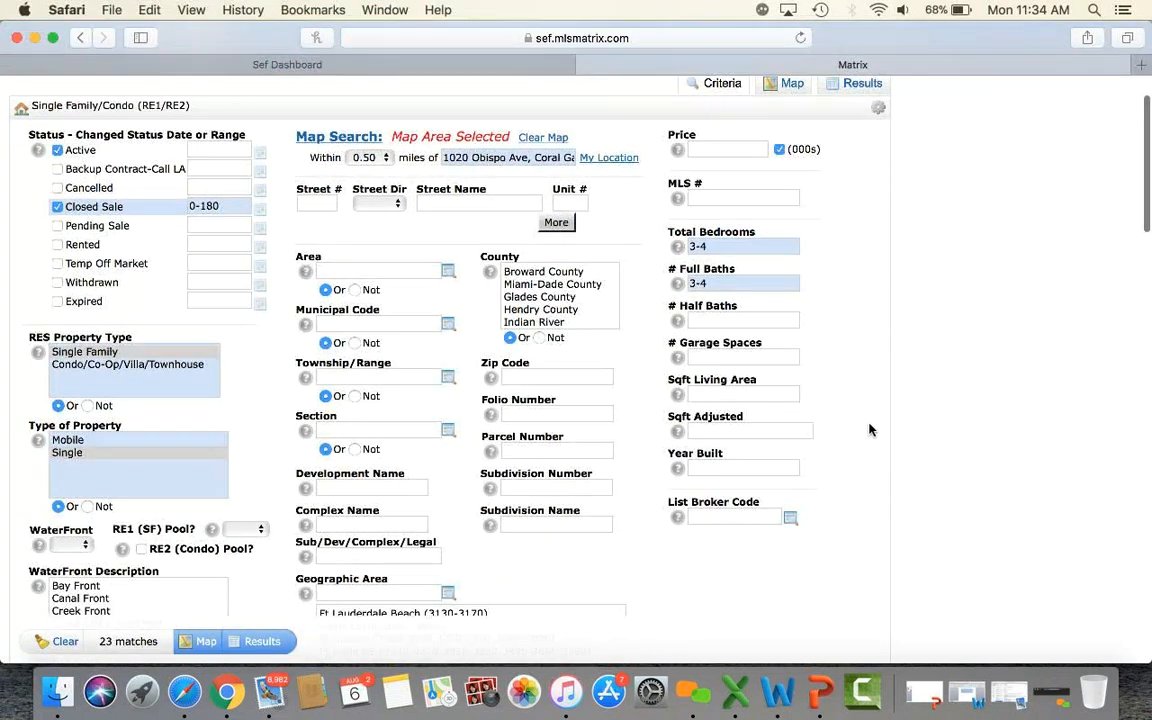
pyautogui.click(740, 393)
pyautogui.write('2')
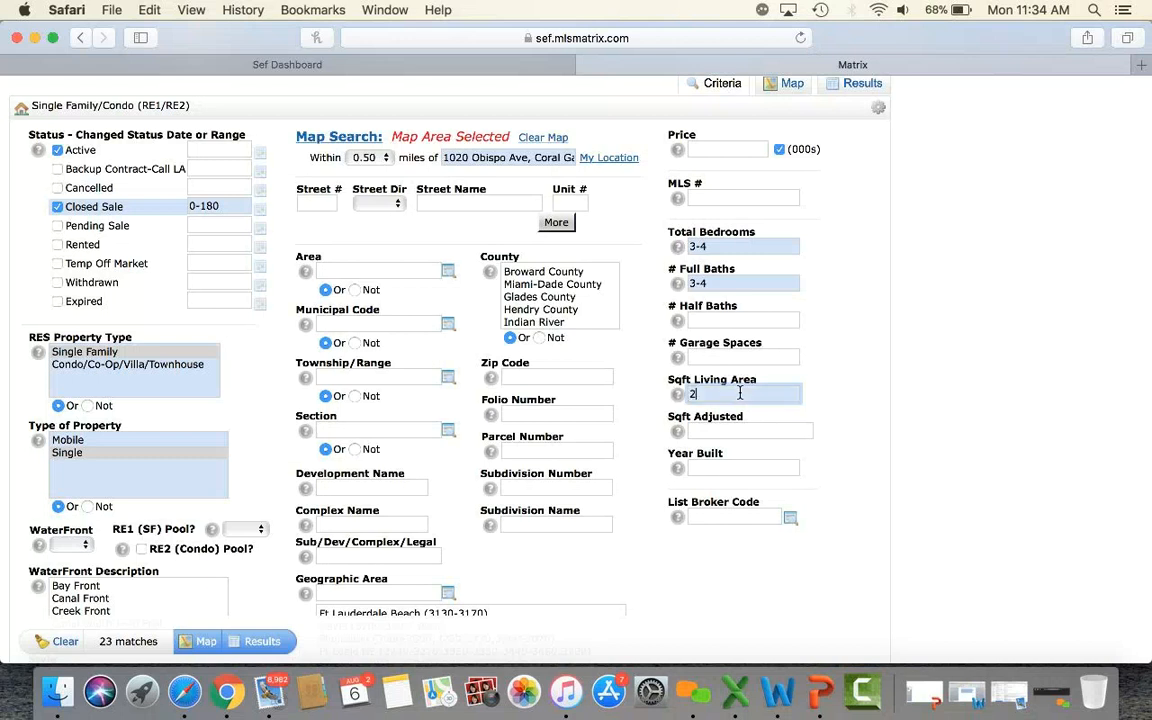
pyautogui.write('500-3500')
pyautogui.click(894, 489)
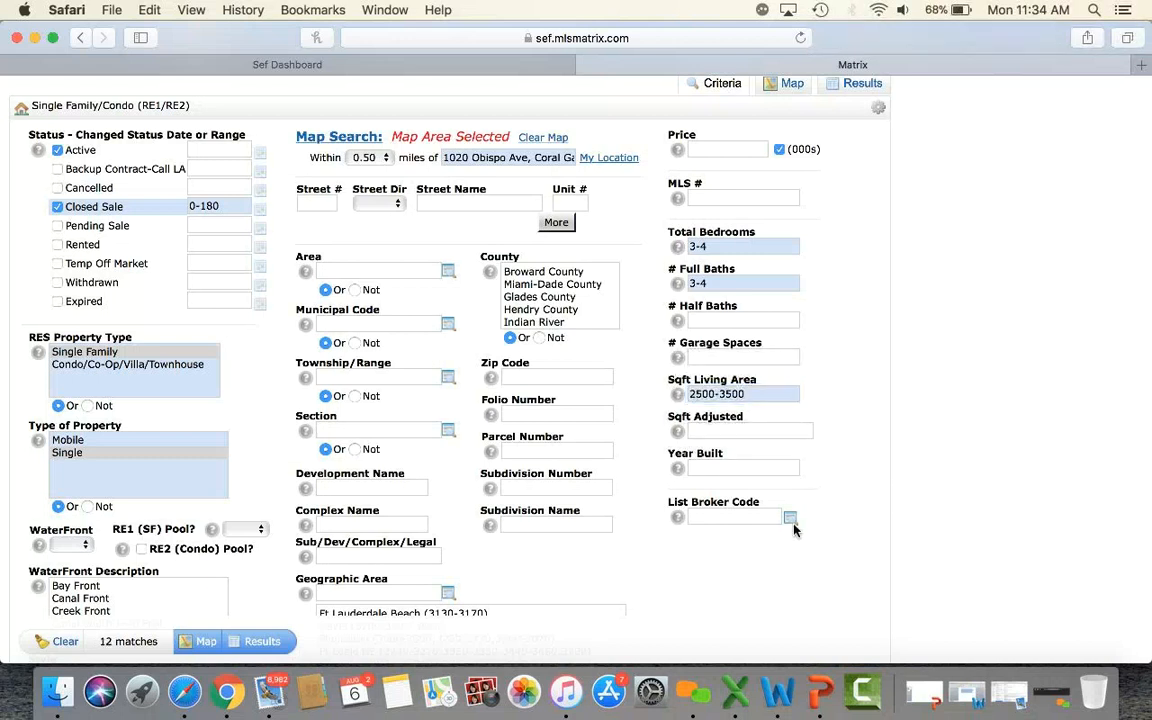
pyautogui.click(276, 645)
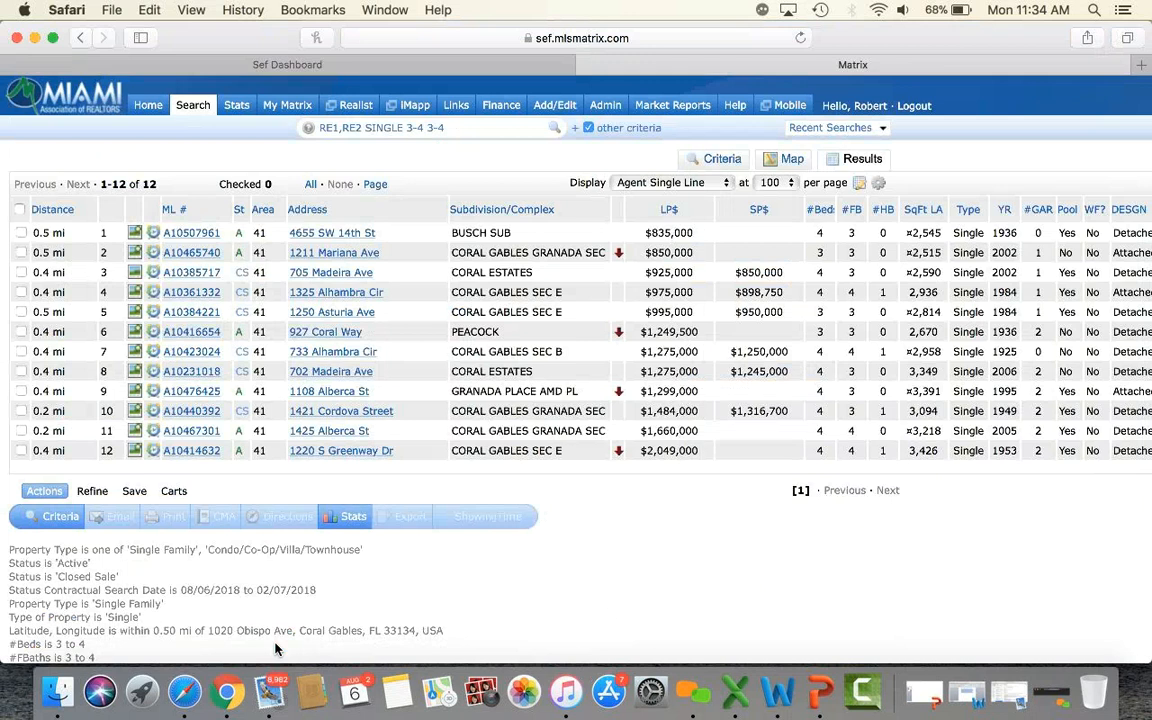
# Sort the 12 results by sold price, glance at listing A10507961, and check all 12 listings.
pyautogui.click(762, 213)
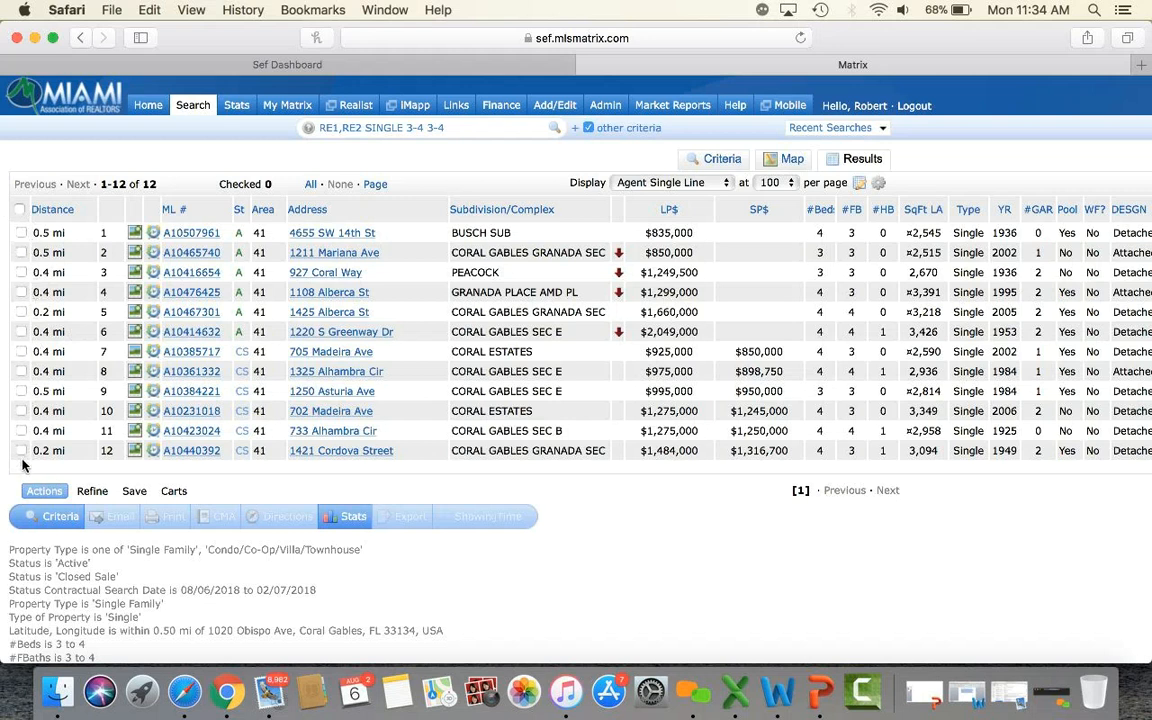
pyautogui.click(205, 236)
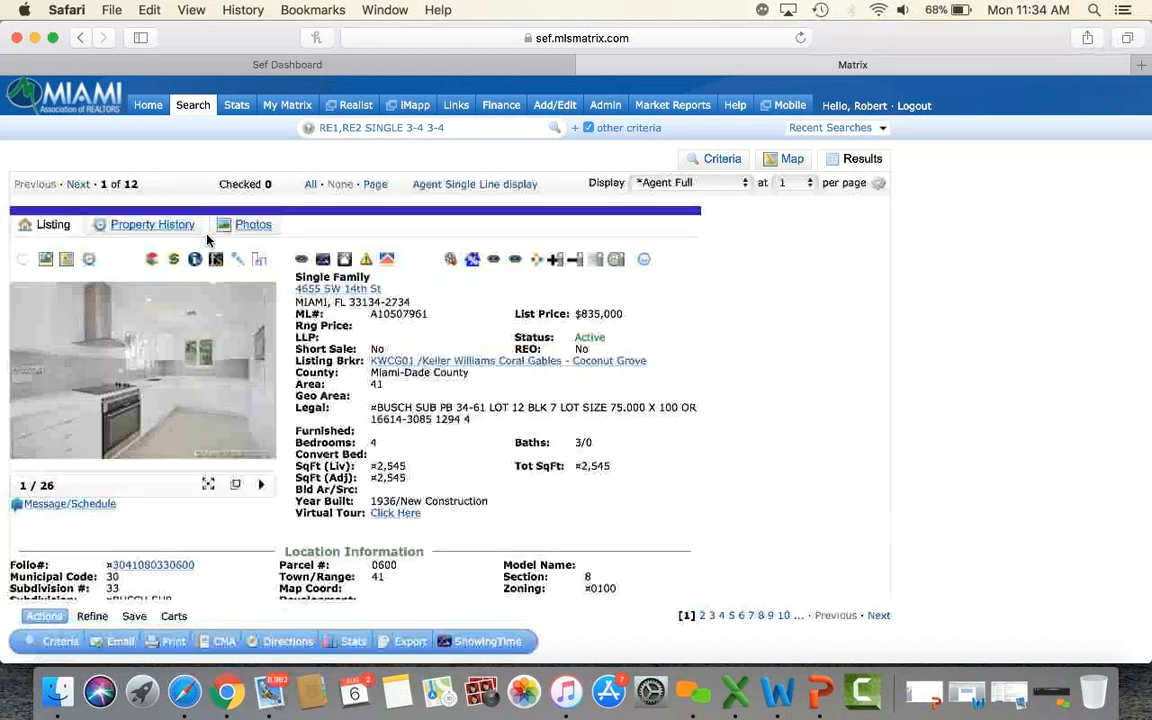
pyautogui.click(485, 186)
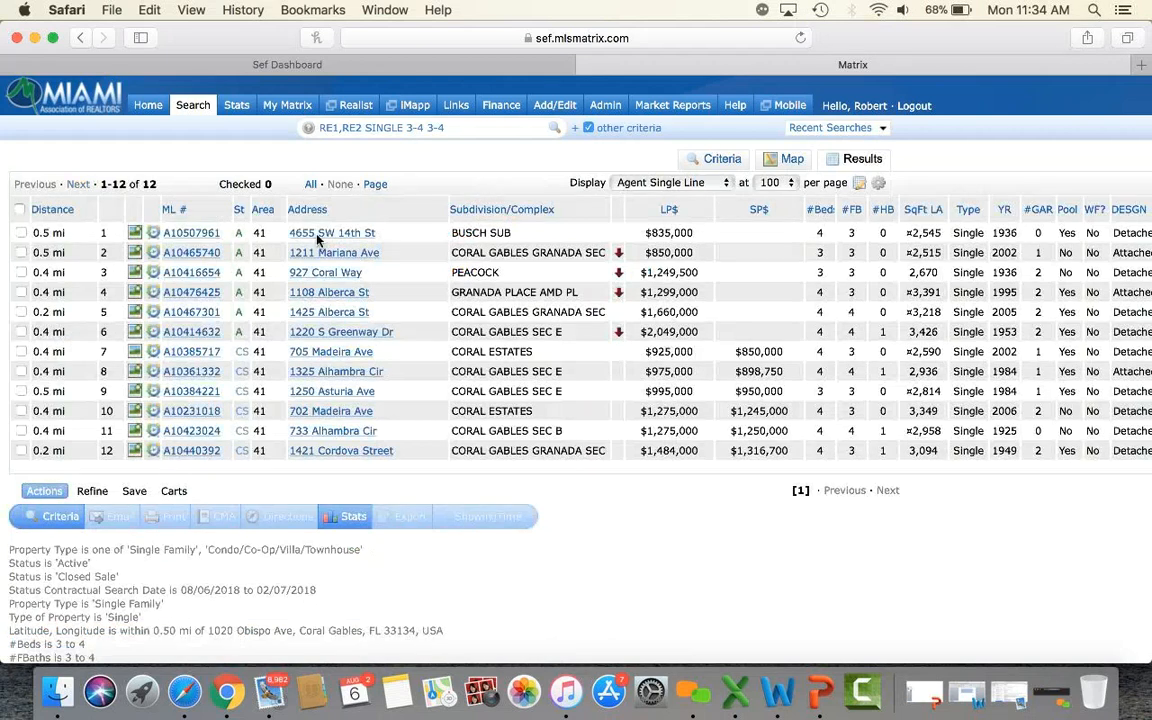
pyautogui.click(19, 209)
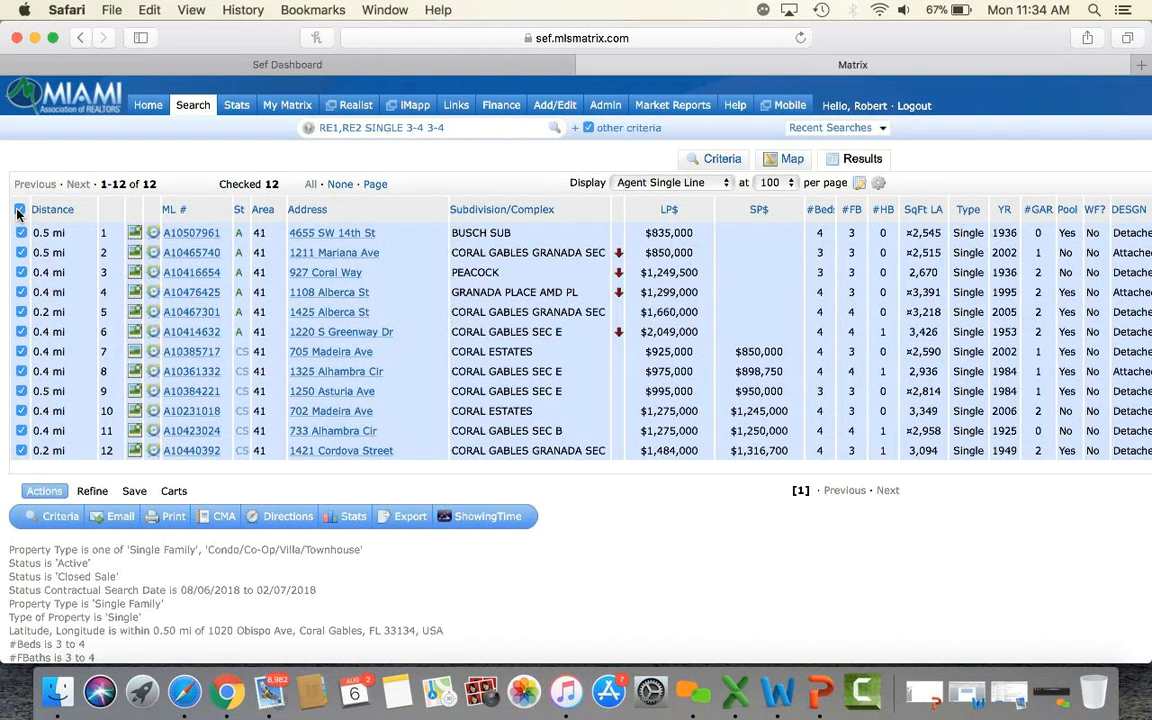
# Print the 12 checked listings to PDF as CMA 1 Line Summary Report plus 3-Up Comparison.
pyautogui.click(172, 517)
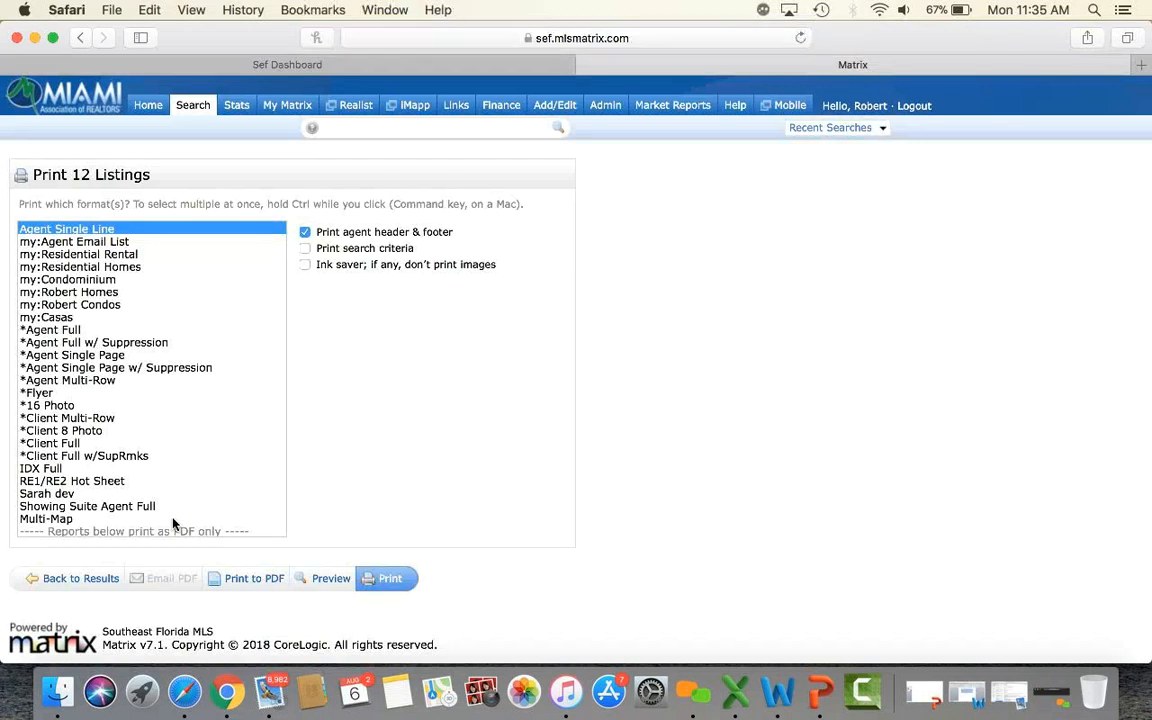
pyautogui.scroll(-3, 164, 370)
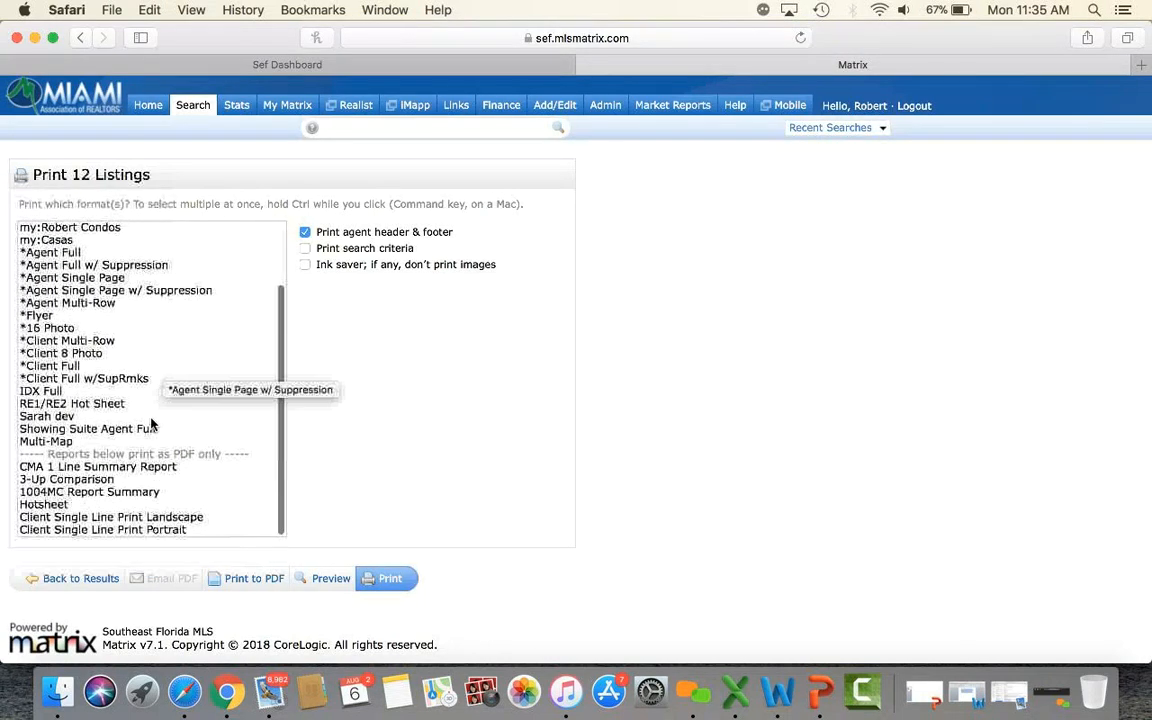
pyautogui.click(138, 467)
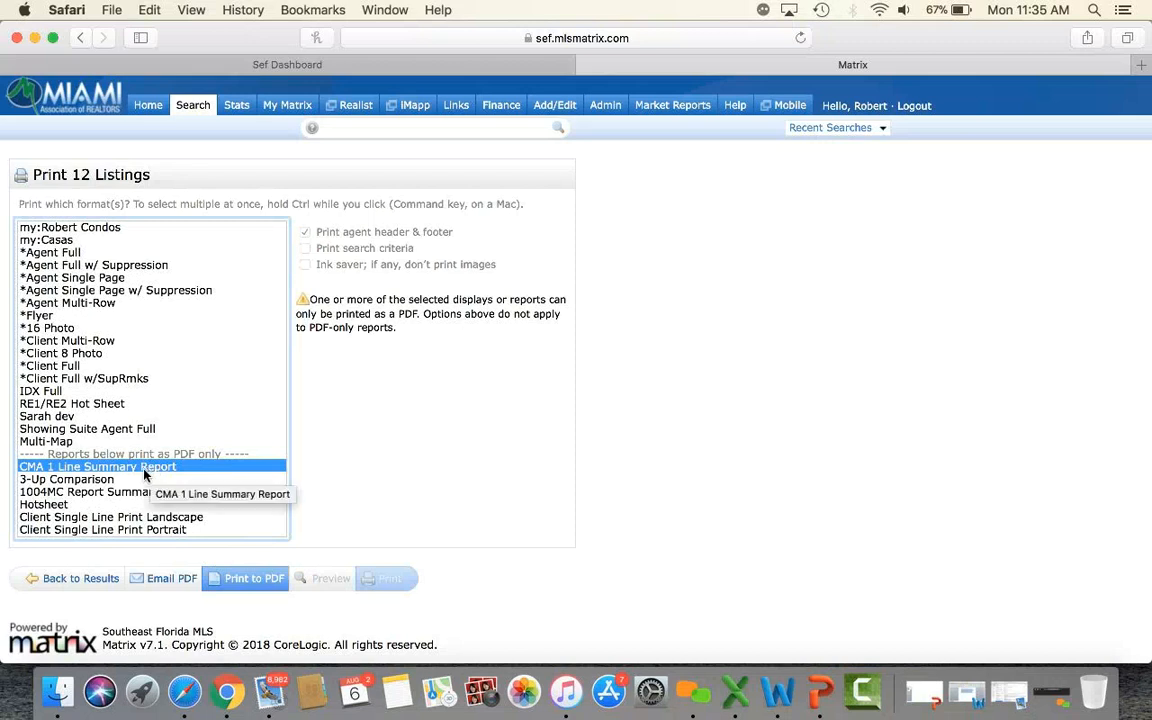
pyautogui.keyDown('super'); pyautogui.click(96, 480); pyautogui.keyUp('super')
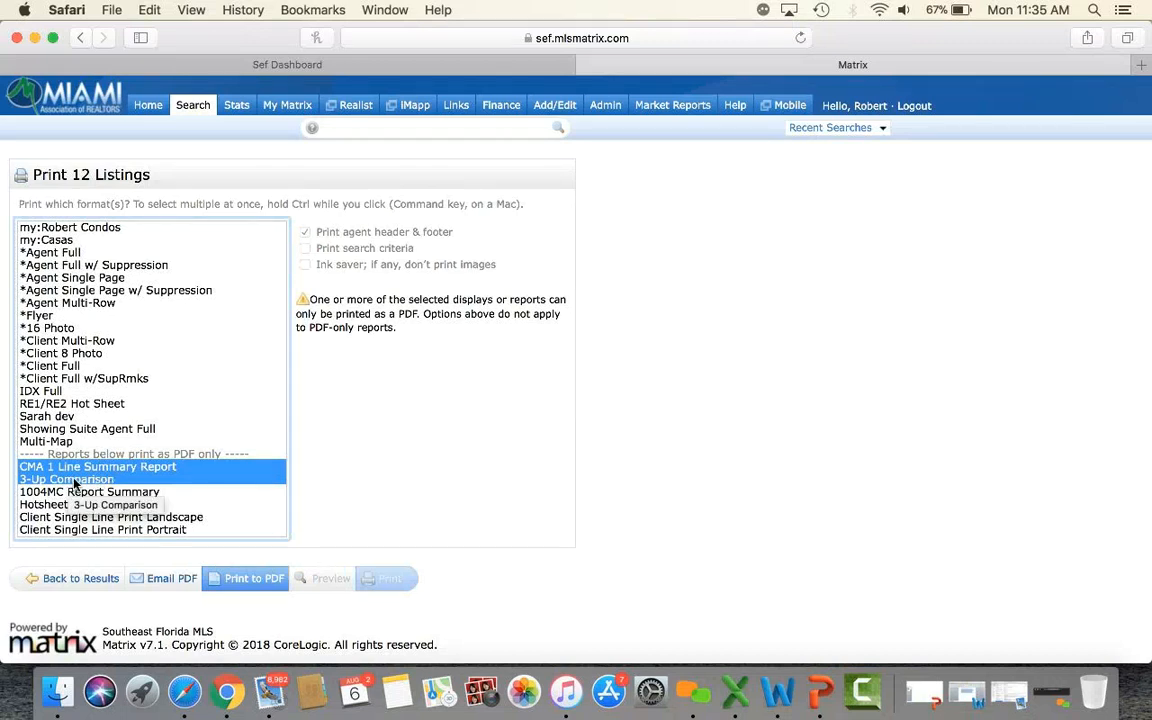
pyautogui.click(254, 580)
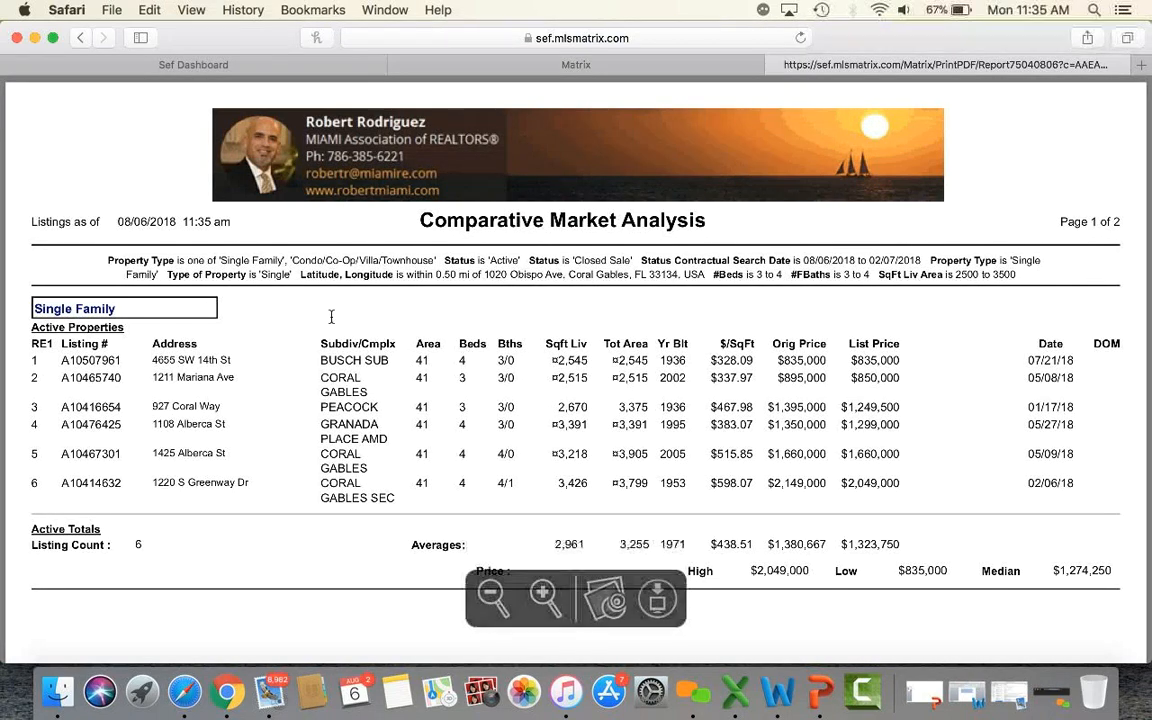
pyautogui.scroll(-2, 287, 404)
pyautogui.scroll(-15, 287, 404)
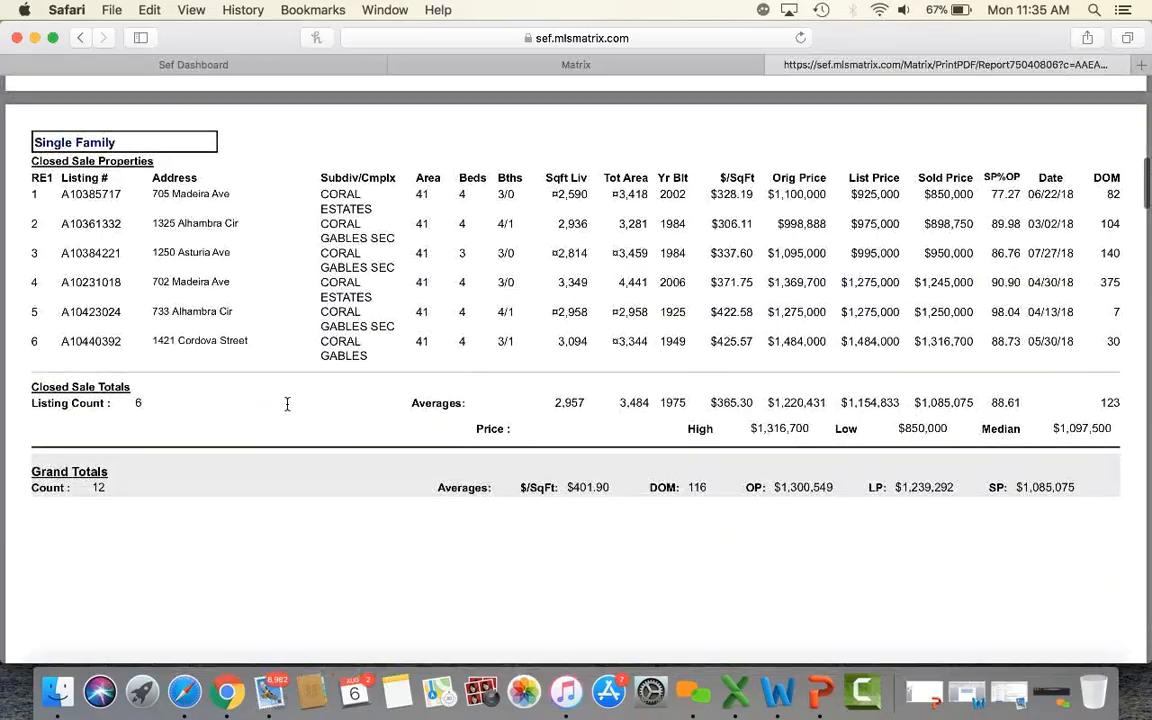
pyautogui.scroll(-15, 287, 404)
pyautogui.scroll(-15, 287, 404)
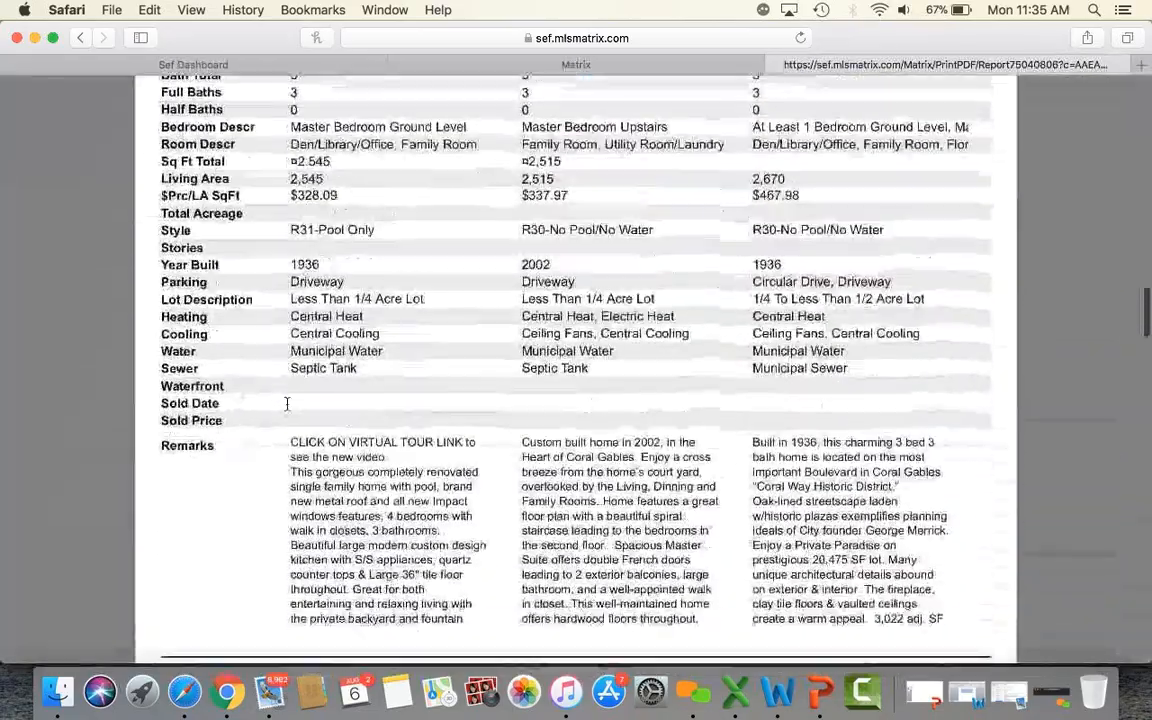
pyautogui.scroll(20, 287, 404)
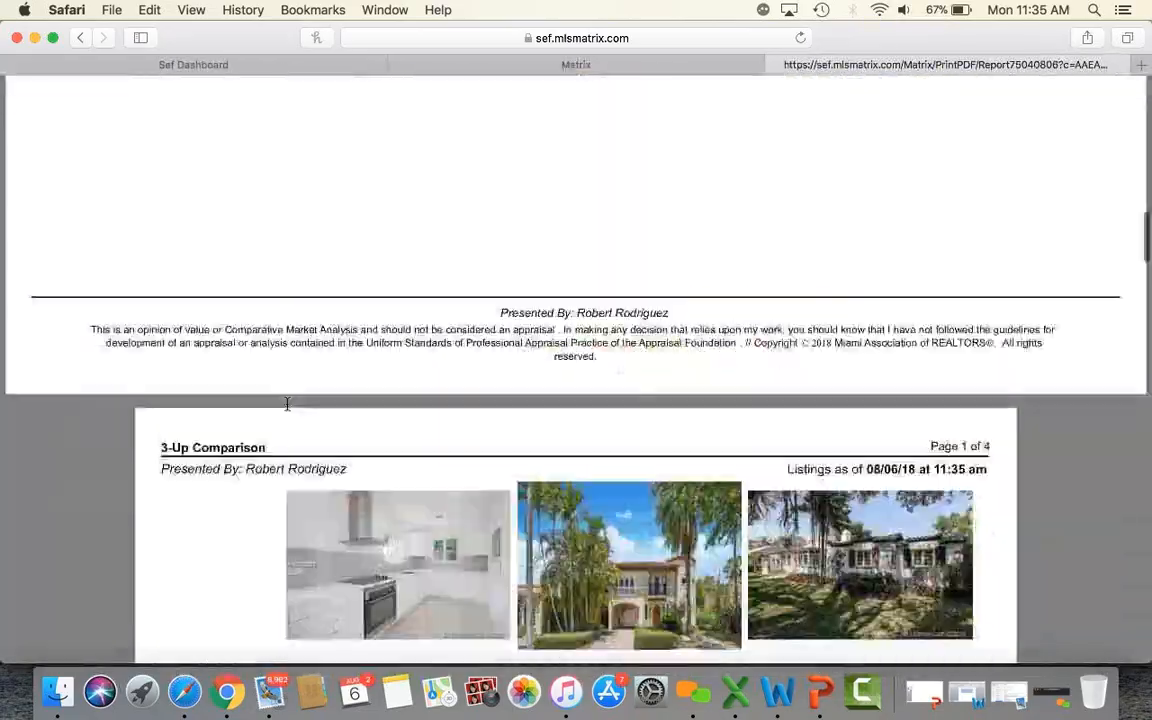
pyautogui.scroll(2, 287, 410)
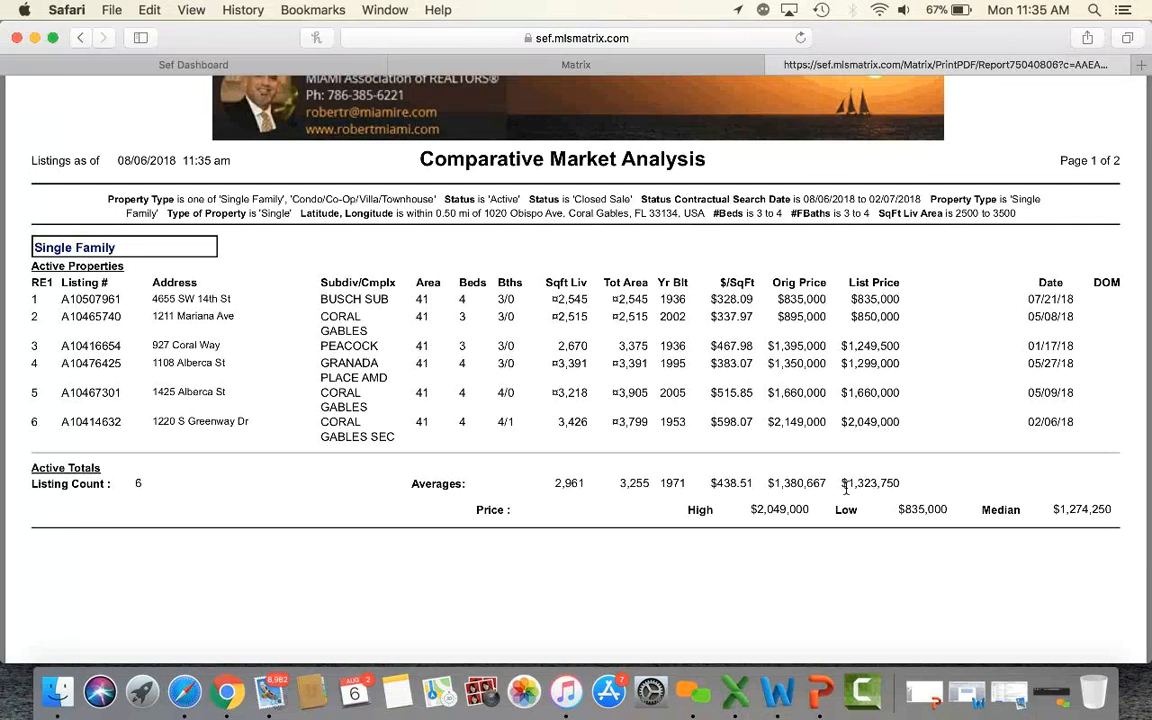
pyautogui.scroll(-15, 846, 488)
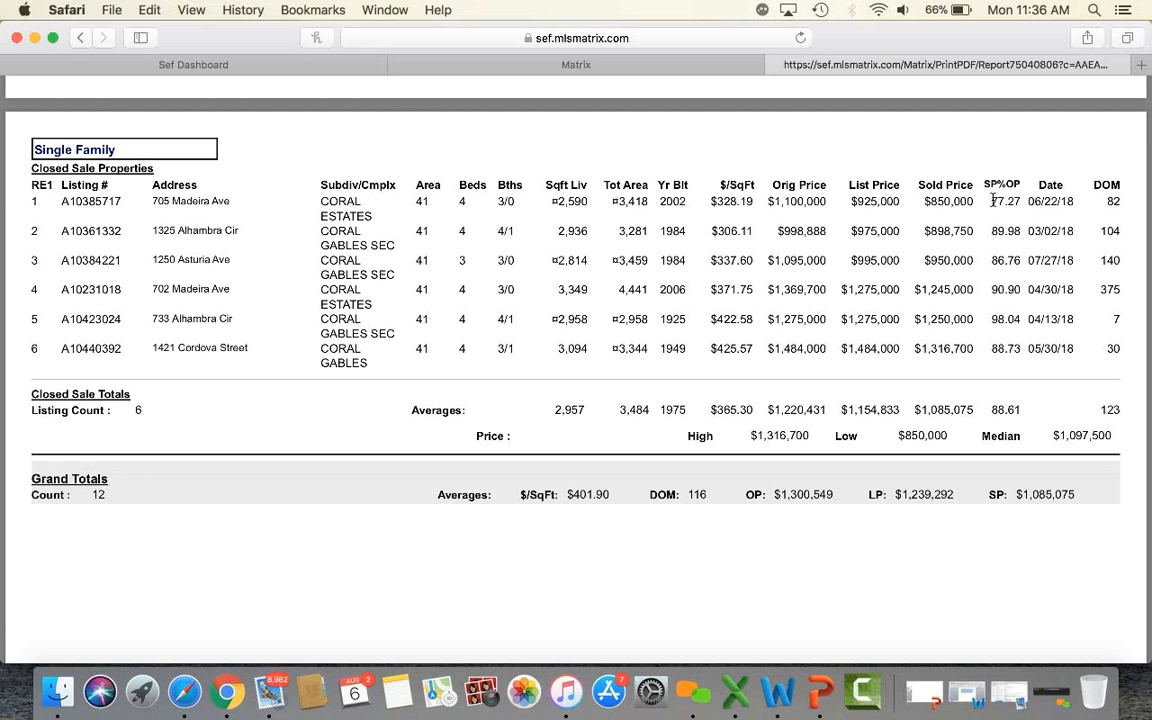
pyautogui.moveTo(993, 201); pyautogui.dragTo(1019, 202)
pyautogui.moveTo(767, 201); pyautogui.dragTo(828, 197)
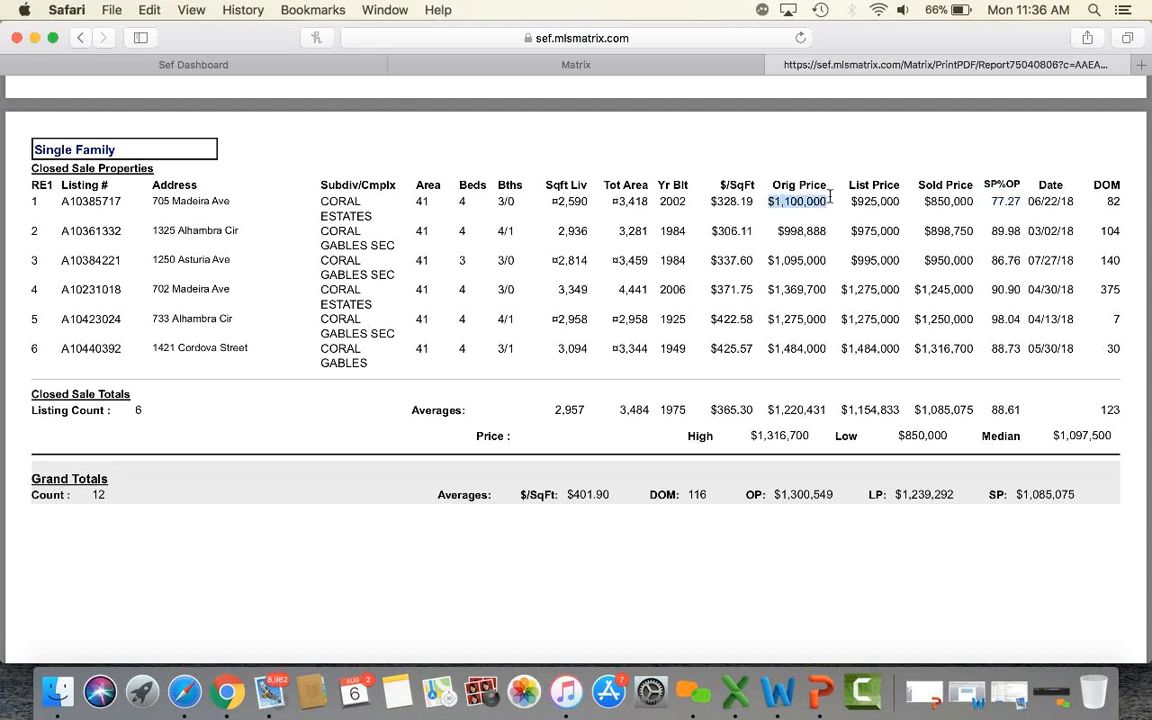
pyautogui.moveTo(924, 201); pyautogui.dragTo(976, 203)
pyautogui.moveTo(1102, 200); pyautogui.dragTo(1124, 203)
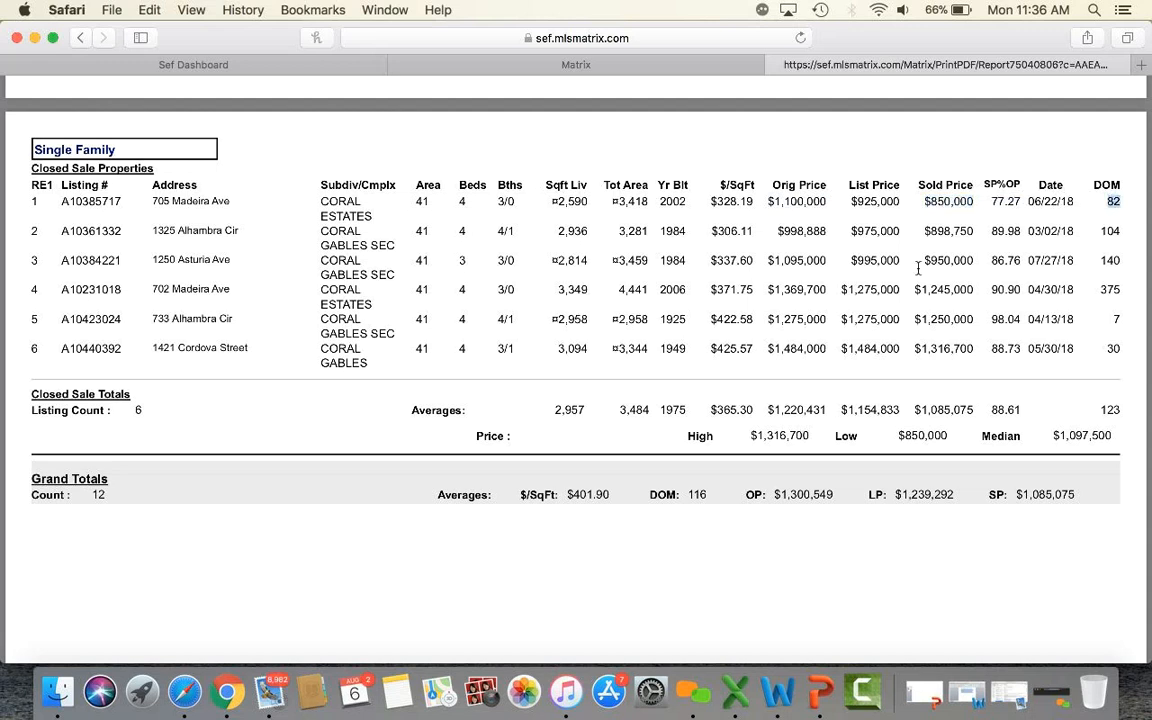
pyautogui.moveTo(803, 435); pyautogui.dragTo(927, 427)
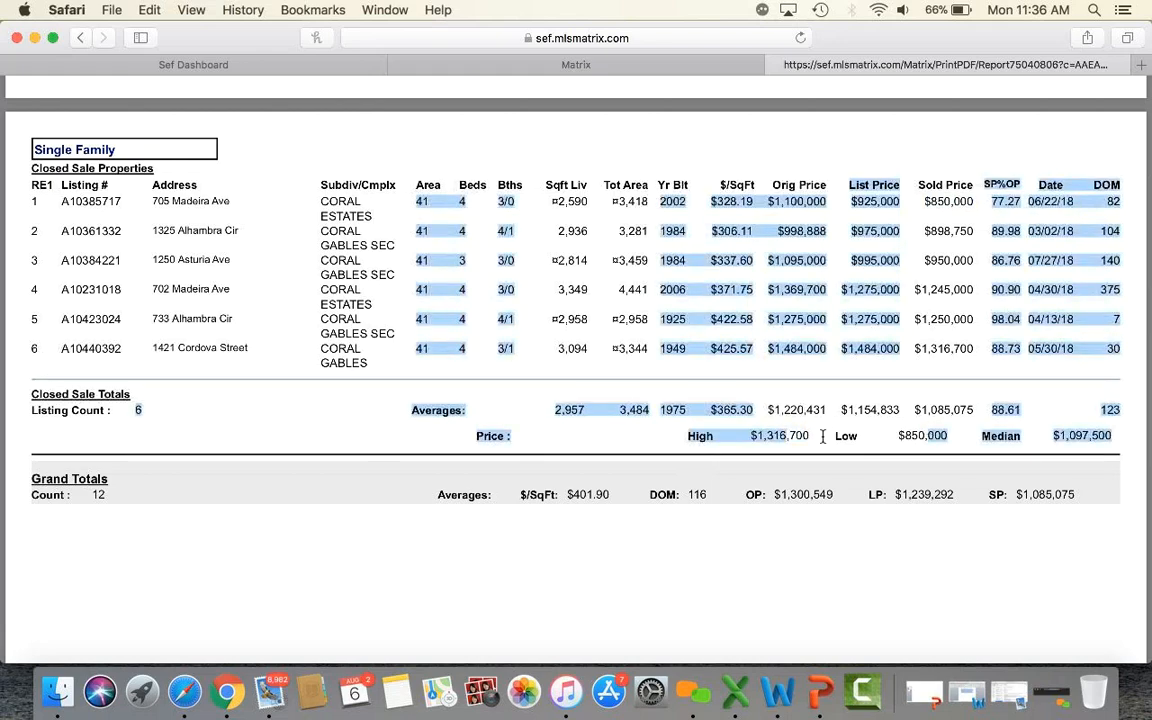
pyautogui.click(945, 437)
pyautogui.scroll(-15, 948, 438)
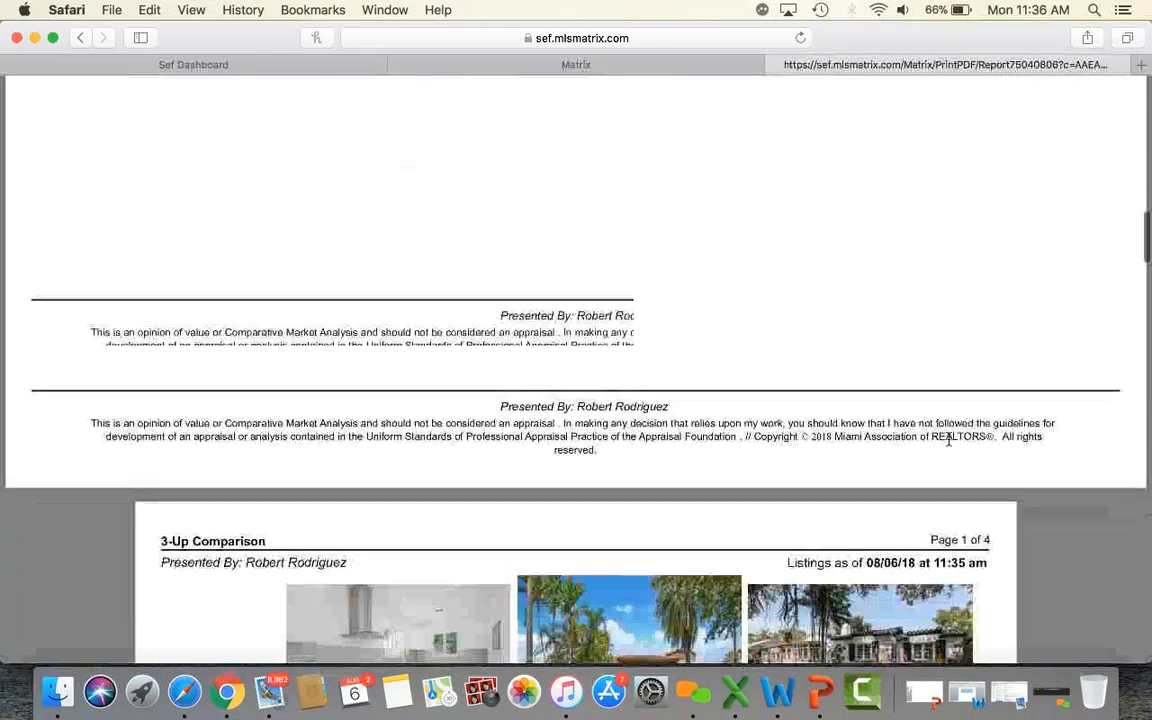
pyautogui.scroll(-15, 948, 438)
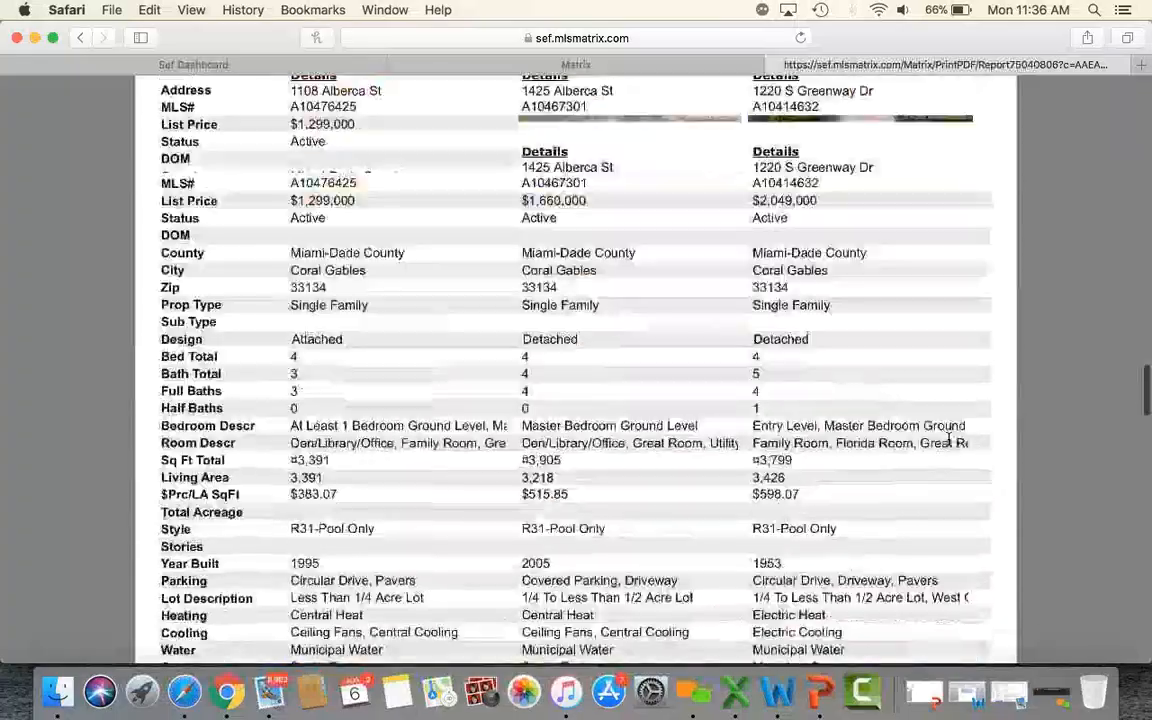
pyautogui.scroll(20, 948, 438)
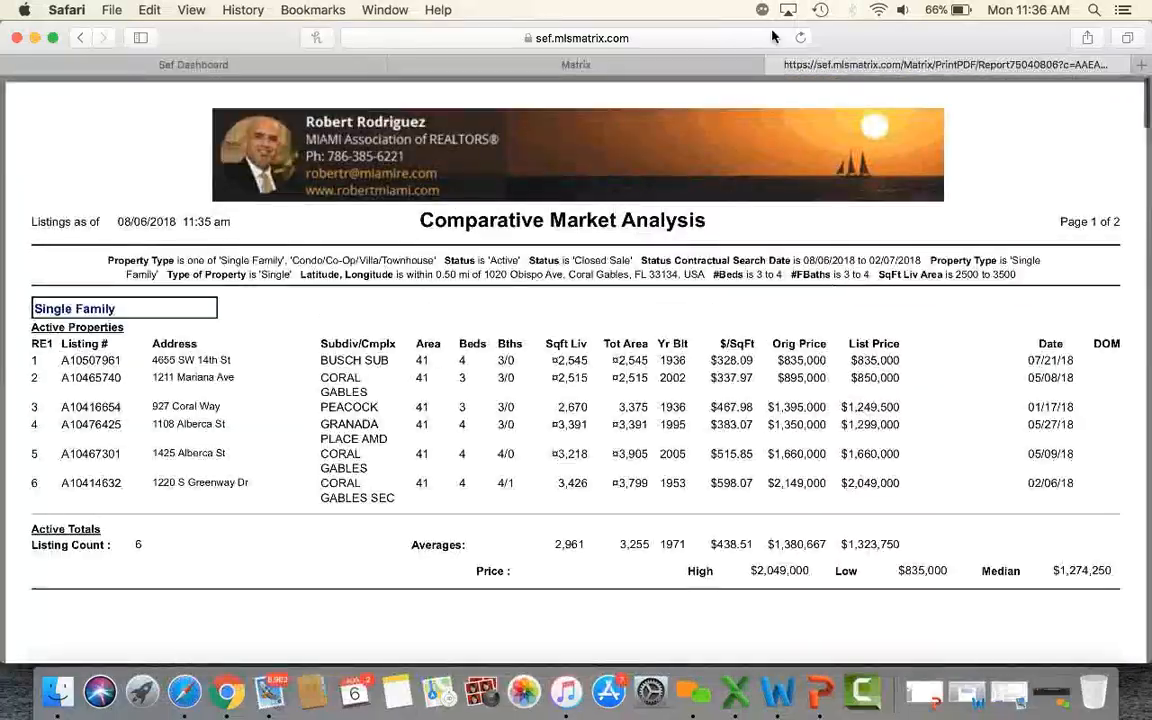
# Close the PDF and start a Single Family/Condo search with 0-180-day Closed Sales and Condo type.
pyautogui.click(773, 65)
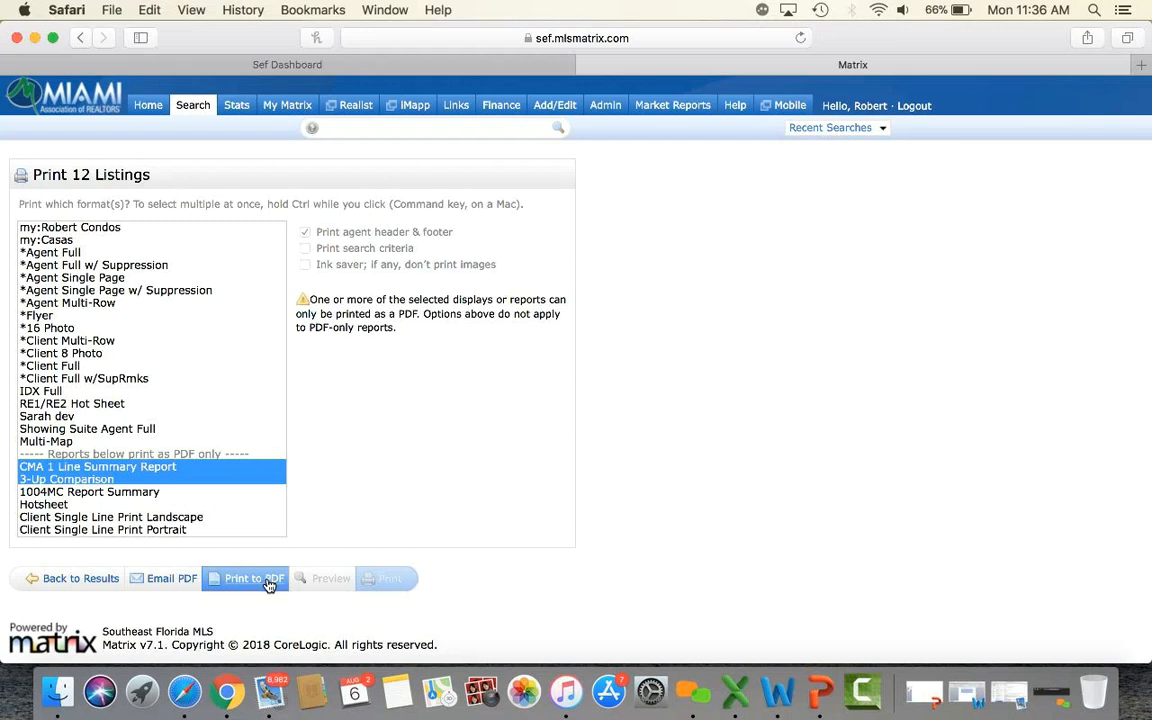
pyautogui.moveTo(193, 115)
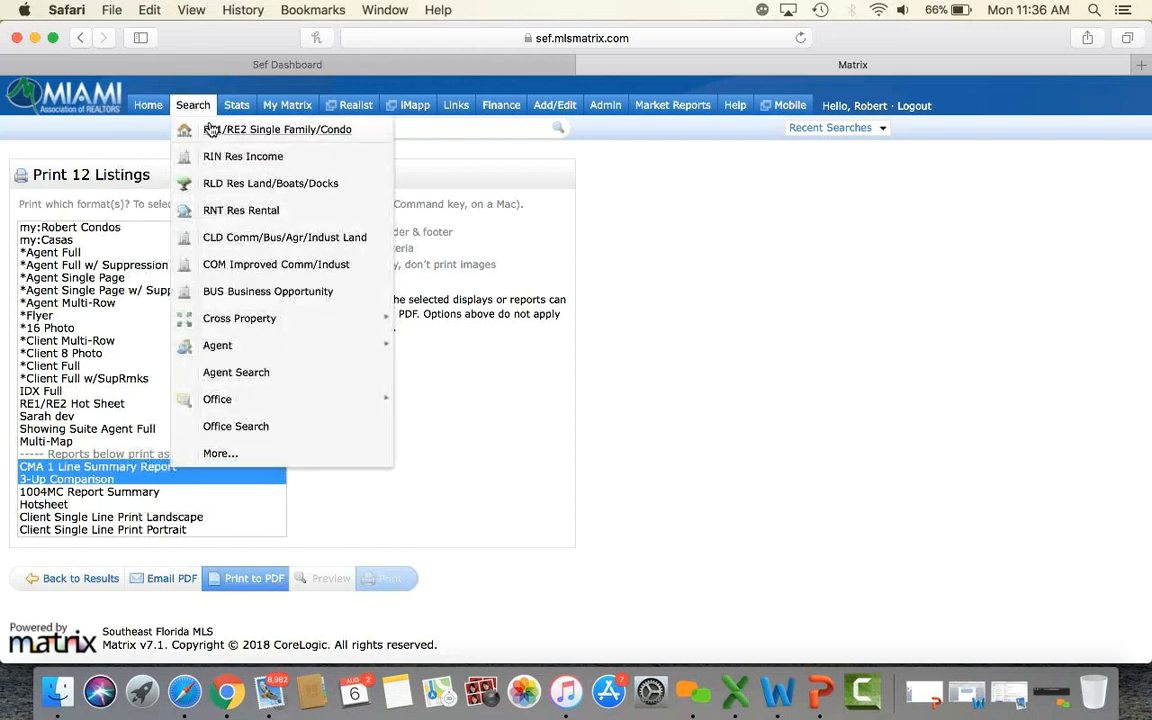
pyautogui.click(219, 134)
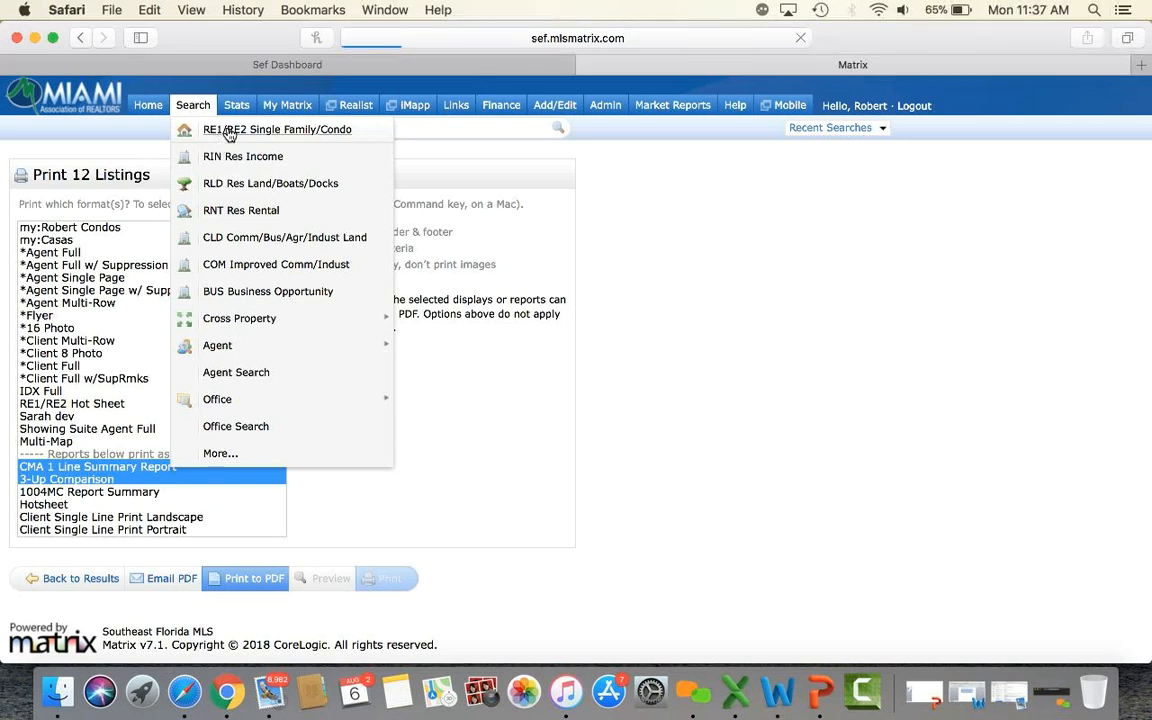
pyautogui.click(229, 131)
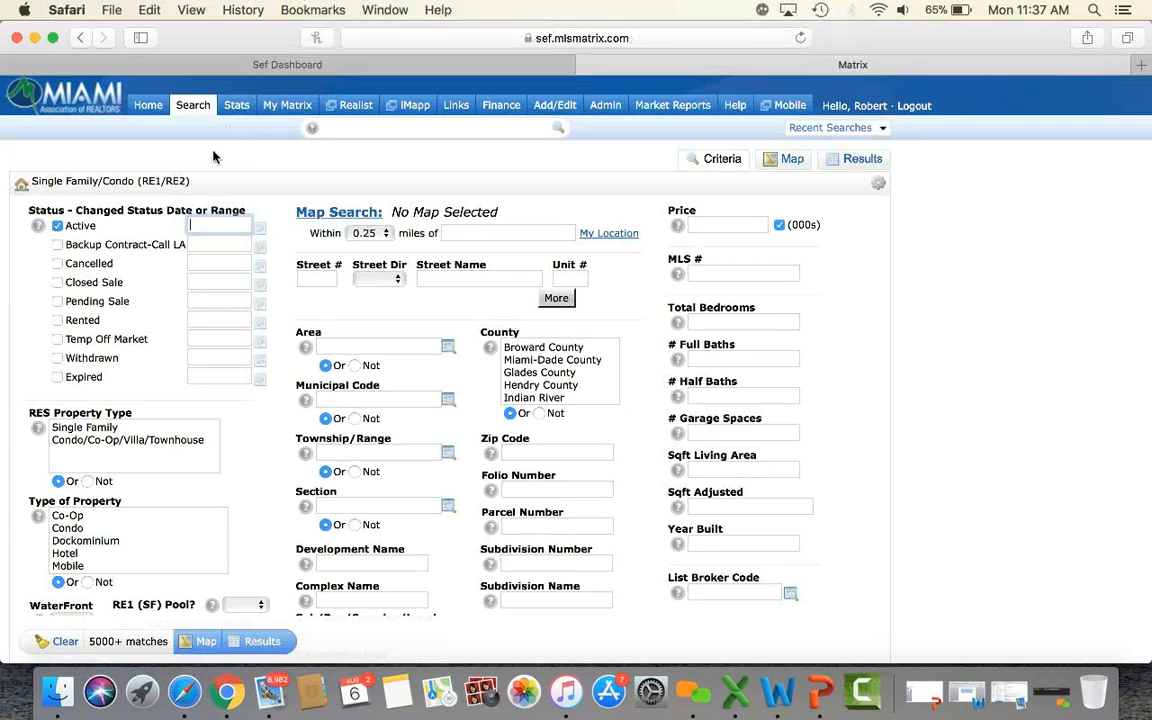
pyautogui.click(57, 282)
pyautogui.click(99, 440)
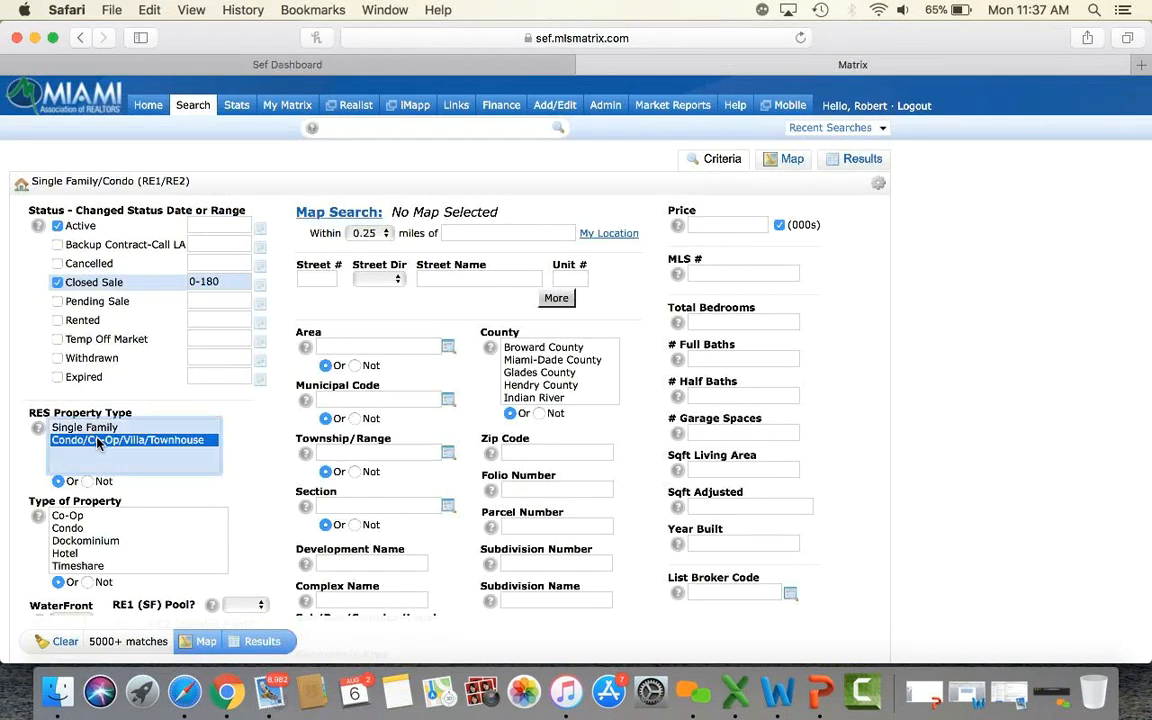
pyautogui.click(68, 528)
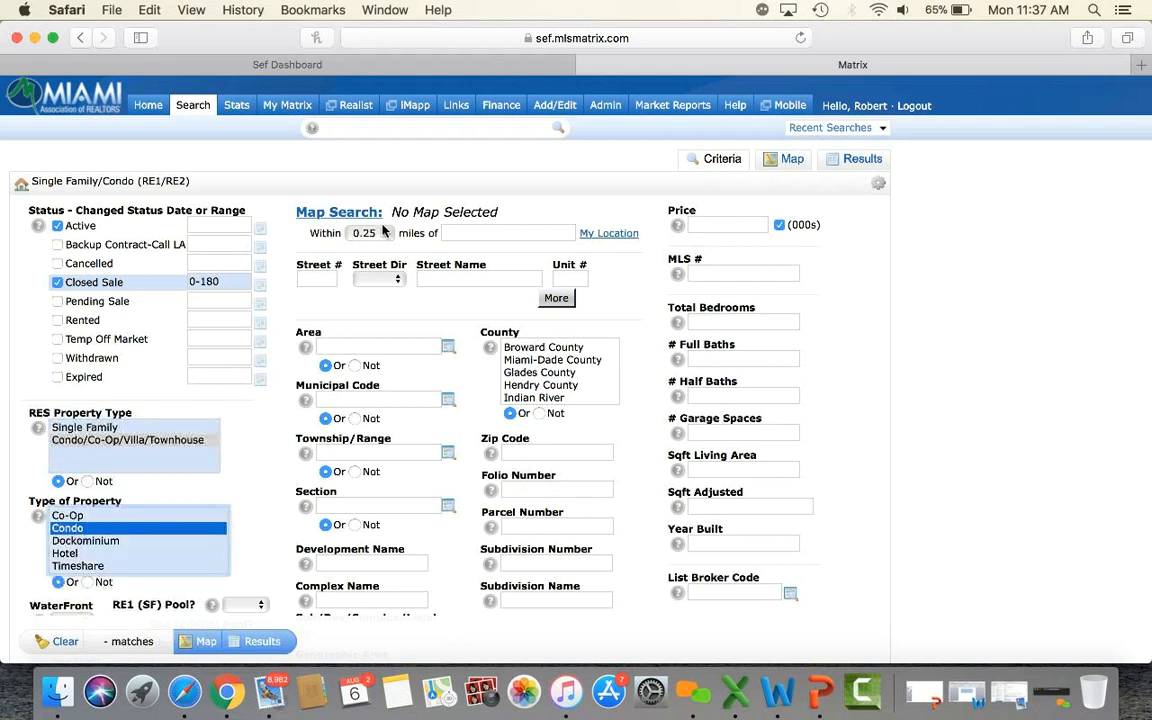
# Enter street number 500, street name Brickell, 1 total bedroom and 1 full bath.
pyautogui.click(318, 280)
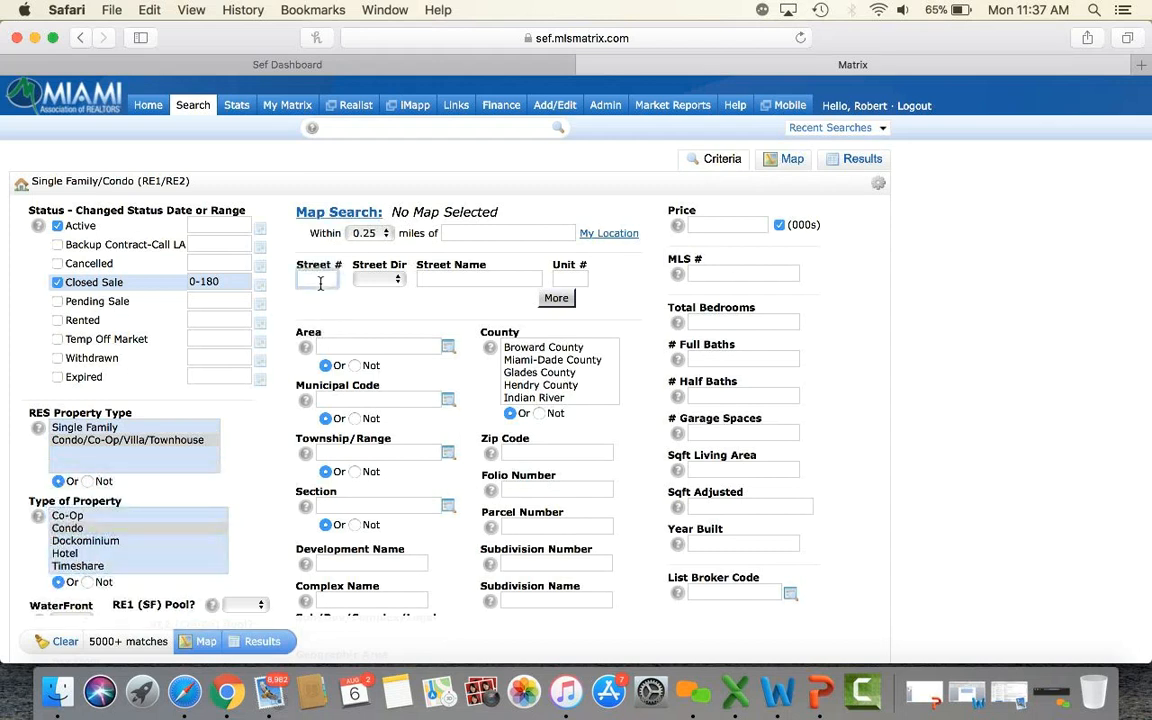
pyautogui.write('500')
pyautogui.click(434, 282)
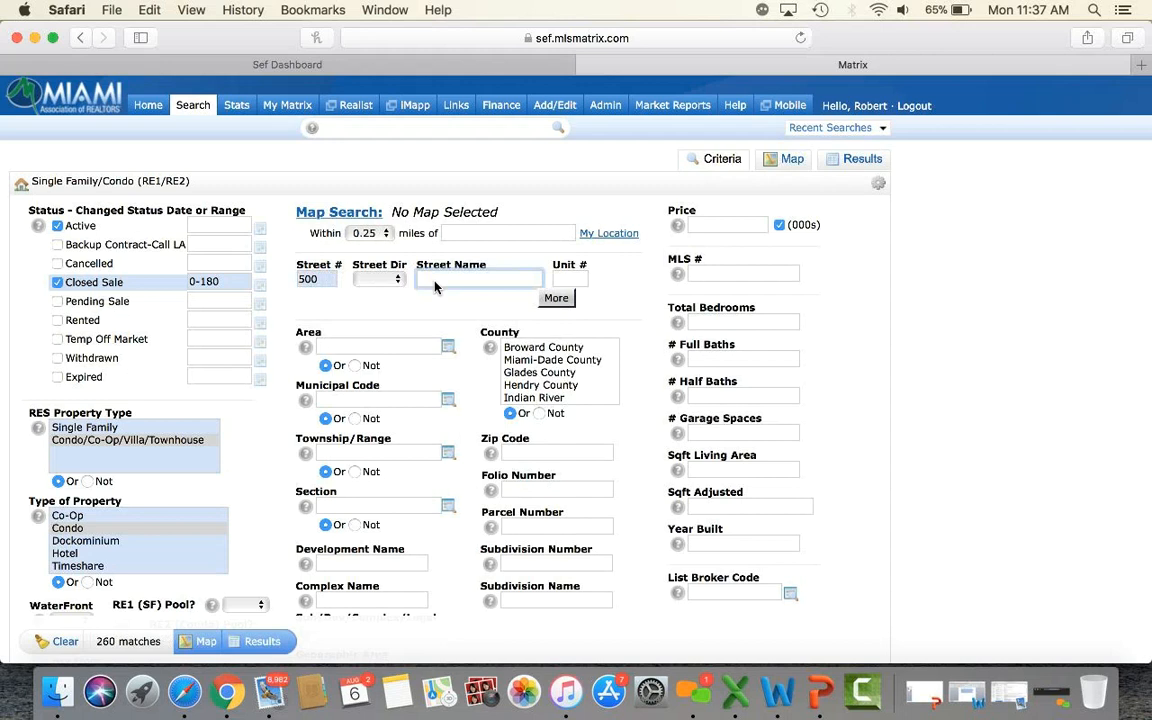
pyautogui.write('BRICKELL')
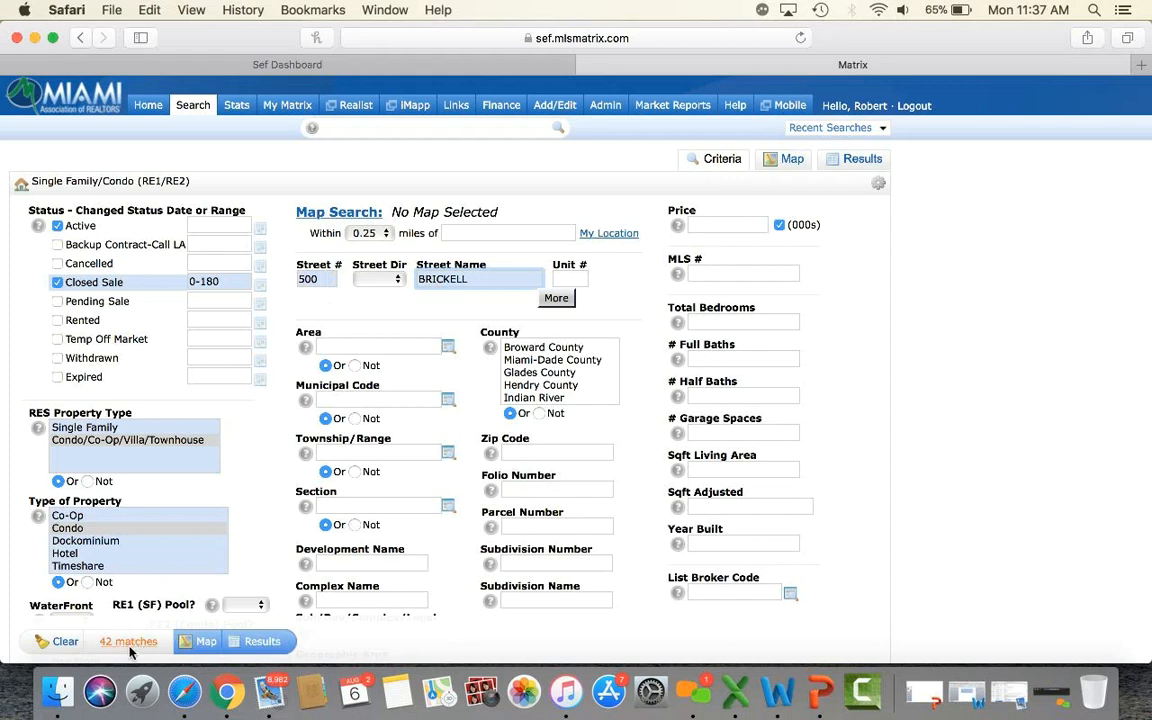
pyautogui.click(774, 323)
pyautogui.write('1')
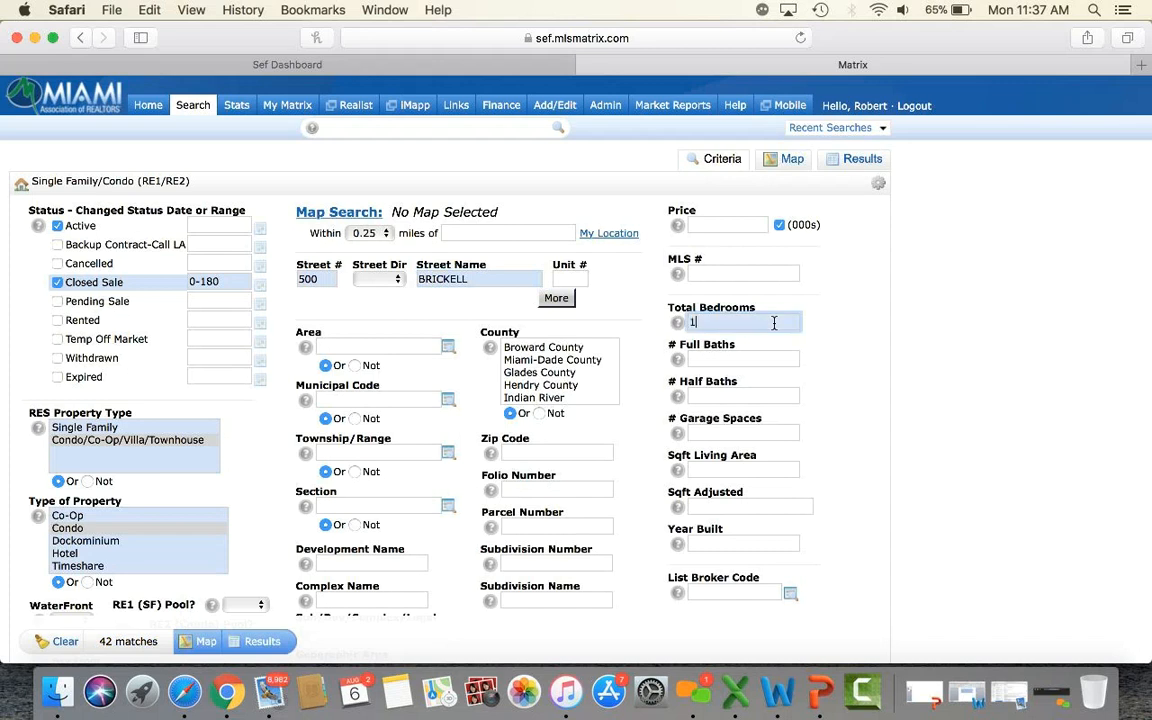
pyautogui.click(767, 360)
pyautogui.write('1')
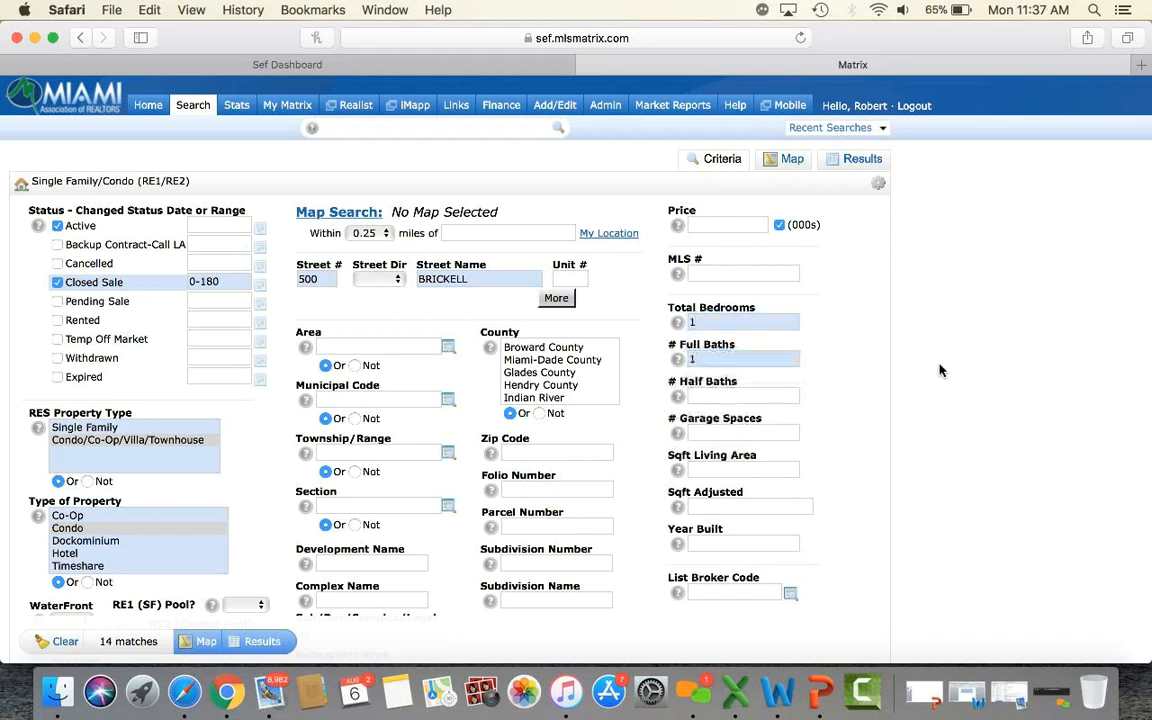
pyautogui.scroll(-3, 940, 370)
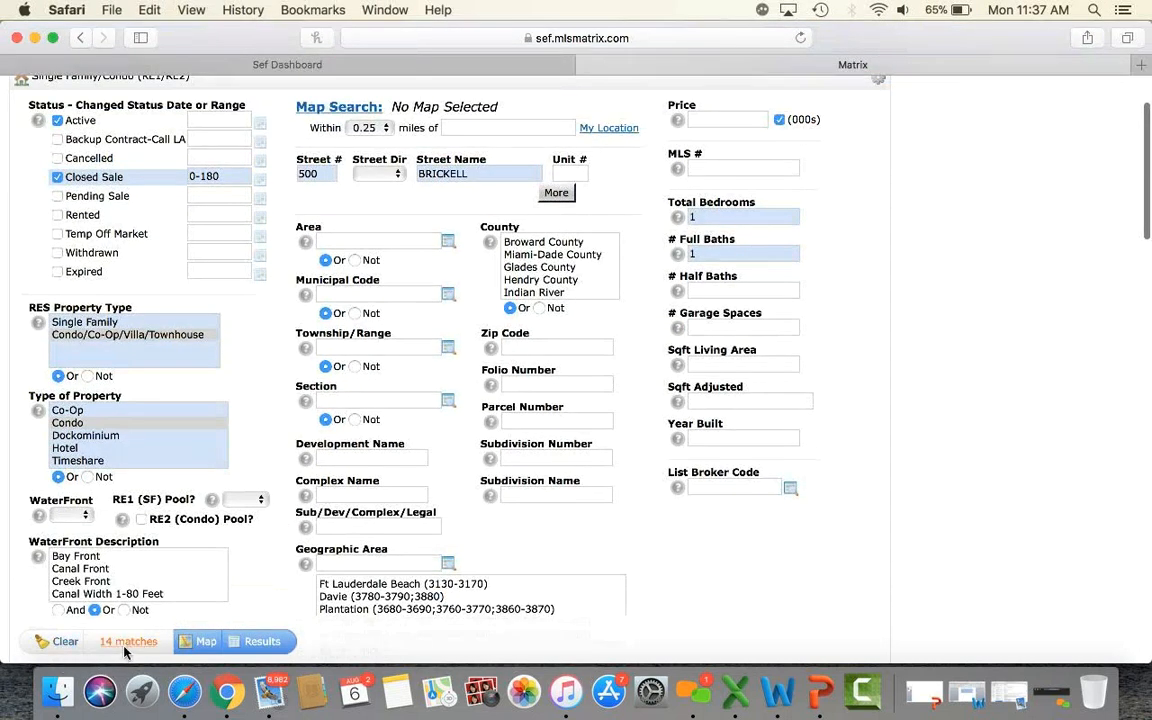
# Show the 14 matching listings sorted by sold price.
pyautogui.click(264, 642)
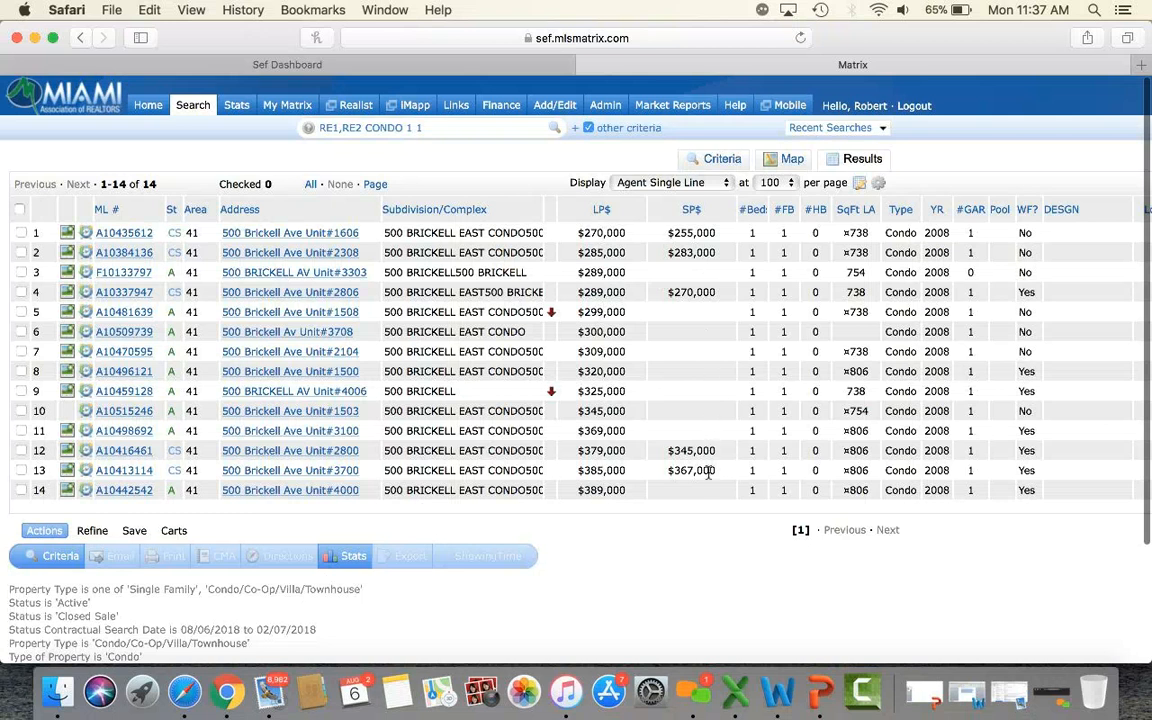
pyautogui.click(691, 211)
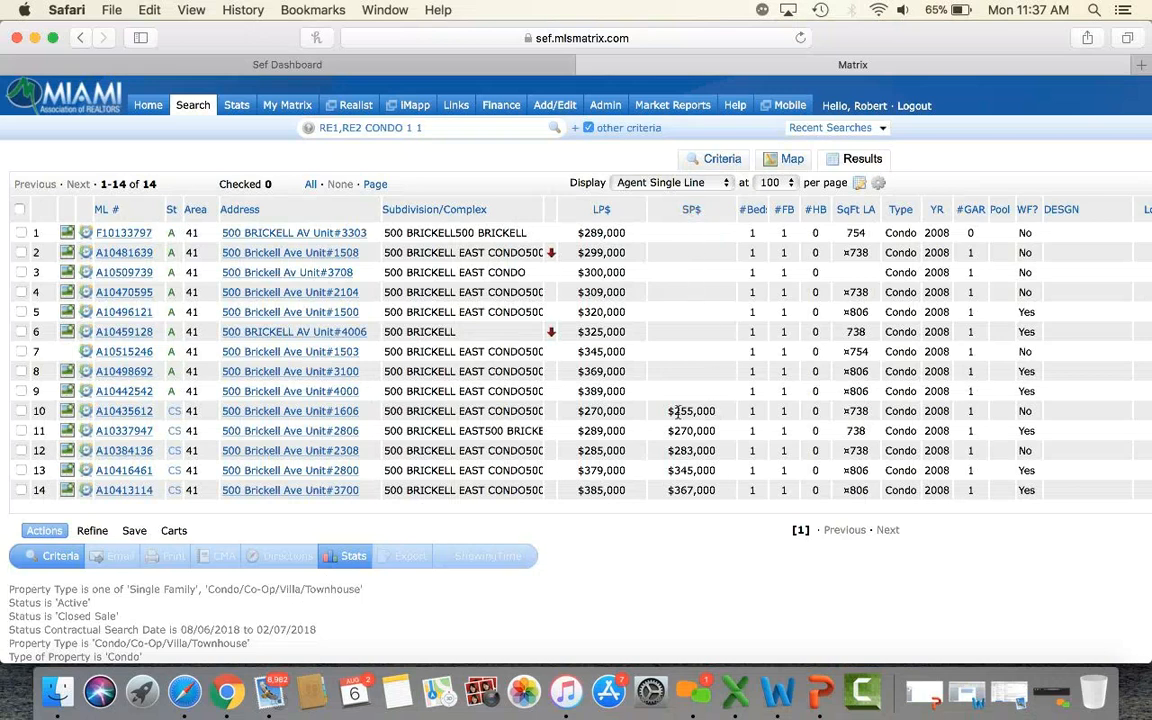
pyautogui.scroll(-1, 678, 413)
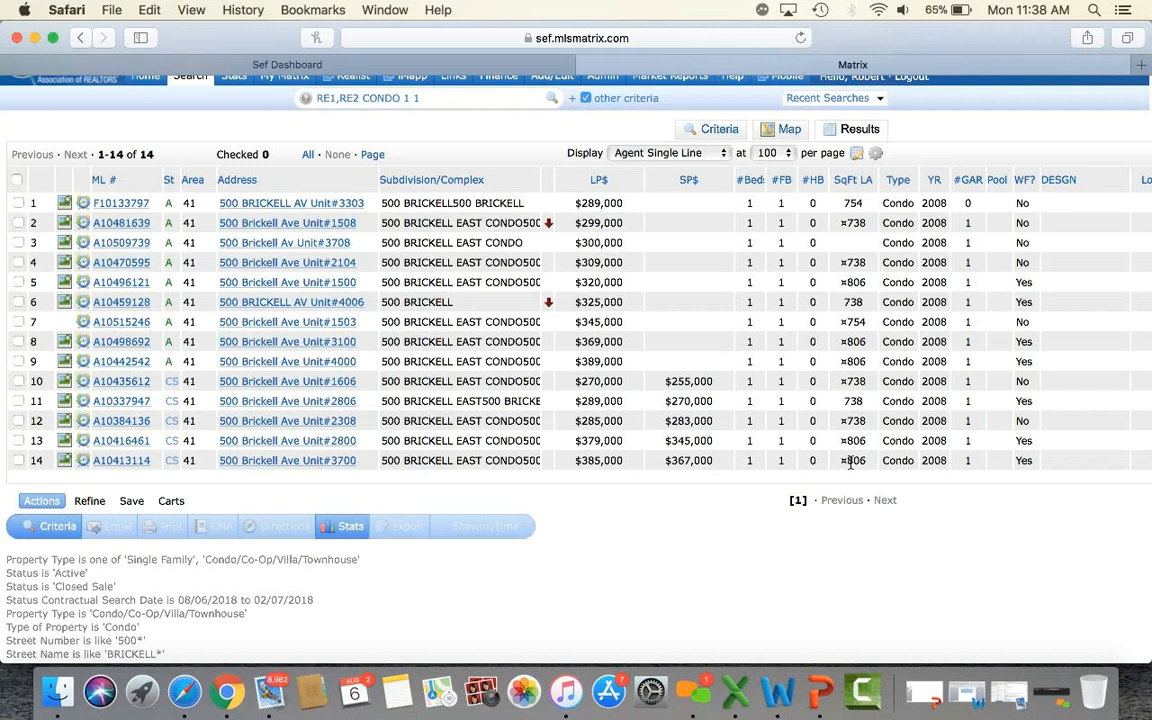
# Check units 2800, 3700, 3100, 4000 and 1500.
pyautogui.click(18, 440)
pyautogui.click(18, 460)
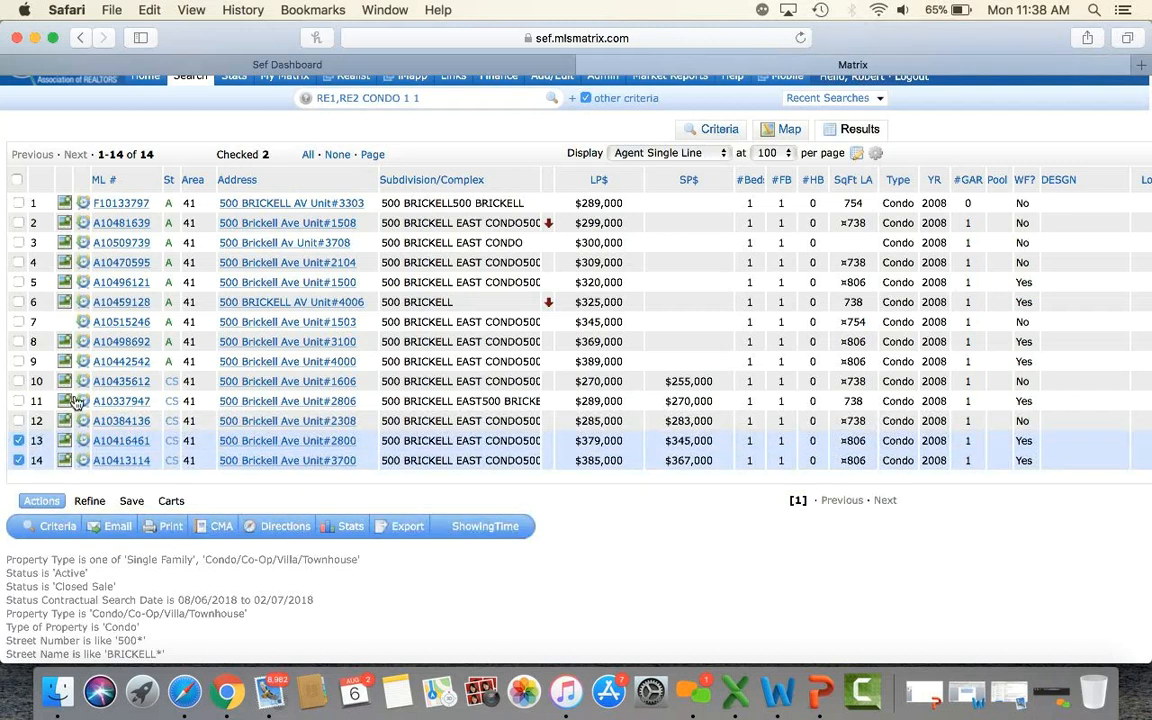
pyautogui.click(18, 342)
pyautogui.click(18, 361)
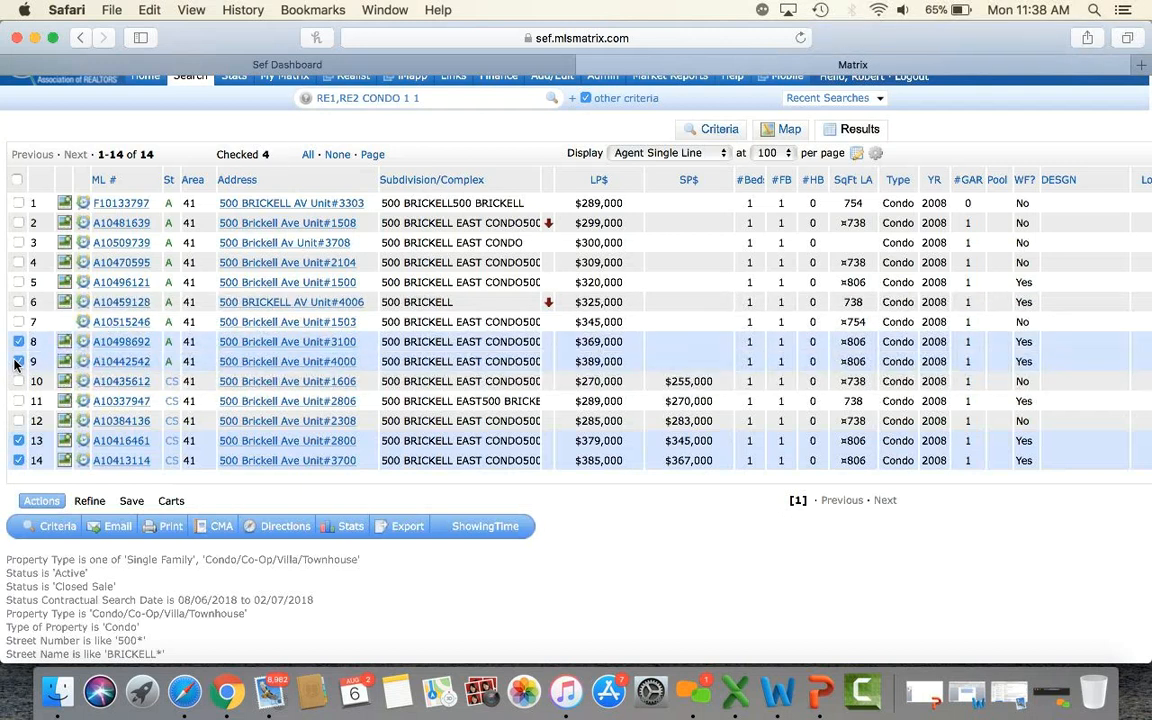
pyautogui.click(18, 282)
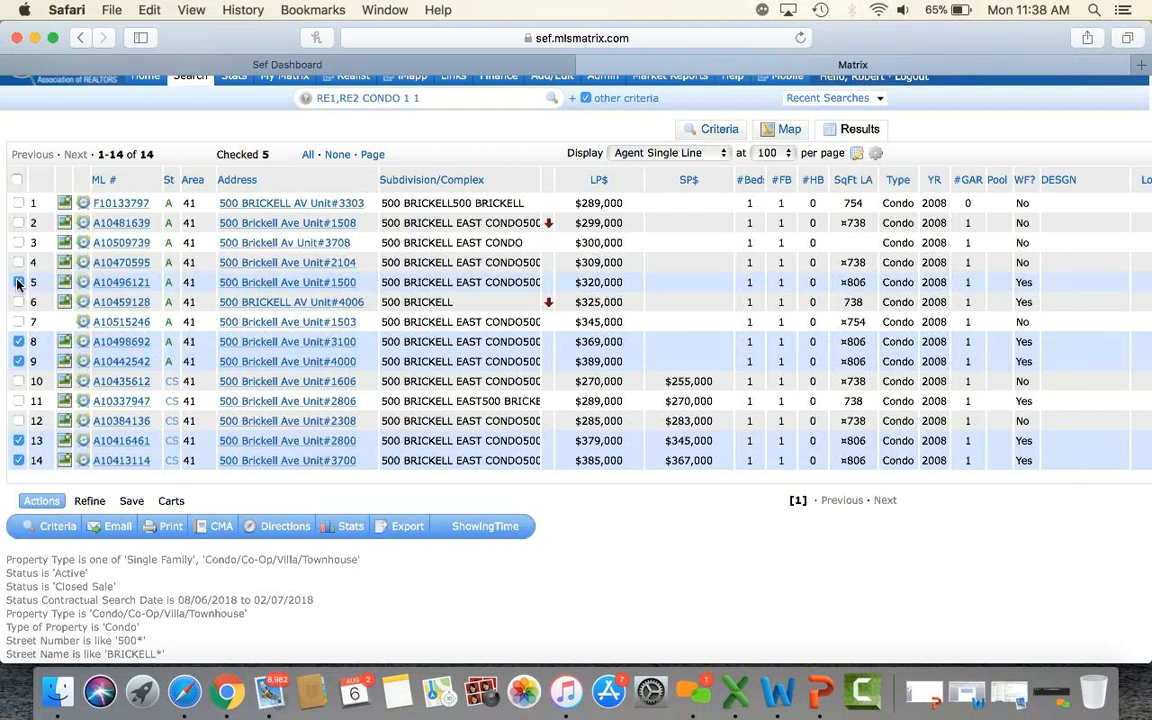
# Print the five checked listings to PDF as CMA 1 Line Summary Report and 3-Up Comparison.
pyautogui.click(170, 530)
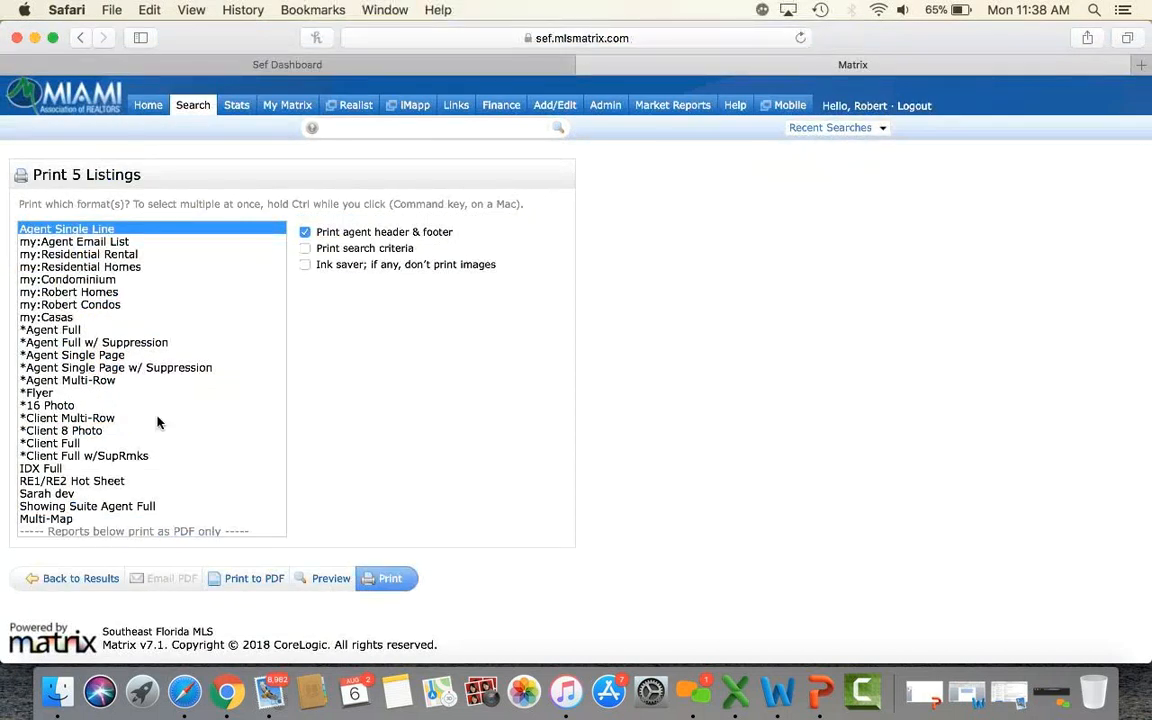
pyautogui.scroll(-3, 135, 380)
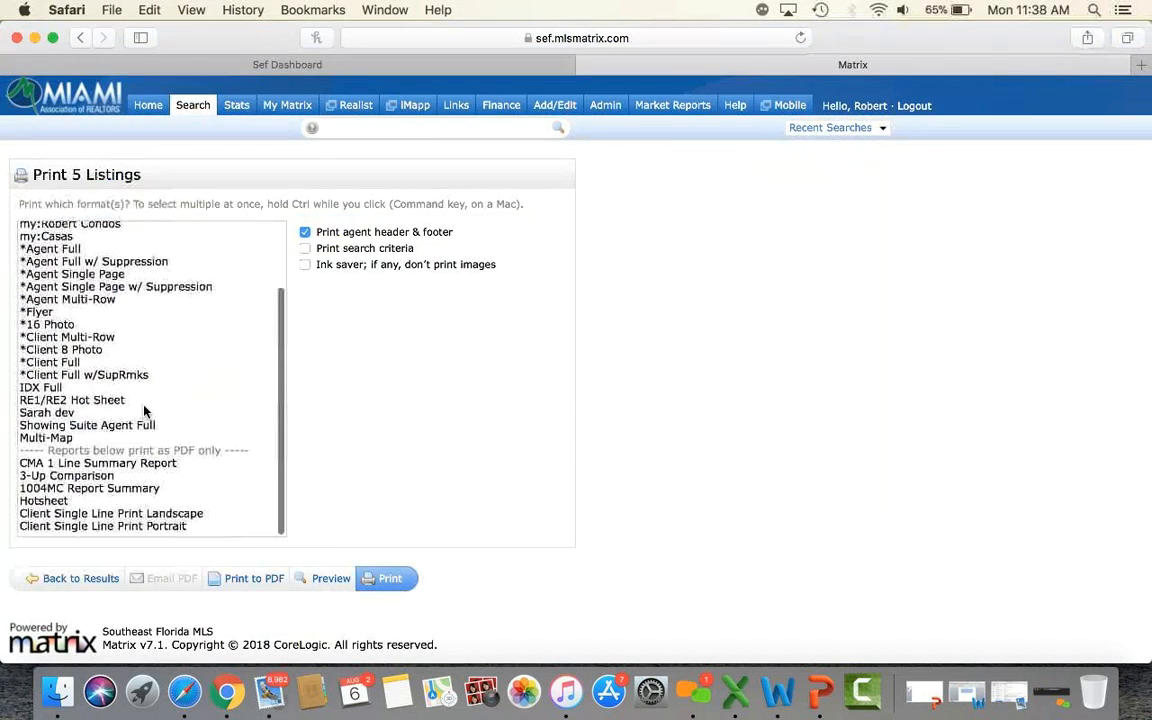
pyautogui.rightClick(114, 470)
pyautogui.click(67, 470)
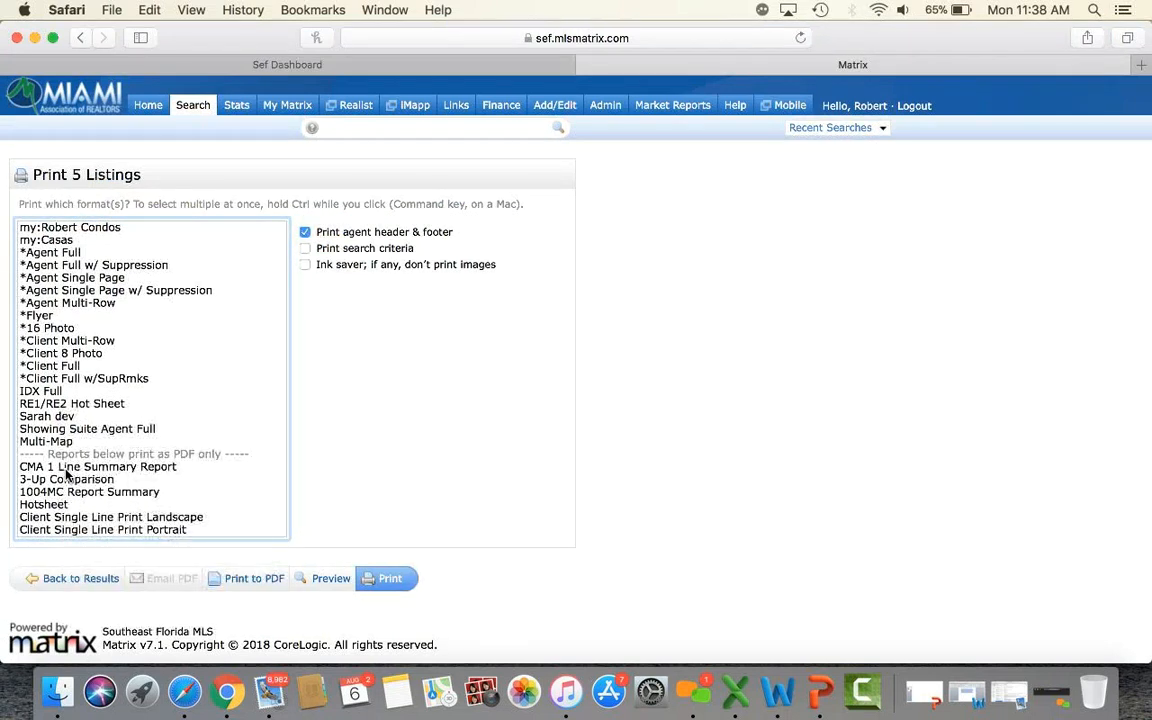
pyautogui.click(66, 468)
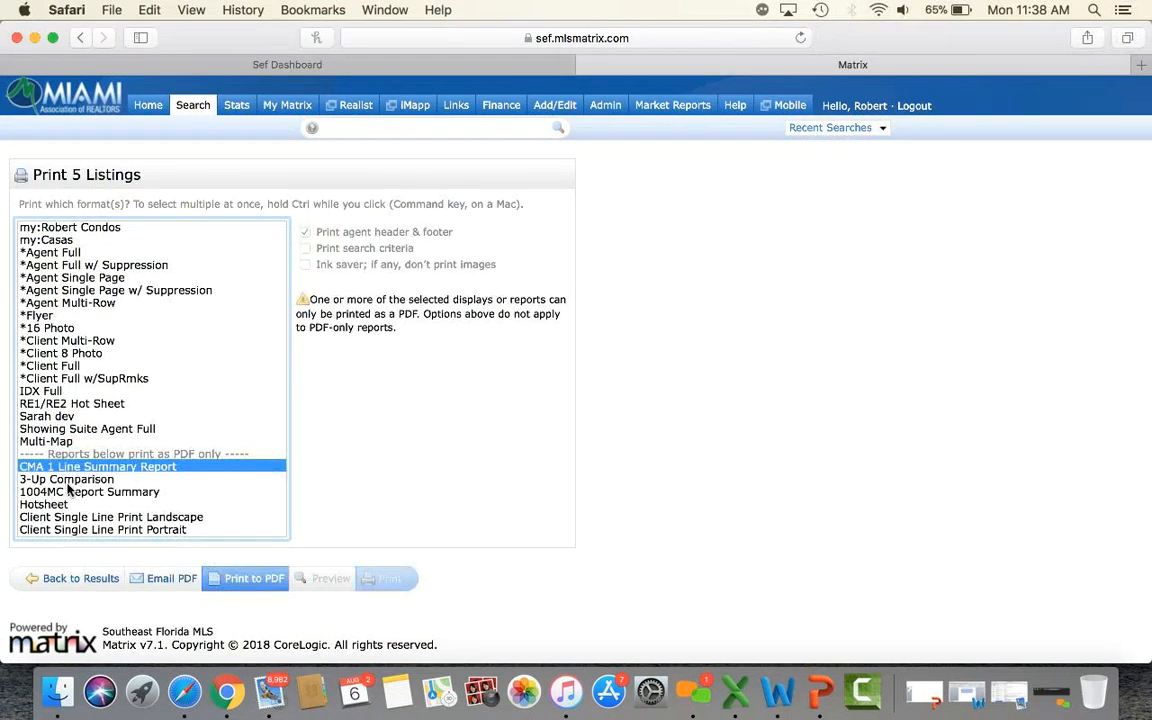
pyautogui.keyDown('super'); pyautogui.click(67, 482); pyautogui.keyUp('super')
pyautogui.click(240, 577)
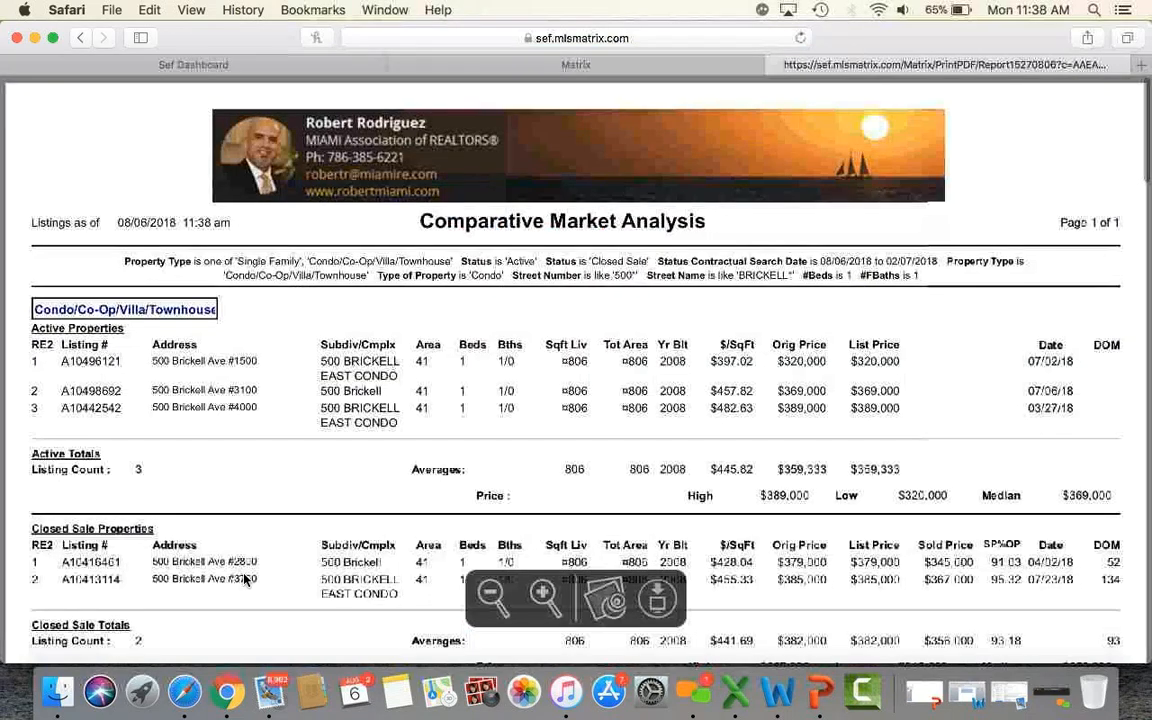
# Scroll through the CMA PDF and highlight the first sold unit's original, list and sold prices.
pyautogui.scroll(-3, 736, 444)
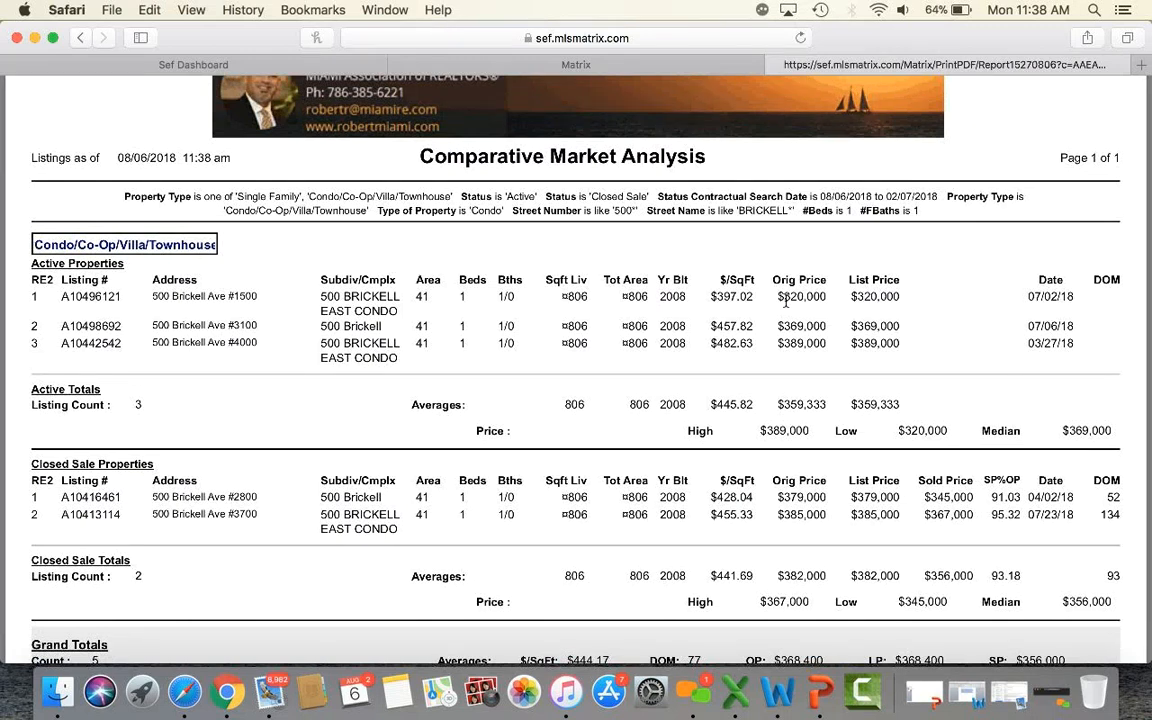
pyautogui.scroll(-2, 786, 300)
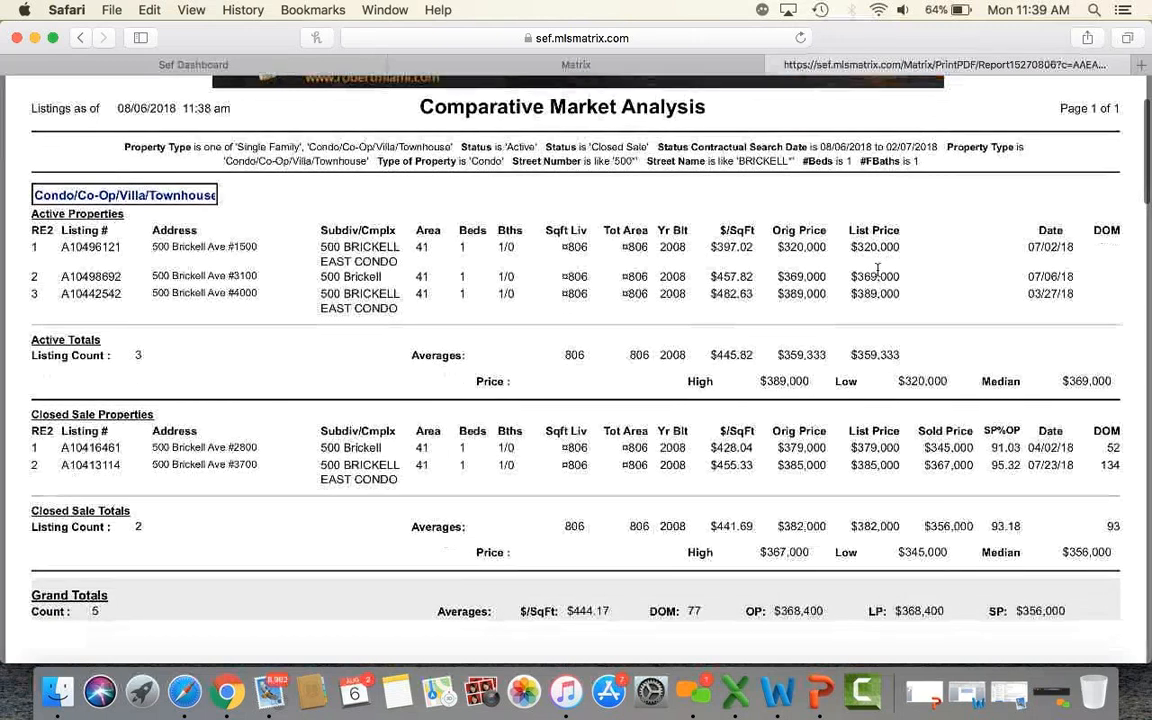
pyautogui.scroll(-3, 877, 268)
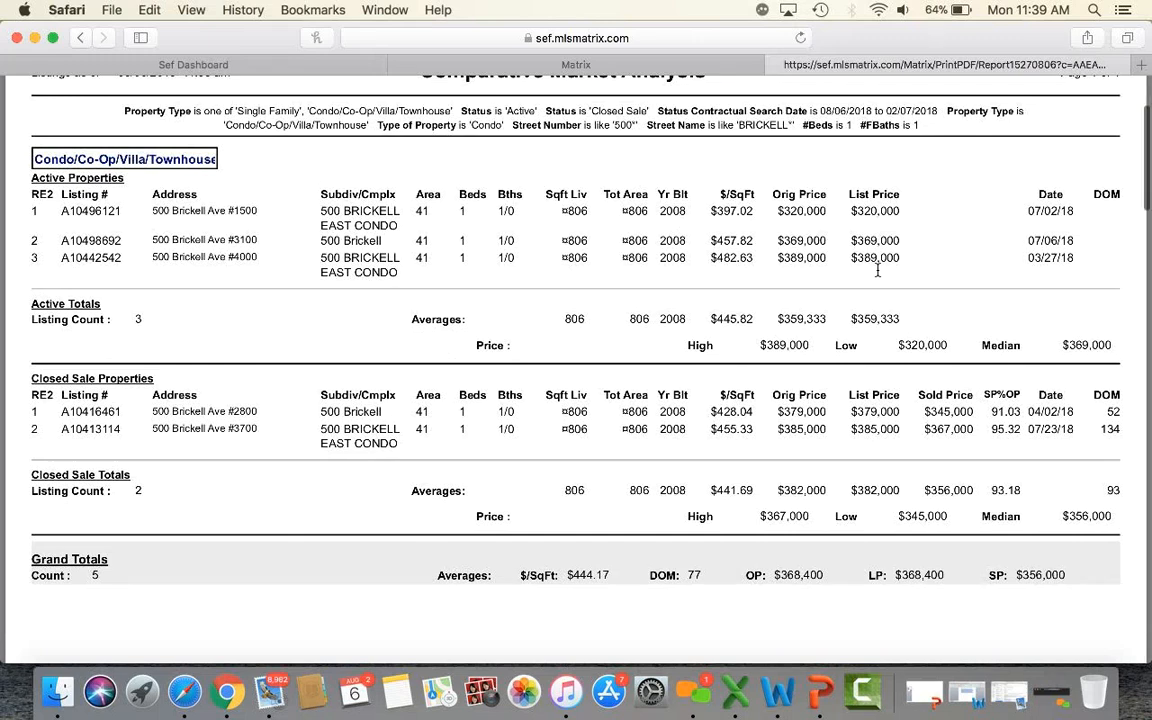
pyautogui.scroll(-8, 877, 268)
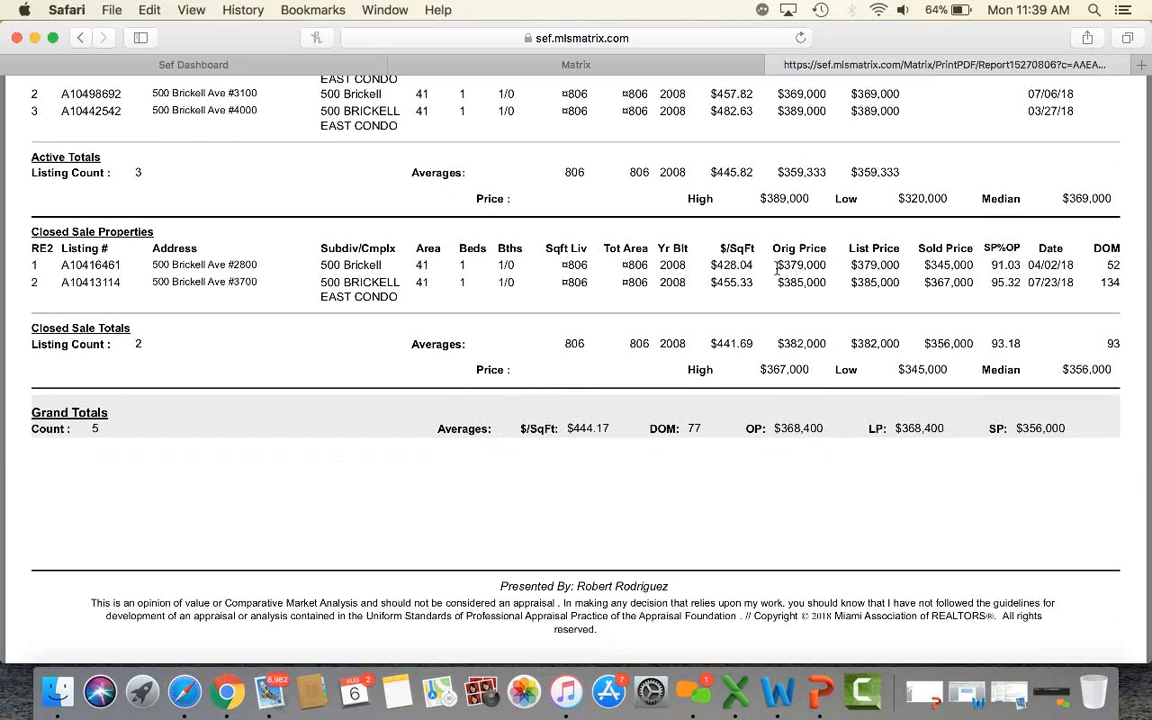
pyautogui.moveTo(776, 265); pyautogui.dragTo(827, 262)
pyautogui.moveTo(850, 265); pyautogui.dragTo(899, 261)
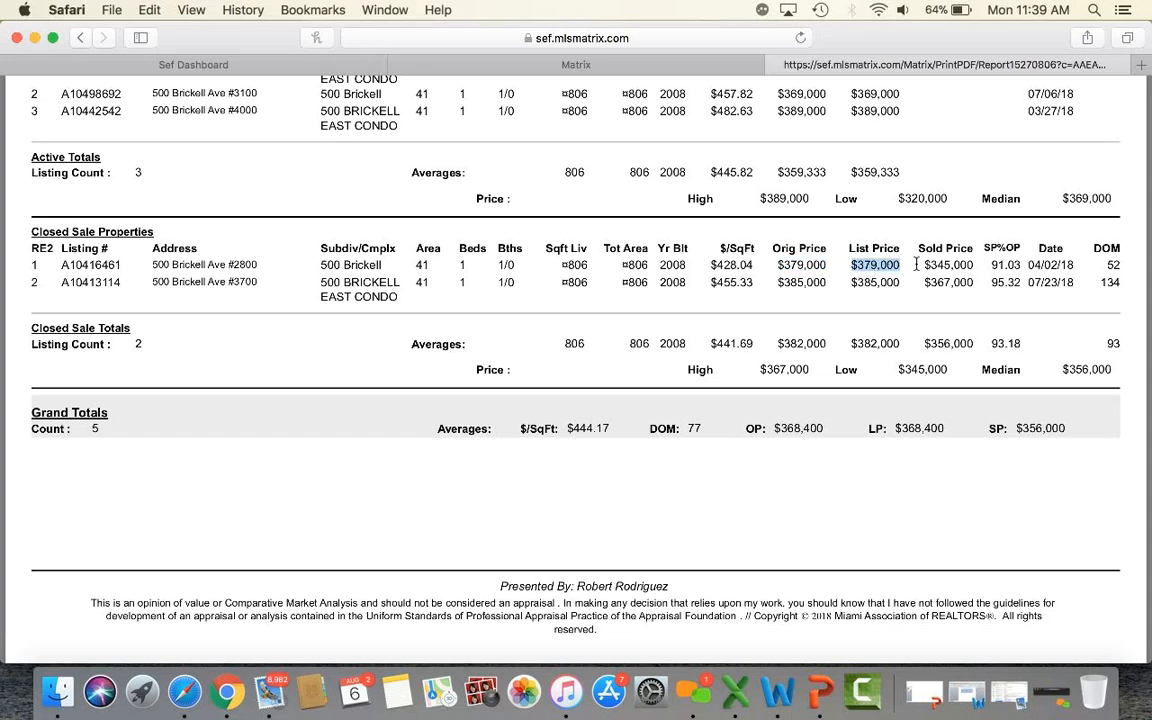
pyautogui.moveTo(925, 265); pyautogui.dragTo(966, 263)
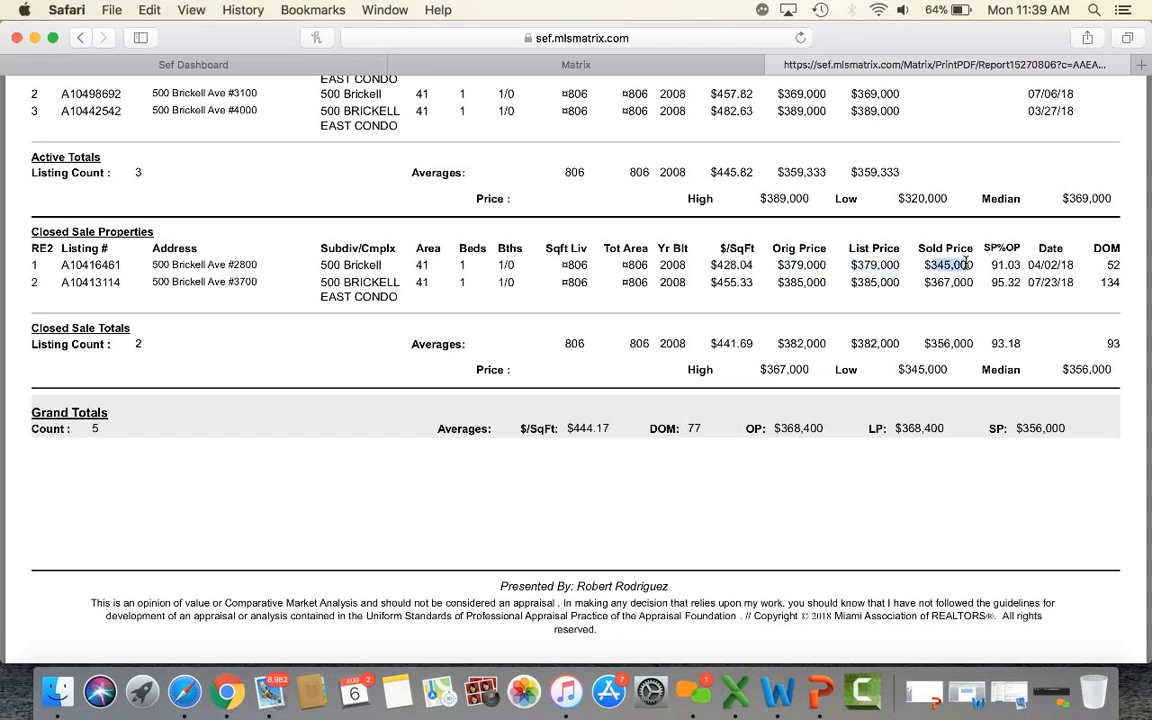
pyautogui.moveTo(783, 287); pyautogui.dragTo(970, 283)
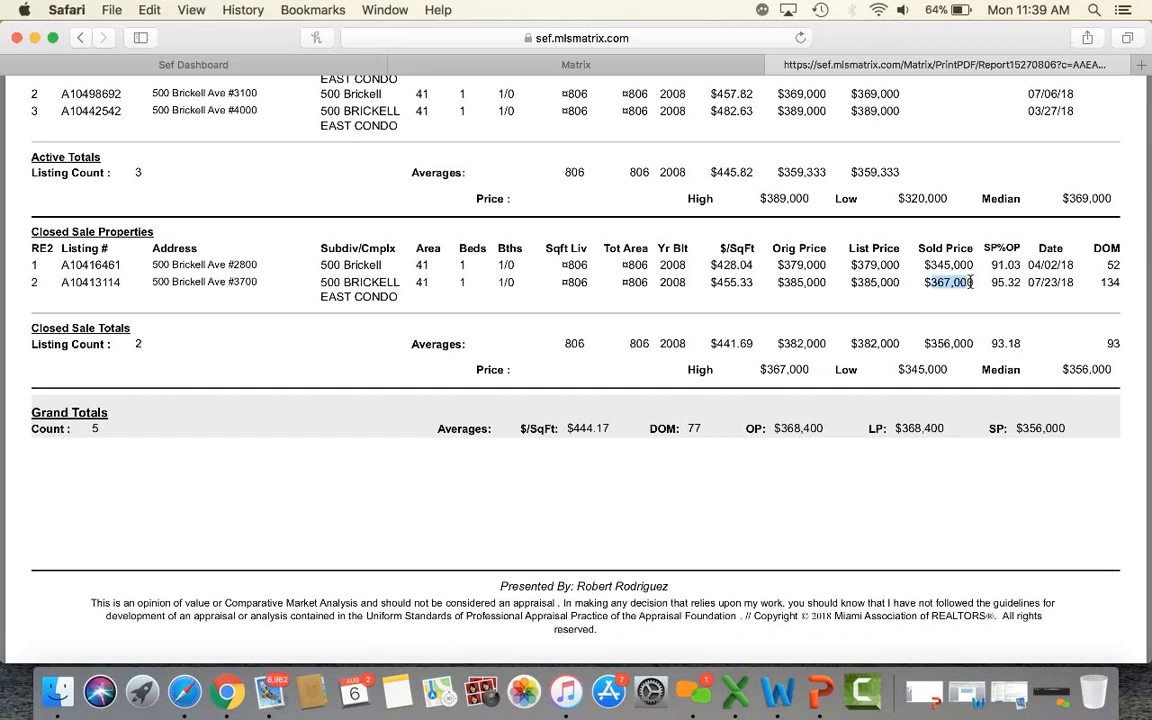
pyautogui.click(978, 307)
# Scroll back through the report, then close the PDF tab.
pyautogui.scroll(-20, 882, 280)
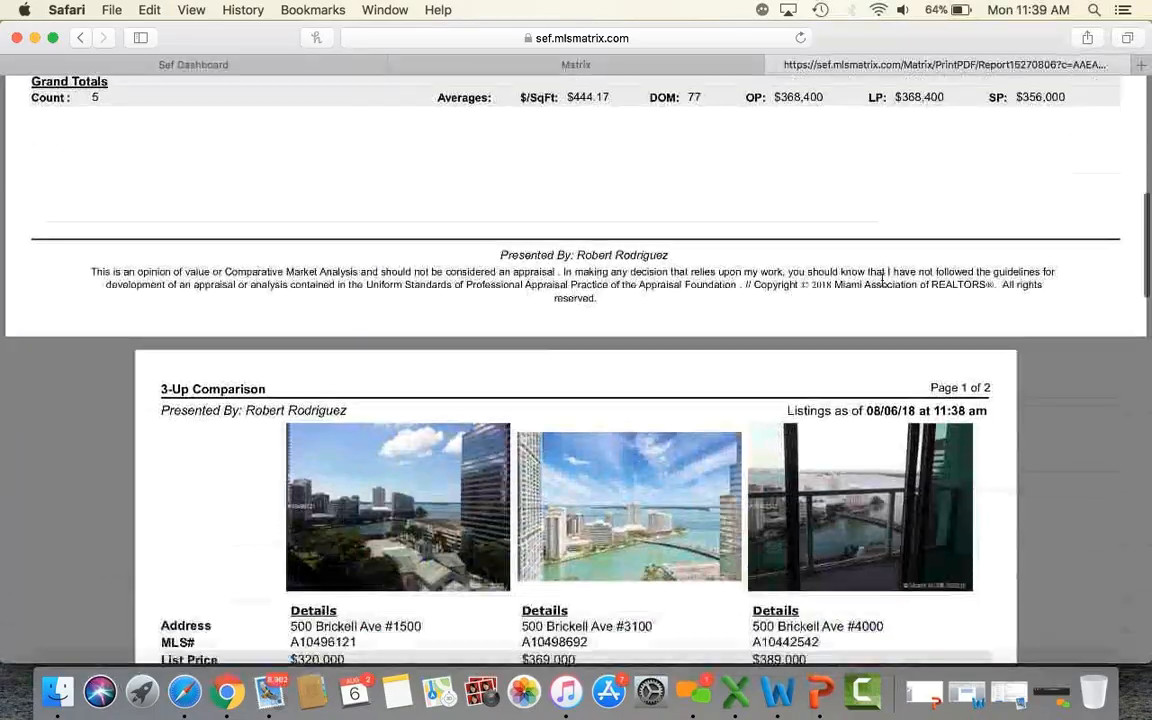
pyautogui.scroll(-6, 882, 280)
pyautogui.scroll(10, 882, 280)
pyautogui.scroll(6, 882, 280)
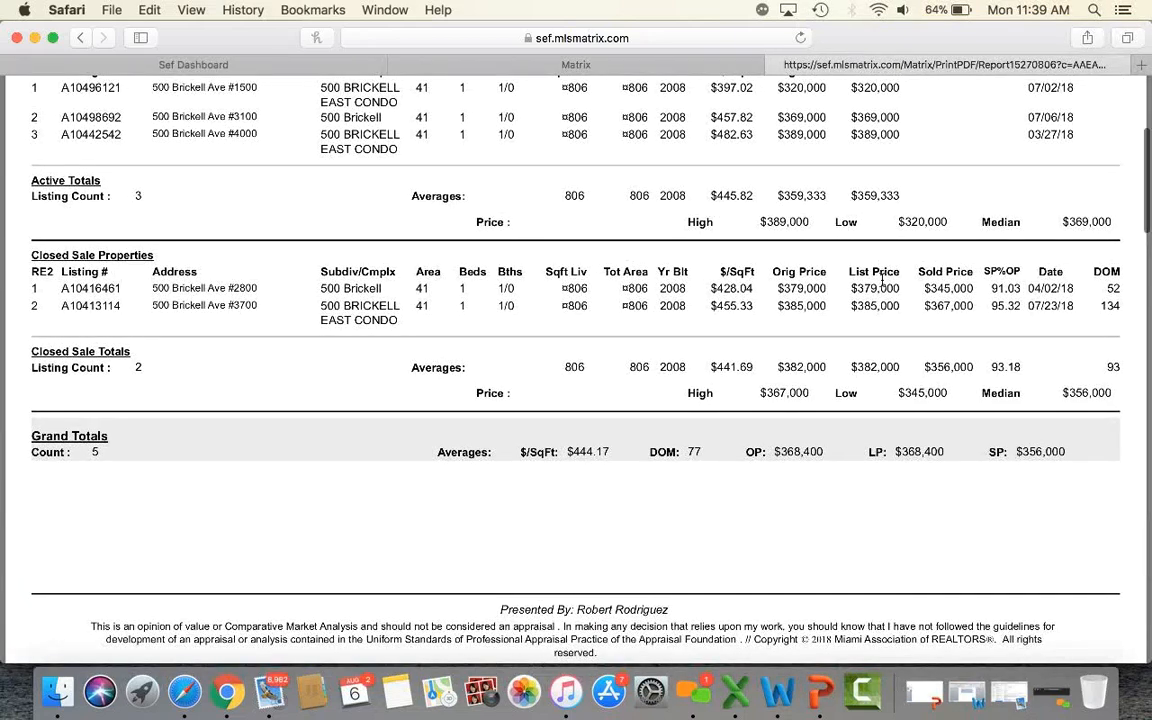
pyautogui.scroll(2, 882, 283)
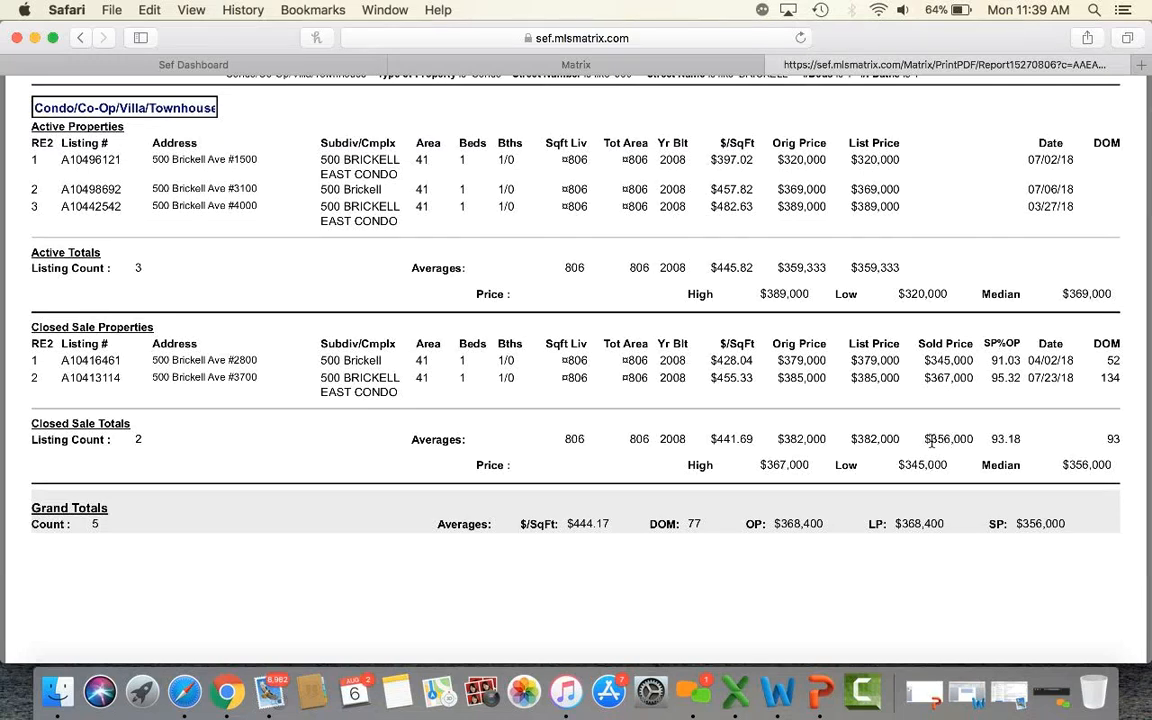
pyautogui.scroll(5, 962, 438)
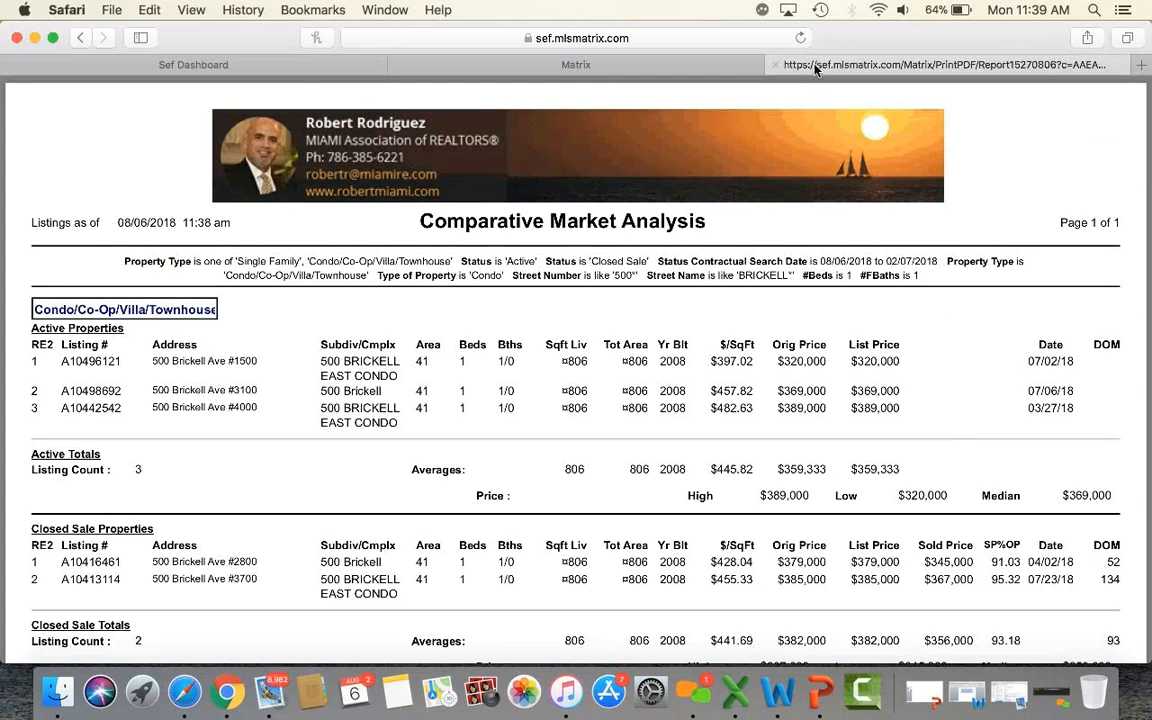
pyautogui.click(776, 65)
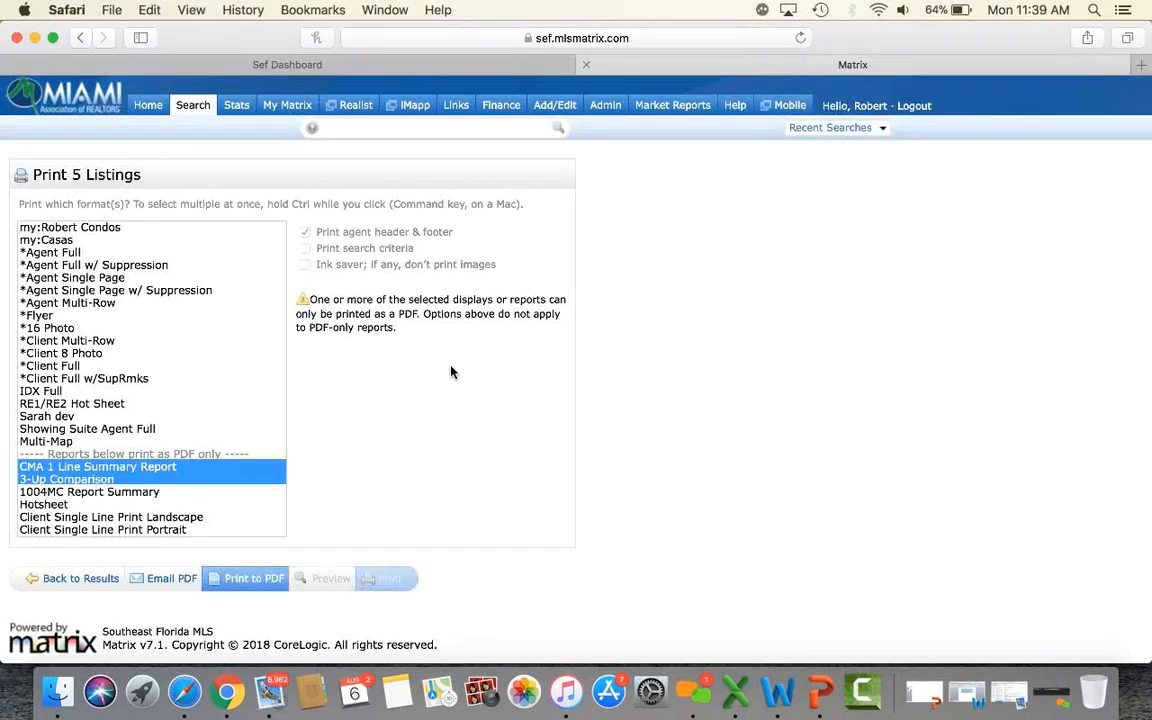
# Go back to the results and bring up the market statistics display choices.
pyautogui.click(105, 583)
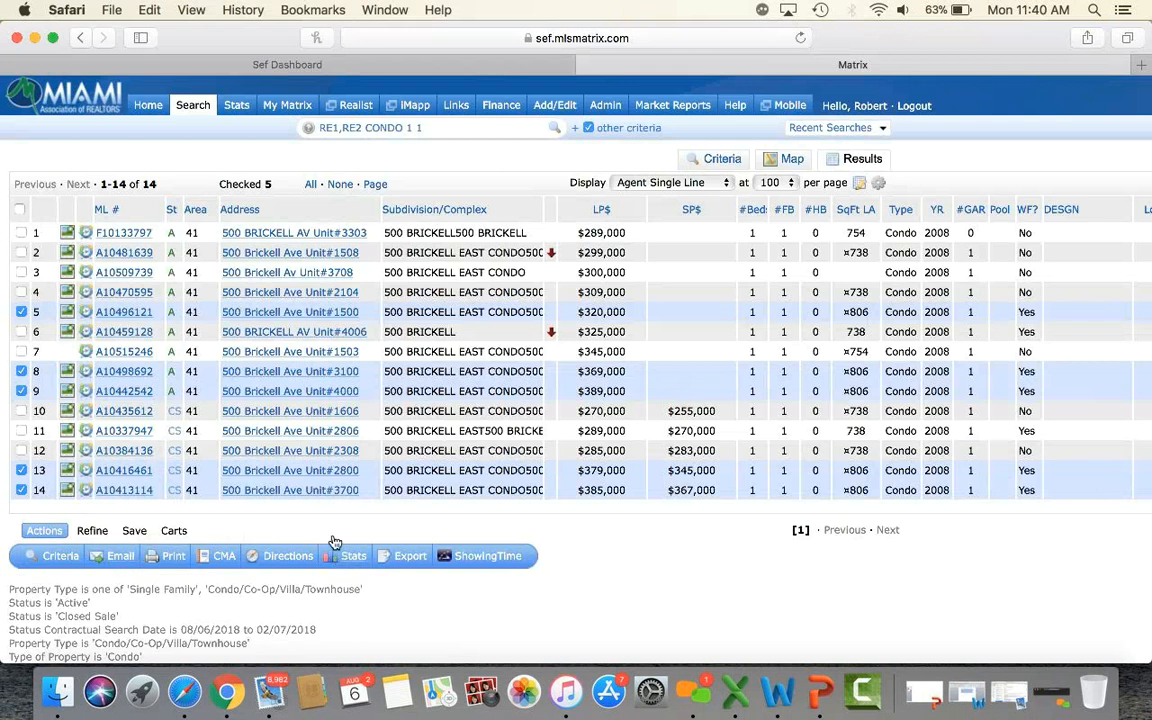
pyautogui.click(395, 555)
pyautogui.click(389, 585)
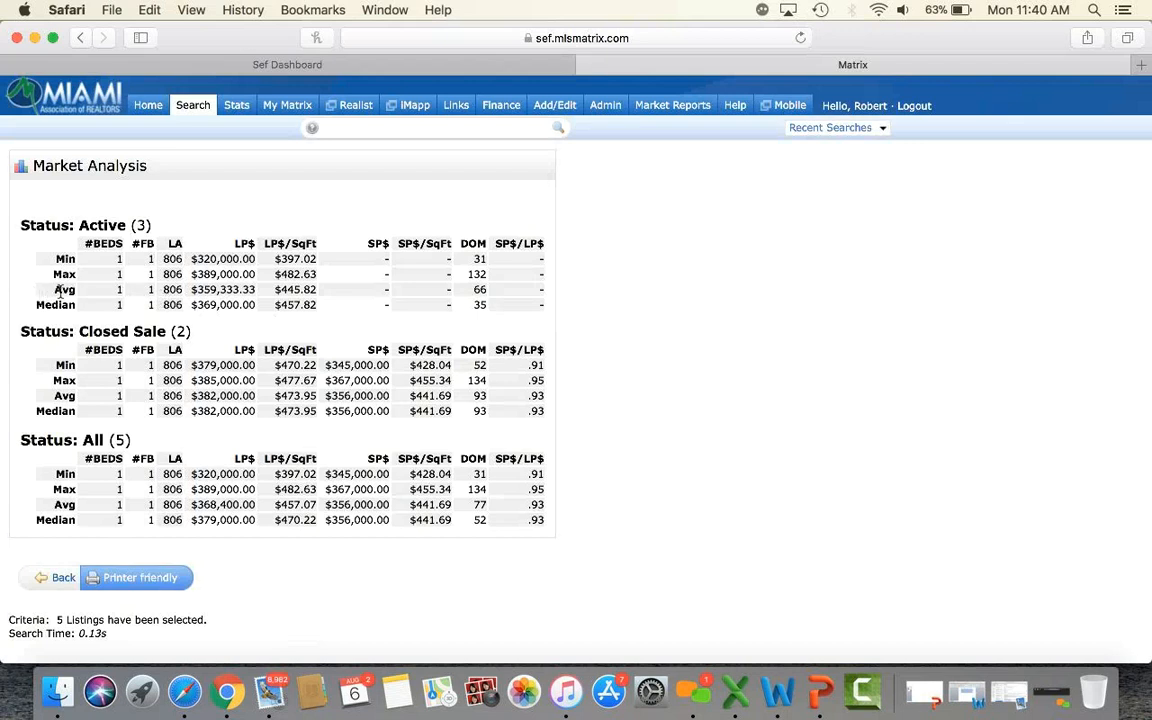
pyautogui.moveTo(276, 289); pyautogui.dragTo(328, 289)
pyautogui.moveTo(410, 396); pyautogui.dragTo(458, 397)
pyautogui.scroll(-1, 457, 397)
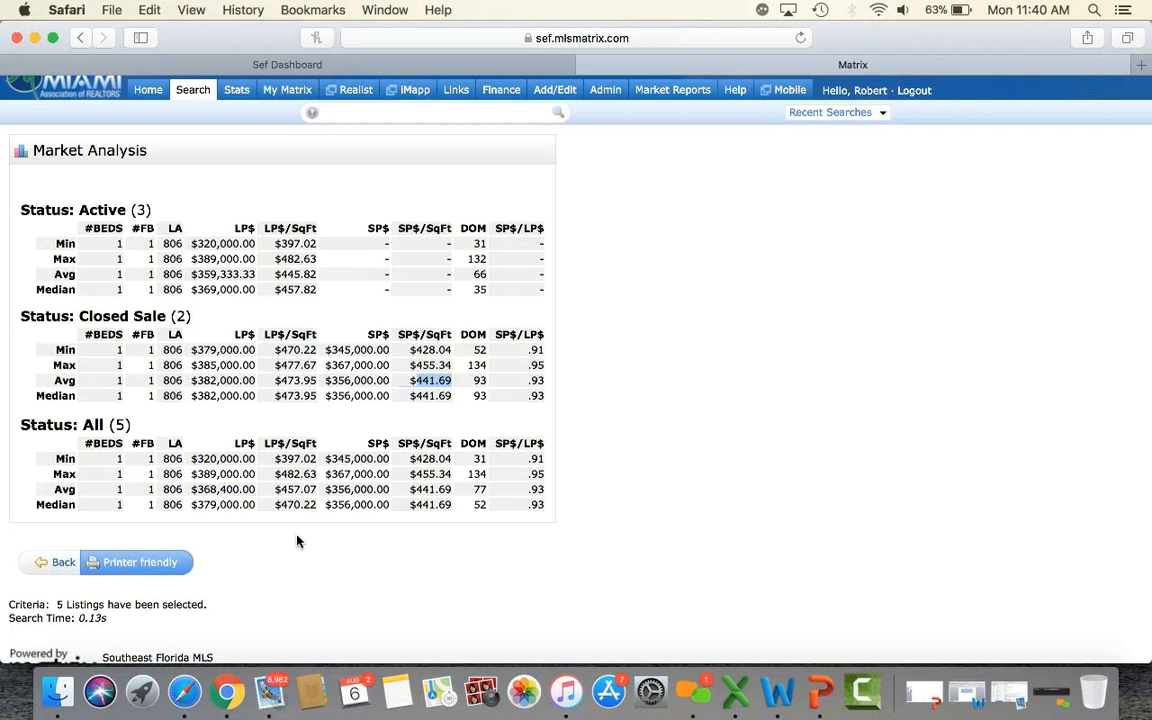
pyautogui.click(58, 565)
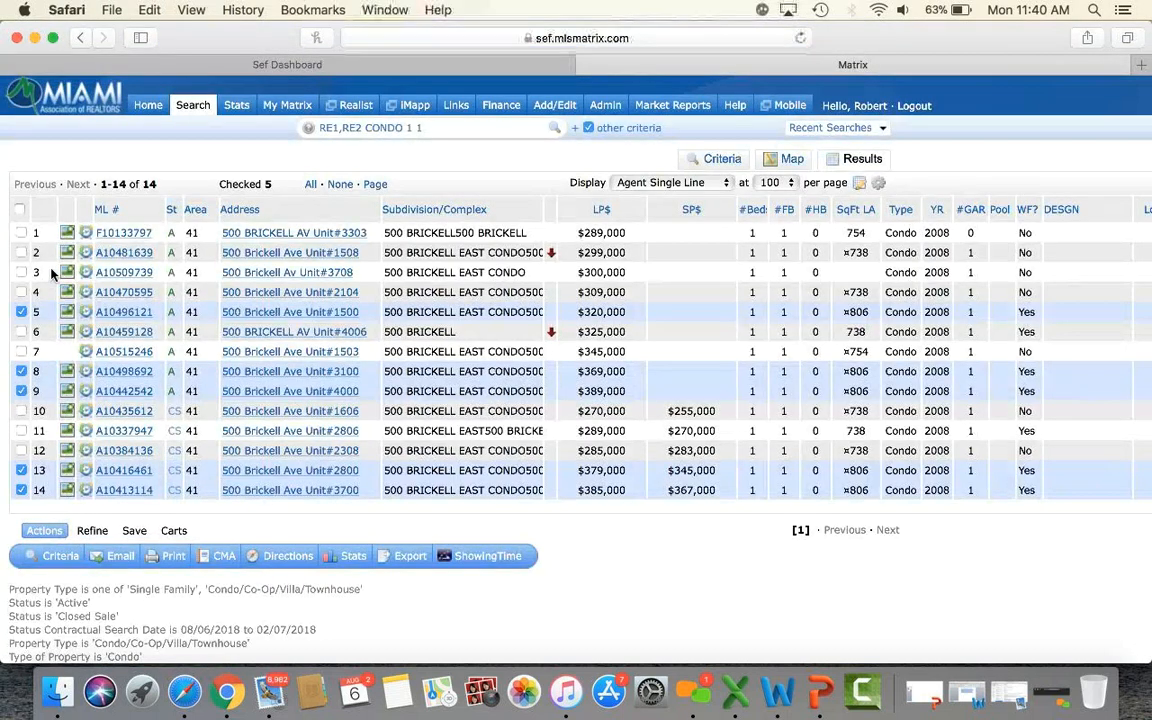
# Back on the search criteria, clear the Total Bedrooms and # Full Baths values of 1.
pyautogui.click(352, 552)
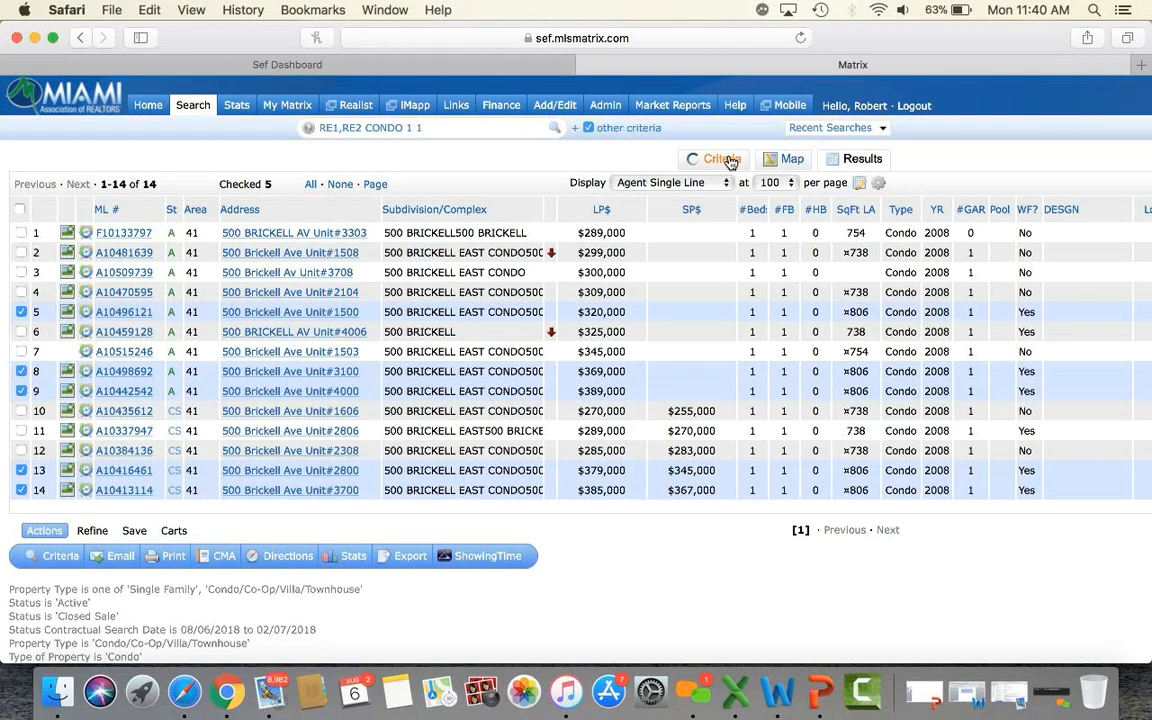
pyautogui.click(722, 159)
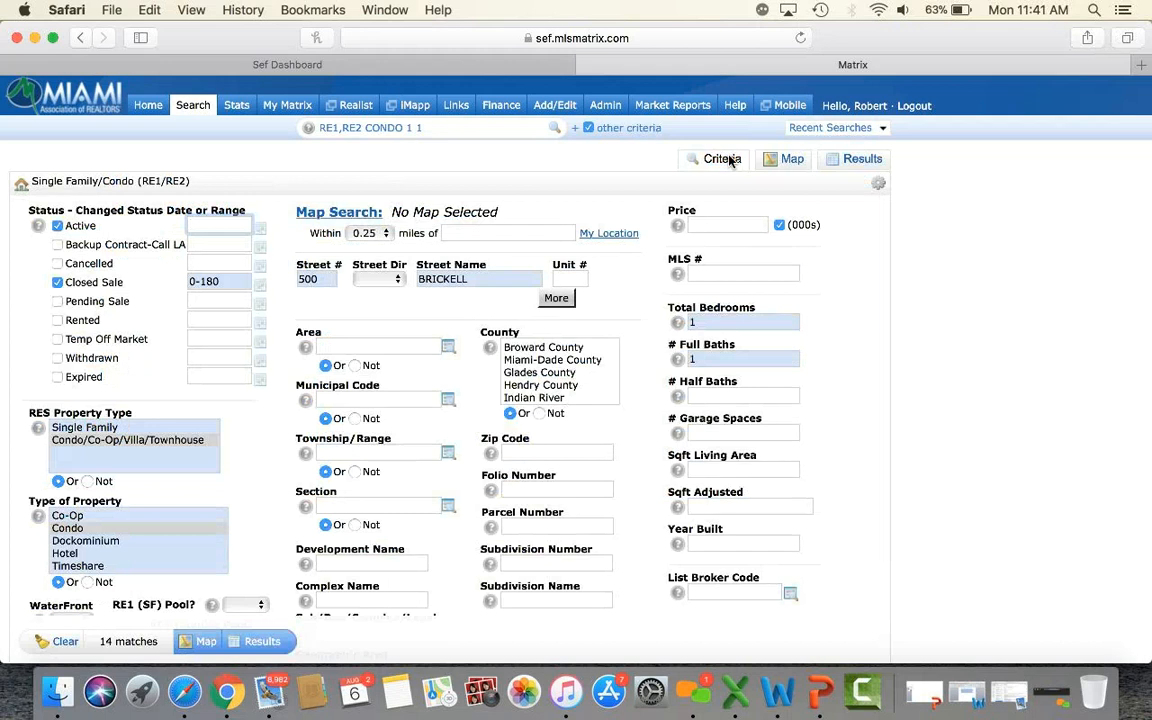
pyautogui.click(710, 321)
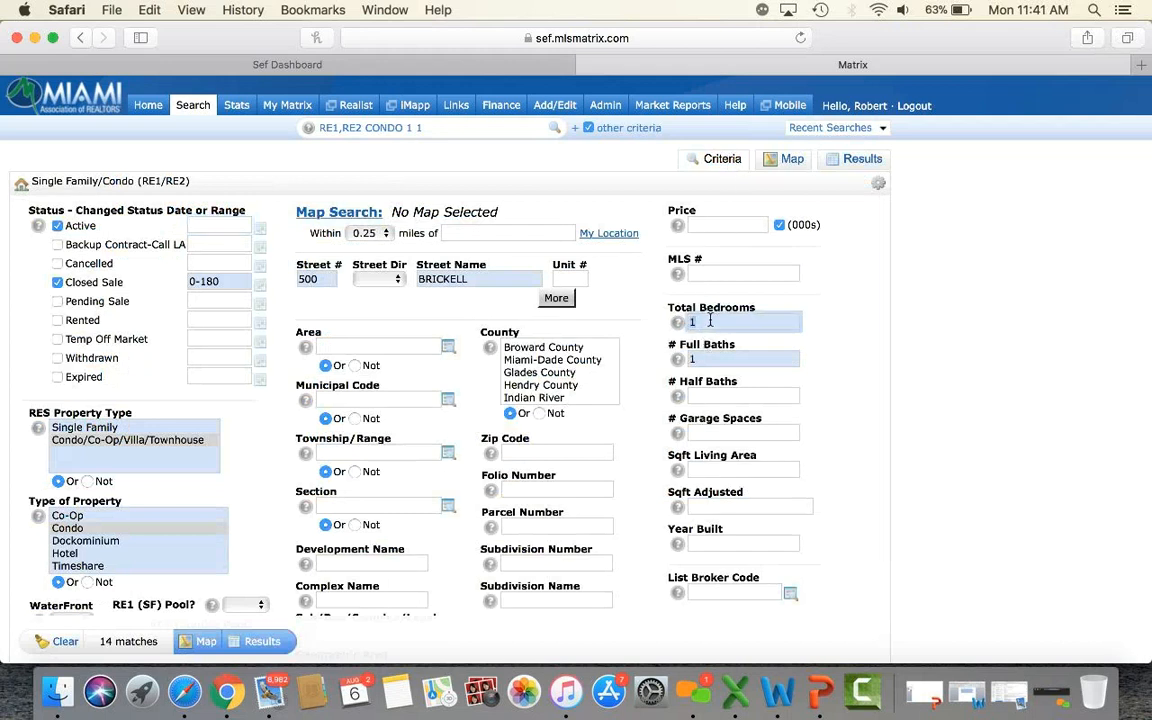
pyautogui.press('BackSpace')
pyautogui.click(706, 360)
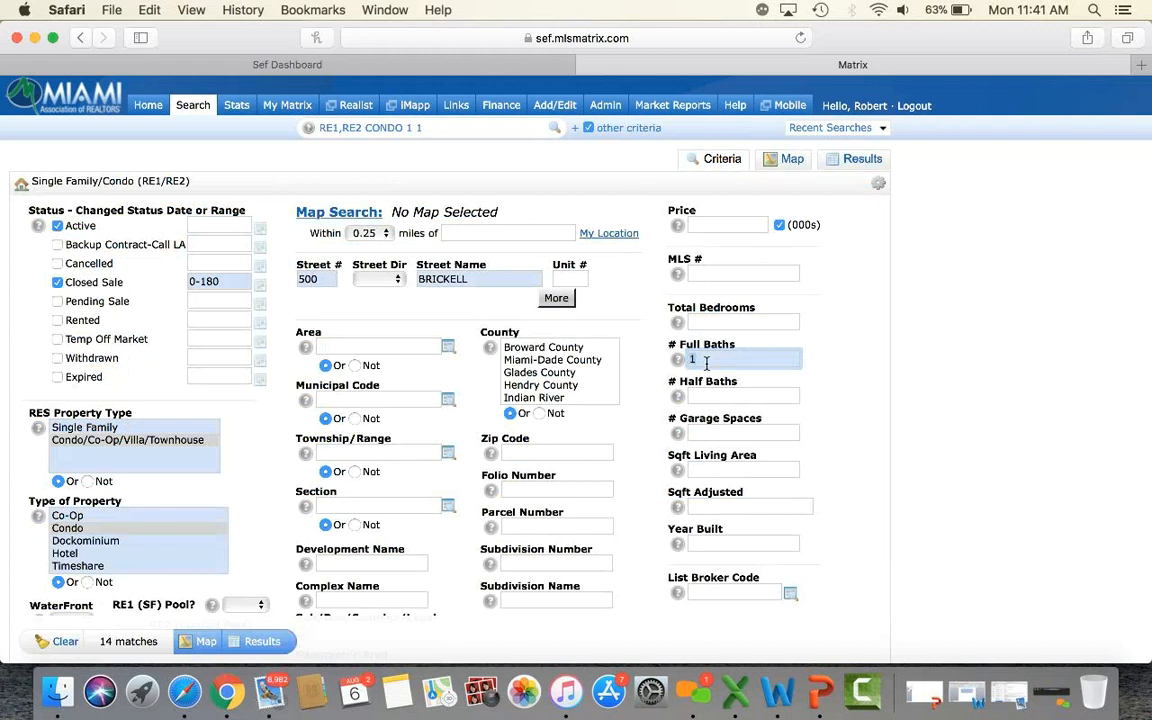
pyautogui.press('BackSpace')
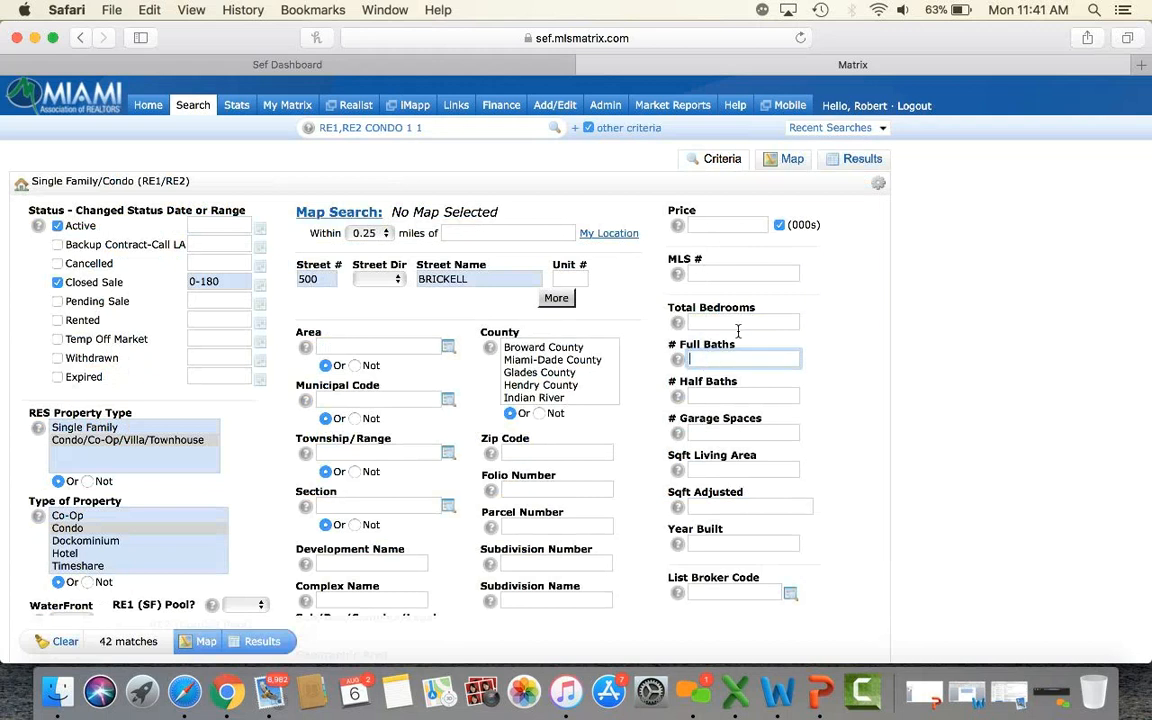
# Change the Closed Sale range from 0-180 to 0-365 days and show the 54 results.
pyautogui.click(228, 283)
pyautogui.press('BackSpace')
pyautogui.press('BackSpace')
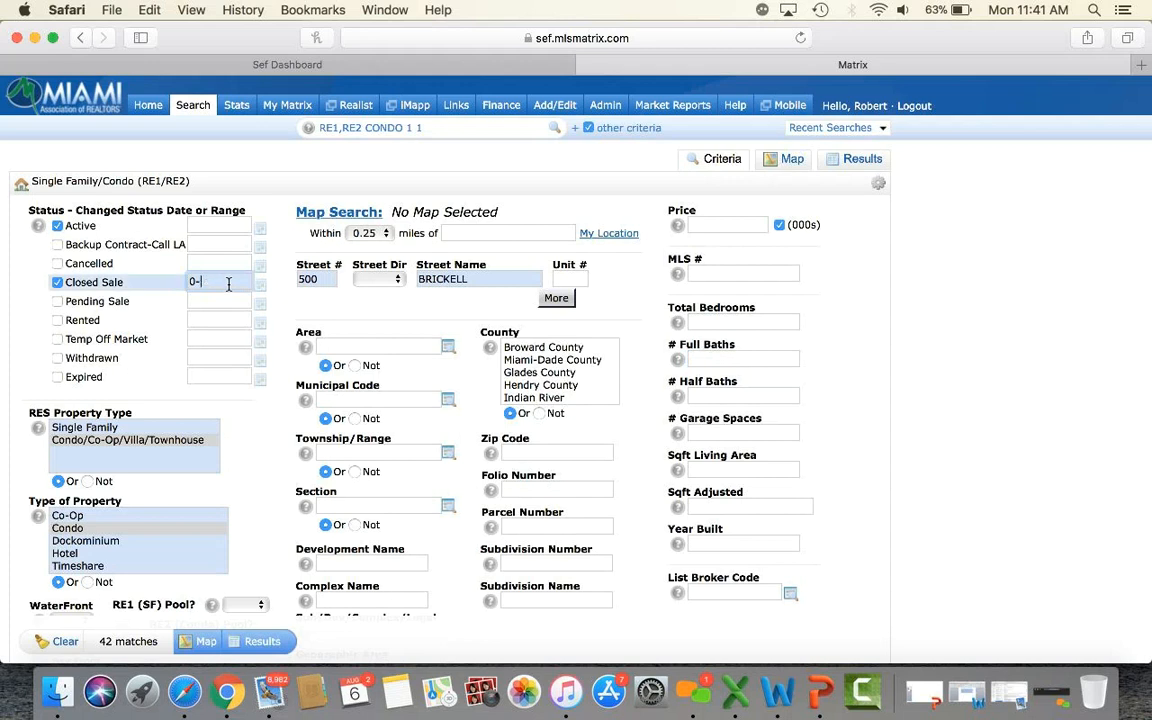
pyautogui.press('BackSpace')
pyautogui.write('365')
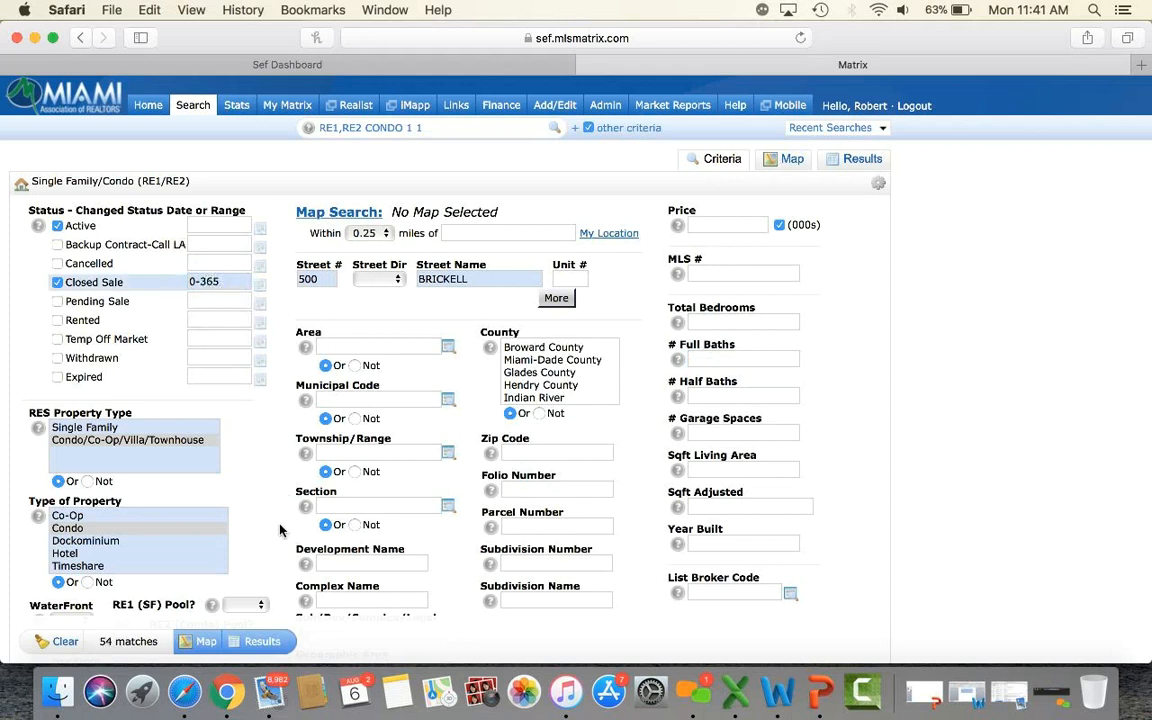
pyautogui.scroll(-2, 280, 530)
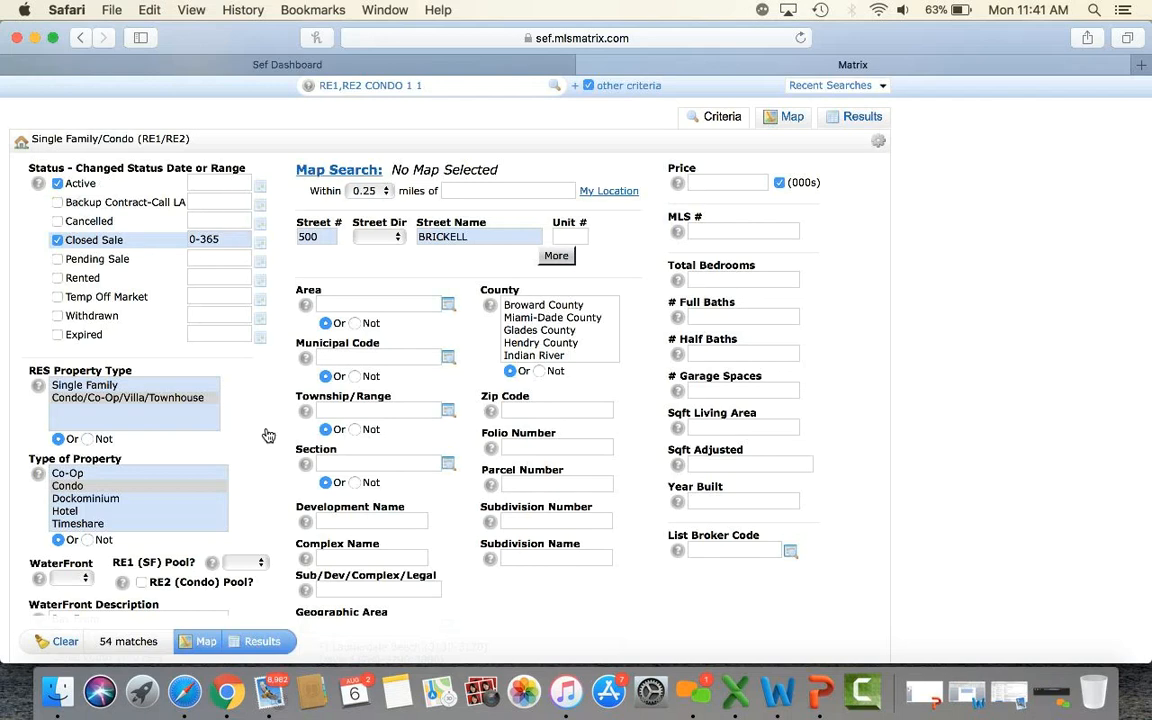
pyautogui.click(255, 643)
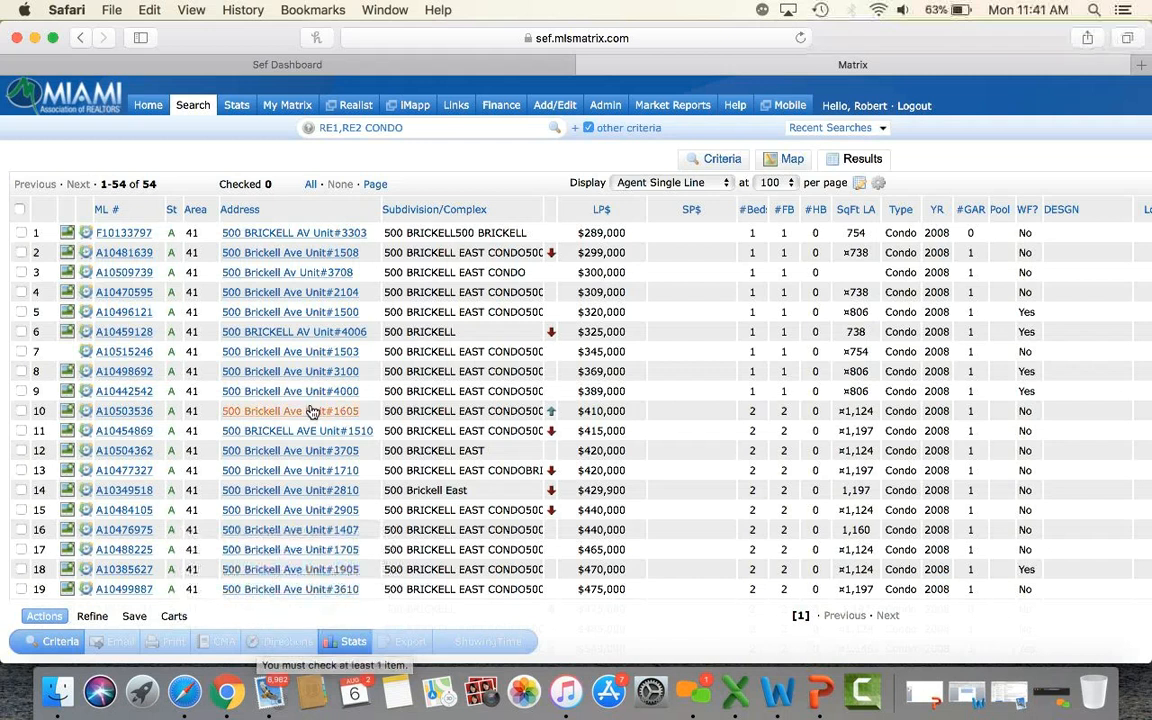
# Check all 54 listings and print them as a 1004MC Report Summary PDF.
pyautogui.click(19, 211)
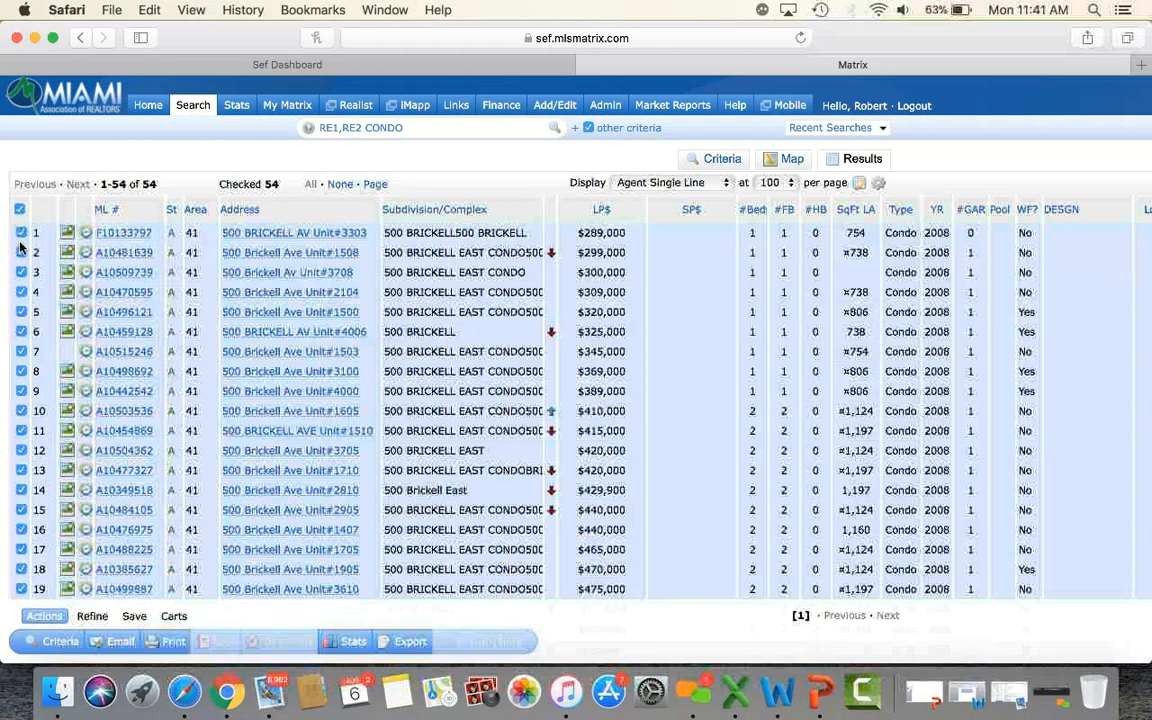
pyautogui.click(19, 210)
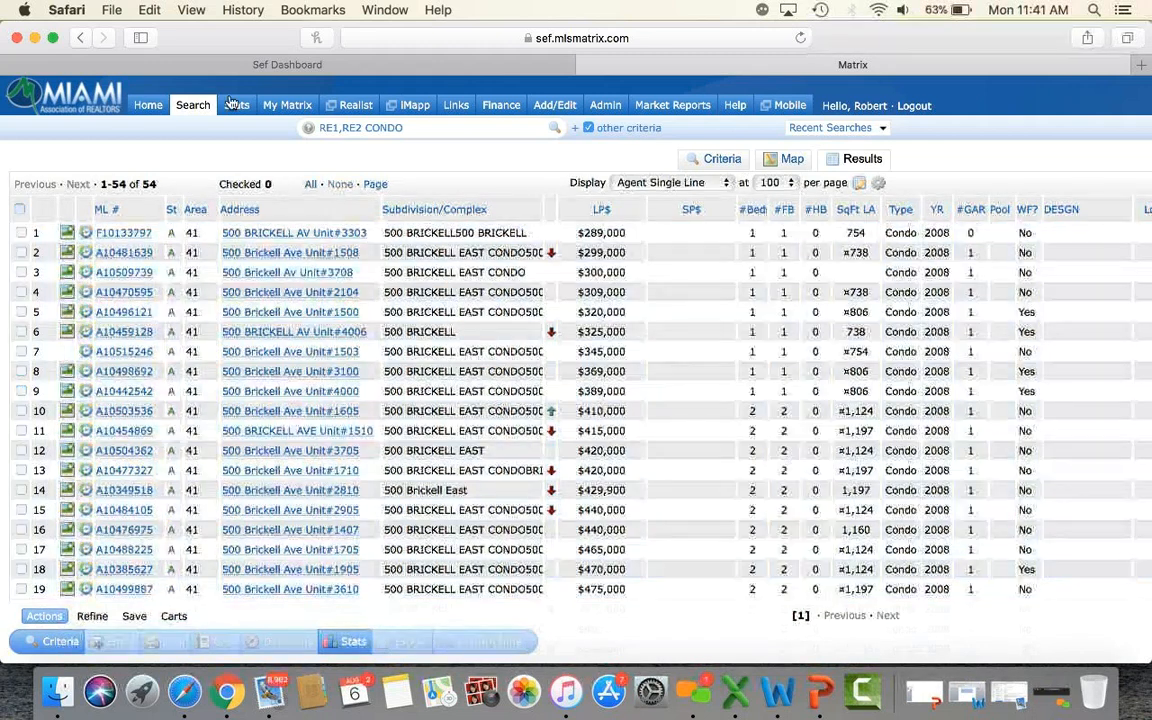
pyautogui.click(311, 185)
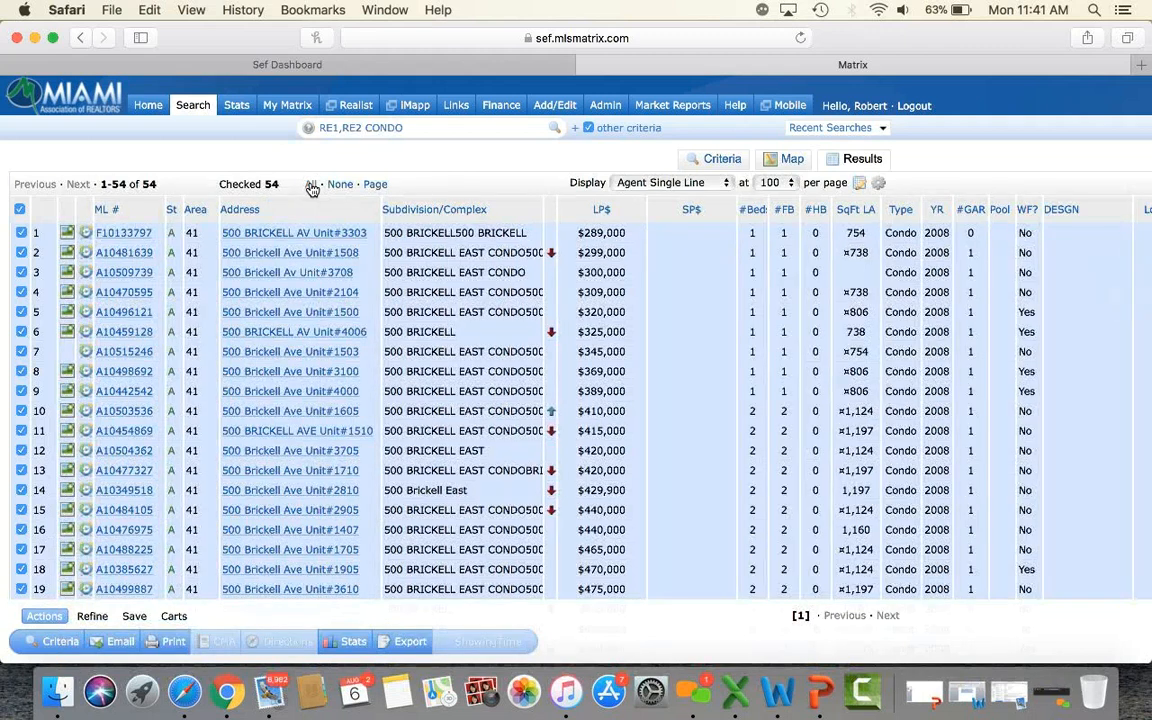
pyautogui.click(172, 641)
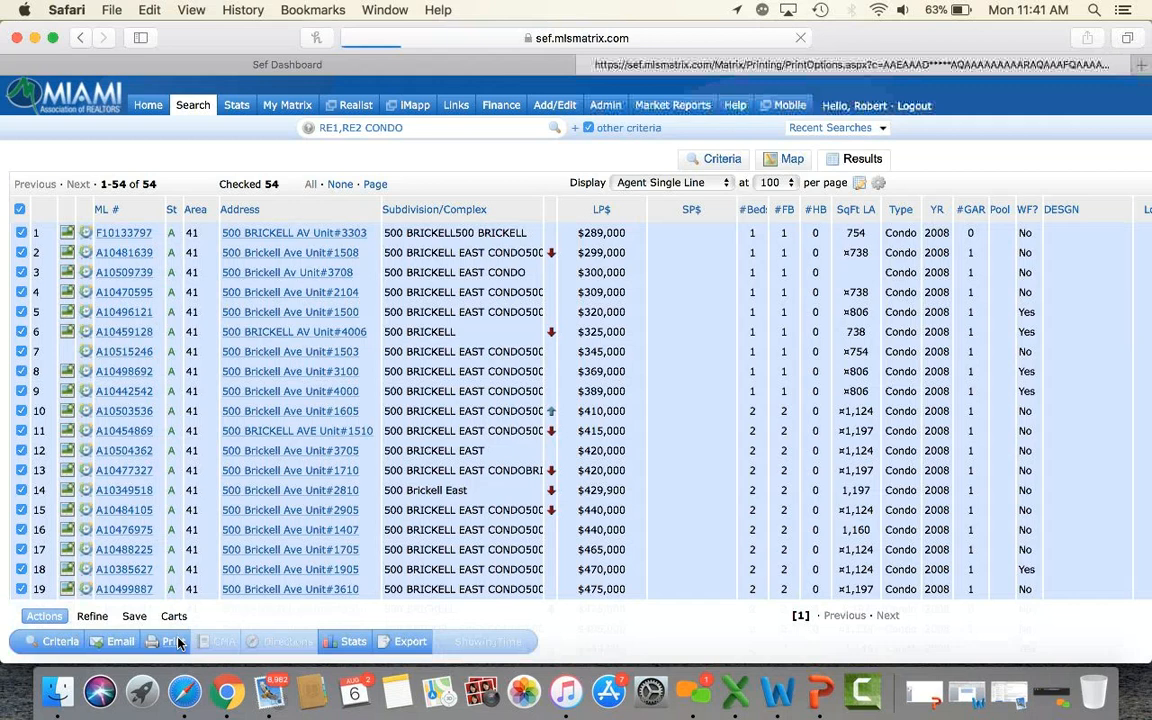
pyautogui.scroll(-3, 213, 404)
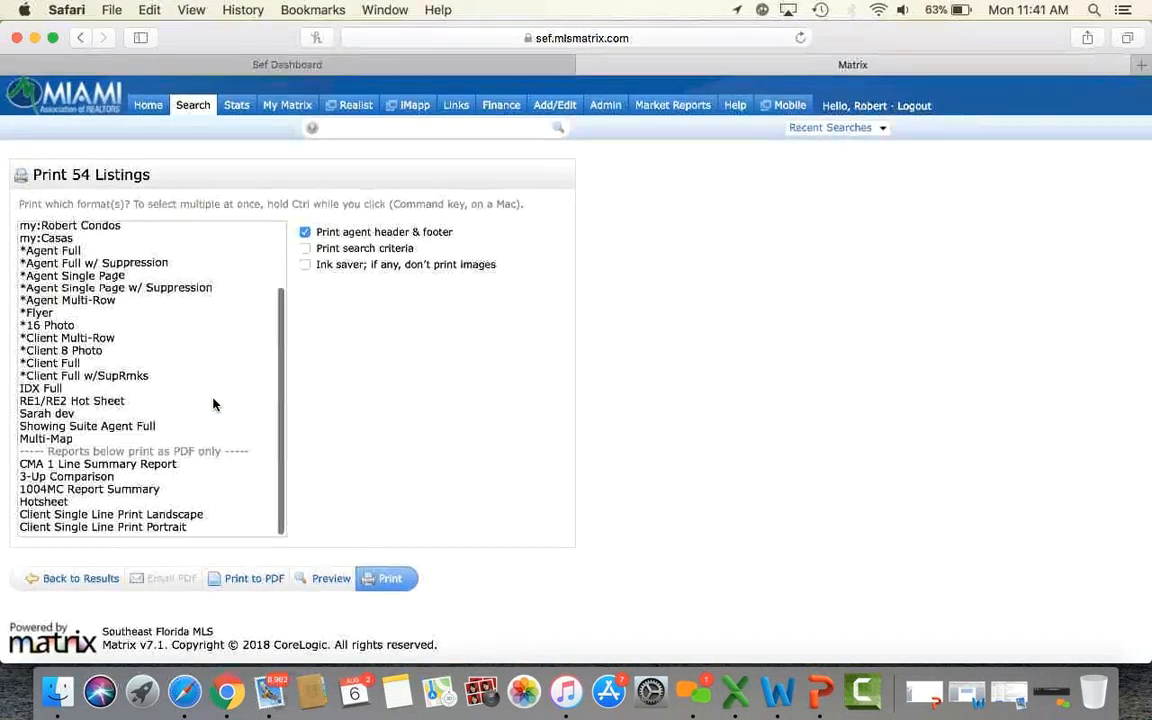
pyautogui.click(130, 490)
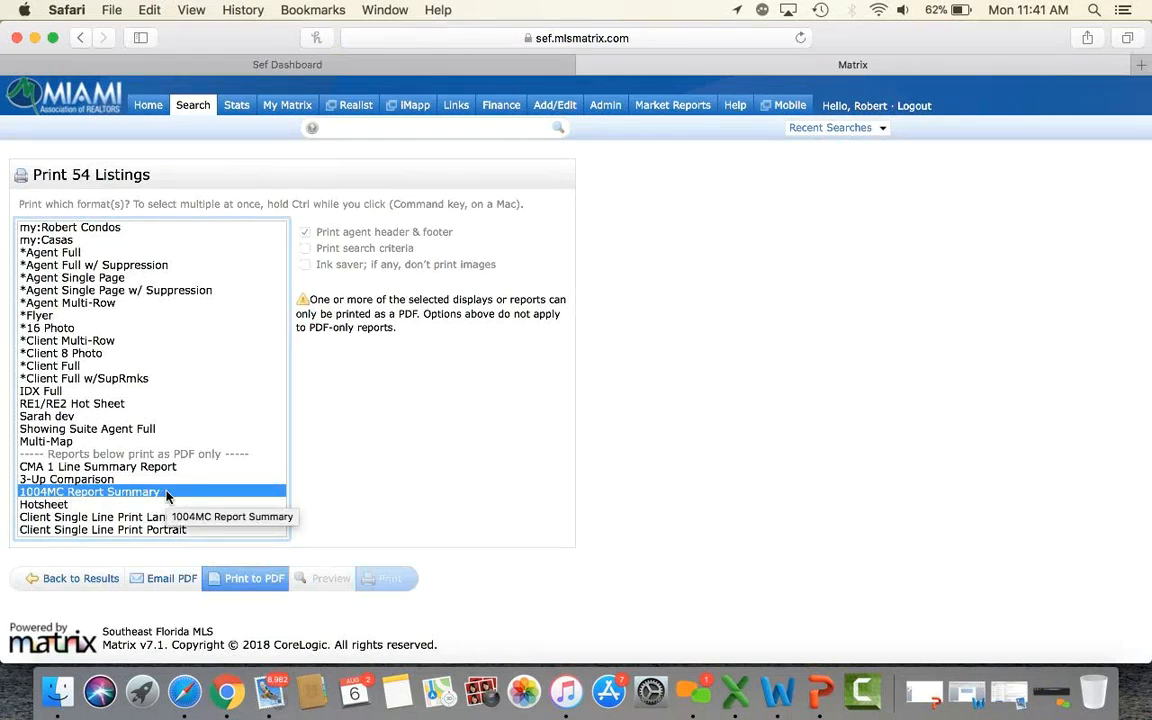
pyautogui.click(246, 580)
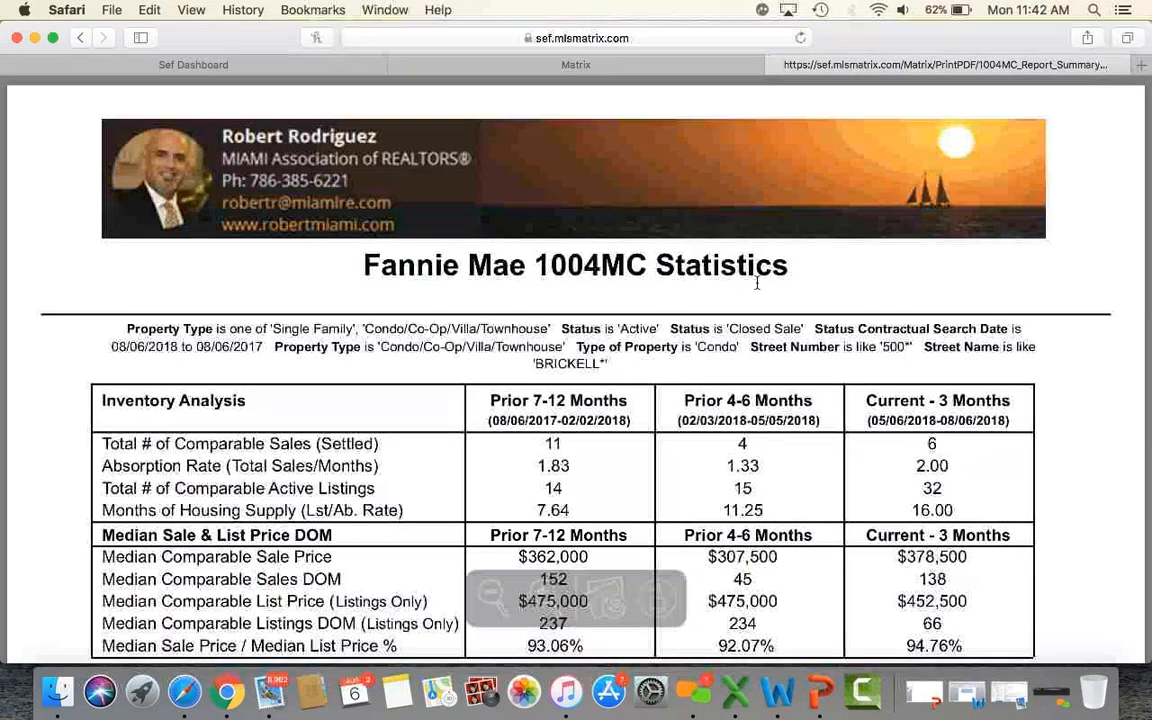
pyautogui.scroll(-3, 889, 384)
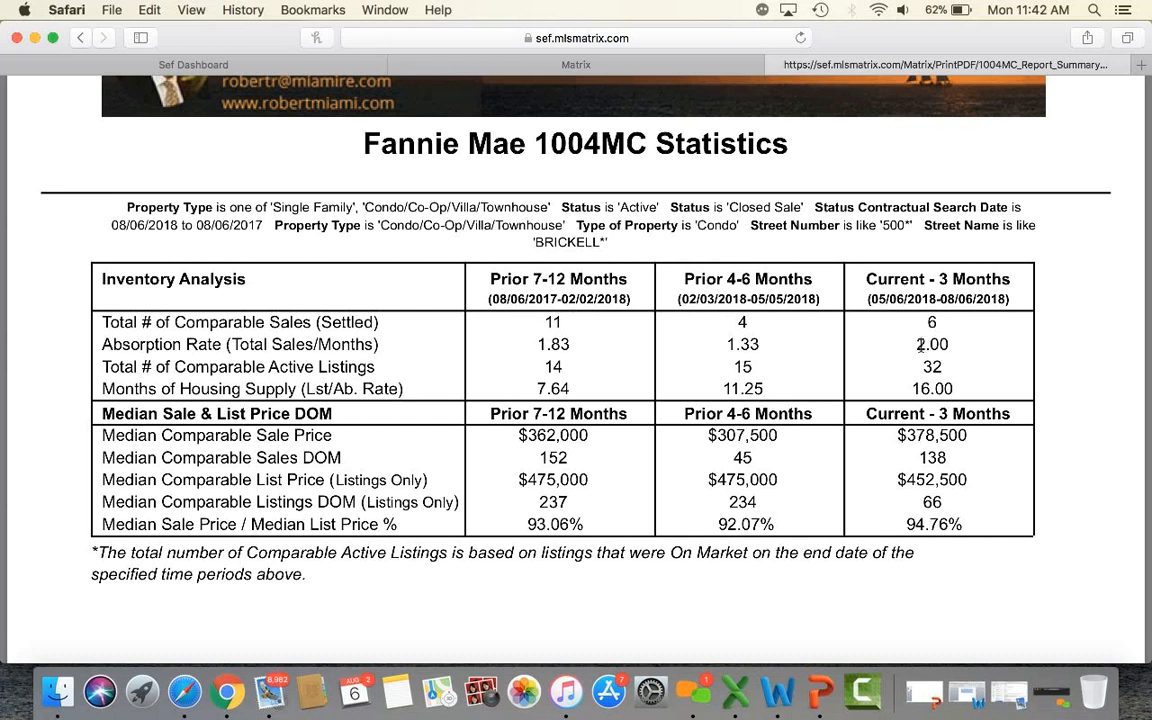
pyautogui.moveTo(914, 347); pyautogui.dragTo(948, 367)
pyautogui.moveTo(905, 391); pyautogui.dragTo(960, 382)
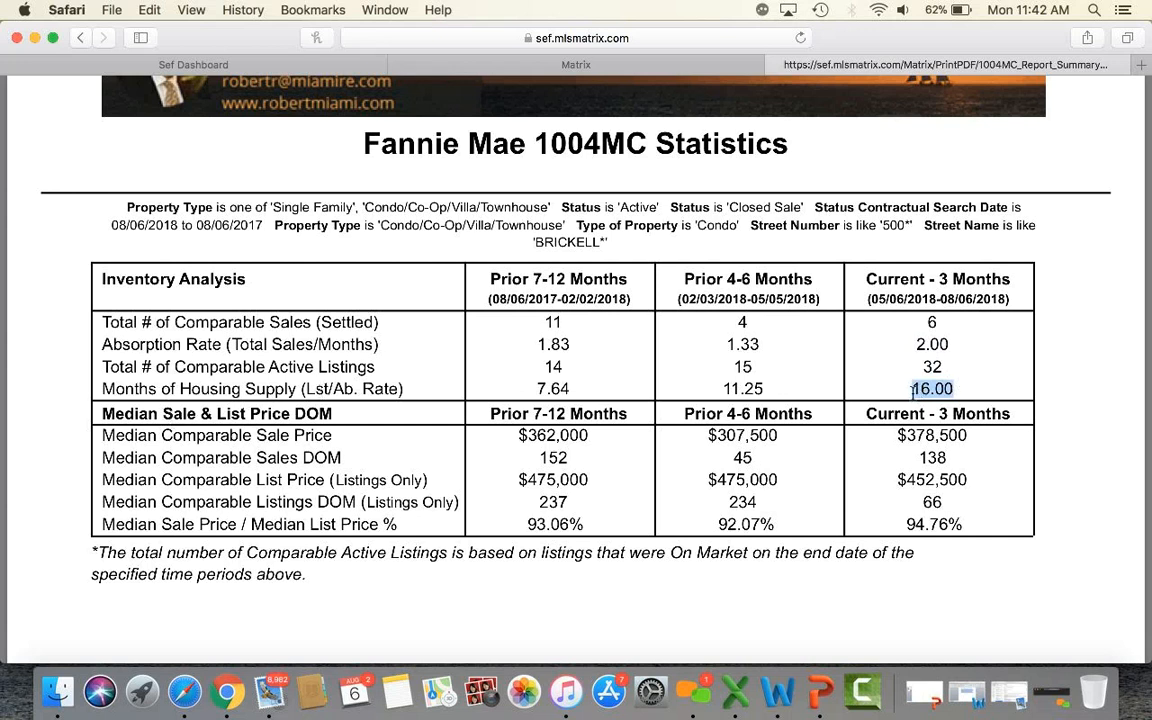
pyautogui.moveTo(912, 342); pyautogui.dragTo(958, 389)
pyautogui.click(1070, 390)
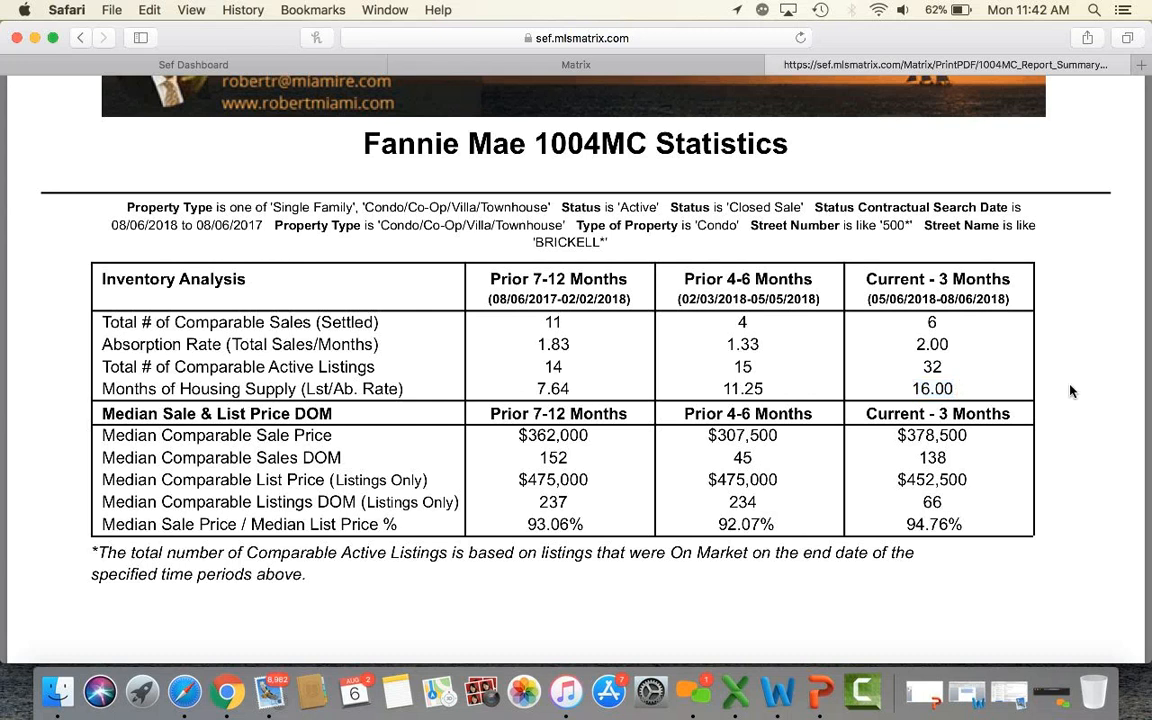
pyautogui.scroll(-1, 1070, 391)
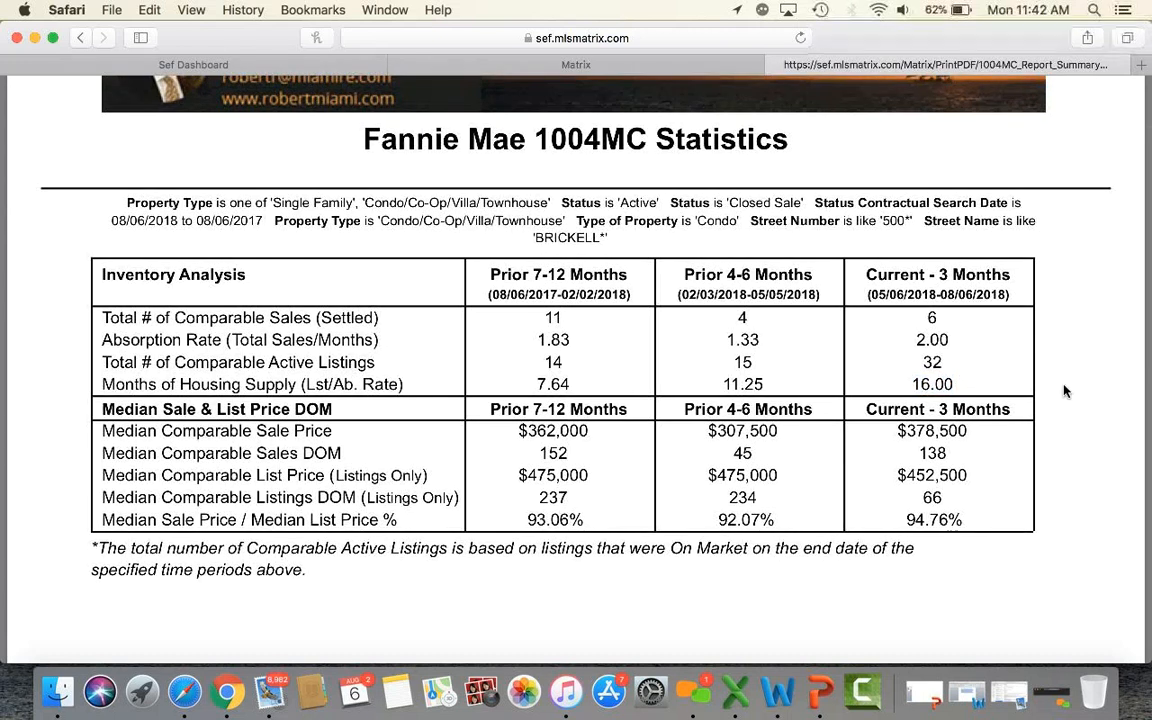
pyautogui.scroll(-3, 1065, 391)
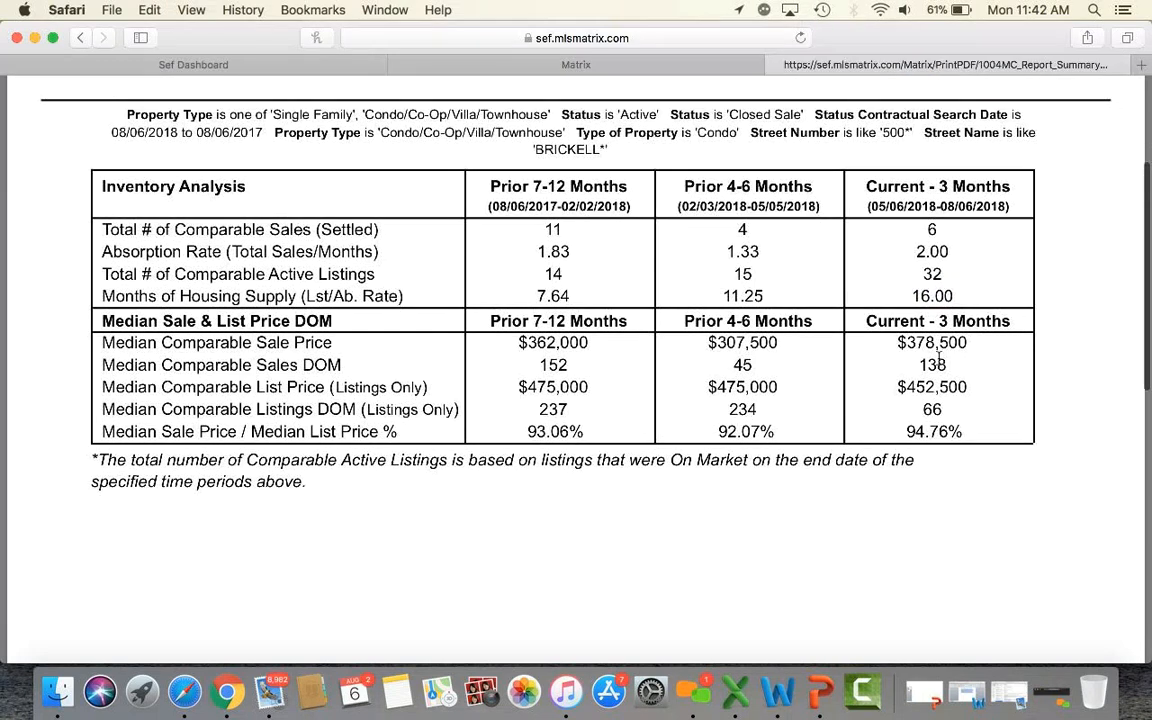
pyautogui.moveTo(900, 345); pyautogui.dragTo(977, 346)
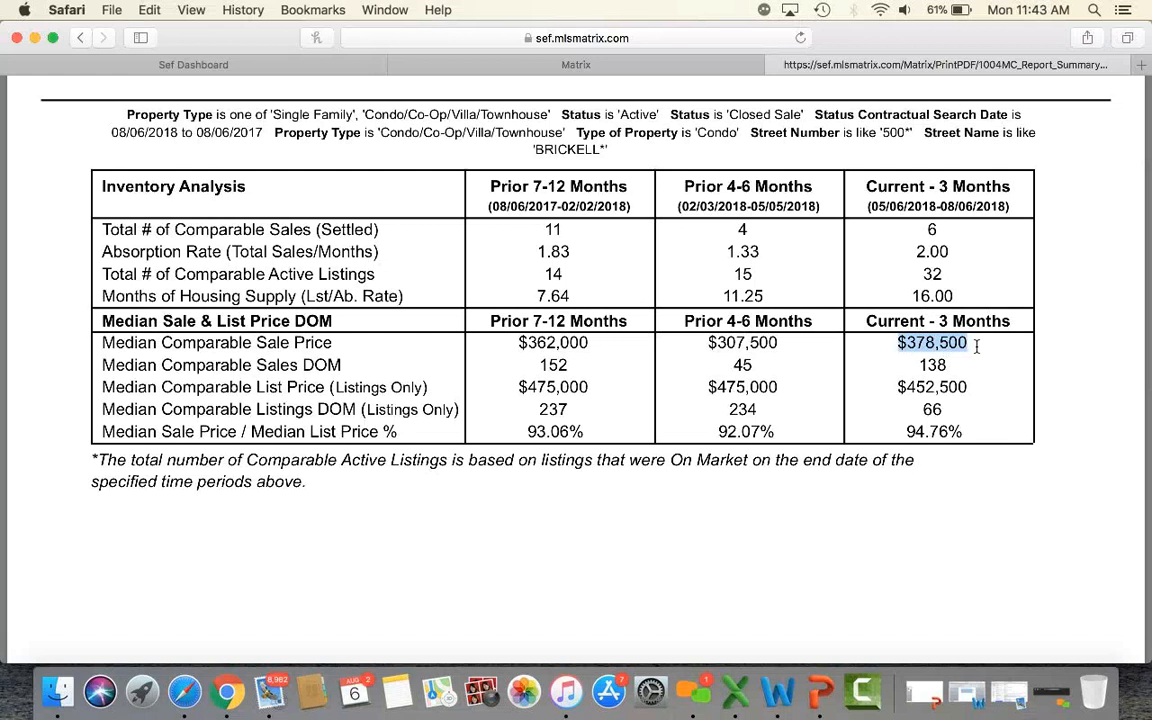
pyautogui.moveTo(920, 366); pyautogui.dragTo(954, 365)
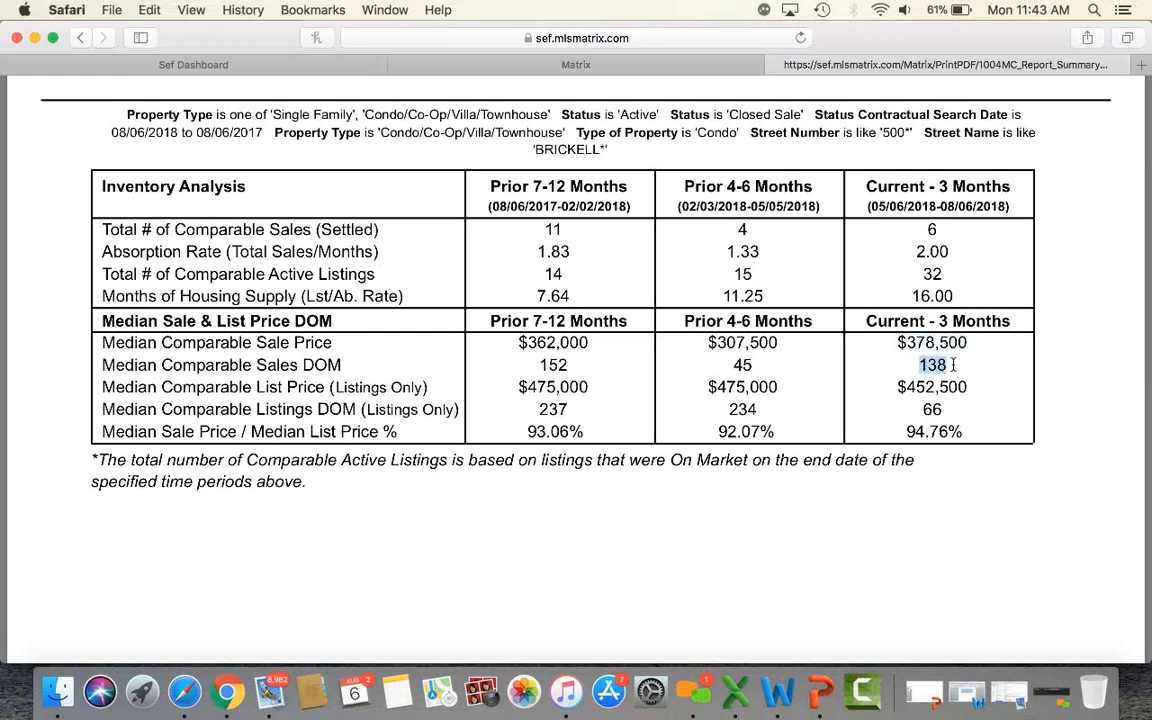
pyautogui.moveTo(898, 389); pyautogui.dragTo(968, 389)
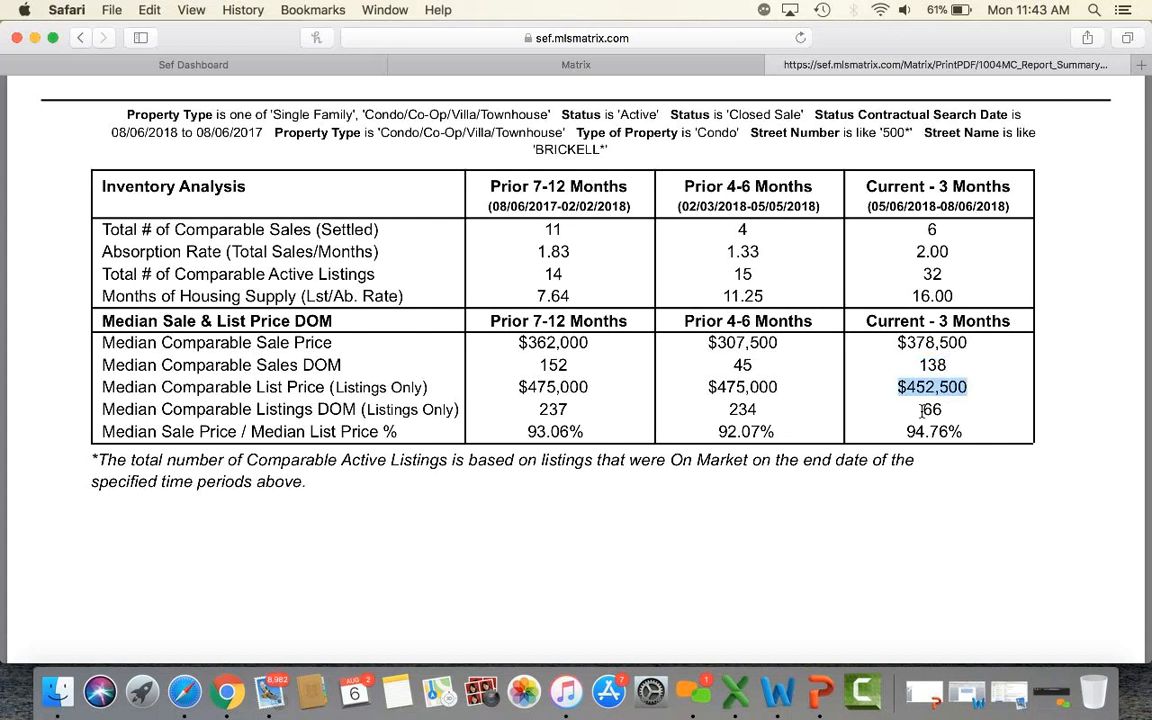
pyautogui.moveTo(920, 410); pyautogui.dragTo(941, 410)
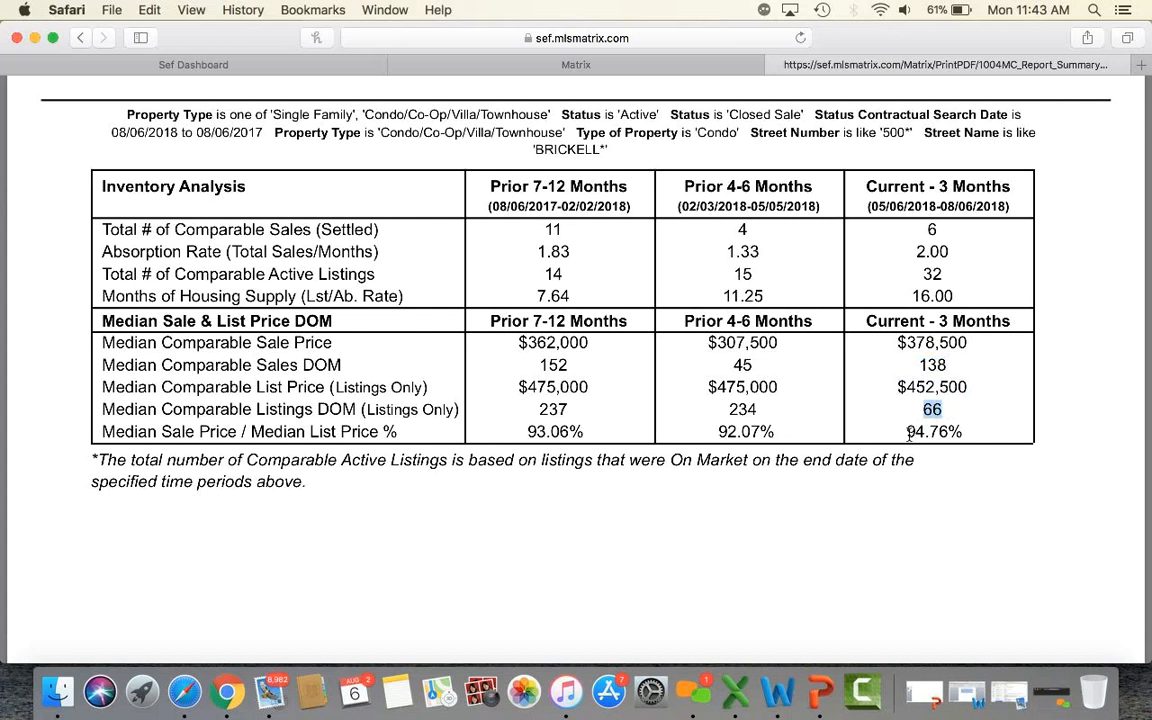
pyautogui.click(913, 432)
pyautogui.moveTo(913, 432); pyautogui.dragTo(966, 433)
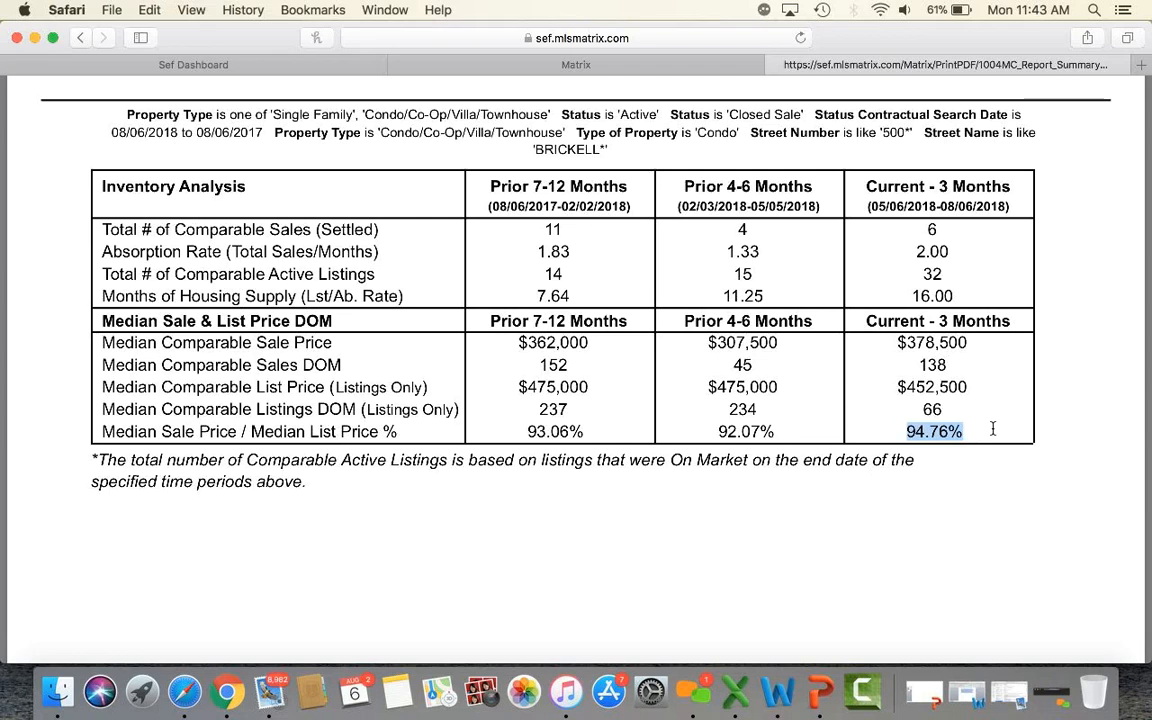
pyautogui.scroll(-1, 992, 428)
pyautogui.scroll(5, 995, 424)
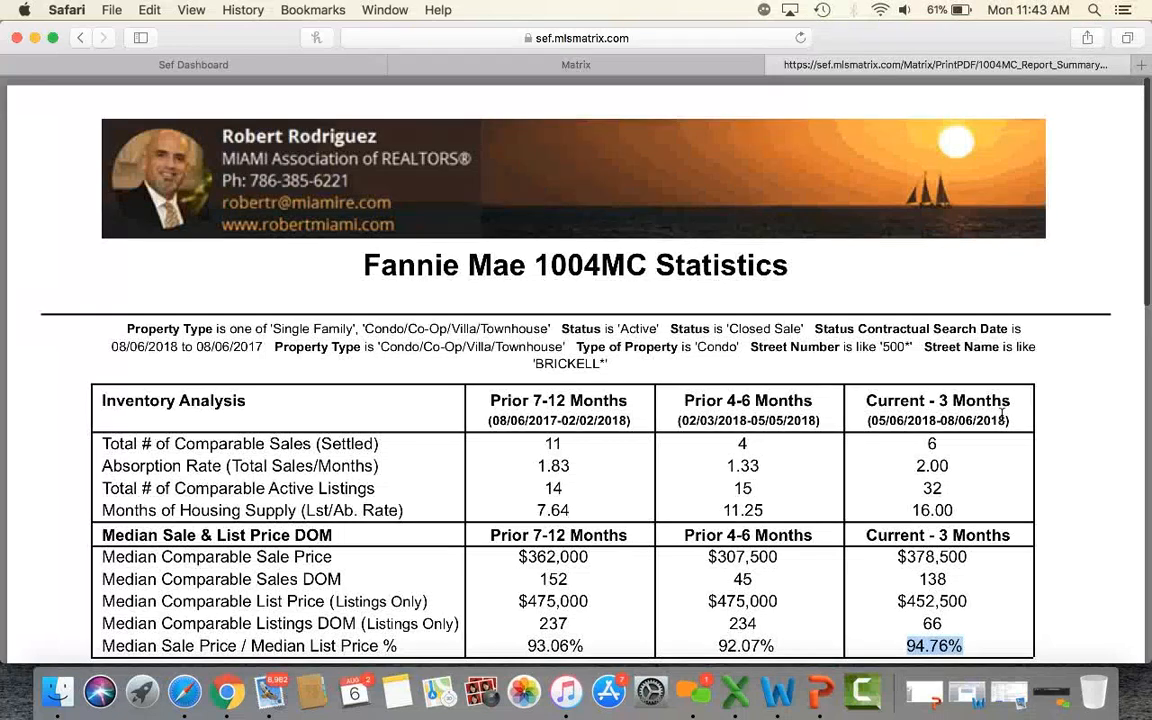
pyautogui.scroll(-4, 1001, 417)
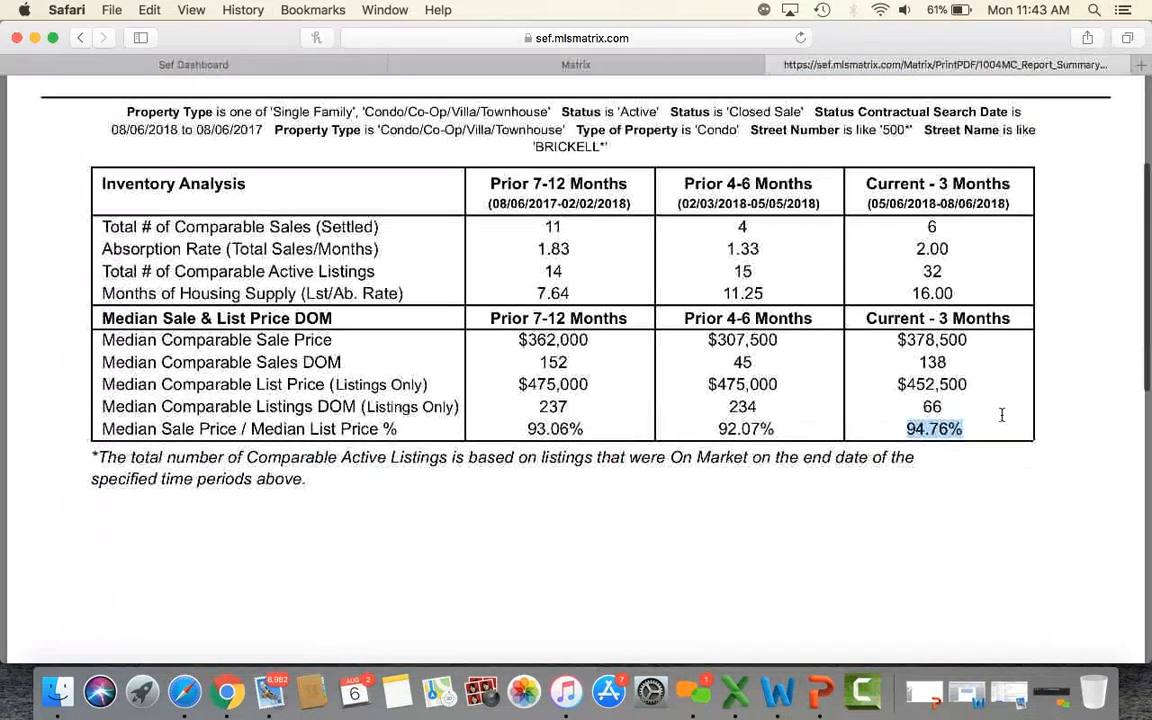
pyautogui.scroll(4, 1000, 401)
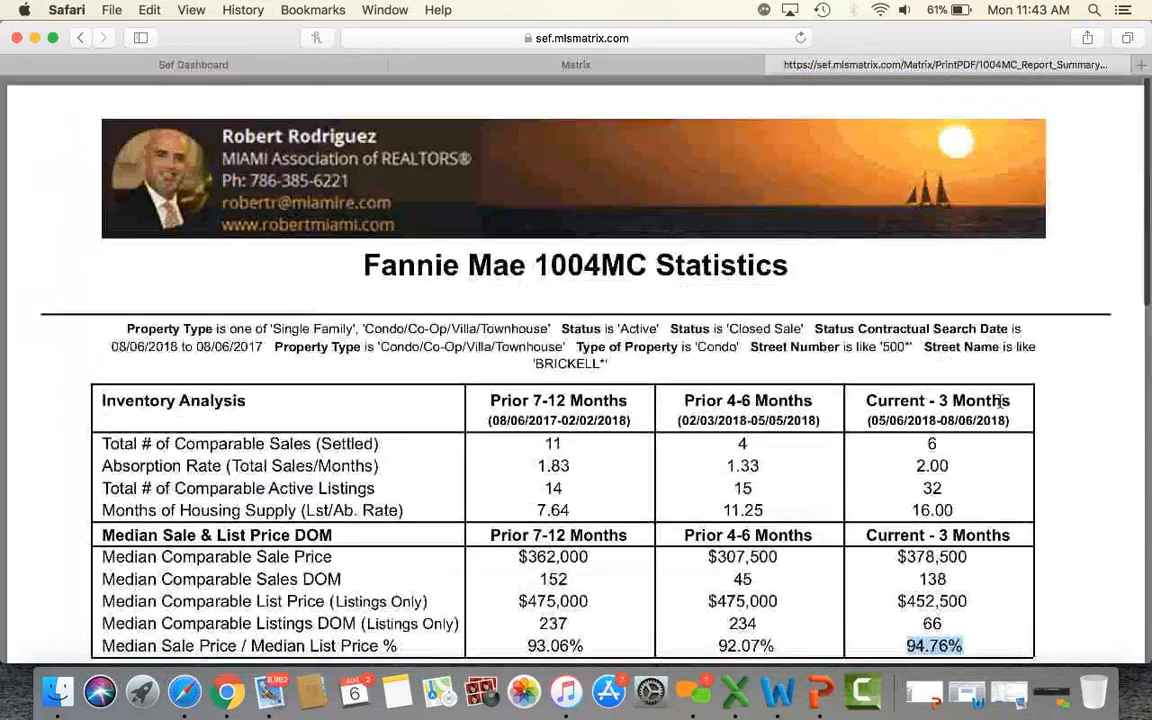
# Close the report and remove the 500 street number and BRICKELL street name criteria.
pyautogui.click(776, 65)
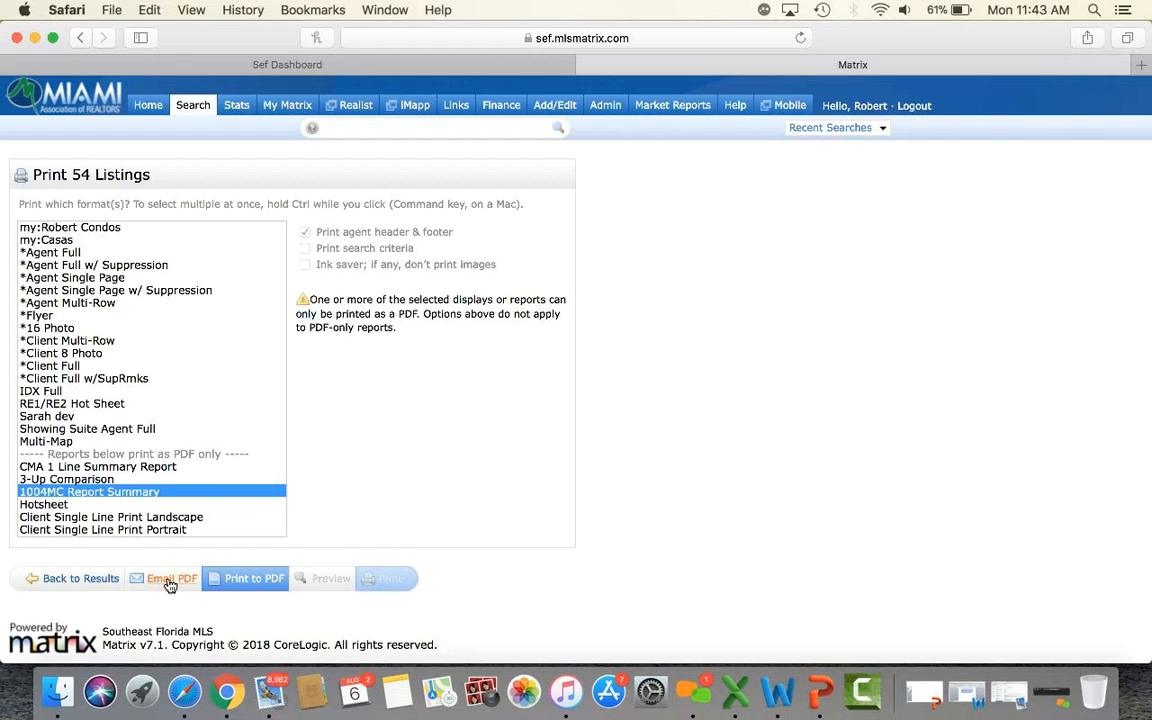
pyautogui.click(104, 581)
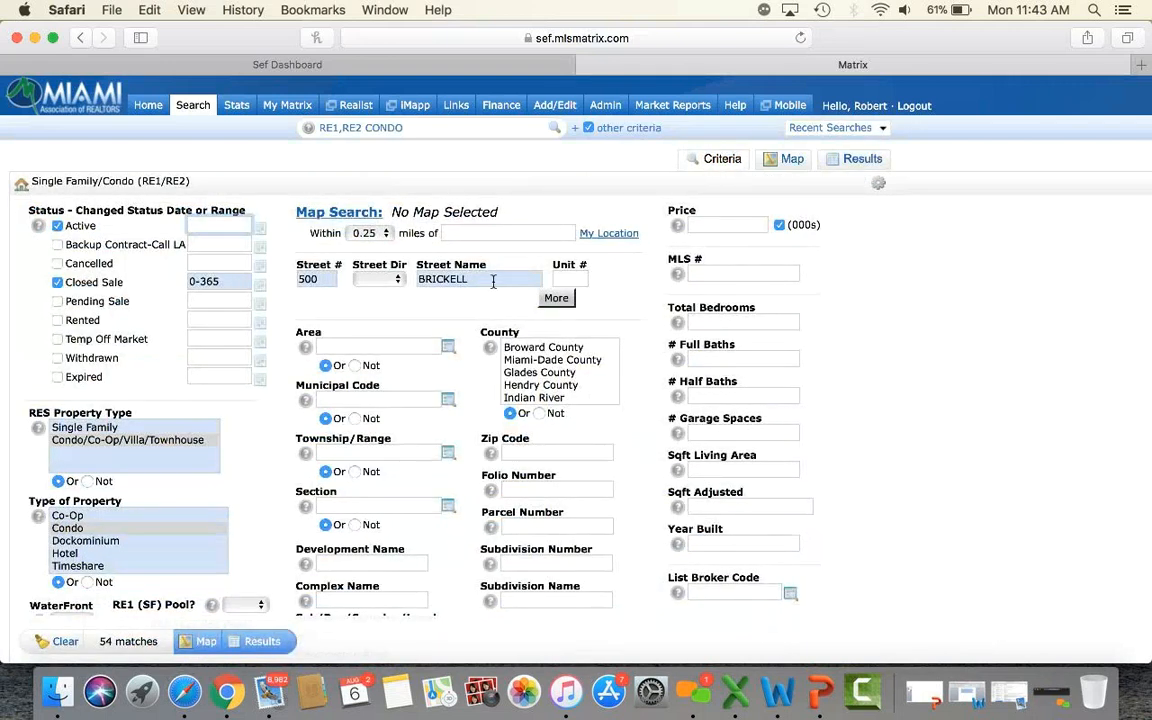
pyautogui.doubleClick(493, 282)
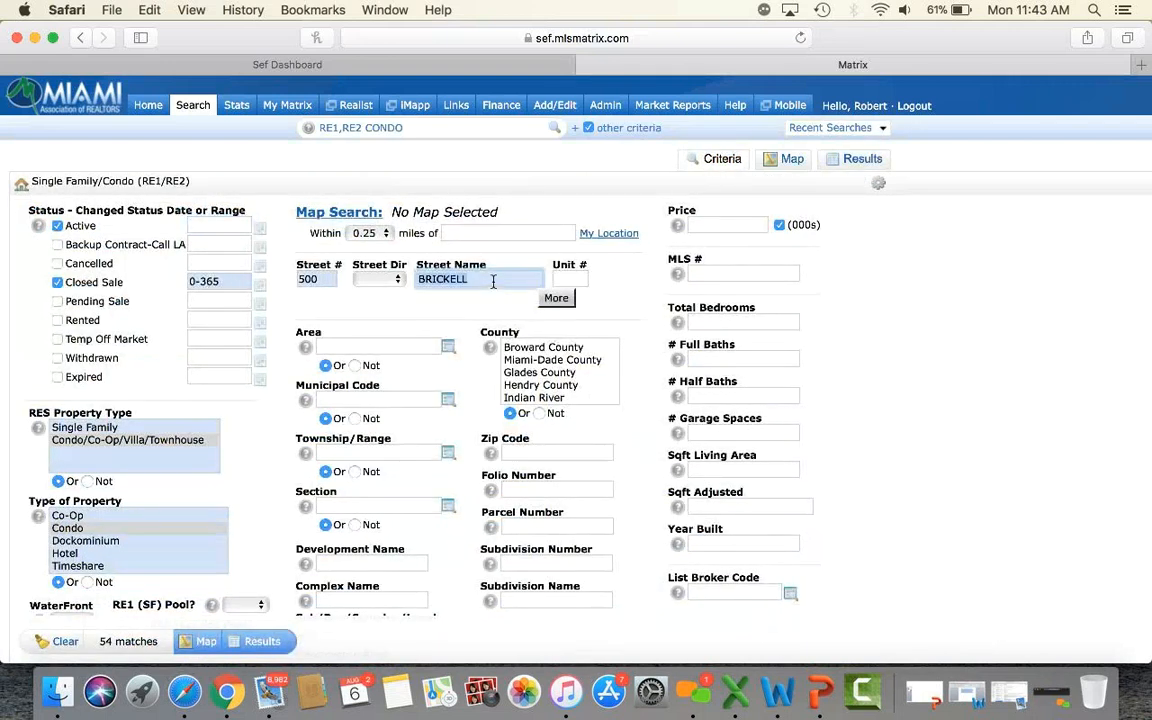
pyautogui.press('BackSpace')
pyautogui.doubleClick(316, 281)
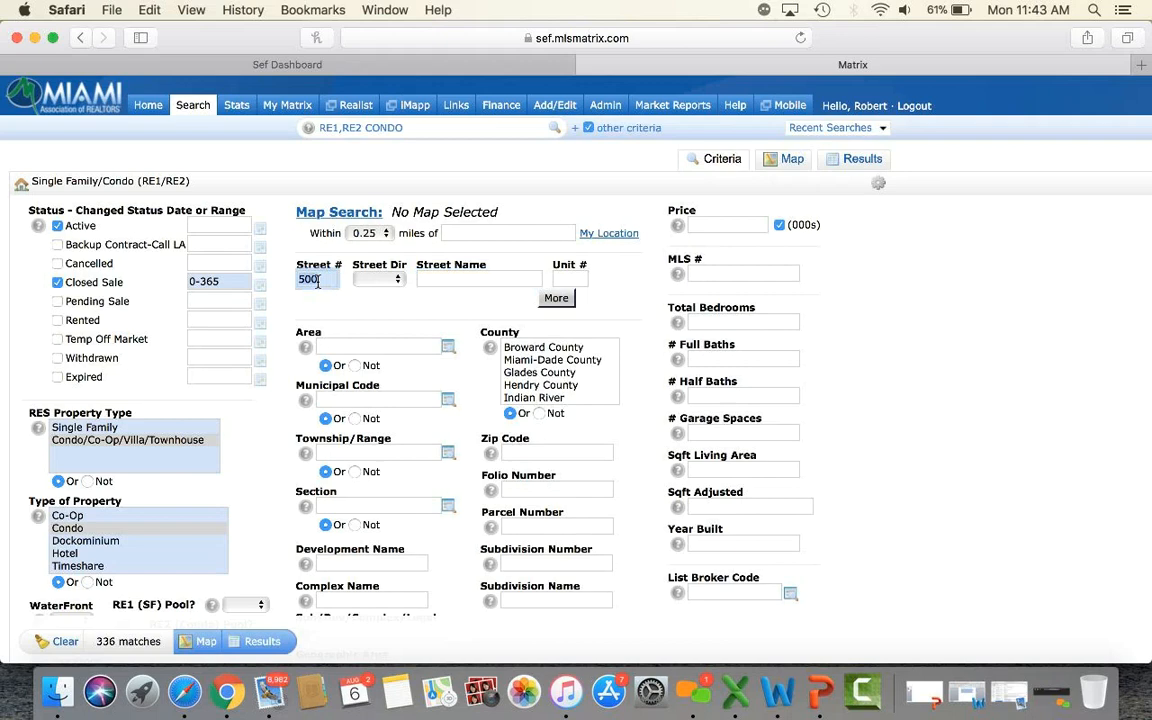
pyautogui.press('BackSpace')
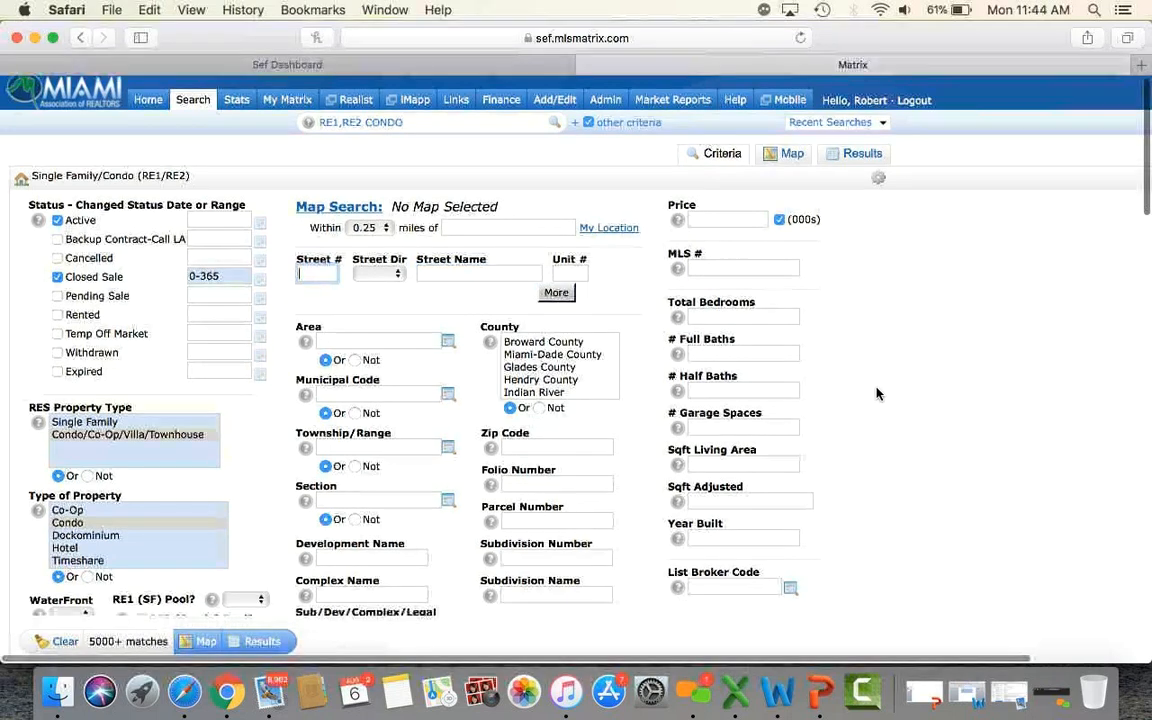
# Enter 33131 as the Zip Code criterion and run the search.
pyautogui.scroll(-5, 876, 393)
pyautogui.click(566, 231)
pyautogui.write('33131')
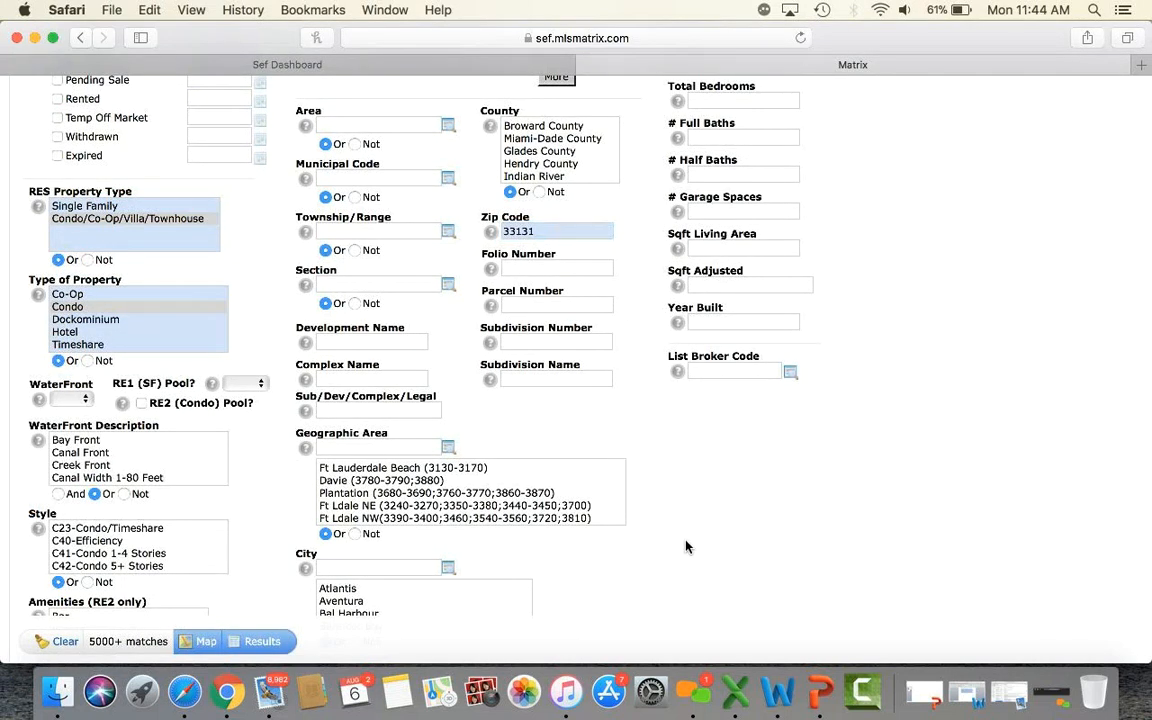
pyautogui.click(262, 642)
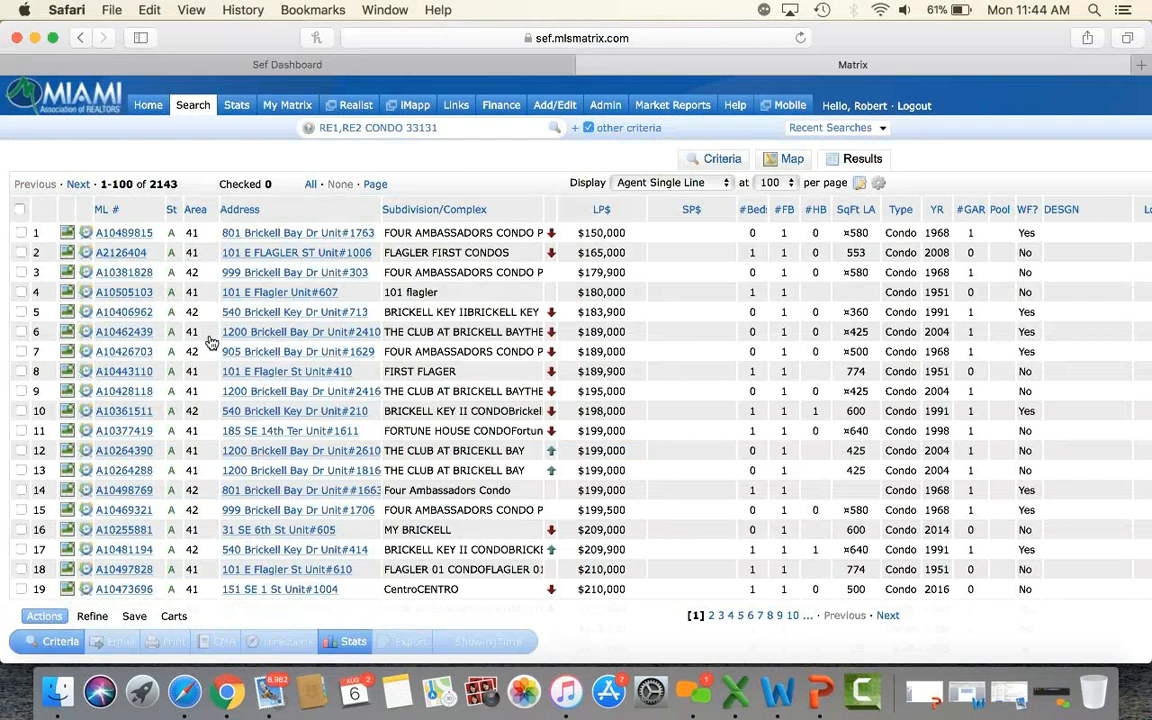
# Check all 2143 zip 33131 listings and print them as a 1004MC Report Summary PDF.
pyautogui.click(310, 185)
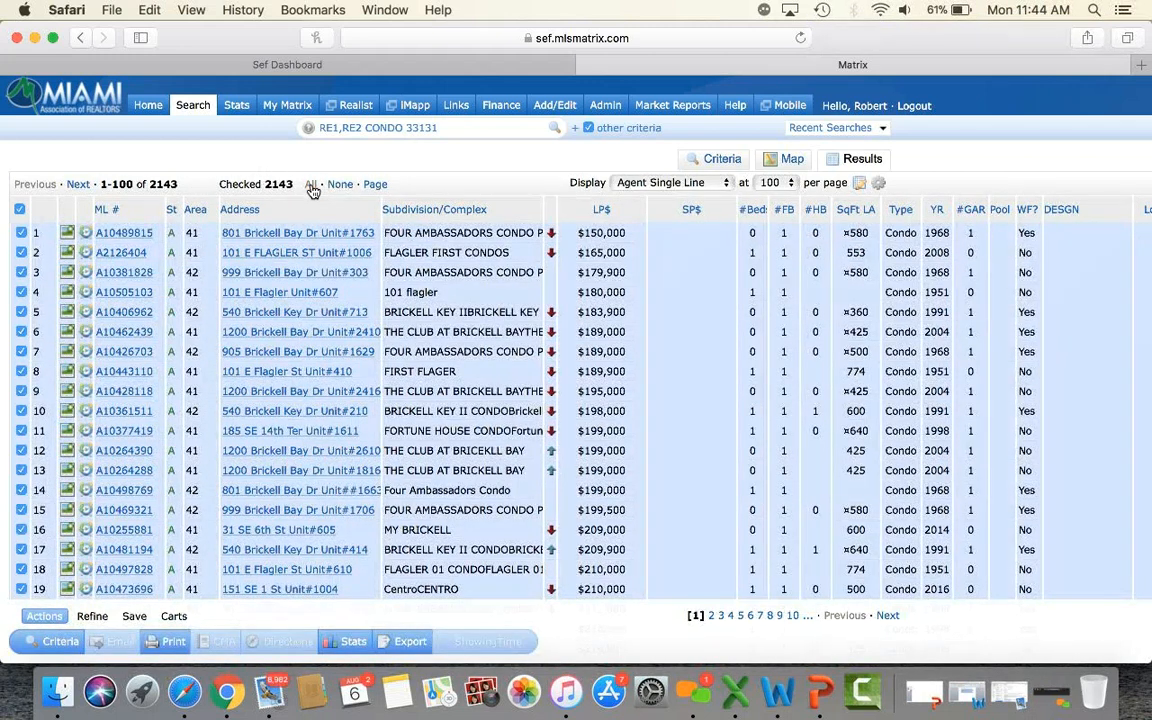
pyautogui.click(172, 645)
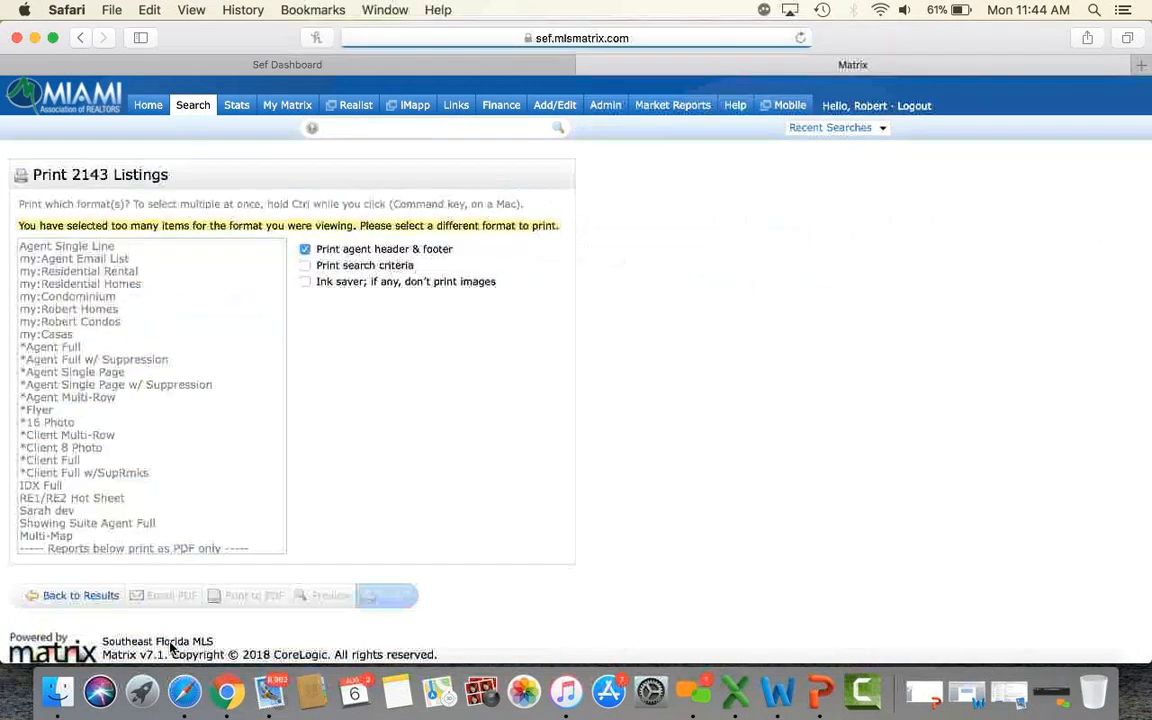
pyautogui.scroll(-3, 128, 425)
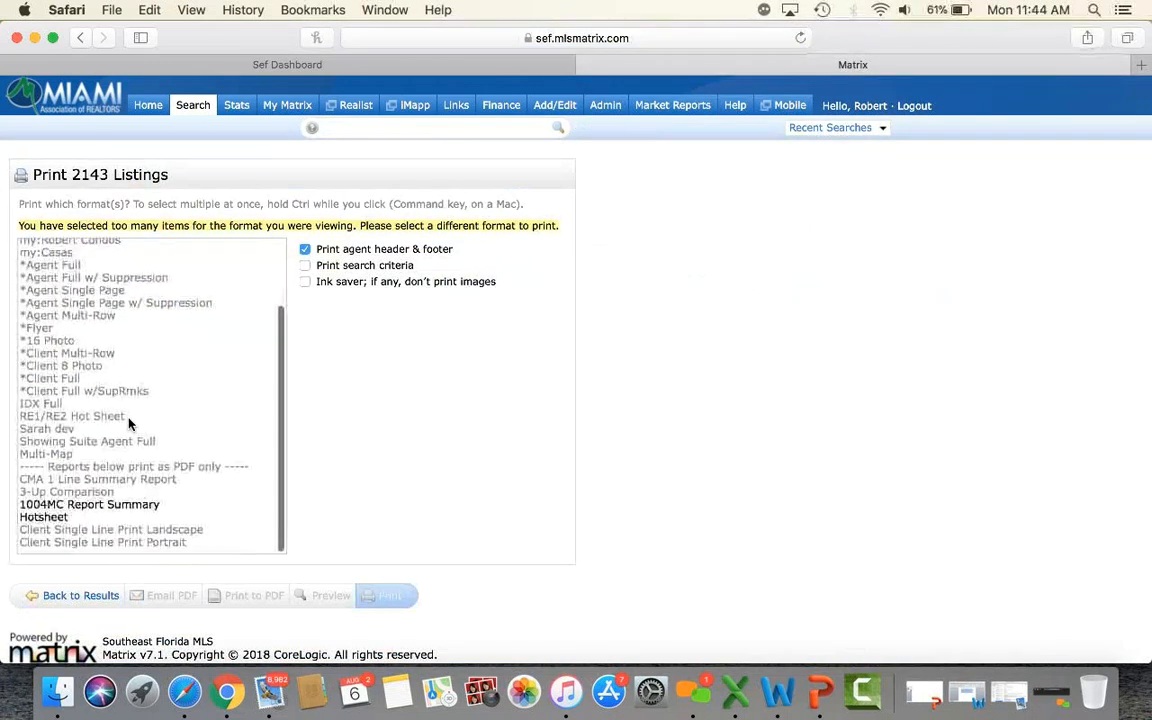
pyautogui.click(115, 509)
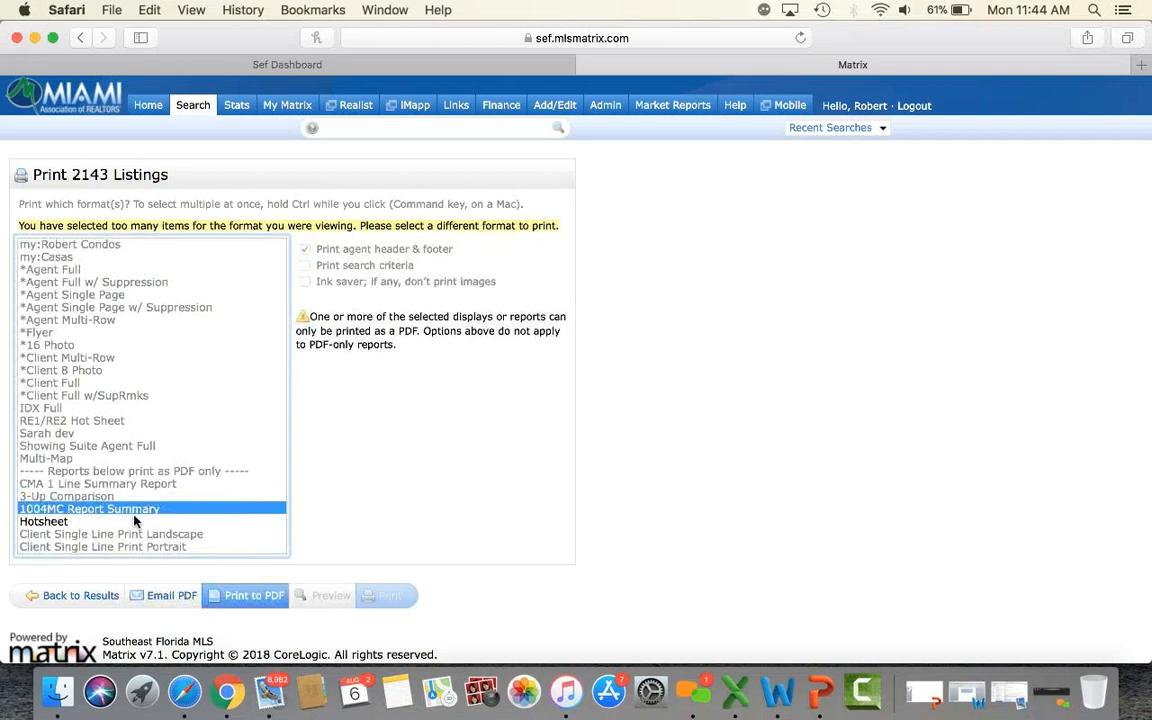
pyautogui.click(249, 598)
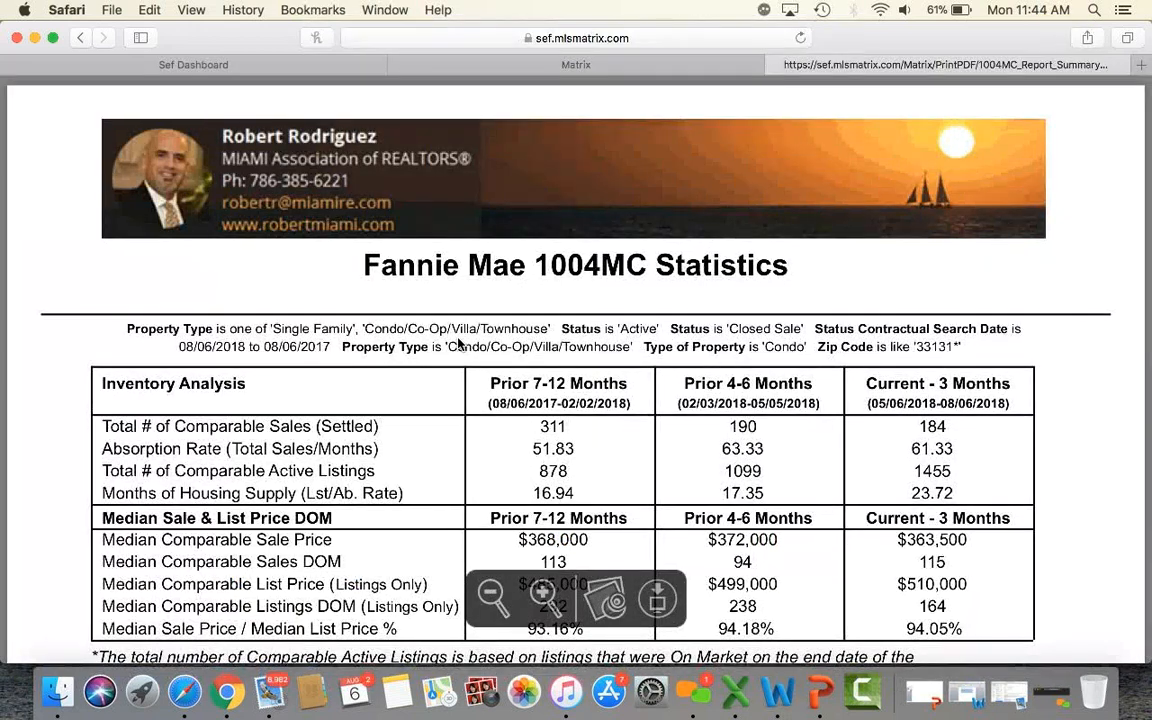
pyautogui.scroll(-2, 458, 343)
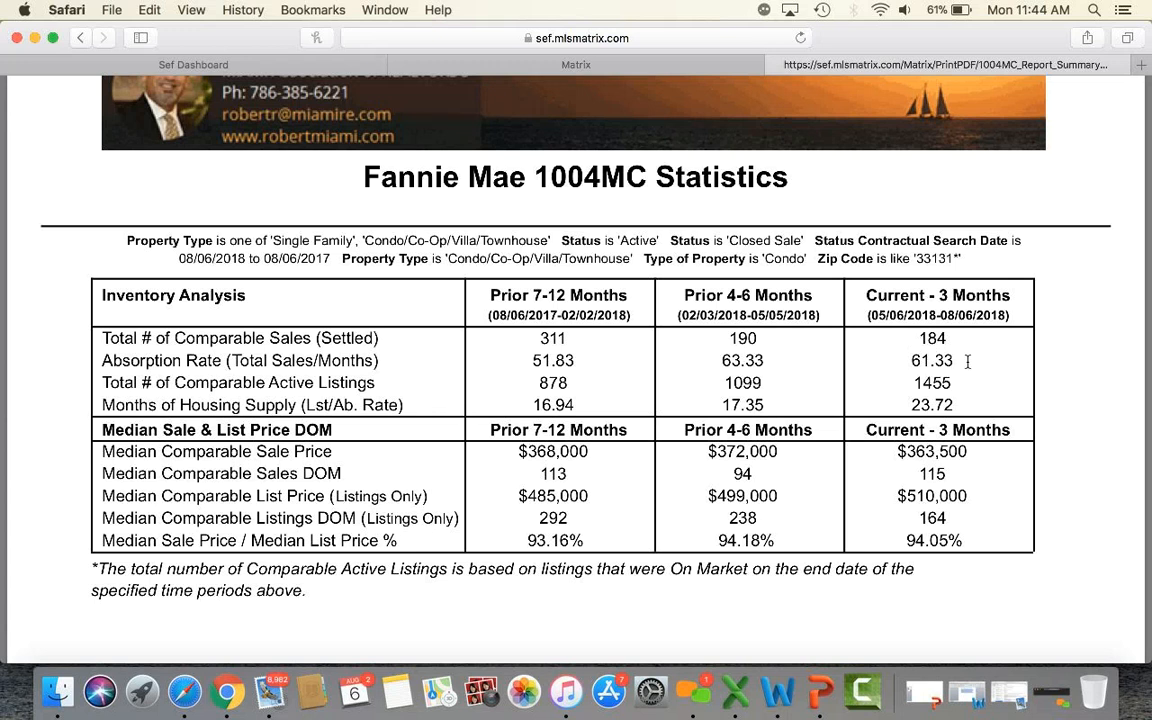
pyautogui.moveTo(914, 387); pyautogui.dragTo(956, 388)
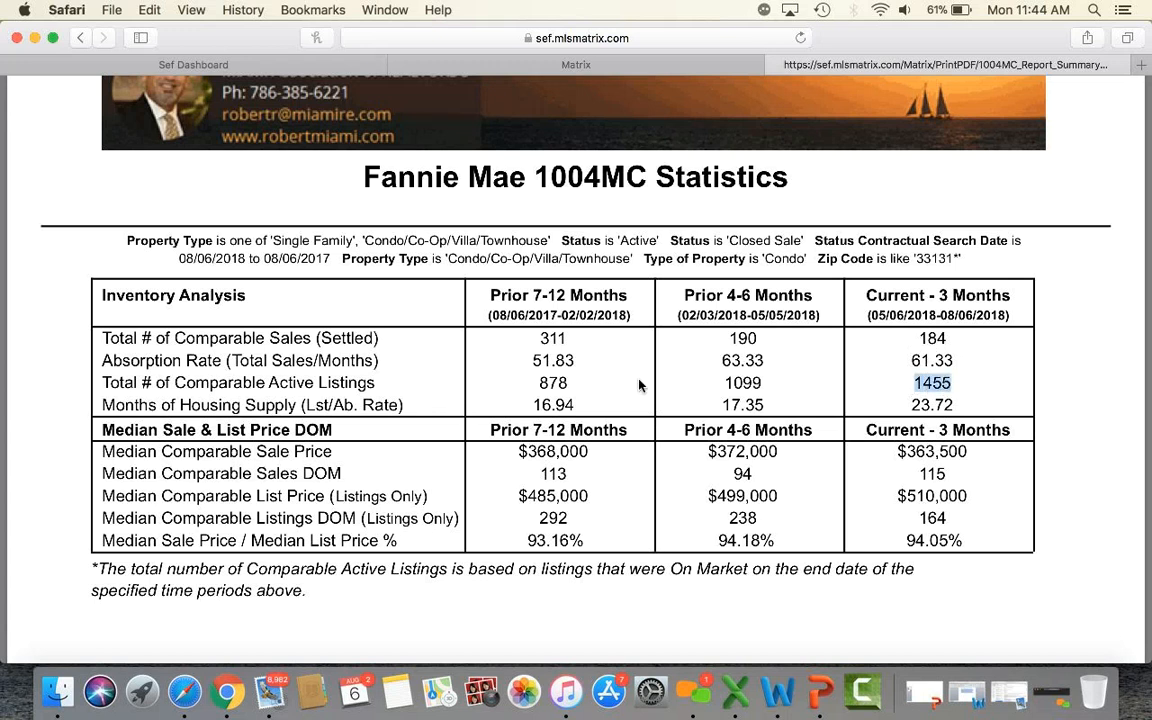
pyautogui.moveTo(537, 384); pyautogui.dragTo(570, 385)
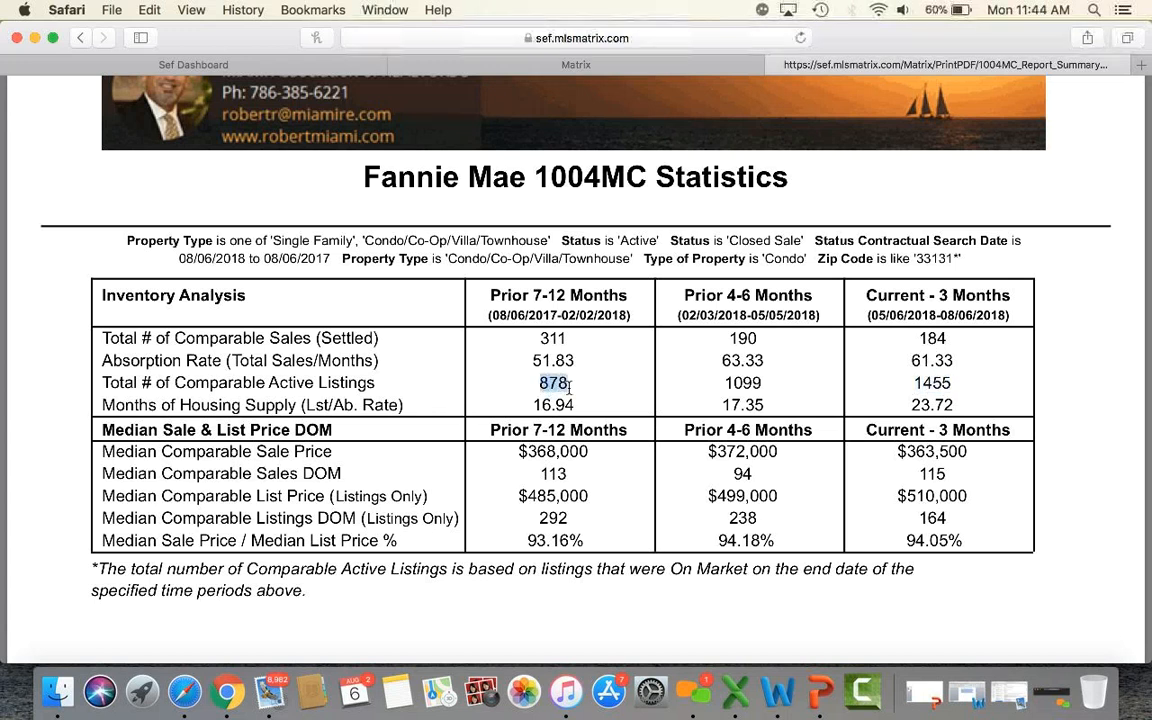
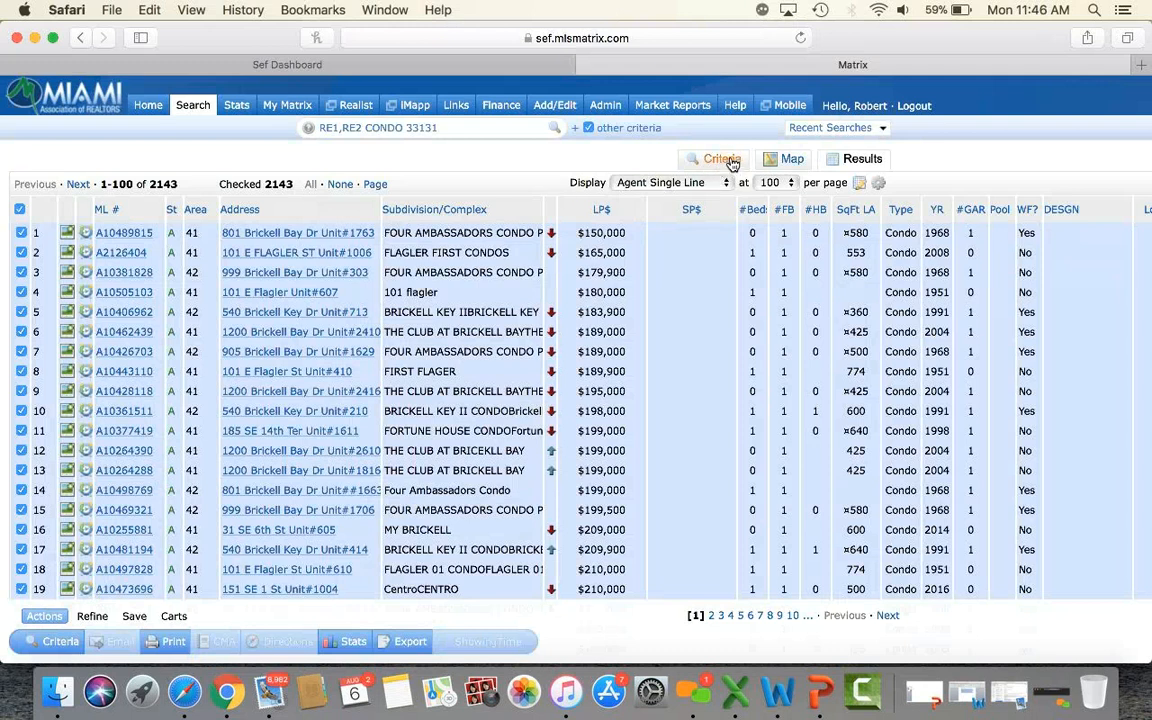
# Go back to the Matrix home dashboard from the 2143-listing 33131 condo results.
pyautogui.click(146, 107)
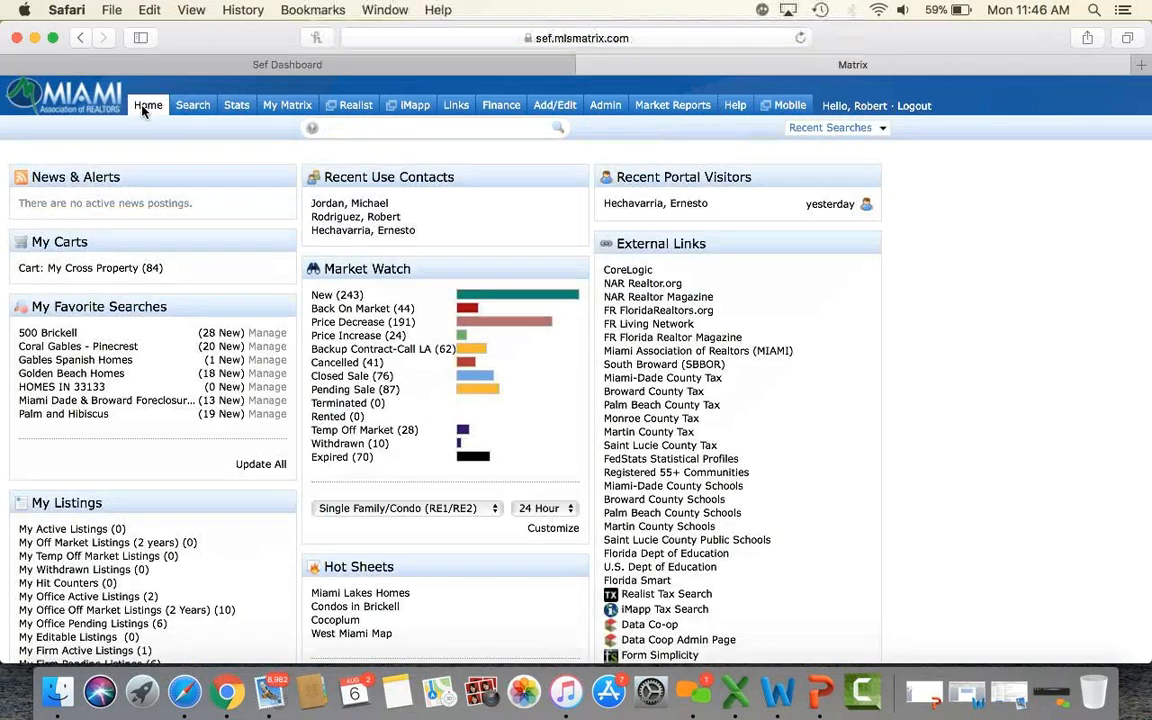
# Open the Stats page with its system presets and empty search form.
pyautogui.click(237, 106)
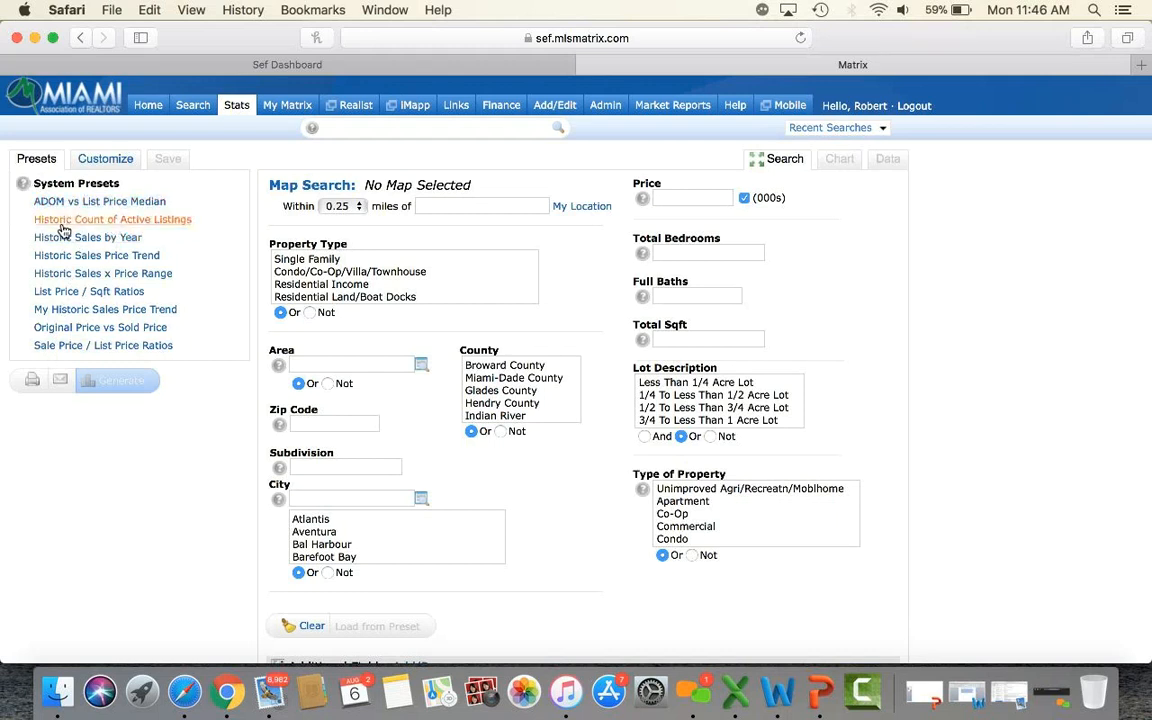
# Generate the Historic Count of Active Listings chart for Single Family homes in DORAL.
pyautogui.click(143, 224)
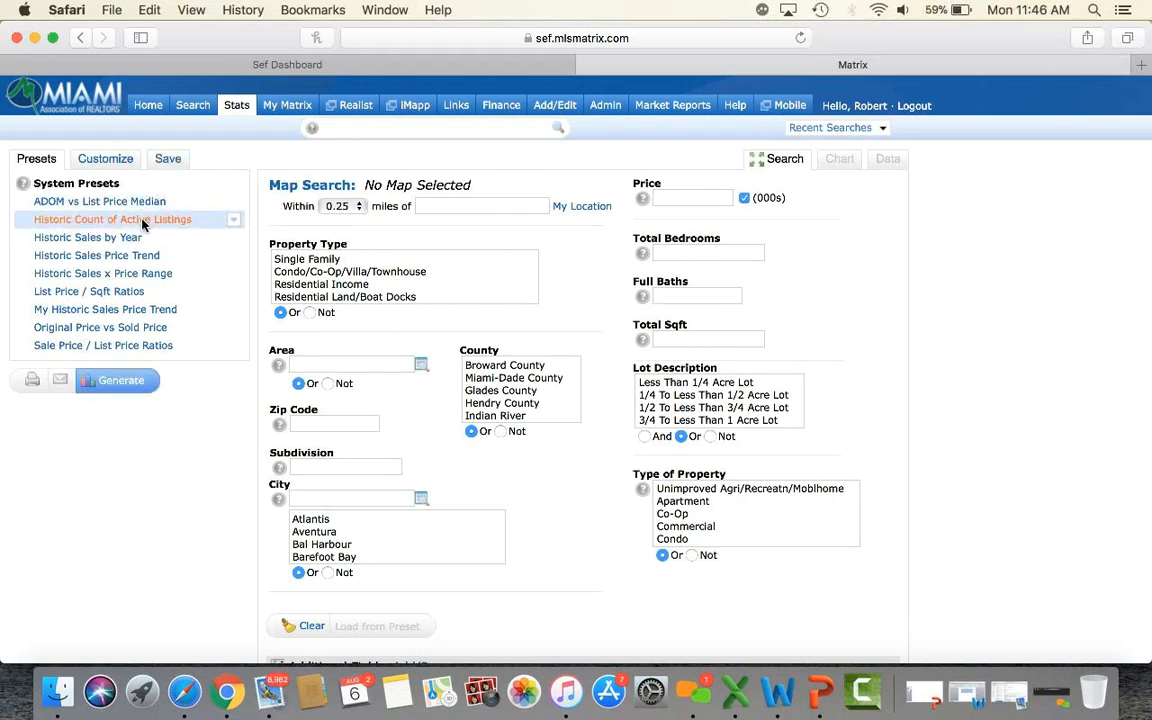
pyautogui.click(302, 261)
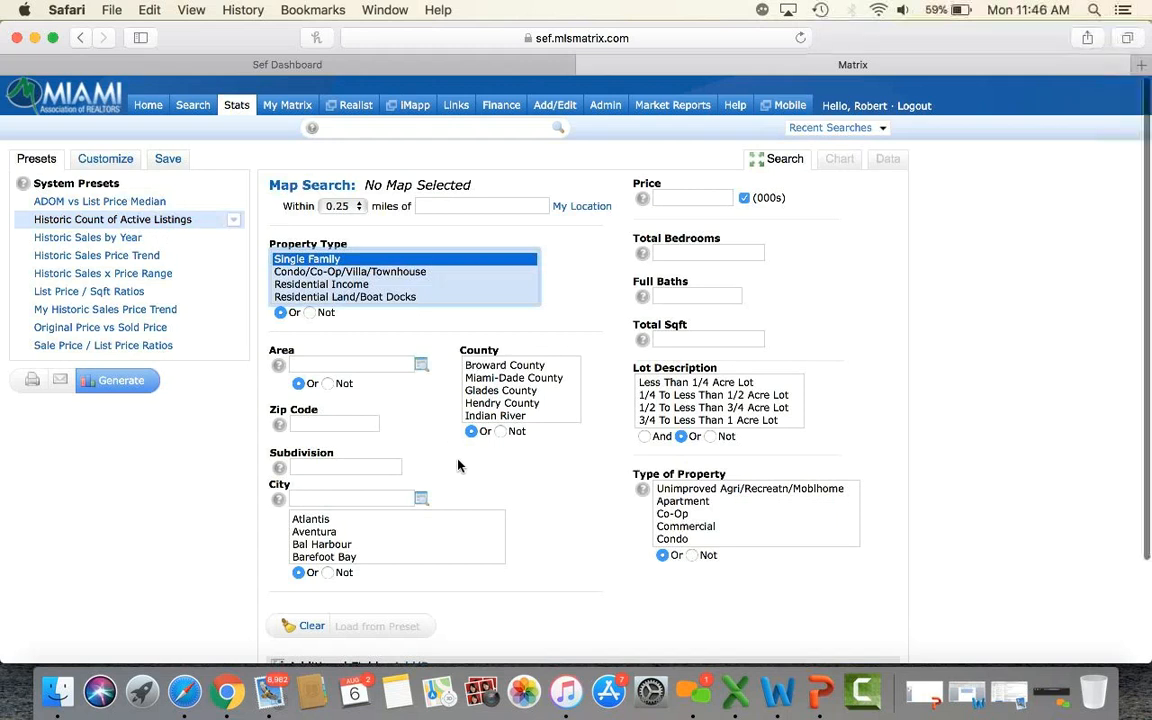
pyautogui.scroll(-2, 411, 412)
pyautogui.click(338, 457)
pyautogui.write('DORAL')
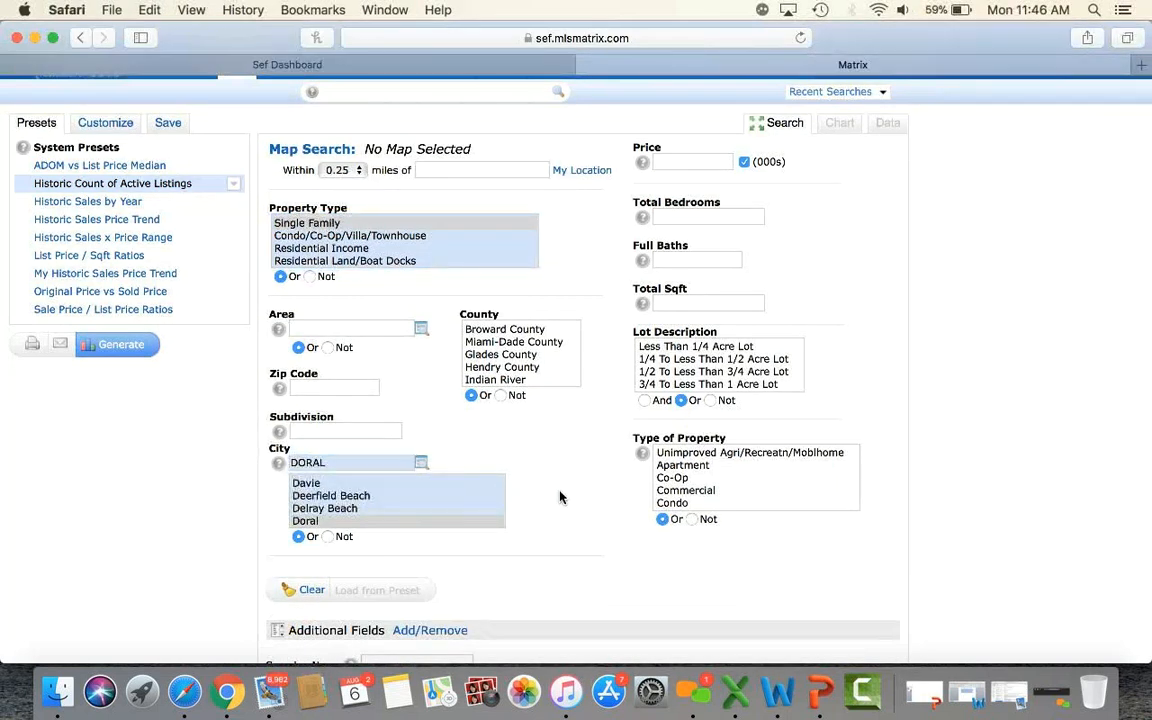
pyautogui.scroll(-2, 560, 497)
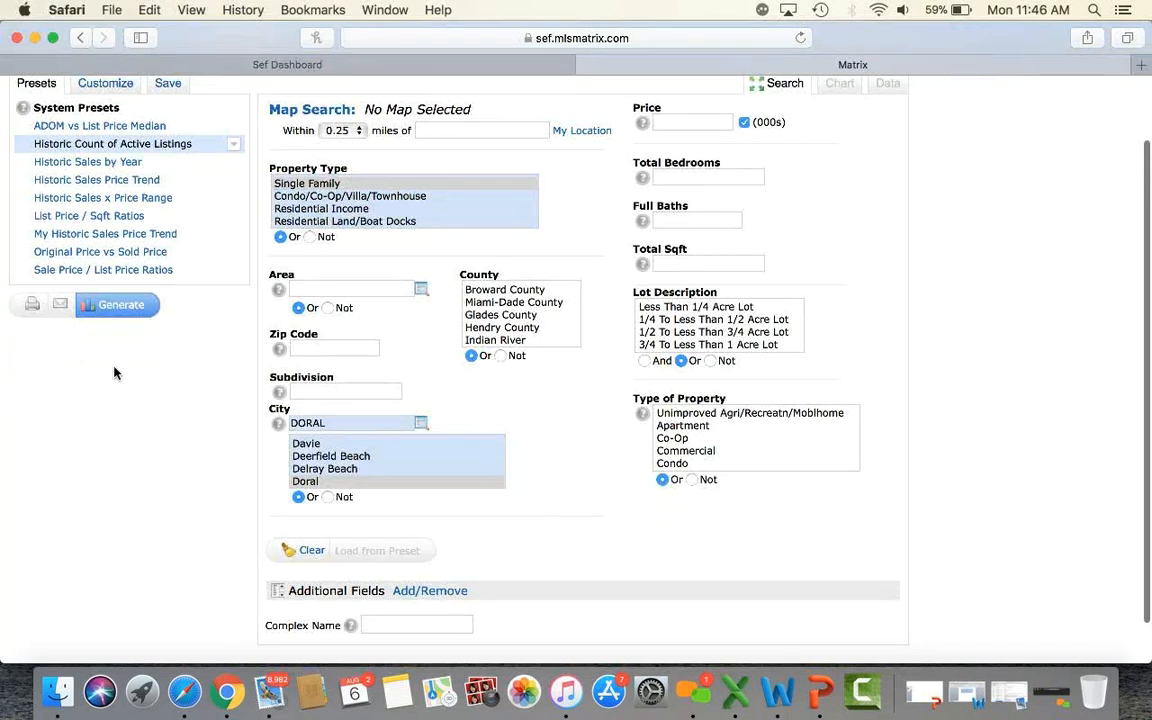
pyautogui.click(117, 305)
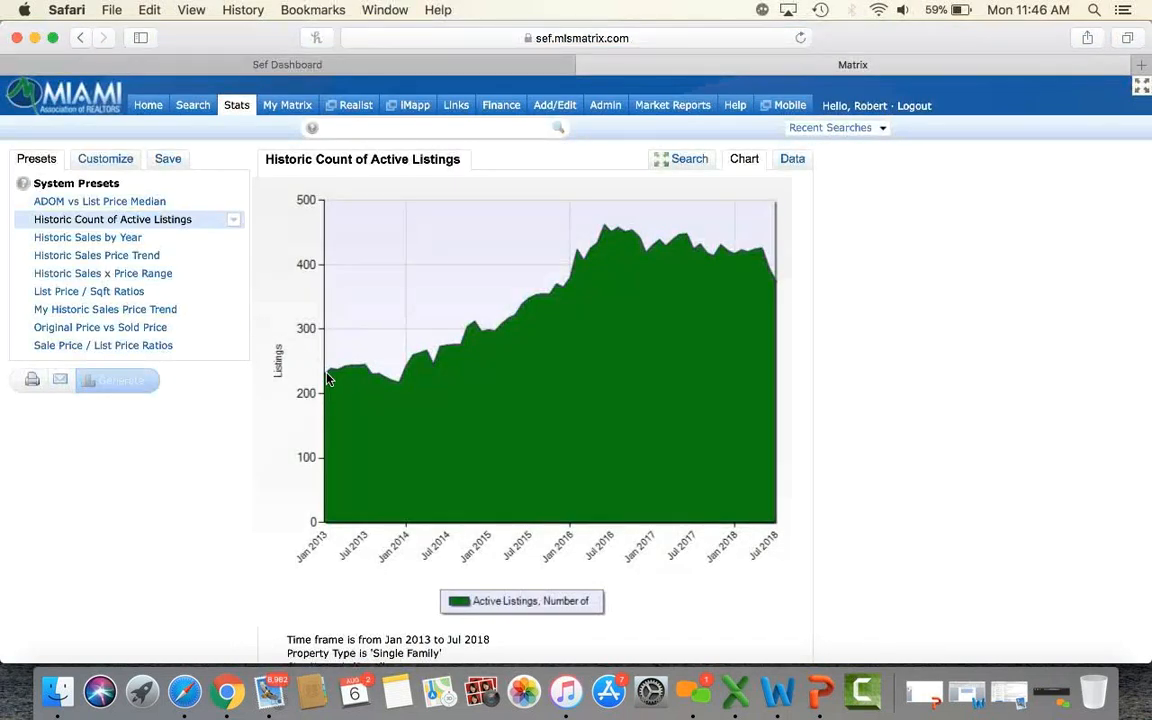
# Read the Doral active-listings chart values (239 to 376), then switch to its data table.
pyautogui.moveTo(328, 378)
pyautogui.moveTo(775, 285)
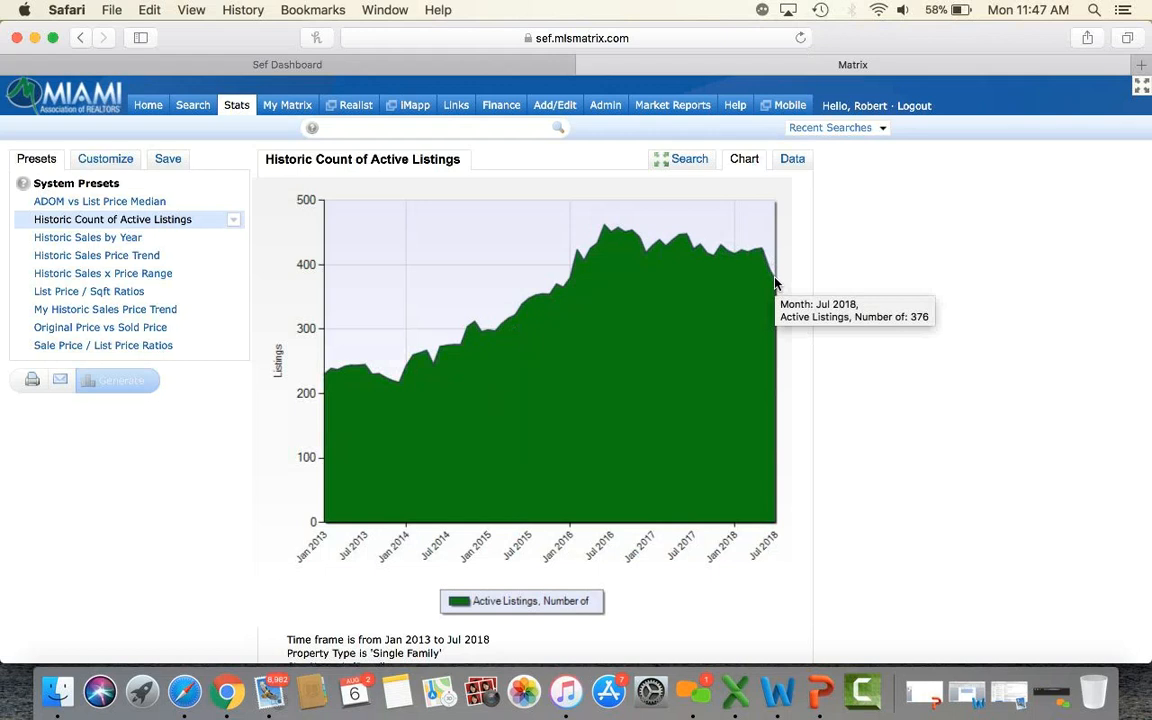
pyautogui.click(797, 161)
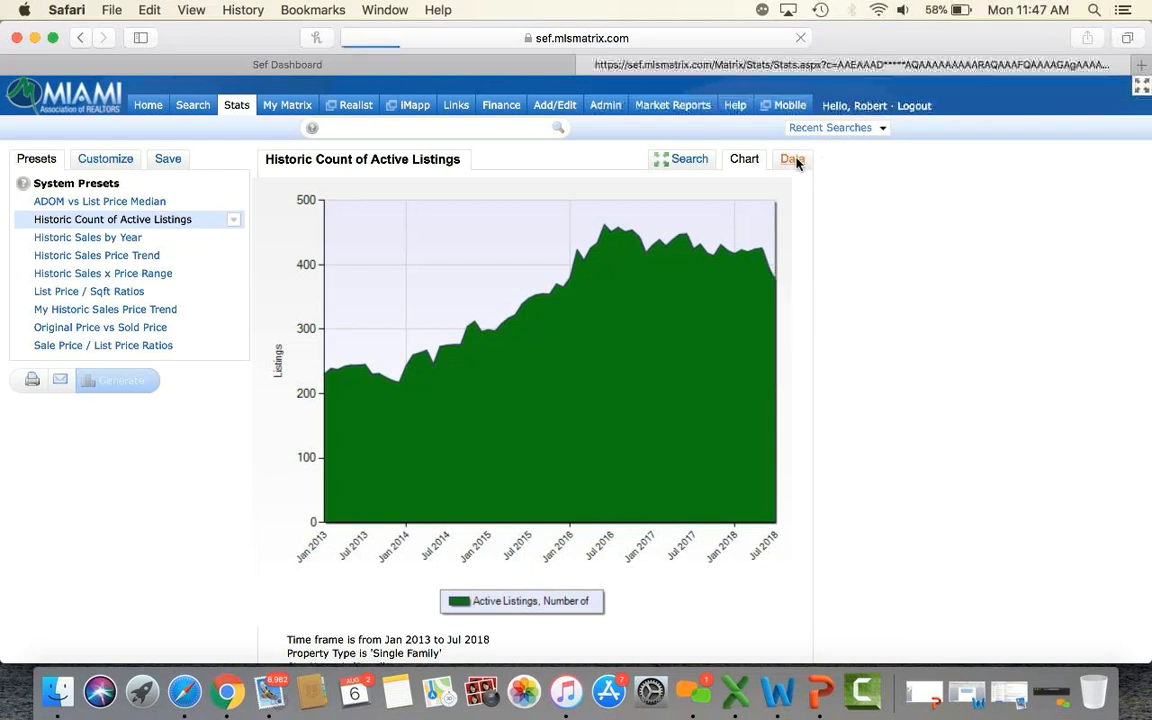
# Review the 2013–2018 monthly Doral active-listings table, then select the Historic Sales by Year preset.
pyautogui.scroll(-1, 885, 390)
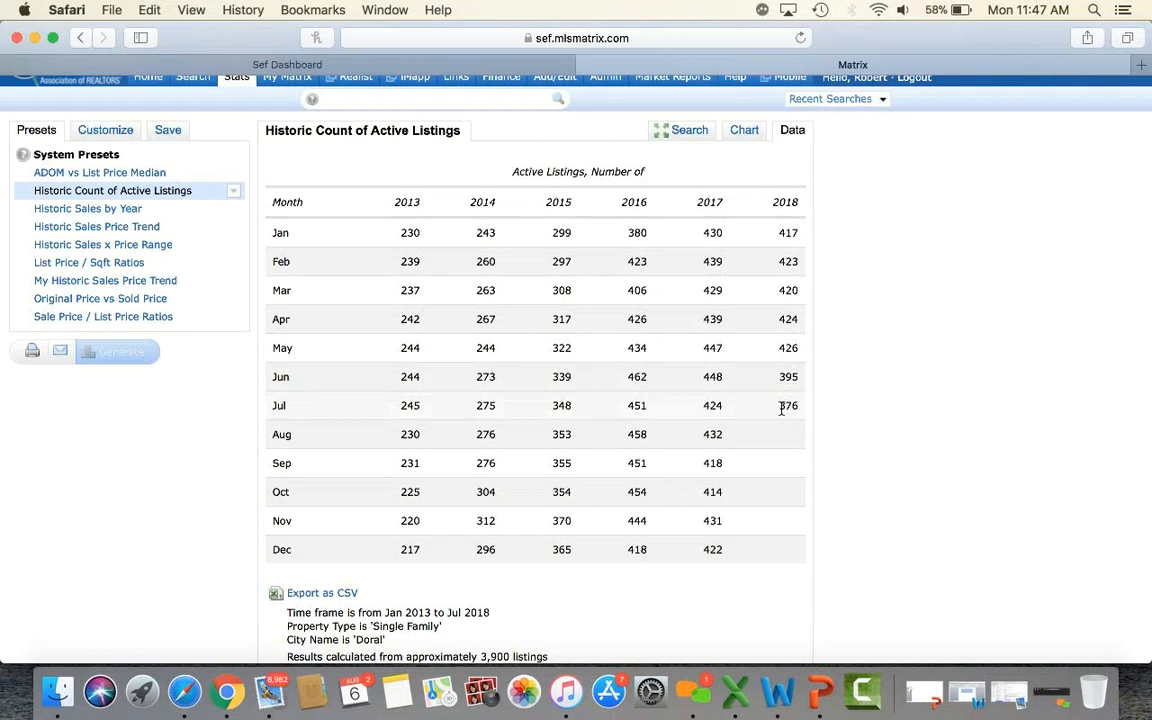
pyautogui.scroll(-2, 946, 333)
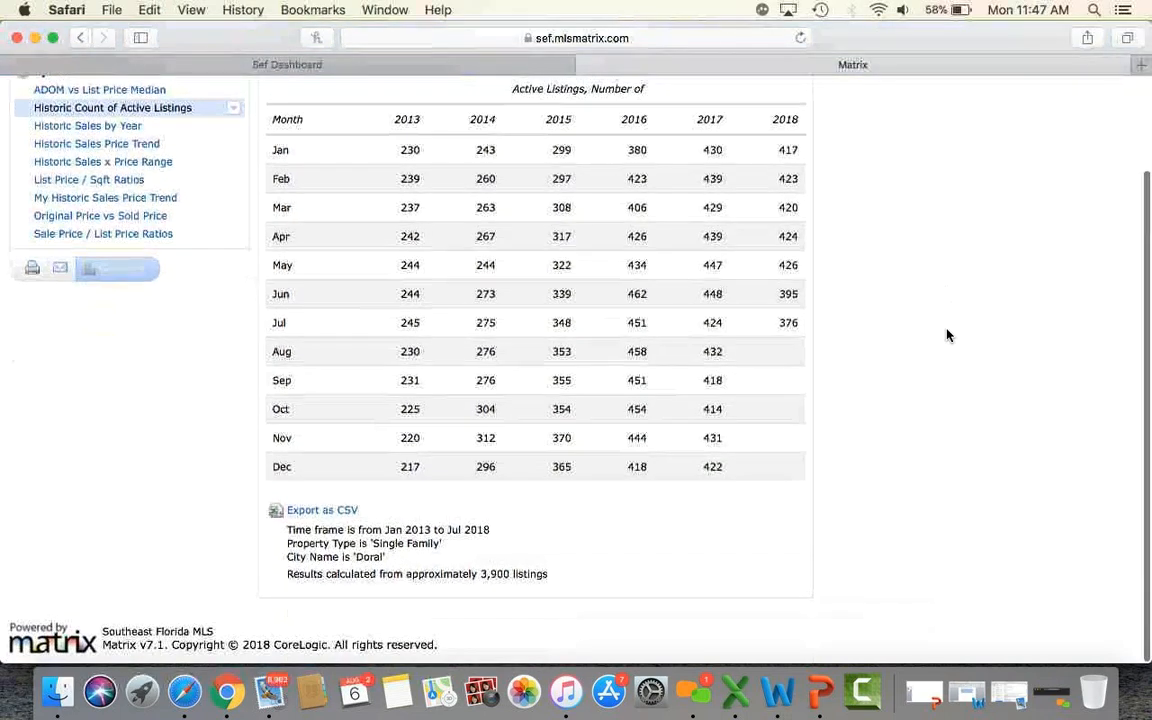
pyautogui.scroll(3, 946, 333)
pyautogui.scroll(-1, 946, 333)
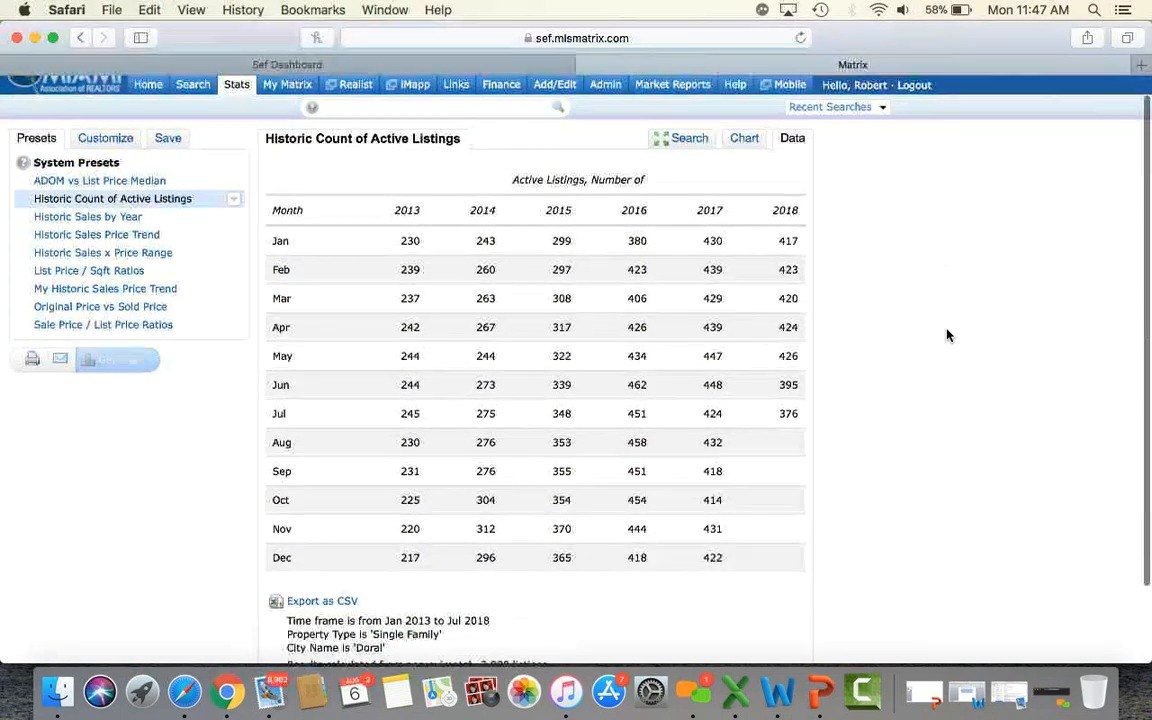
pyautogui.click(126, 218)
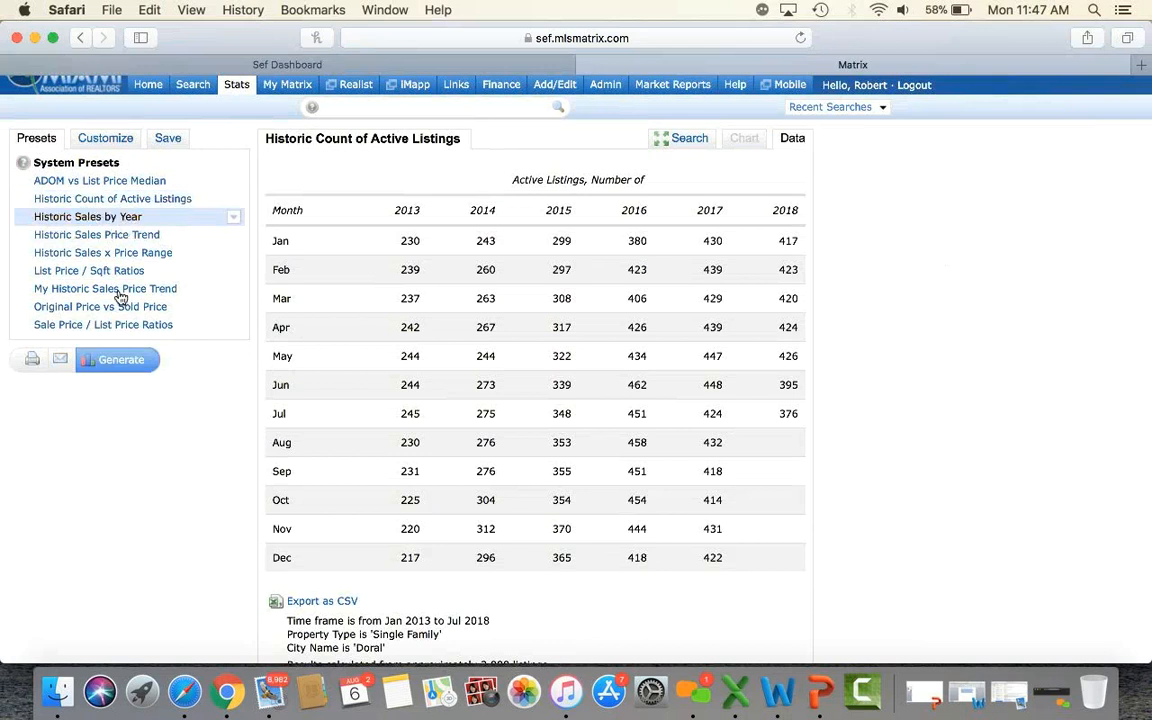
# Generate and review the Historic Sales by Year table of Doral sales, Jan 2012–Dec 2017, then reload.
pyautogui.click(122, 361)
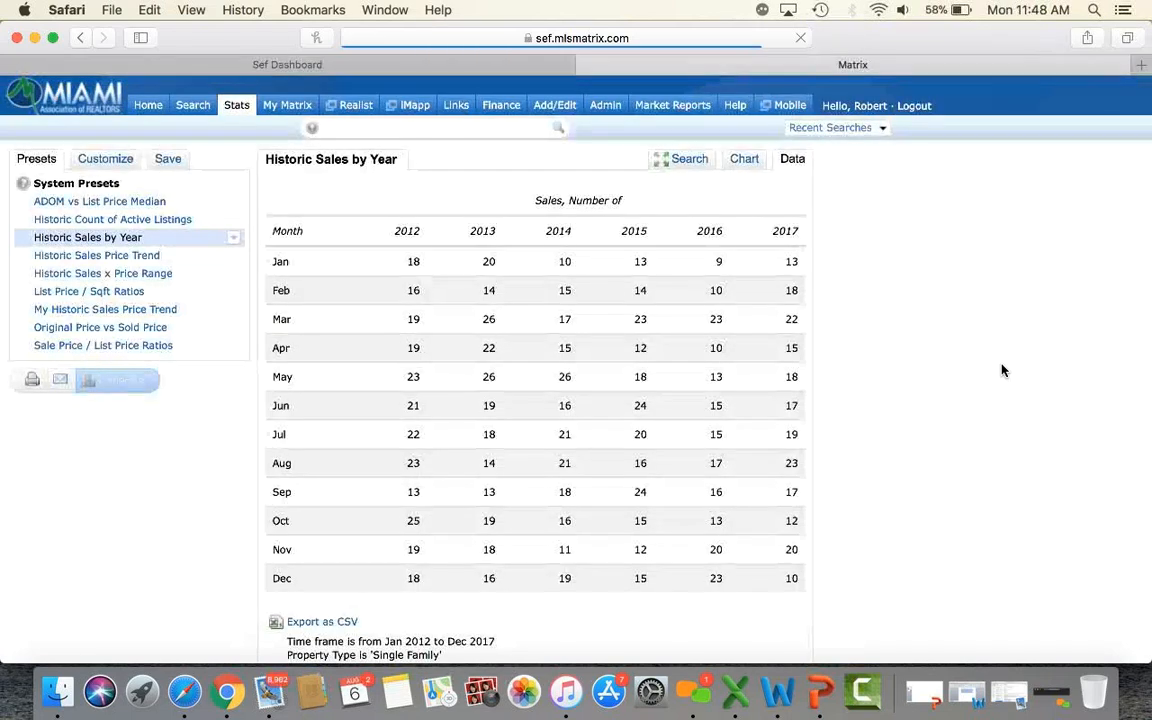
pyautogui.scroll(-3, 1003, 371)
pyautogui.scroll(3, 1003, 371)
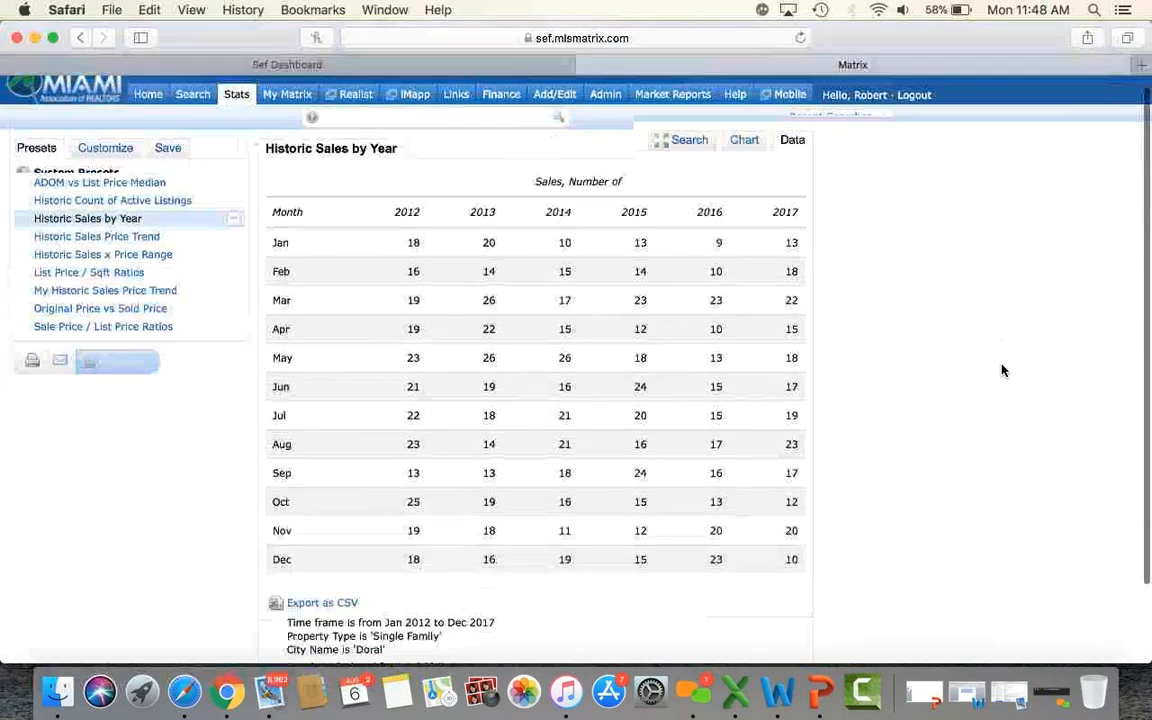
pyautogui.scroll(-1, 810, 406)
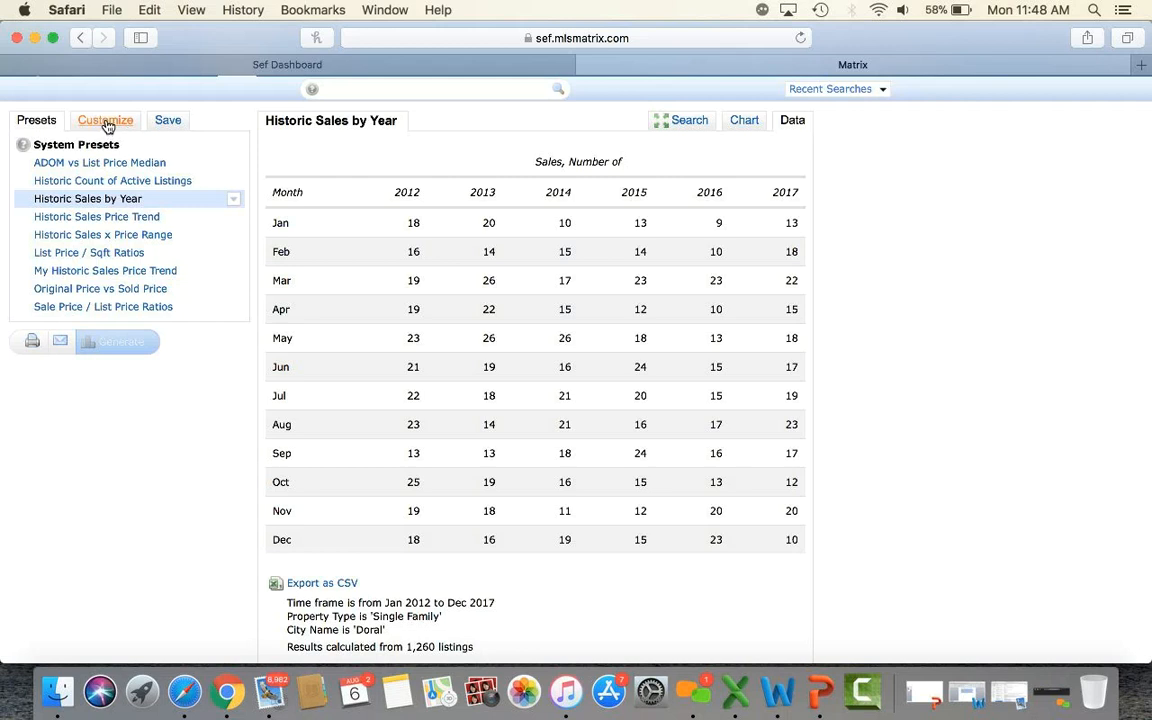
pyautogui.scroll(1, 177, 250)
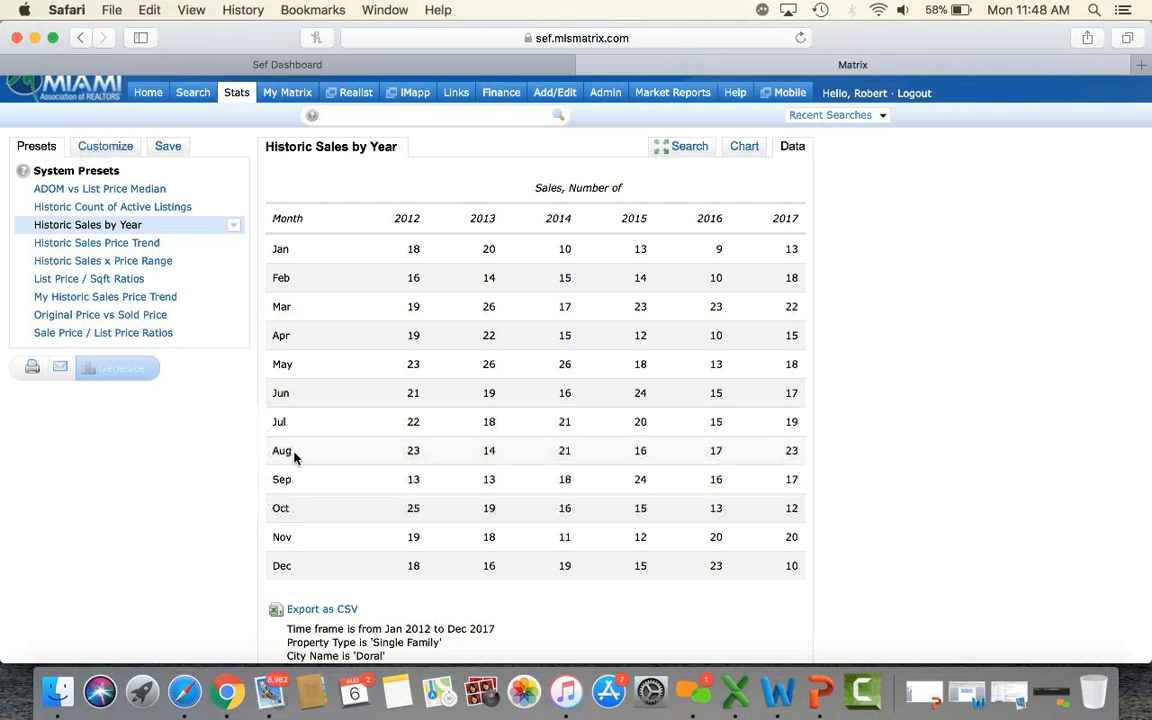
pyautogui.scroll(-3, 296, 455)
pyautogui.scroll(4, 294, 457)
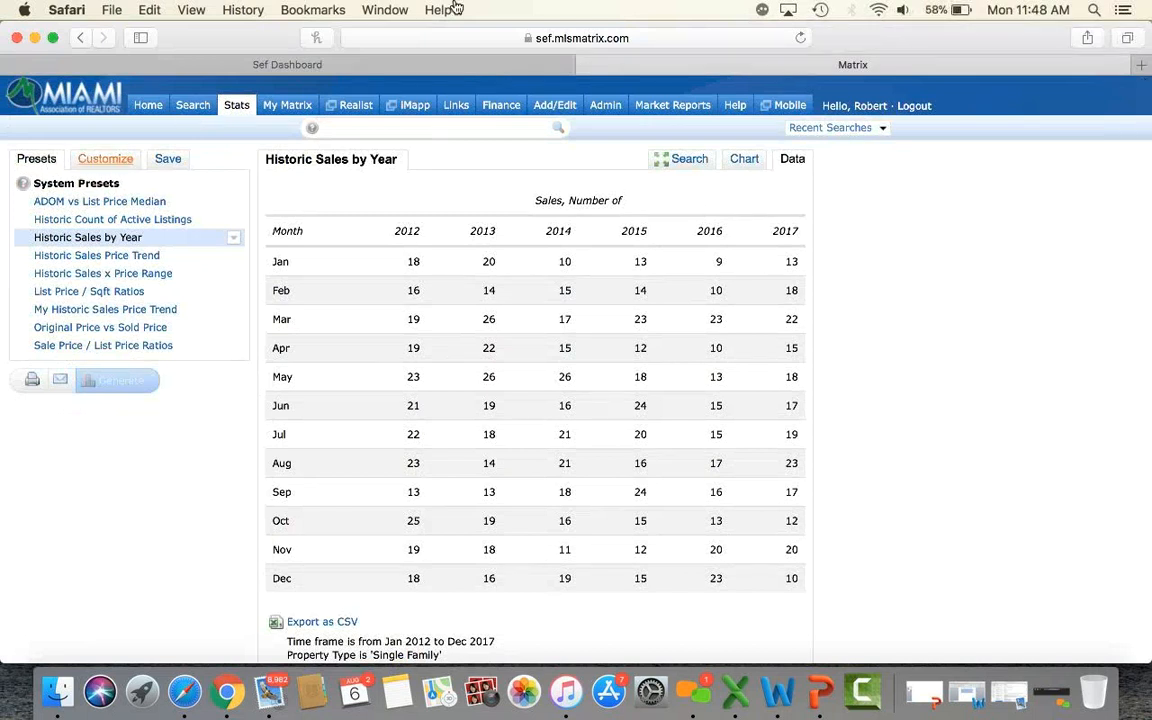
pyautogui.click(799, 38)
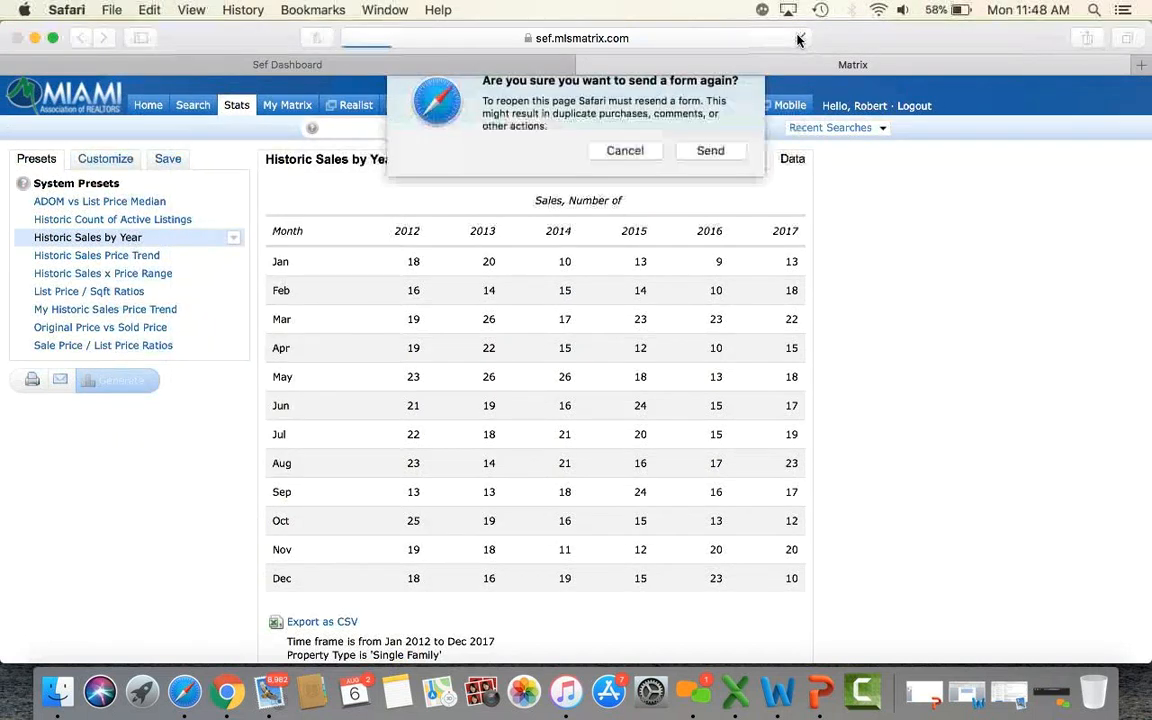
# Resend the form so the Doral Single Family Historic Sales by Year table reloads.
pyautogui.click(730, 160)
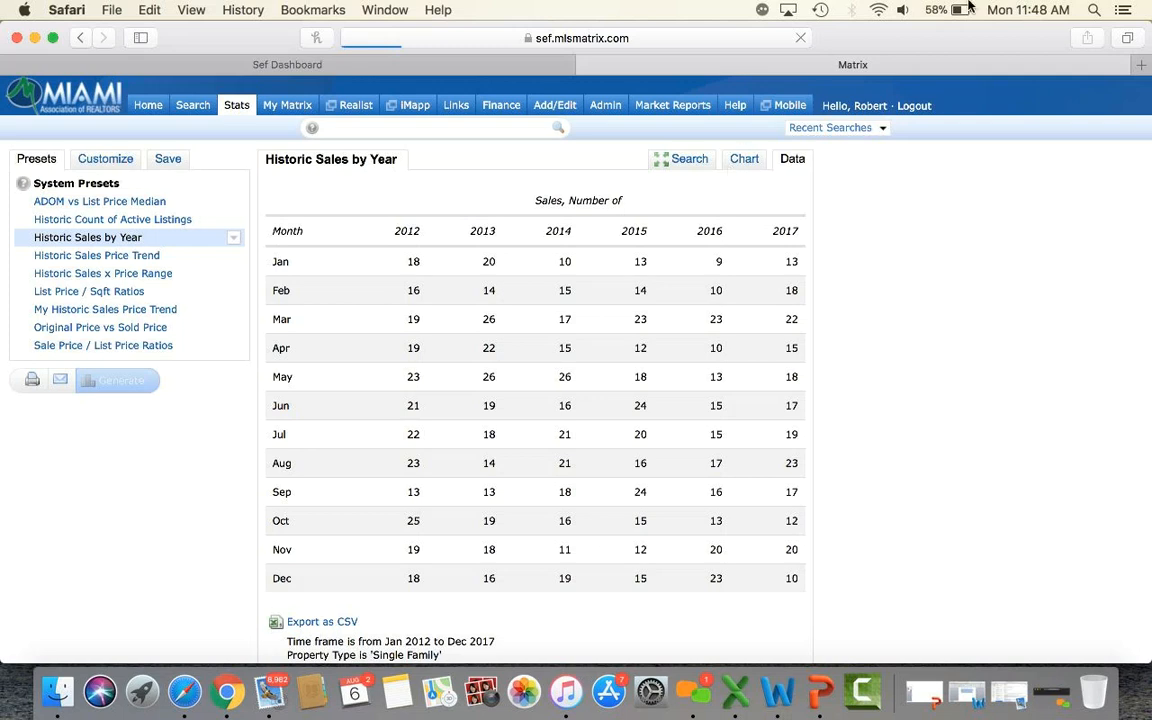
pyautogui.click(878, 12)
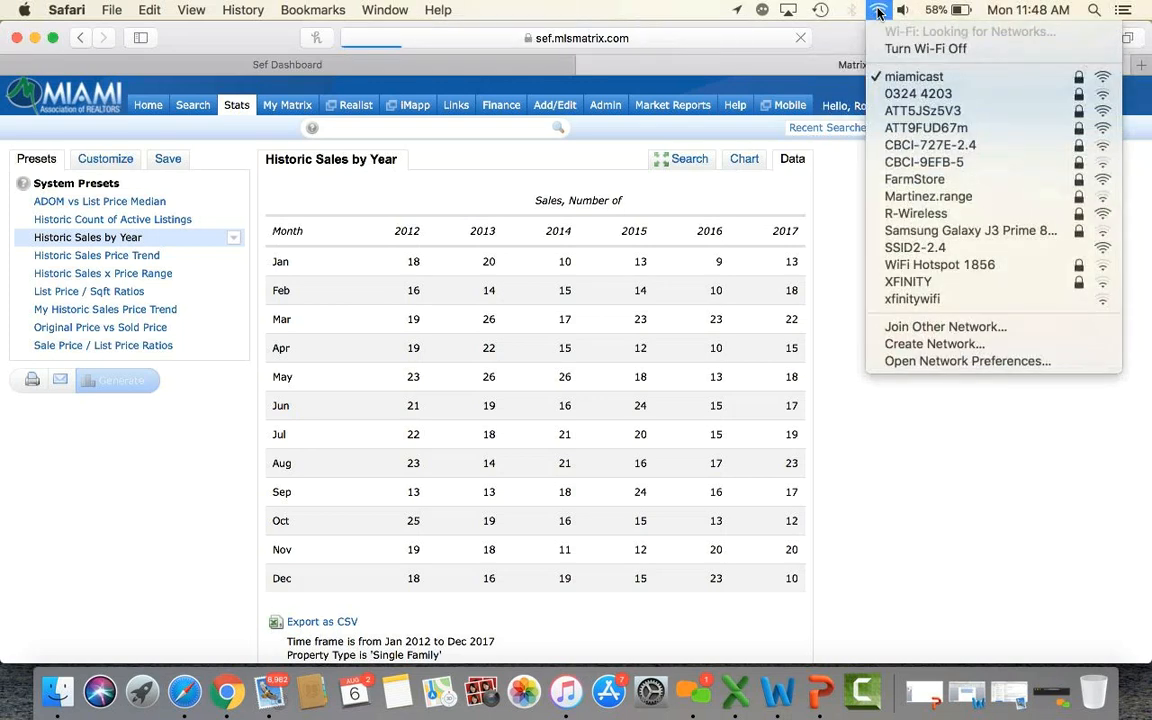
pyautogui.click(878, 12)
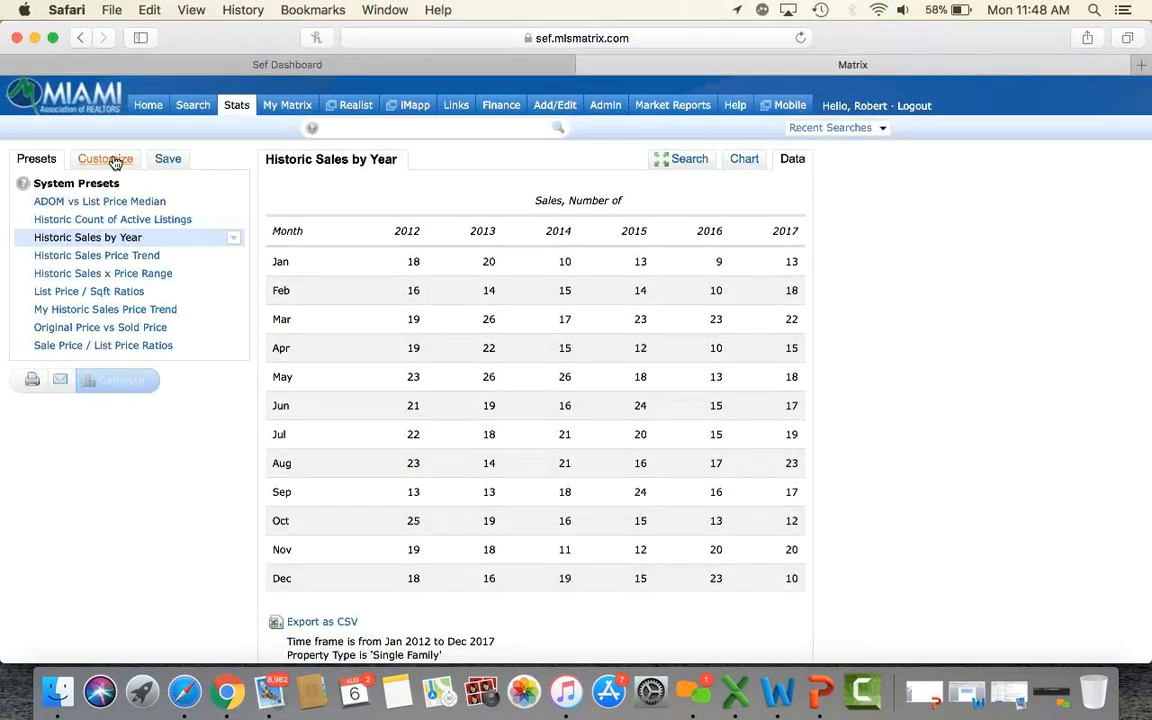
pyautogui.click(112, 160)
# Regenerate Historic Sales by Year with the time frame set to Year to Date (2018).
pyautogui.click(110, 211)
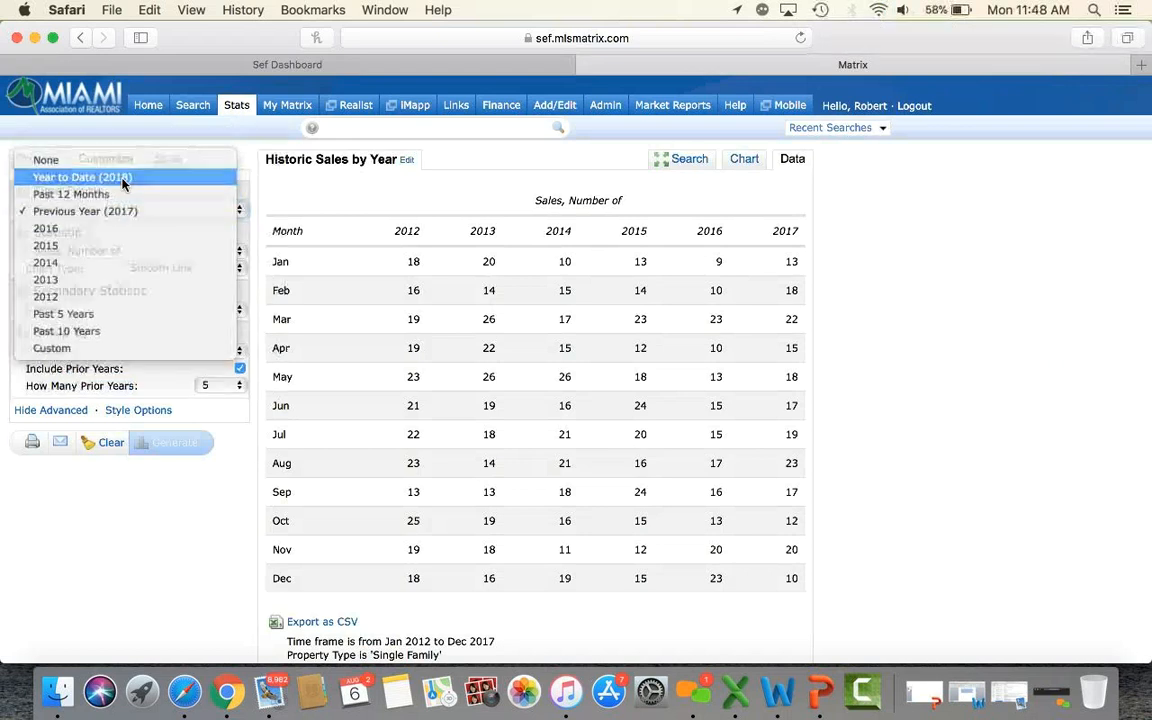
pyautogui.click(124, 184)
pyautogui.click(158, 442)
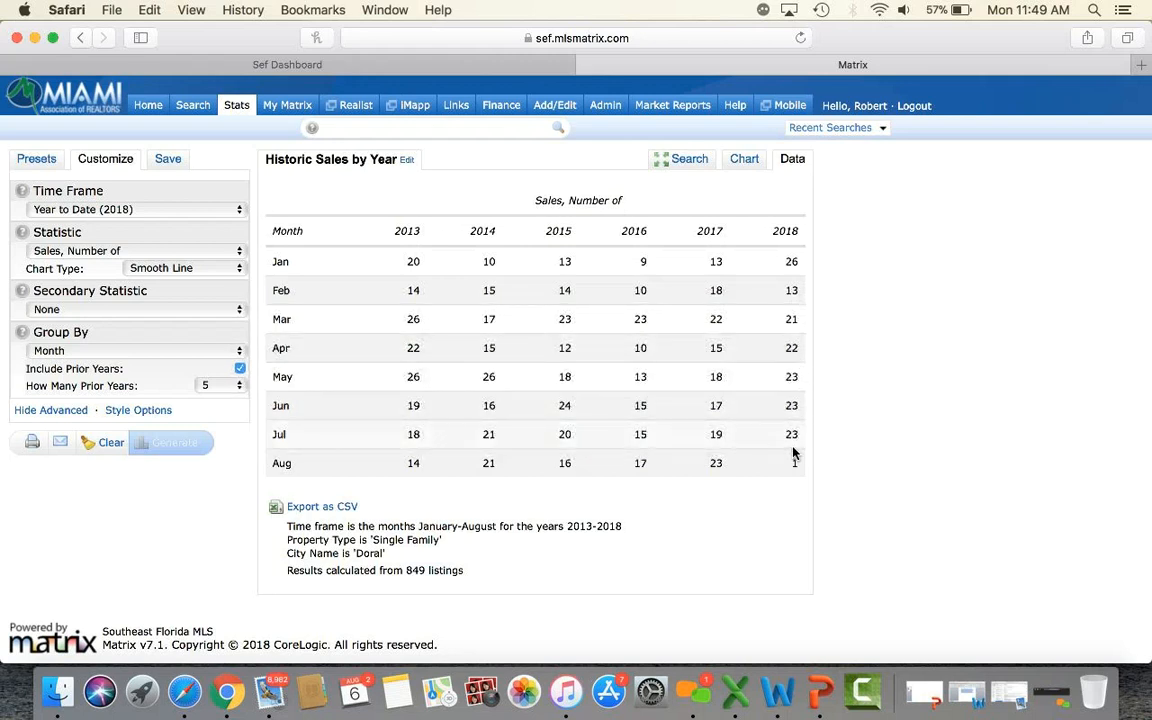
# Generate the Historic Sales Price Trend median sale price report for Doral, 2008–2018.
pyautogui.click(33, 161)
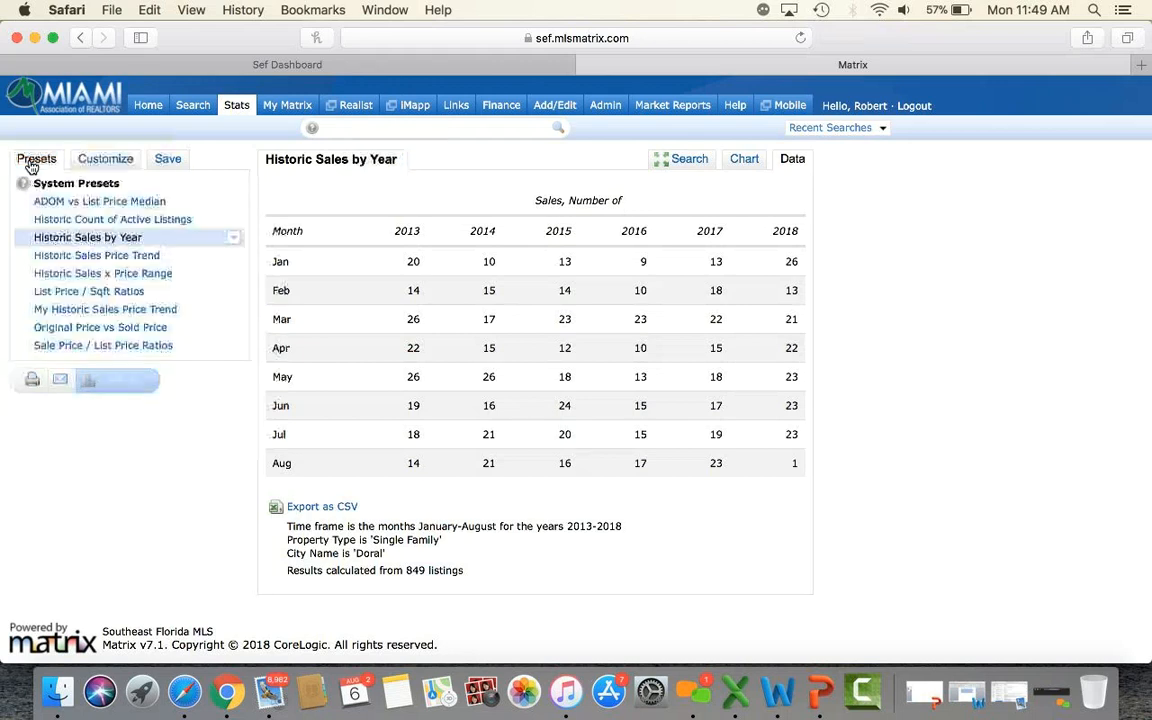
pyautogui.click(140, 256)
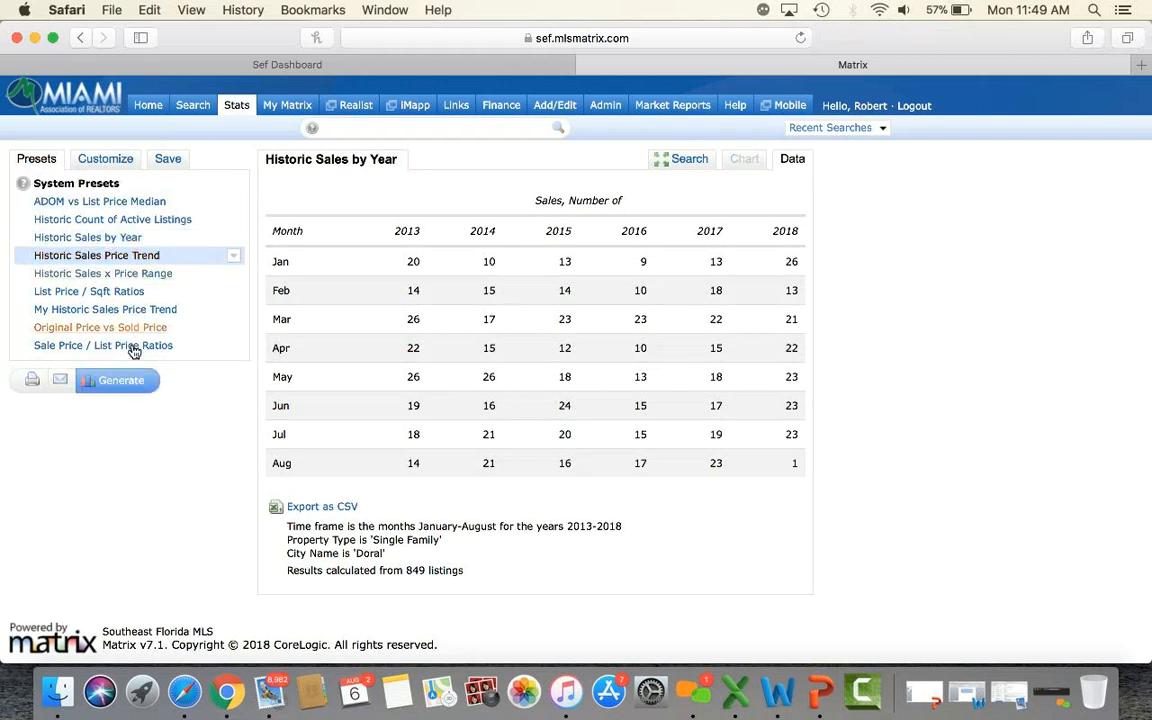
pyautogui.click(134, 389)
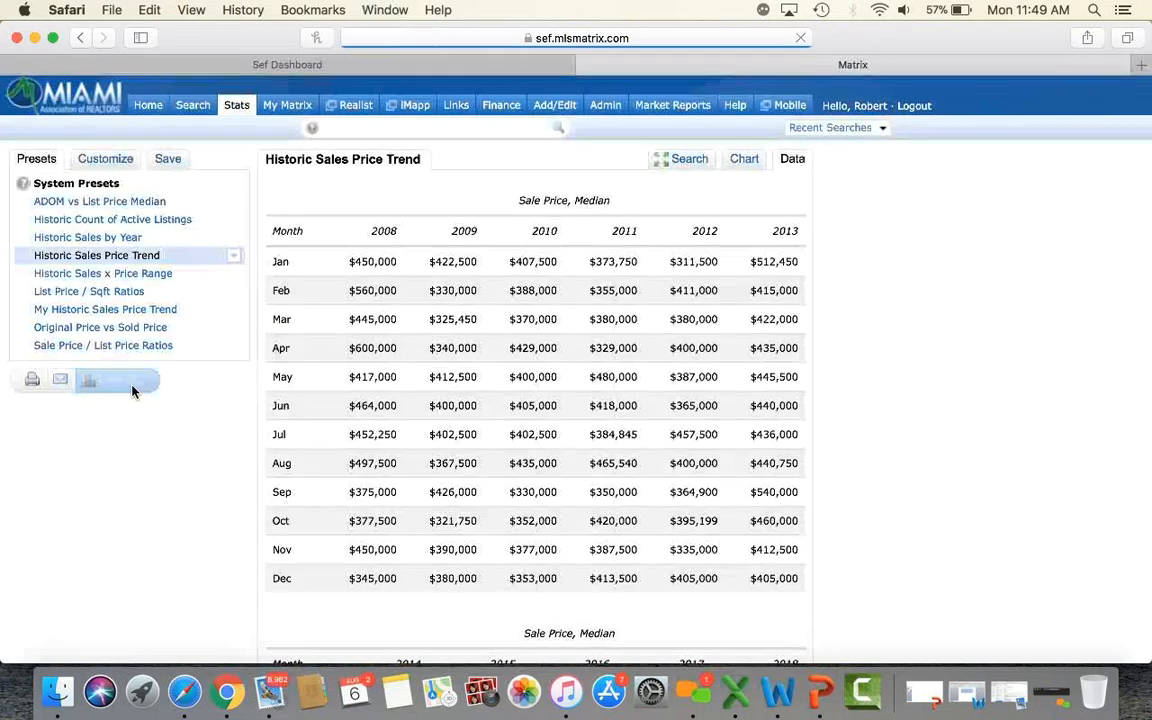
# Review the median price tables, highlighting February 2018, and open the report's search criteria form.
pyautogui.scroll(-10, 905, 378)
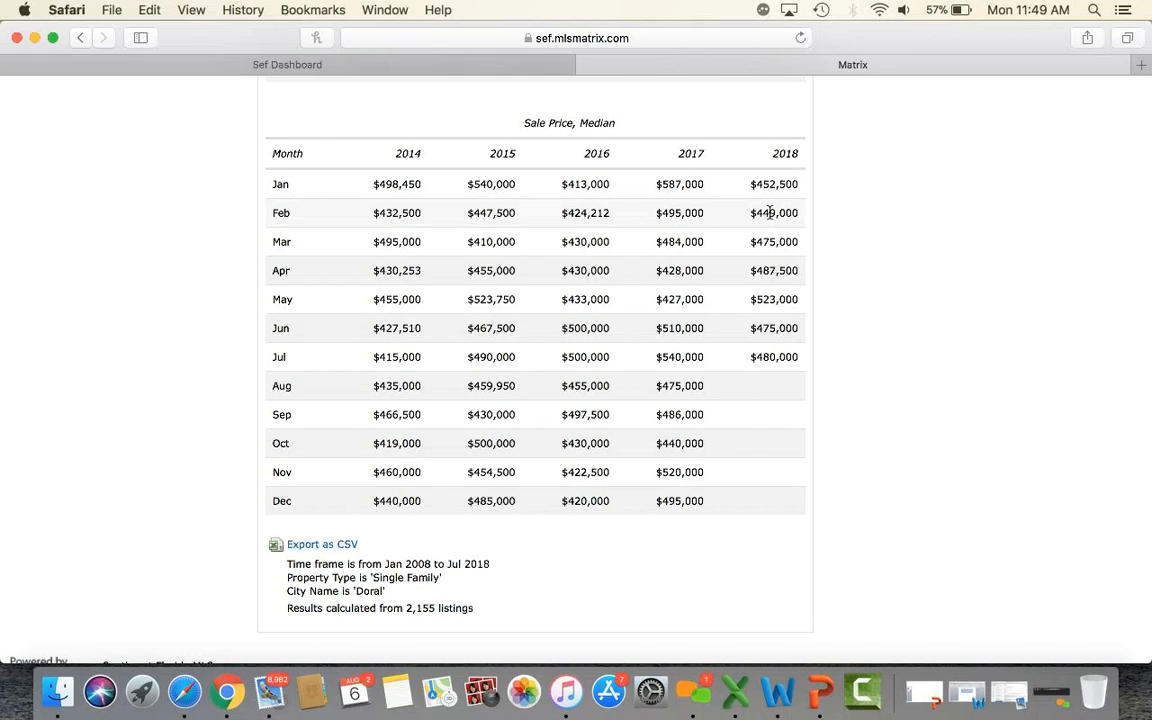
pyautogui.moveTo(754, 218); pyautogui.dragTo(801, 358)
pyautogui.click(856, 293)
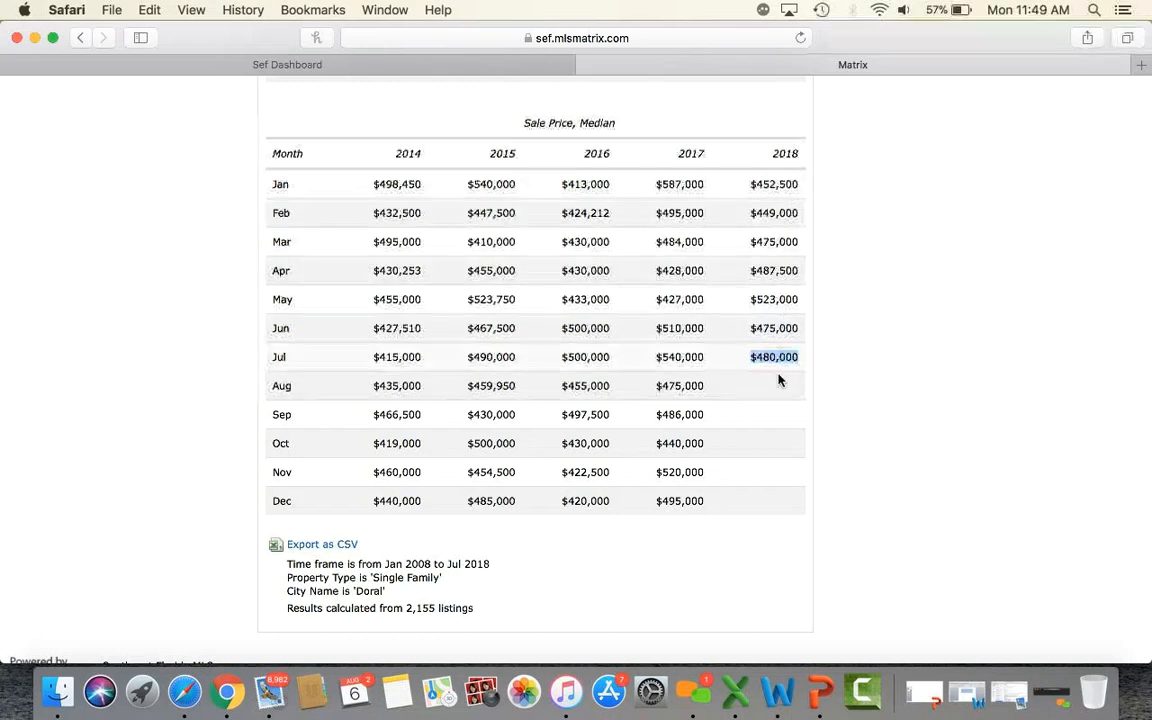
pyautogui.scroll(10, 870, 415)
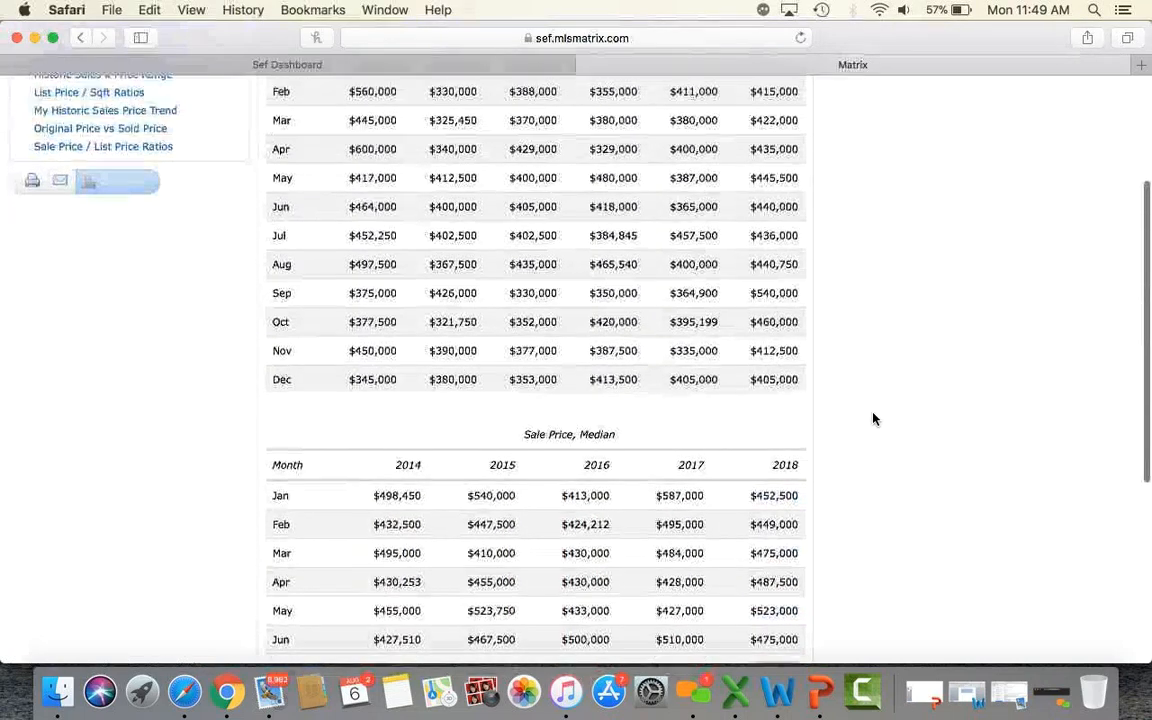
pyautogui.scroll(2, 873, 418)
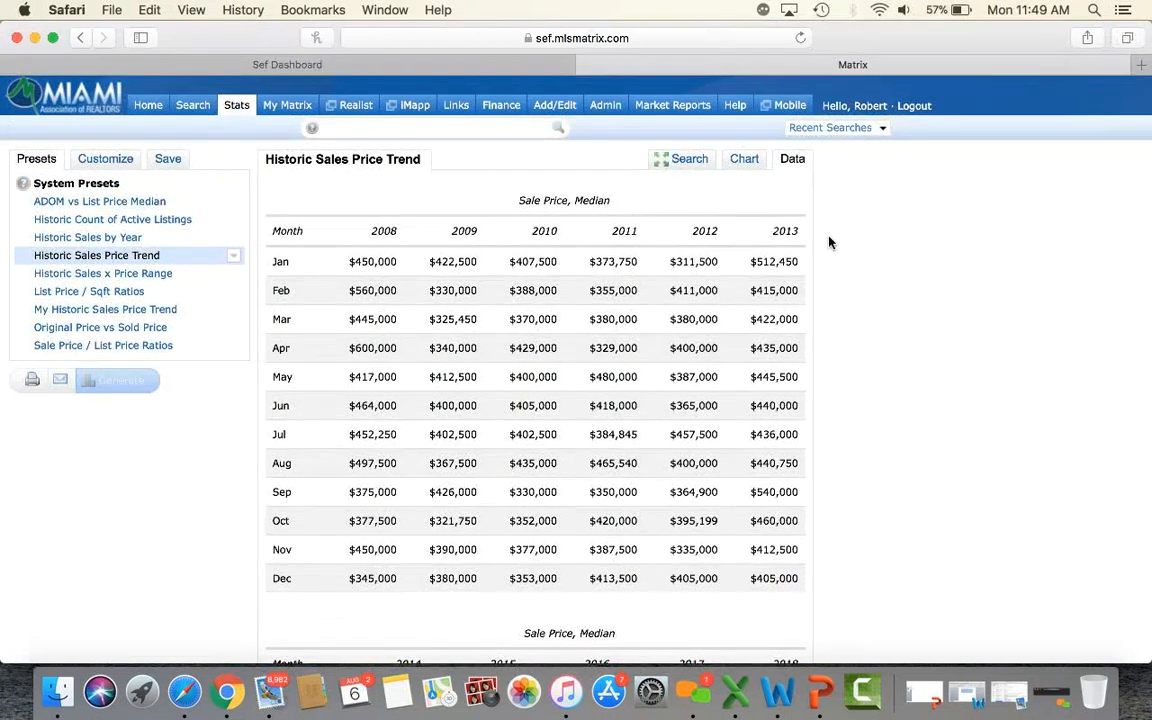
pyautogui.click(679, 160)
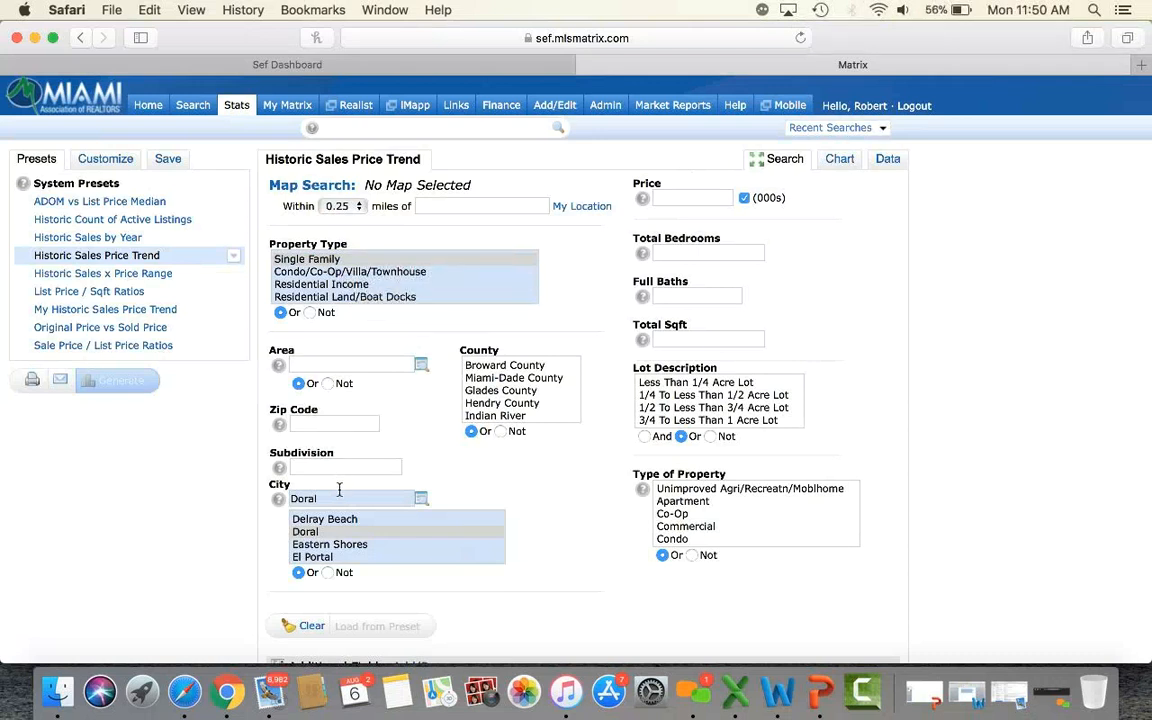
# Return to the home dashboard and browse Market Watch, Favorite Searches and Hot Sheets.
pyautogui.scroll(-2, 343, 430)
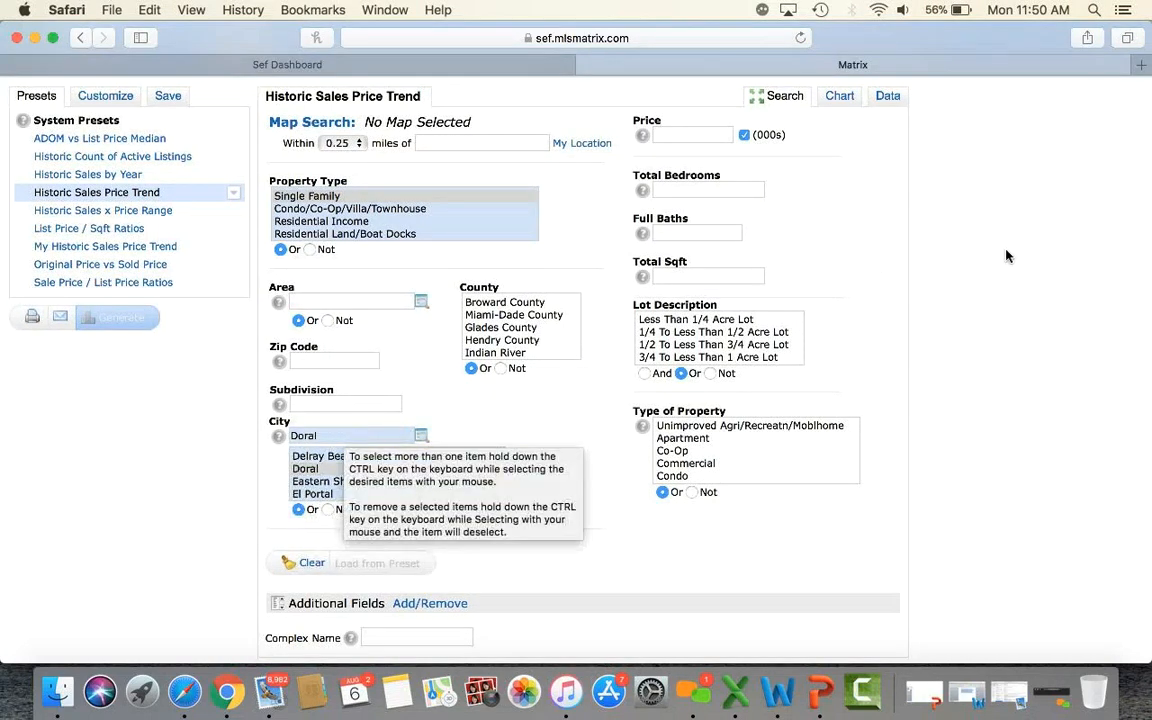
pyautogui.scroll(-2, 975, 352)
pyautogui.scroll(4, 975, 352)
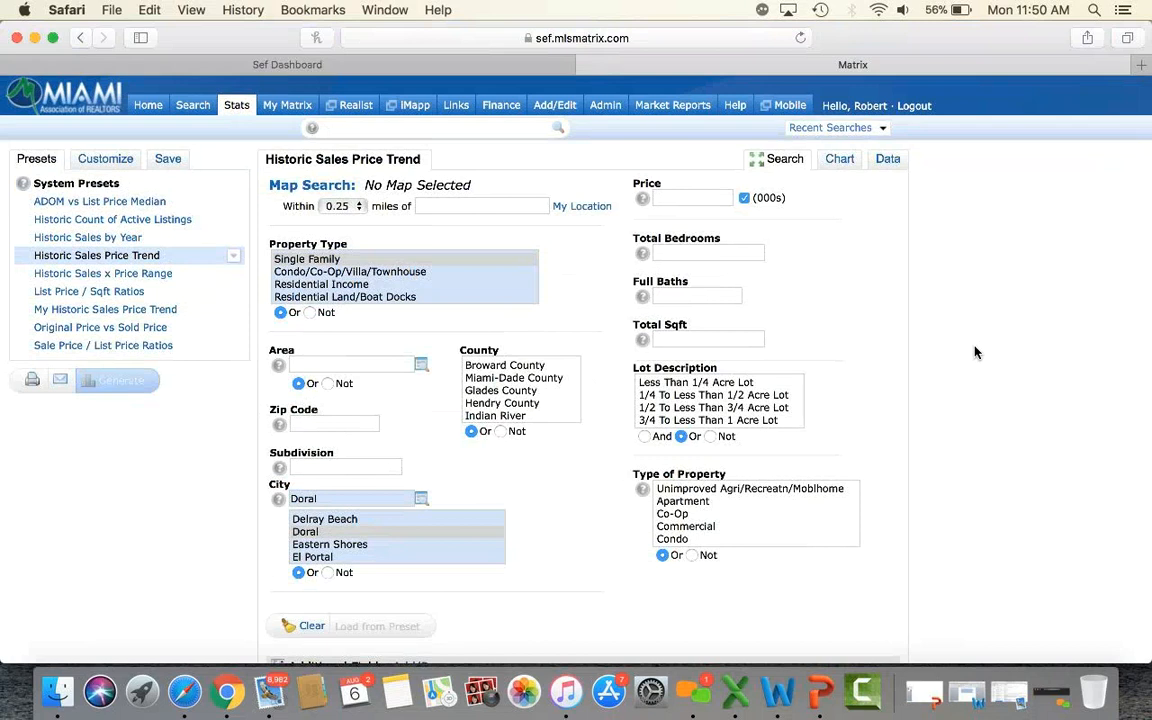
pyautogui.click(149, 107)
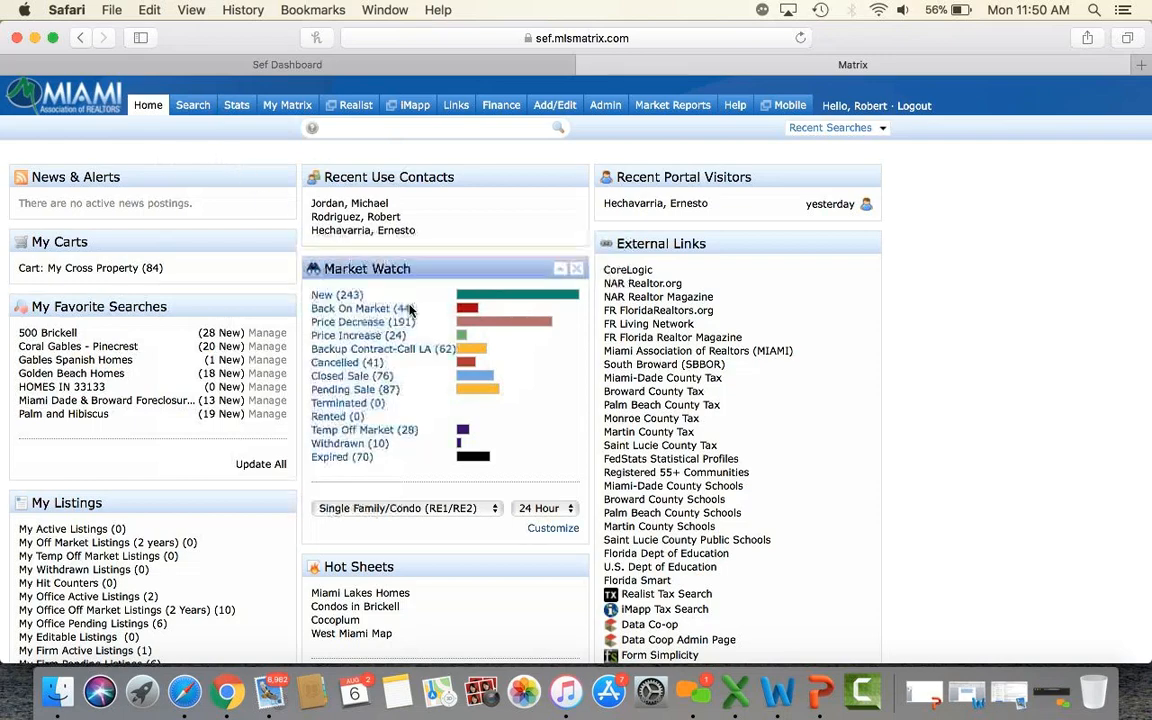
pyautogui.scroll(-2, 410, 312)
pyautogui.scroll(-4, 412, 316)
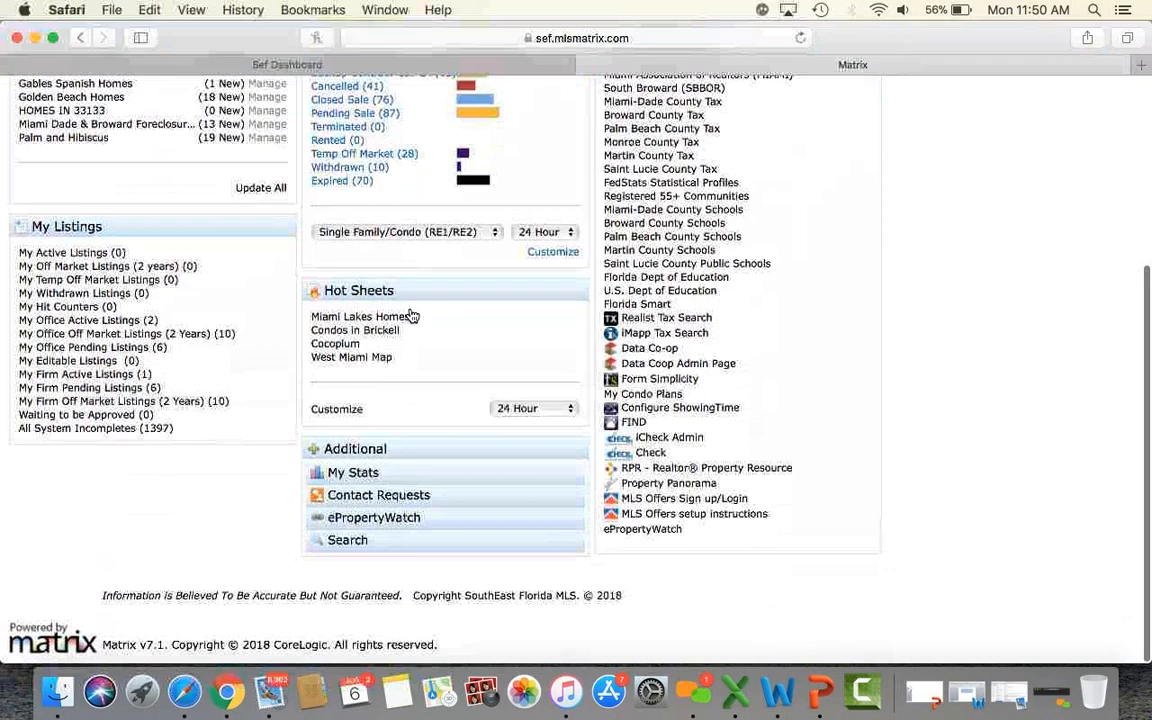
pyautogui.scroll(6, 989, 348)
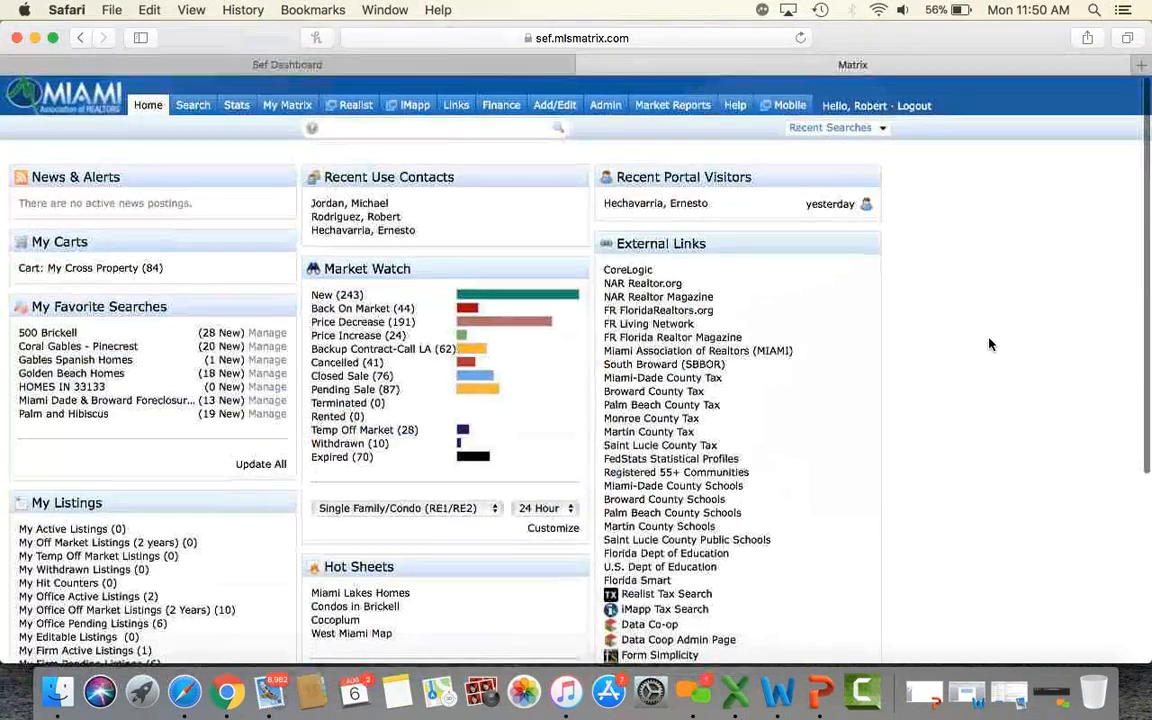